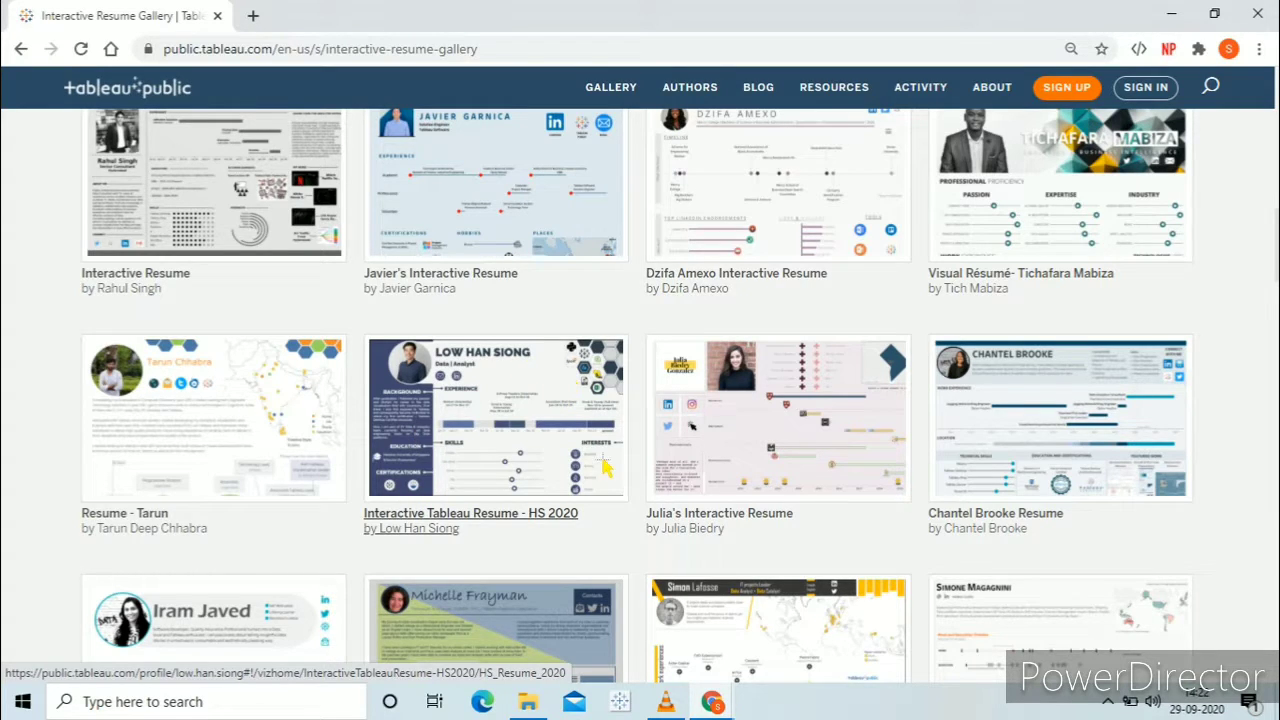
- Browse the Tableau Public Interactive Resume Gallery to examine the layouts of the sample resumes
{"action": "scroll", "coordinate": [604, 466], "scroll_direction": "down", "scroll_amount": 2}
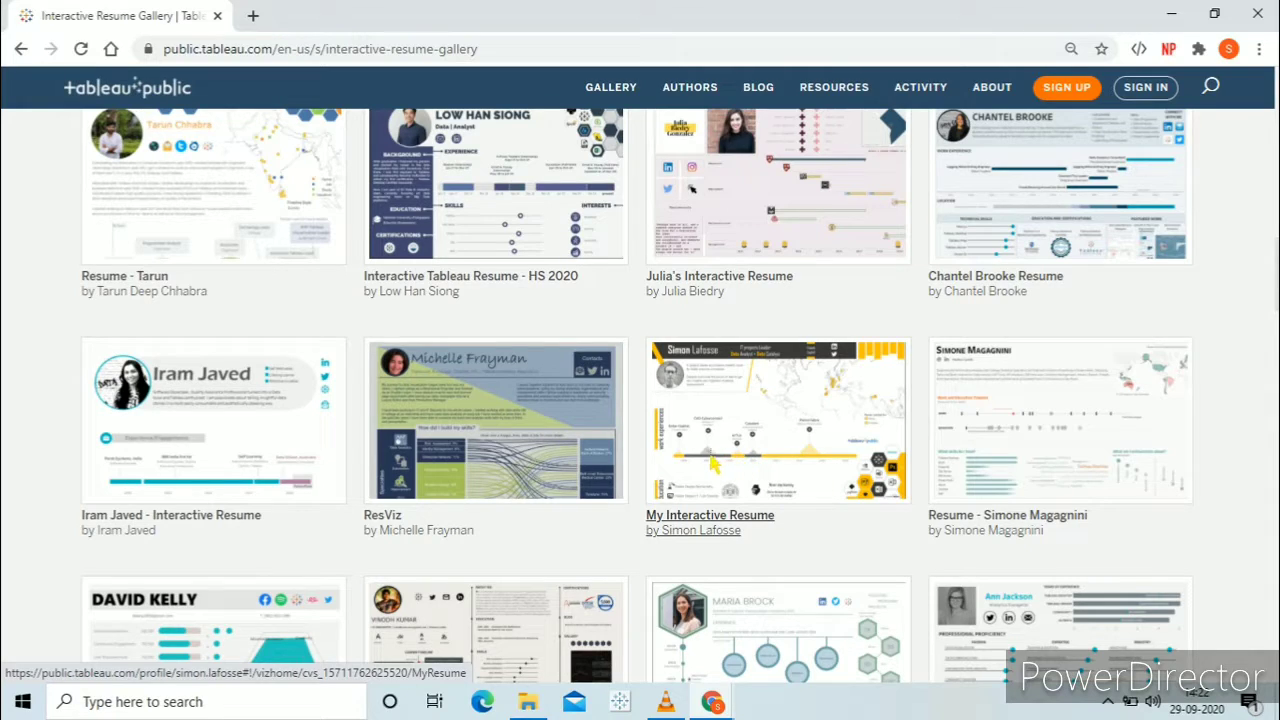
{"action": "scroll", "coordinate": [862, 482], "scroll_direction": "down", "scroll_amount": 4}
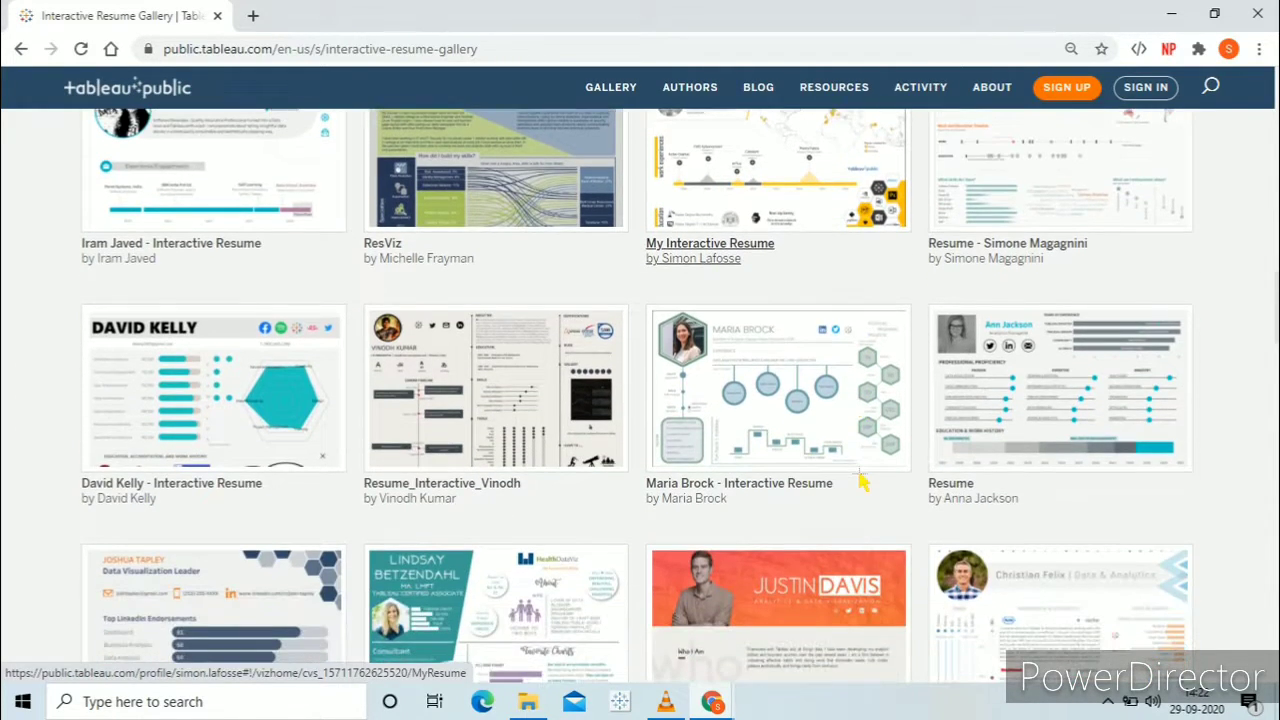
{"action": "scroll", "coordinate": [862, 482], "scroll_direction": "down", "scroll_amount": 2}
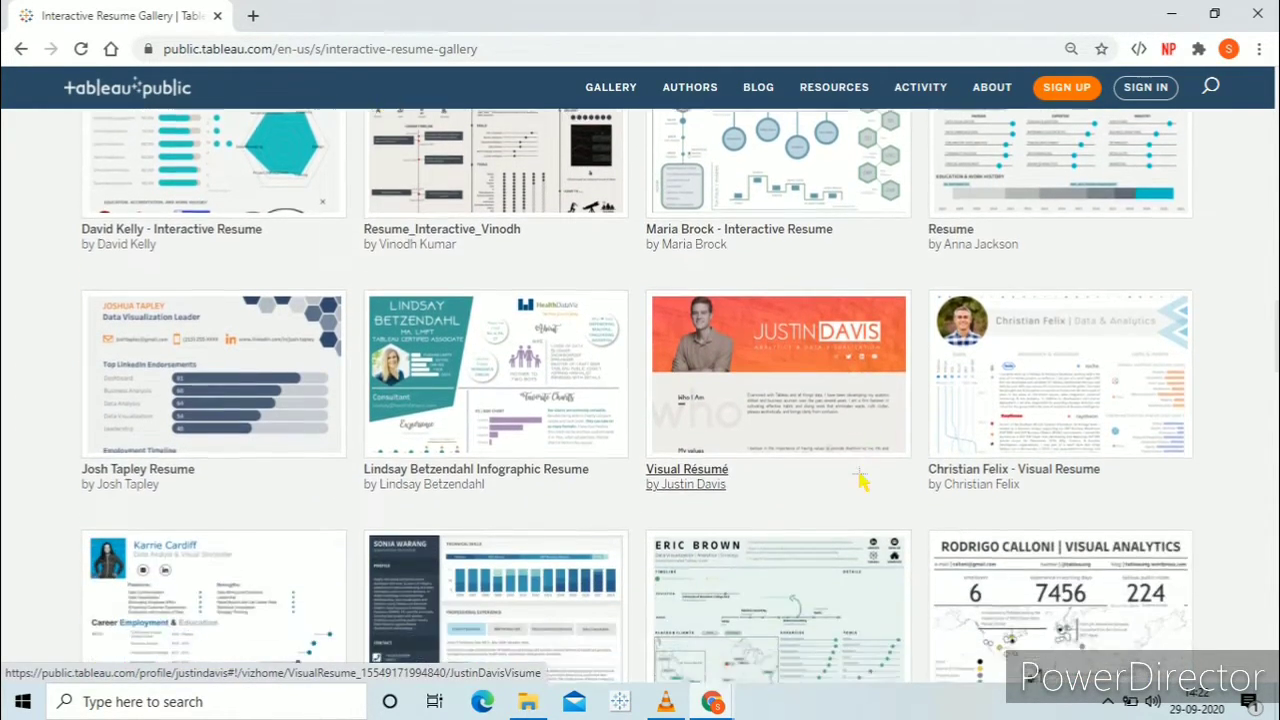
{"action": "scroll", "coordinate": [862, 482], "scroll_direction": "down", "scroll_amount": 6}
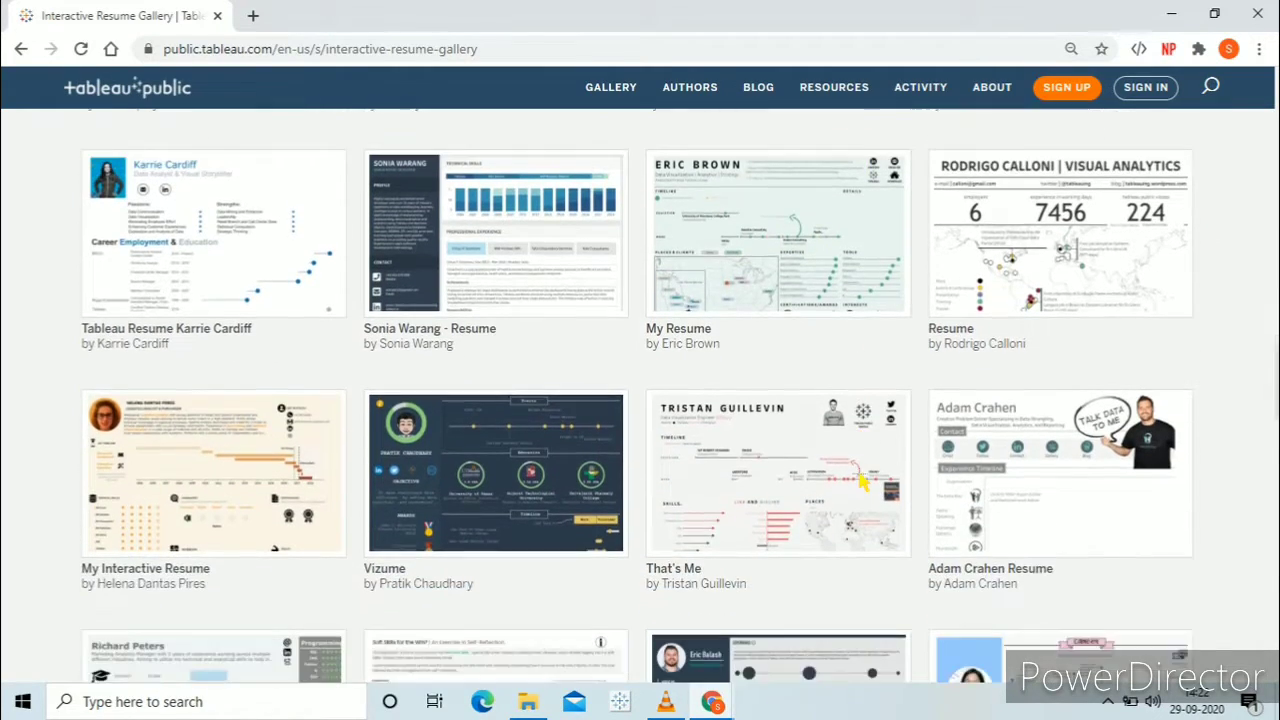
{"action": "scroll", "coordinate": [862, 482], "scroll_direction": "down", "scroll_amount": 6}
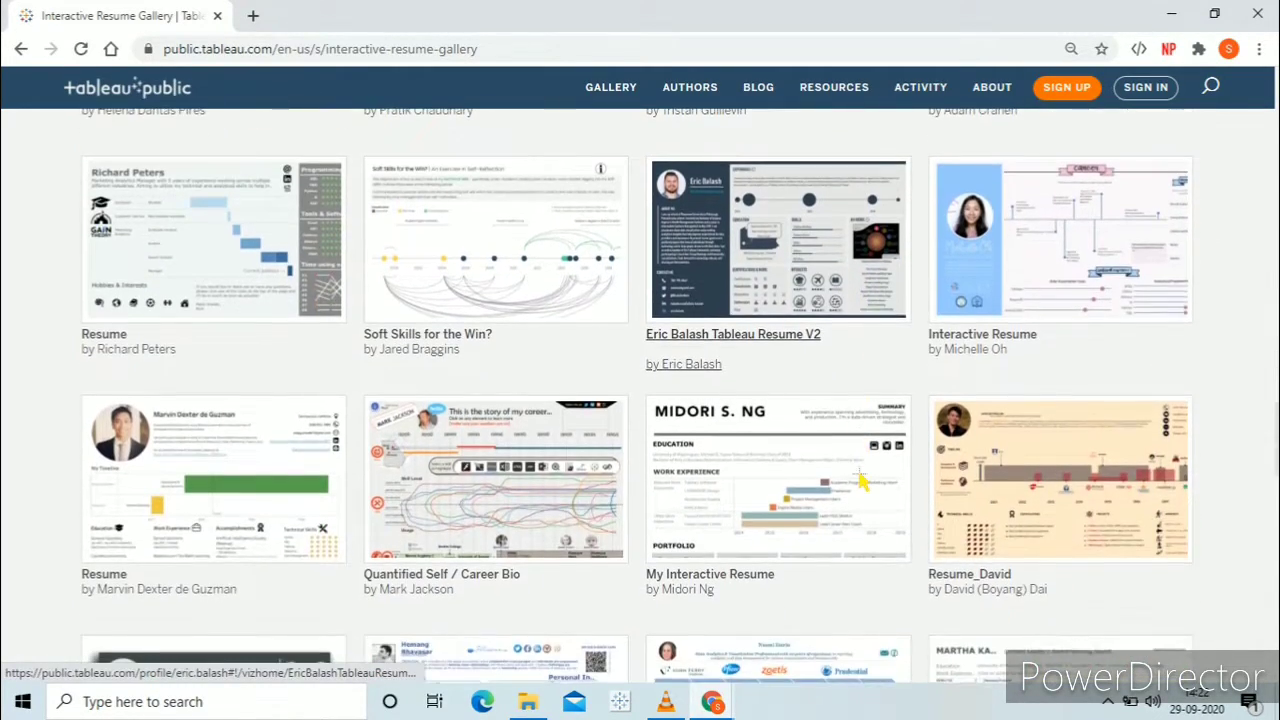
{"action": "scroll", "coordinate": [862, 482], "scroll_direction": "down", "scroll_amount": 4}
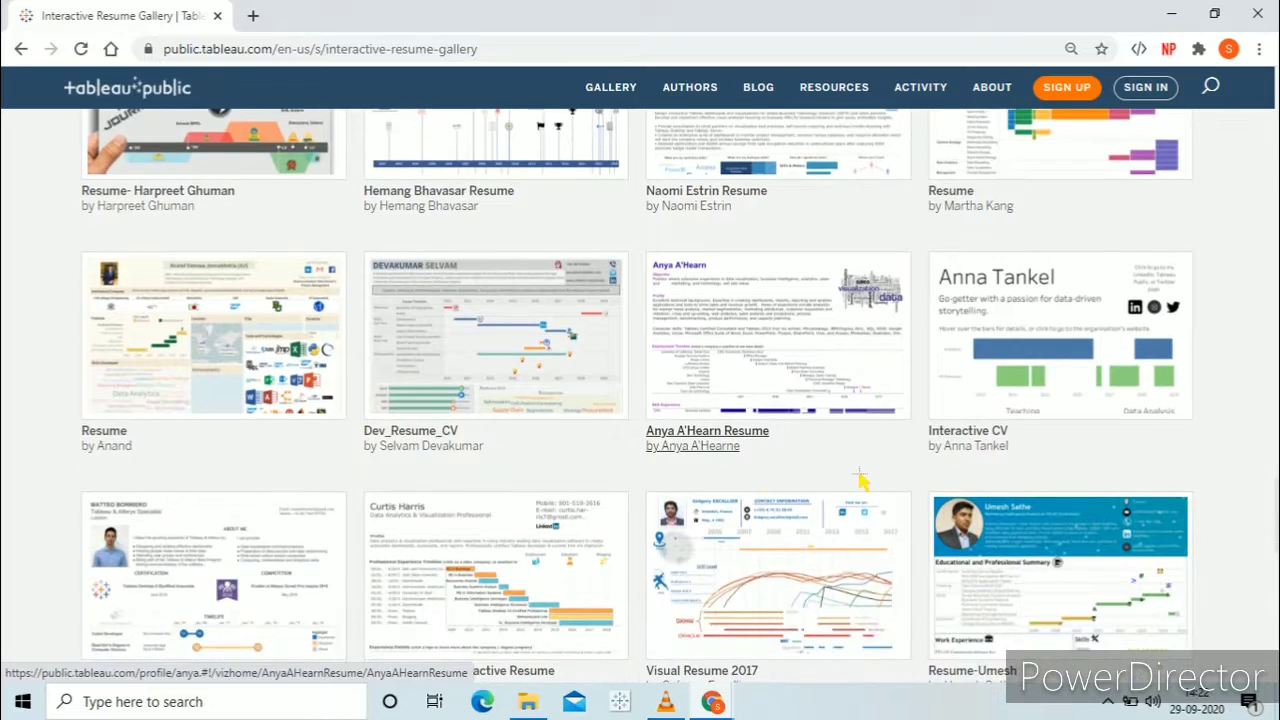
{"action": "scroll", "coordinate": [862, 482], "scroll_direction": "down", "scroll_amount": 5}
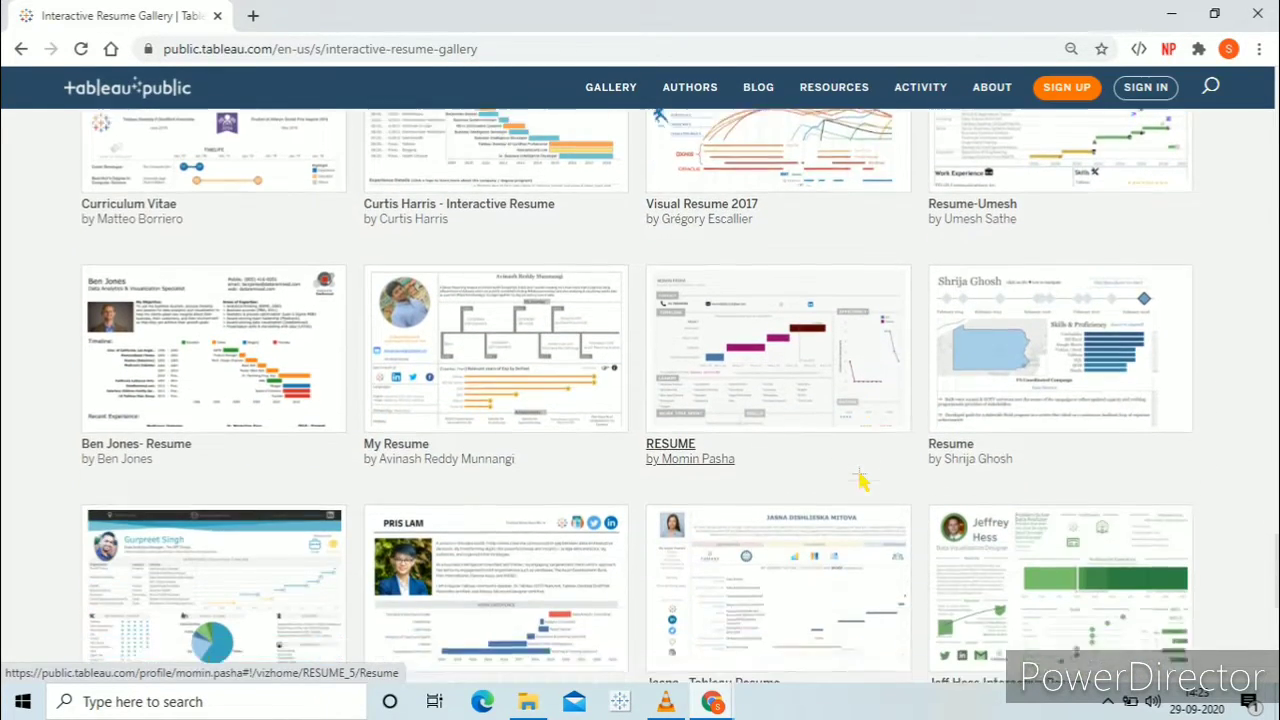
{"action": "scroll", "coordinate": [862, 482], "scroll_direction": "down", "scroll_amount": 3}
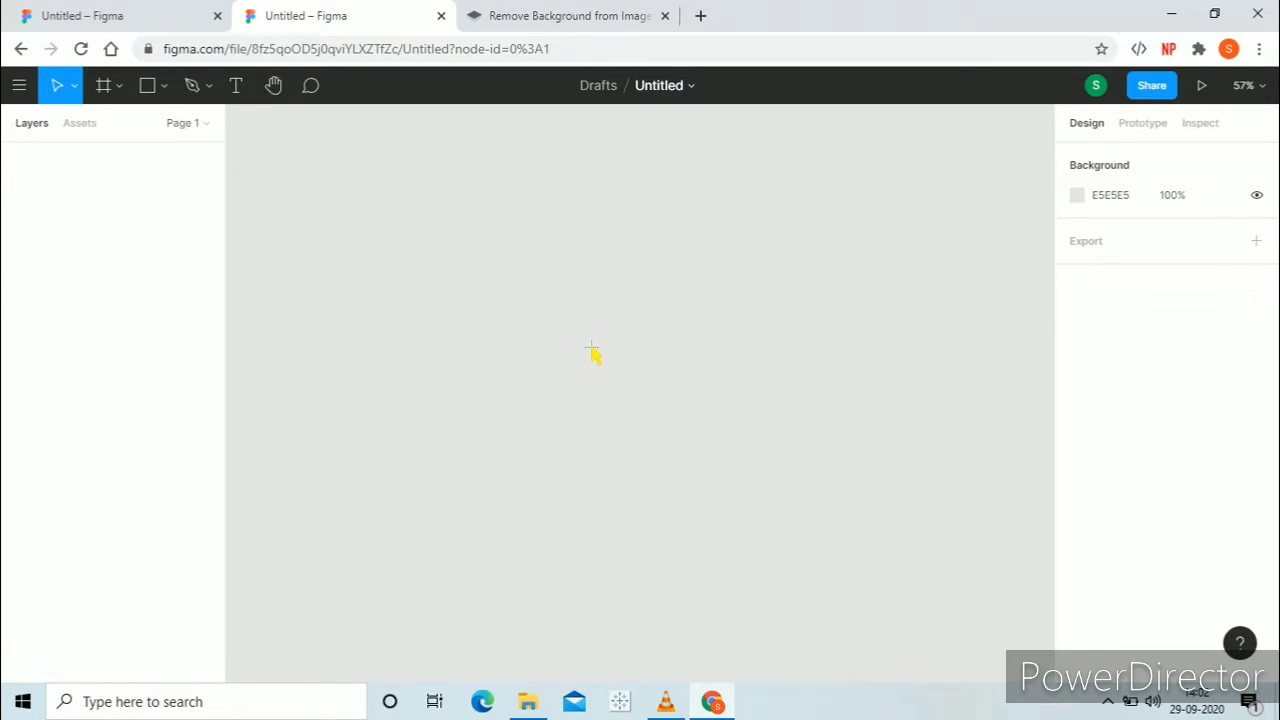
- Look at the remove.bg page, and examine the finished resume background in the other Figma file from header to hobbies section
{"action": "left_click", "coordinate": [574, 15]}
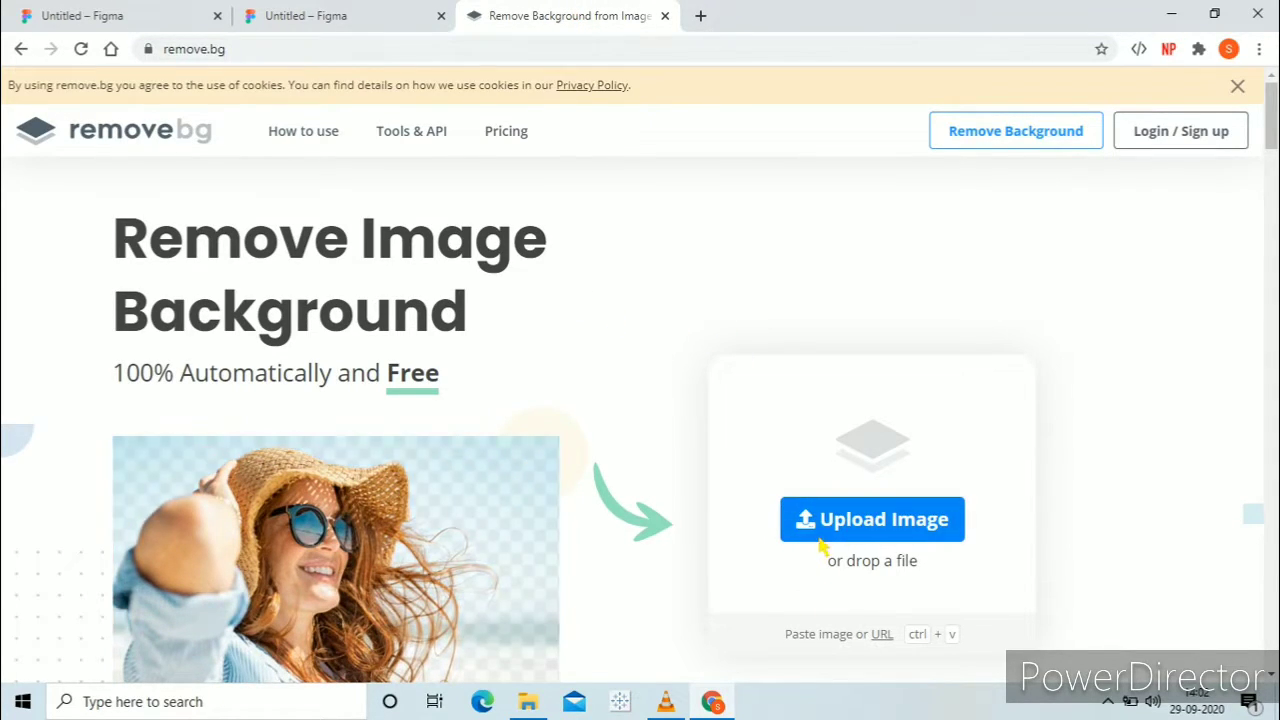
{"action": "left_click", "coordinate": [400, 24]}
{"action": "left_click", "coordinate": [150, 20]}
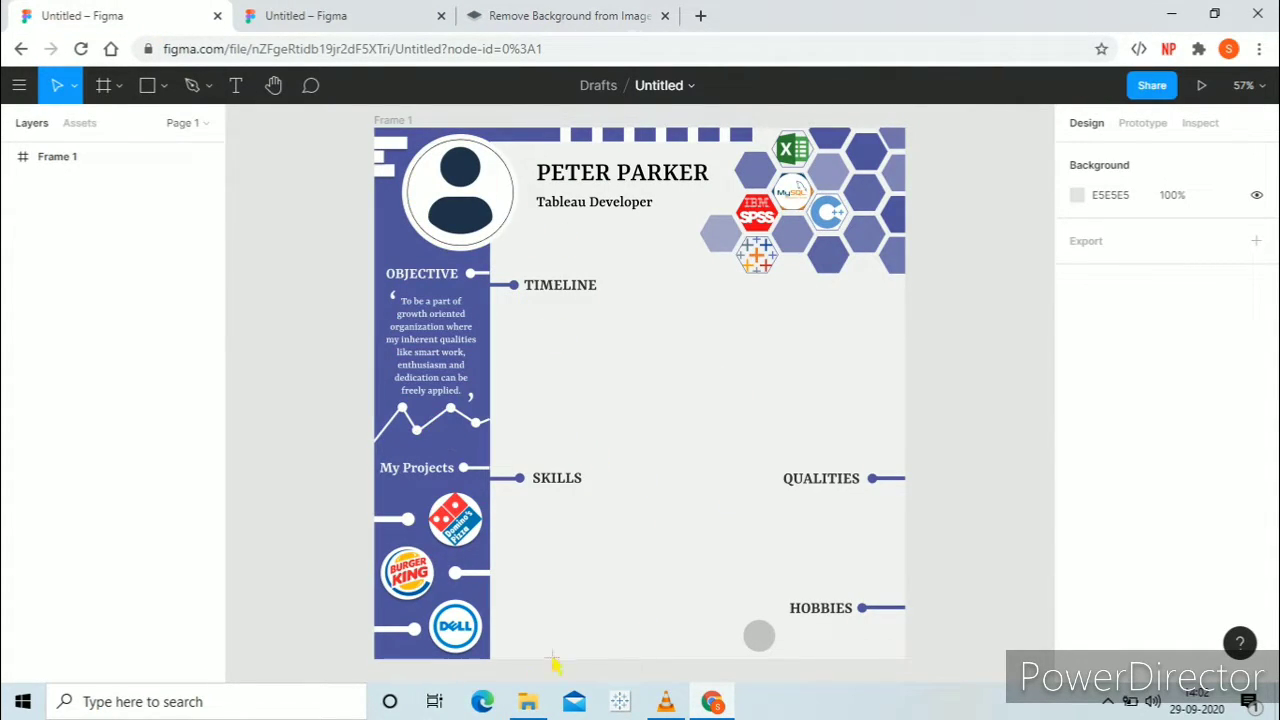
{"action": "scroll", "coordinate": [906, 586], "scroll_direction": "down", "scroll_amount": 3}
{"action": "scroll", "coordinate": [906, 586], "scroll_direction": "up", "scroll_amount": 5}
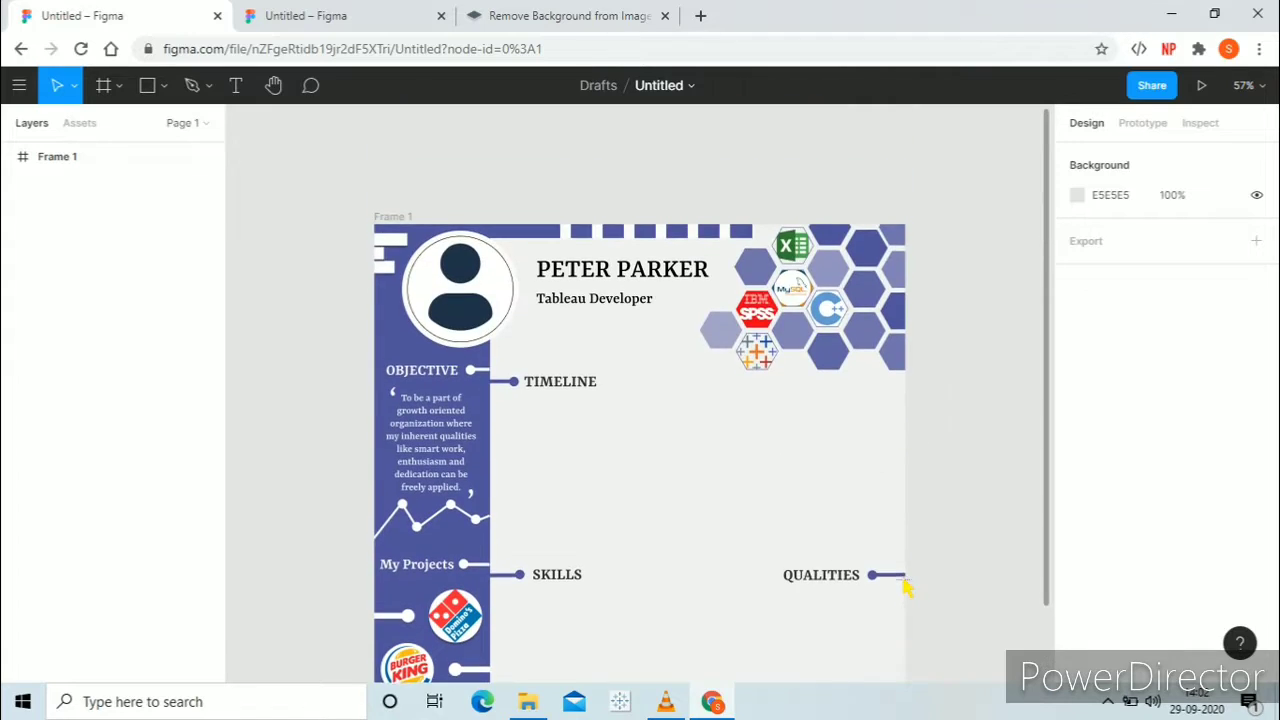
{"action": "scroll", "coordinate": [906, 586], "scroll_direction": "down", "scroll_amount": 3}
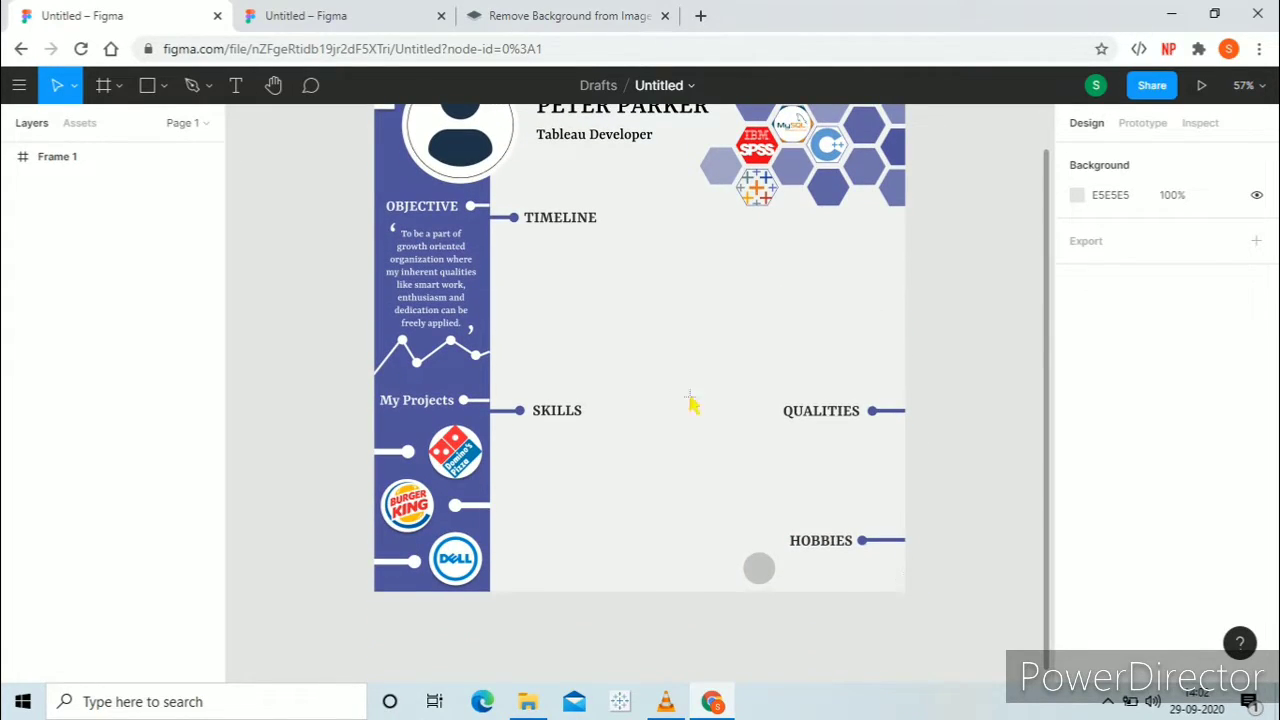
{"action": "scroll", "coordinate": [571, 250], "scroll_direction": "up", "scroll_amount": 1}
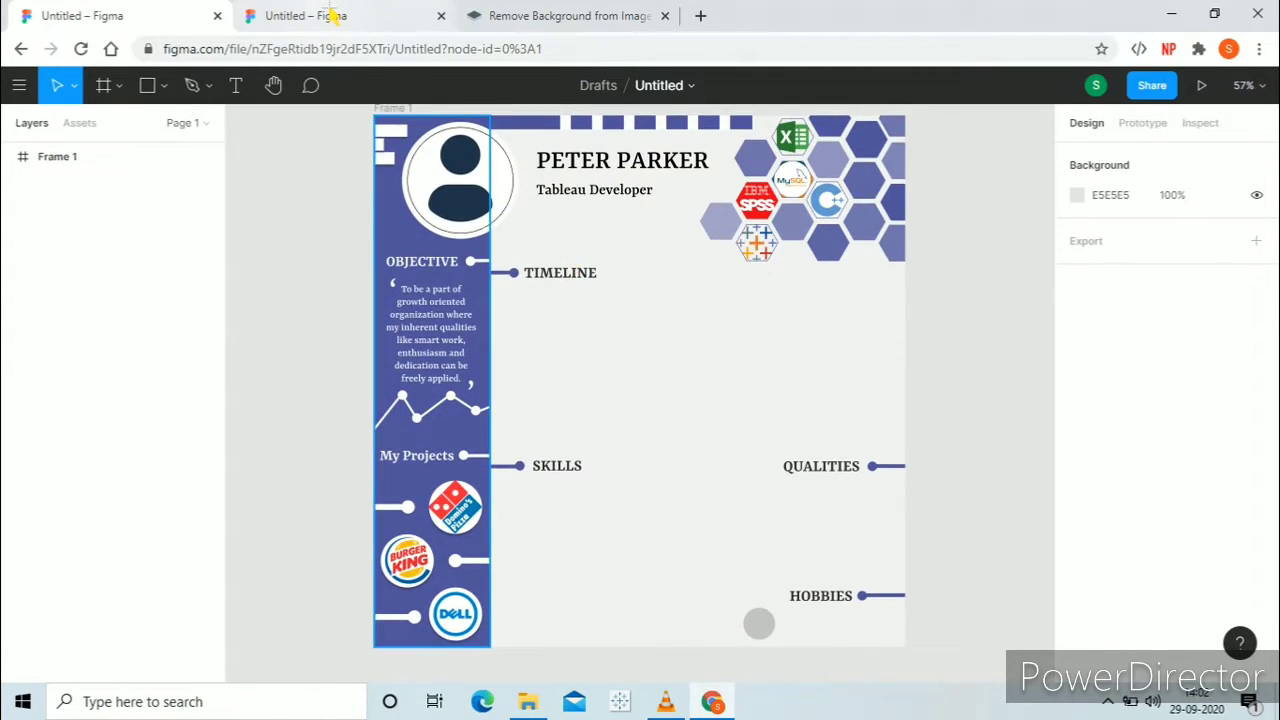
- In the empty Figma file, add a frame from the Desktop preset and resize it to 1000 × 1000
{"action": "left_click", "coordinate": [330, 15]}
{"action": "left_click", "coordinate": [106, 88]}
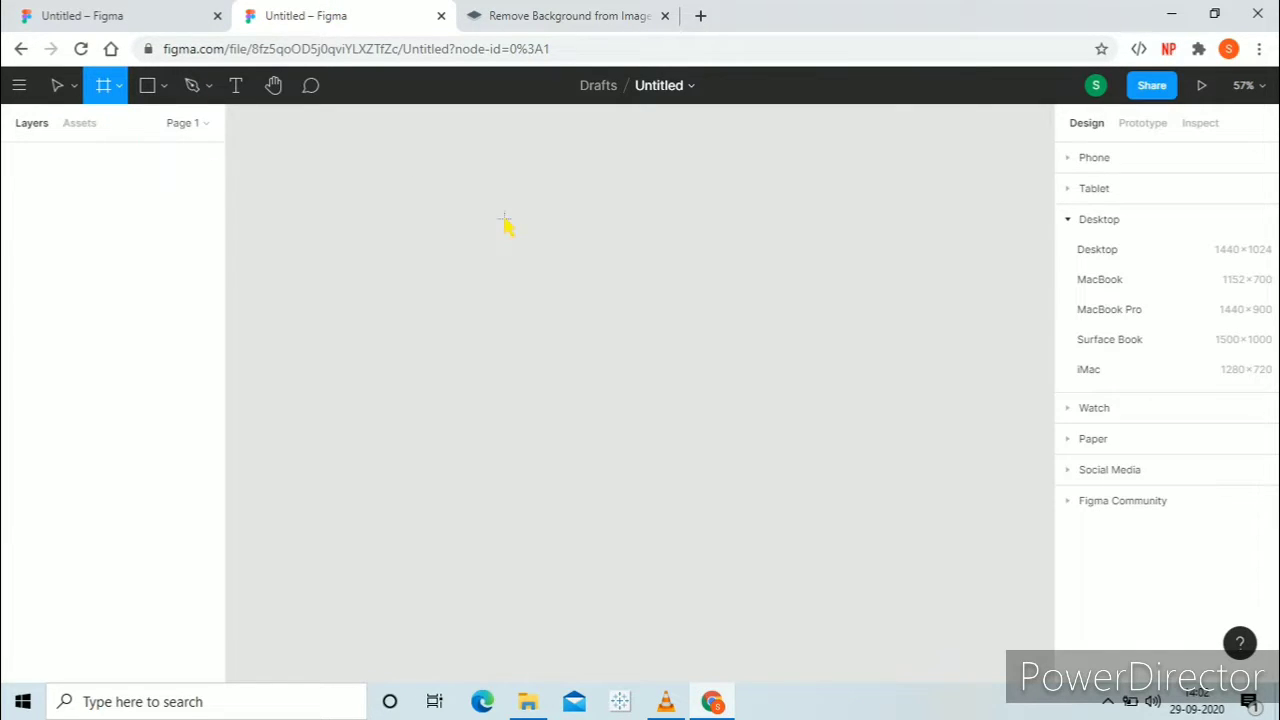
{"action": "left_click", "coordinate": [1097, 255]}
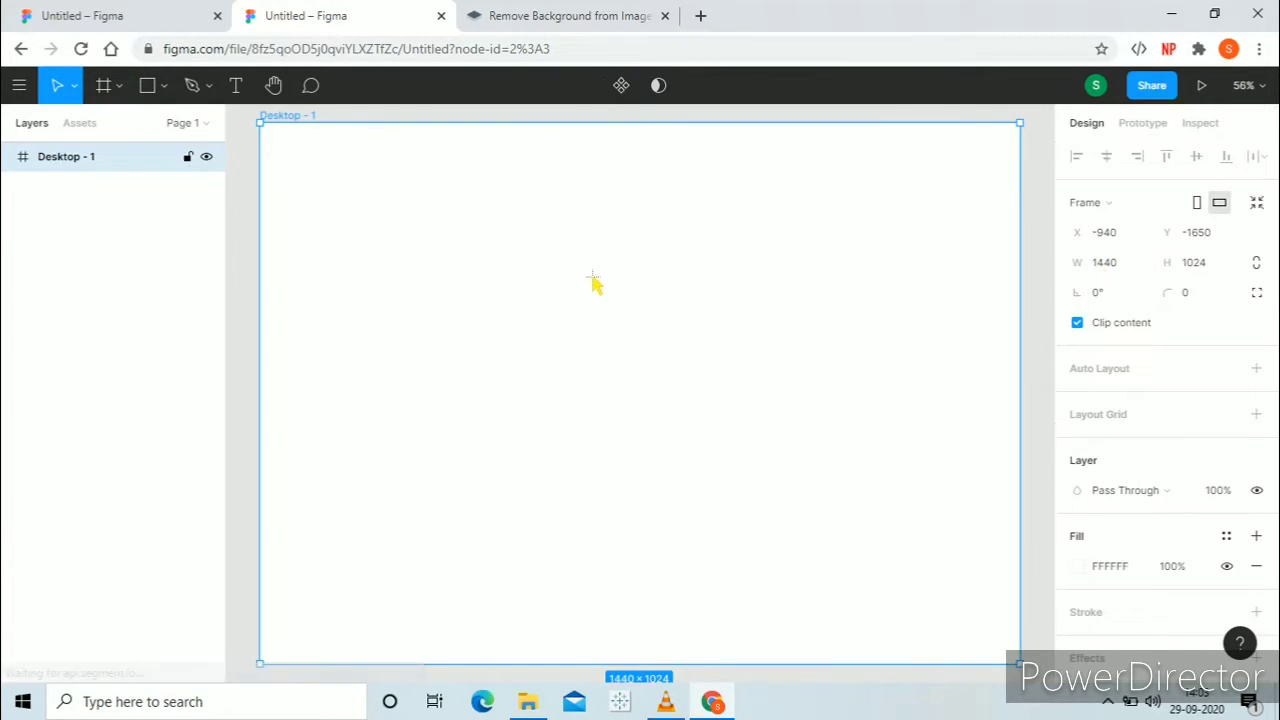
{"action": "left_click", "coordinate": [1122, 268]}
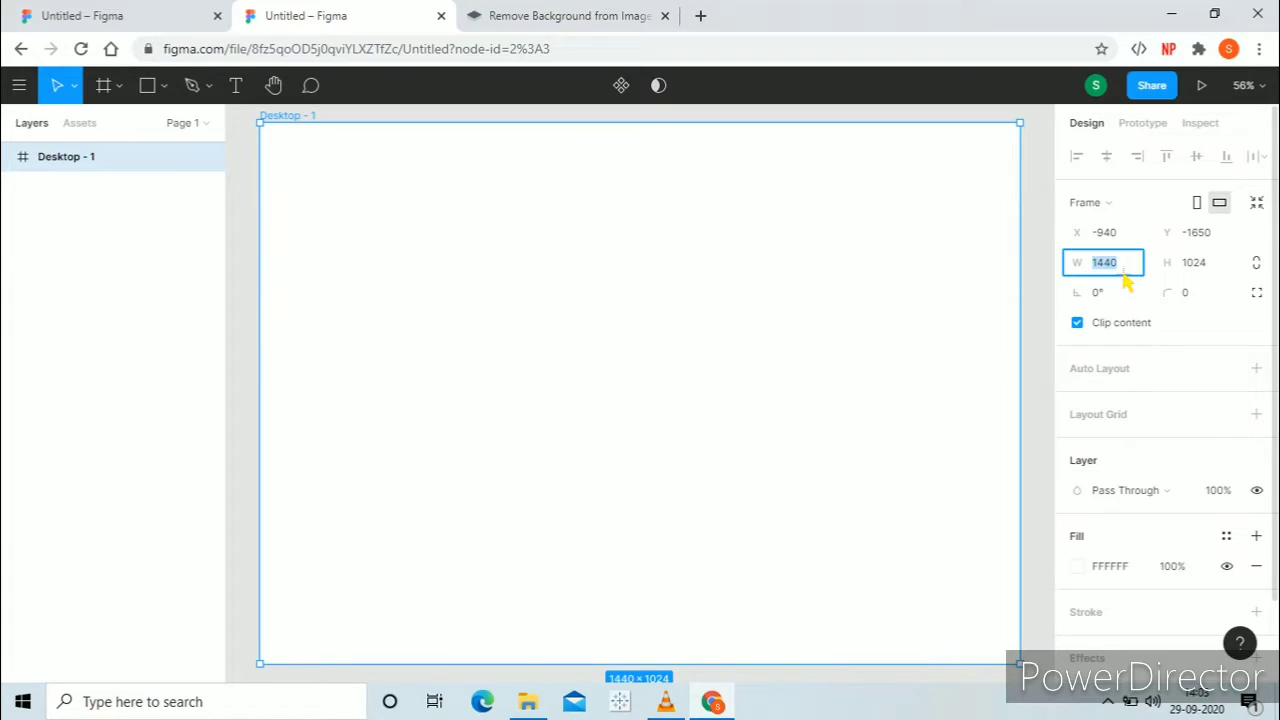
{"action": "left_click", "coordinate": [1210, 279]}
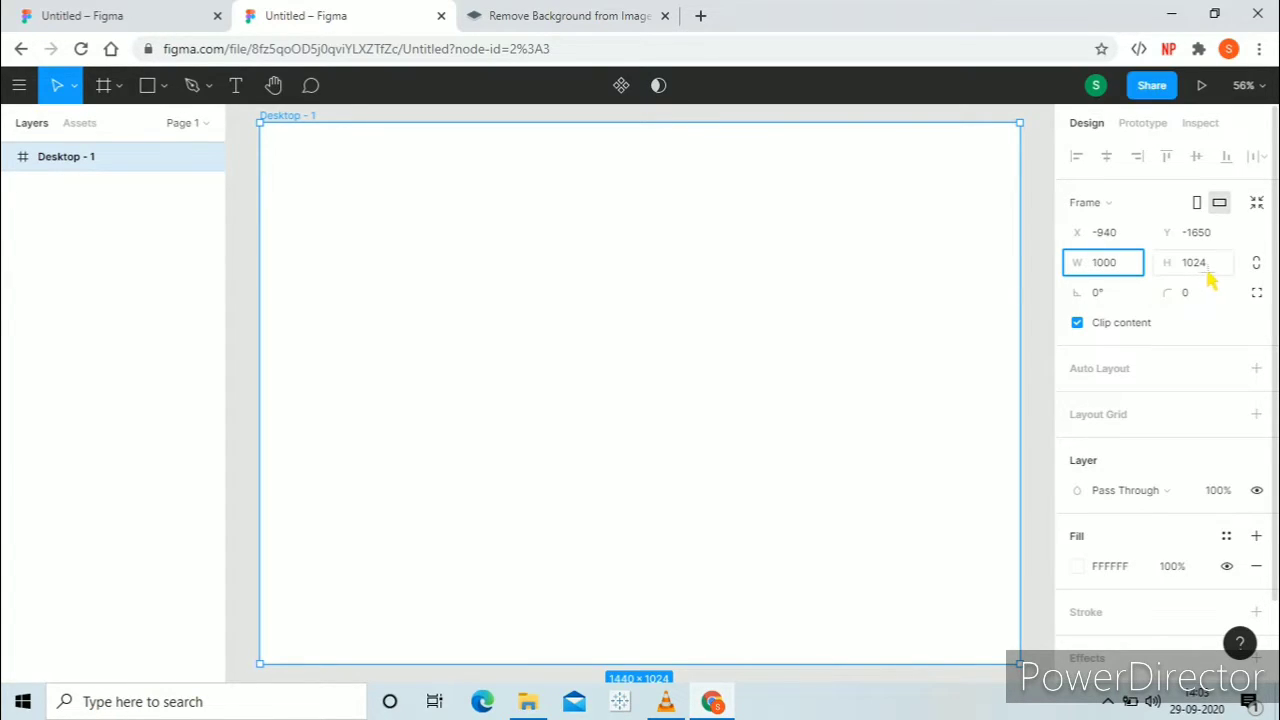
{"action": "type", "text": "1000"}
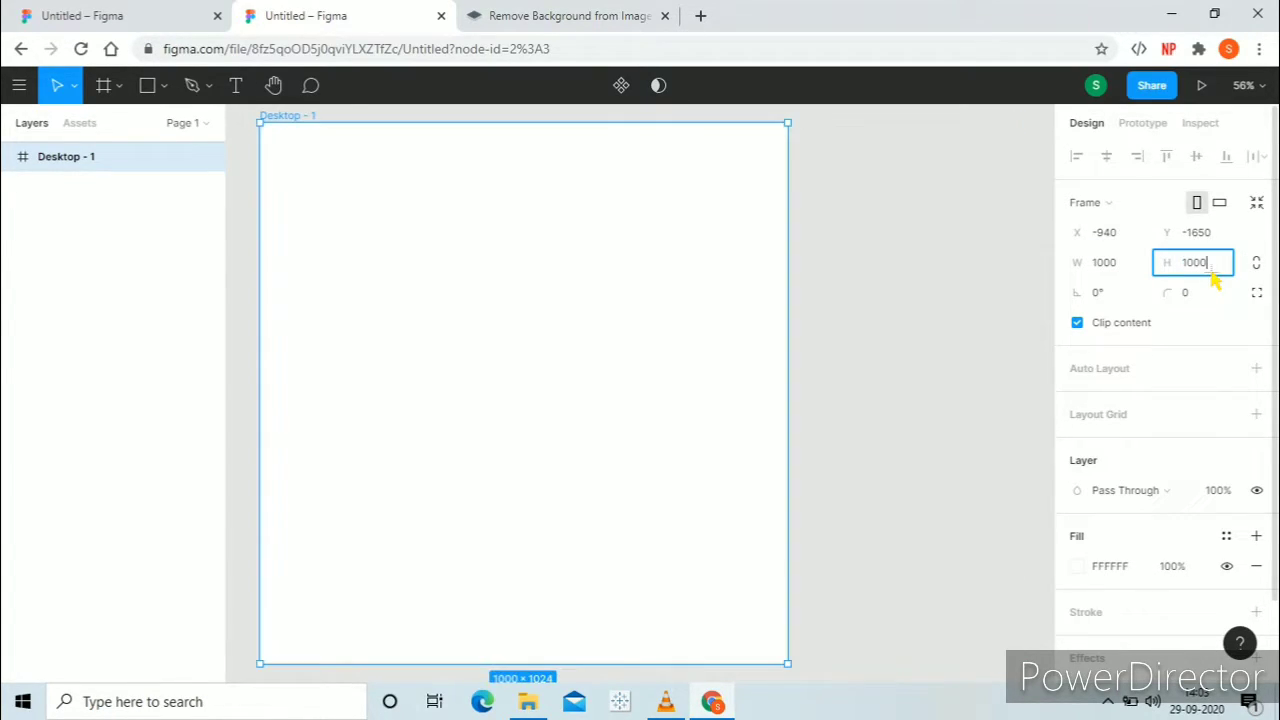
{"action": "left_click", "coordinate": [929, 270]}
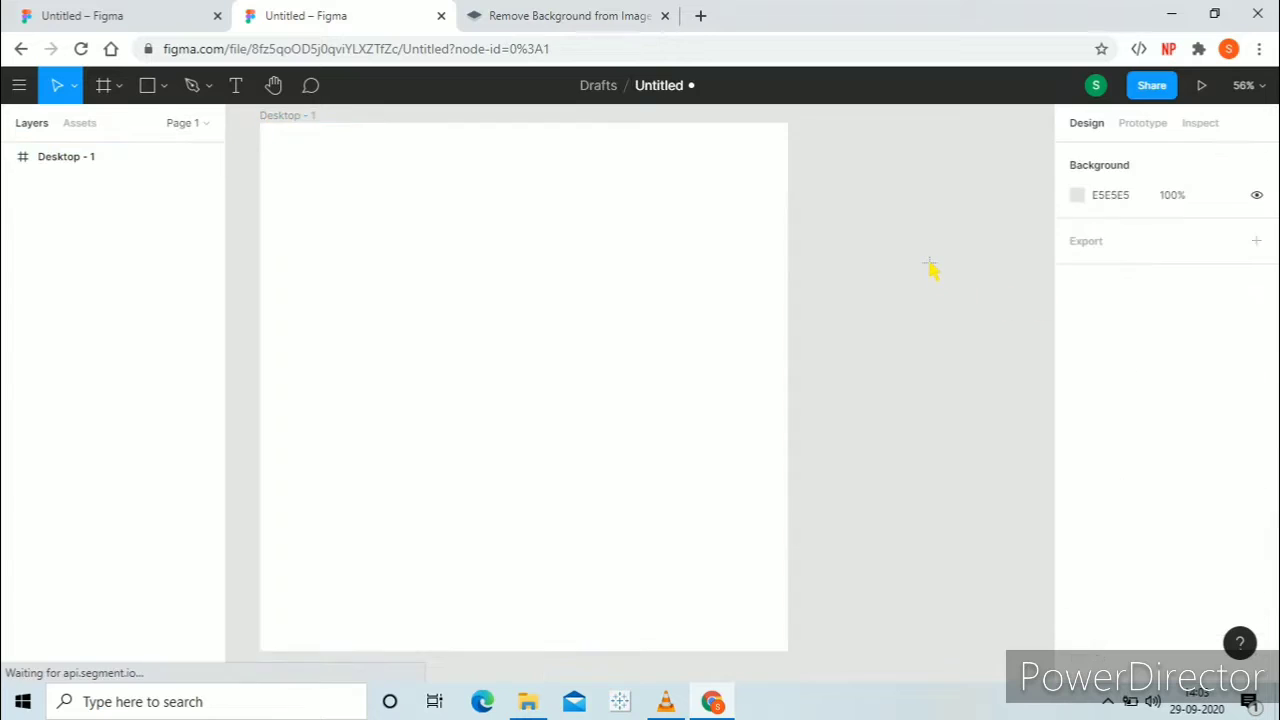
- Draw a rectangle 1000 high along the frame's left edge and set its width to 218
{"action": "left_click", "coordinate": [165, 87]}
{"action": "left_click", "coordinate": [157, 128]}
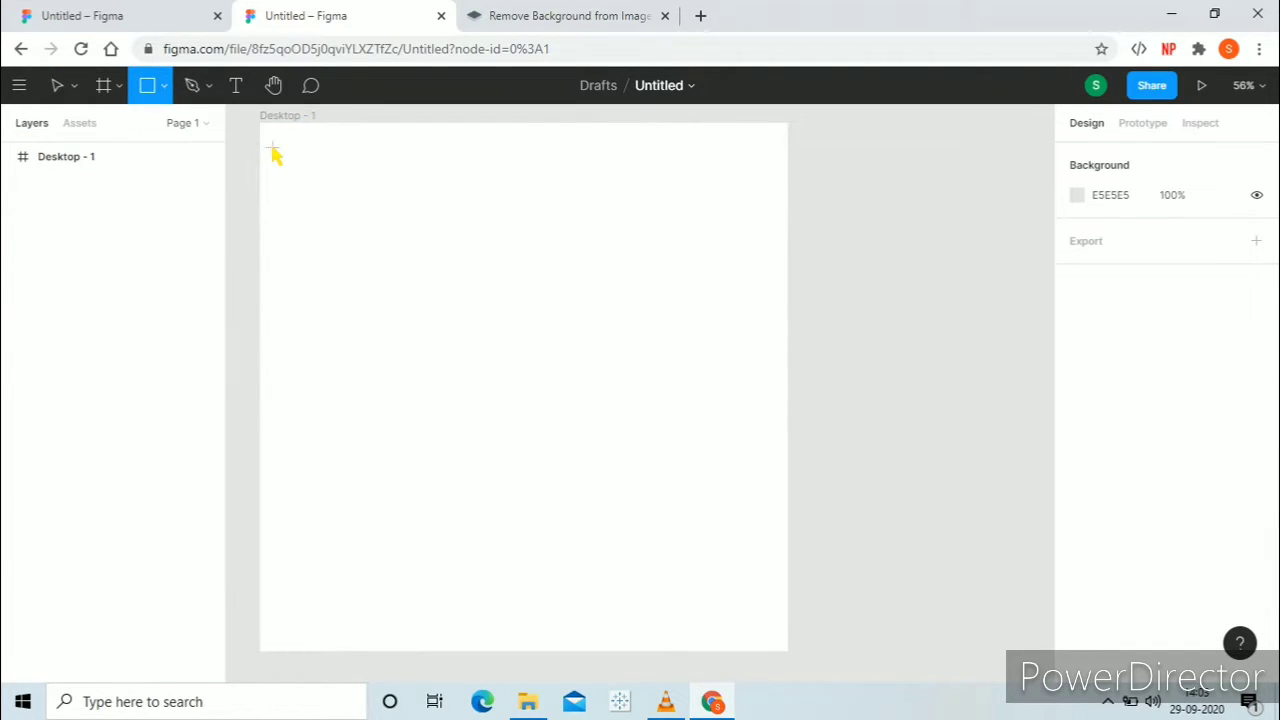
{"action": "mouse_move", "coordinate": [261, 123]}
{"action": "left_mouse_down"}
{"action": "mouse_move", "coordinate": [400, 451]}
{"action": "mouse_move", "coordinate": [371, 471]}
{"action": "mouse_move", "coordinate": [366, 660]}
{"action": "left_mouse_up"}
{"action": "left_click", "coordinate": [347, 318]}
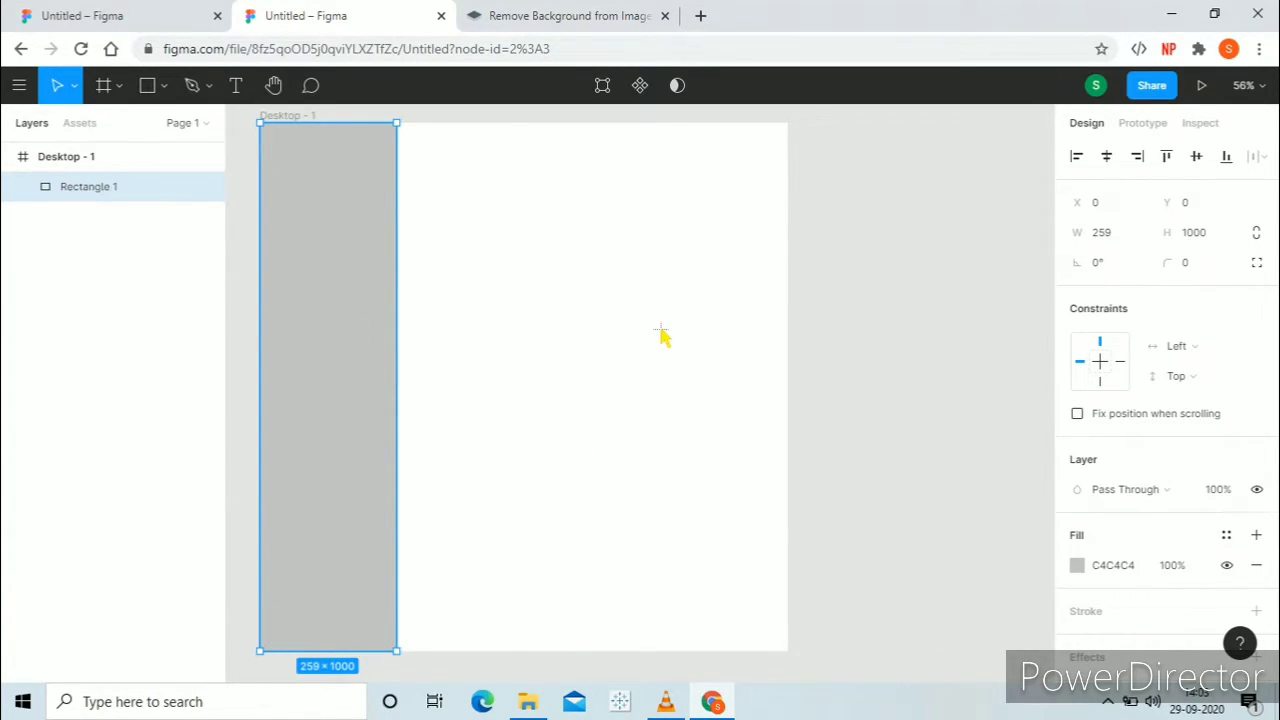
{"action": "left_click", "coordinate": [1116, 236]}
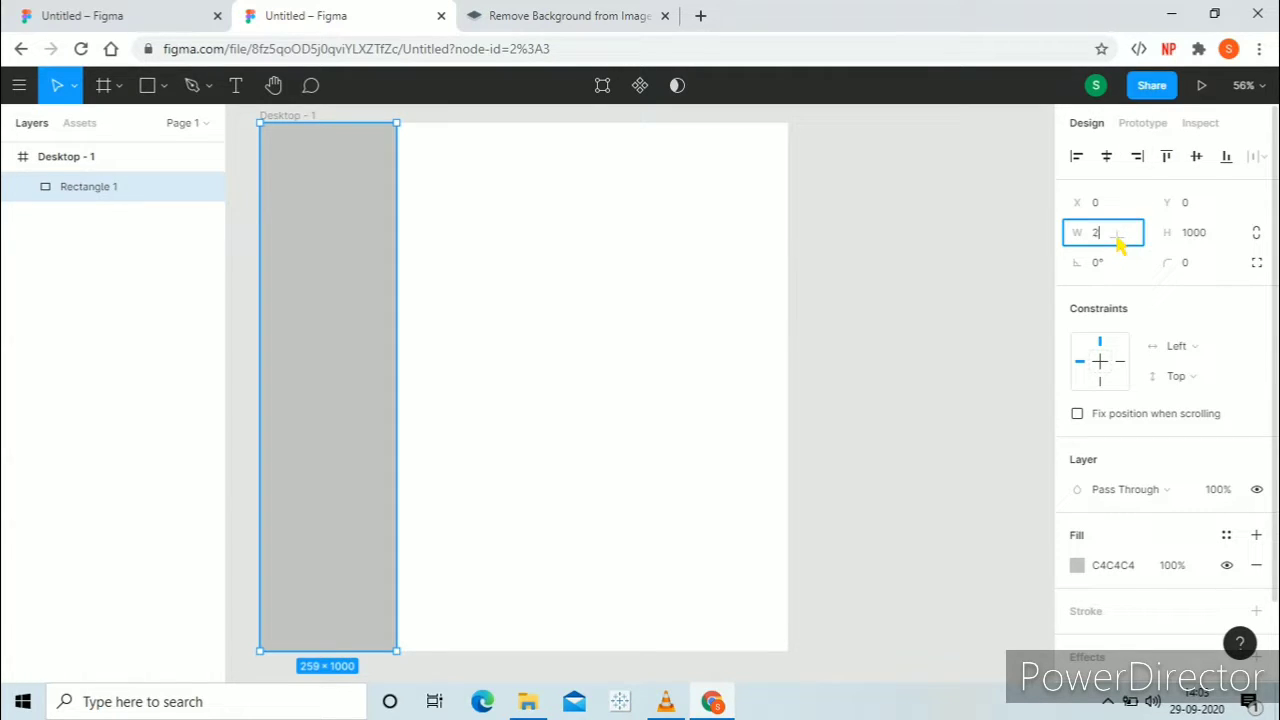
{"action": "key", "text": "Return"}
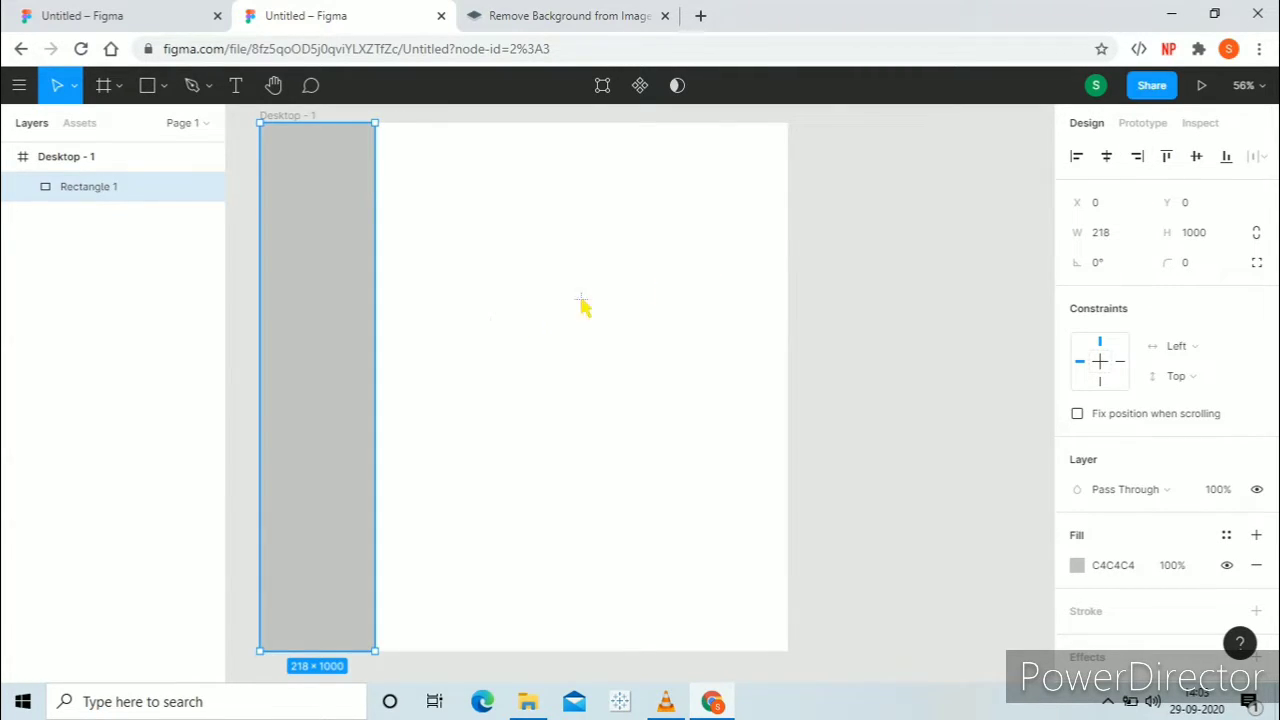
- Change the sidebar rectangle's fill colour to 50539D
{"action": "left_click", "coordinate": [1113, 566]}
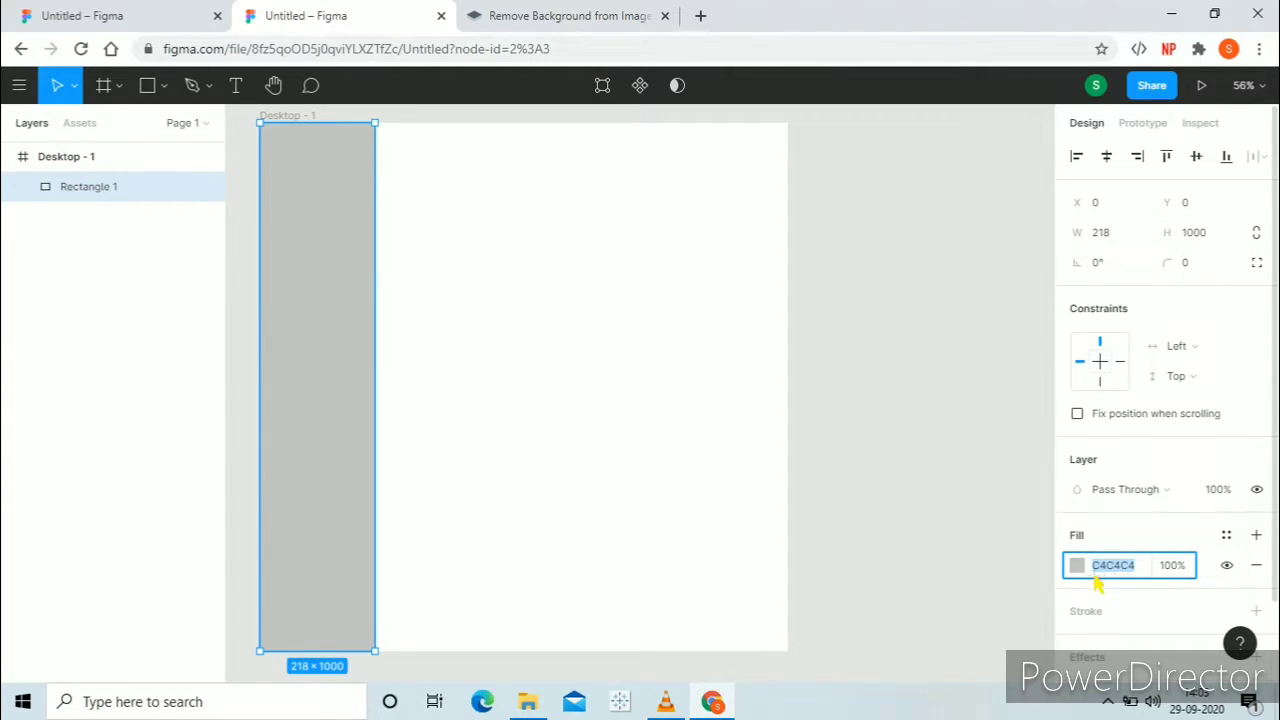
{"action": "type", "text": "50539d"}
{"action": "key", "text": "Return"}
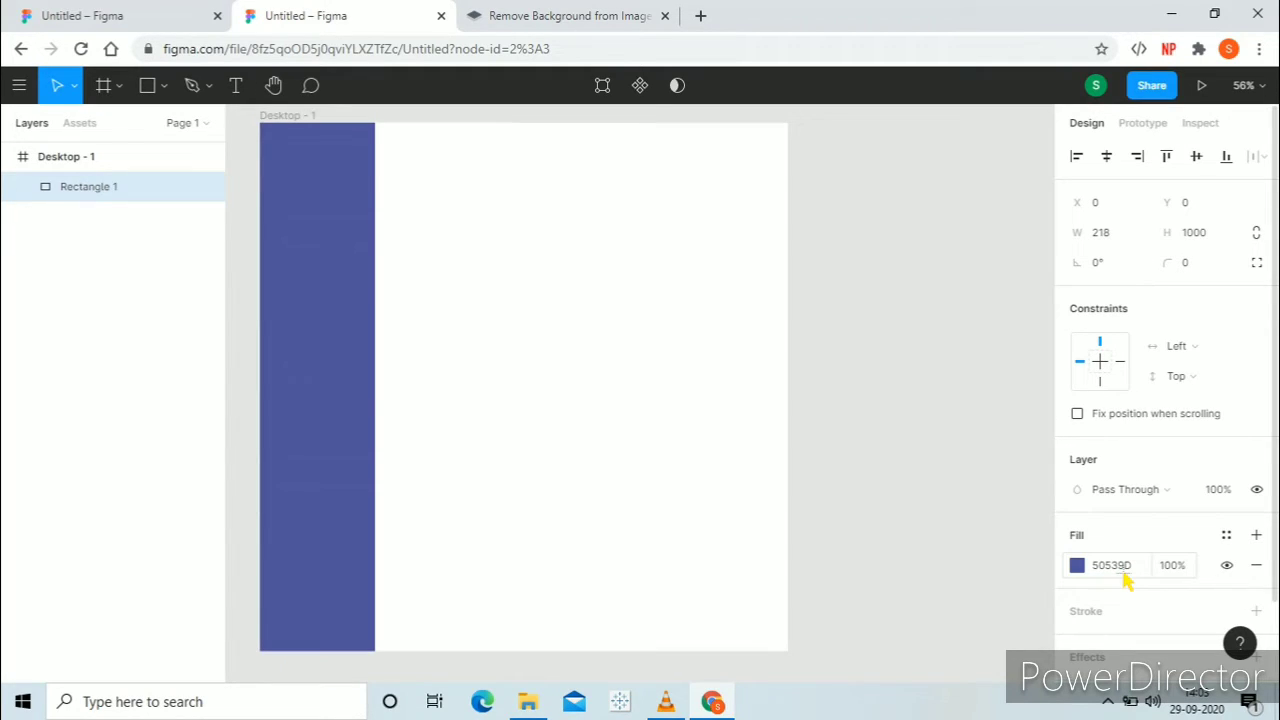
{"action": "left_click", "coordinate": [660, 531]}
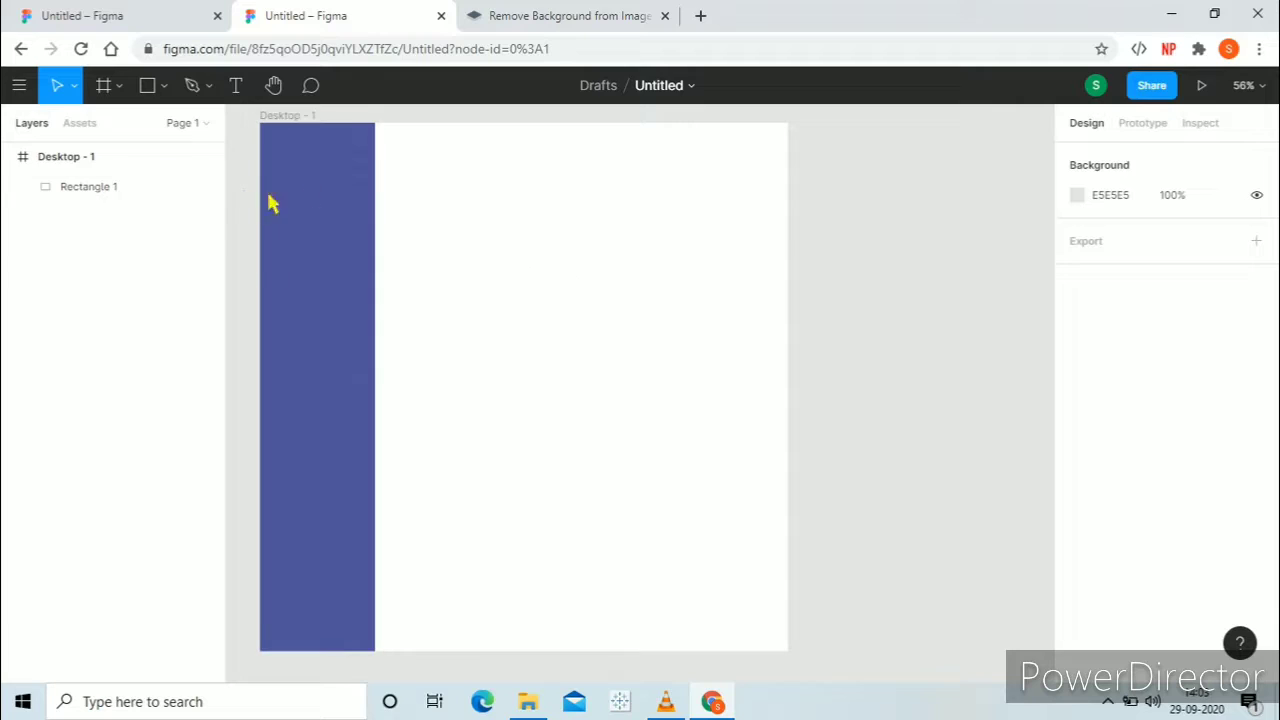
- Draw an ellipse in the white area beside the sidebar and size it to a 200 × 200 circle
{"action": "left_click", "coordinate": [172, 88]}
{"action": "left_click", "coordinate": [130, 200]}
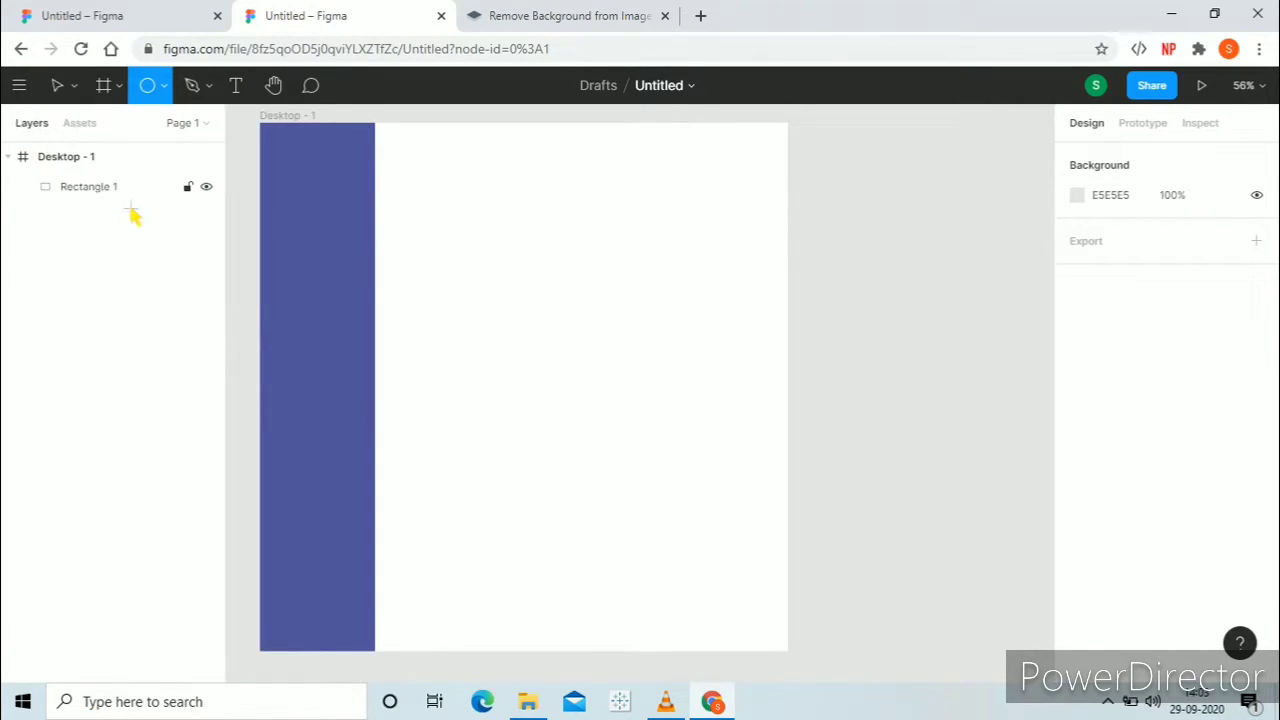
{"action": "left_click_drag", "start_coordinate": [437, 181], "coordinate": [636, 358]}
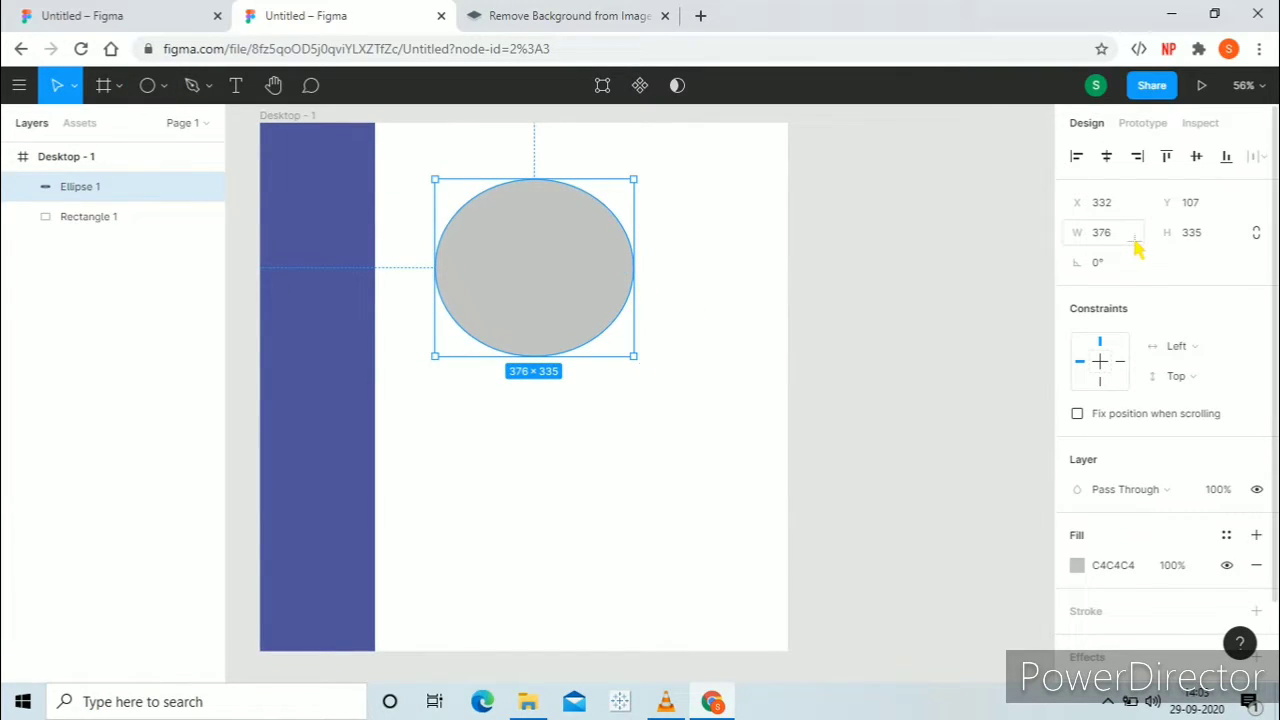
{"action": "left_click", "coordinate": [1120, 233]}
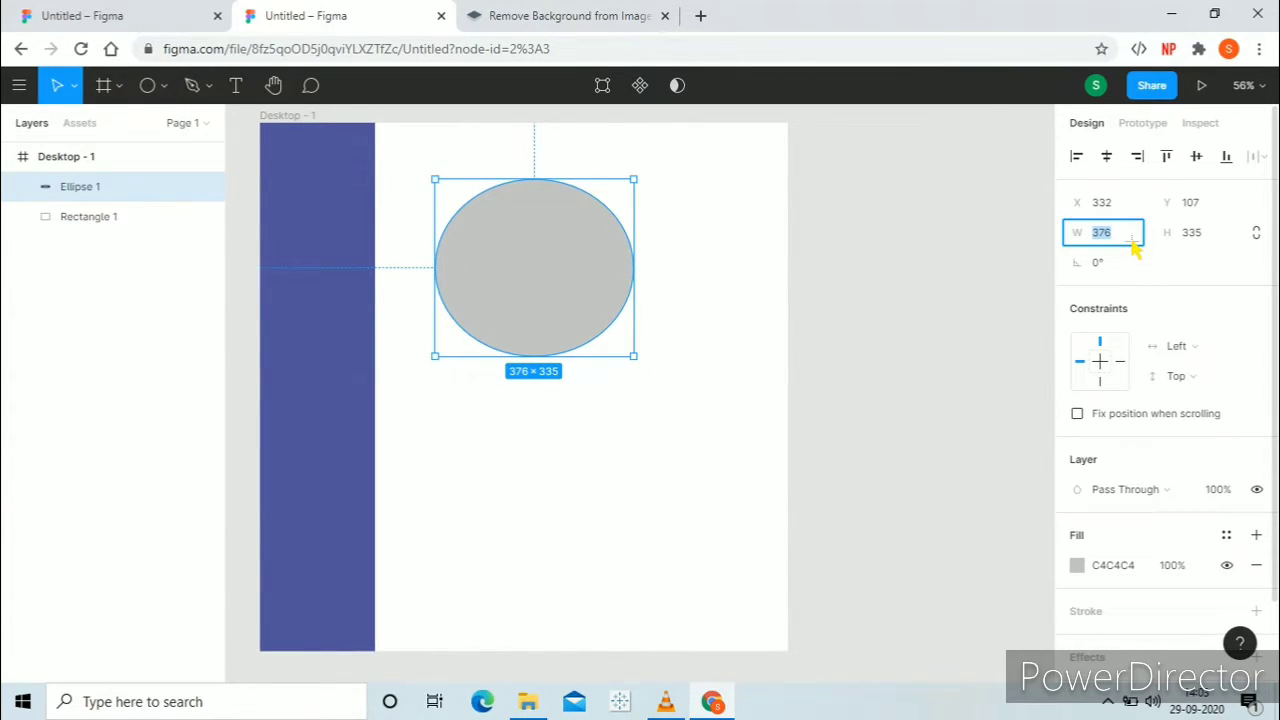
{"action": "left_click", "coordinate": [1205, 233]}
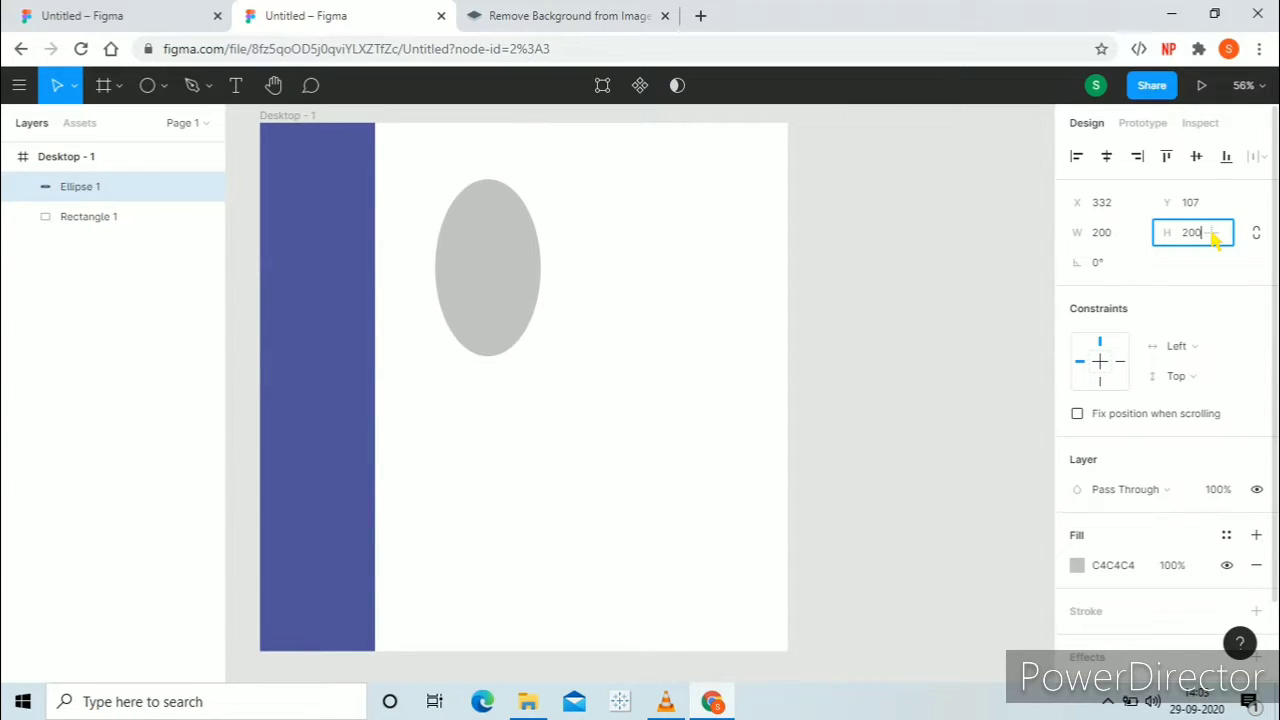
{"action": "left_click", "coordinate": [771, 386]}
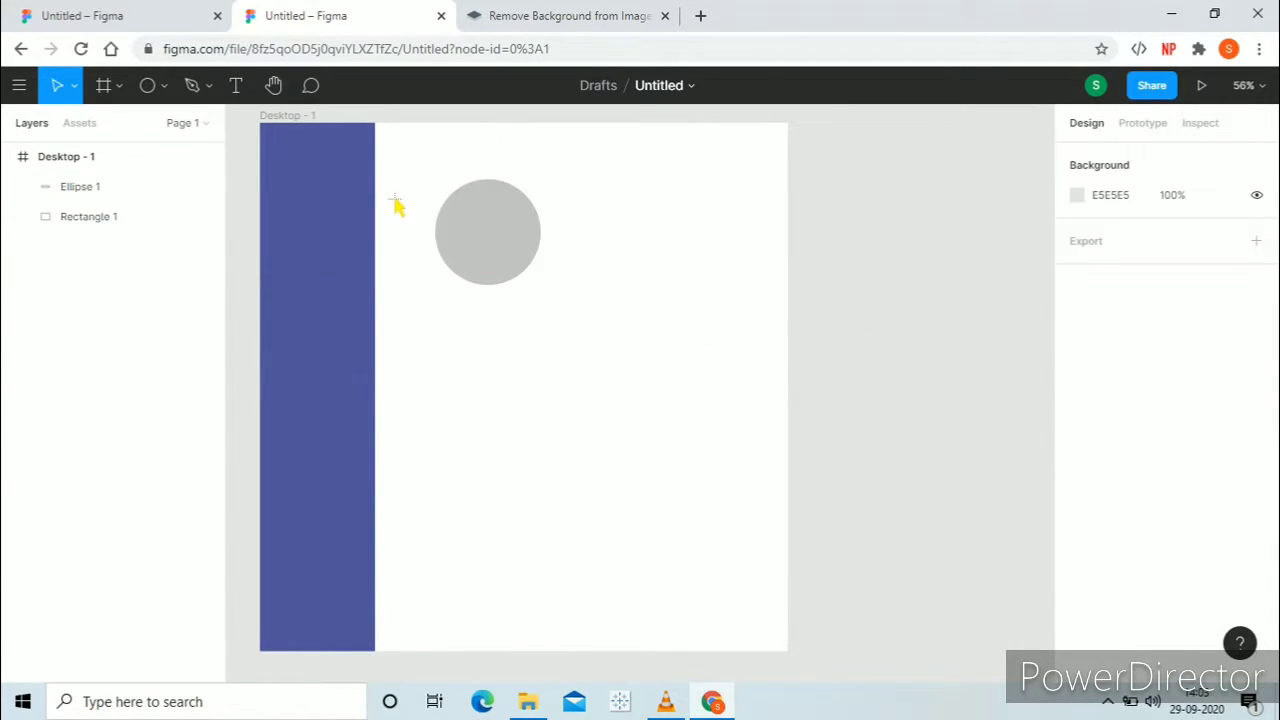
- Check the profile circle's position in the reference design and move the new circle to X 62, Y 22
{"action": "left_click", "coordinate": [199, 30]}
{"action": "left_click", "coordinate": [476, 190]}
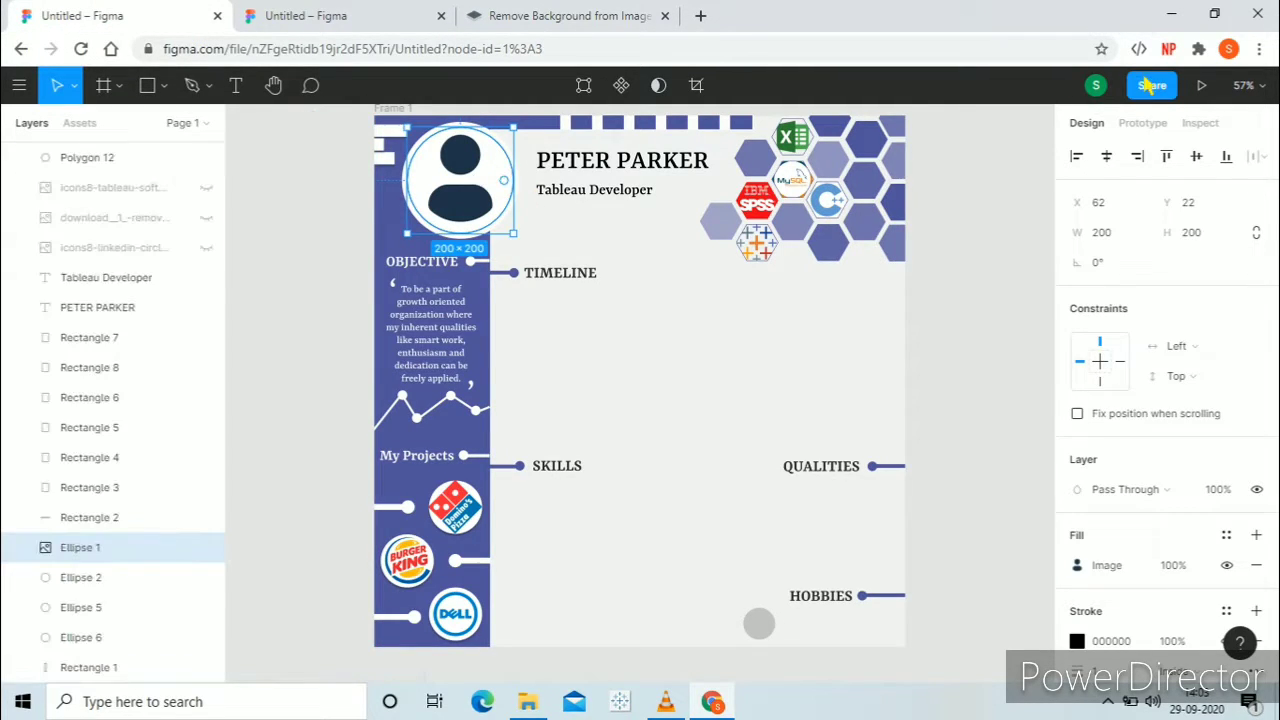
{"action": "left_click", "coordinate": [372, 24]}
{"action": "left_click", "coordinate": [528, 249]}
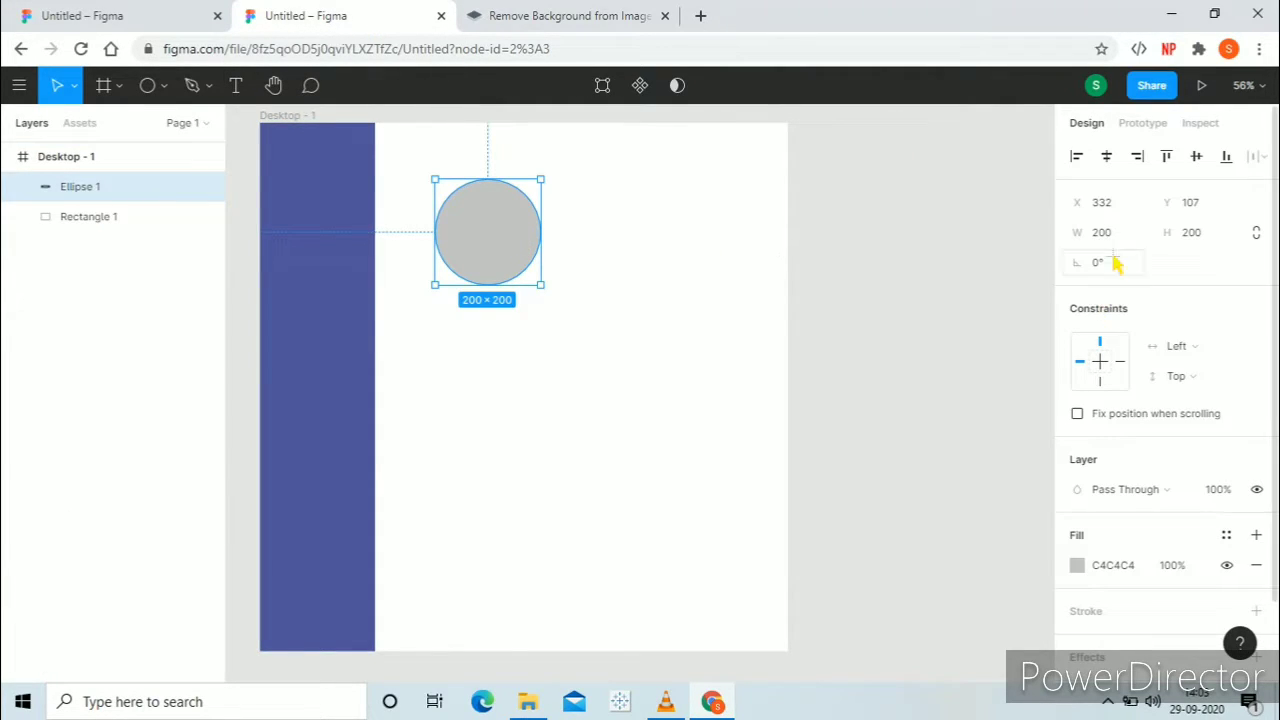
{"action": "left_click", "coordinate": [1120, 206]}
{"action": "type", "text": "62"}
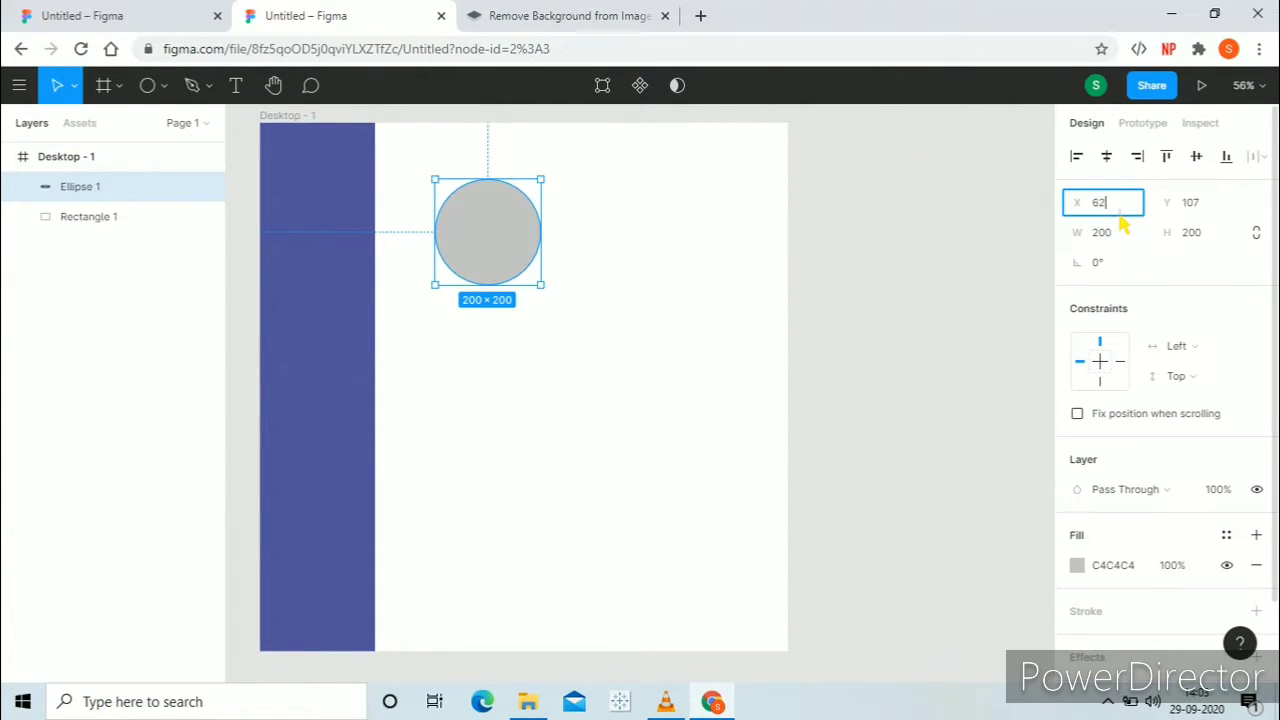
{"action": "left_click", "coordinate": [1227, 203]}
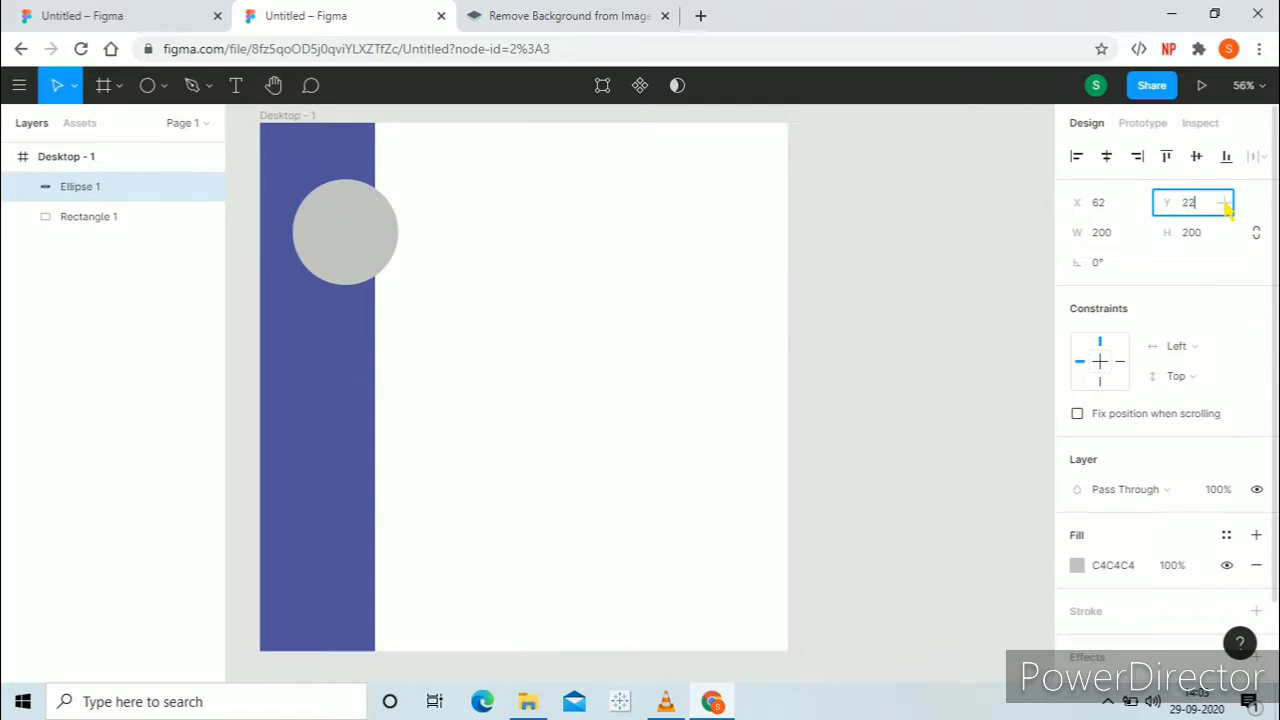
{"action": "key", "text": "Return"}
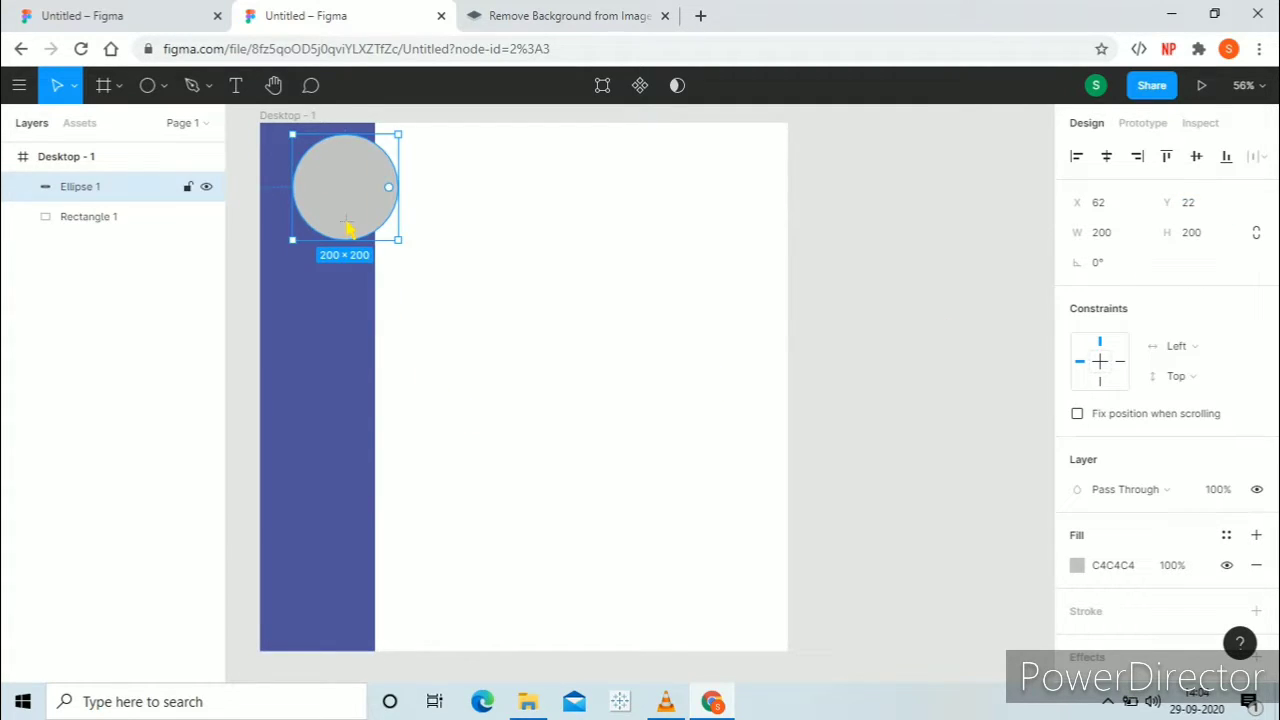
- Change the profile circle's fill colour to FFFFFF and add a stroke around it
{"action": "scroll", "coordinate": [1160, 400], "scroll_direction": "down", "scroll_amount": 2}
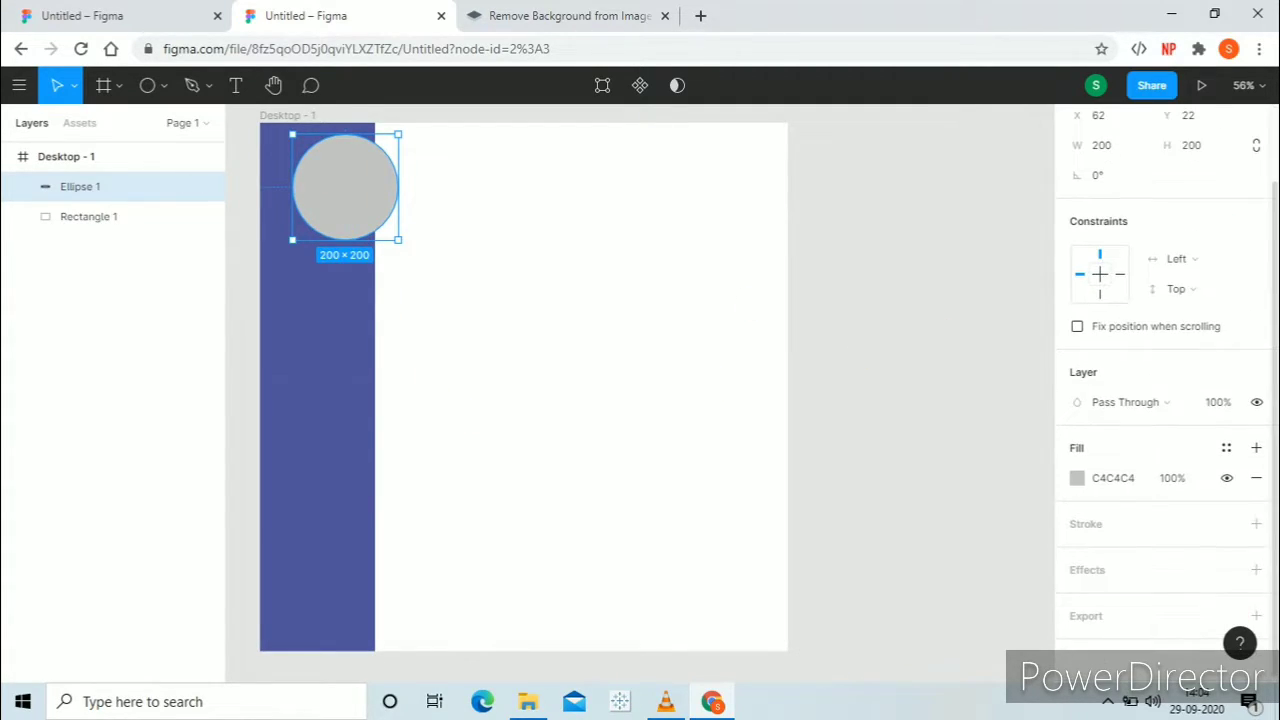
{"action": "left_click", "coordinate": [1118, 480]}
{"action": "type", "text": "f"}
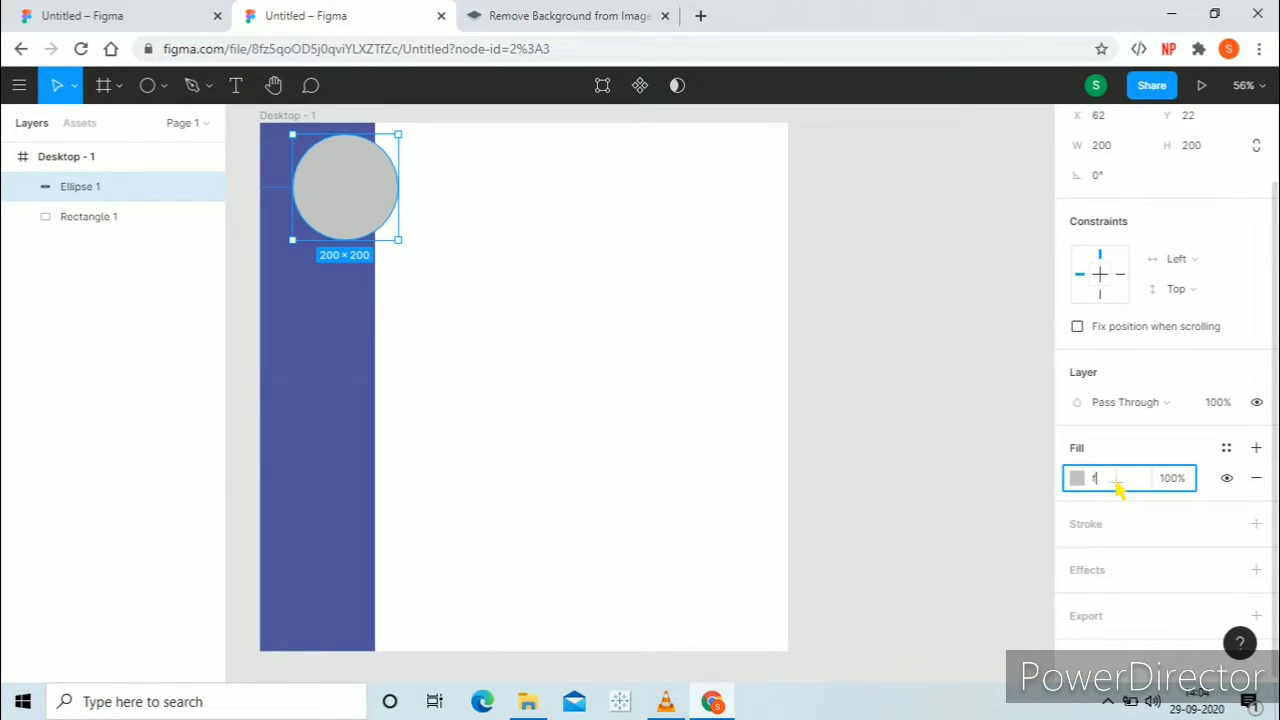
{"action": "type", "text": "fffff"}
{"action": "key", "text": "Return"}
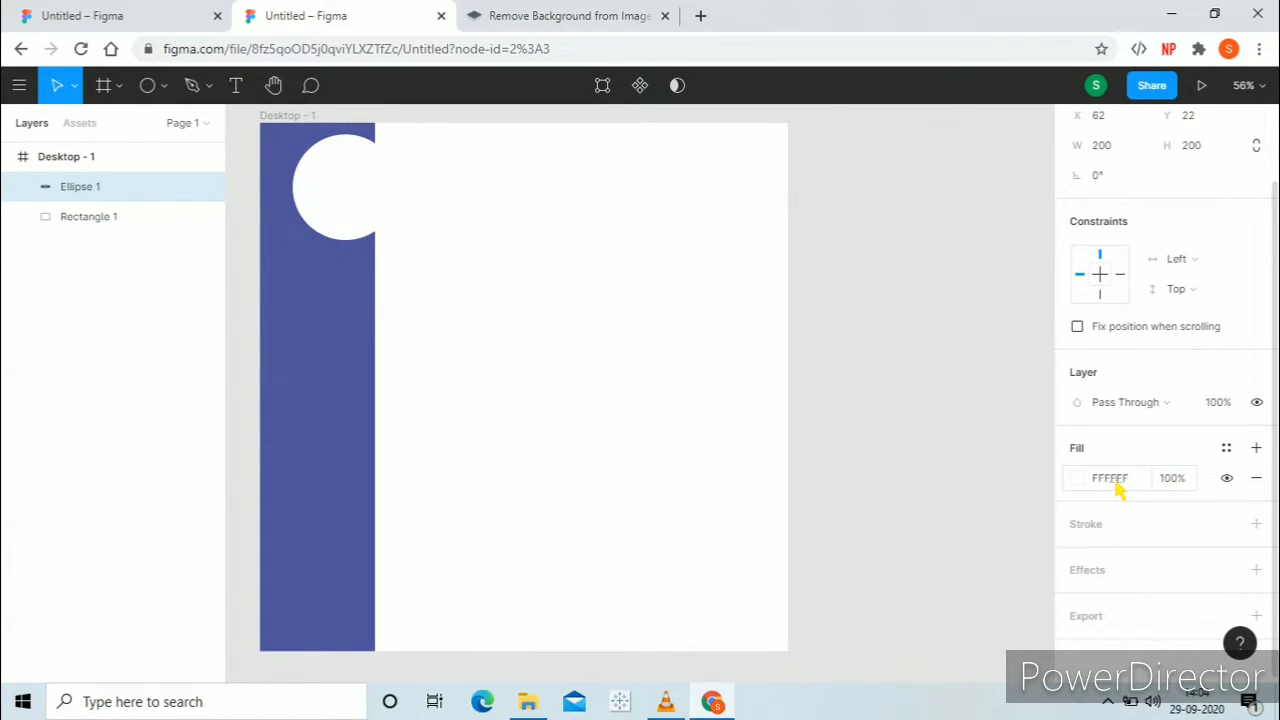
{"action": "left_click", "coordinate": [1257, 524]}
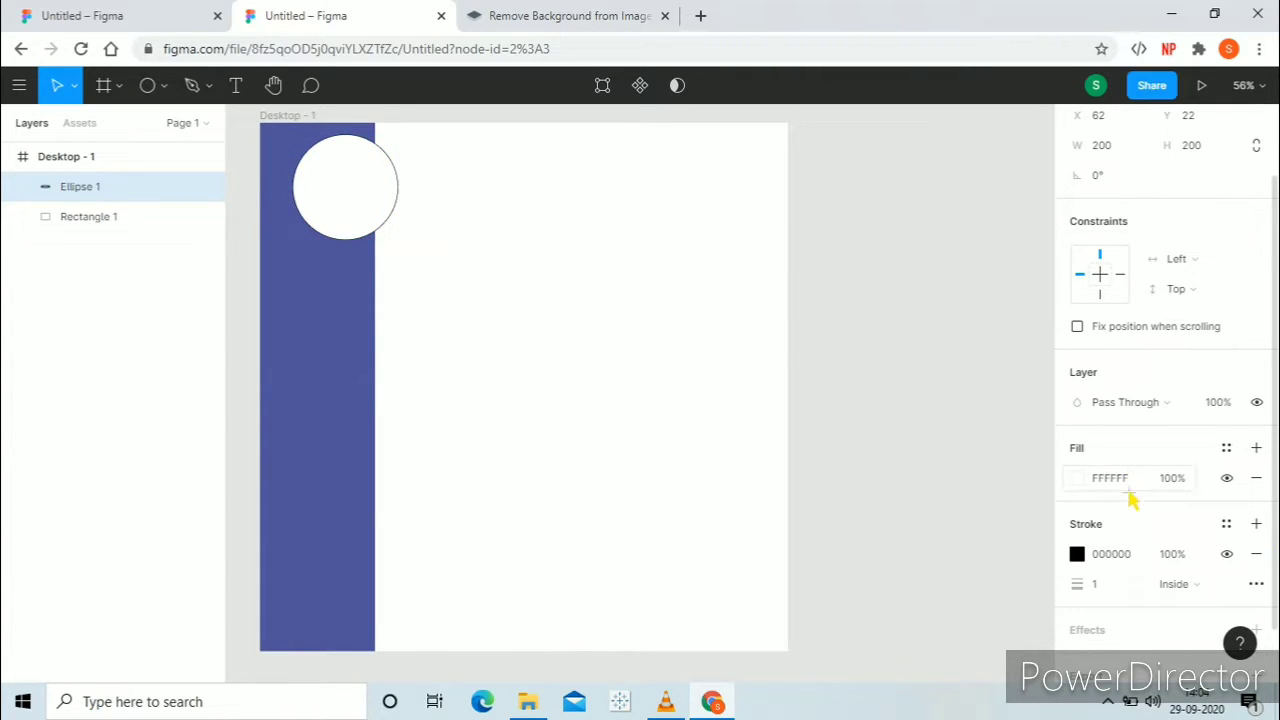
- Switch the profile circle's fill to an image and load the person icon picture from the Youtube folder
{"action": "left_click", "coordinate": [1080, 479]}
{"action": "left_click", "coordinate": [878, 195]}
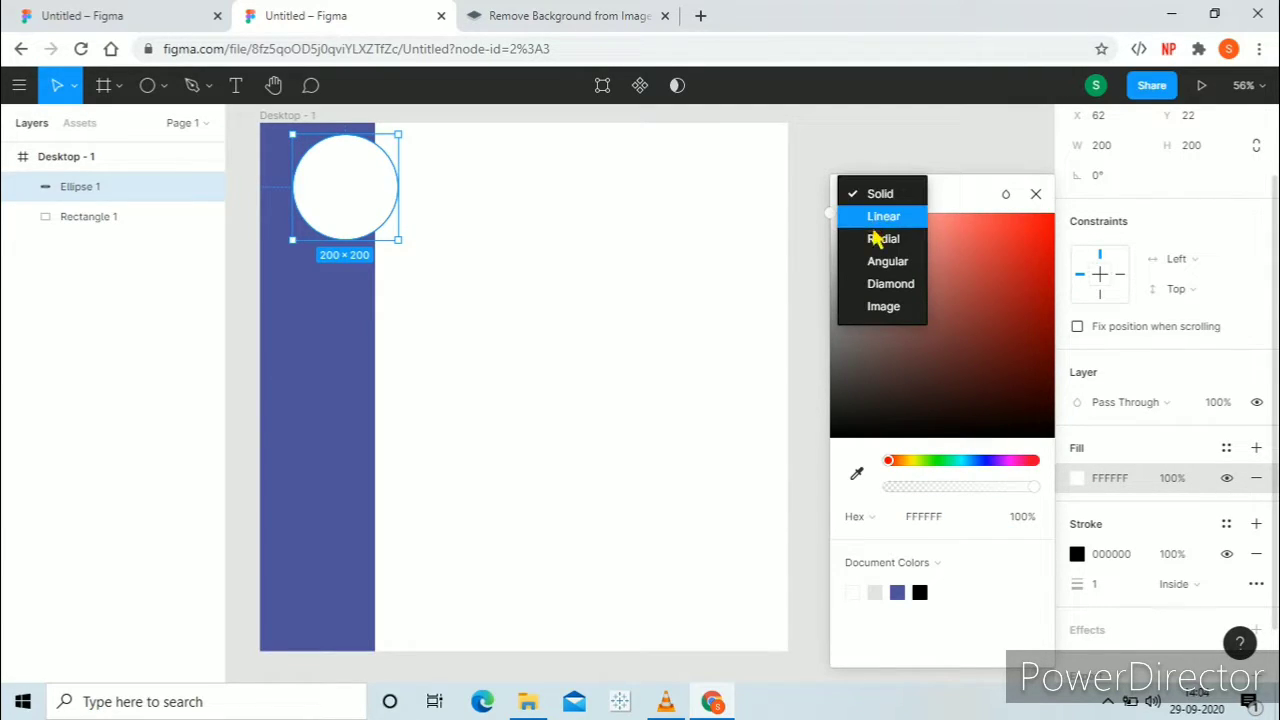
{"action": "left_click", "coordinate": [884, 307]}
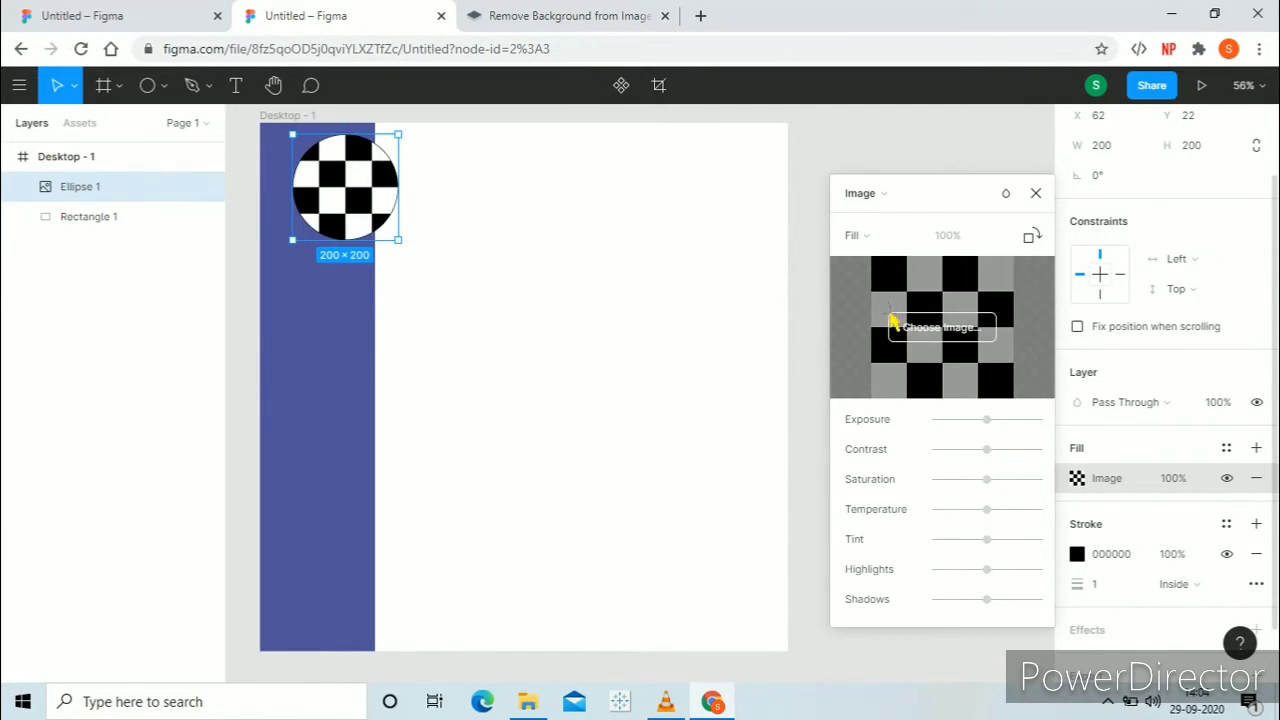
{"action": "left_click", "coordinate": [900, 338]}
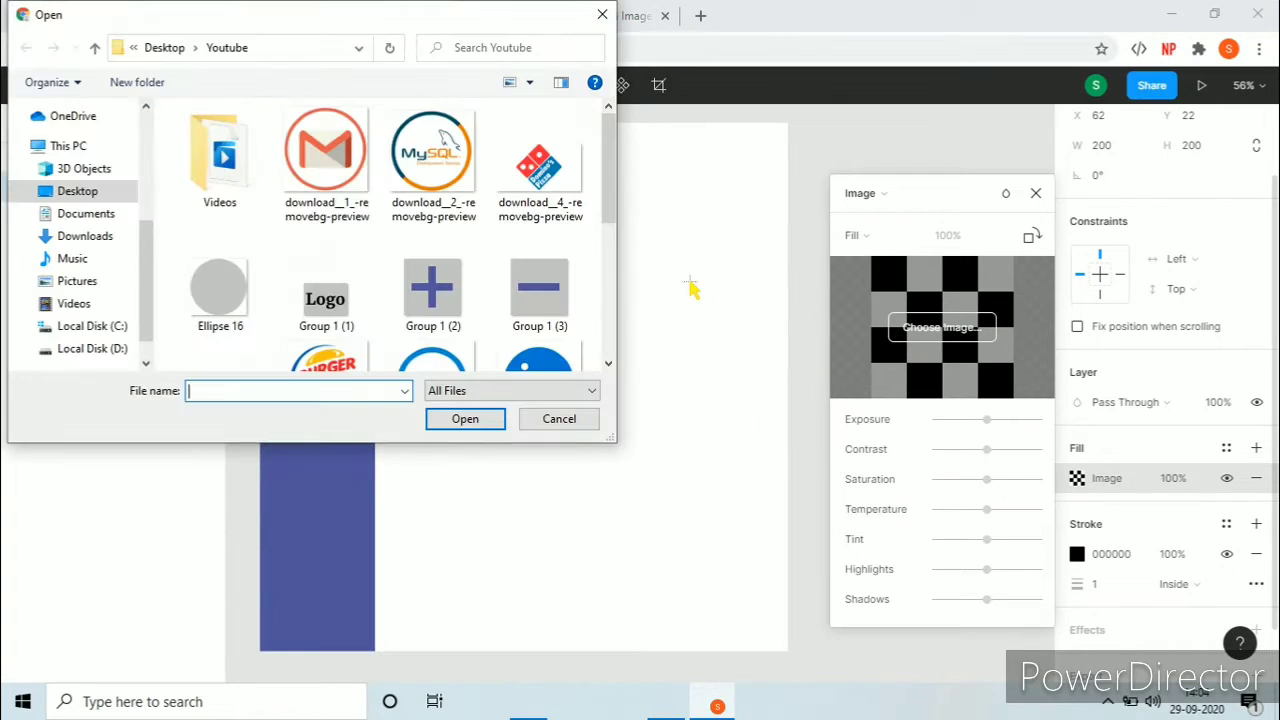
{"action": "scroll", "coordinate": [440, 240], "scroll_direction": "down", "scroll_amount": 5}
{"action": "double_click", "coordinate": [443, 205]}
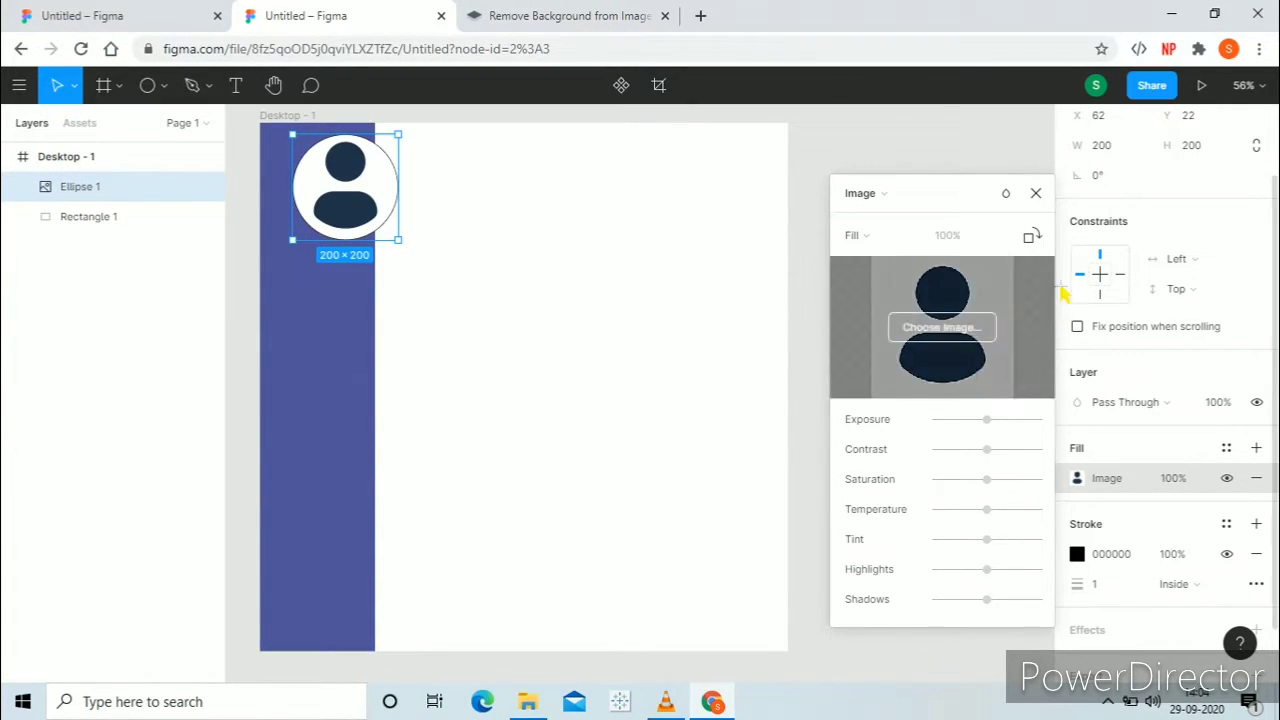
{"action": "left_click", "coordinate": [1036, 194]}
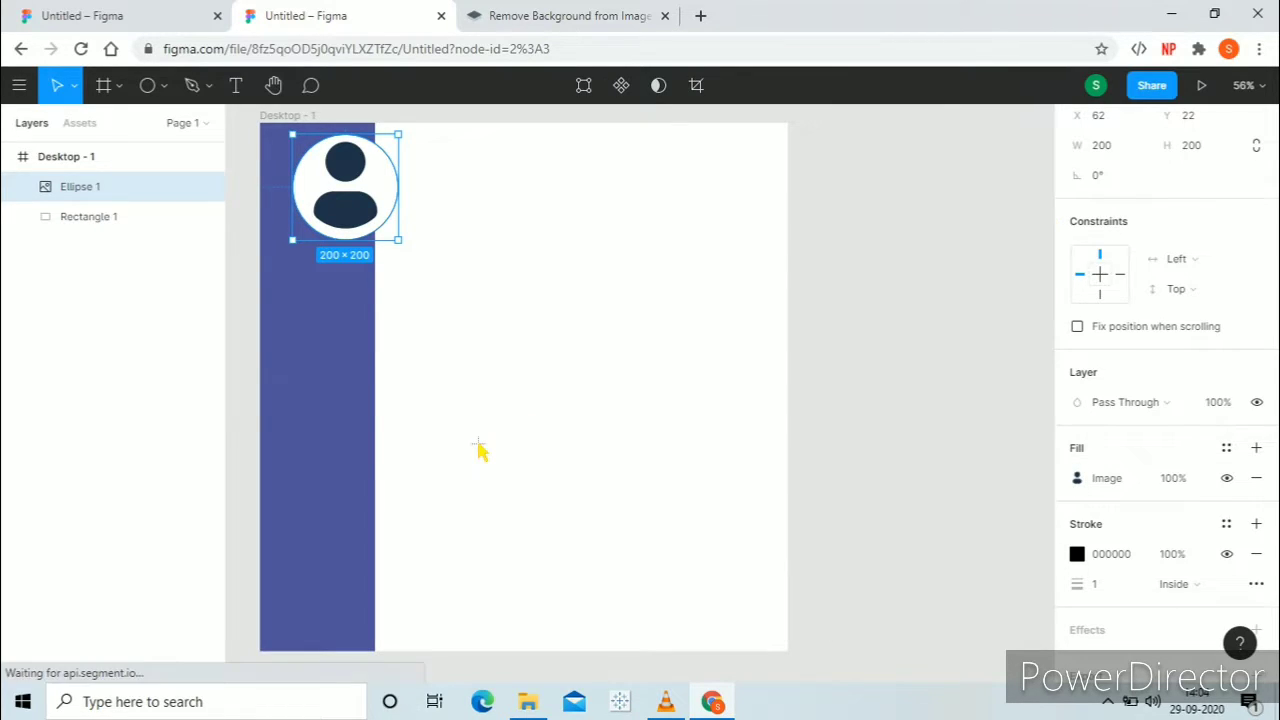
{"action": "left_click", "coordinate": [478, 450]}
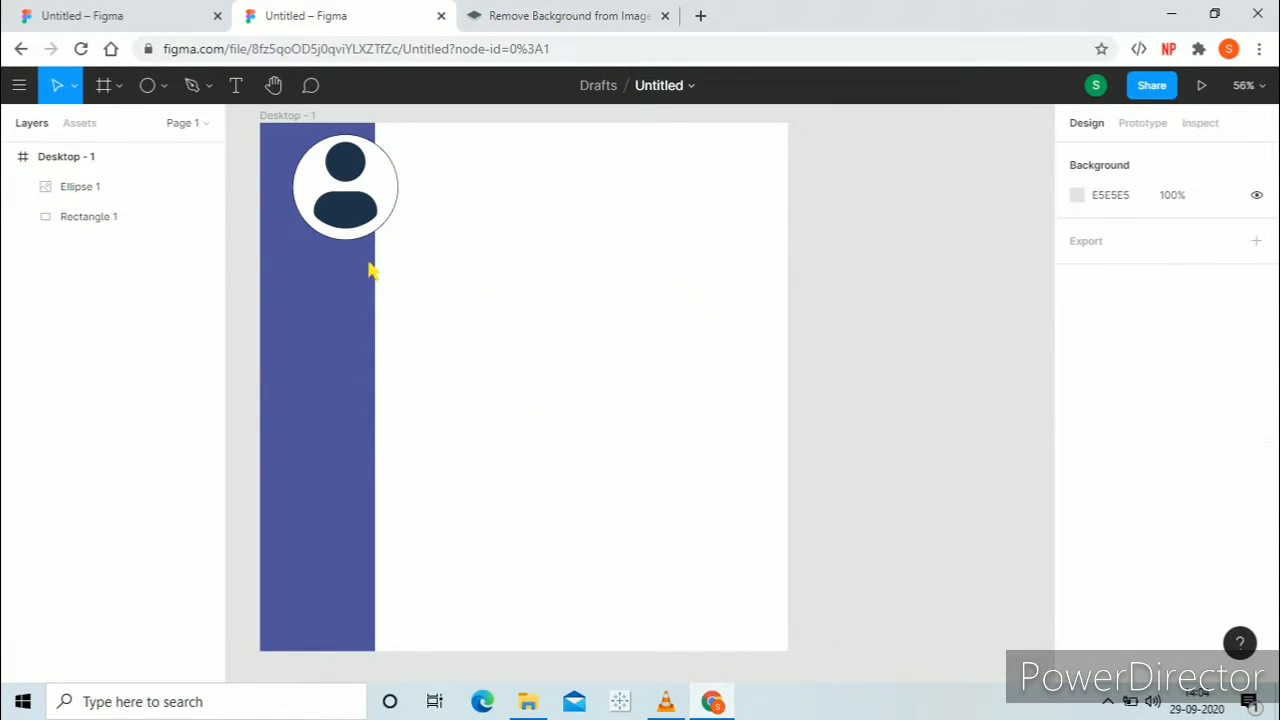
- Check the outer profile circle in the reference design, then draw an ellipse in the white area and size it to 220 × 220
{"action": "left_click", "coordinate": [152, 30]}
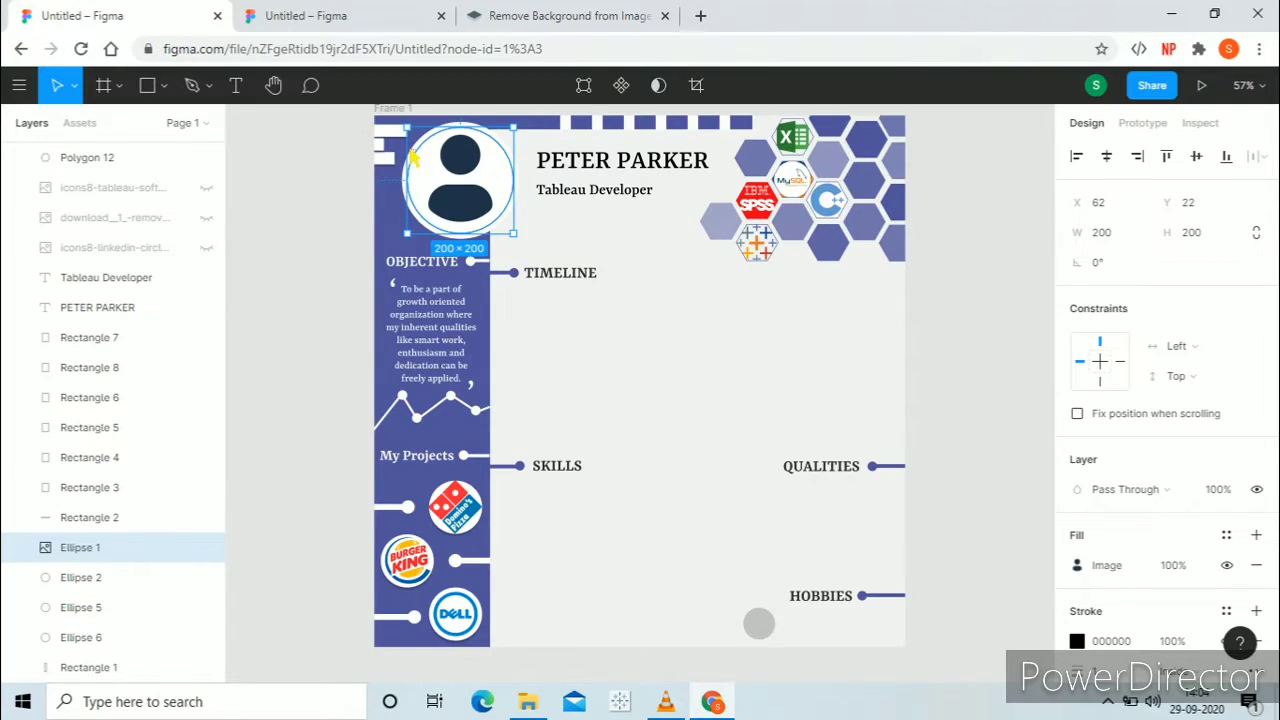
{"action": "left_click", "coordinate": [420, 195]}
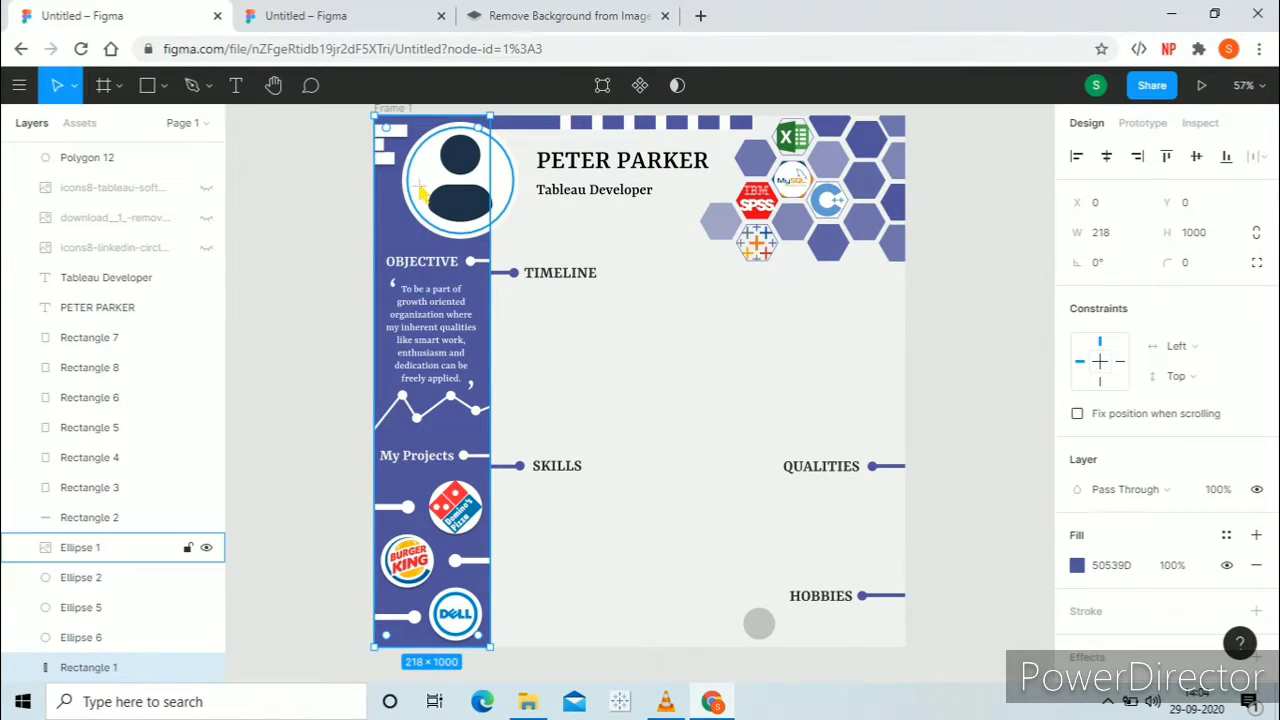
{"action": "left_click", "coordinate": [415, 193]}
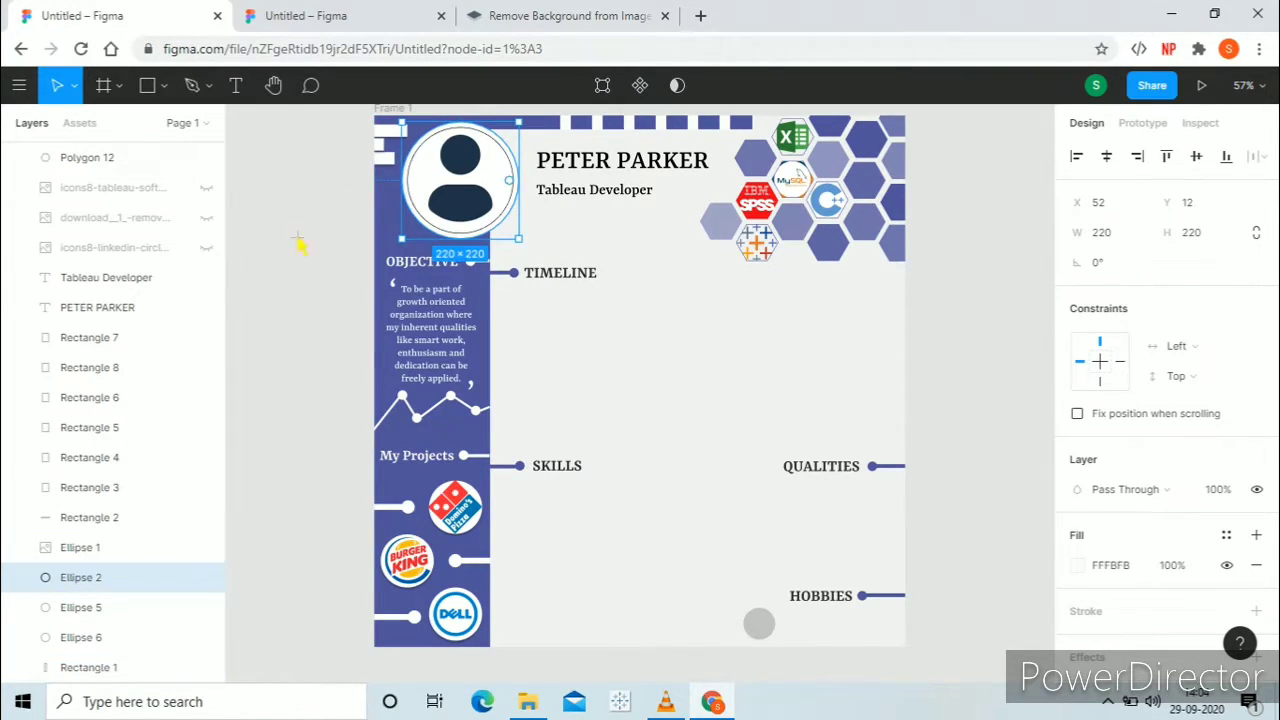
{"action": "left_click", "coordinate": [388, 15]}
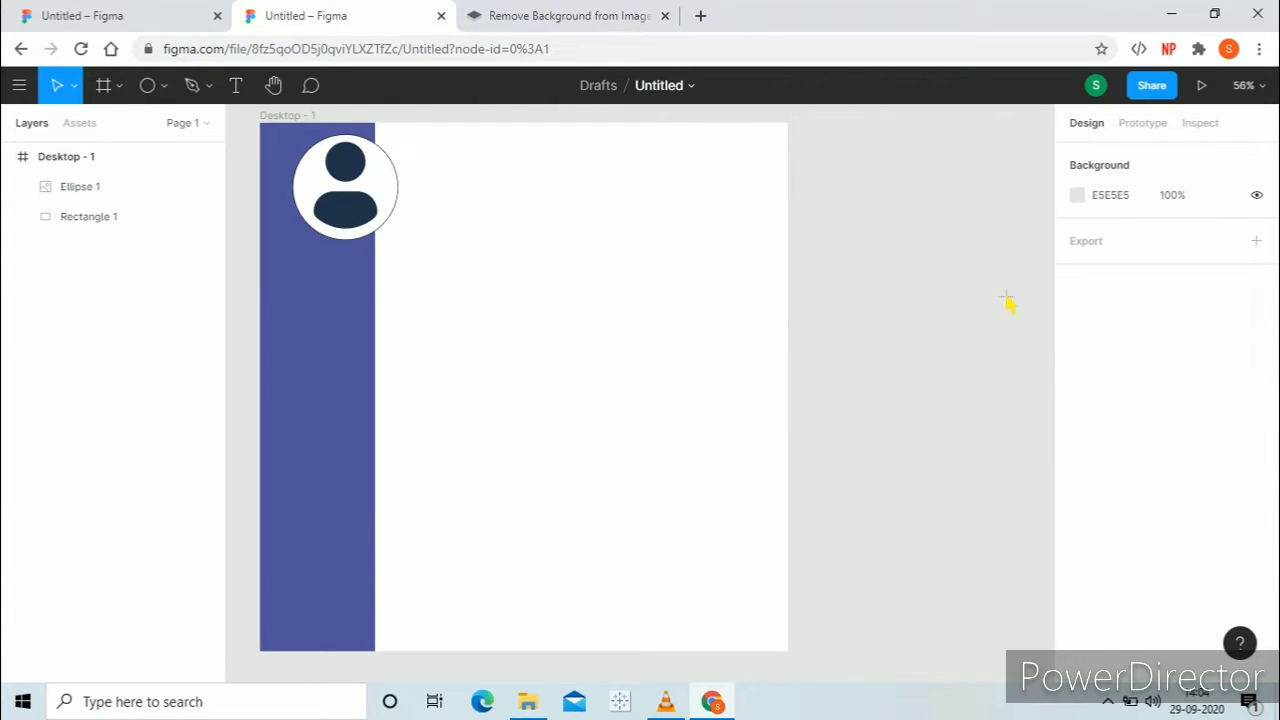
{"action": "left_click", "coordinate": [340, 260]}
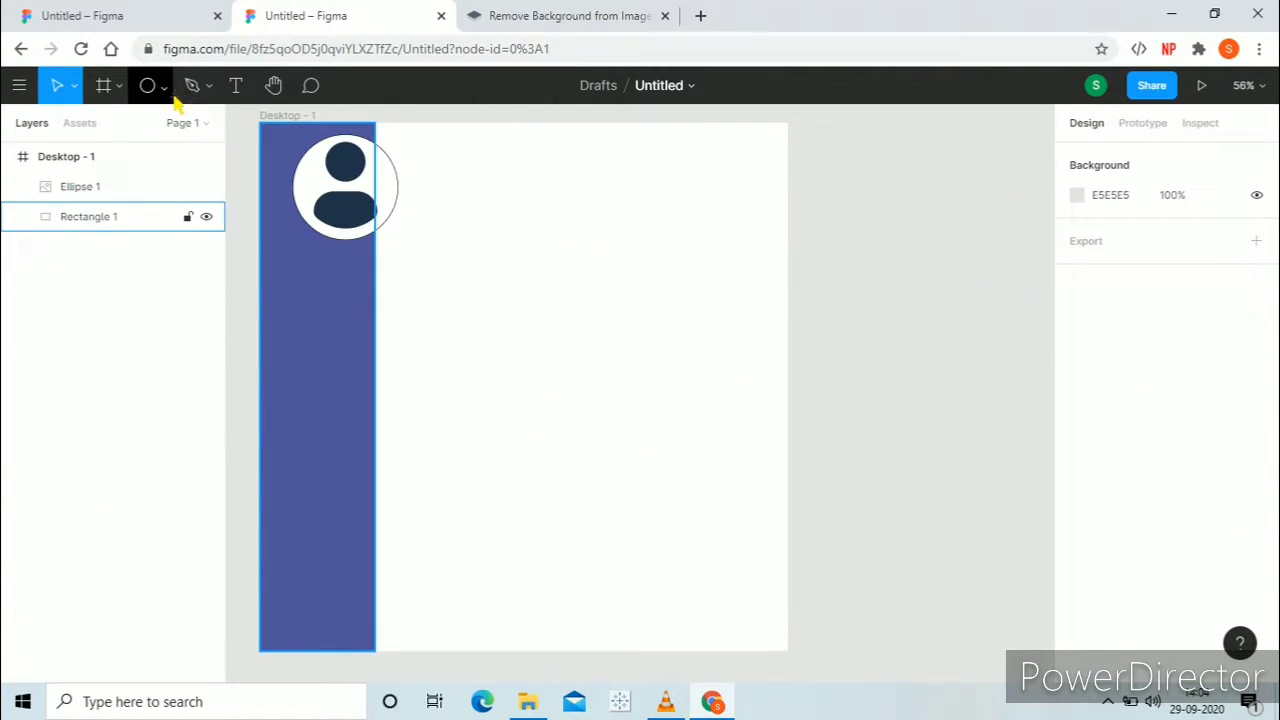
{"action": "left_click", "coordinate": [164, 86]}
{"action": "left_click", "coordinate": [165, 200]}
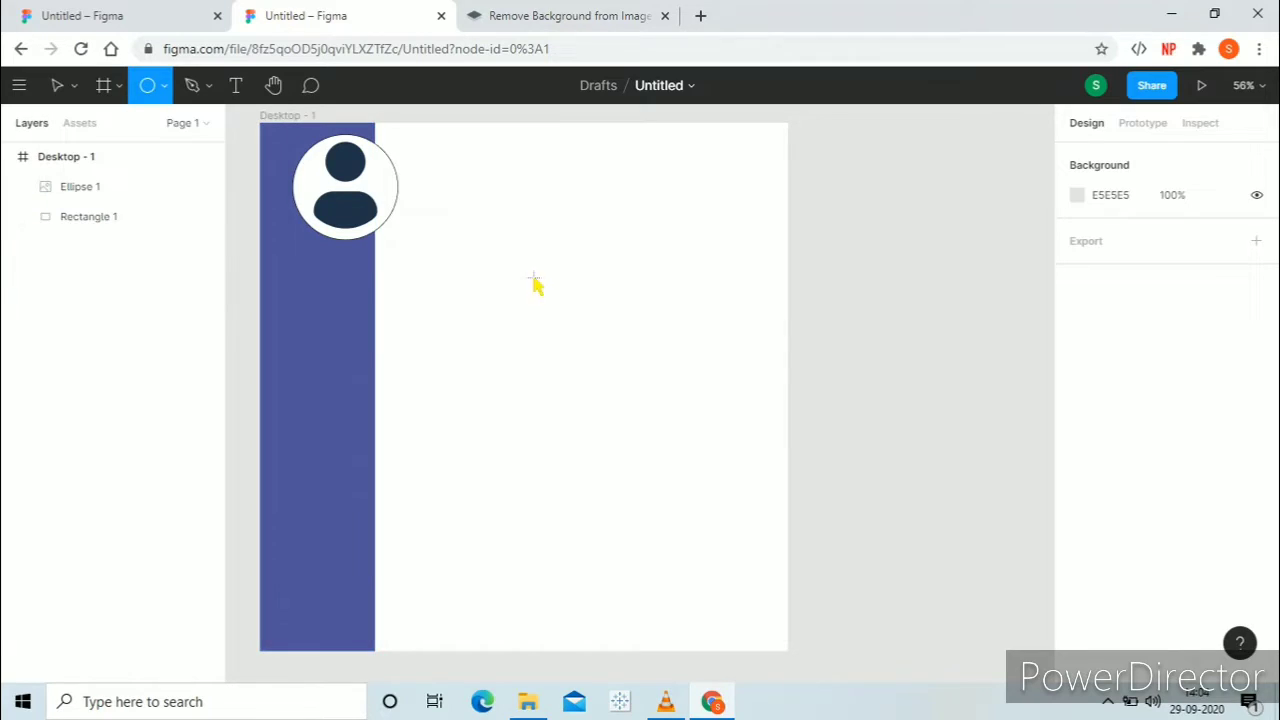
{"action": "left_click_drag", "start_coordinate": [523, 245], "coordinate": [676, 400]}
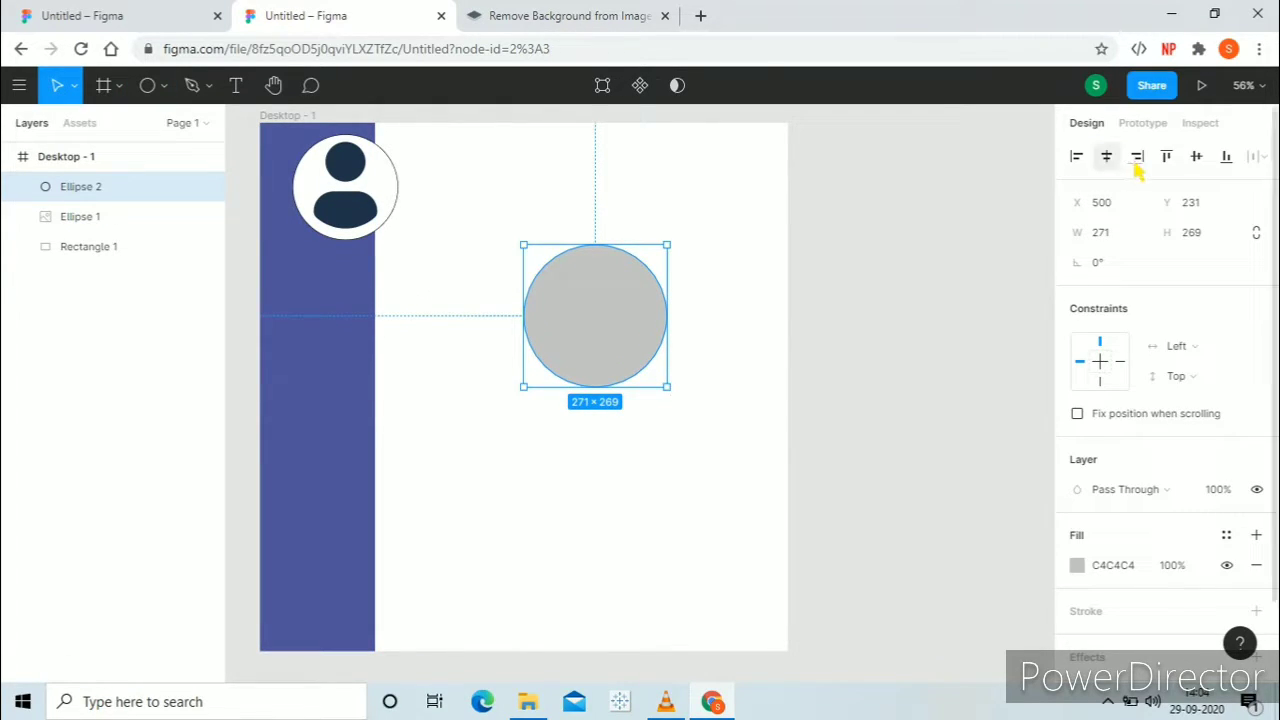
{"action": "left_click", "coordinate": [1117, 238]}
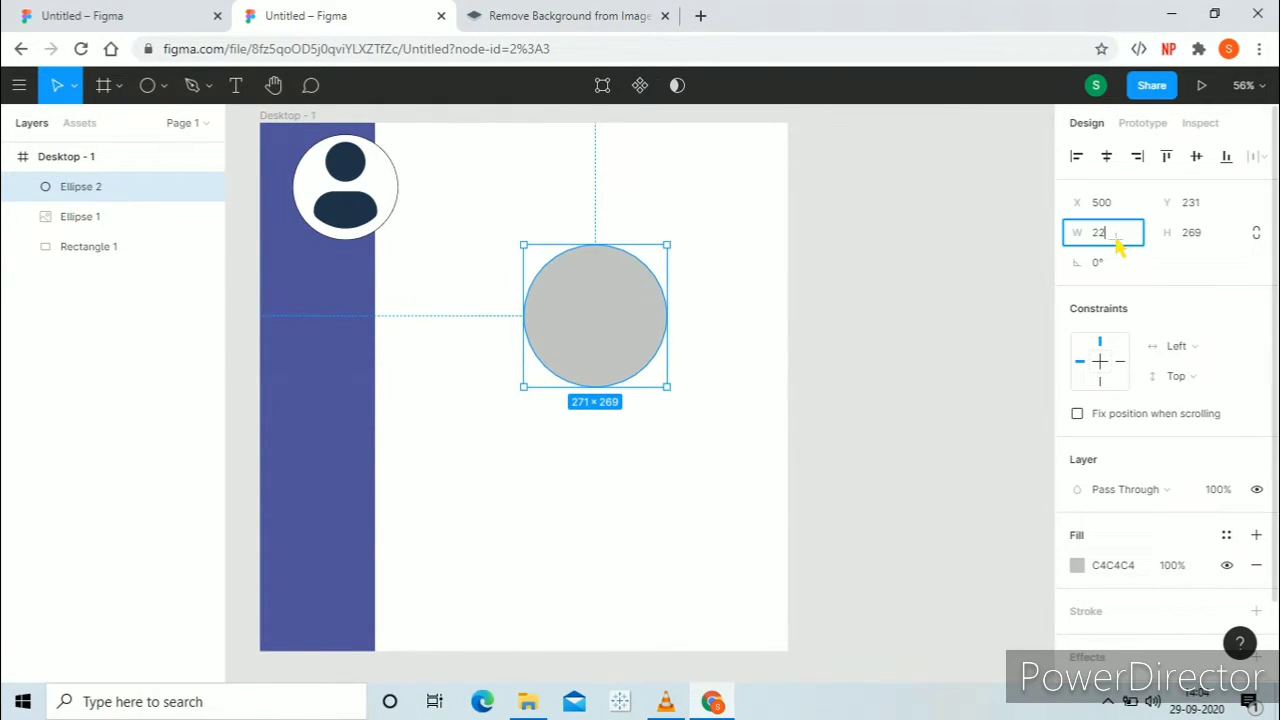
{"action": "left_click", "coordinate": [1193, 248]}
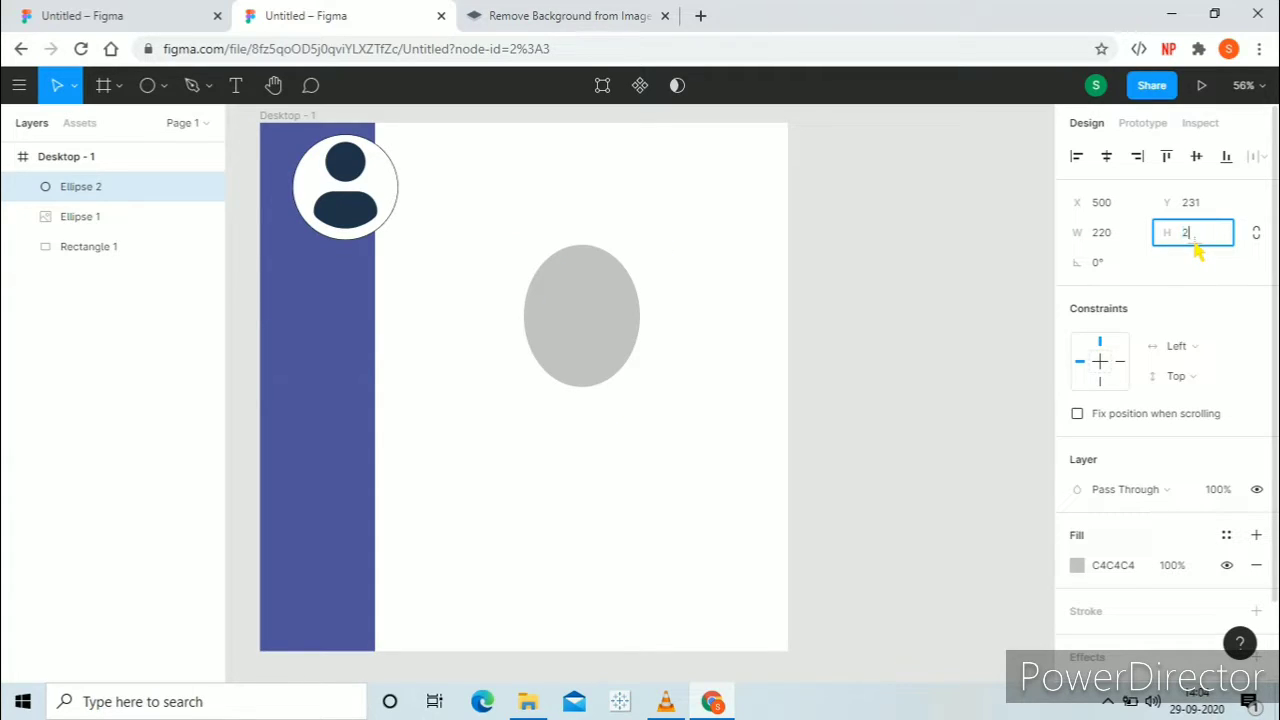
{"action": "type", "text": "220"}
- Look up the outer circle's coordinates in the reference design and move the 220 × 220 circle to X 52, Y 12
{"action": "left_click", "coordinate": [1128, 206]}
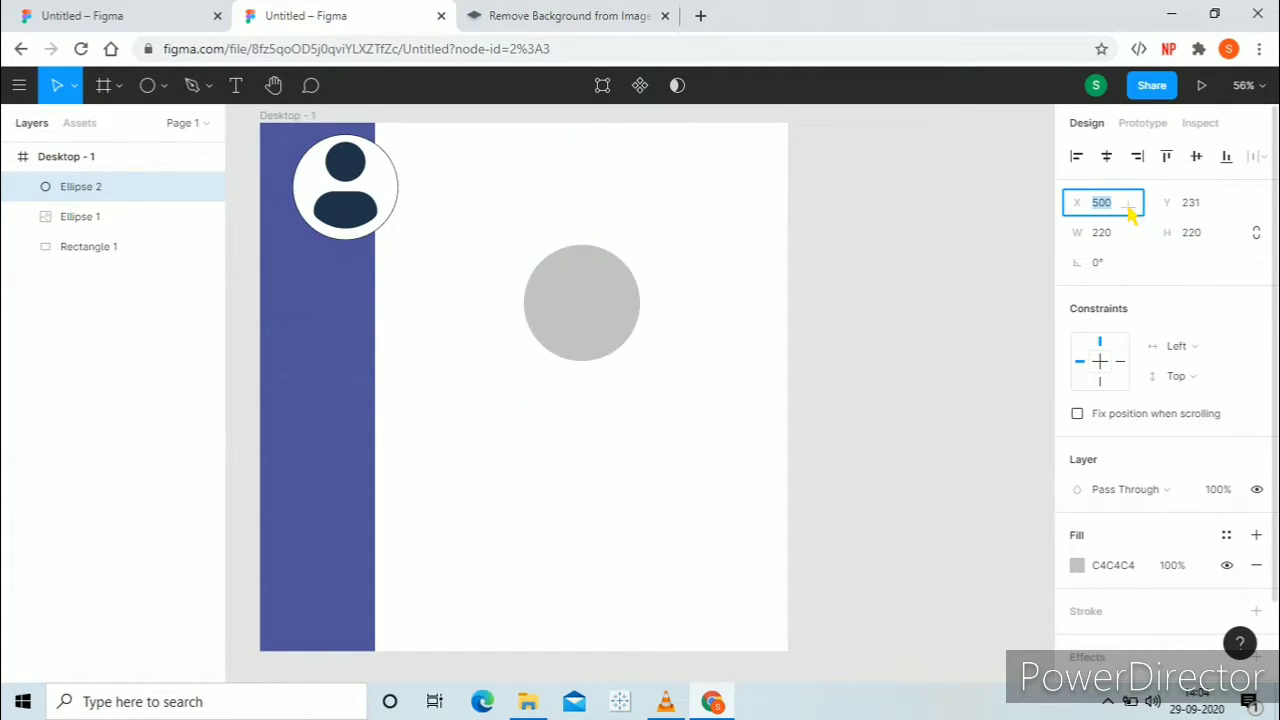
{"action": "left_click", "coordinate": [115, 16]}
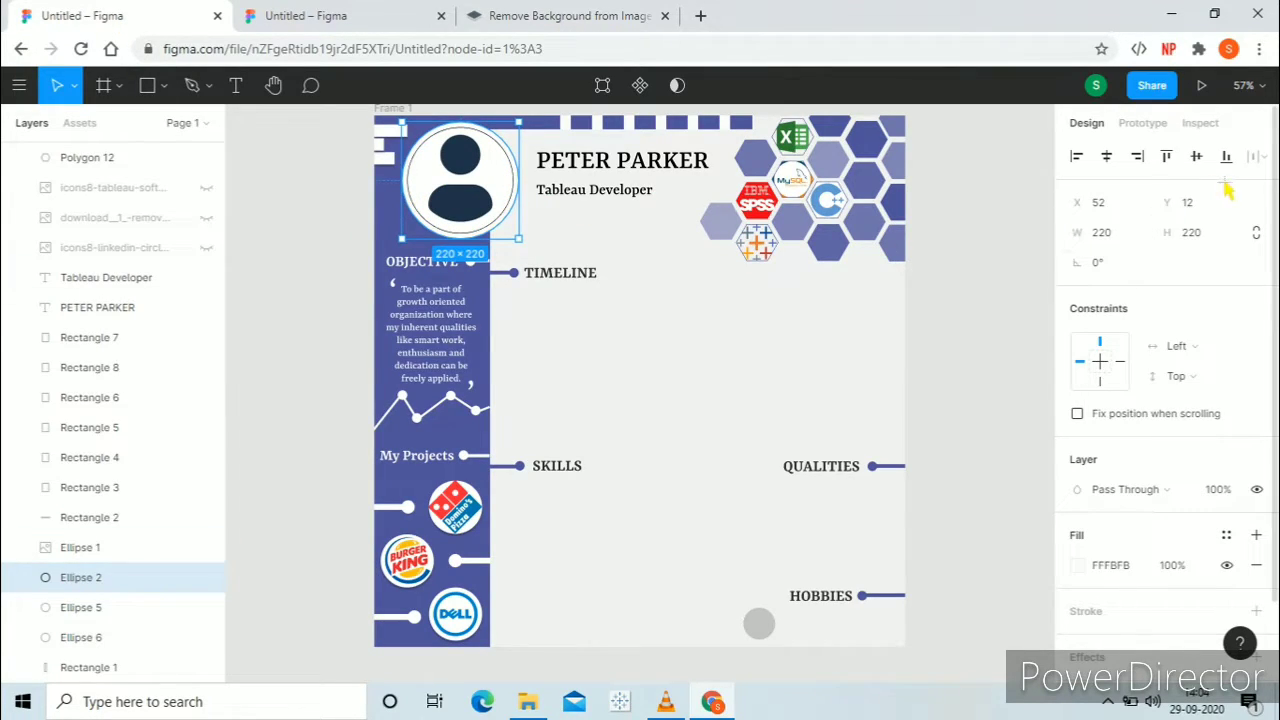
{"action": "left_click", "coordinate": [391, 17]}
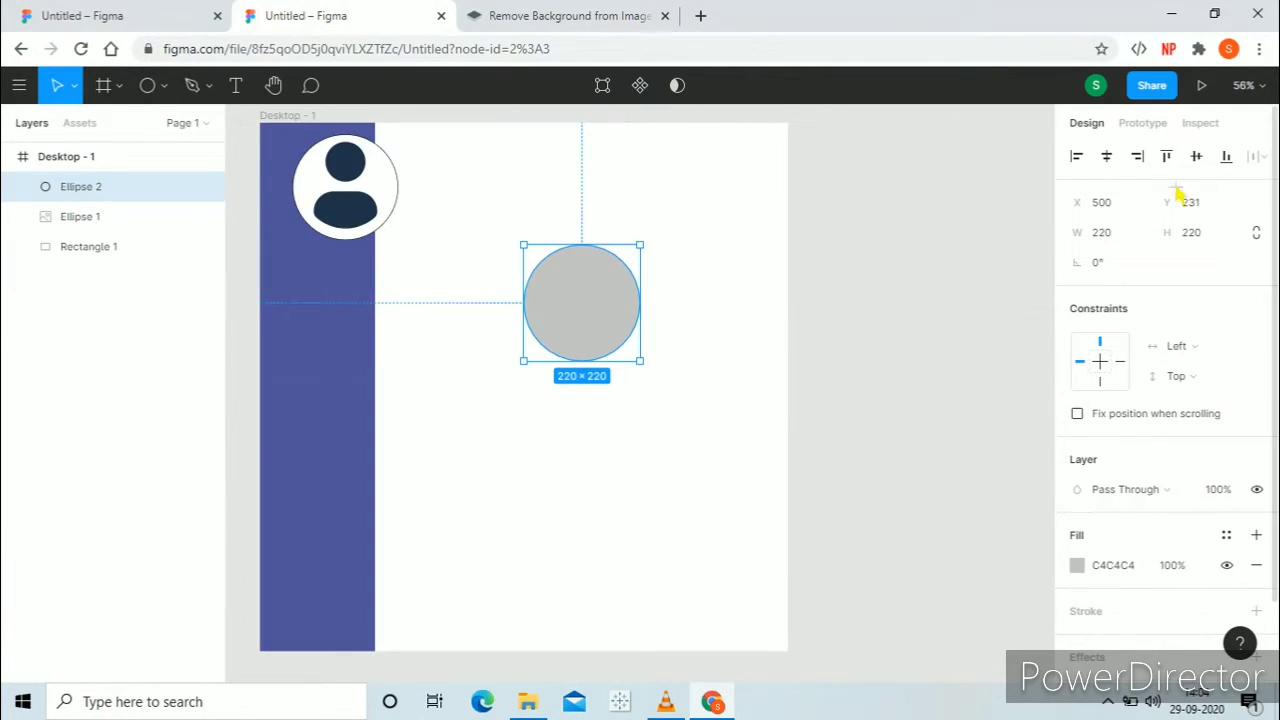
{"action": "left_click", "coordinate": [1117, 212]}
{"action": "type", "text": "52"}
{"action": "left_click", "coordinate": [1191, 212]}
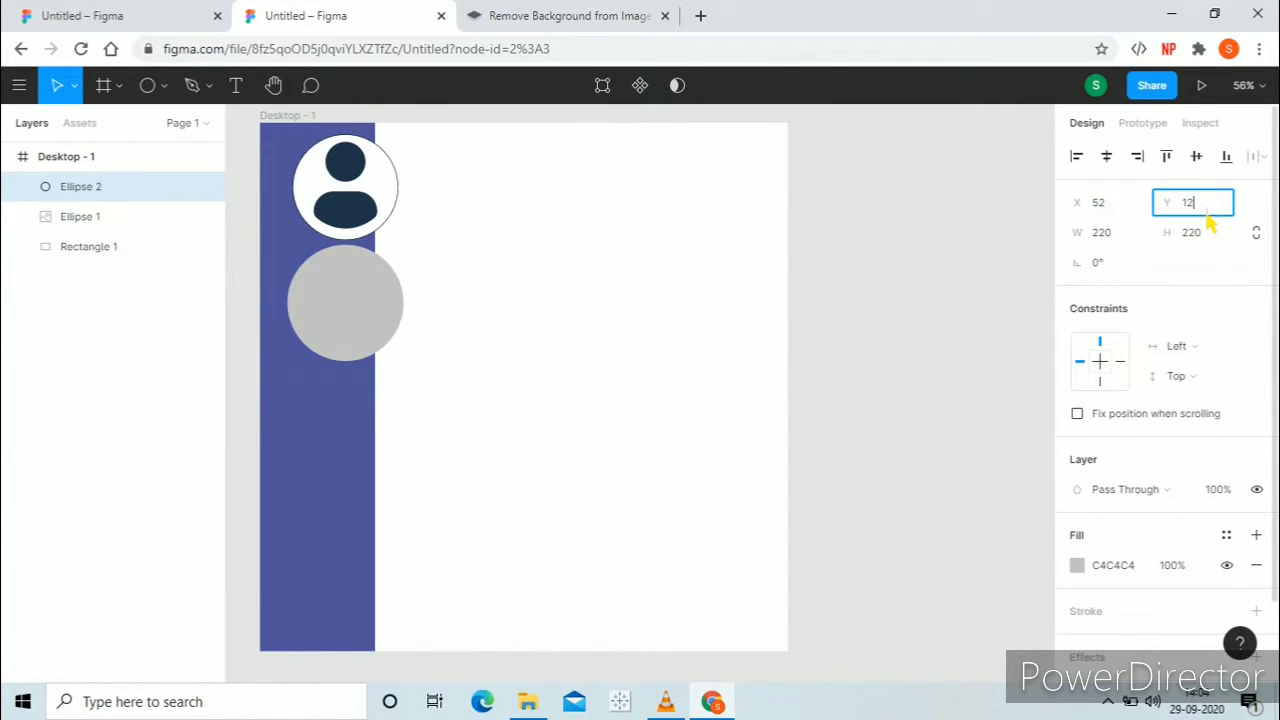
{"action": "key", "text": "Return"}
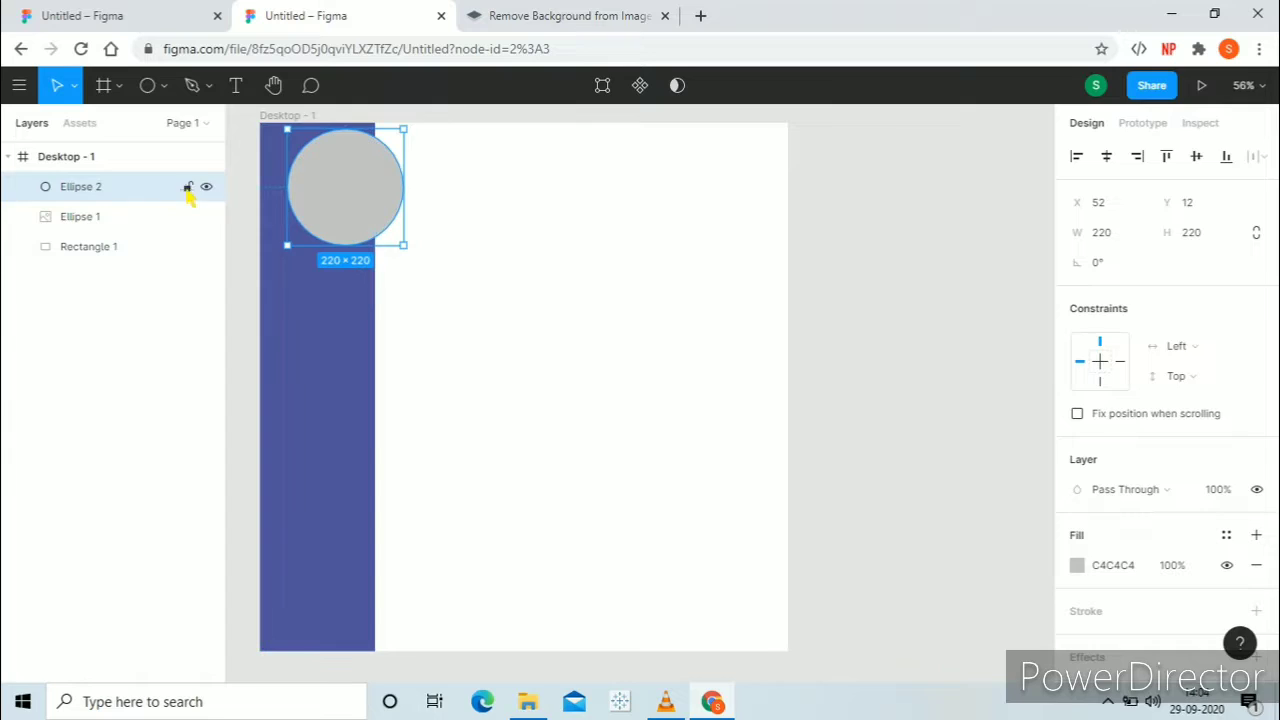
- Place the larger circle's layer beneath the profile picture layer and make its fill white
{"action": "left_click_drag", "start_coordinate": [162, 200], "coordinate": [161, 238]}
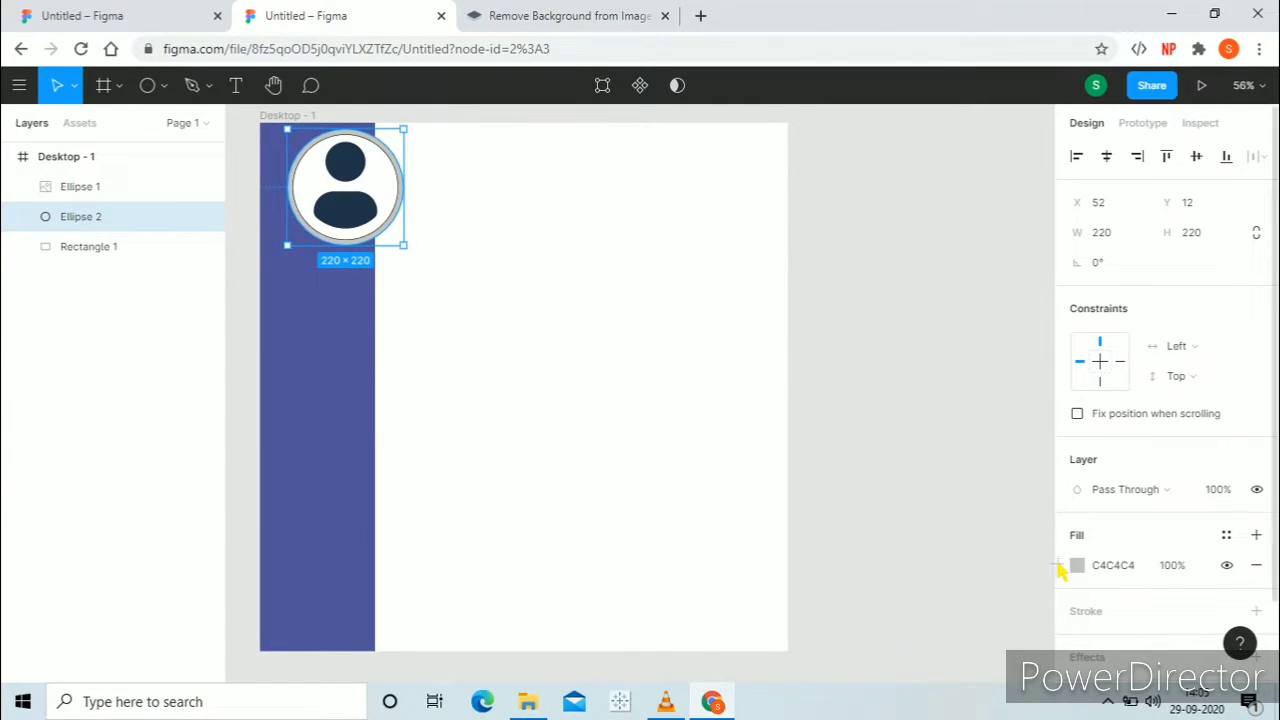
{"action": "left_click", "coordinate": [1148, 566]}
{"action": "type", "text": "f"}
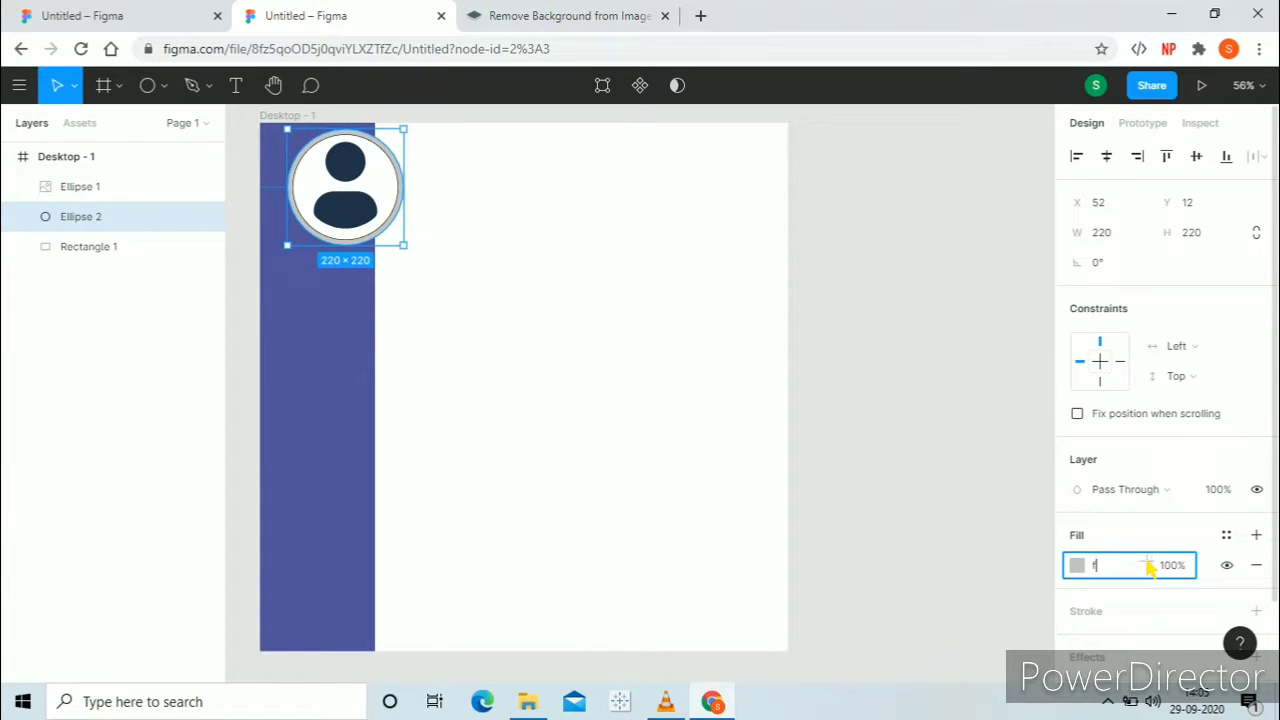
{"action": "key", "text": "Return"}
{"action": "left_click", "coordinate": [557, 251]}
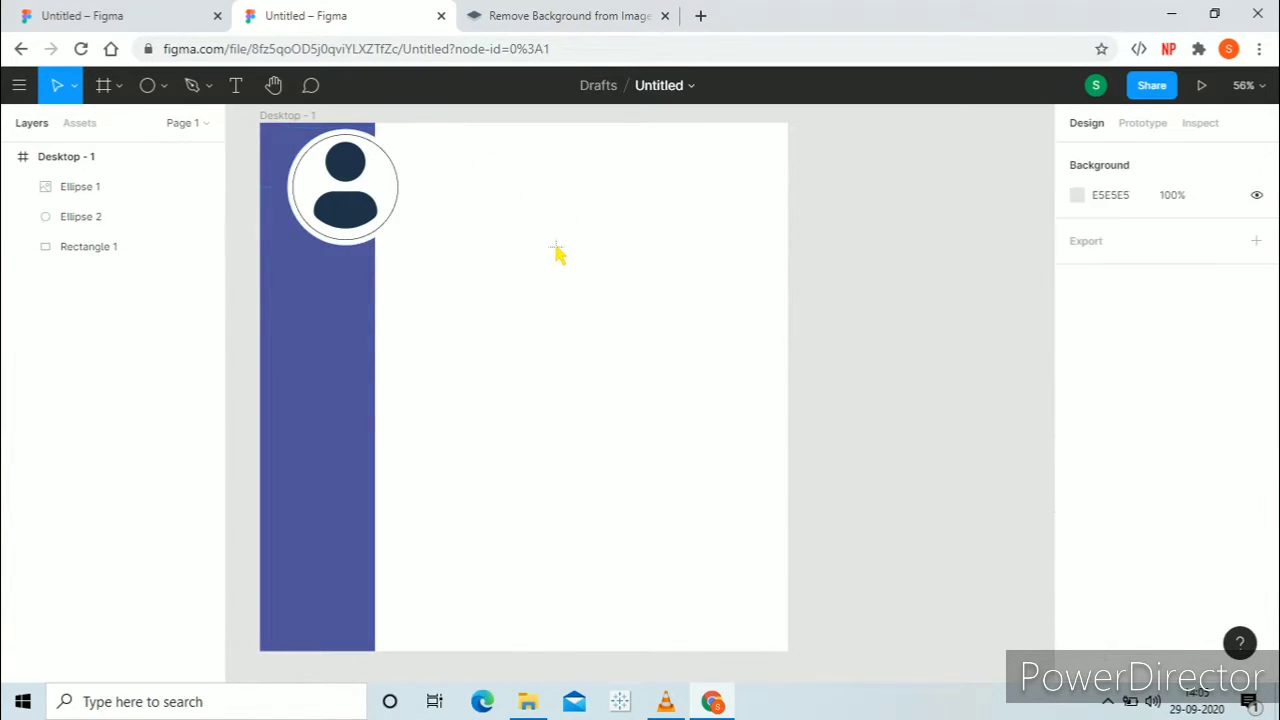
{"action": "scroll", "coordinate": [514, 186], "scroll_direction": "up", "scroll_amount": 1}
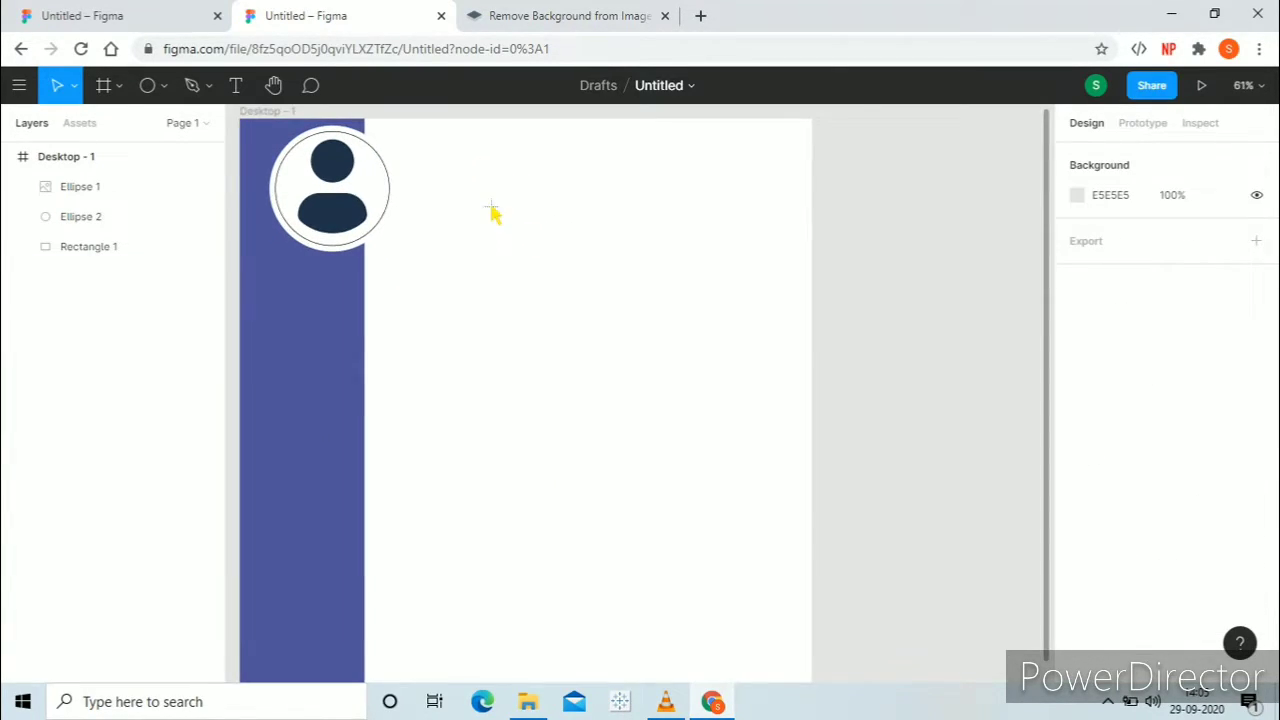
{"action": "scroll", "coordinate": [491, 212], "scroll_direction": "up", "scroll_amount": 2}
{"action": "scroll", "coordinate": [491, 212], "scroll_direction": "up", "scroll_amount": 3}
{"action": "scroll", "coordinate": [491, 212], "scroll_direction": "left", "scroll_amount": 4}
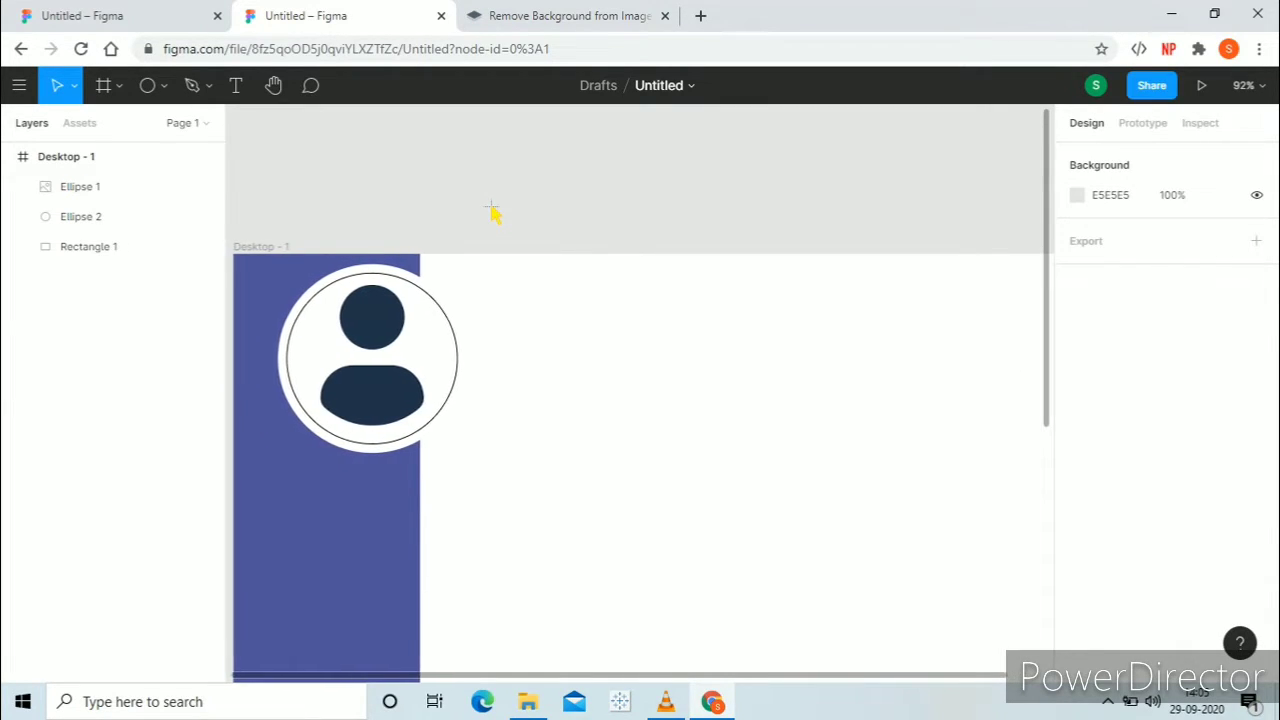
{"action": "scroll", "coordinate": [680, 523], "scroll_direction": "down", "scroll_amount": 2}
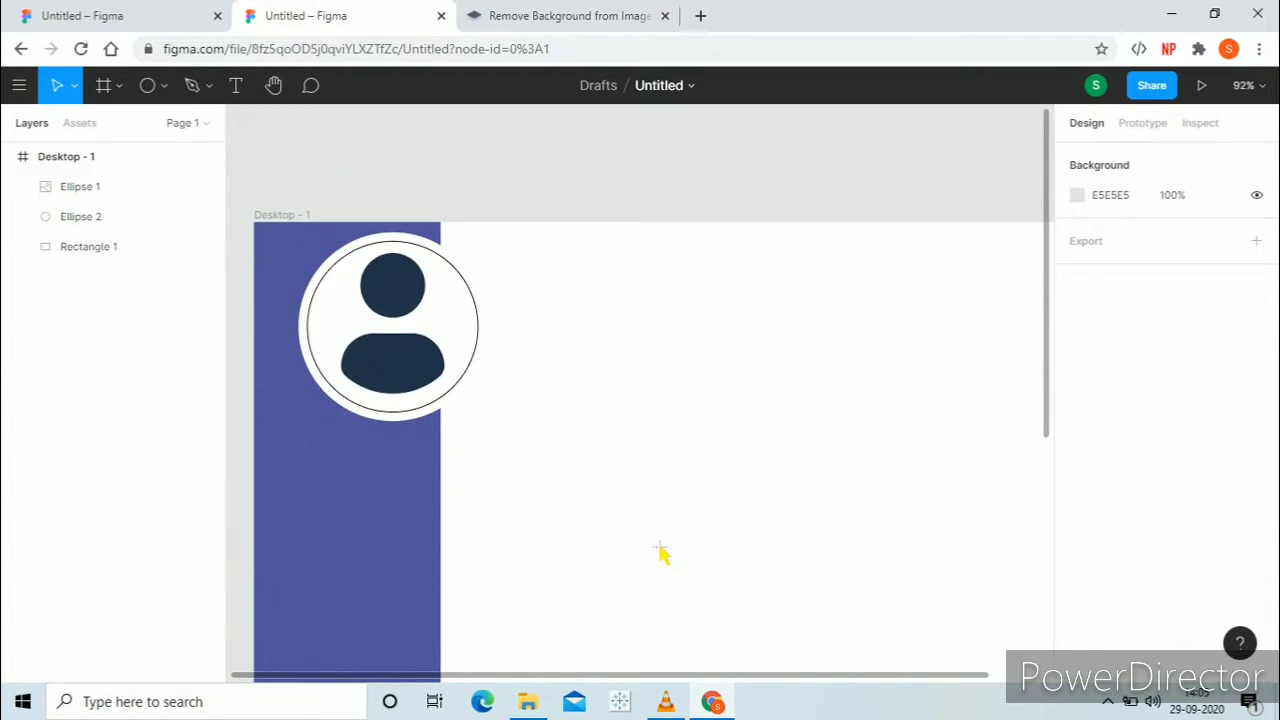
- Draw a thin rectangle about 279 × 28 along the frame's upper edge, starting at the sidebar's right side
{"action": "left_click", "coordinate": [164, 87]}
{"action": "left_click_drag", "start_coordinate": [468, 222], "coordinate": [606, 260]}
{"action": "left_click", "coordinate": [618, 300]}
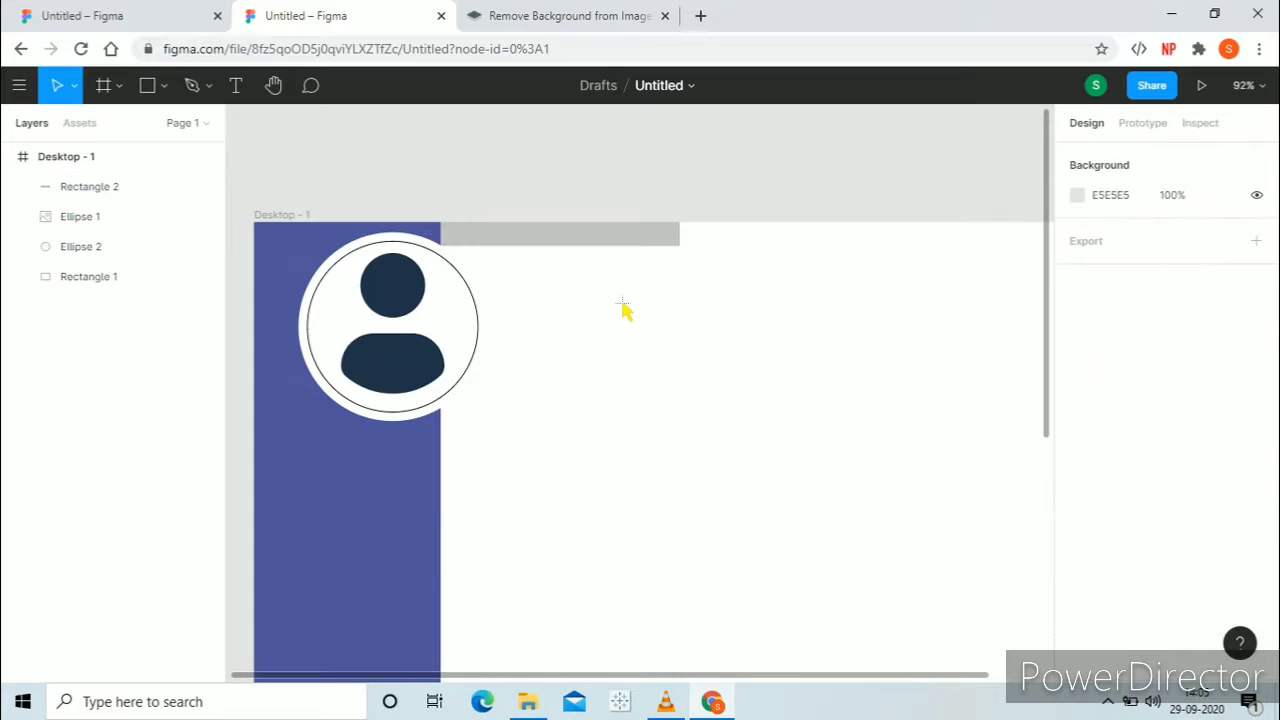
- Stretch the thin rectangle along the frame's upper edge to a width of about 607
{"action": "double_click", "coordinate": [618, 236]}
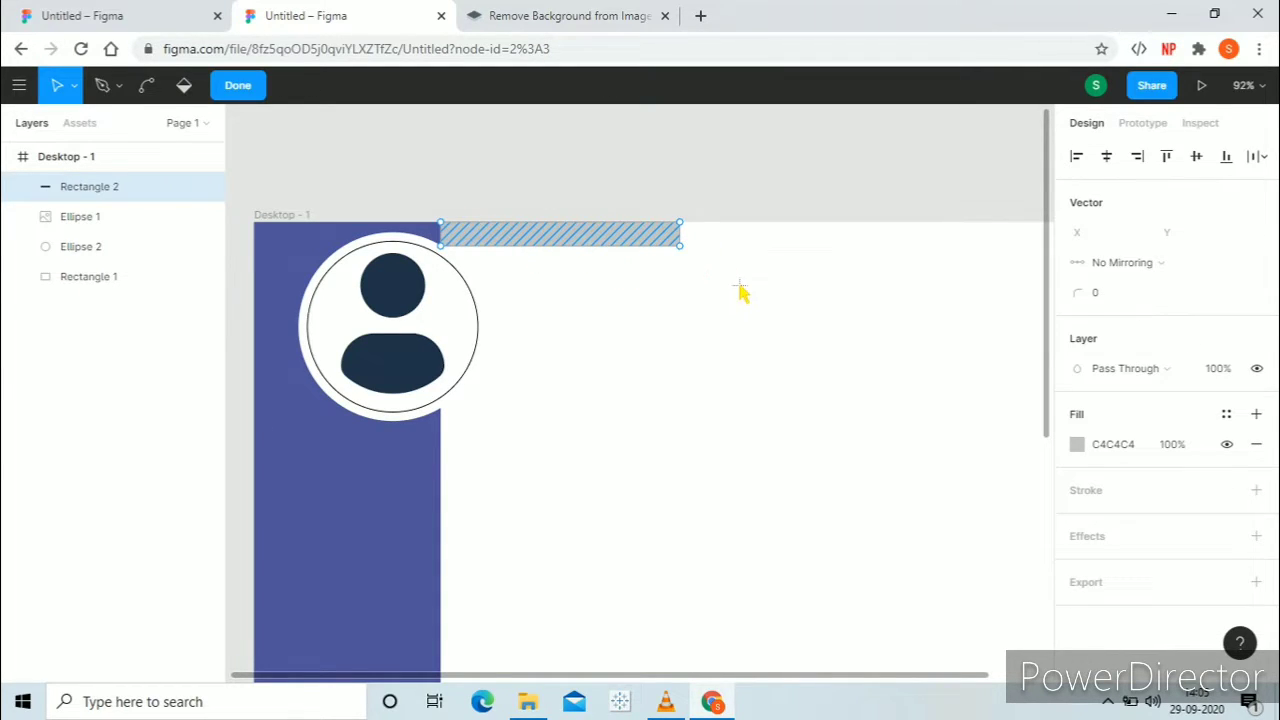
{"action": "left_click", "coordinate": [258, 90]}
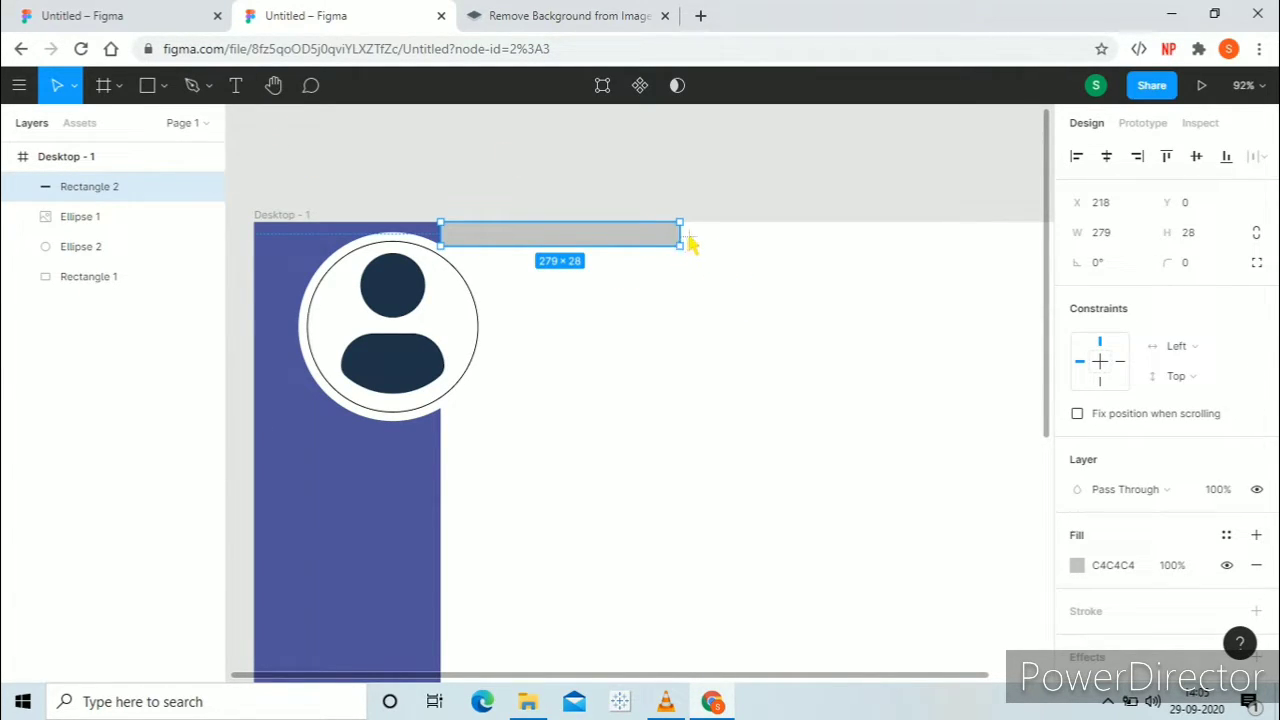
{"action": "left_click_drag", "start_coordinate": [686, 243], "coordinate": [963, 247]}
{"action": "scroll", "coordinate": [884, 327], "scroll_direction": "down", "scroll_amount": 3}
{"action": "key", "text": "Escape"}
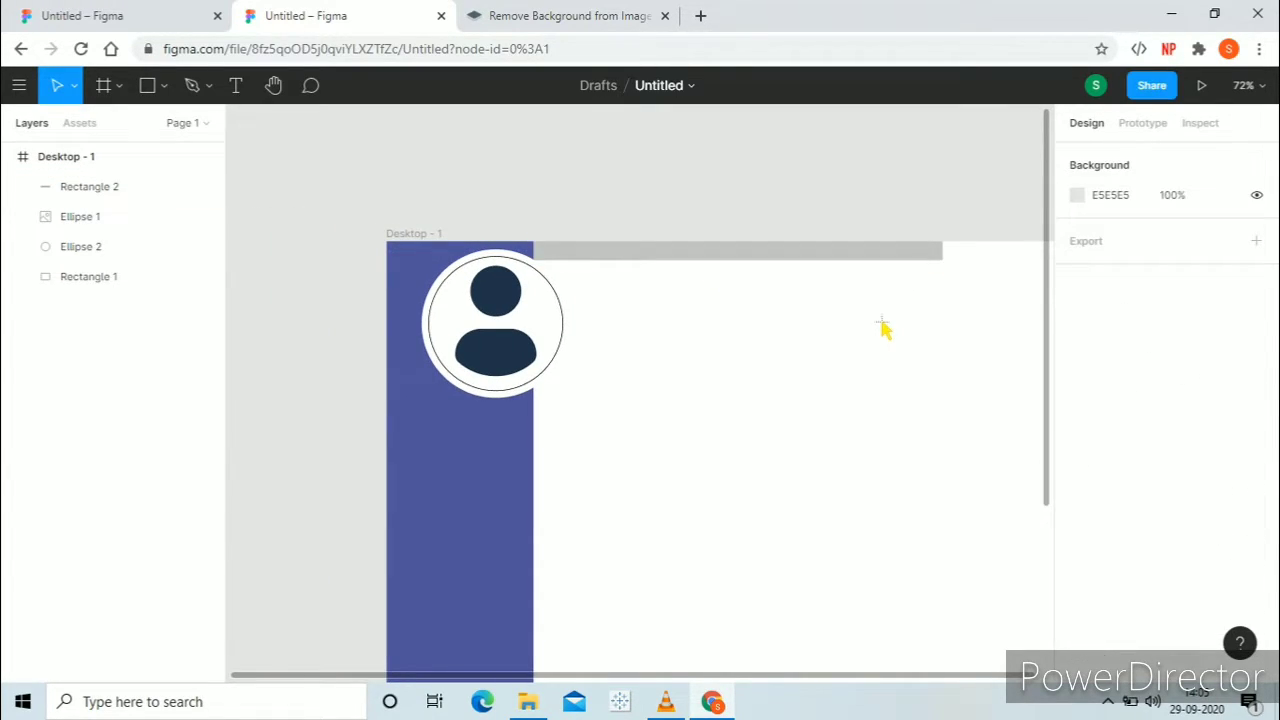
{"action": "scroll", "coordinate": [858, 340], "scroll_direction": "down", "scroll_amount": 1}
{"action": "scroll", "coordinate": [858, 340], "scroll_direction": "right", "scroll_amount": 1}
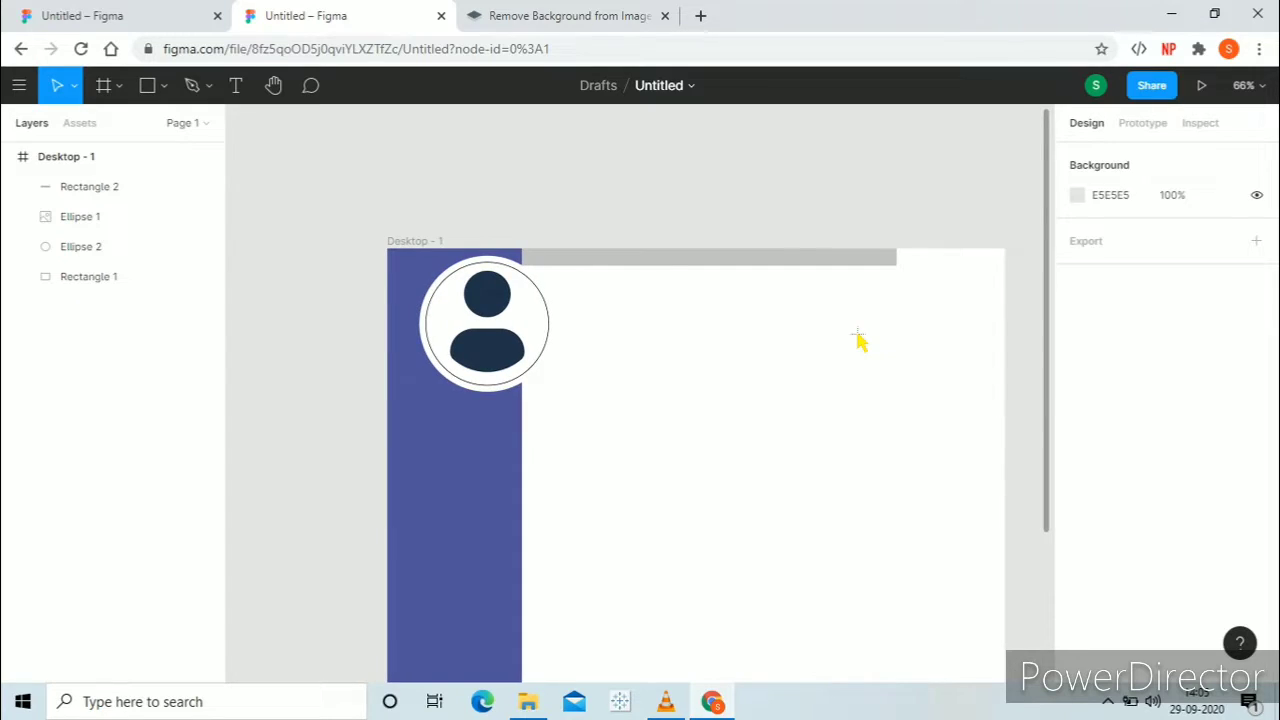
- Look up the upper bar's values in the reference design and try moving the new bar to X 217
{"action": "left_click", "coordinate": [183, 18]}
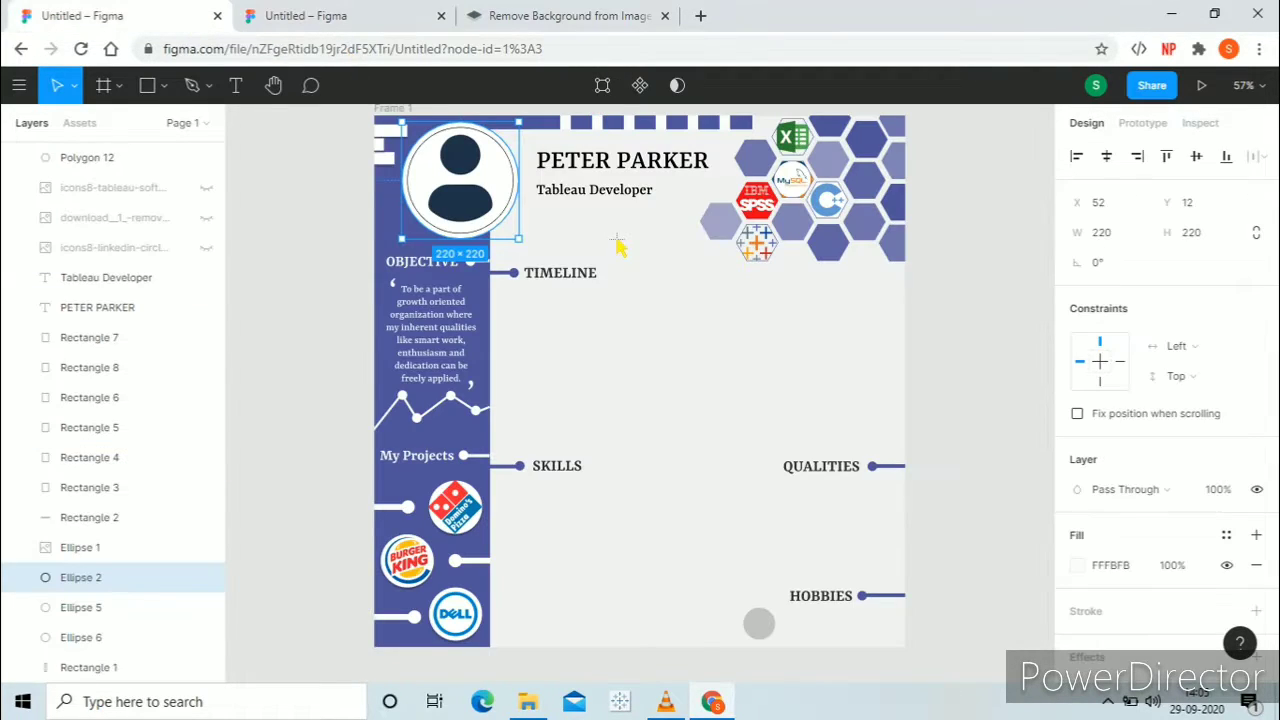
{"action": "left_click", "coordinate": [588, 128]}
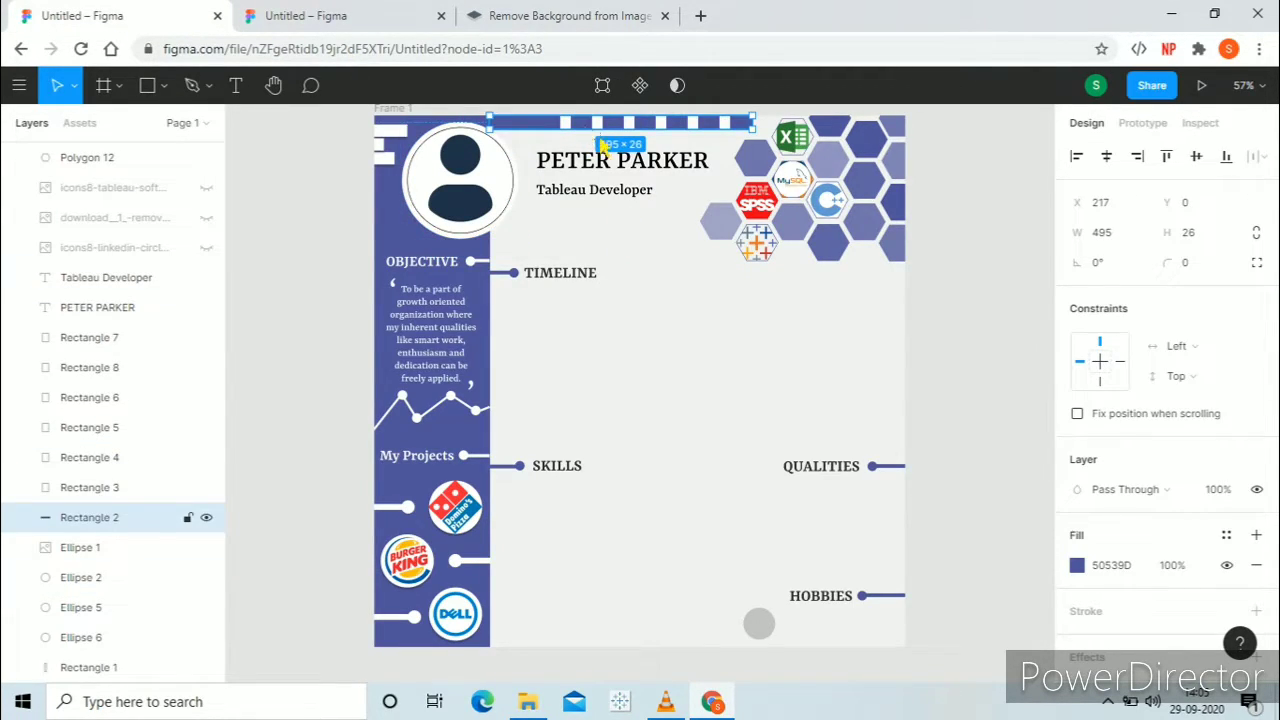
{"action": "left_click", "coordinate": [397, 30]}
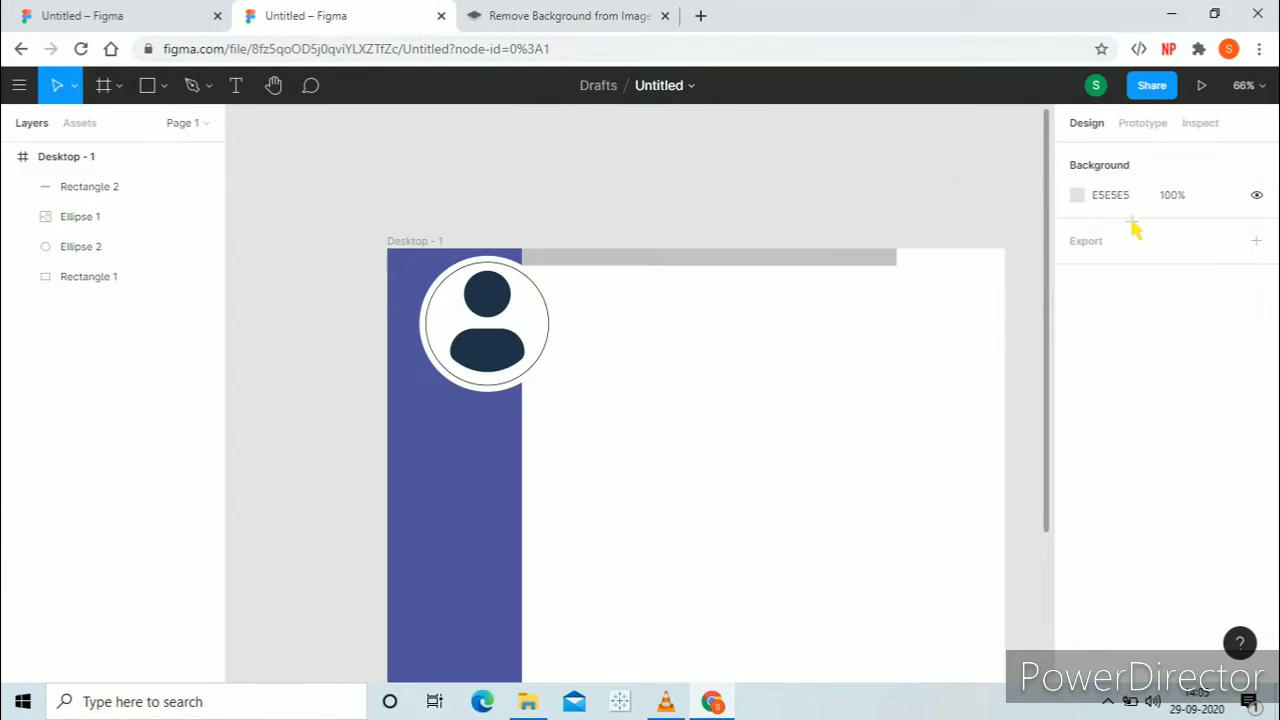
{"action": "left_click", "coordinate": [634, 258]}
{"action": "left_click", "coordinate": [1130, 216]}
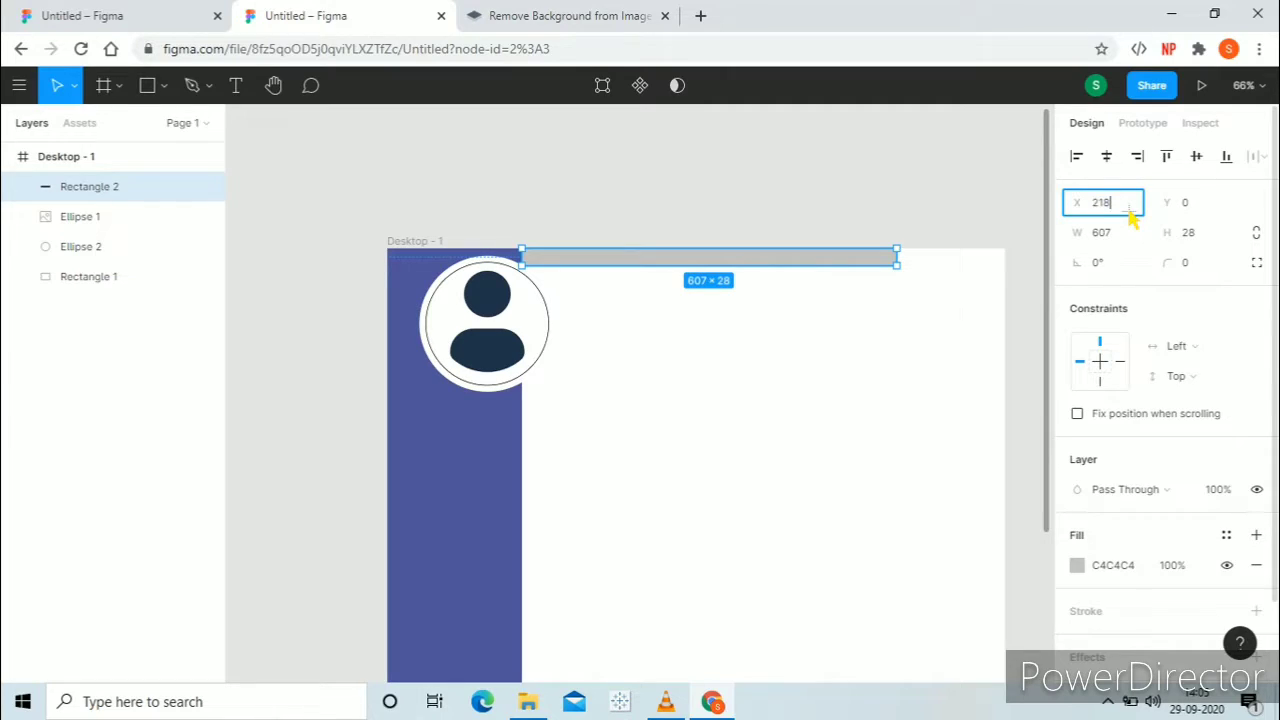
{"action": "type", "text": "217"}
{"action": "key", "text": "Return"}
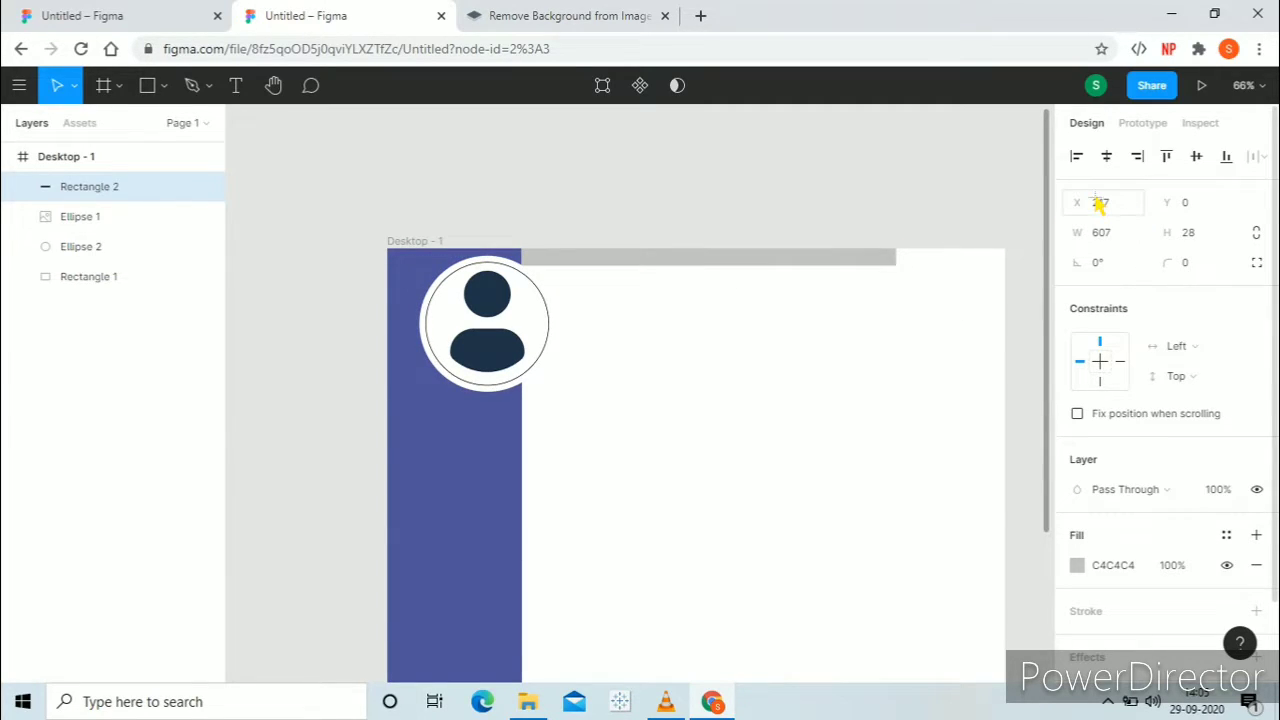
{"action": "left_click_drag", "start_coordinate": [829, 277], "coordinate": [829, 272]}
{"action": "left_click", "coordinate": [820, 366]}
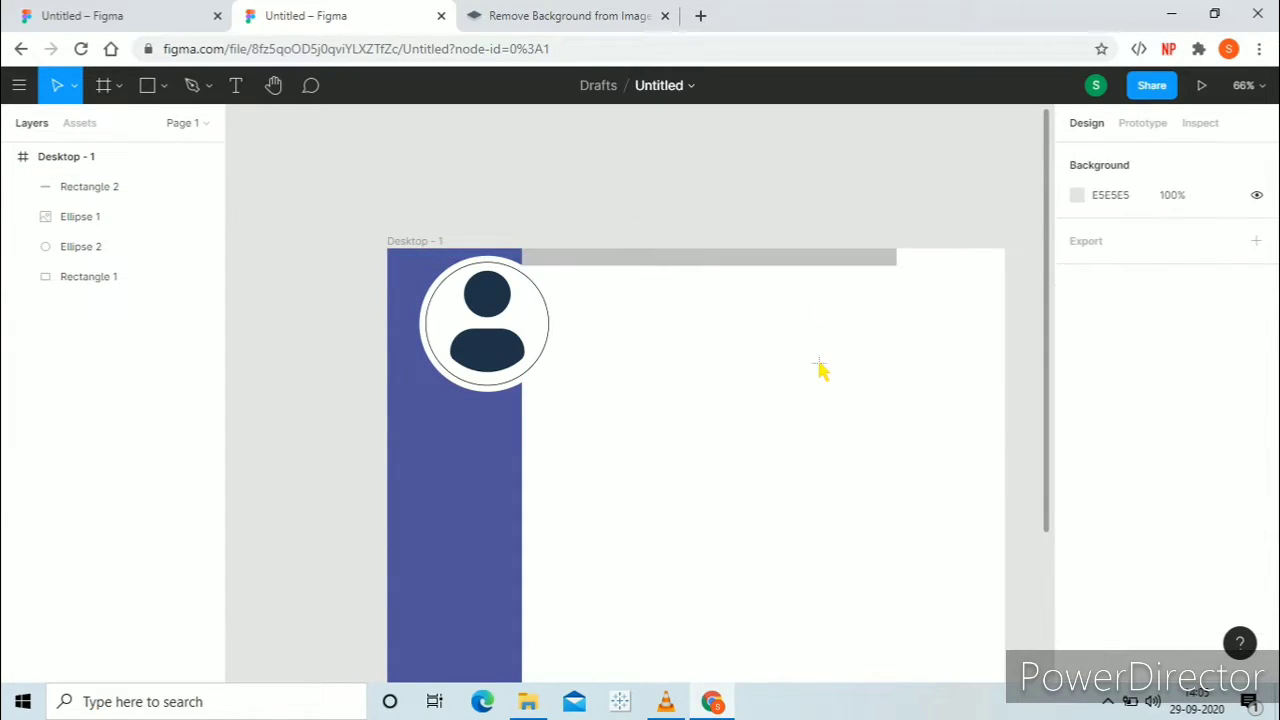
- Set the upper bar's fill colour to 50539D
{"action": "left_click", "coordinate": [836, 262]}
{"action": "left_click", "coordinate": [1108, 566]}
{"action": "type", "text": "50"}
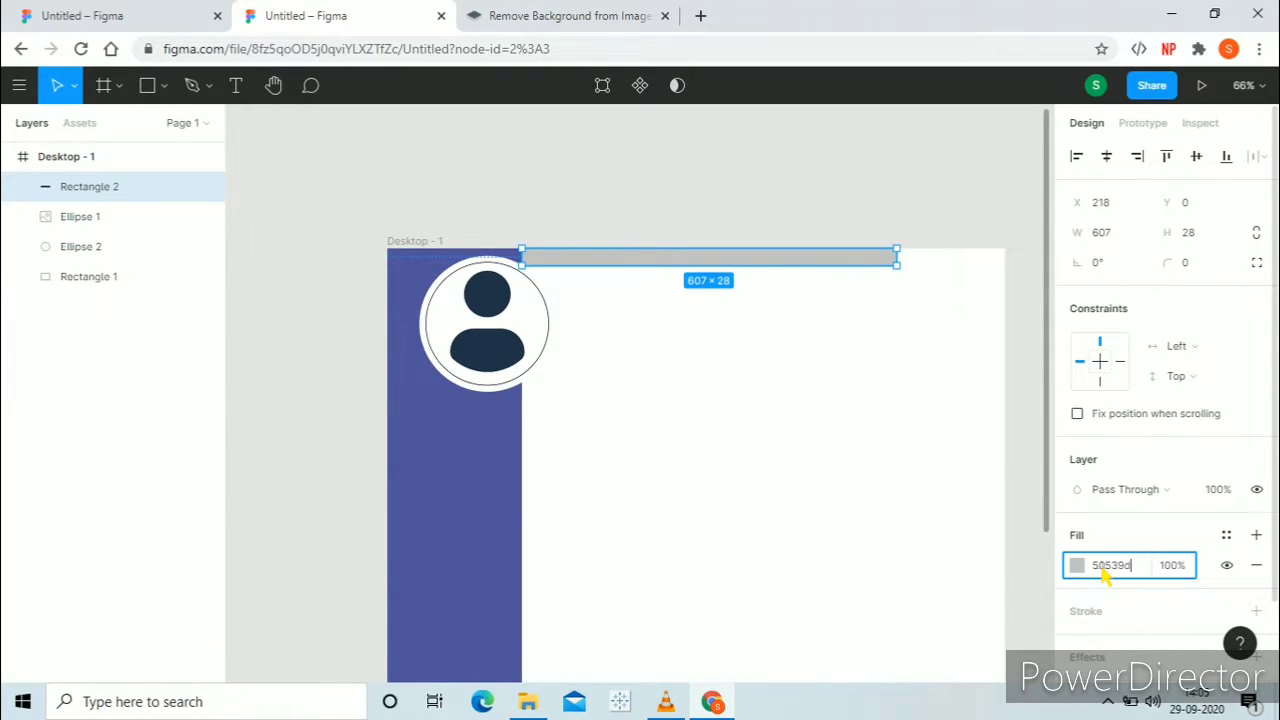
{"action": "type", "text": "539d"}
{"action": "key", "text": "Return"}
{"action": "left_click", "coordinate": [783, 465]}
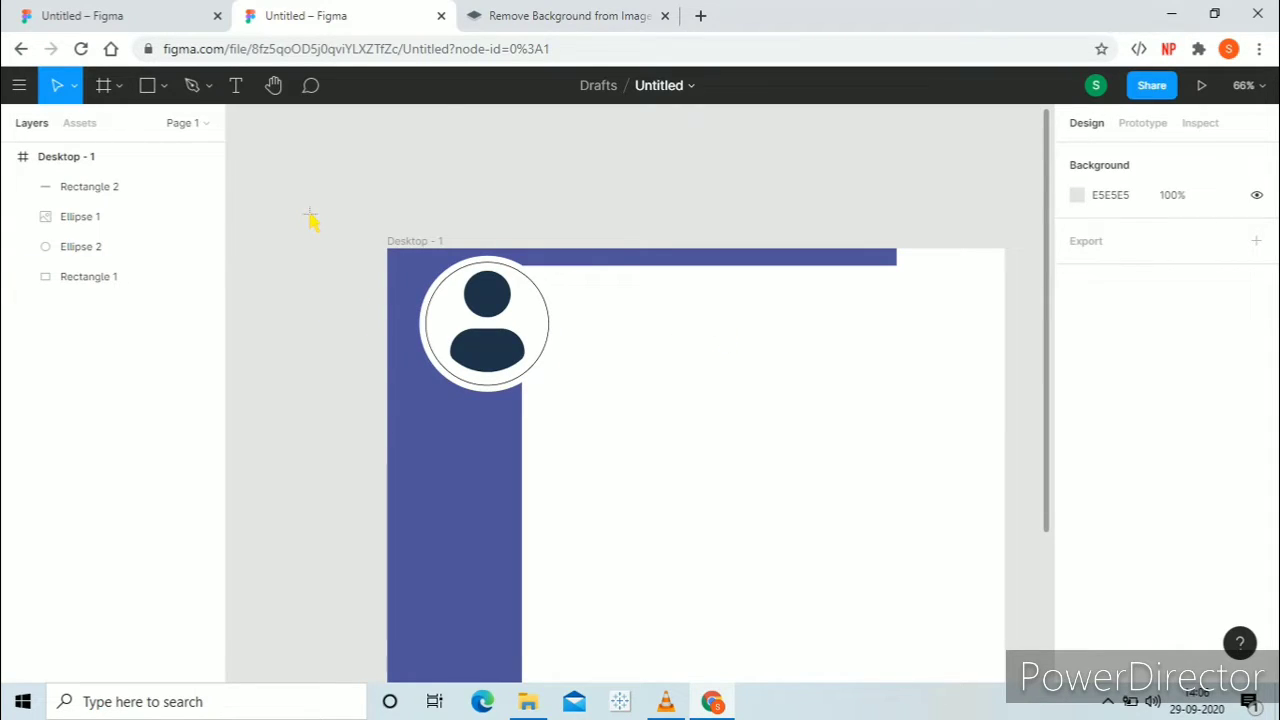
- Draw a small rectangle about 26 × 28 near the right end of the upper bar and fill it with FFFFFF
{"action": "left_click", "coordinate": [164, 85]}
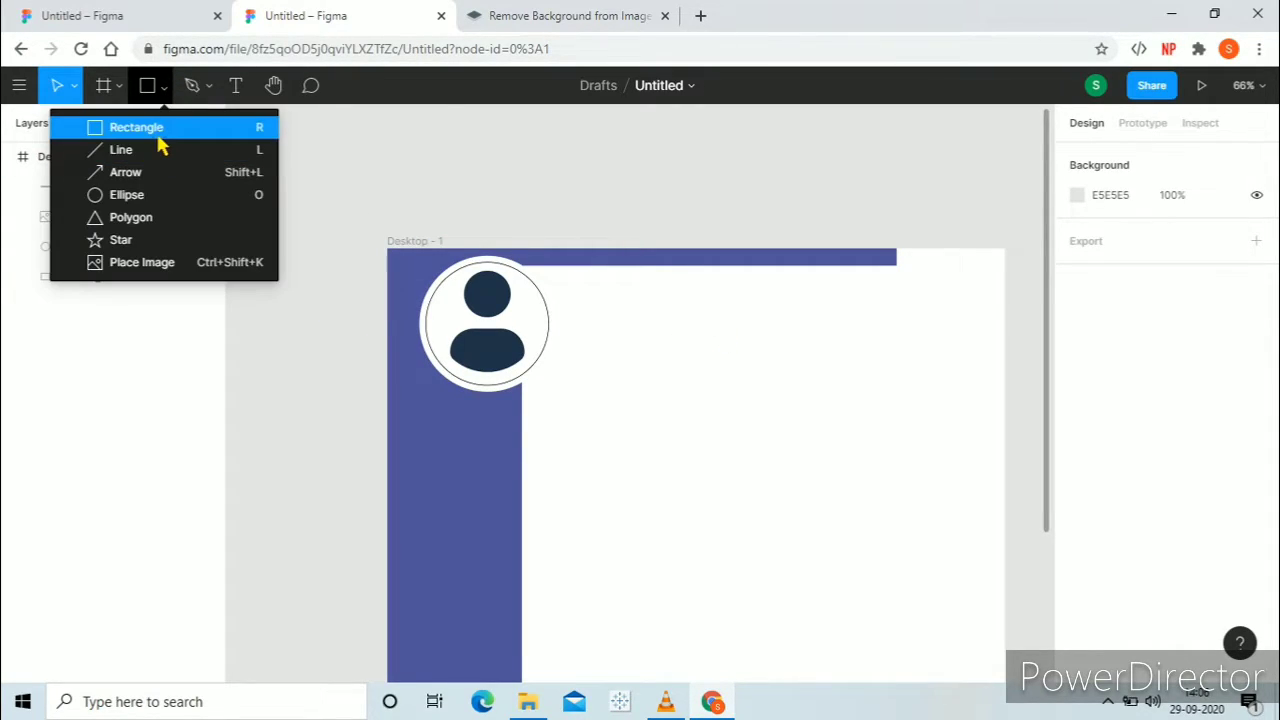
{"action": "left_click", "coordinate": [158, 130]}
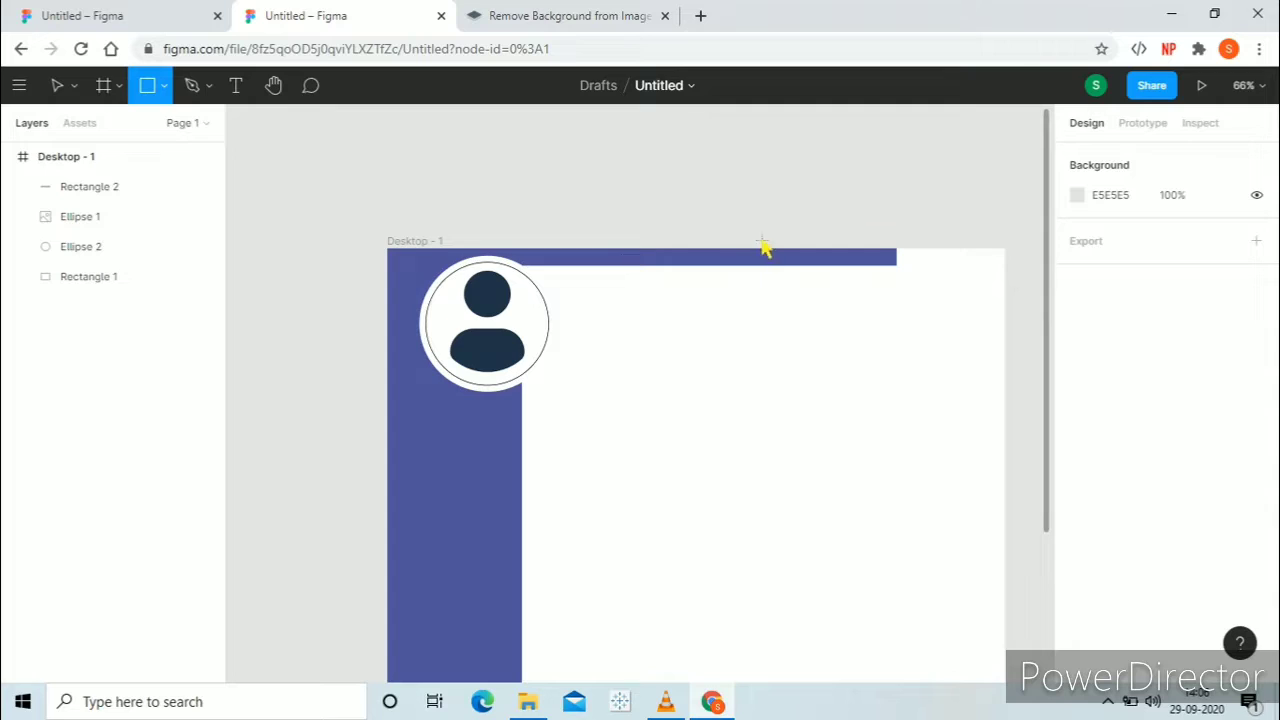
{"action": "left_click_drag", "start_coordinate": [846, 258], "coordinate": [868, 282]}
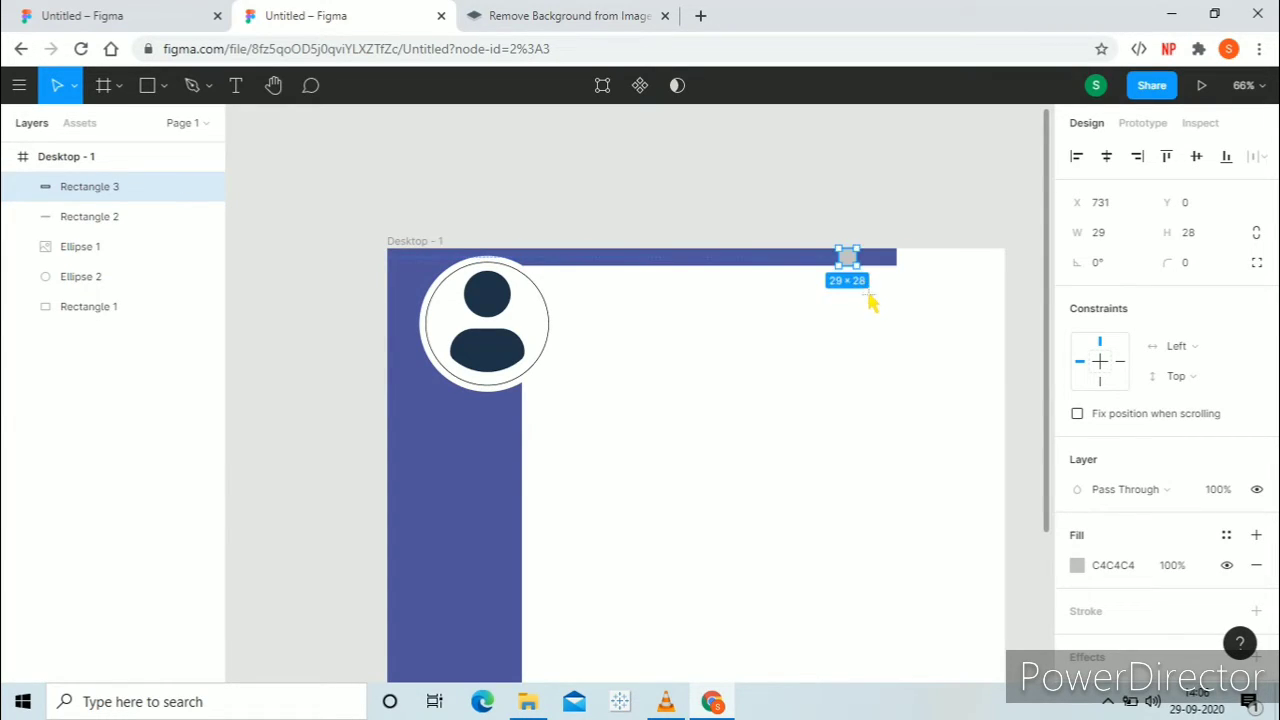
{"action": "left_click_drag", "start_coordinate": [862, 267], "coordinate": [862, 270]}
{"action": "left_click", "coordinate": [1133, 574]}
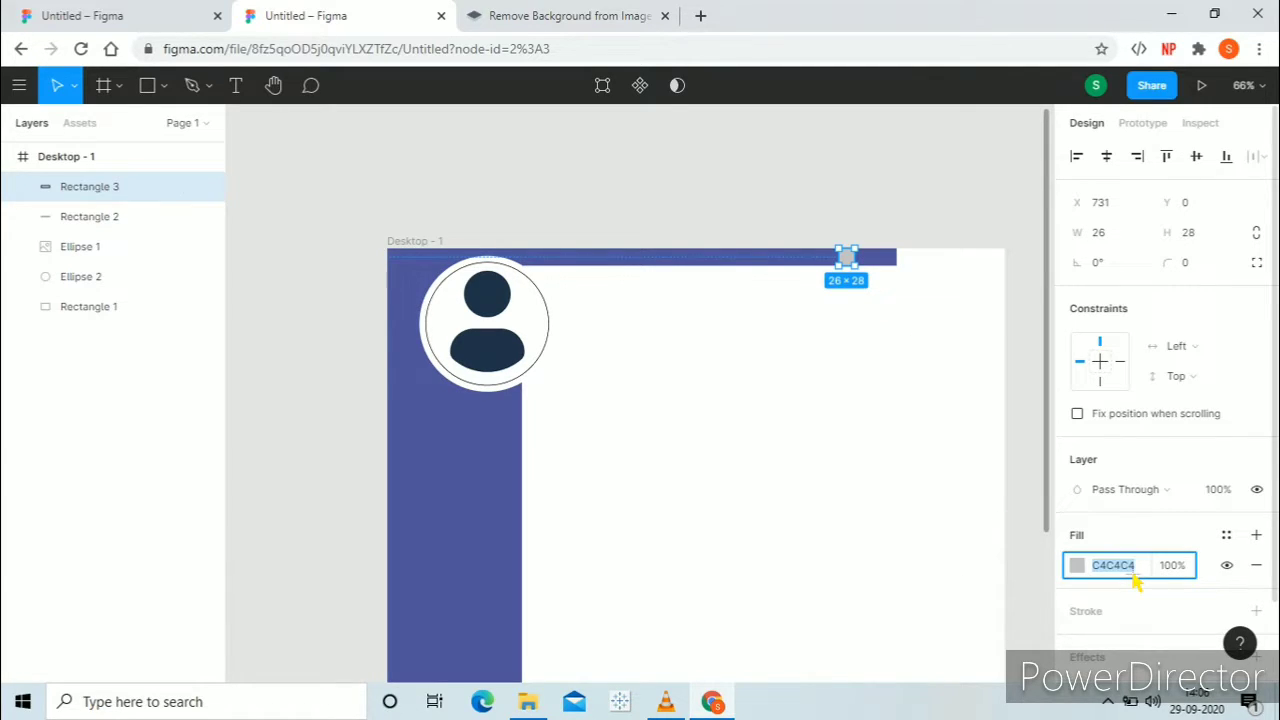
{"action": "type", "text": "ffffff"}
{"action": "key", "text": "Return"}
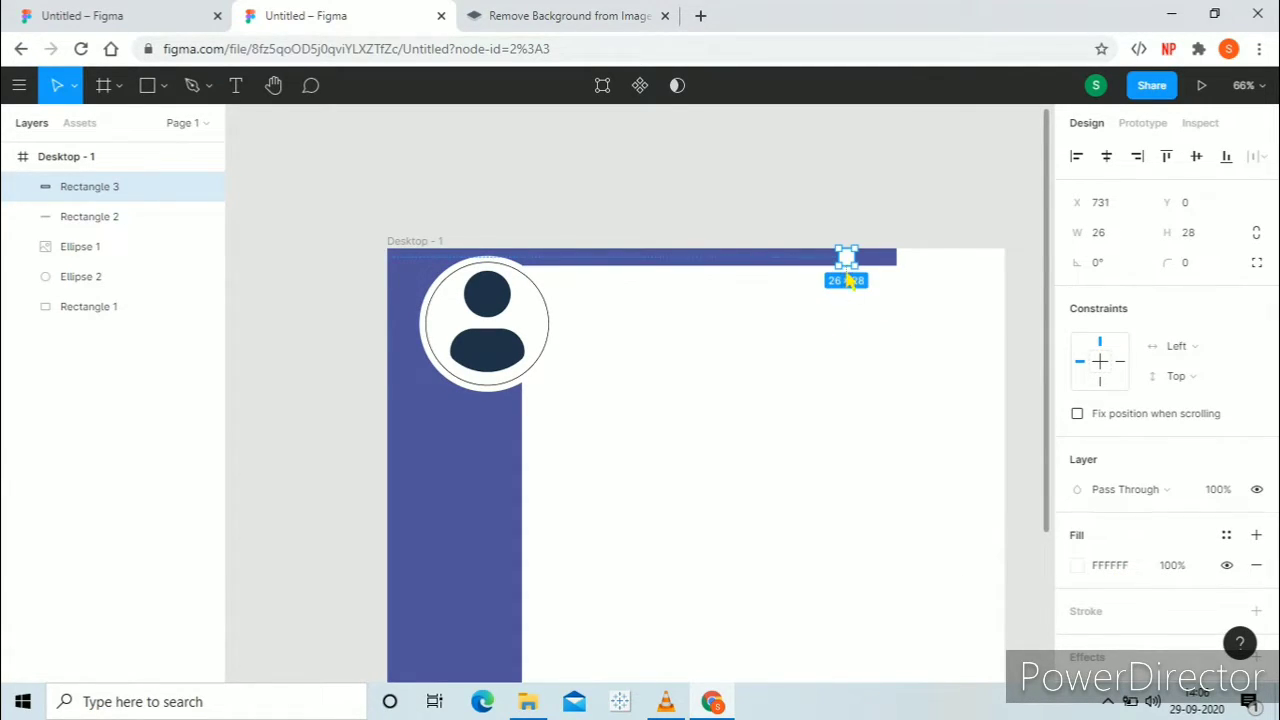
- Paste five copies of the small white rectangle in place on the upper bar
{"action": "key", "text": "ctrl+v"}
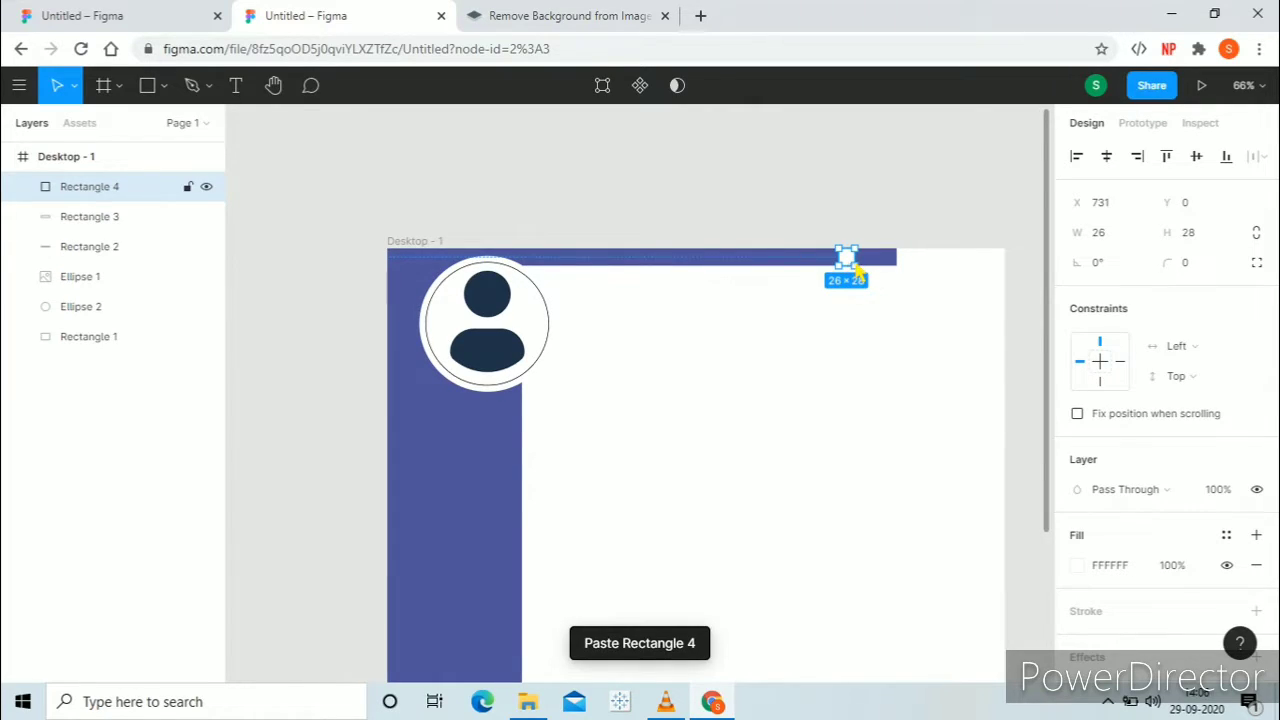
{"action": "mouse_move", "coordinate": [846, 262]}
{"action": "left_mouse_down"}
{"action": "mouse_move", "coordinate": [823, 270]}
{"action": "mouse_move", "coordinate": [857, 272]}
{"action": "left_mouse_up"}
{"action": "key", "text": "ctrl+v"}
{"action": "key", "text": "ctrl+v"}
{"action": "key", "text": "ctrl+v"}
{"action": "key", "text": "ctrl+v"}
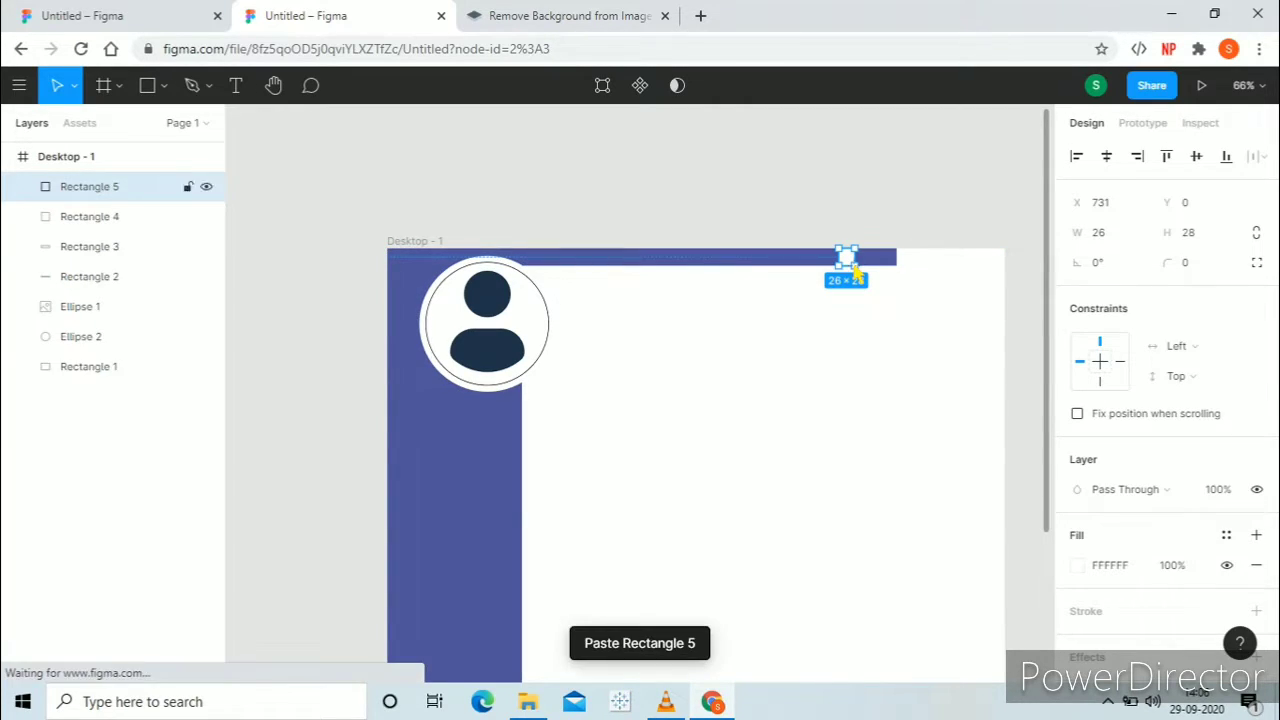
- Spread the pasted white rectangles leftward along the upper bar with equal gaps of 19, aligned vertically with the bar
{"action": "left_click_drag", "start_coordinate": [855, 272], "coordinate": [771, 274]}
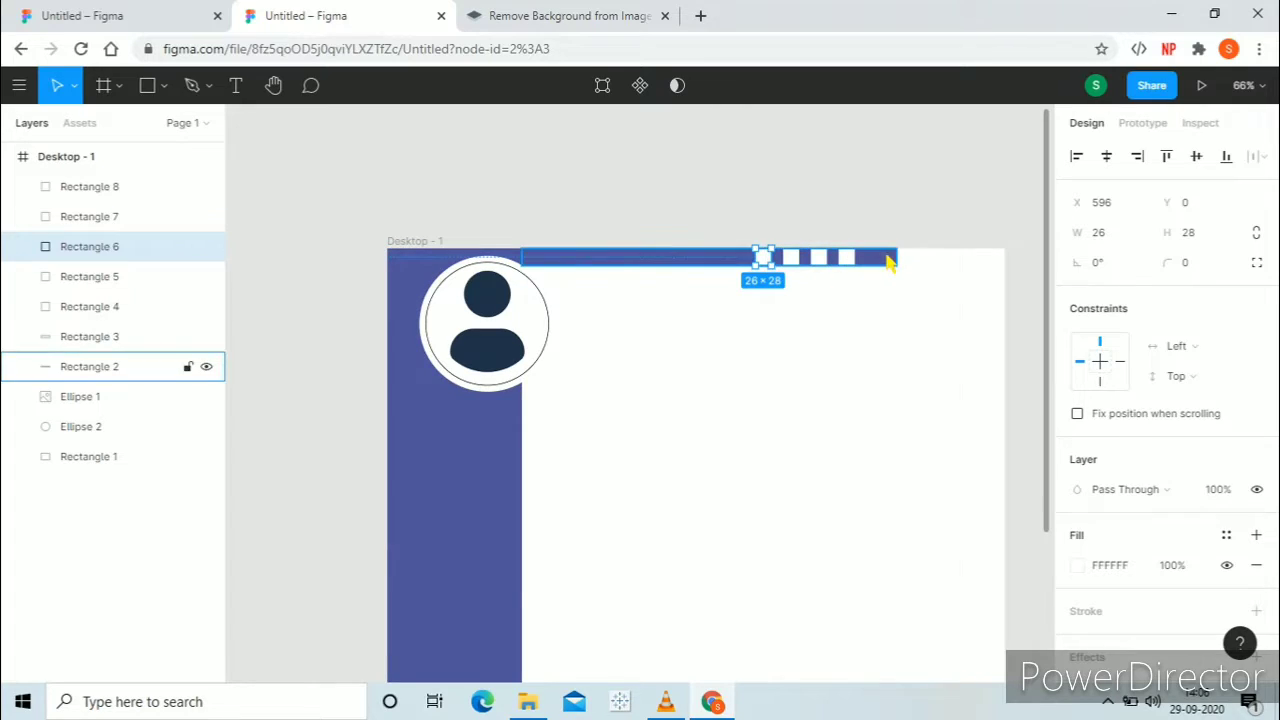
{"action": "left_click_drag", "start_coordinate": [848, 264], "coordinate": [736, 263]}
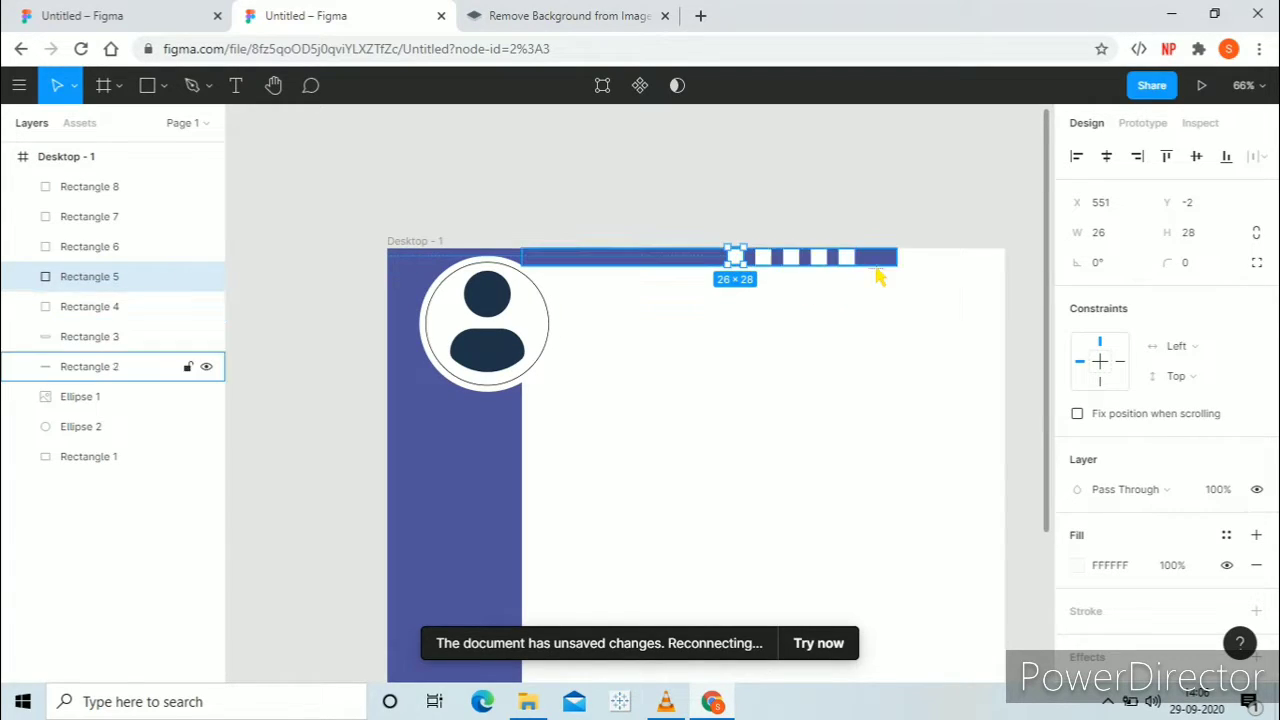
{"action": "left_click", "coordinate": [847, 263]}
{"action": "left_click_drag", "start_coordinate": [847, 266], "coordinate": [709, 268]}
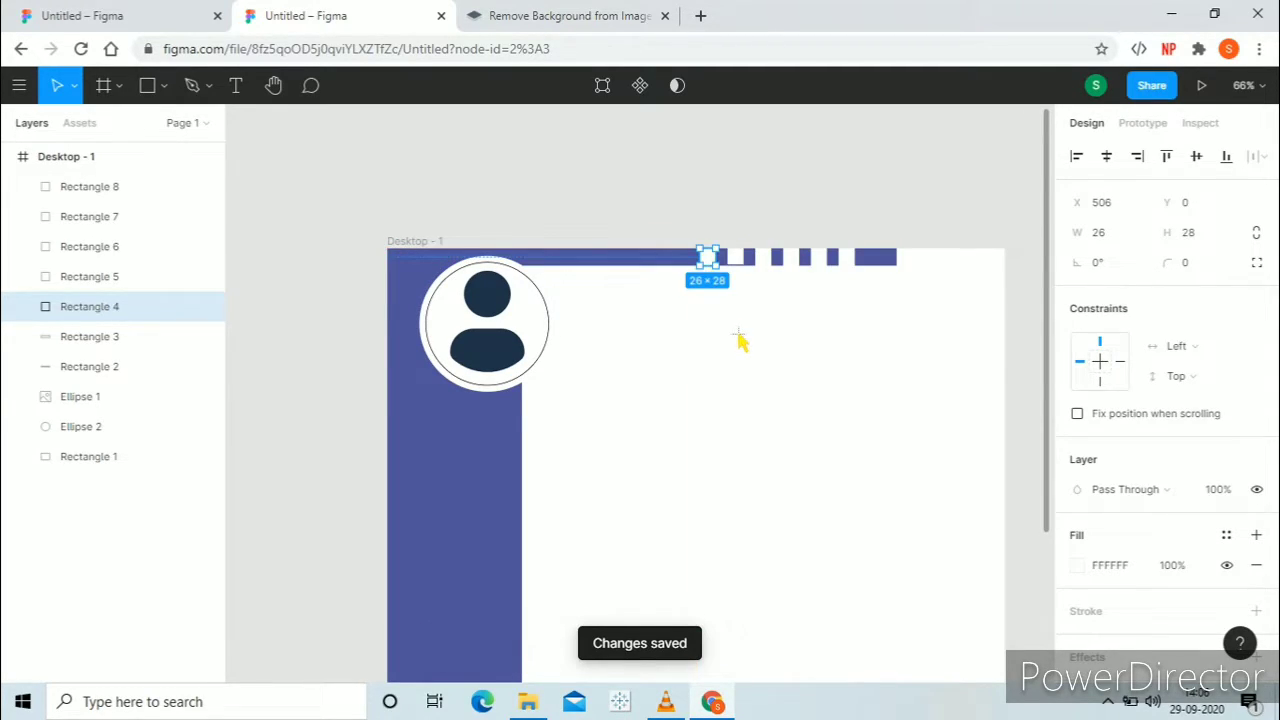
{"action": "left_click", "coordinate": [743, 343]}
{"action": "left_click", "coordinate": [747, 262]}
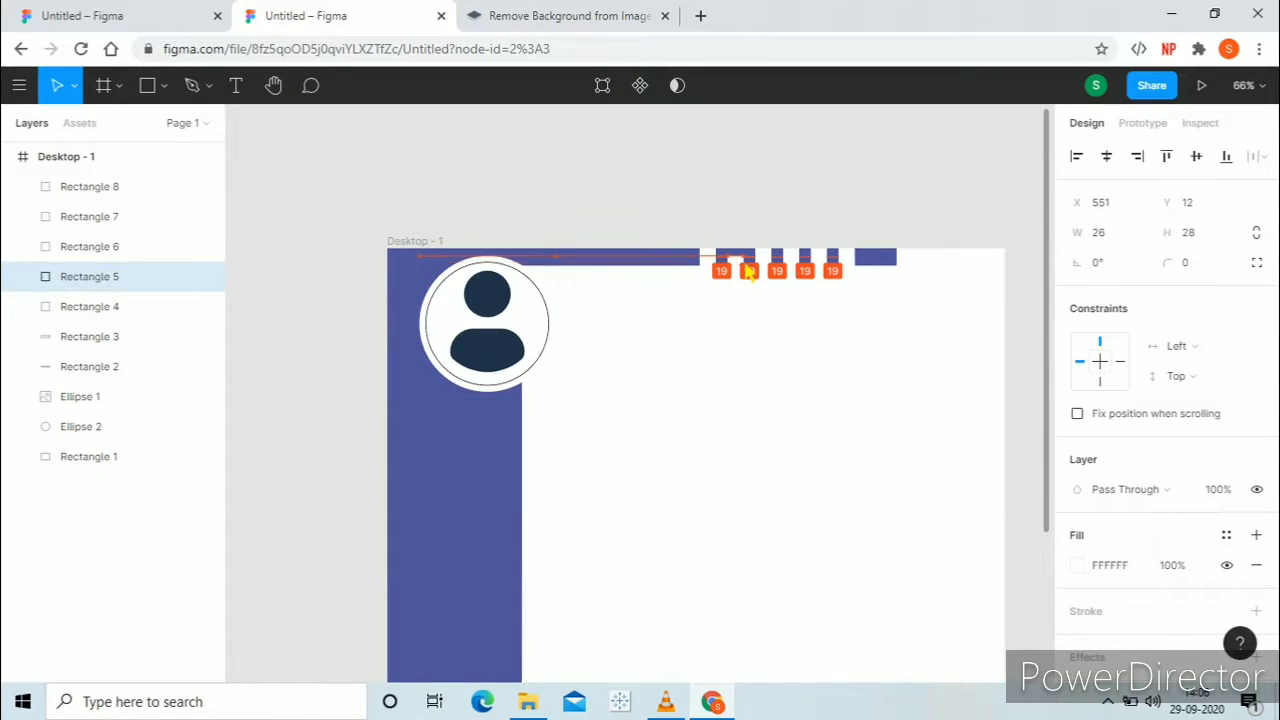
{"action": "left_click", "coordinate": [400, 265]}
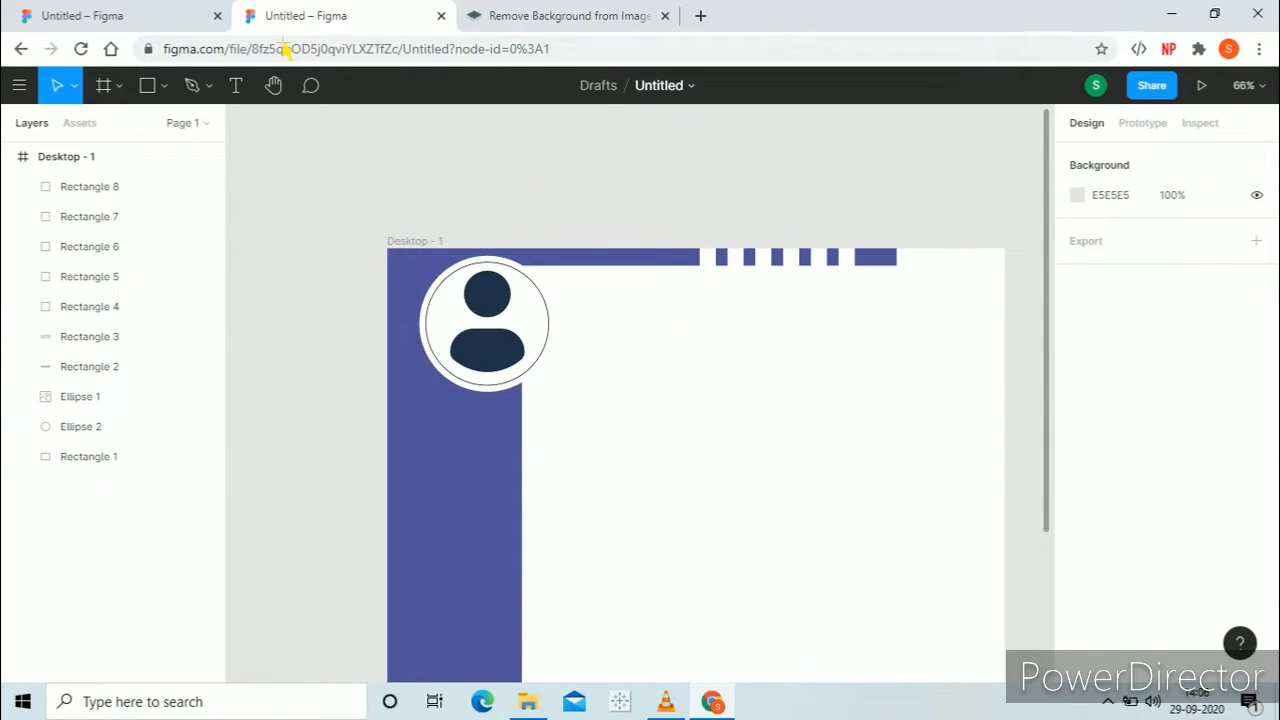
- Check the reference design, then draw a polygon about 237 × 214 in the white area below the striped bar and give it 6 sides
{"action": "left_click", "coordinate": [134, 17]}
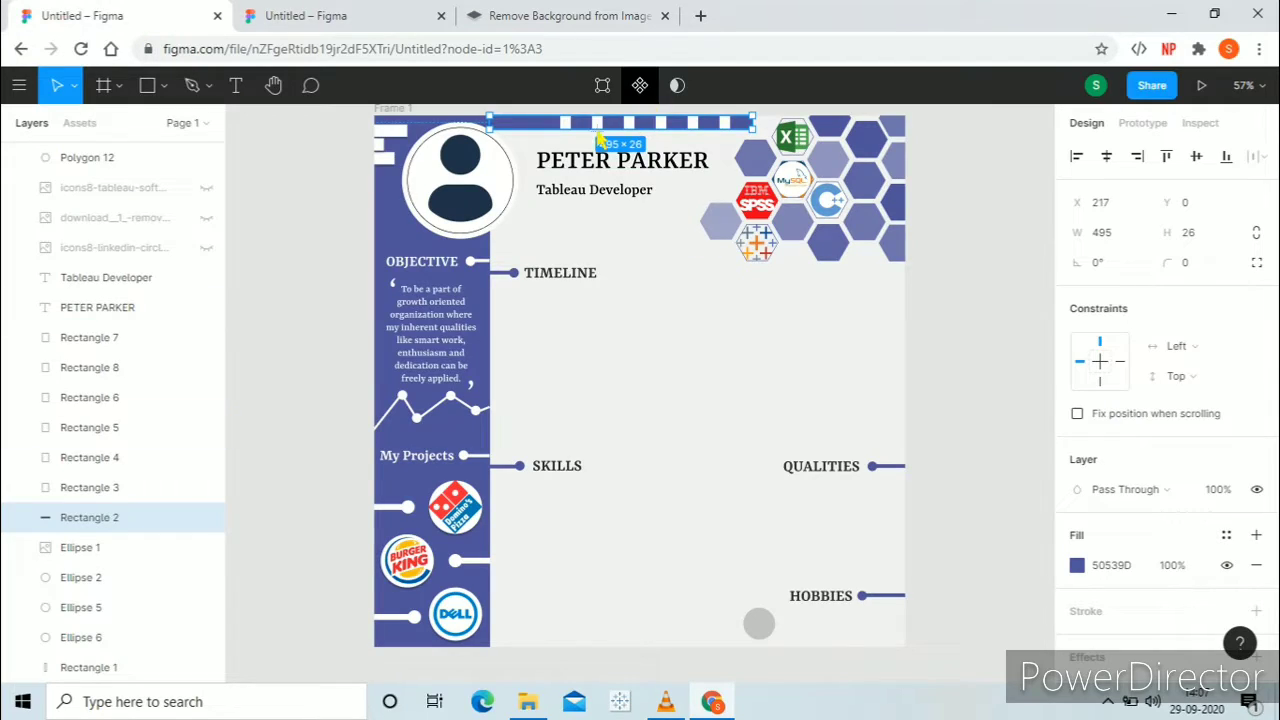
{"action": "left_click_drag", "start_coordinate": [694, 297], "coordinate": [833, 360]}
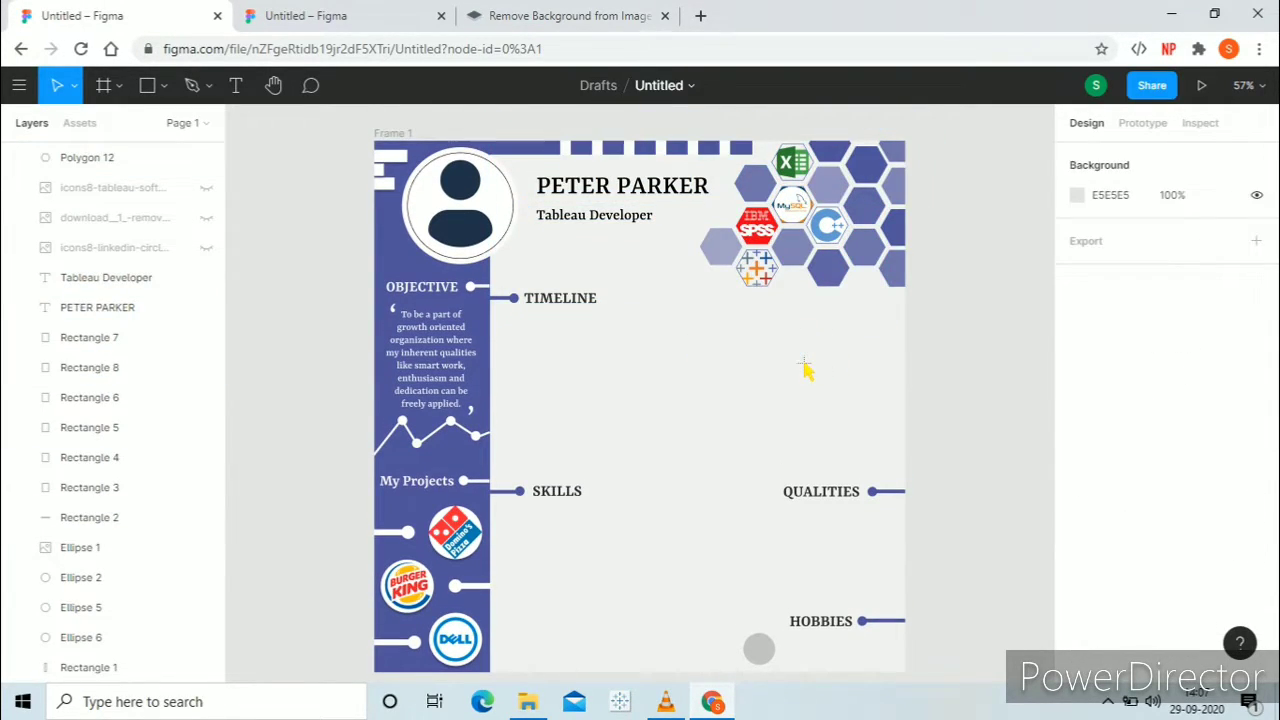
{"action": "left_click", "coordinate": [405, 16]}
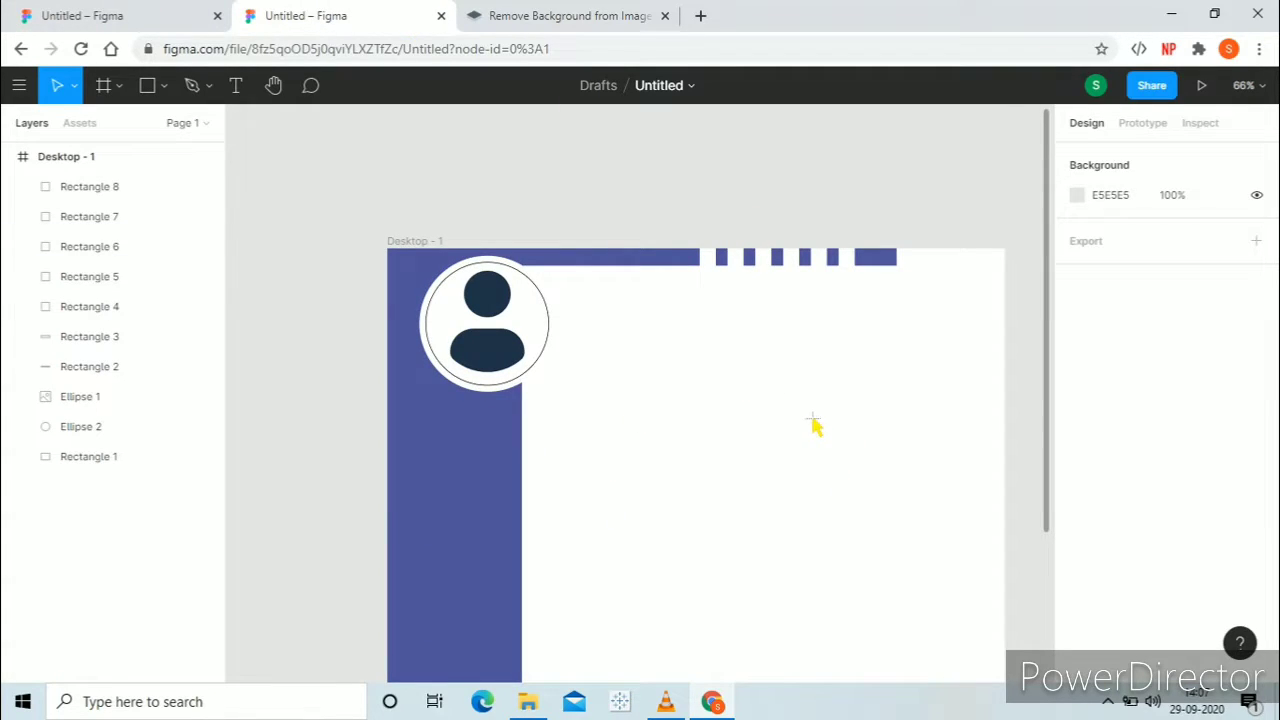
{"action": "left_click", "coordinate": [163, 86]}
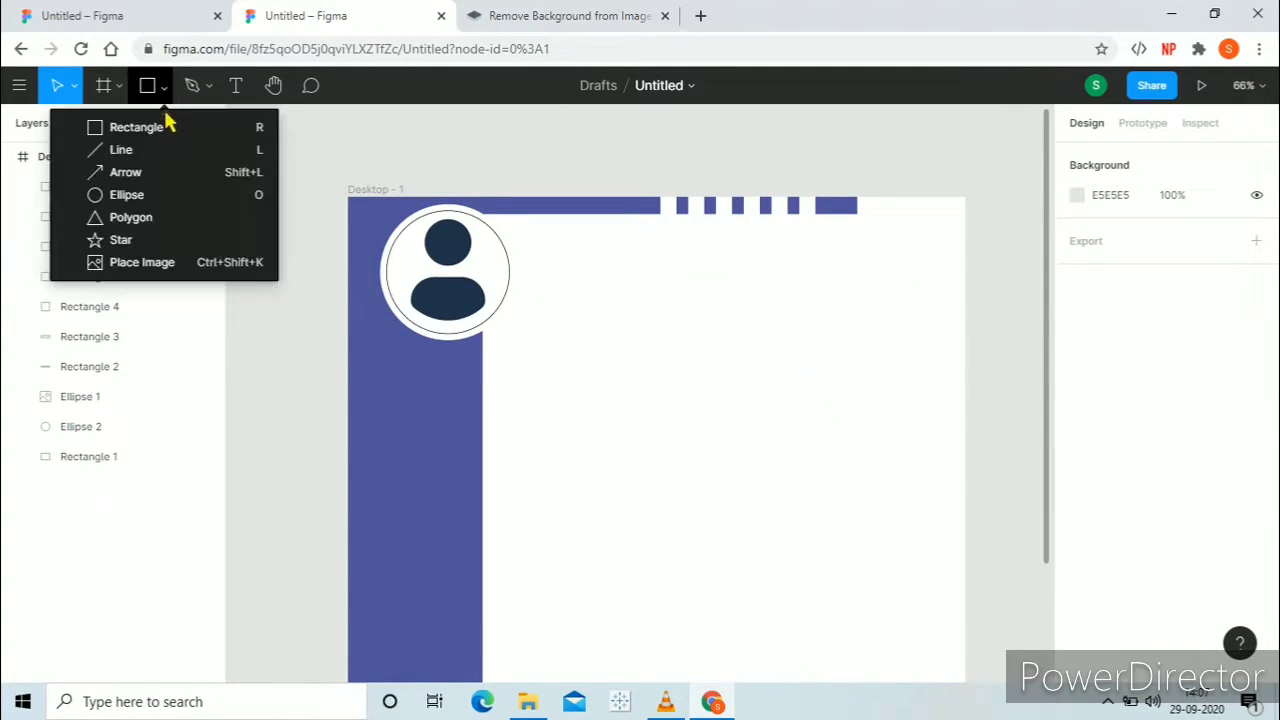
{"action": "left_click", "coordinate": [151, 220]}
{"action": "left_click_drag", "start_coordinate": [669, 259], "coordinate": [815, 392]}
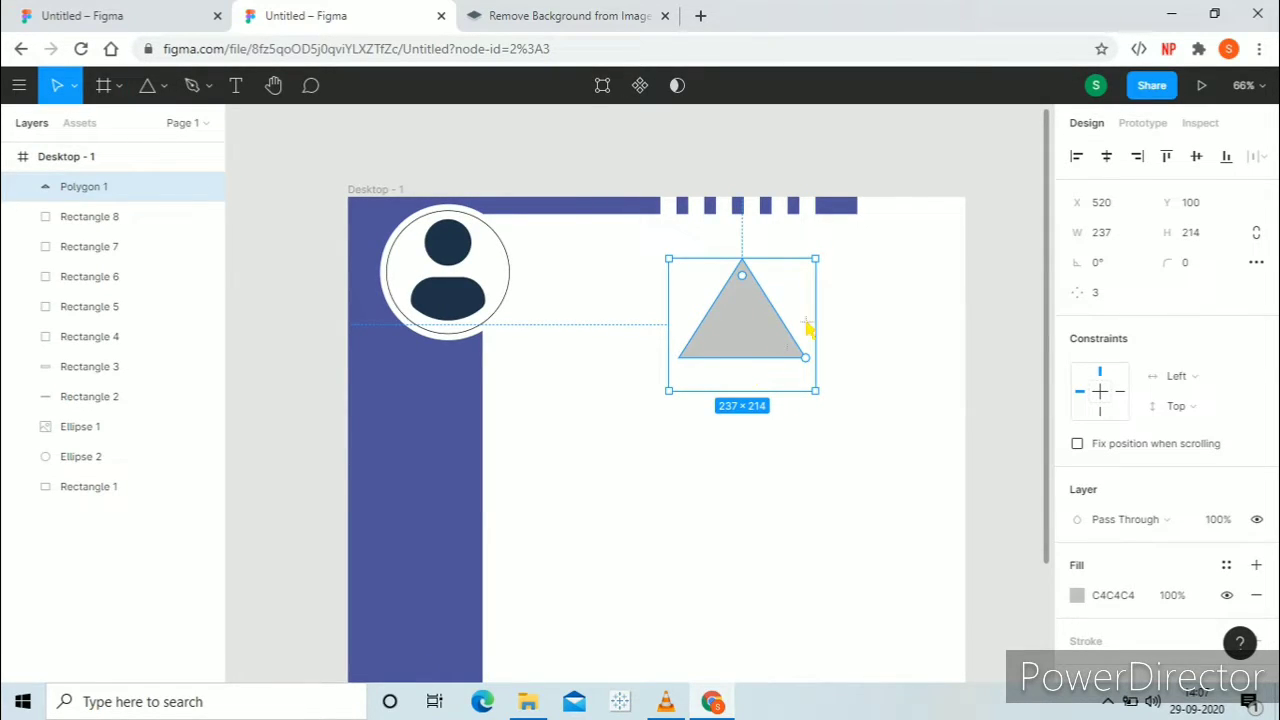
{"action": "left_click", "coordinate": [1118, 303]}
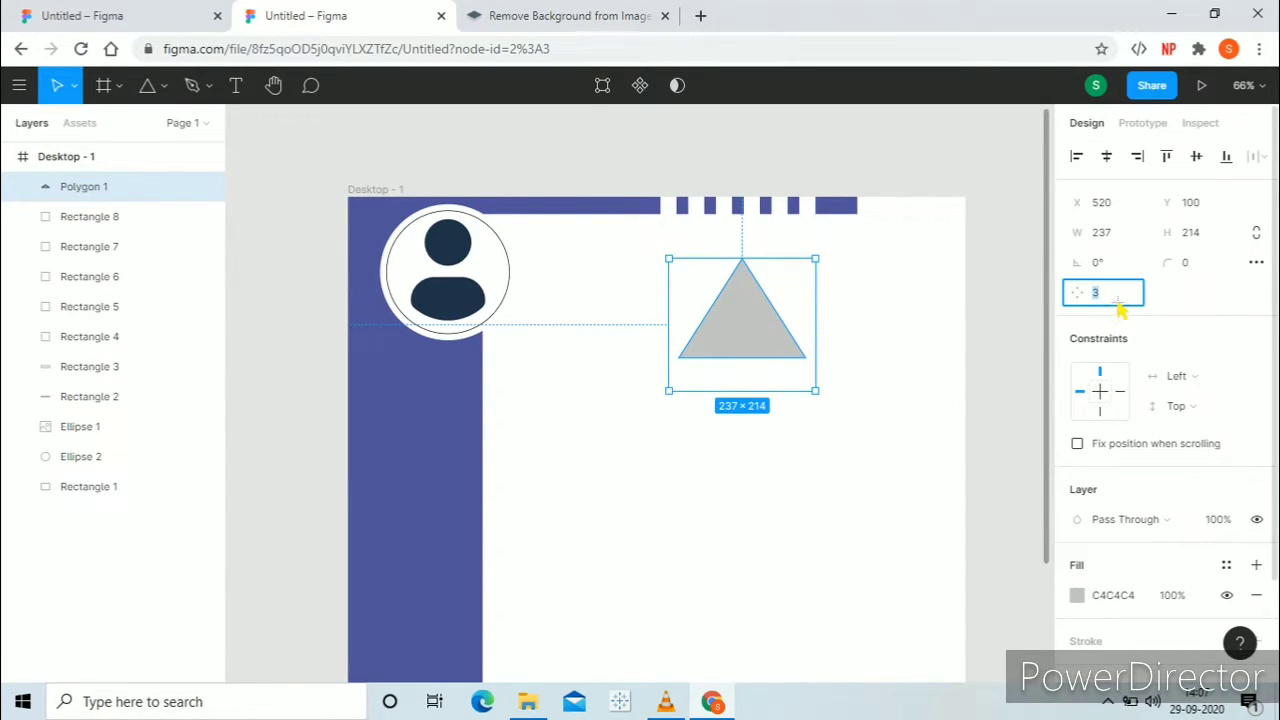
{"action": "key", "text": "Return"}
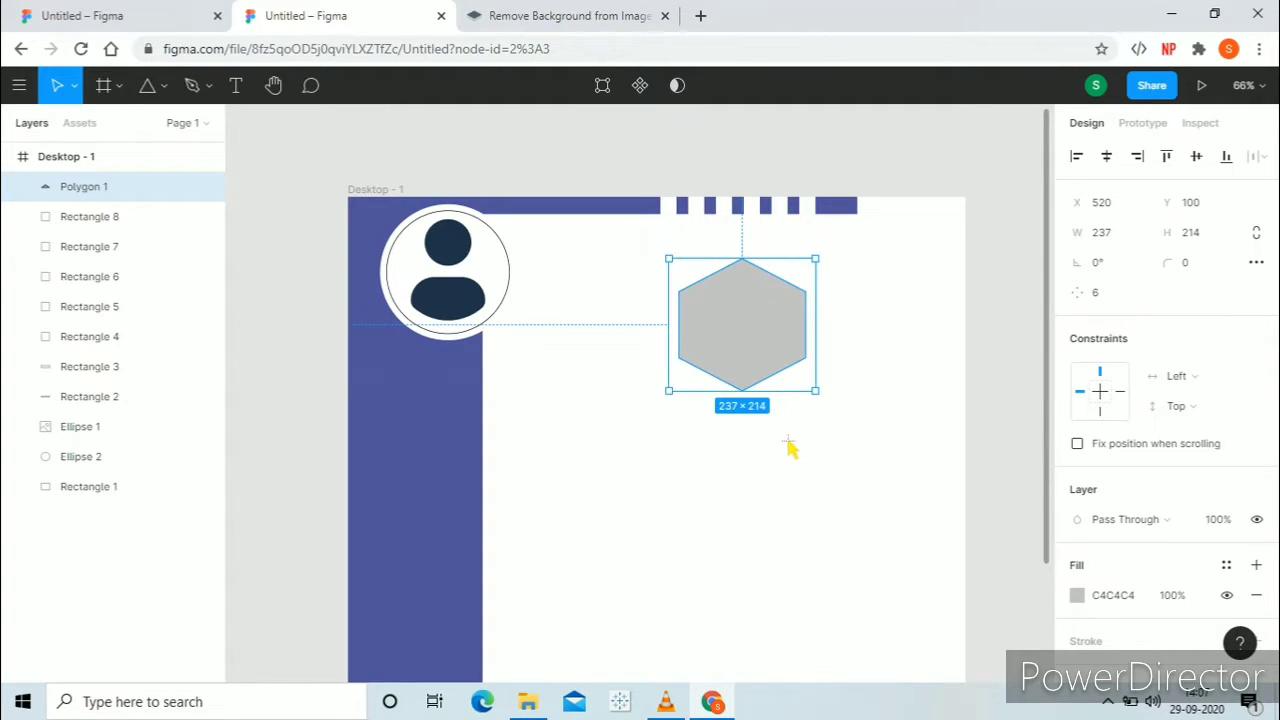
- Rotate the grey hexagon 90° and set its width and height to 80
{"action": "left_click", "coordinate": [1115, 270]}
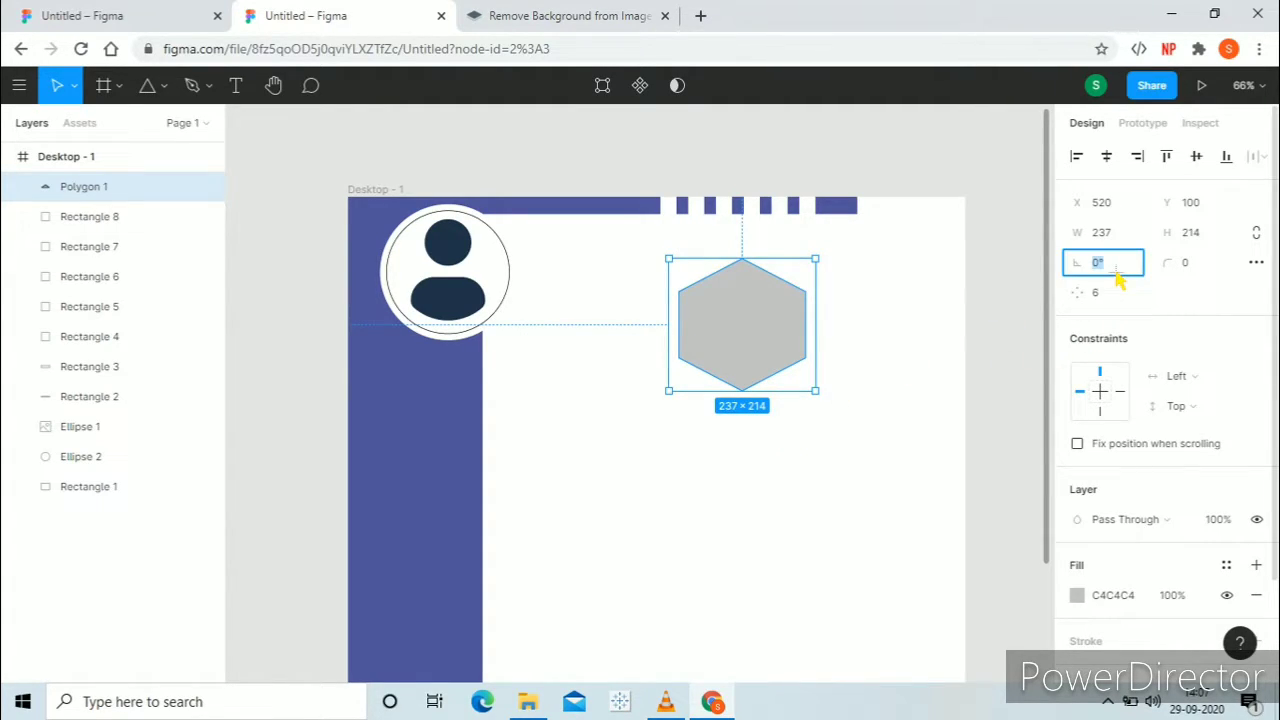
{"action": "key", "text": "Return"}
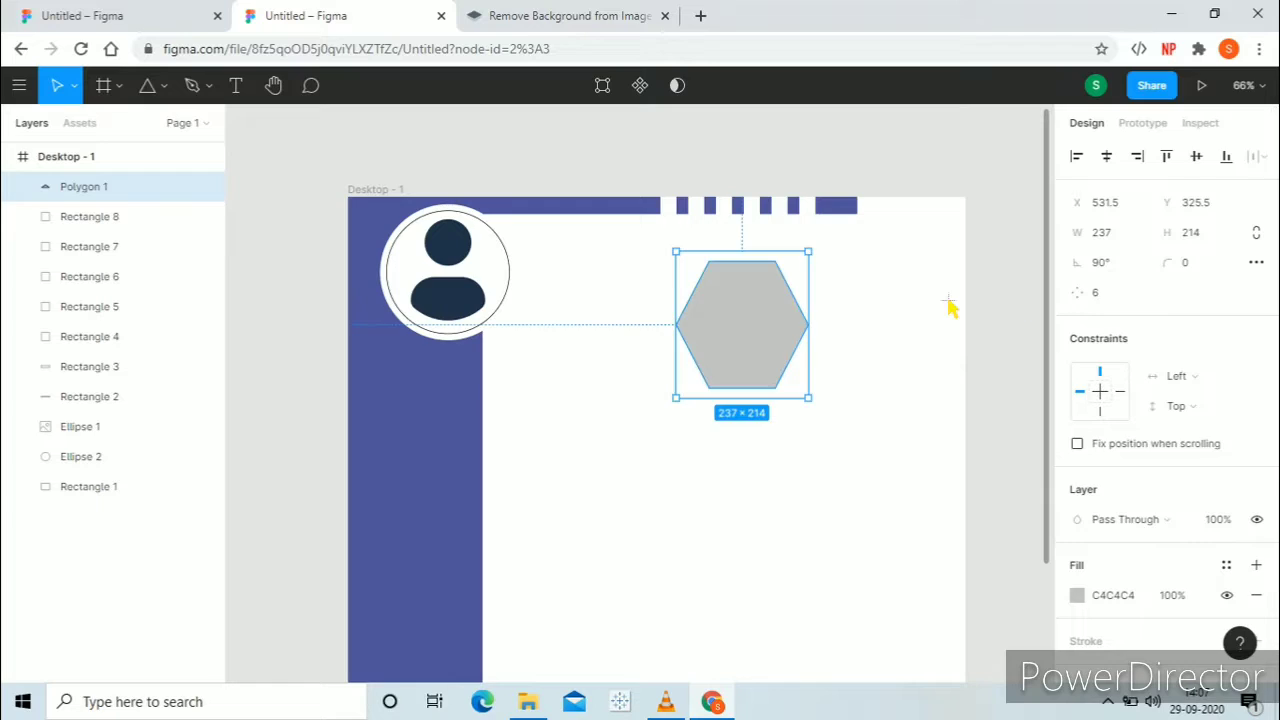
{"action": "left_click", "coordinate": [1110, 240]}
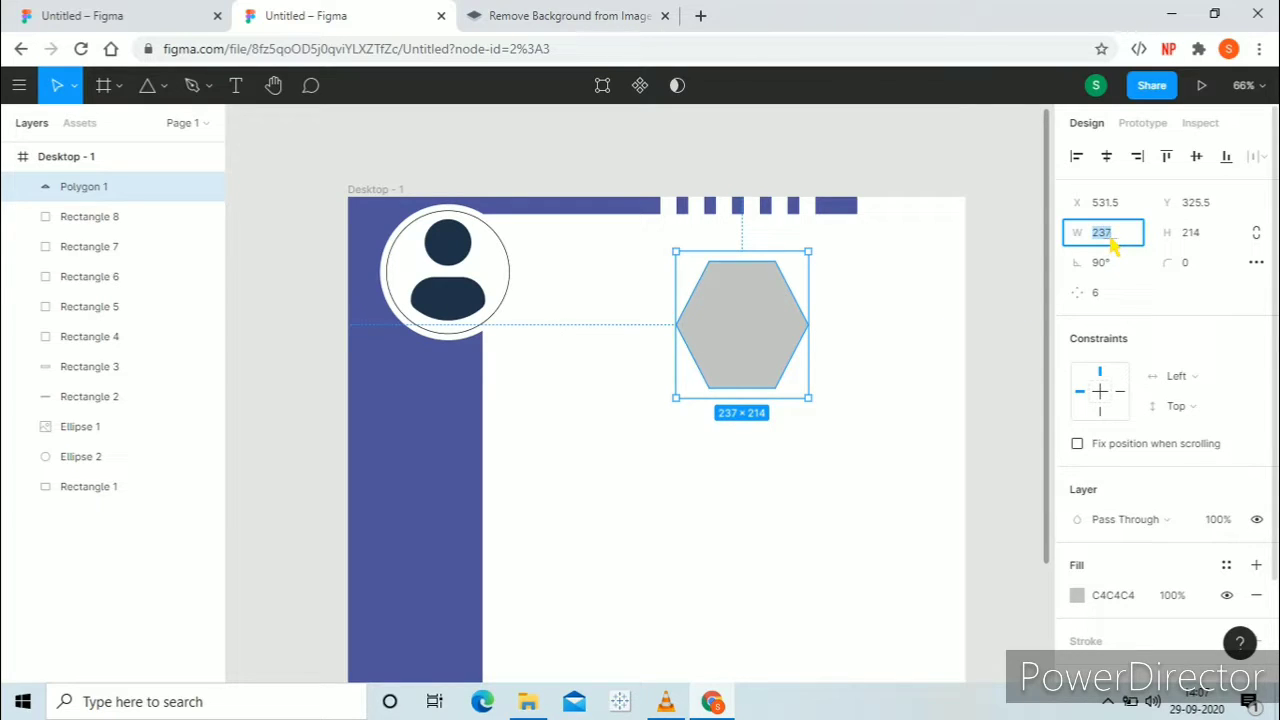
{"action": "left_click", "coordinate": [1188, 240]}
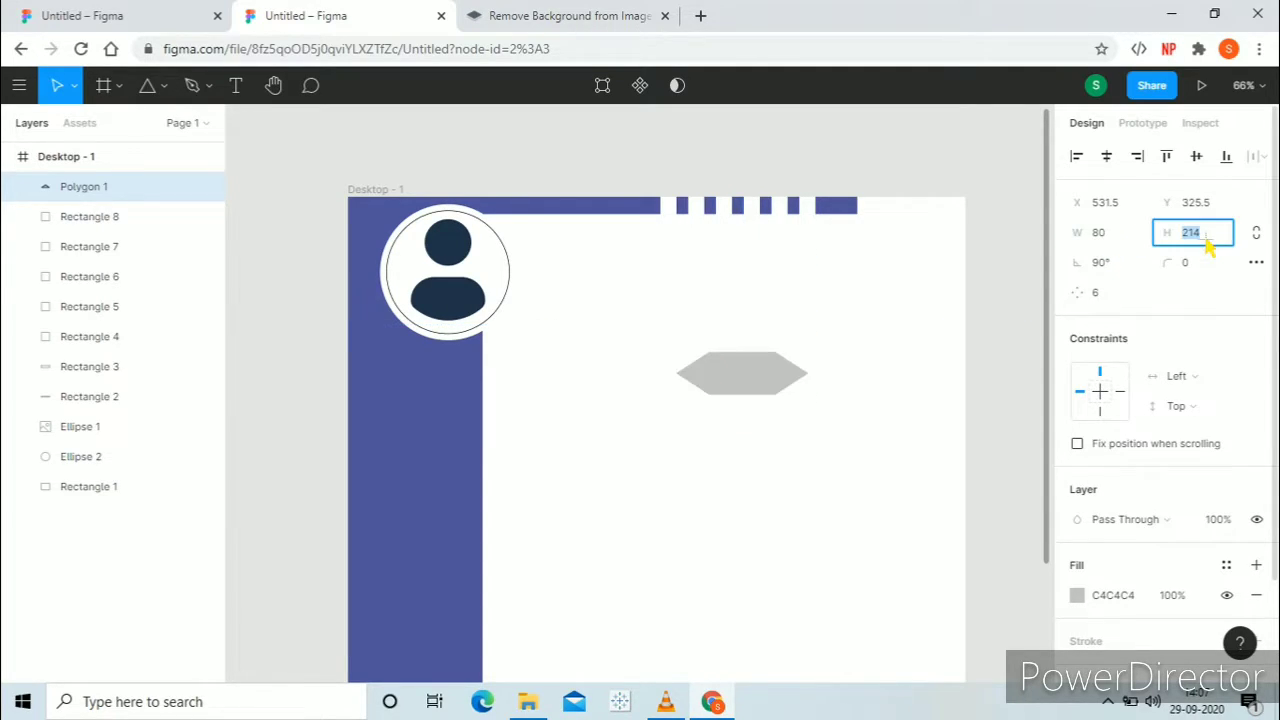
{"action": "key", "text": "Return"}
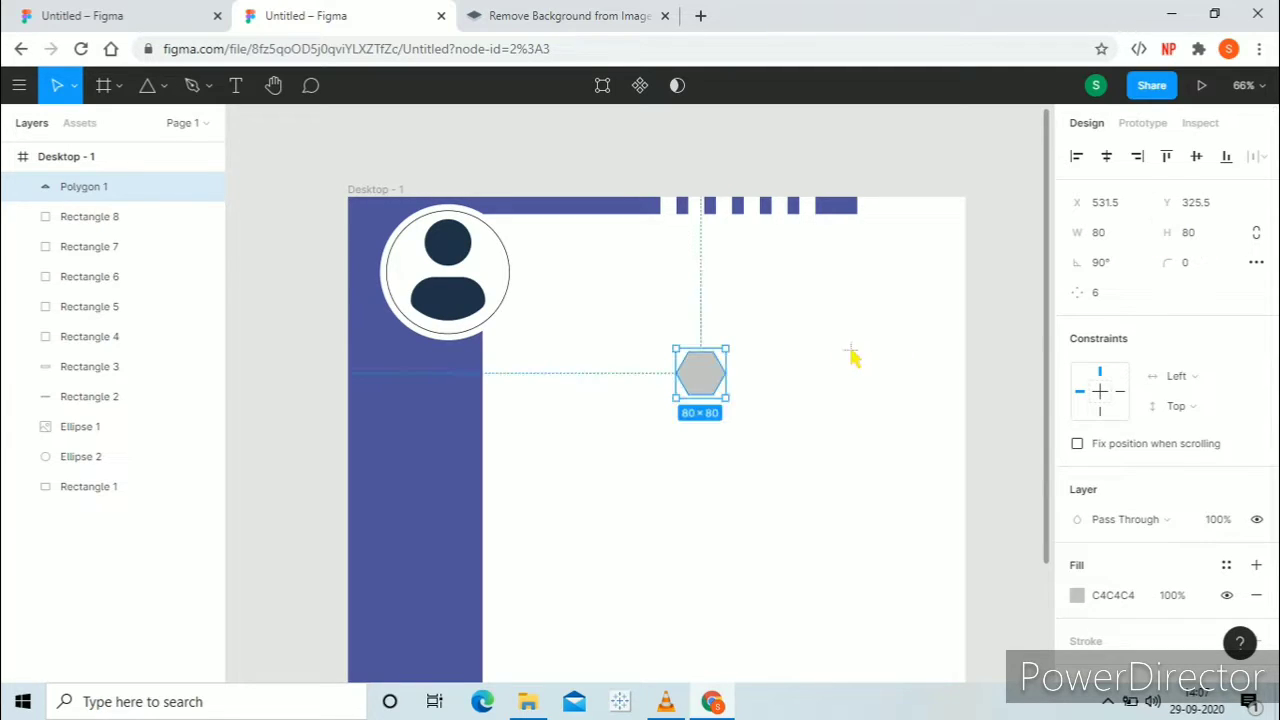
- Move the hexagon onto the upper-right corner of the frame, keep it inside Desktop - 1, and paste six copies in place
{"action": "left_click_drag", "start_coordinate": [717, 389], "coordinate": [980, 218]}
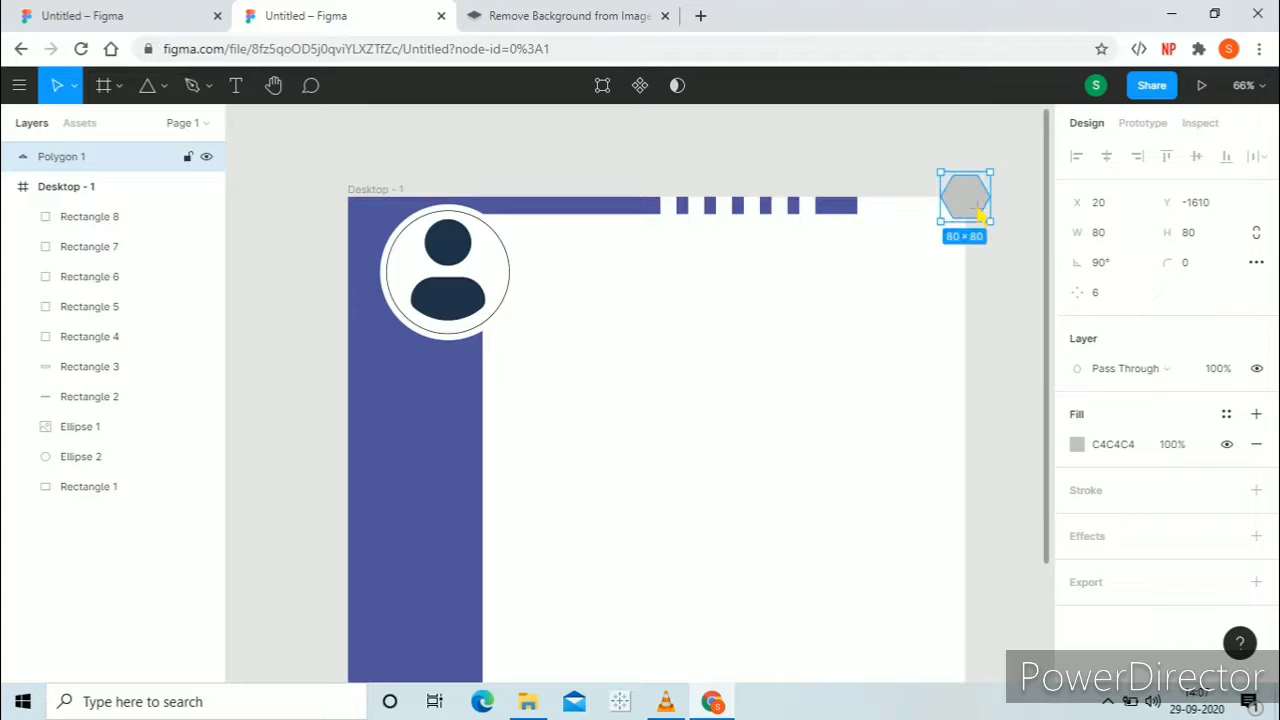
{"action": "left_click_drag", "start_coordinate": [78, 195], "coordinate": [71, 214]}
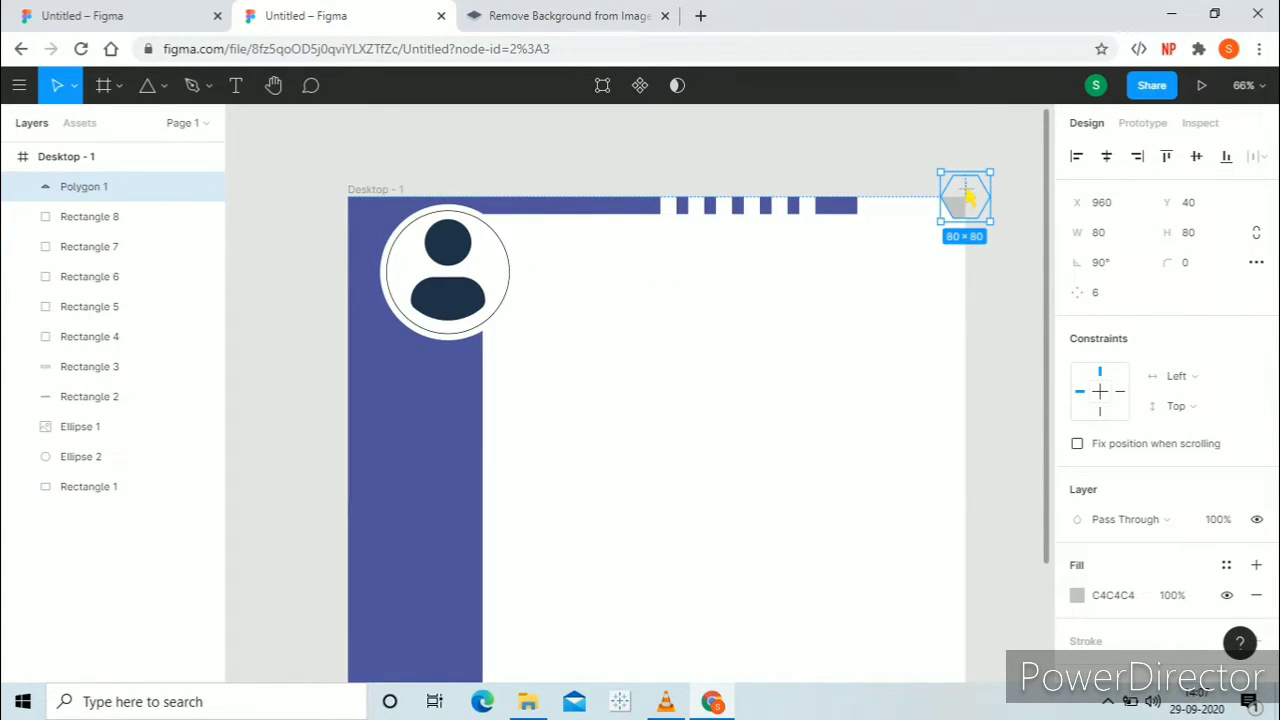
{"action": "key", "text": "ctrl+v"}
{"action": "key", "text": "ctrl+v"}
{"action": "key", "text": "ctrl+v"}
{"action": "key", "text": "ctrl+v"}
{"action": "key", "text": "ctrl+v"}
{"action": "key", "text": "ctrl+v"}
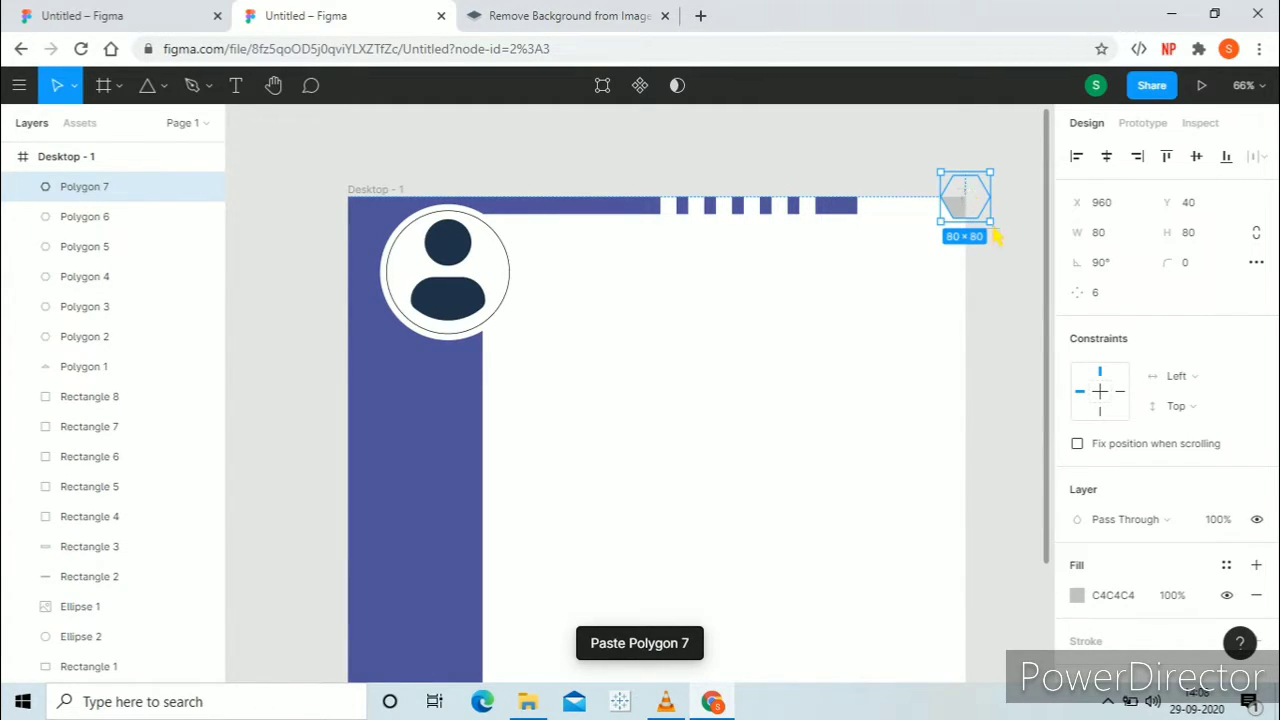
- Spread the six hexagon copies from the frame's upper-right corner into a honeycomb of three adjoining columns with small even gaps
{"action": "left_click_drag", "start_coordinate": [979, 215], "coordinate": [975, 262]}
{"action": "left_click_drag", "start_coordinate": [974, 216], "coordinate": [925, 280]}
{"action": "left_click", "coordinate": [966, 205]}
{"action": "left_click_drag", "start_coordinate": [966, 205], "coordinate": [880, 272]}
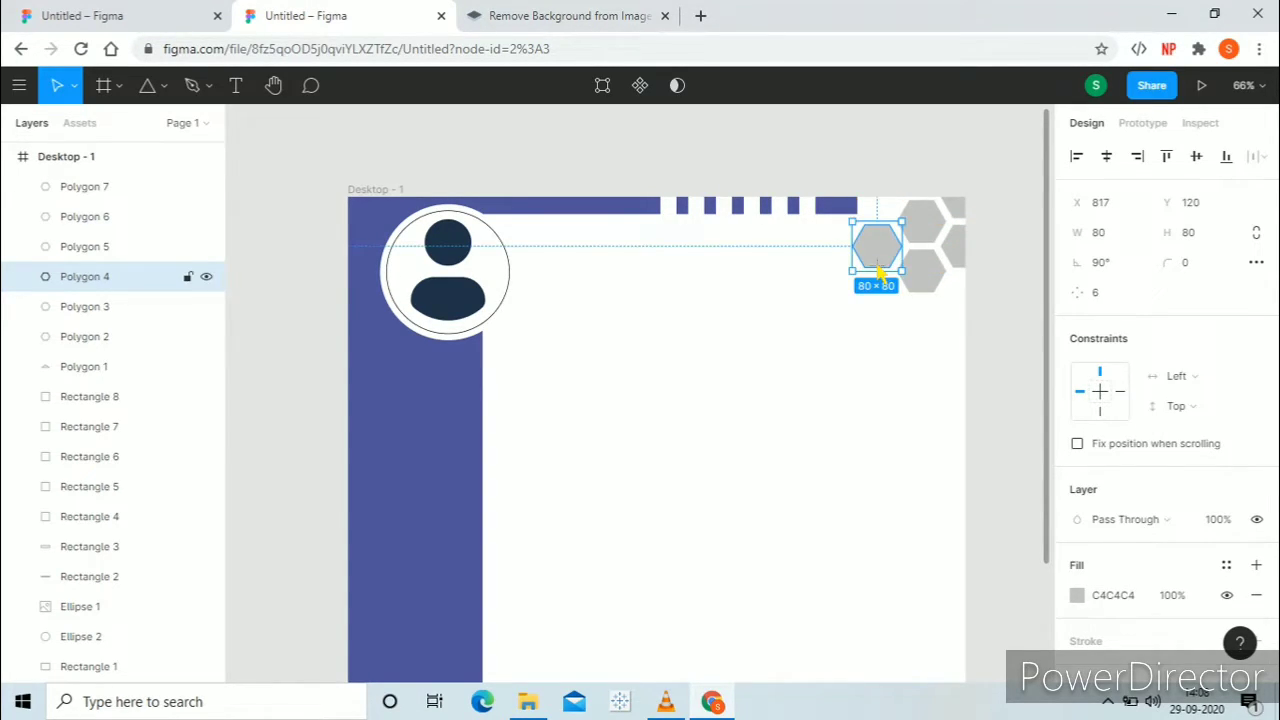
{"action": "left_click_drag", "start_coordinate": [971, 196], "coordinate": [964, 312]}
{"action": "left_click_drag", "start_coordinate": [975, 212], "coordinate": [886, 306]}
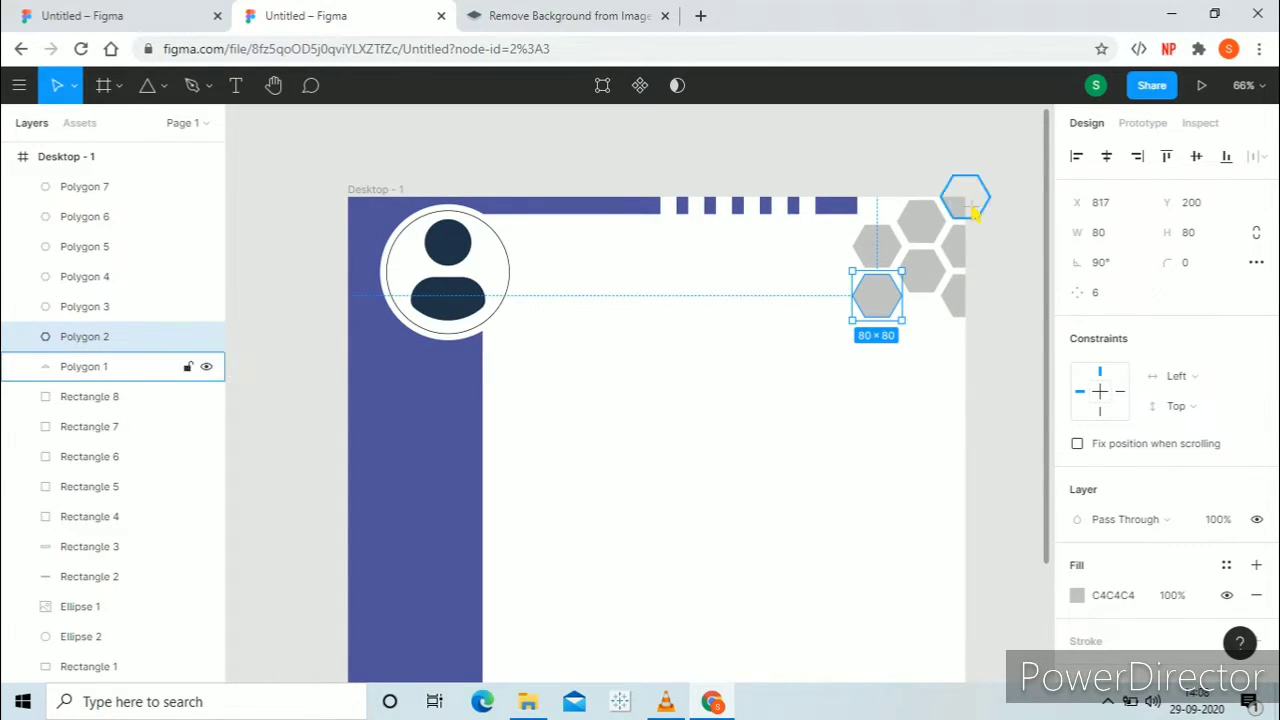
{"action": "mouse_move", "coordinate": [970, 212]}
{"action": "left_mouse_down"}
{"action": "mouse_move", "coordinate": [920, 277]}
{"action": "mouse_move", "coordinate": [971, 207]}
{"action": "left_mouse_up"}
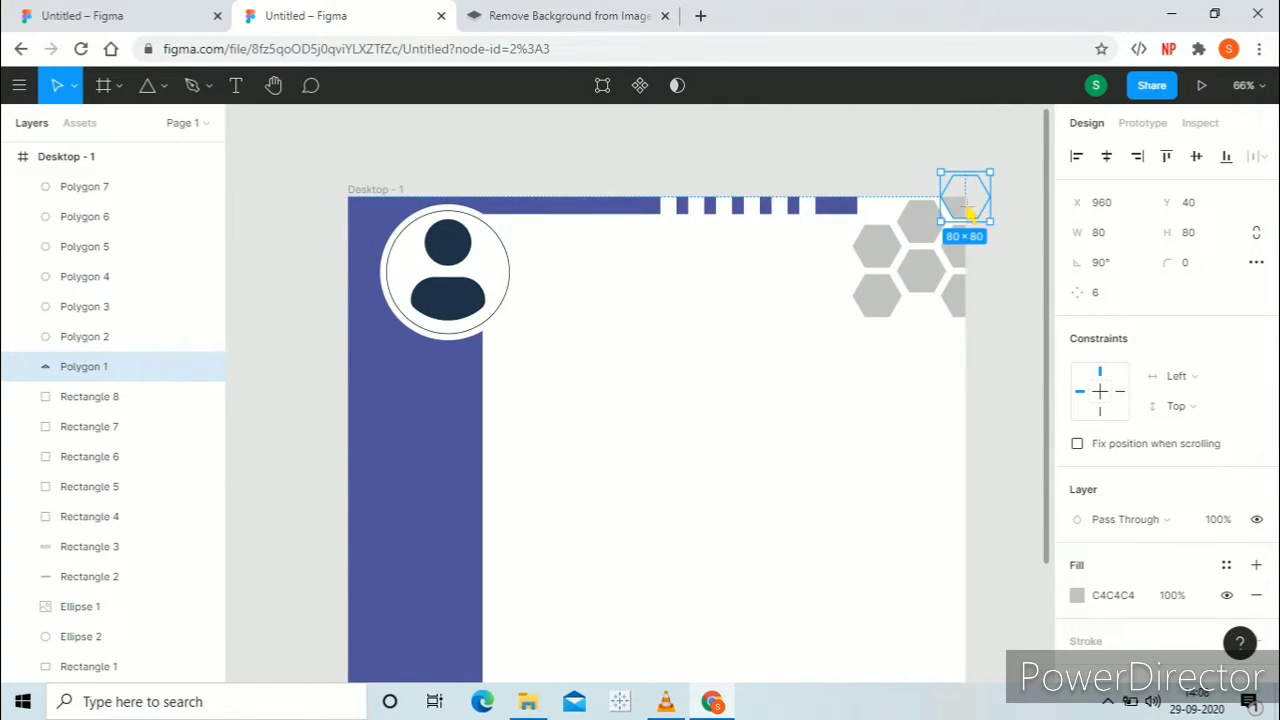
- Paste two more copies of the lower-left hexagon, placing one in a new column to its left and one at its lower right
{"action": "left_click", "coordinate": [877, 314]}
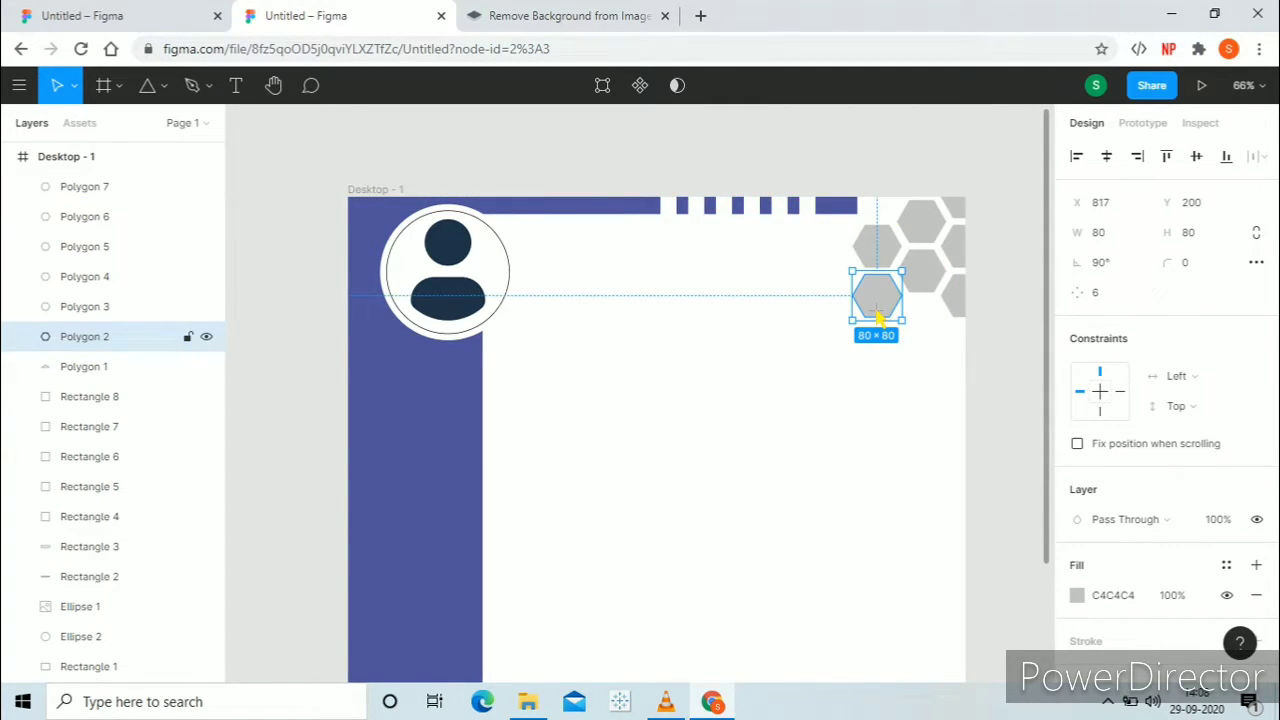
{"action": "key", "text": "ctrl+v"}
{"action": "key", "text": "ctrl+v"}
{"action": "left_click_drag", "start_coordinate": [877, 314], "coordinate": [938, 338]}
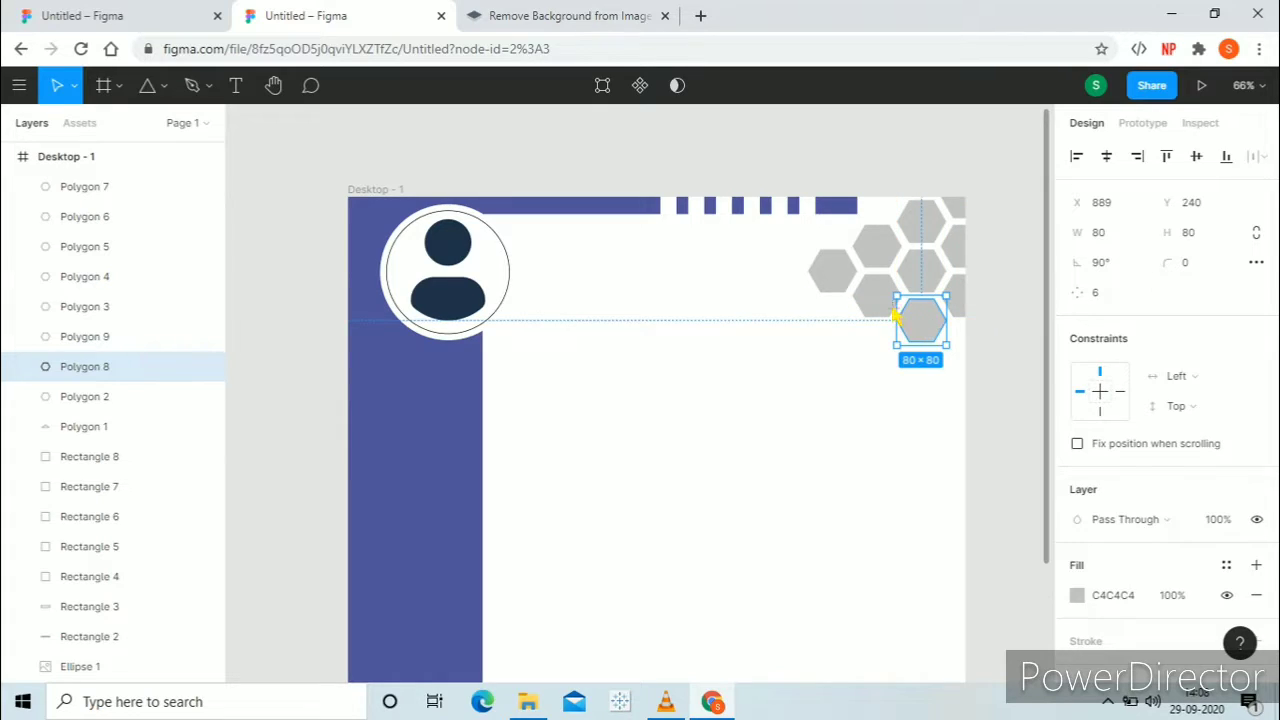
{"action": "left_click", "coordinate": [884, 403]}
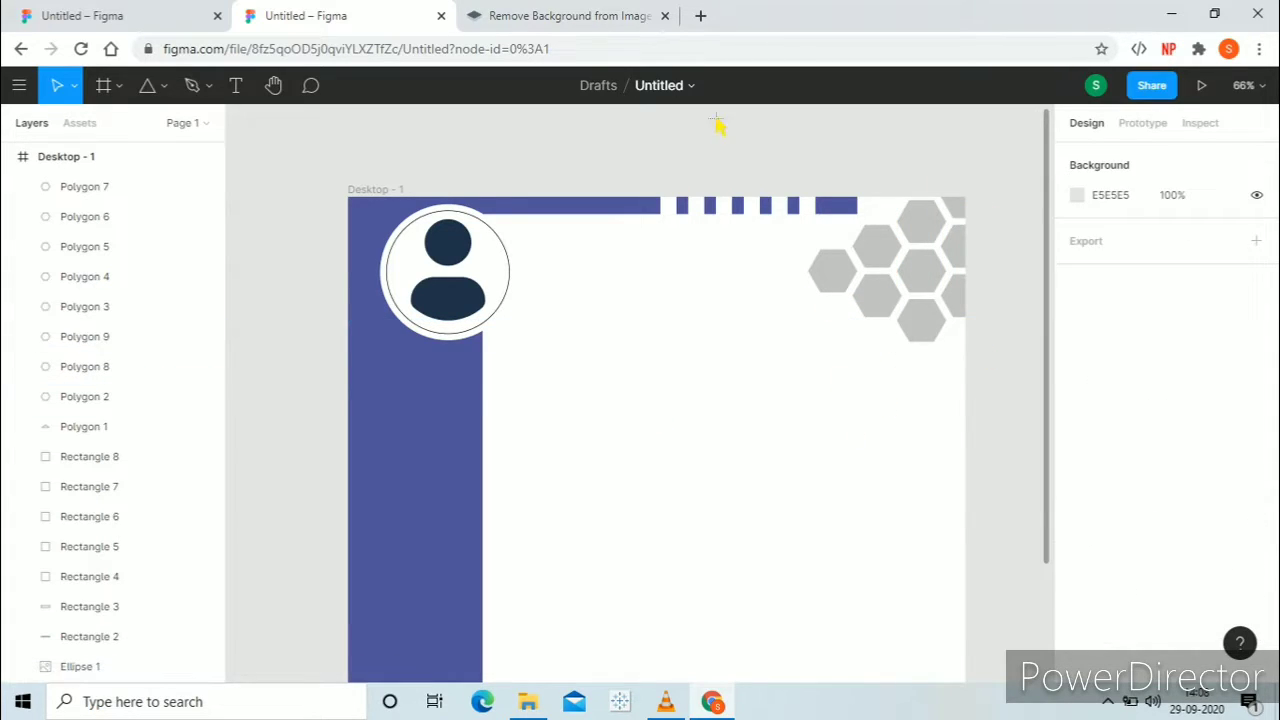
- Check the hexagon colours in the reference design, then fill the uppermost full hexagon with the document colour 50539D
{"action": "left_click", "coordinate": [145, 14]}
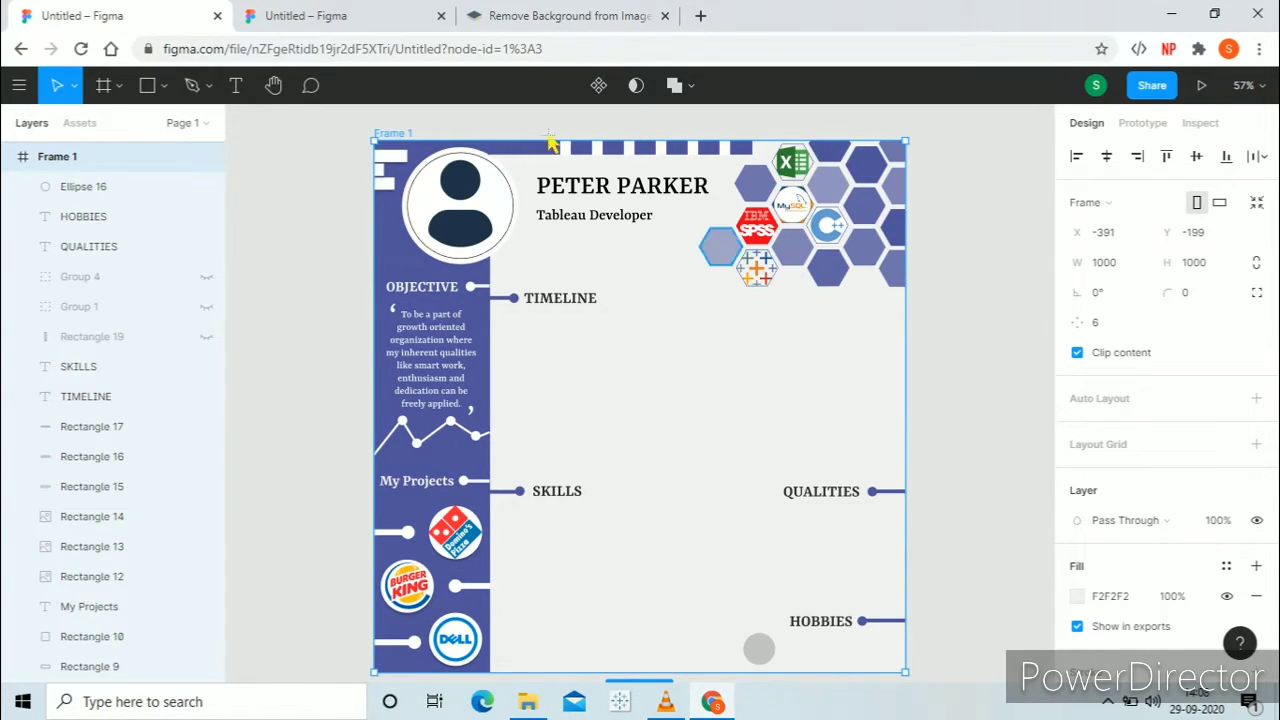
{"action": "left_click", "coordinate": [305, 15]}
{"action": "left_click", "coordinate": [922, 230]}
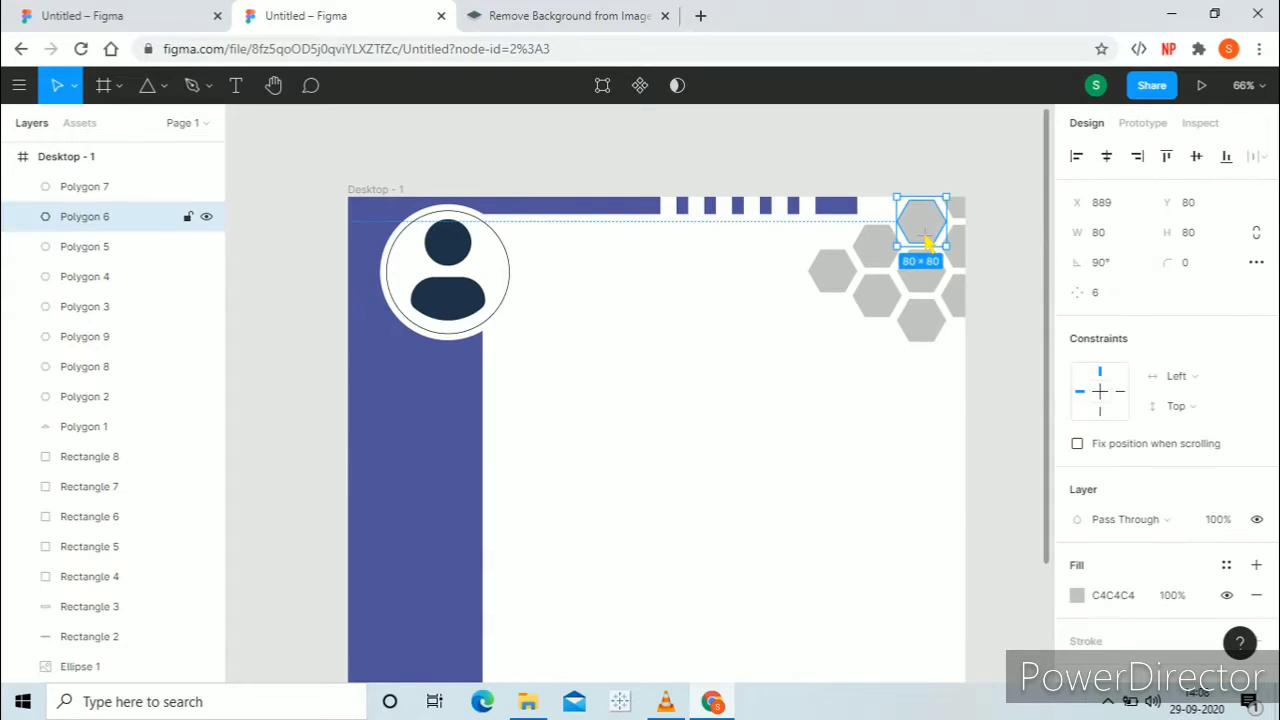
{"action": "left_click", "coordinate": [1077, 597]}
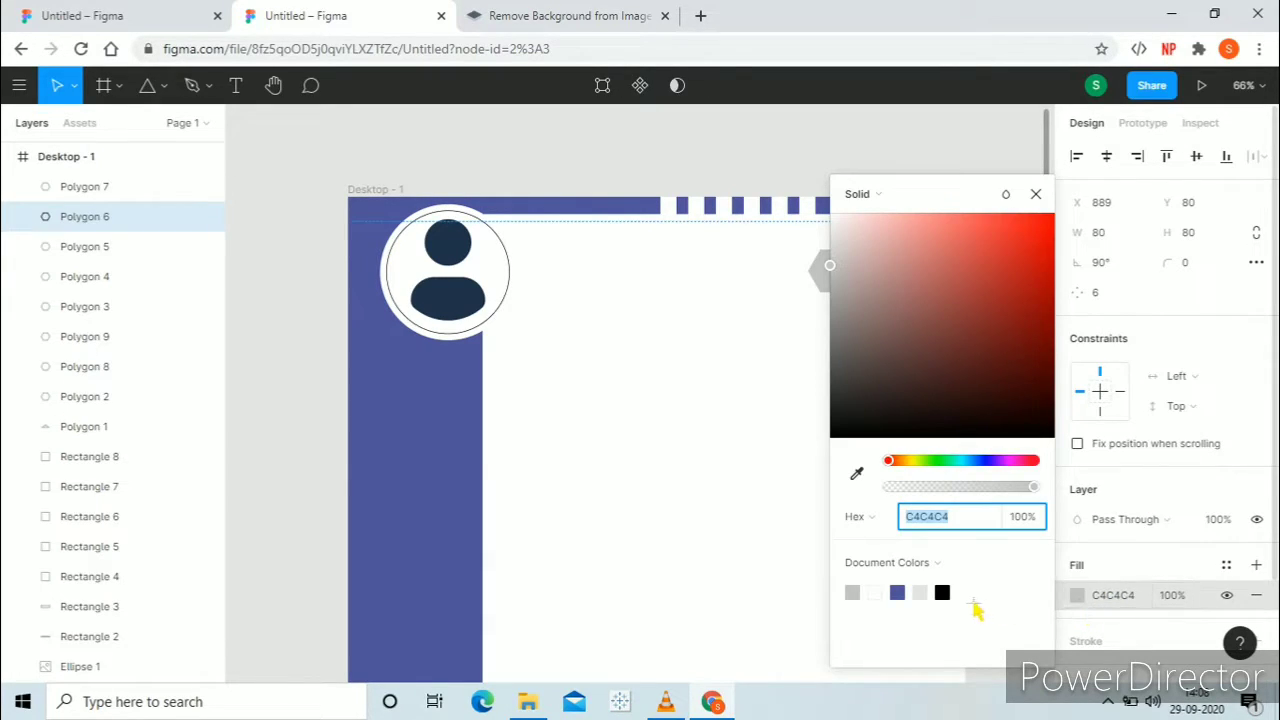
{"action": "left_click", "coordinate": [897, 593]}
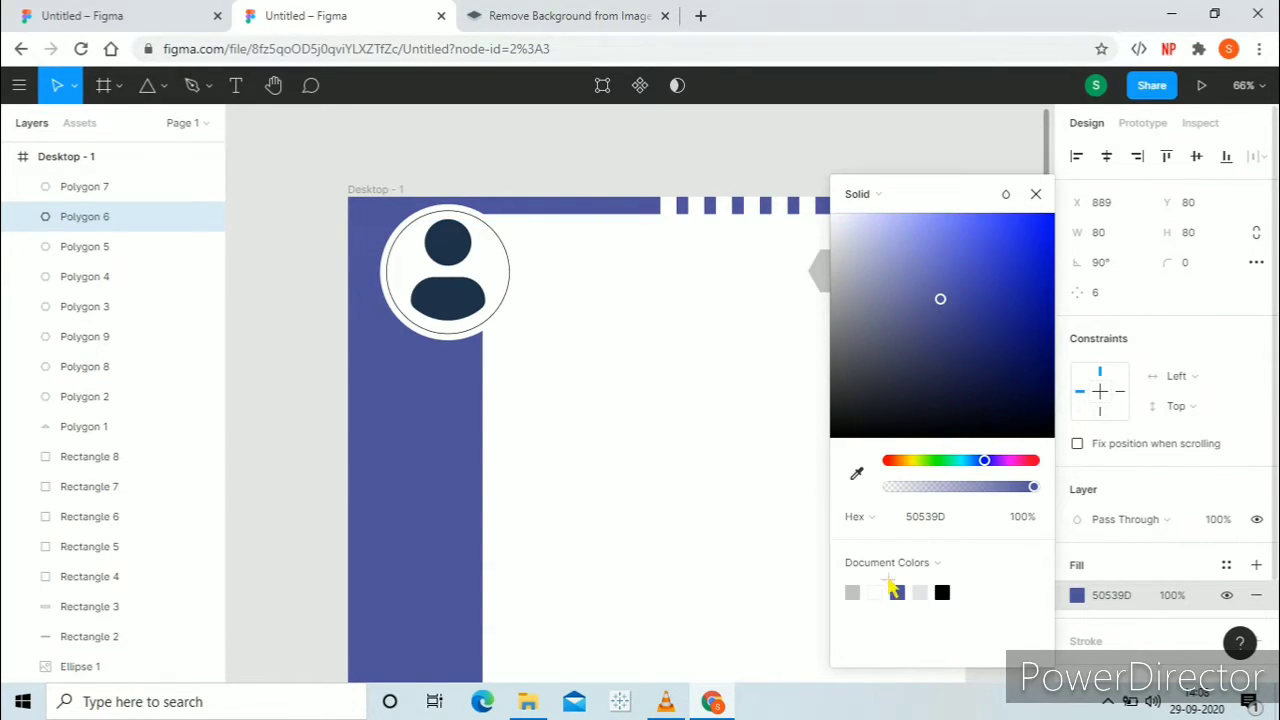
{"action": "left_click", "coordinate": [721, 381]}
- Lower the blue hexagon's fill opacity, trying 80% and settling on 60%
{"action": "left_click", "coordinate": [930, 235]}
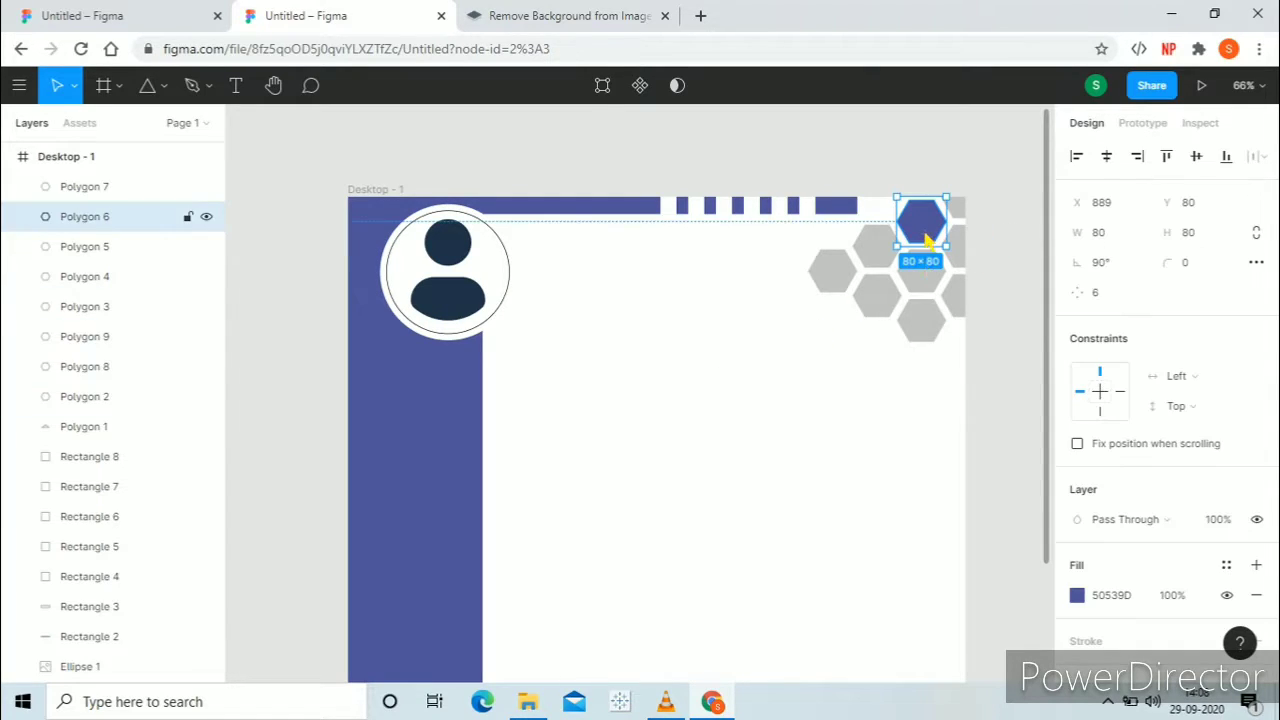
{"action": "left_click", "coordinate": [1172, 595]}
{"action": "type", "text": "80"}
{"action": "key", "text": "Return"}
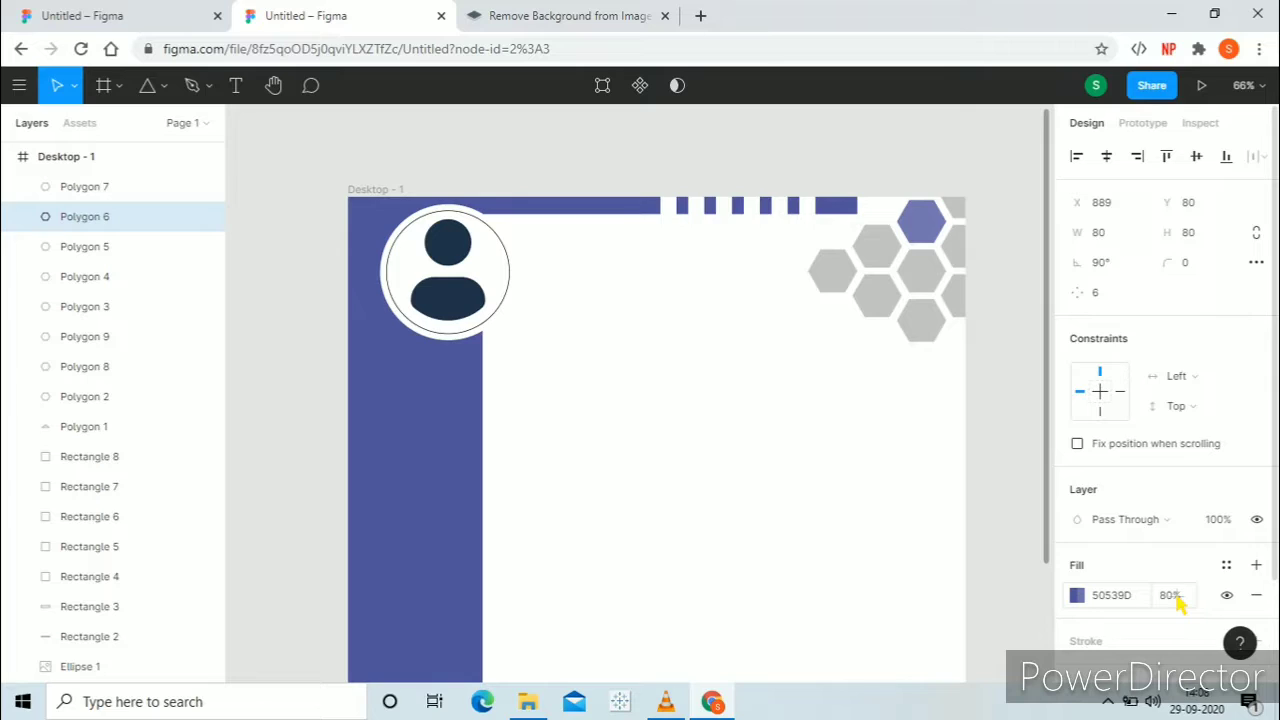
{"action": "left_click", "coordinate": [1178, 596]}
{"action": "key", "text": "Return"}
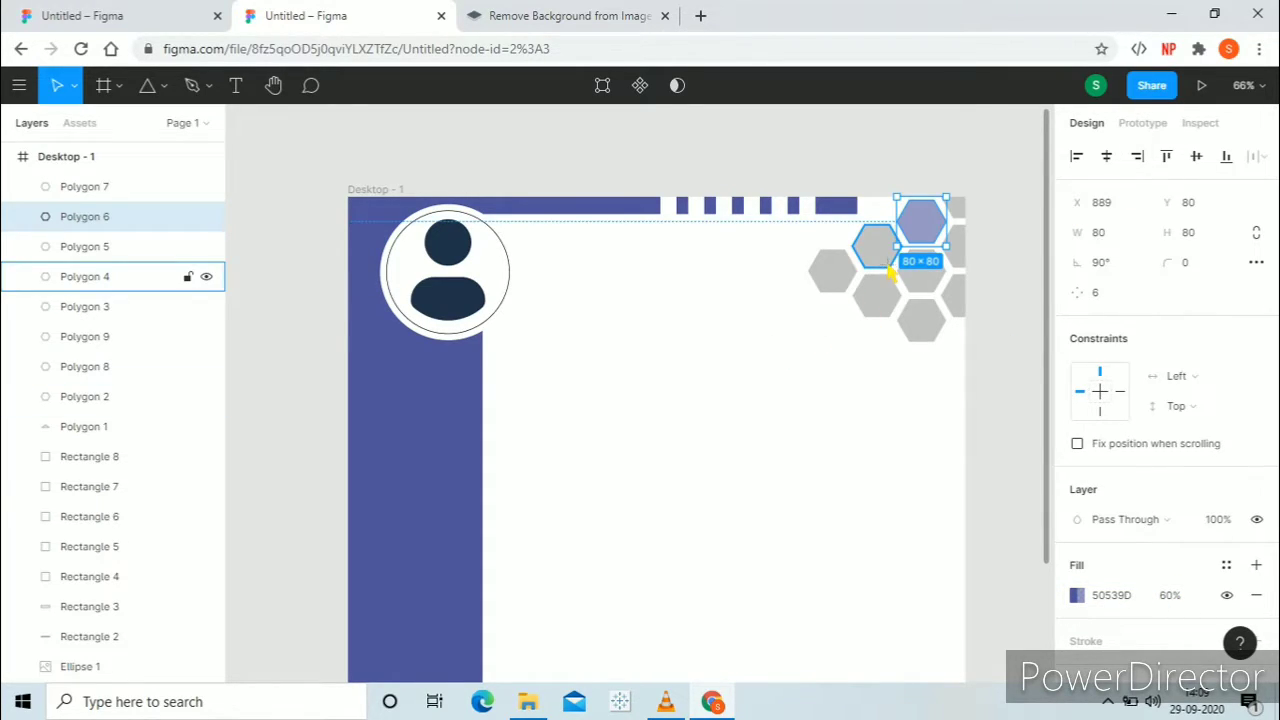
- Switch the fill of the lower hexagon in the second column from the left to an image and open the image file chooser
{"action": "left_click", "coordinate": [885, 296]}
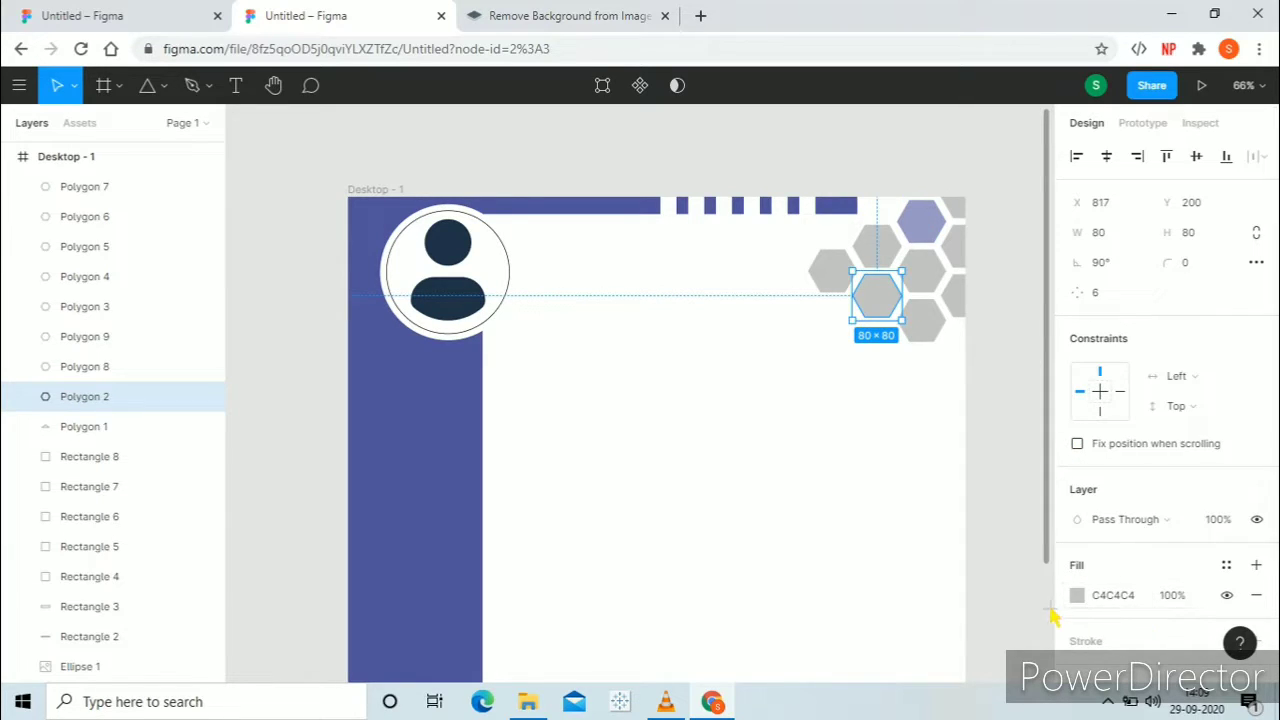
{"action": "left_click", "coordinate": [1078, 595]}
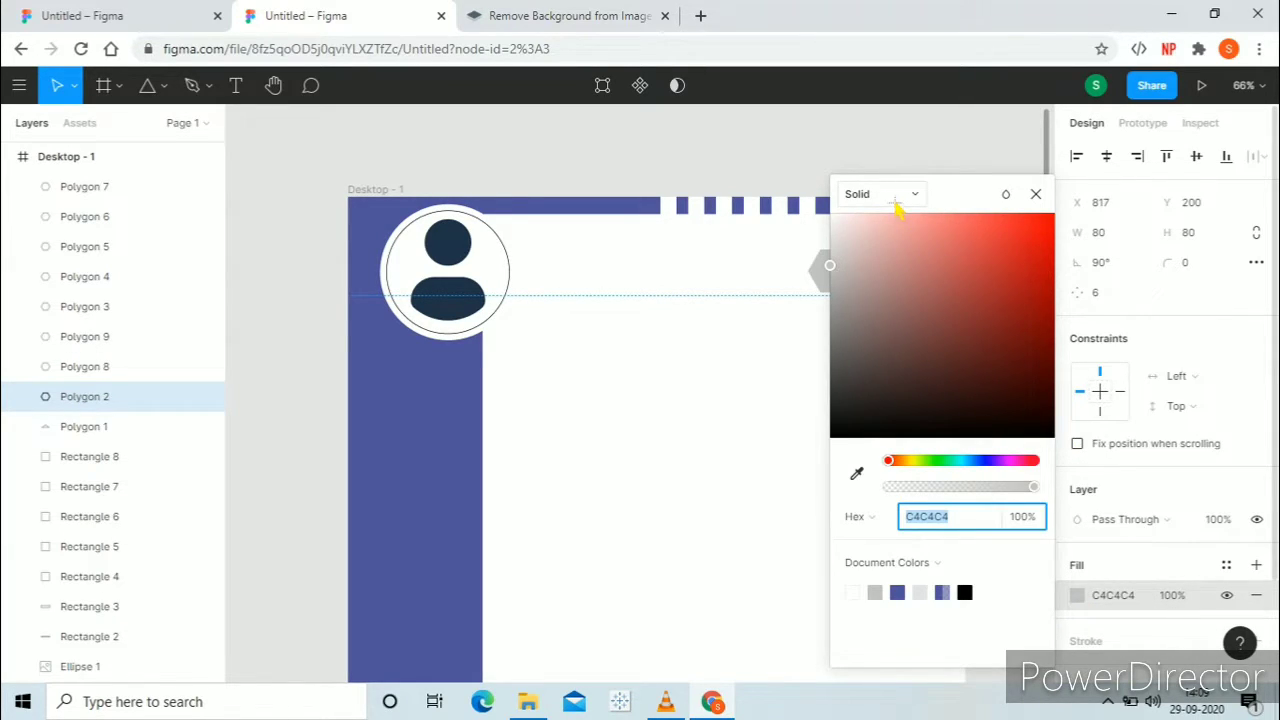
{"action": "left_click", "coordinate": [858, 194]}
{"action": "left_click", "coordinate": [886, 307]}
{"action": "left_click", "coordinate": [942, 330]}
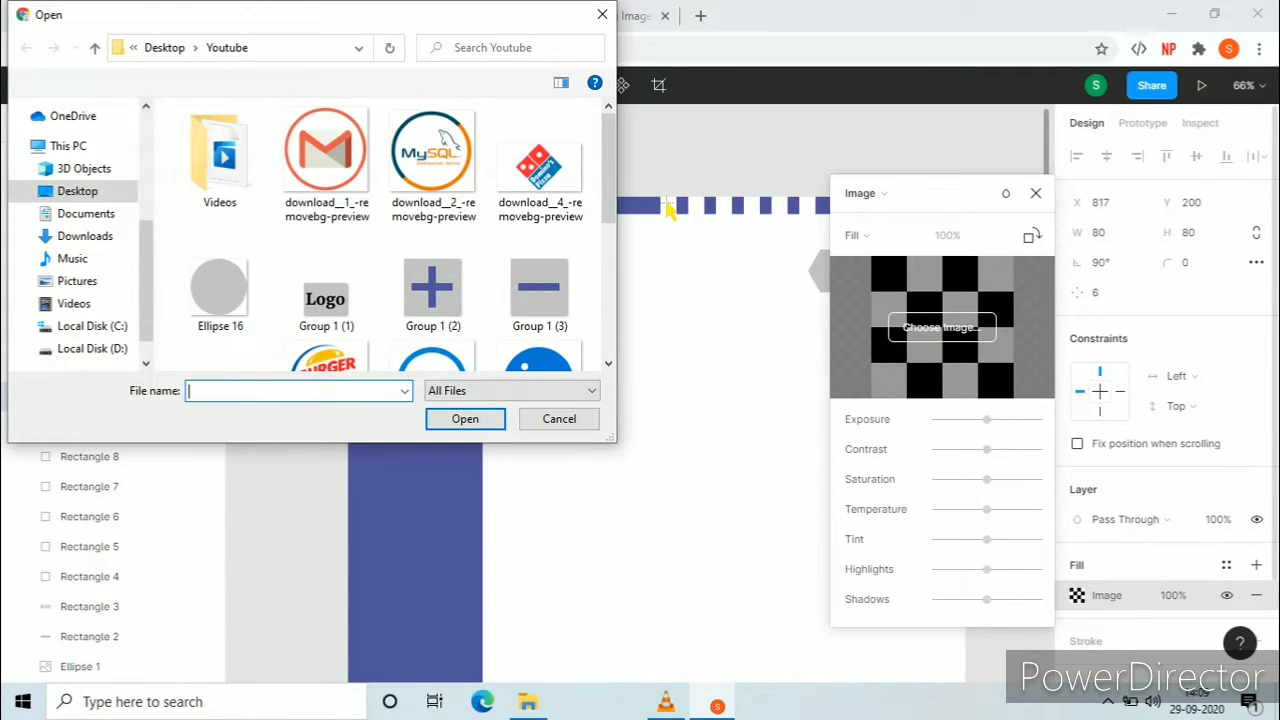
- Load the file icons8-tableau-software-240 from the Youtube folder as the hexagon's image fill
{"action": "scroll", "coordinate": [440, 300], "scroll_direction": "down", "scroll_amount": 3}
{"action": "scroll", "coordinate": [440, 300], "scroll_direction": "up", "scroll_amount": 4}
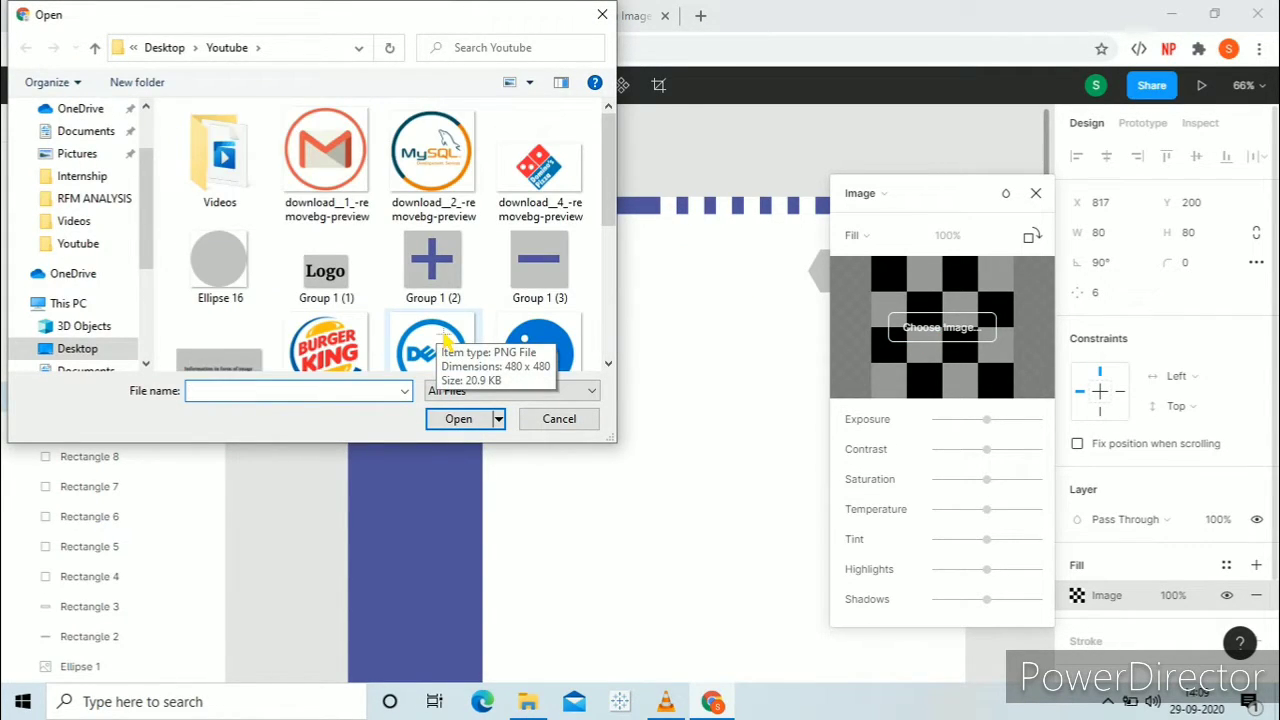
{"action": "scroll", "coordinate": [445, 340], "scroll_direction": "down", "scroll_amount": 1}
{"action": "scroll", "coordinate": [448, 300], "scroll_direction": "up", "scroll_amount": 2}
{"action": "scroll", "coordinate": [450, 263], "scroll_direction": "down", "scroll_amount": 3}
{"action": "scroll", "coordinate": [450, 263], "scroll_direction": "up", "scroll_amount": 3}
{"action": "scroll", "coordinate": [440, 270], "scroll_direction": "down", "scroll_amount": 2}
{"action": "left_click", "coordinate": [343, 281]}
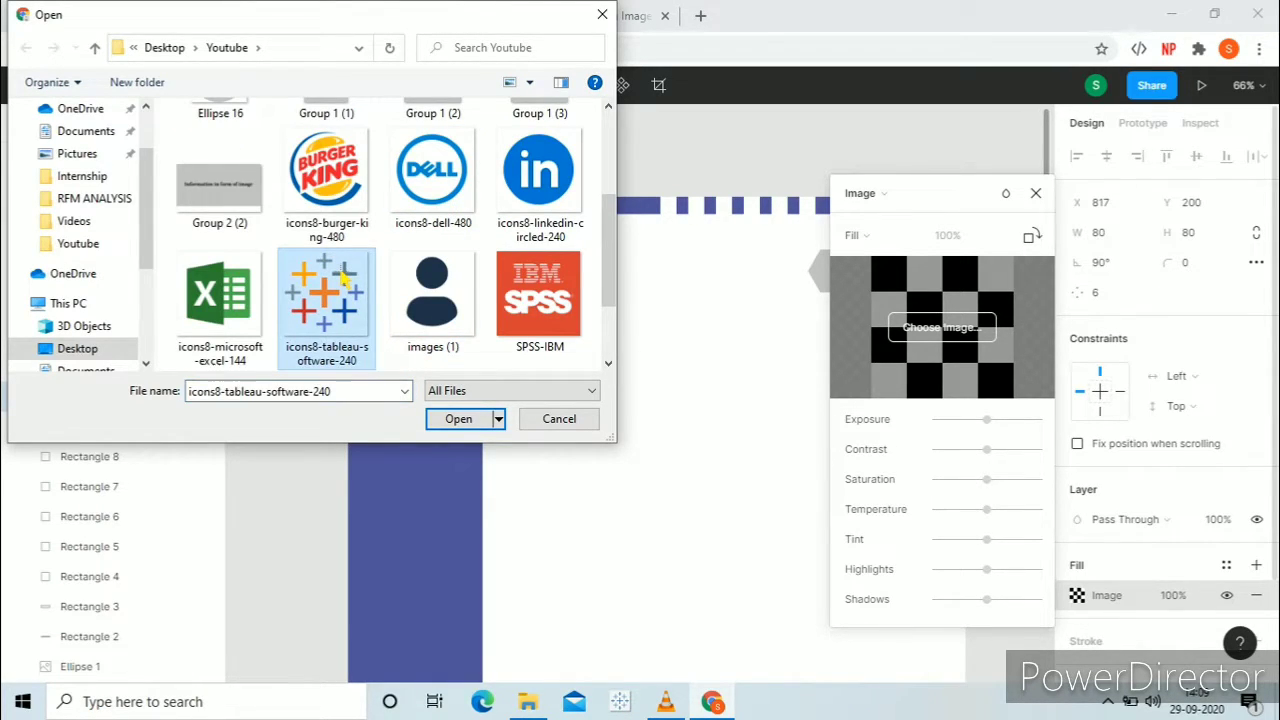
{"action": "double_click", "coordinate": [343, 281]}
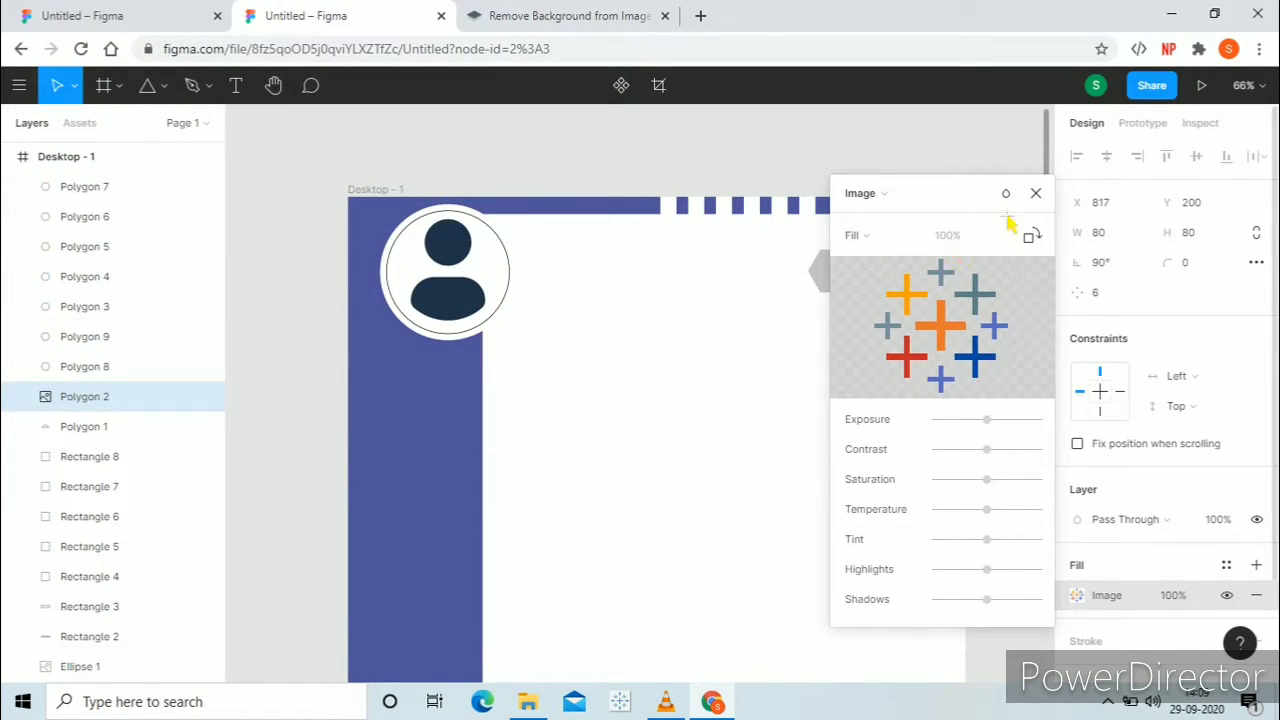
{"action": "left_click", "coordinate": [1035, 193]}
{"action": "left_click", "coordinate": [866, 418]}
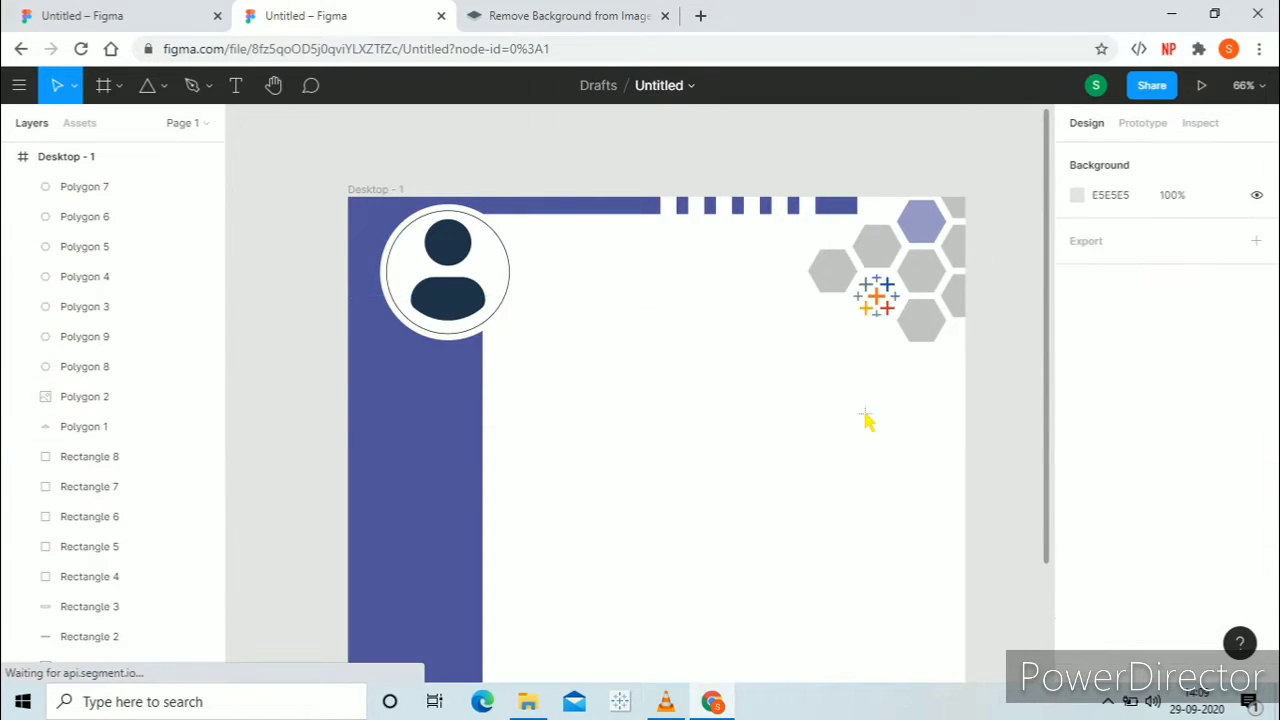
- Add a stroke around the hexagon with the Tableau logo
{"action": "left_click", "coordinate": [882, 316]}
{"action": "scroll", "coordinate": [1160, 535], "scroll_direction": "down", "scroll_amount": 2}
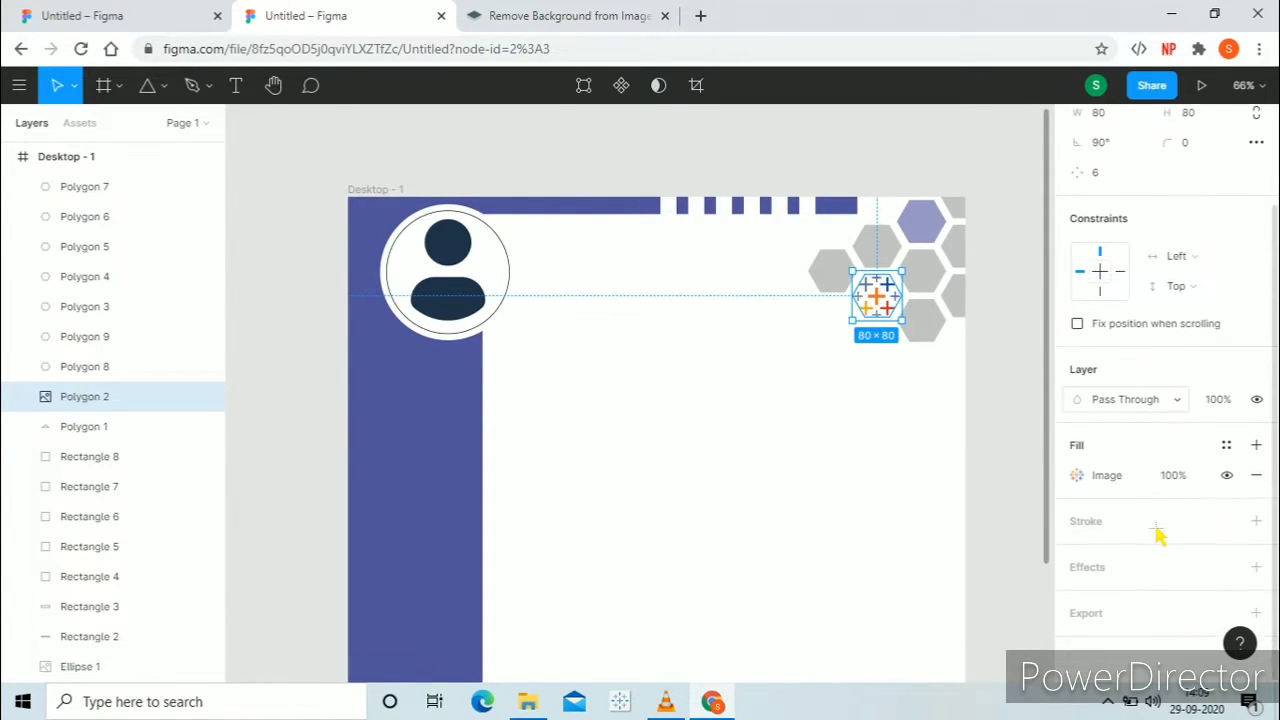
{"action": "left_click", "coordinate": [1256, 520]}
{"action": "left_click", "coordinate": [837, 523]}
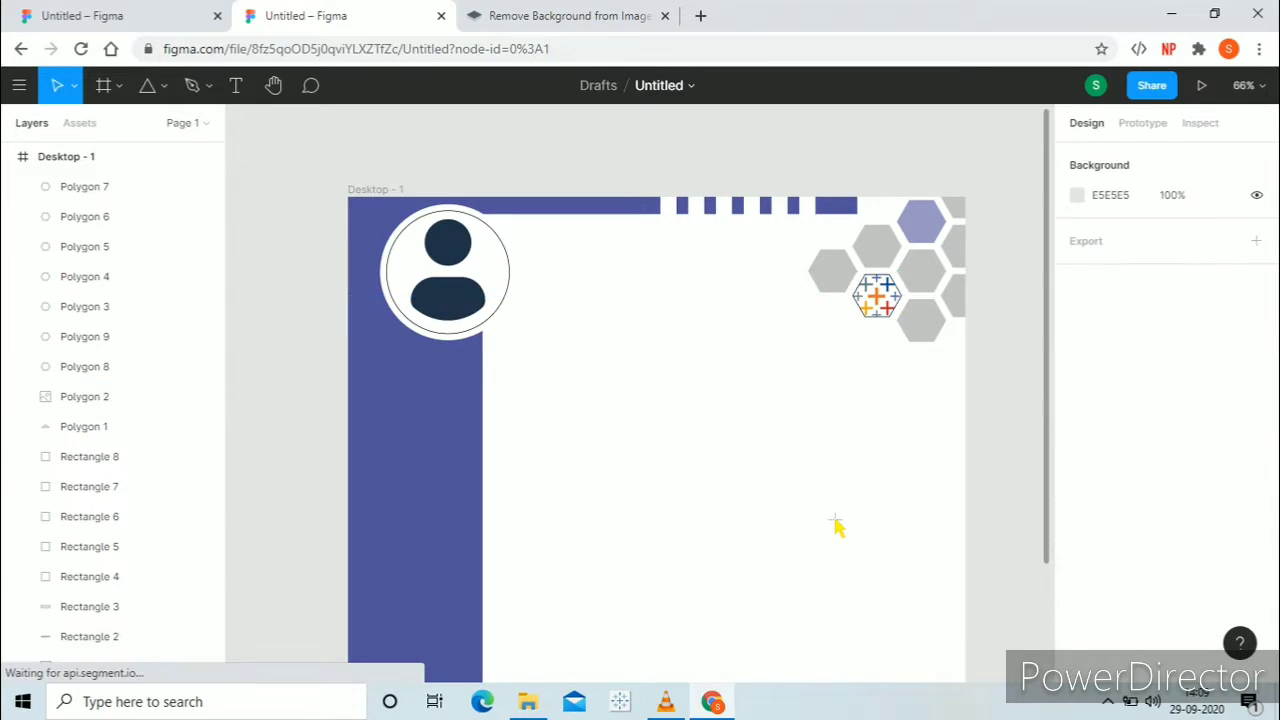
- Check the reference design's heading, then draw a text box about 366 × 64 to the right of the profile picture
{"action": "left_click", "coordinate": [140, 15]}
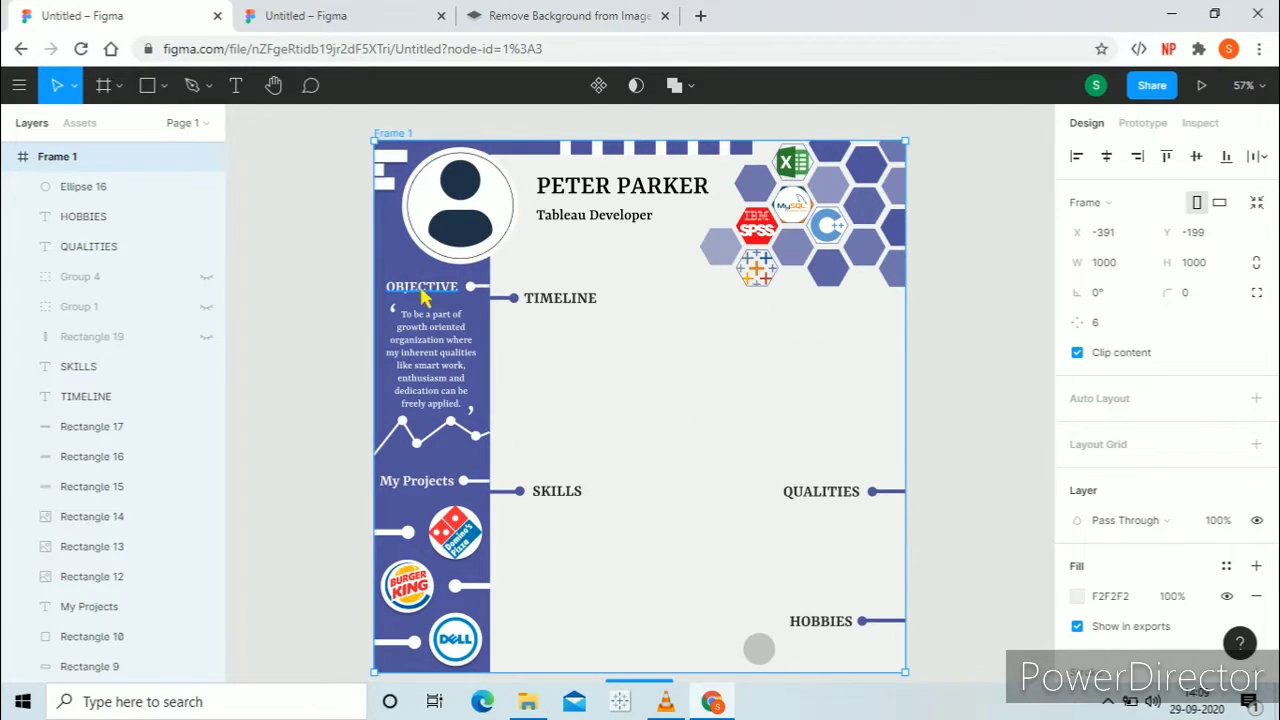
{"action": "left_click", "coordinate": [302, 15]}
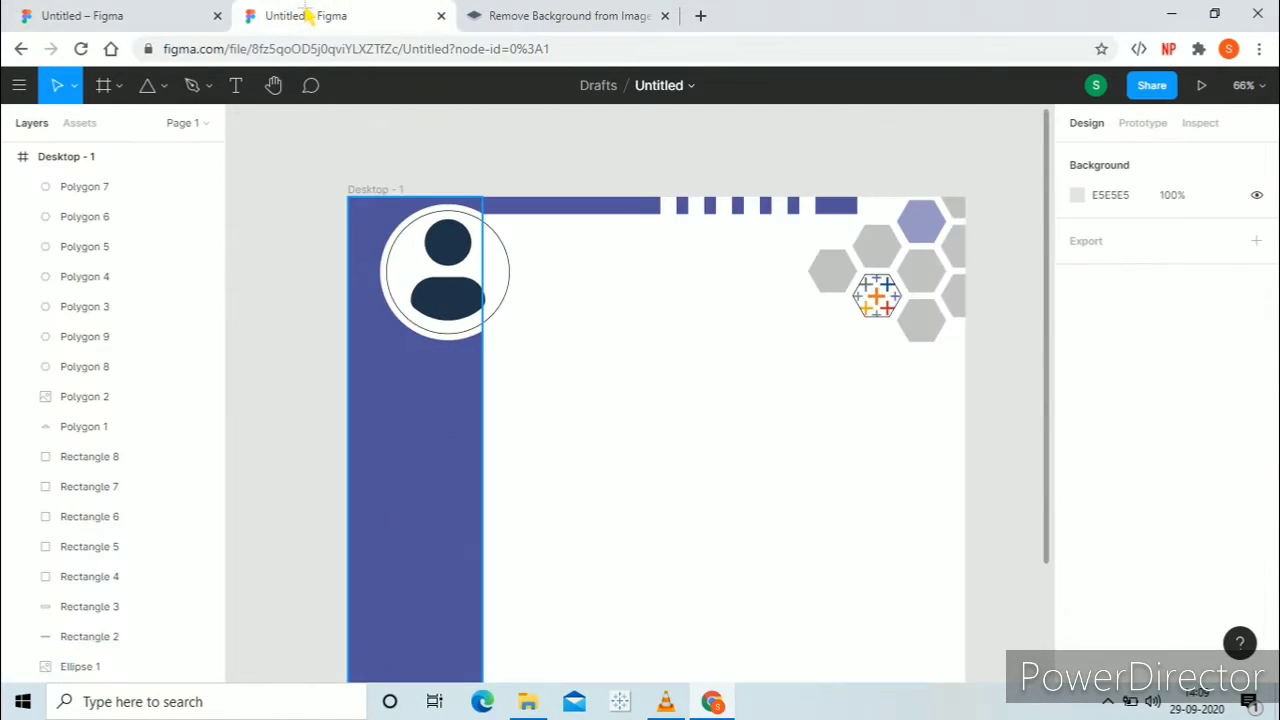
{"action": "left_click", "coordinate": [238, 88]}
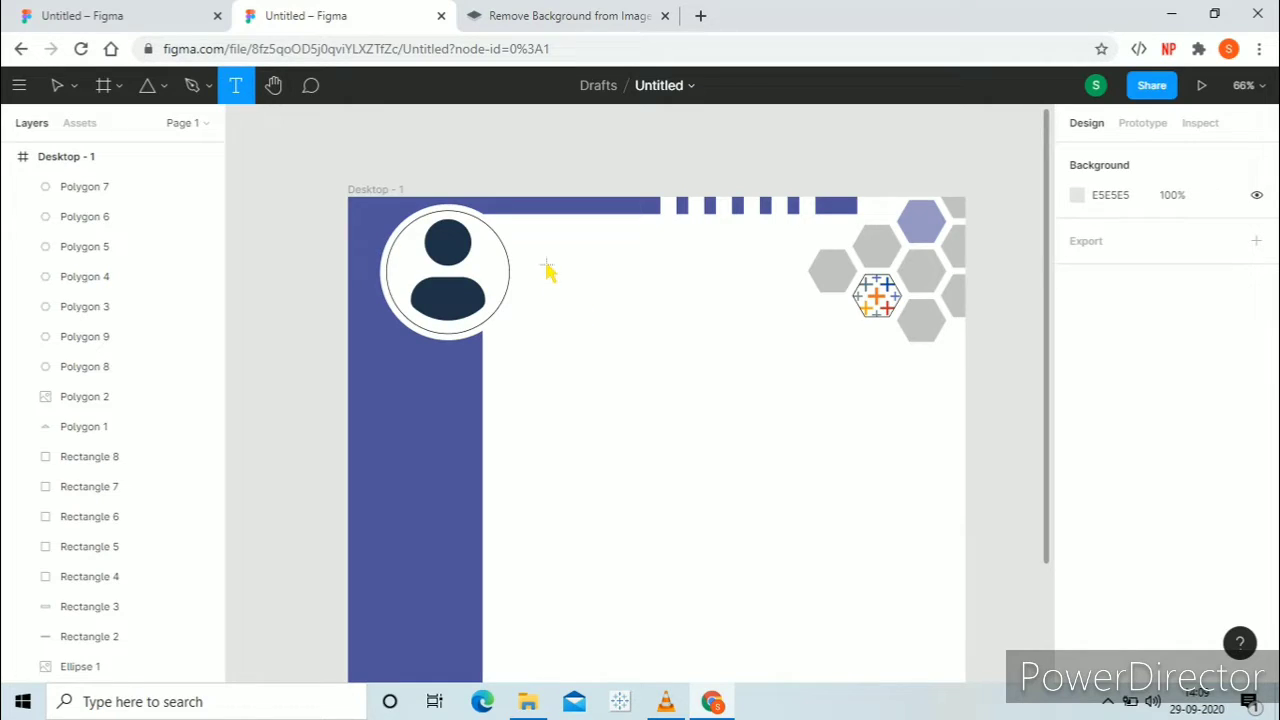
{"action": "left_click_drag", "start_coordinate": [525, 243], "coordinate": [754, 283]}
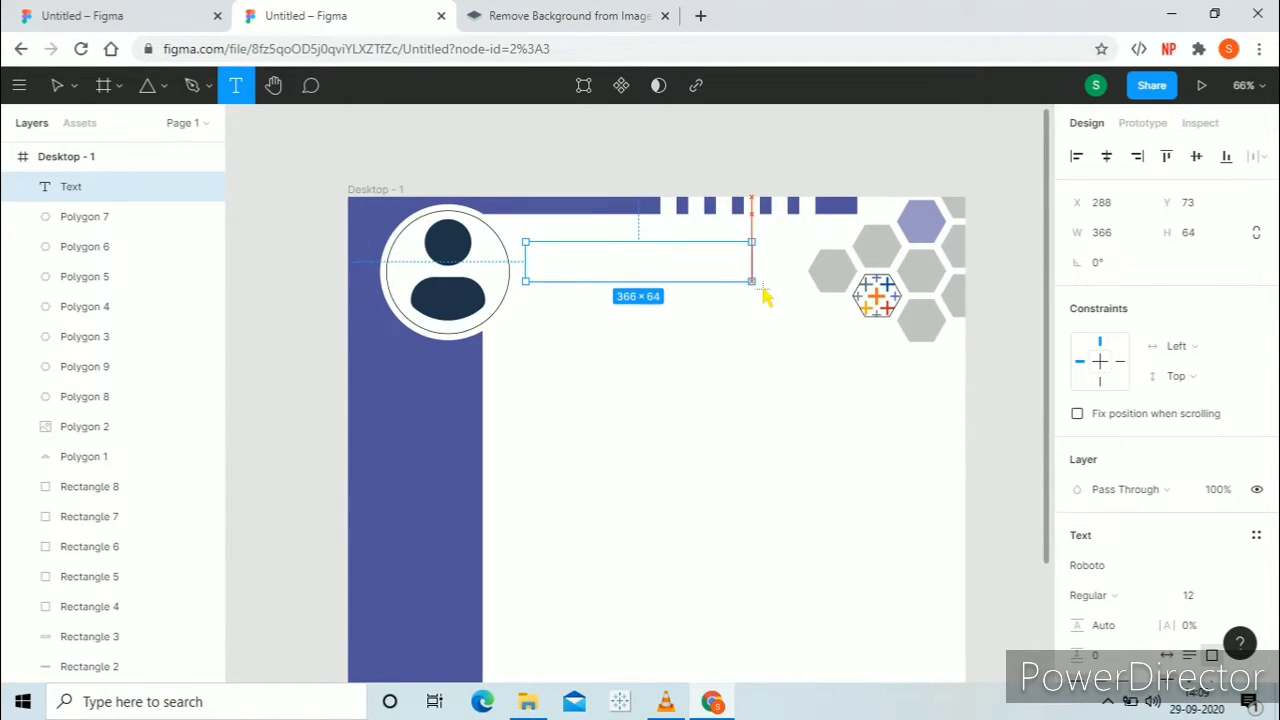
{"action": "key", "text": "Escape"}
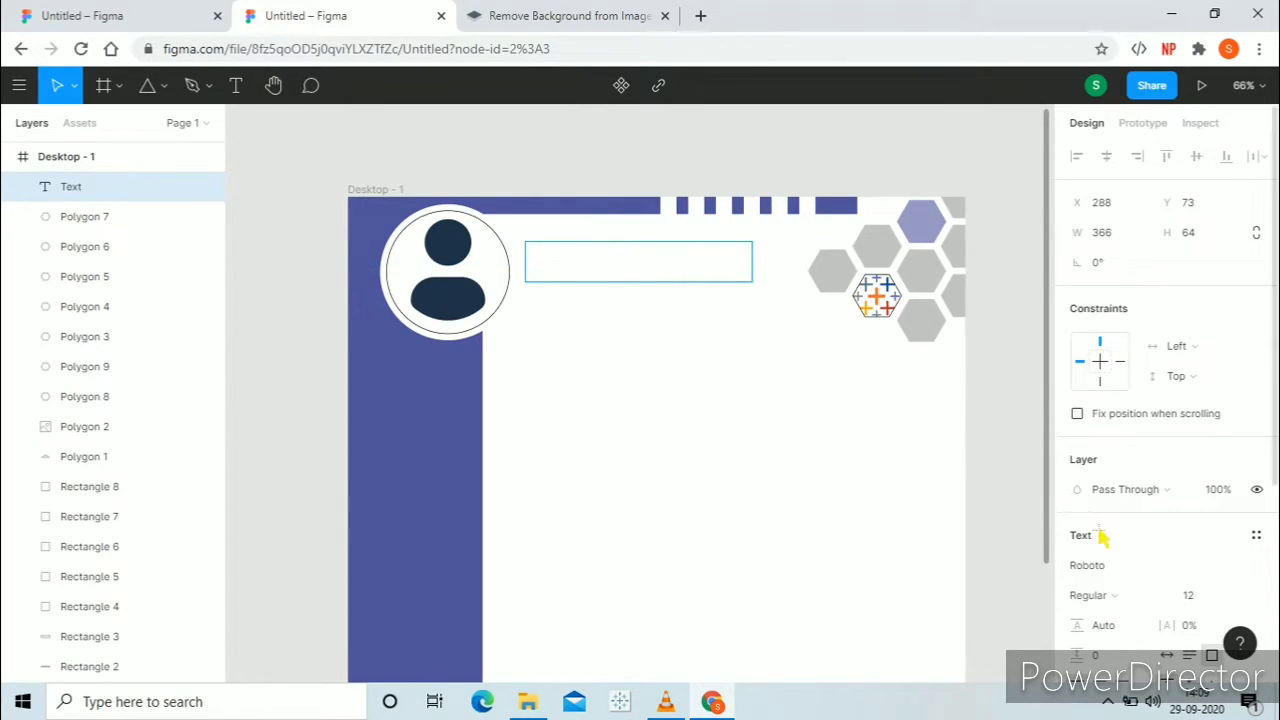
- Set the font size of the empty heading text box to 24
{"action": "scroll", "coordinate": [1157, 634], "scroll_direction": "down", "scroll_amount": 3}
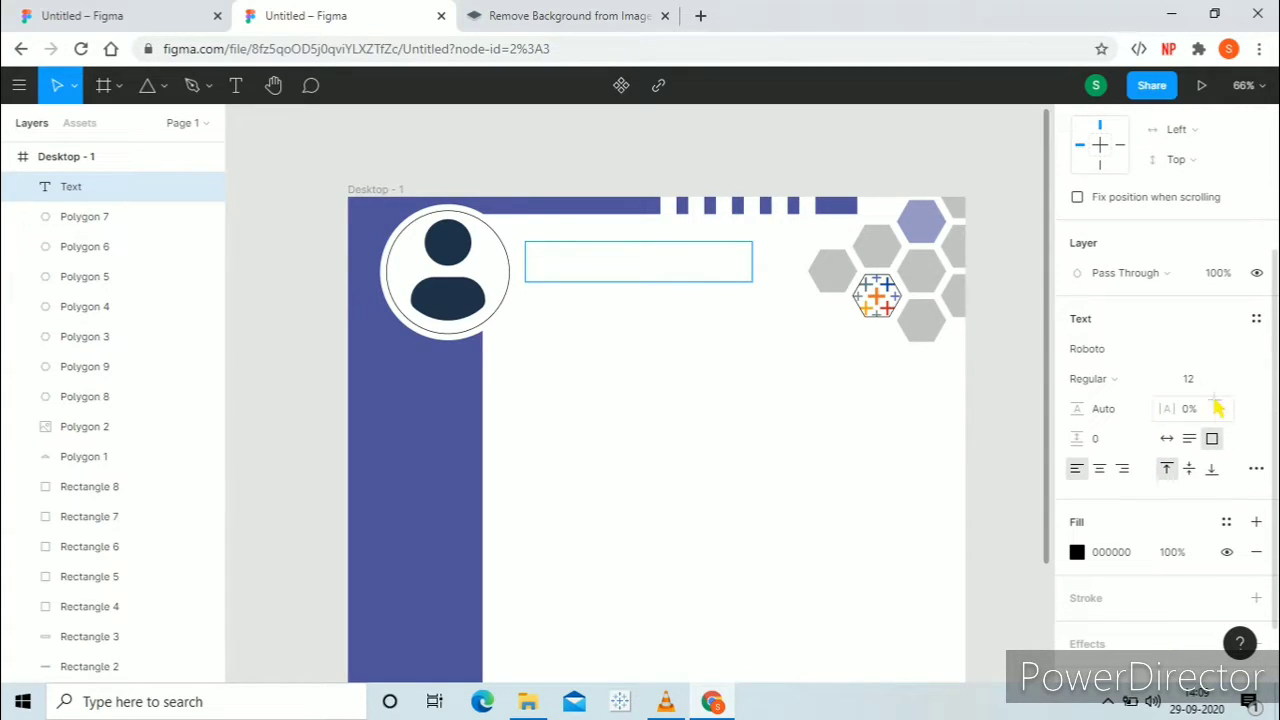
{"action": "left_click", "coordinate": [1239, 382]}
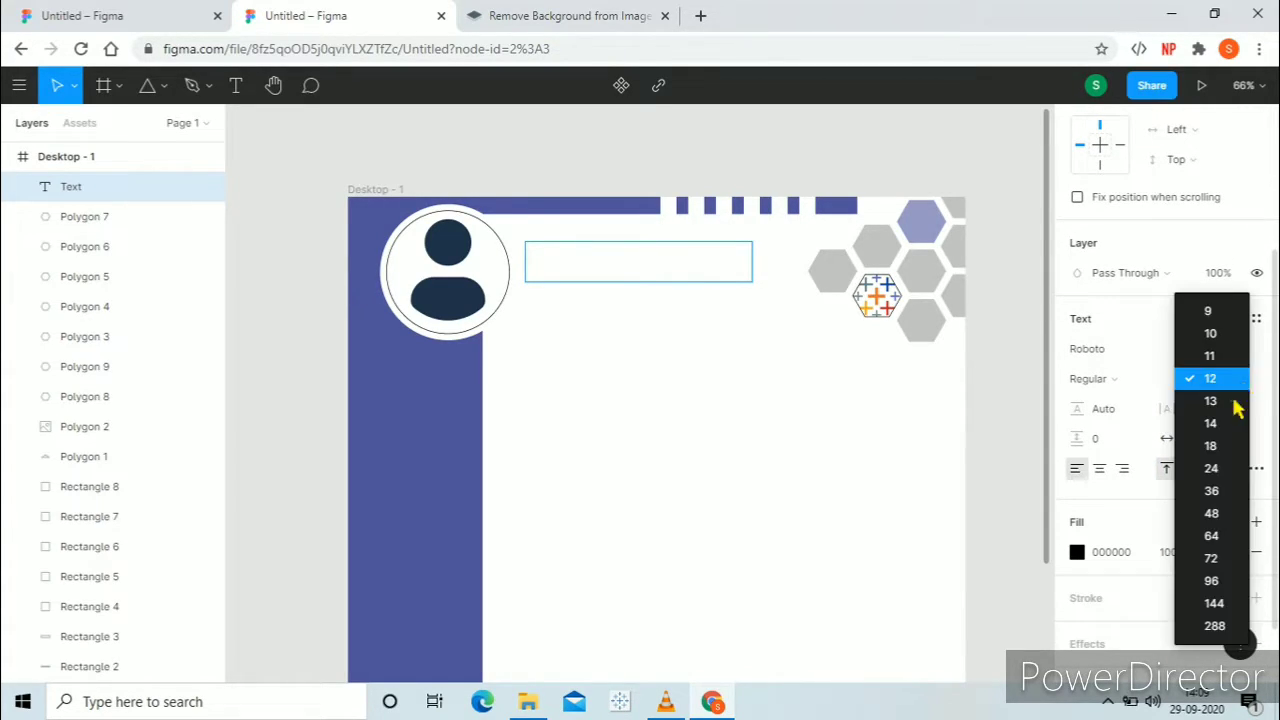
{"action": "left_click", "coordinate": [1230, 468]}
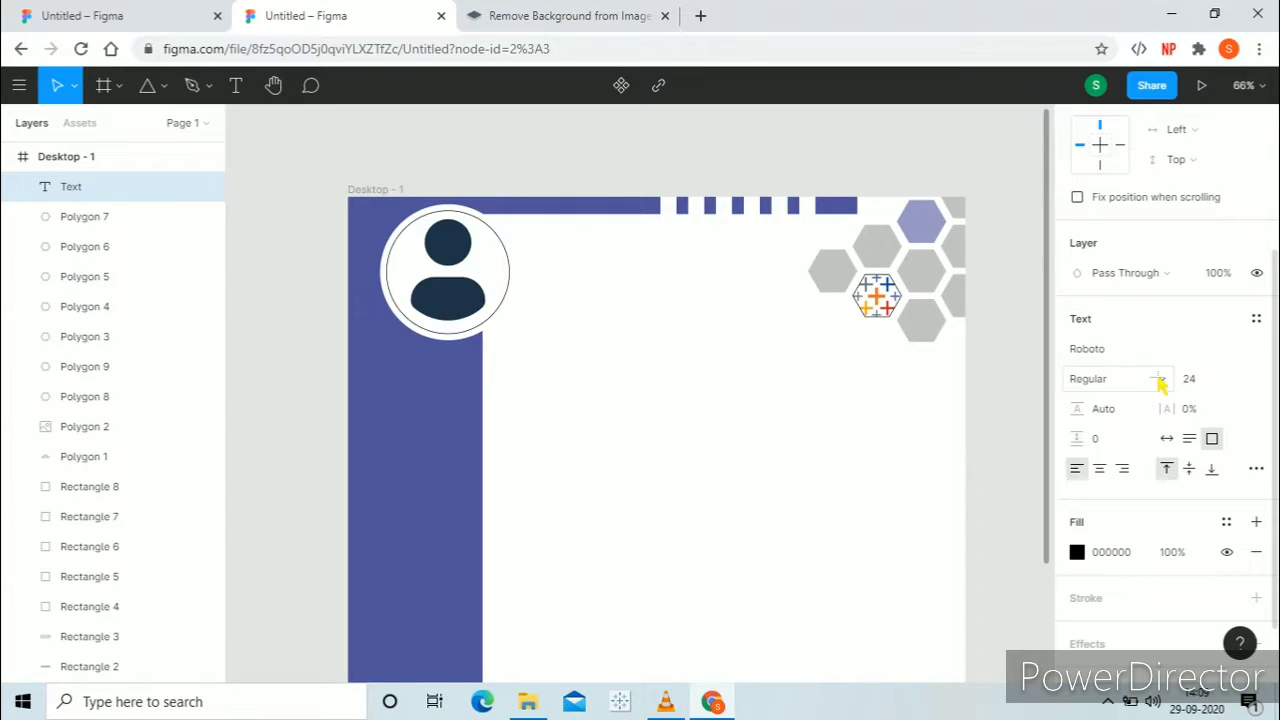
{"action": "left_click", "coordinate": [1160, 383]}
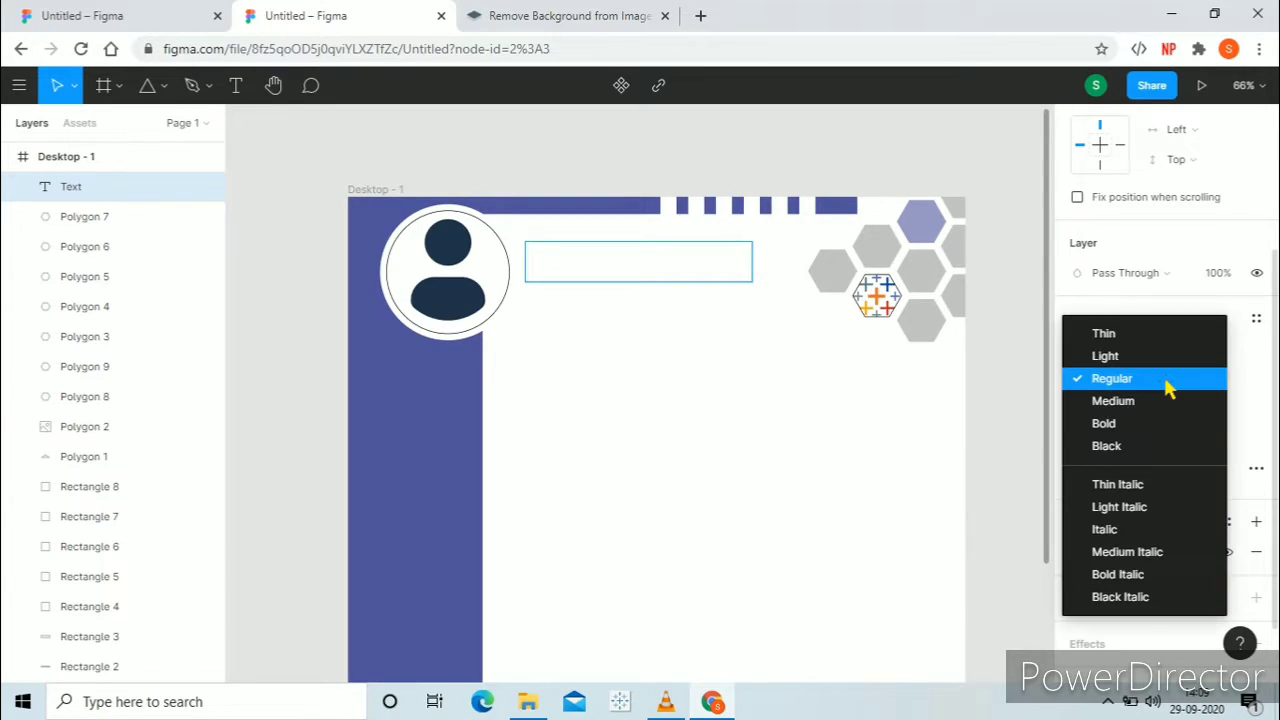
{"action": "left_click", "coordinate": [1118, 310]}
- Check the font of the name heading in the reference design, then set the new text box's font to Rasa
{"action": "left_click", "coordinate": [200, 16]}
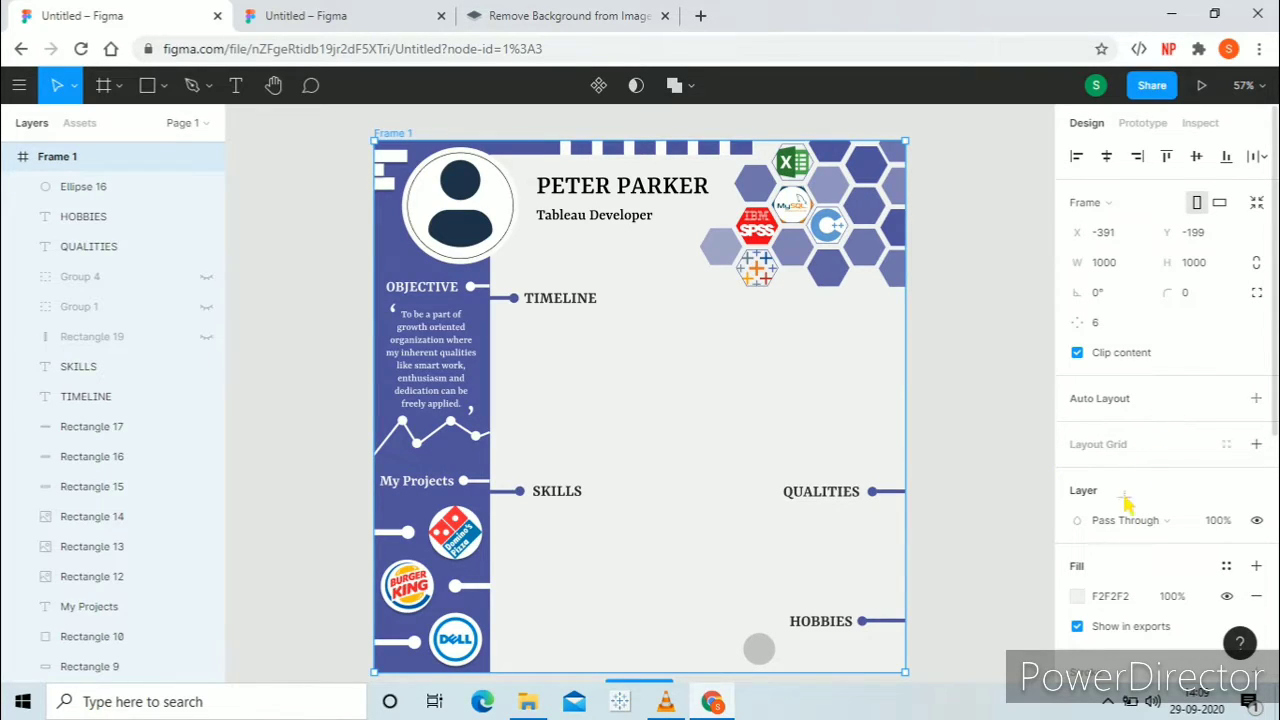
{"action": "left_click", "coordinate": [632, 193]}
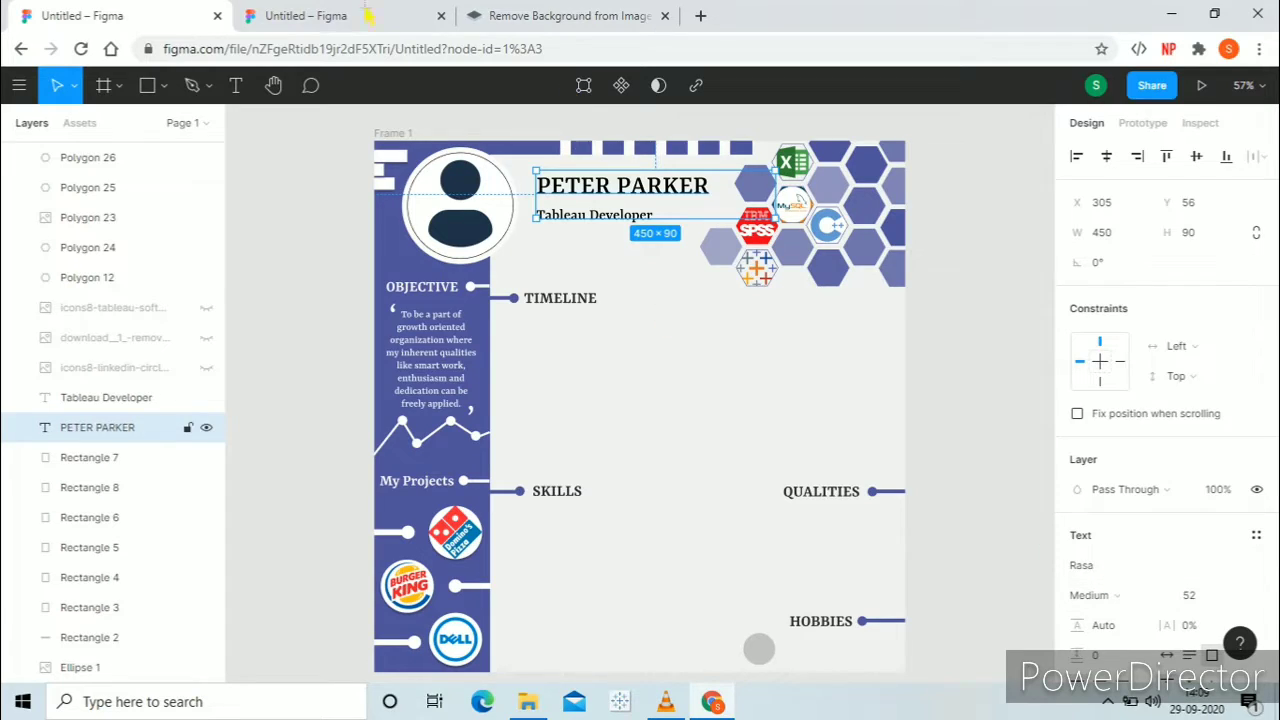
{"action": "left_click", "coordinate": [330, 16]}
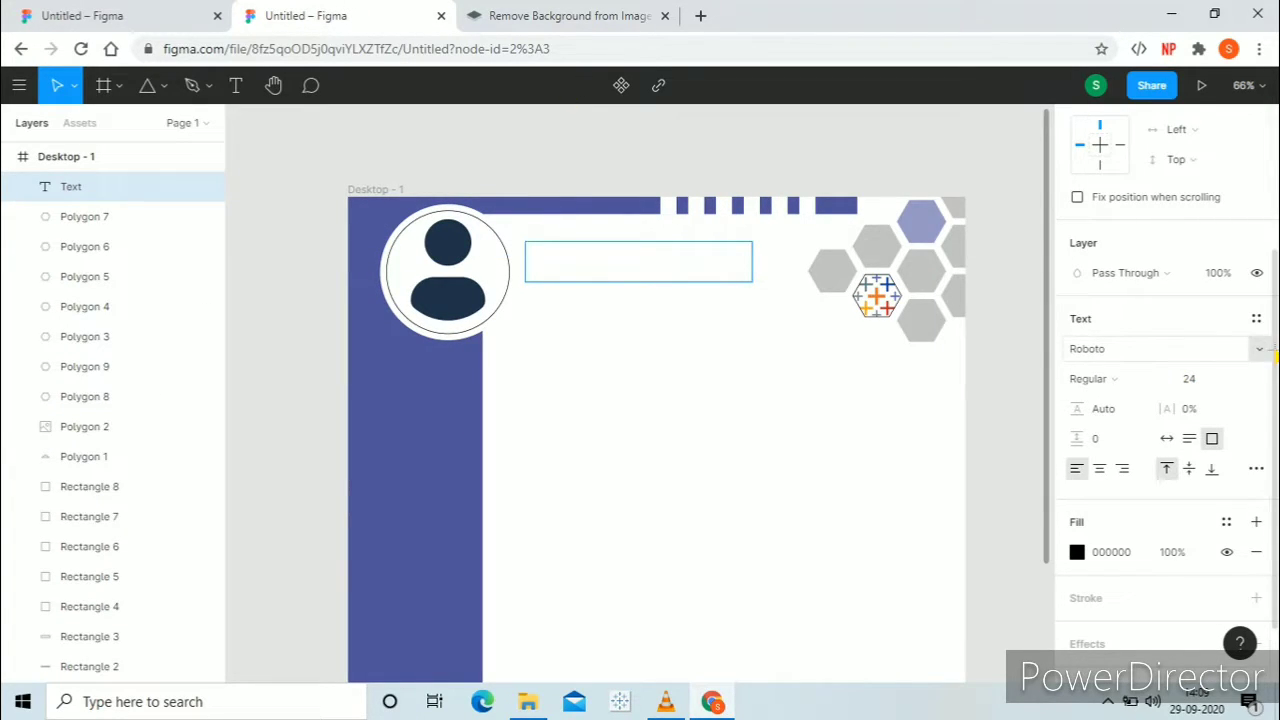
{"action": "left_click", "coordinate": [1272, 350]}
{"action": "scroll", "coordinate": [1200, 337], "scroll_direction": "up", "scroll_amount": 8}
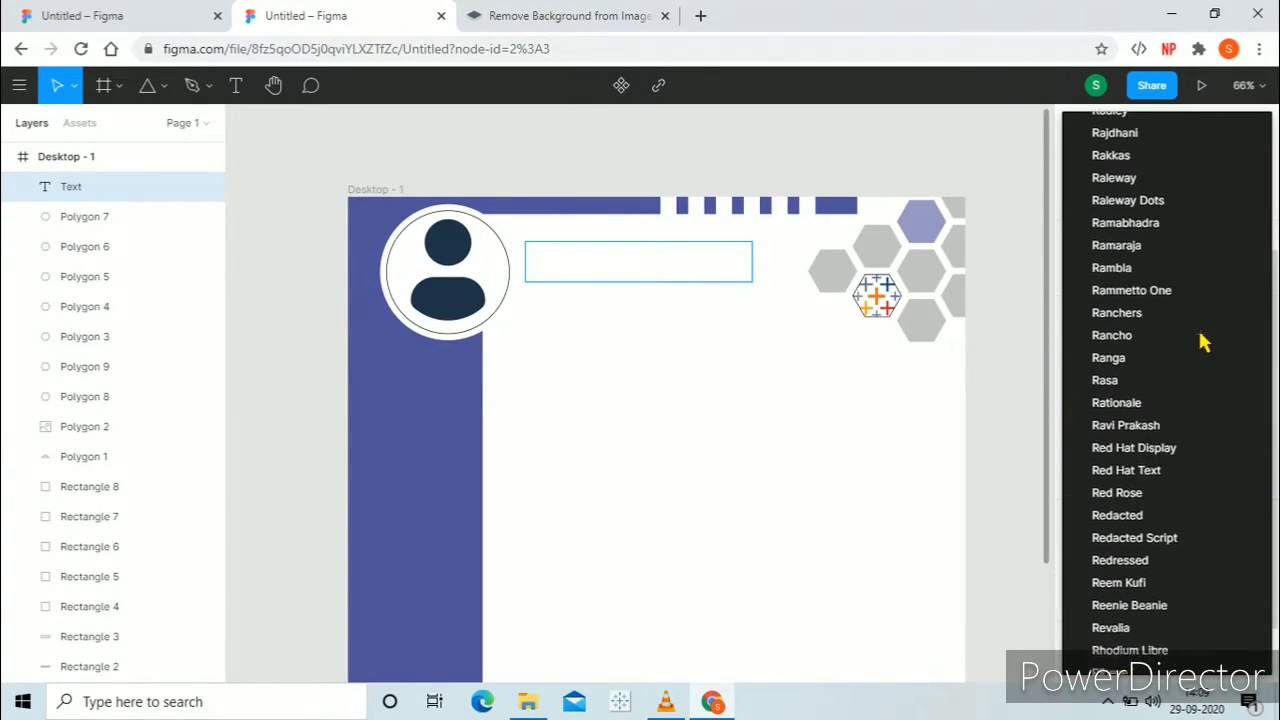
{"action": "left_click", "coordinate": [1129, 400]}
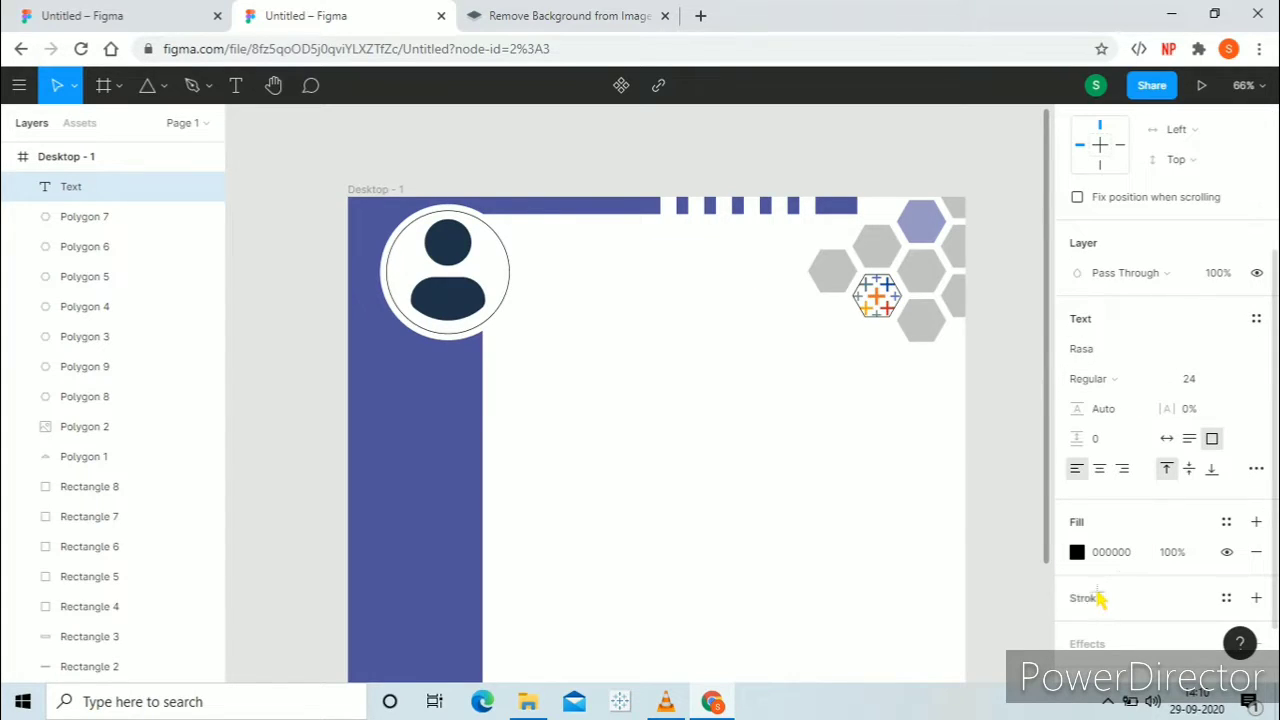
- Enter the person's full name in capitals as the heading and format it at size 48 with Medium weight
{"action": "type", "text": "Pa"}
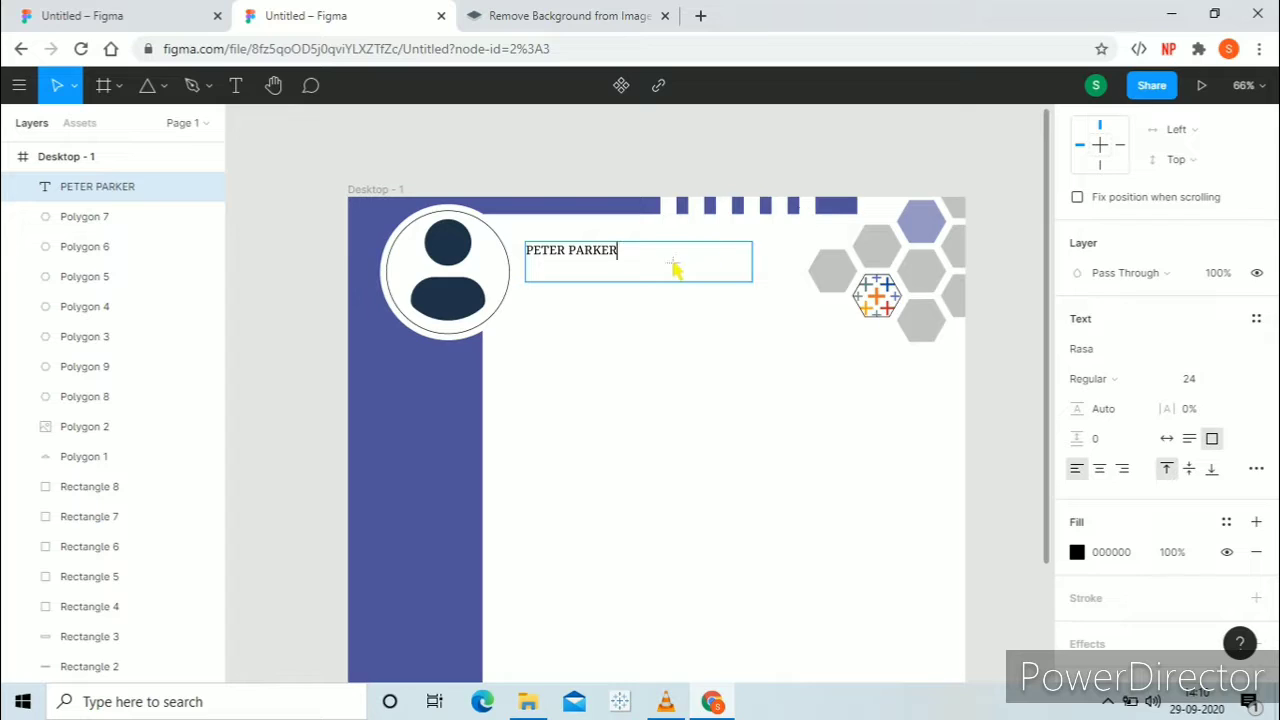
{"action": "key", "text": "ctrl+a"}
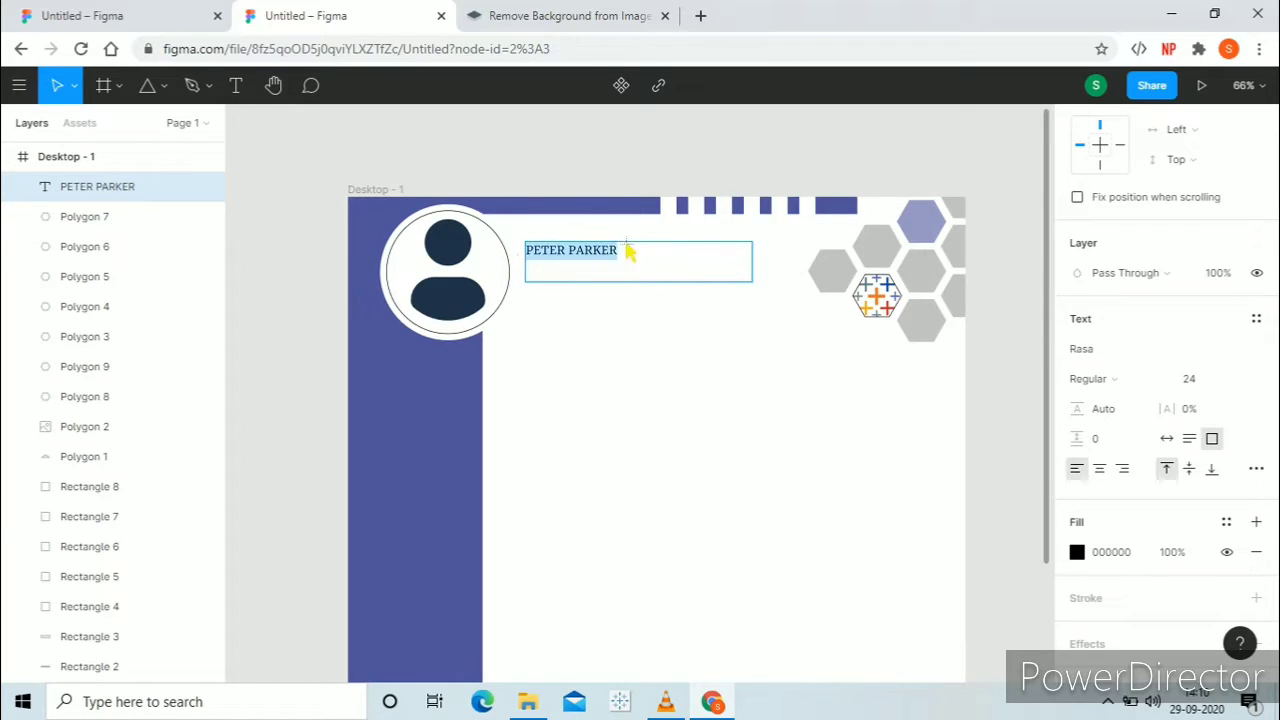
{"action": "left_click", "coordinate": [1240, 388]}
{"action": "left_click", "coordinate": [1212, 425]}
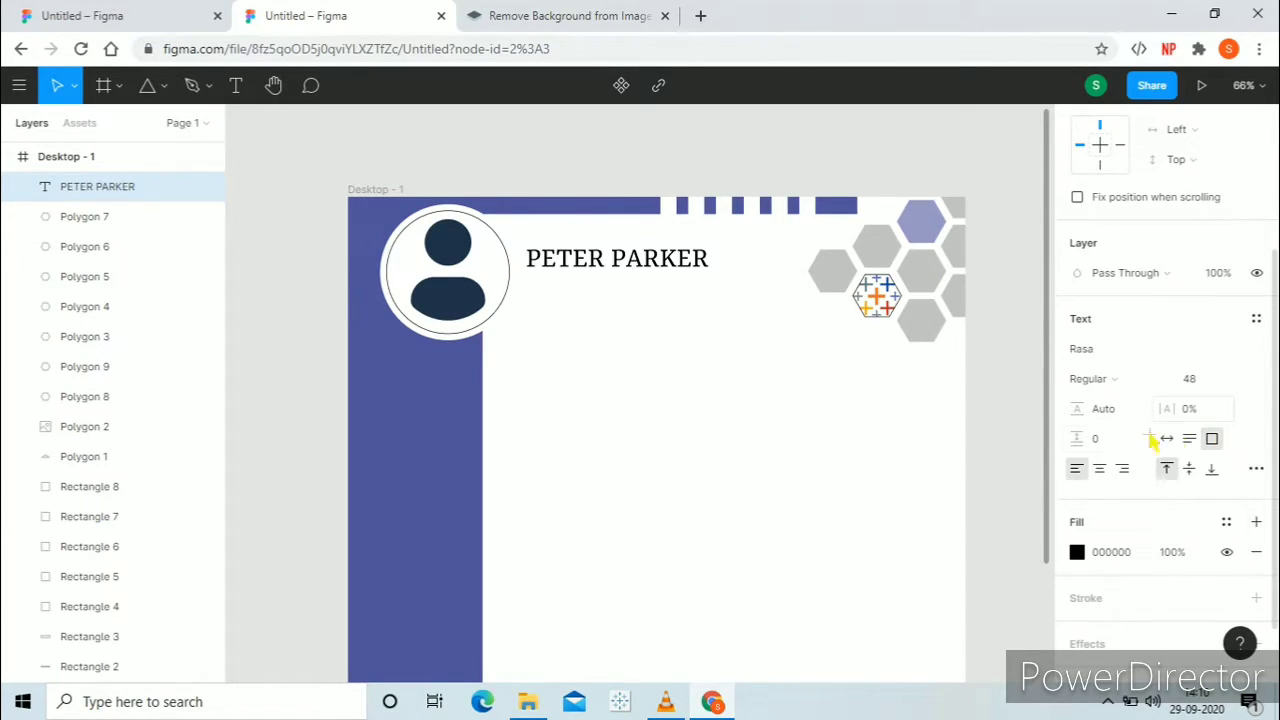
{"action": "left_click", "coordinate": [1118, 381]}
{"action": "left_click", "coordinate": [1122, 410]}
{"action": "key", "text": "Escape"}
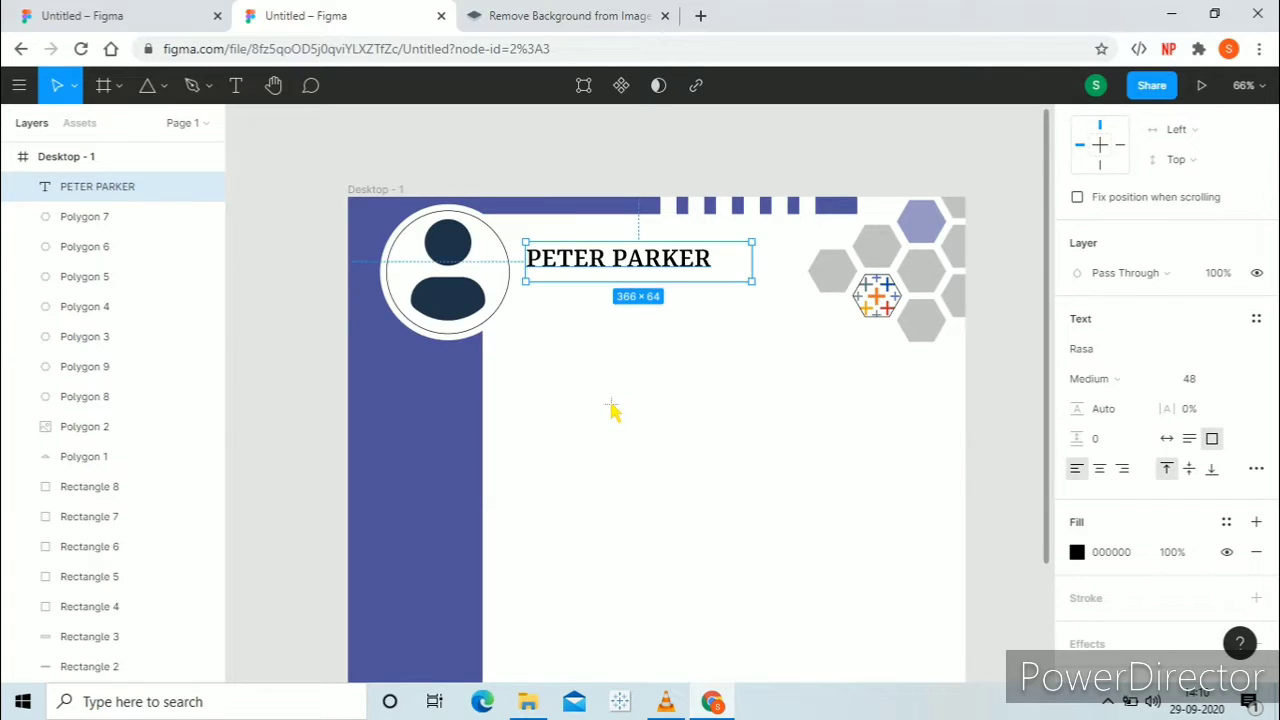
{"action": "left_click", "coordinate": [609, 460]}
{"action": "scroll", "coordinate": [609, 460], "scroll_direction": "down", "scroll_amount": 1}
{"action": "scroll", "coordinate": [609, 460], "scroll_direction": "up", "scroll_amount": 2}
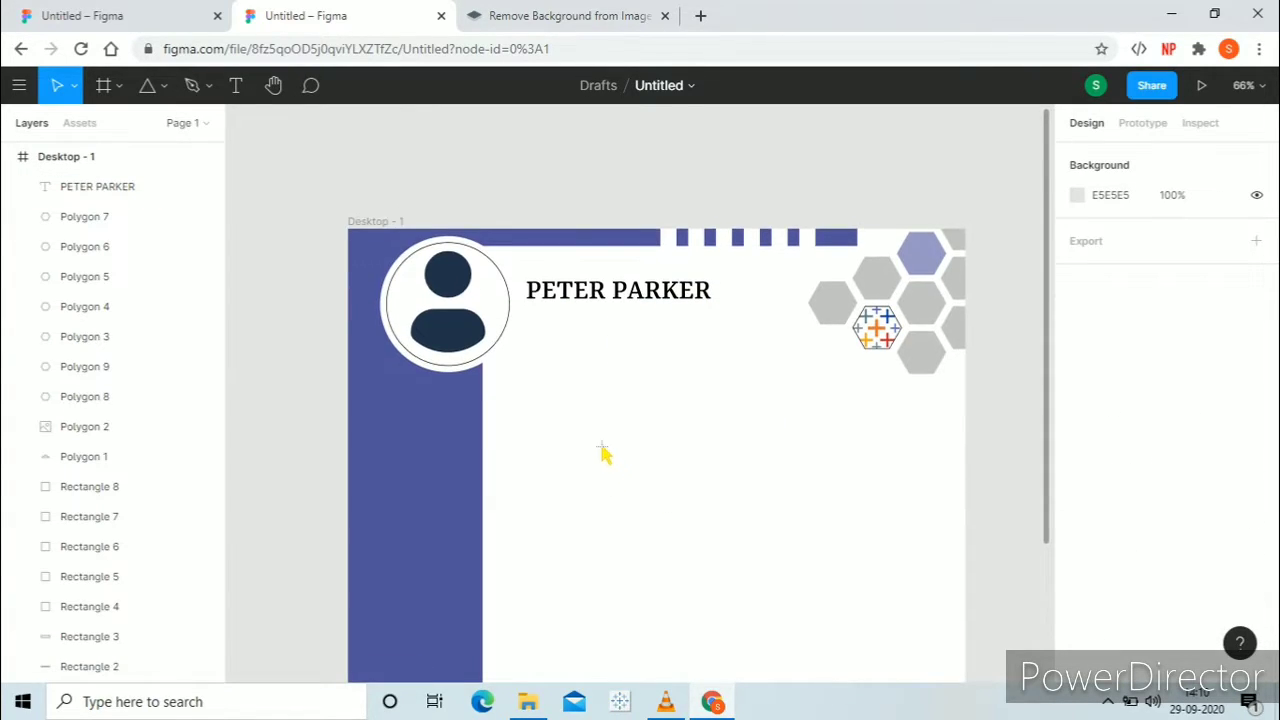
- Check the reference's sidebar heading bars, then draw a rectangle about 71 × 13 at the sidebar's right edge below the profile picture
{"action": "left_click", "coordinate": [124, 16]}
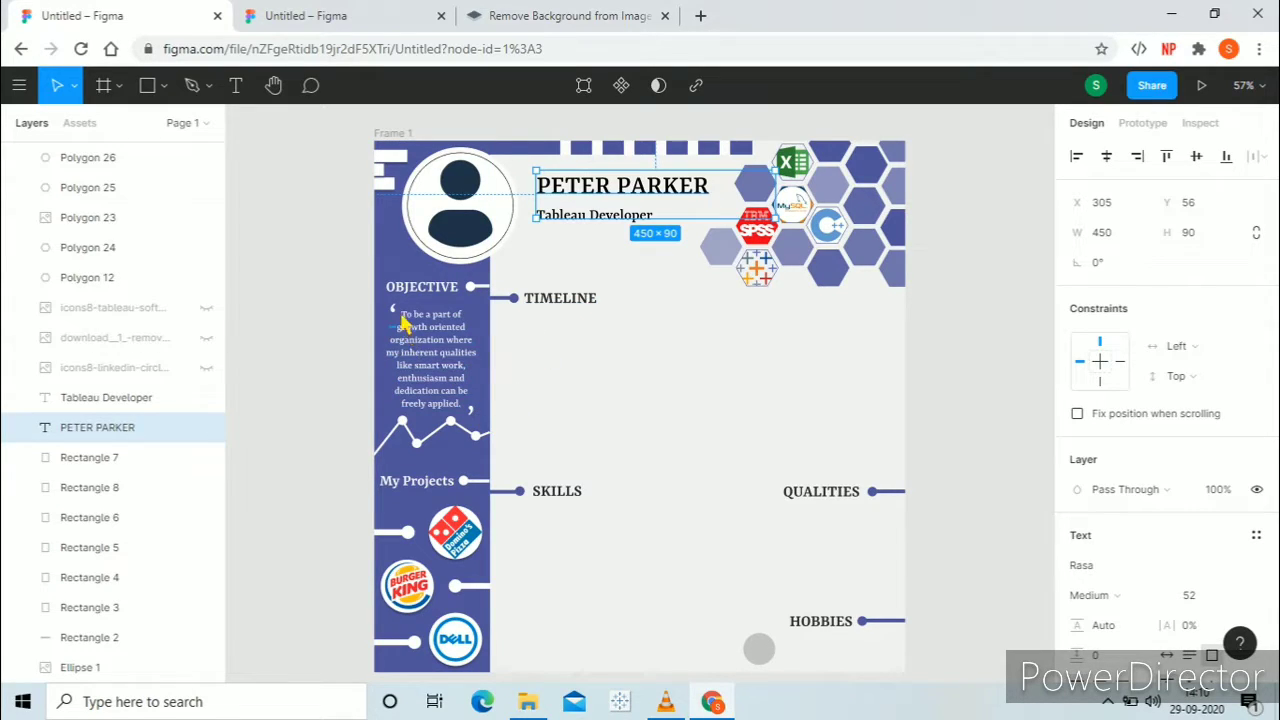
{"action": "scroll", "coordinate": [643, 508], "scroll_direction": "down", "scroll_amount": 3}
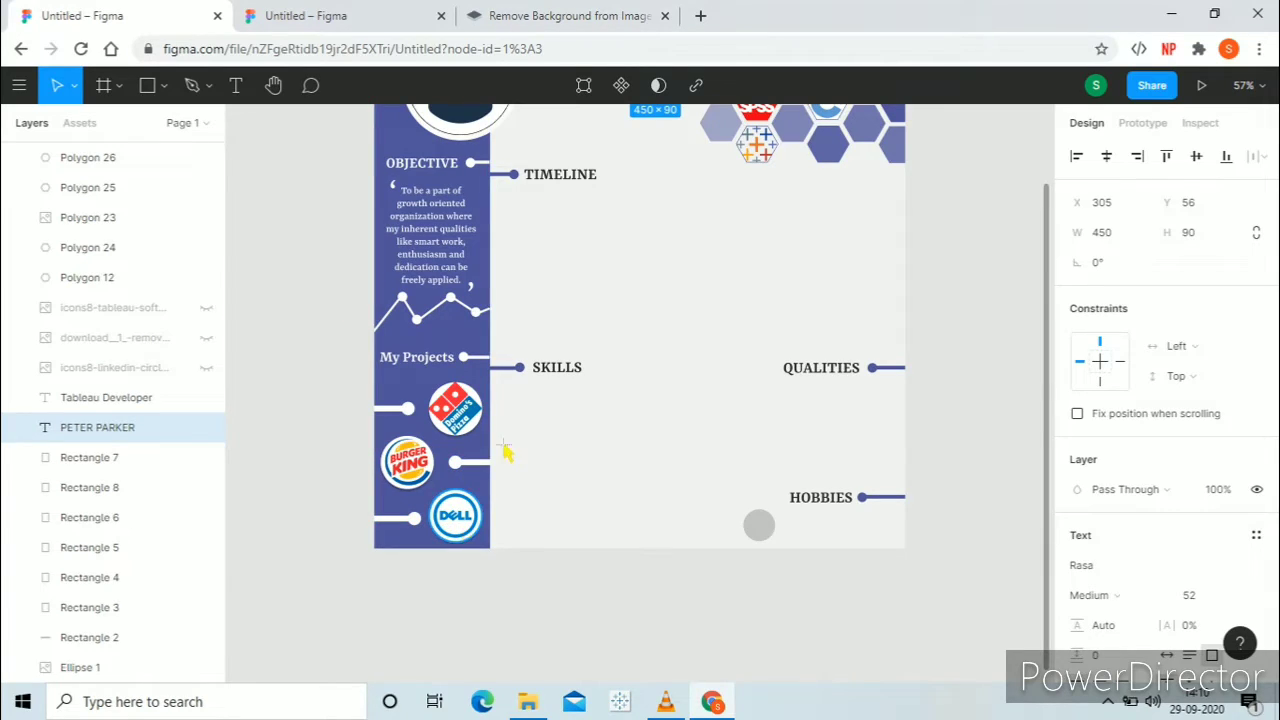
{"action": "scroll", "coordinate": [567, 390], "scroll_direction": "up", "scroll_amount": 4}
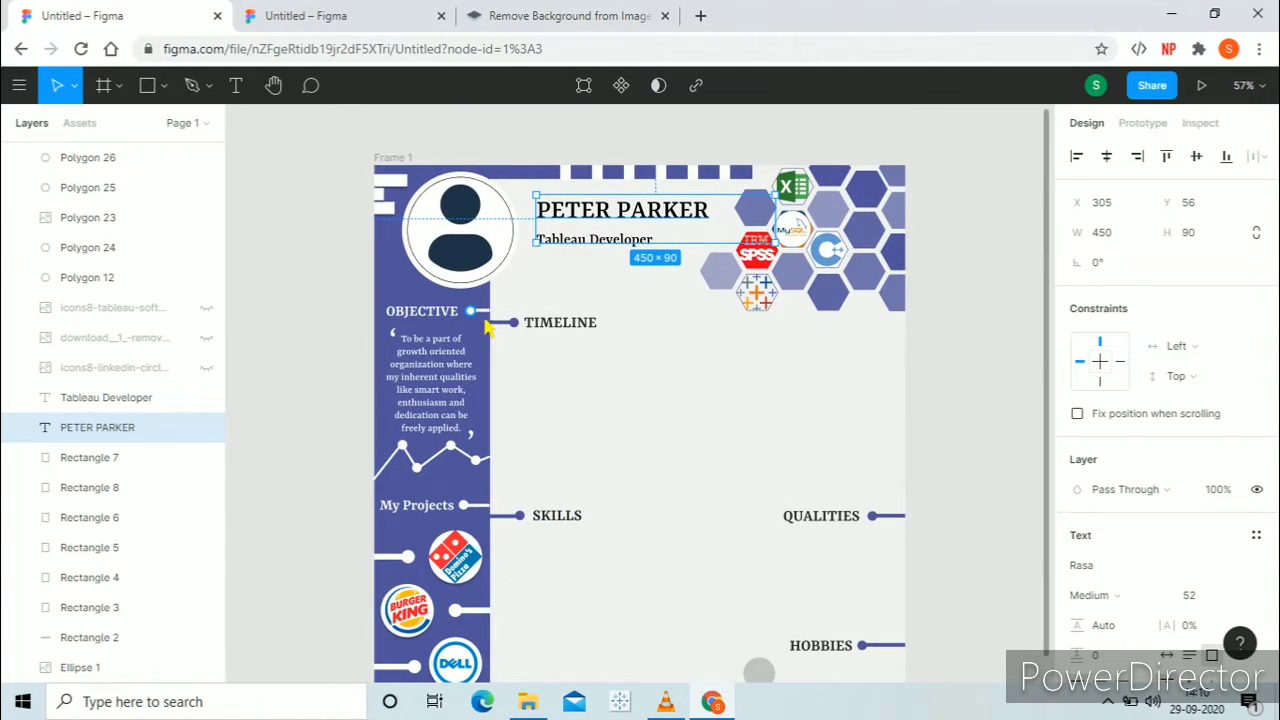
{"action": "key", "text": "ctrl+Tab"}
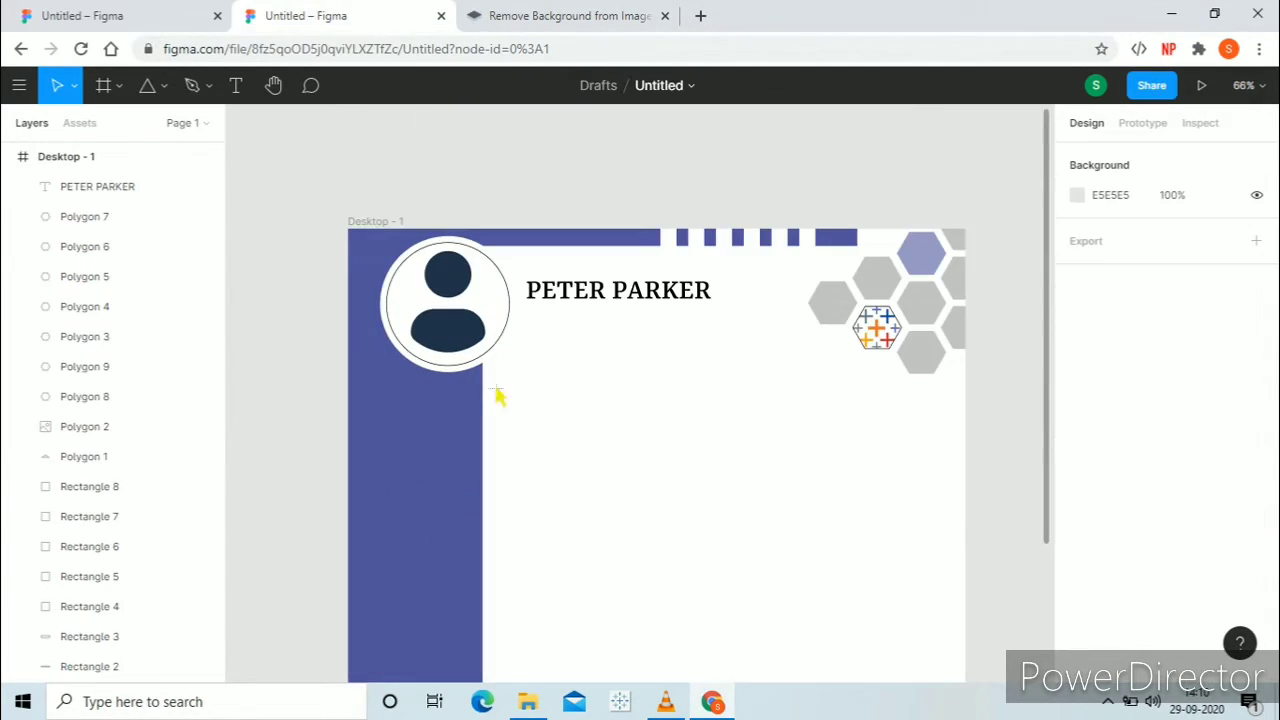
{"action": "left_click", "coordinate": [164, 87]}
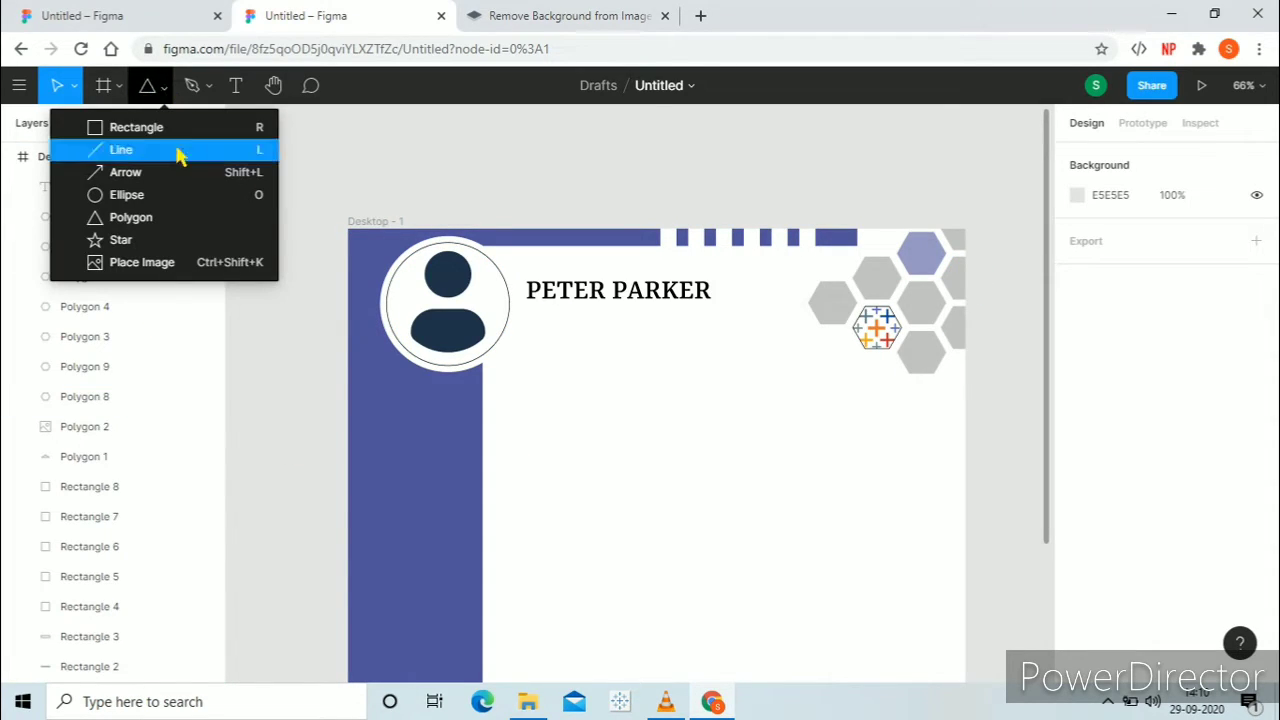
{"action": "left_click", "coordinate": [140, 128]}
{"action": "left_click_drag", "start_coordinate": [438, 410], "coordinate": [488, 426]}
{"action": "left_click", "coordinate": [555, 468]}
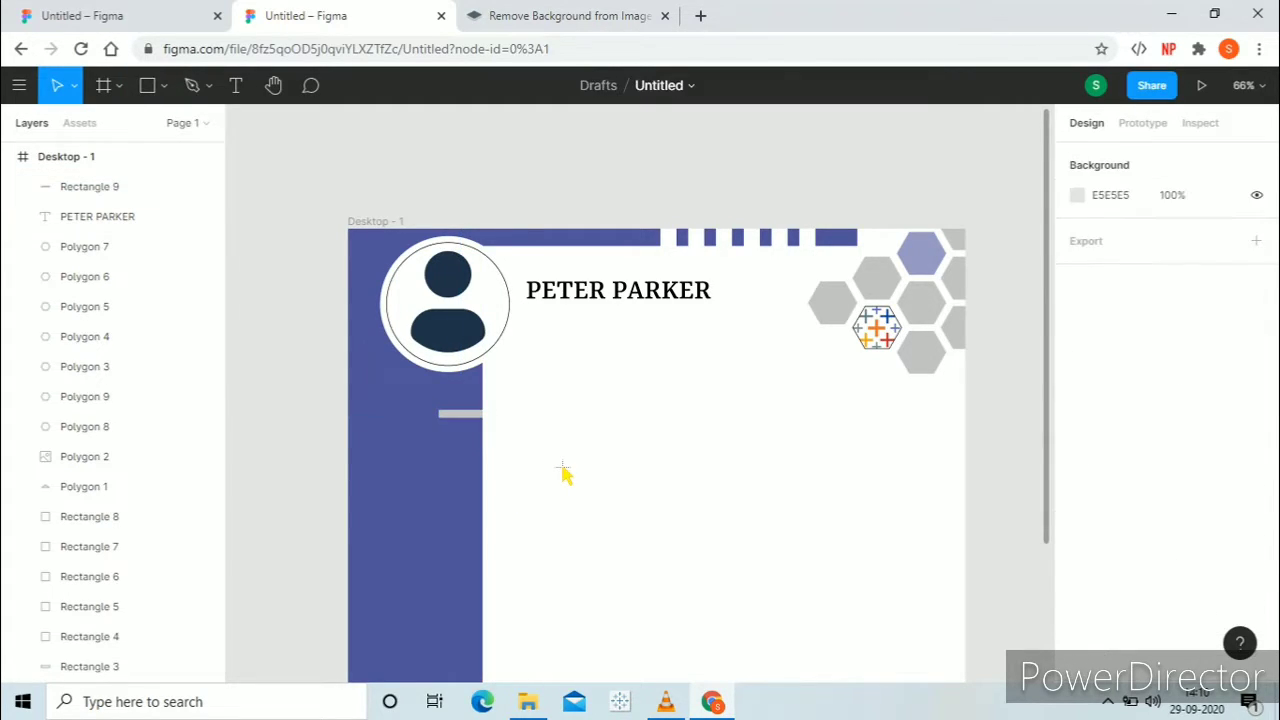
- Set the fill of the small bar at the sidebar's right edge to FFFFFF
{"action": "left_click", "coordinate": [480, 426]}
{"action": "left_click", "coordinate": [1118, 574]}
{"action": "type", "text": "FFFFFF"}
{"action": "key", "text": "Return"}
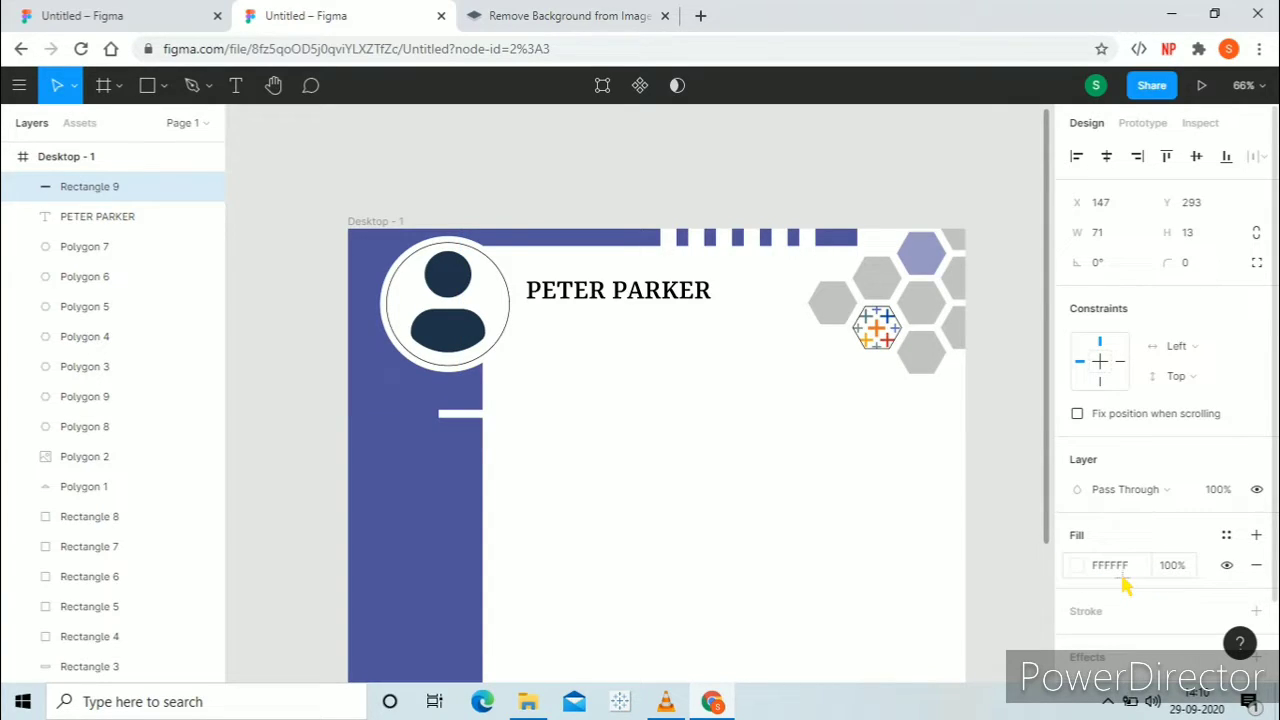
- Draw an ellipse to the right of the sidebar and make it a 20 × 20 circle with constrained proportions
{"action": "left_click", "coordinate": [166, 85]}
{"action": "left_click", "coordinate": [150, 199]}
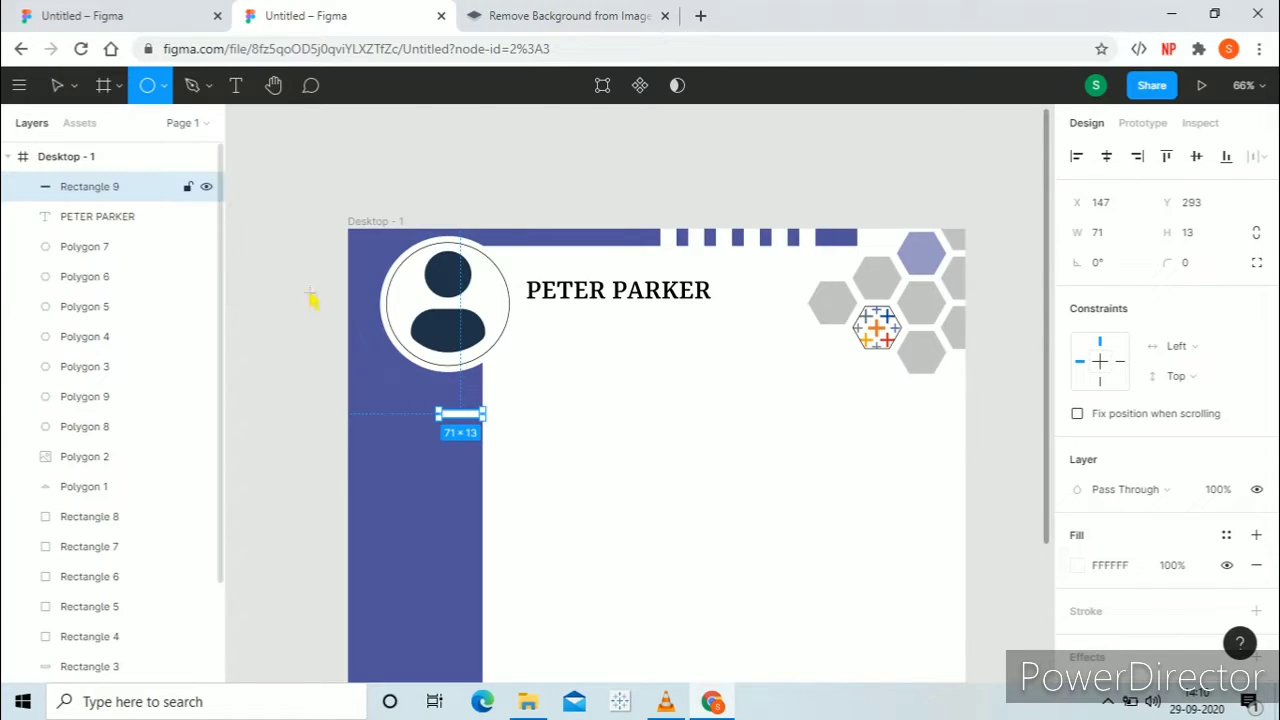
{"action": "left_click_drag", "start_coordinate": [571, 412], "coordinate": [655, 486]}
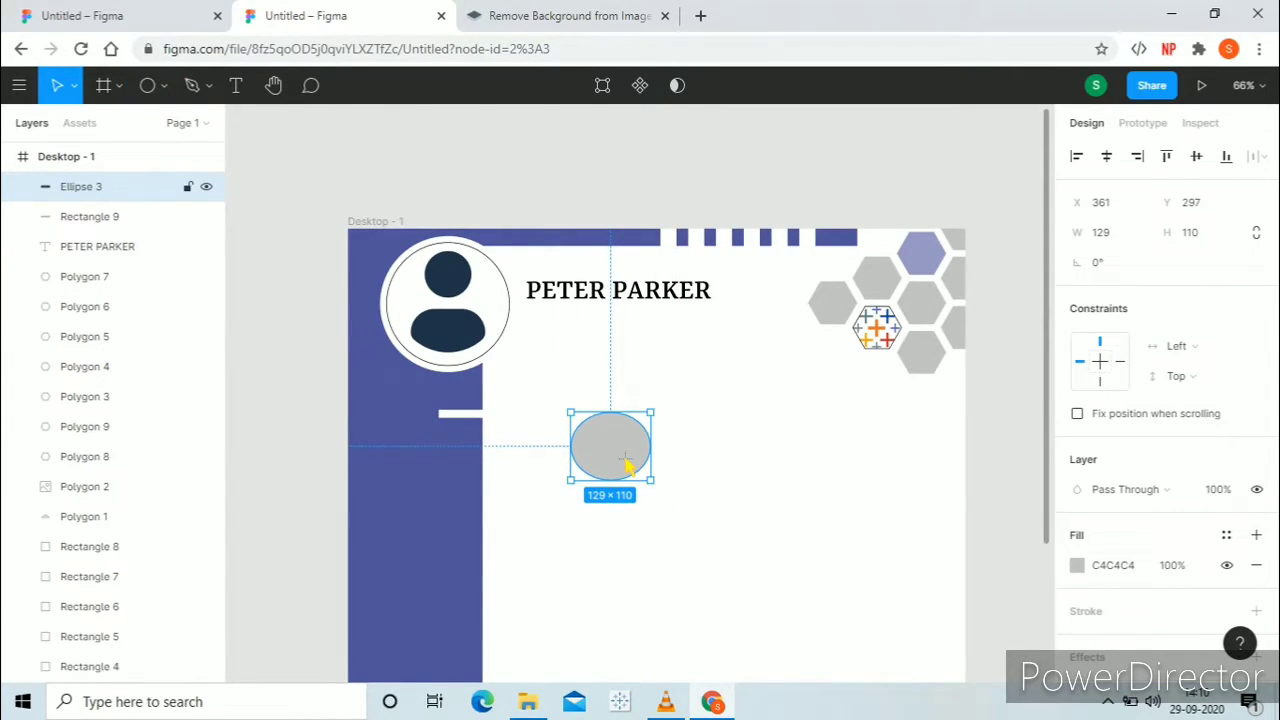
{"action": "left_click", "coordinate": [1137, 246]}
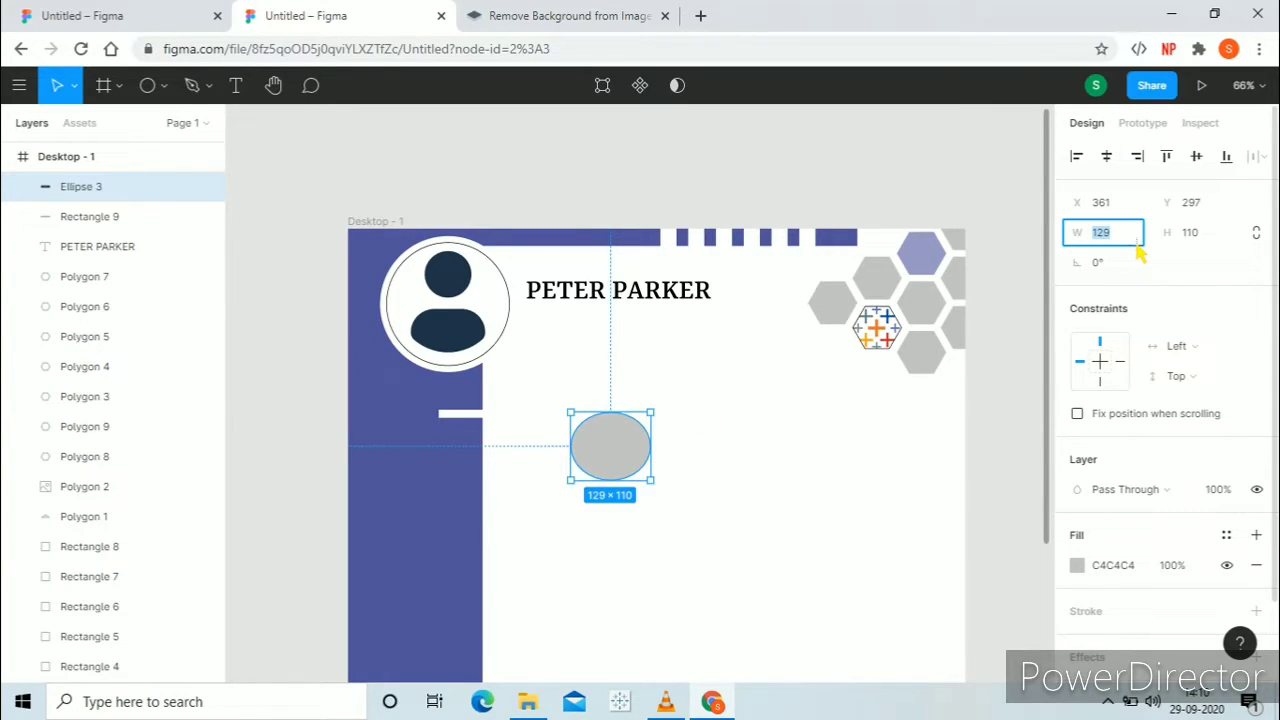
{"action": "key", "text": "Return"}
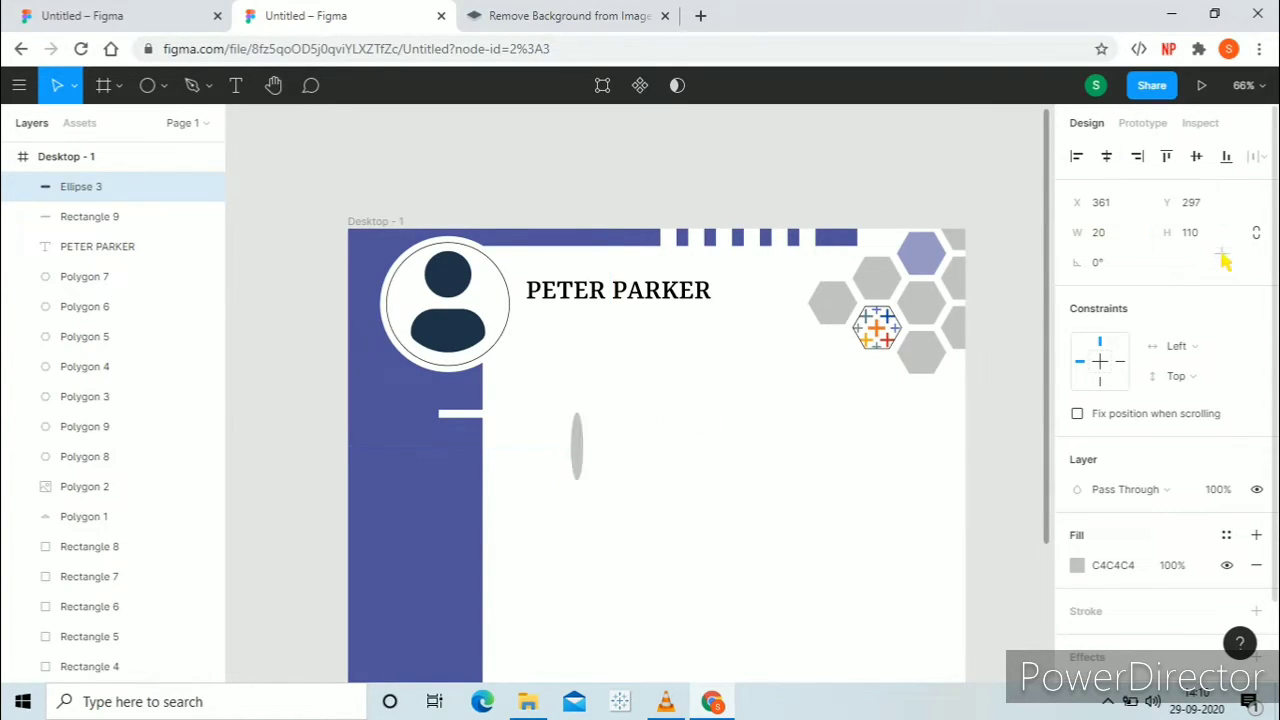
{"action": "left_click", "coordinate": [1221, 245]}
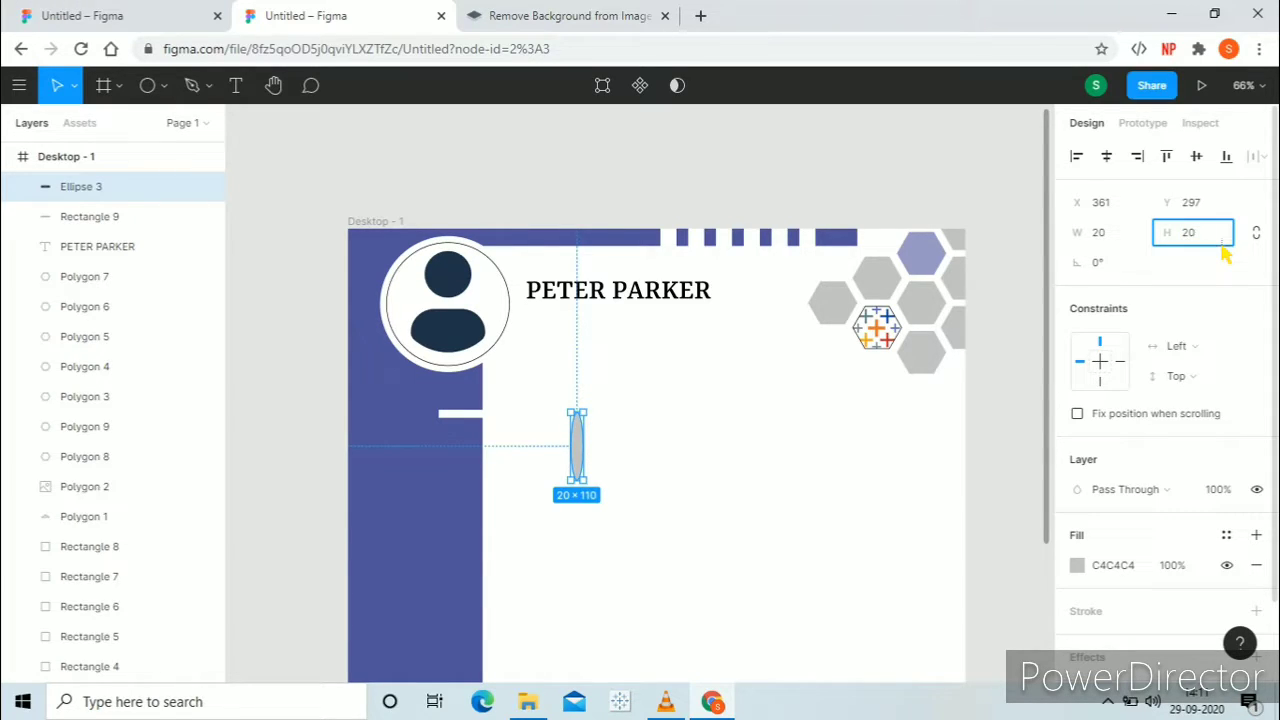
{"action": "key", "text": "Return"}
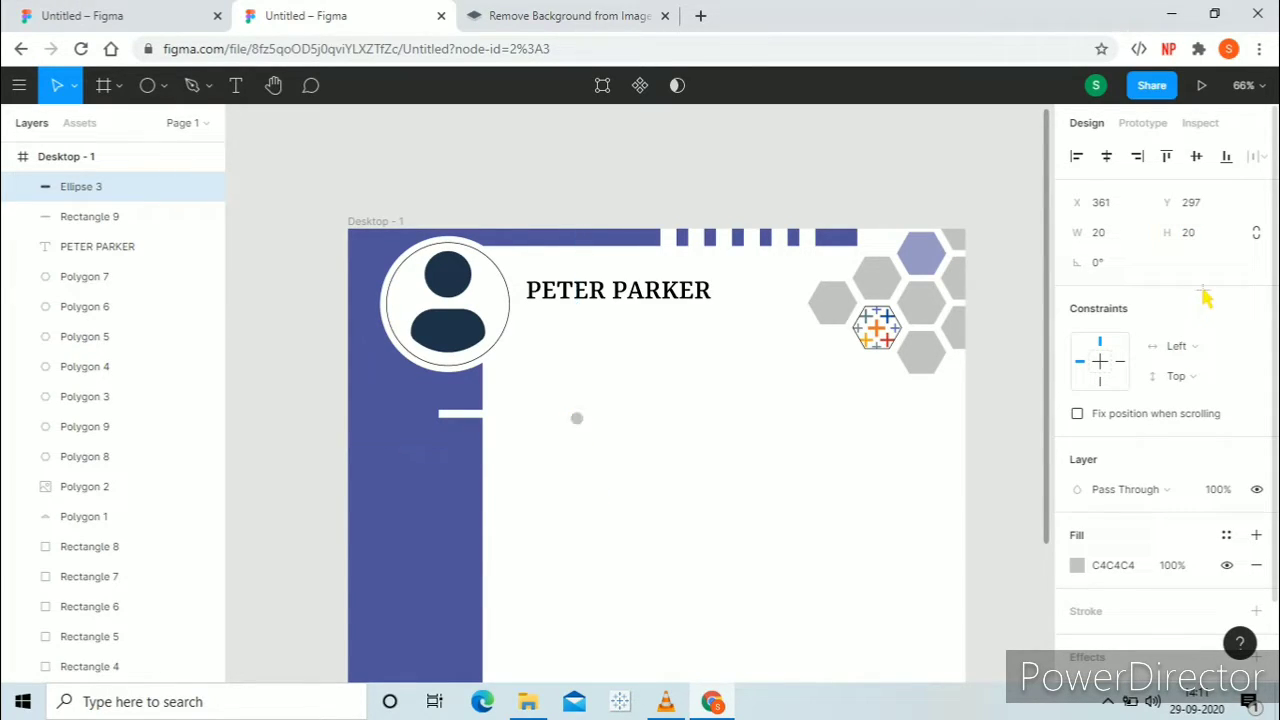
{"action": "left_click", "coordinate": [1258, 236]}
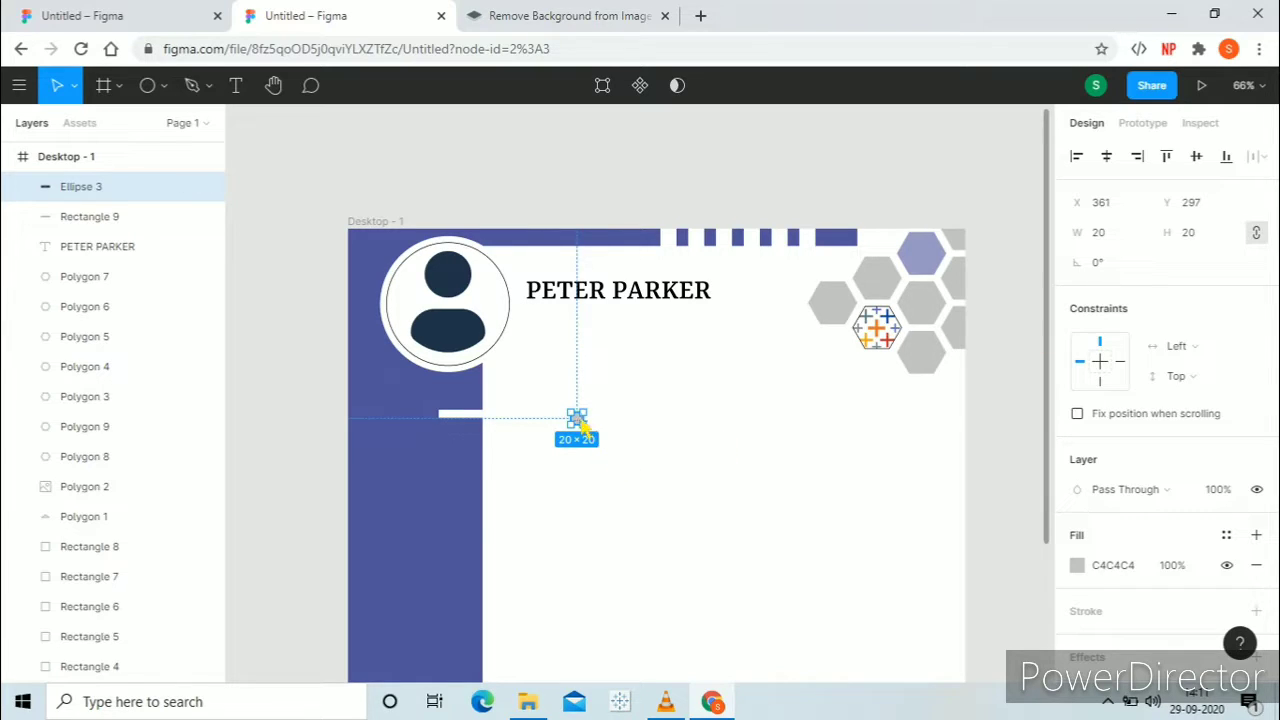
- Move the circle onto the white bar's left end, set its size to 30 × 30 and align it vertically with the bar
{"action": "left_click_drag", "start_coordinate": [577, 440], "coordinate": [443, 424]}
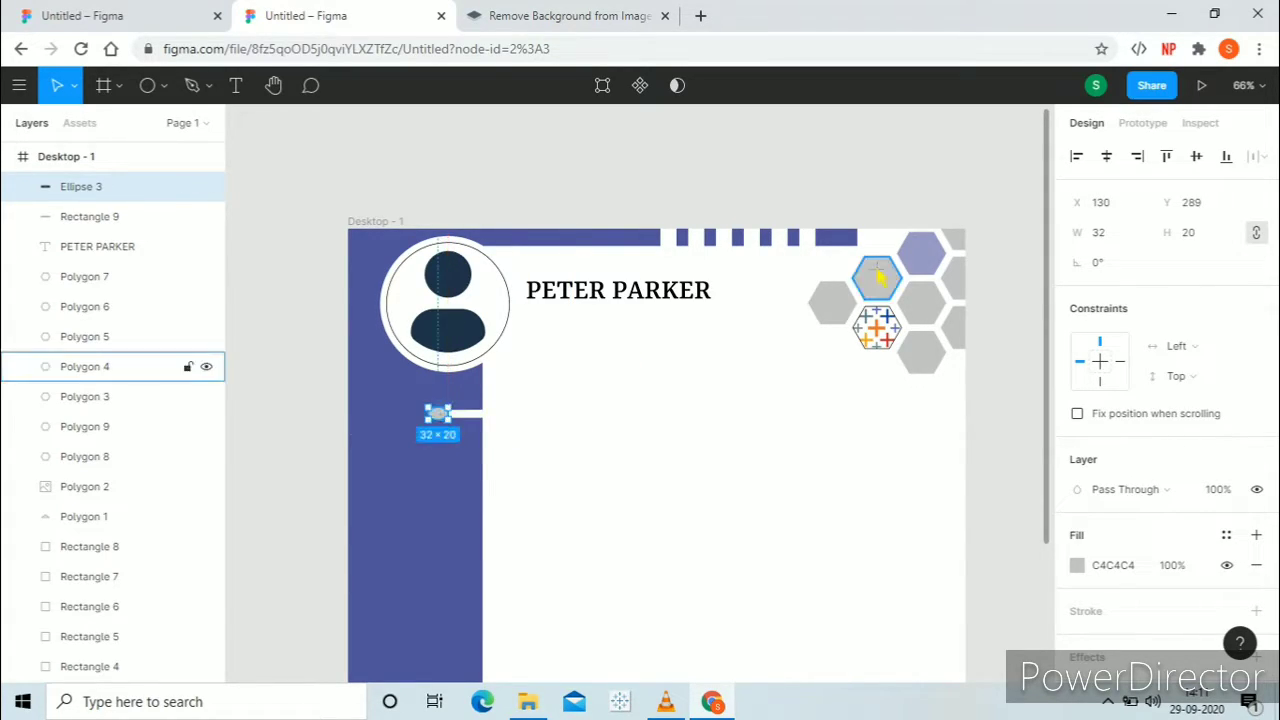
{"action": "left_click", "coordinate": [1133, 242]}
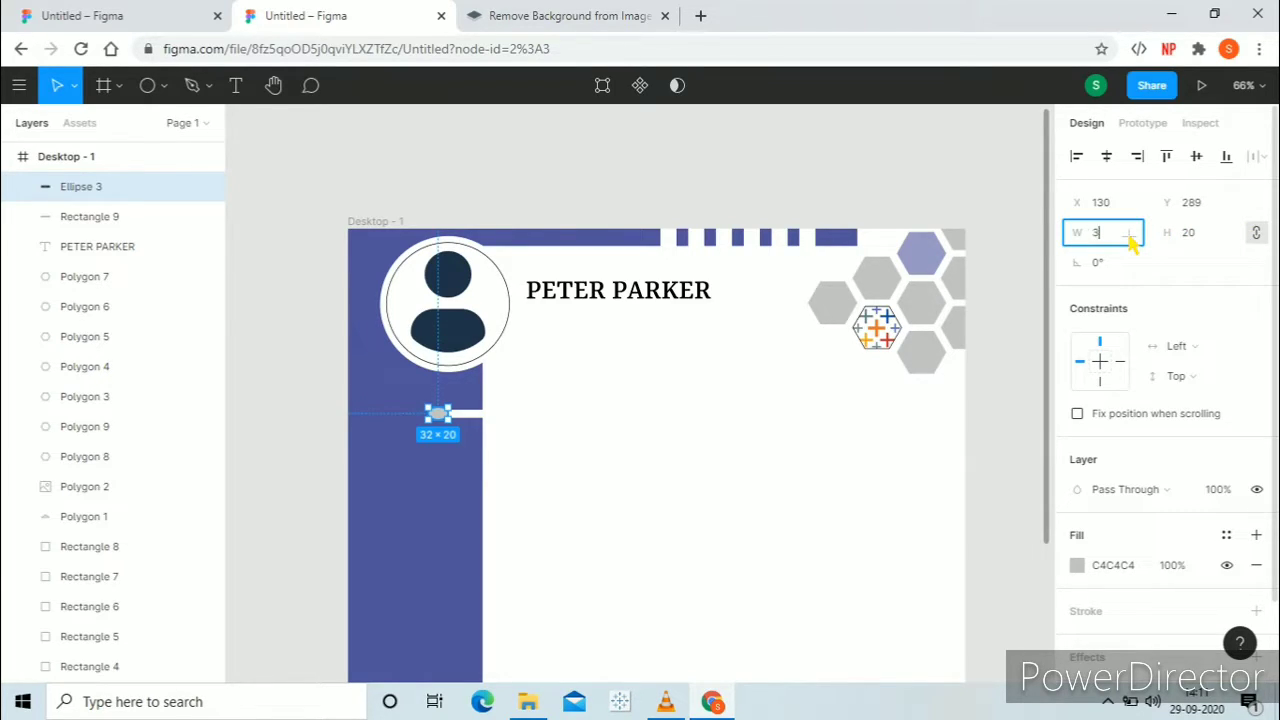
{"action": "type", "text": "30"}
{"action": "left_click", "coordinate": [1211, 244]}
{"action": "type", "text": "30"}
{"action": "key", "text": "Return"}
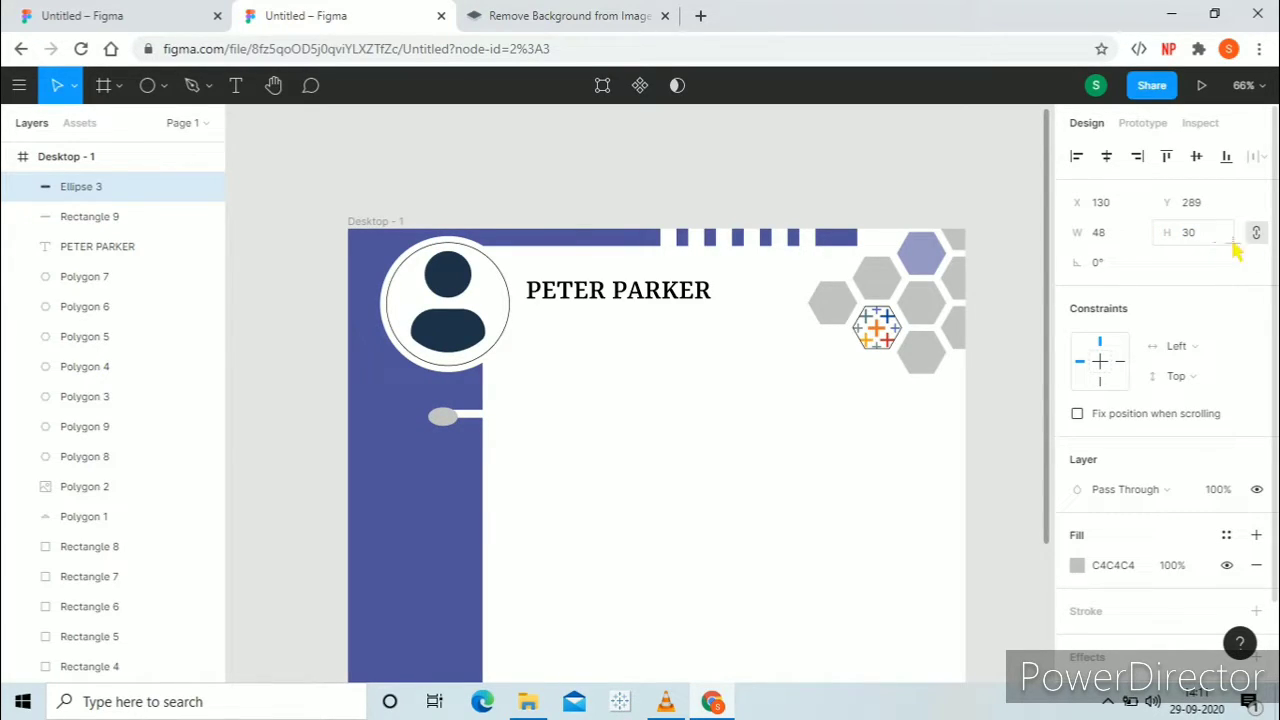
{"action": "left_click", "coordinate": [1135, 240]}
{"action": "type", "text": "30"}
{"action": "key", "text": "Return"}
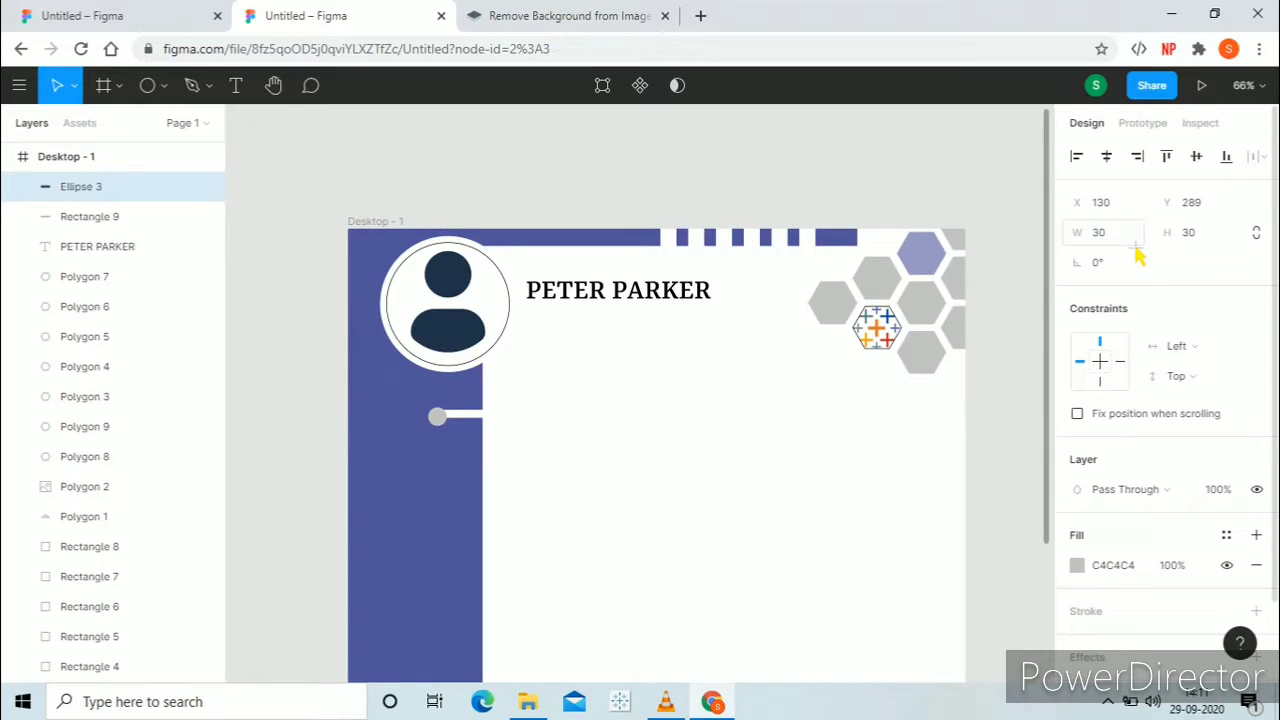
{"action": "left_click_drag", "start_coordinate": [441, 424], "coordinate": [449, 424]}
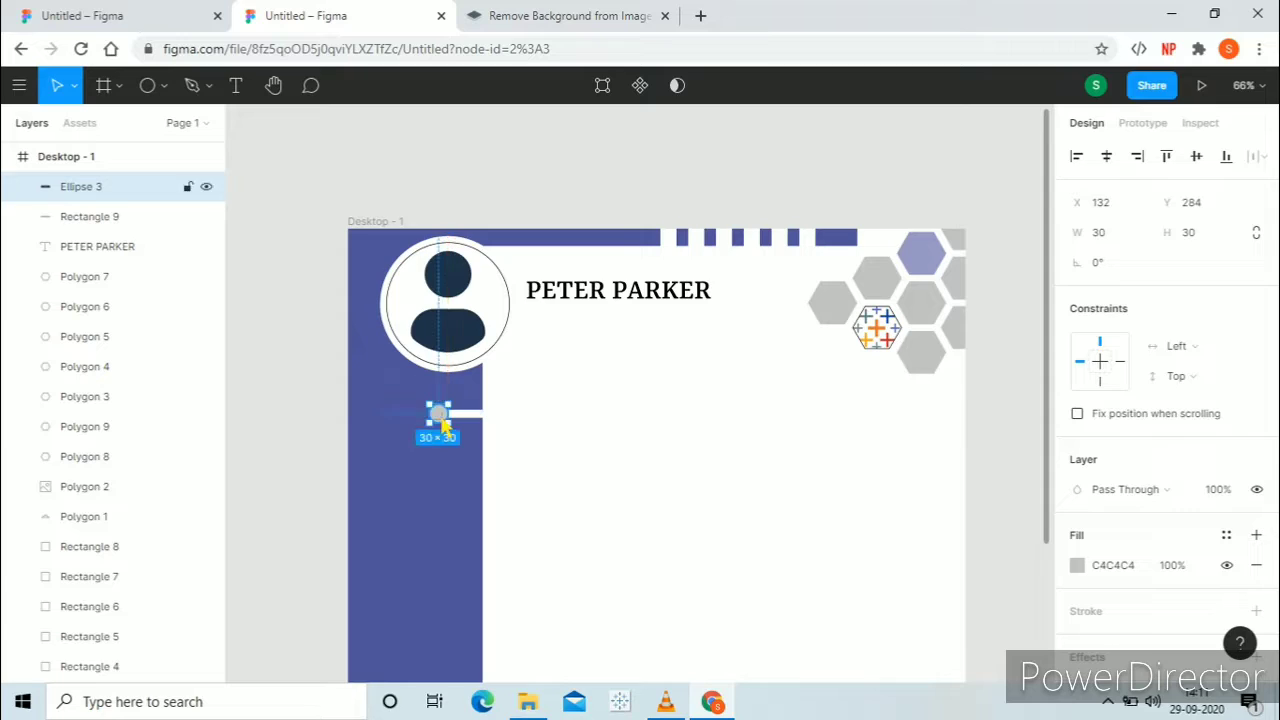
{"action": "left_click", "coordinate": [558, 494]}
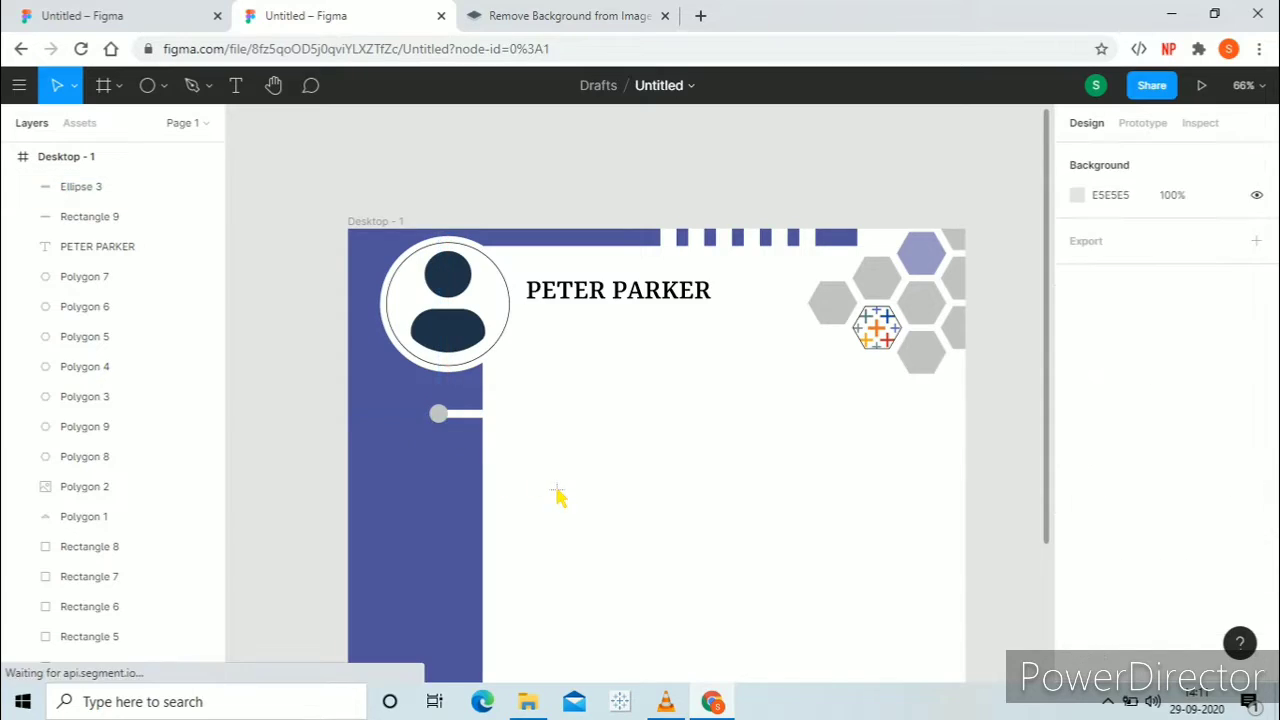
- Set the fill of the circle at the white bar's left end to FFFFFF
{"action": "left_click", "coordinate": [438, 415]}
{"action": "scroll", "coordinate": [1117, 608], "scroll_direction": "down", "scroll_amount": 1}
{"action": "scroll", "coordinate": [1117, 605], "scroll_direction": "down", "scroll_amount": 1}
{"action": "left_click", "coordinate": [1126, 476]}
{"action": "type", "text": "FFFFFF"}
{"action": "key", "text": "Return"}
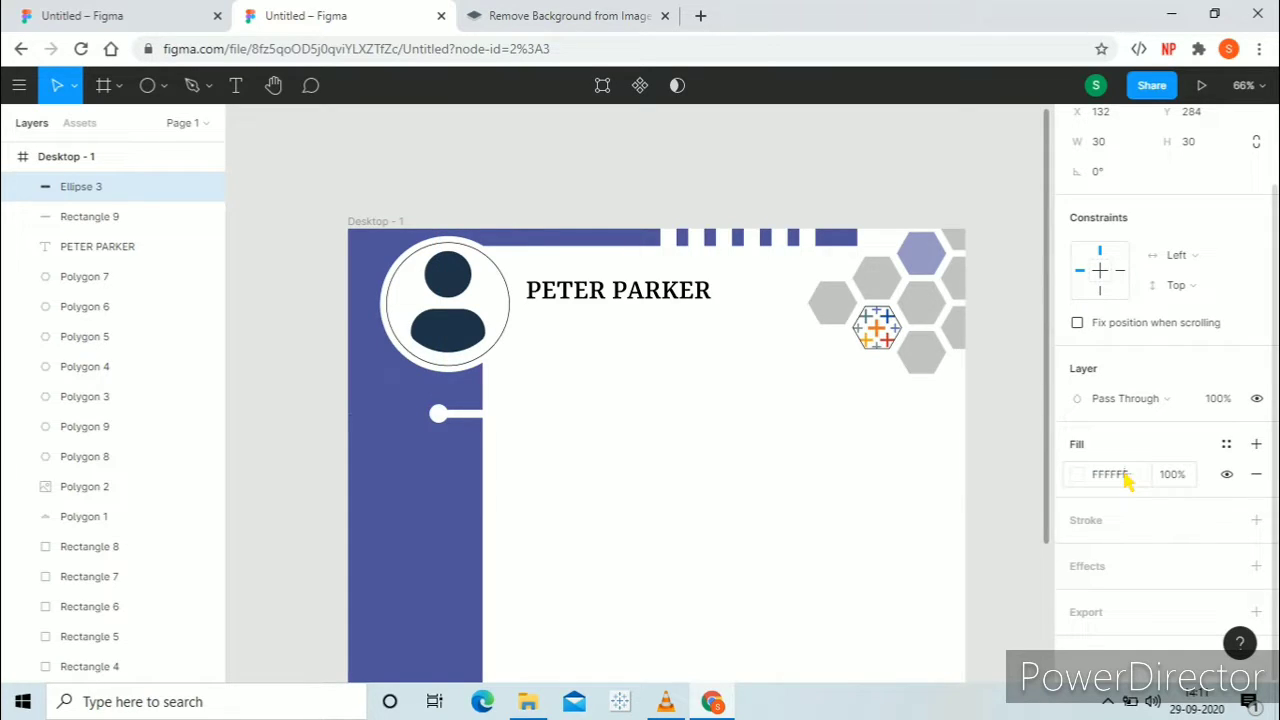
- Examine the reference design's sidebar down to the project logos and their connector markers
{"action": "left_click", "coordinate": [497, 494]}
{"action": "scroll", "coordinate": [624, 528], "scroll_direction": "down", "scroll_amount": 2}
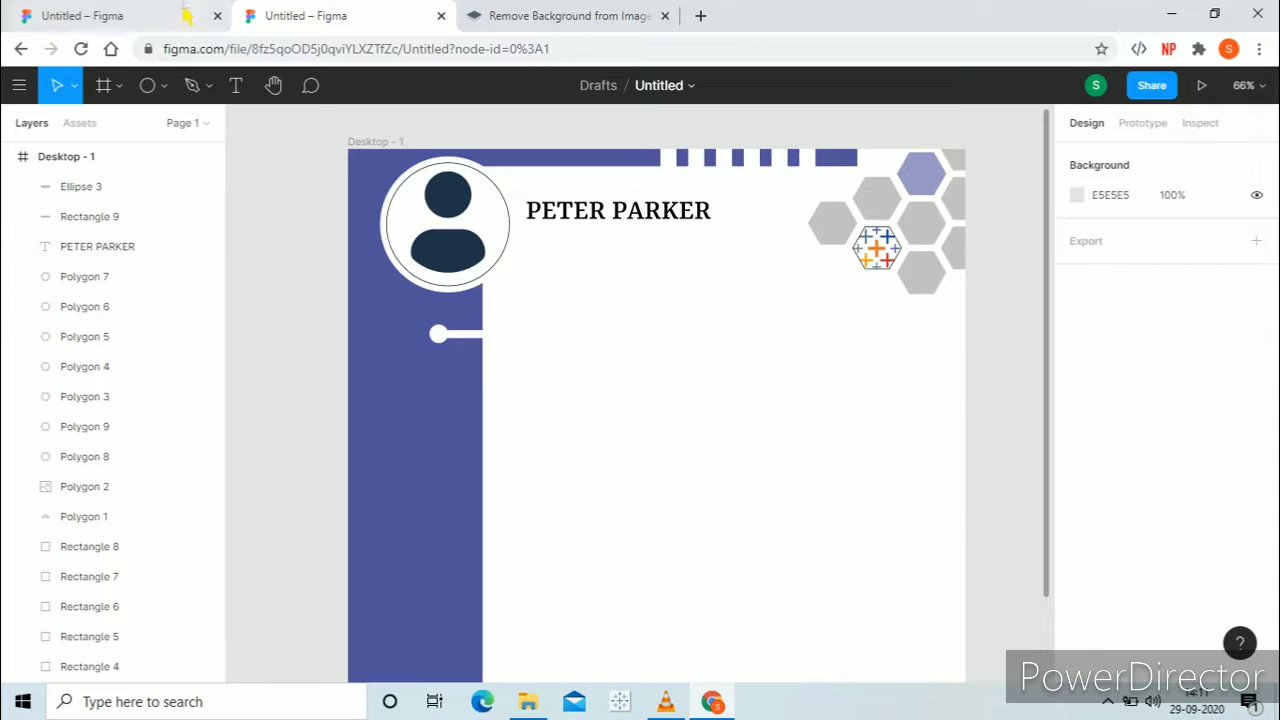
{"action": "left_click", "coordinate": [155, 22]}
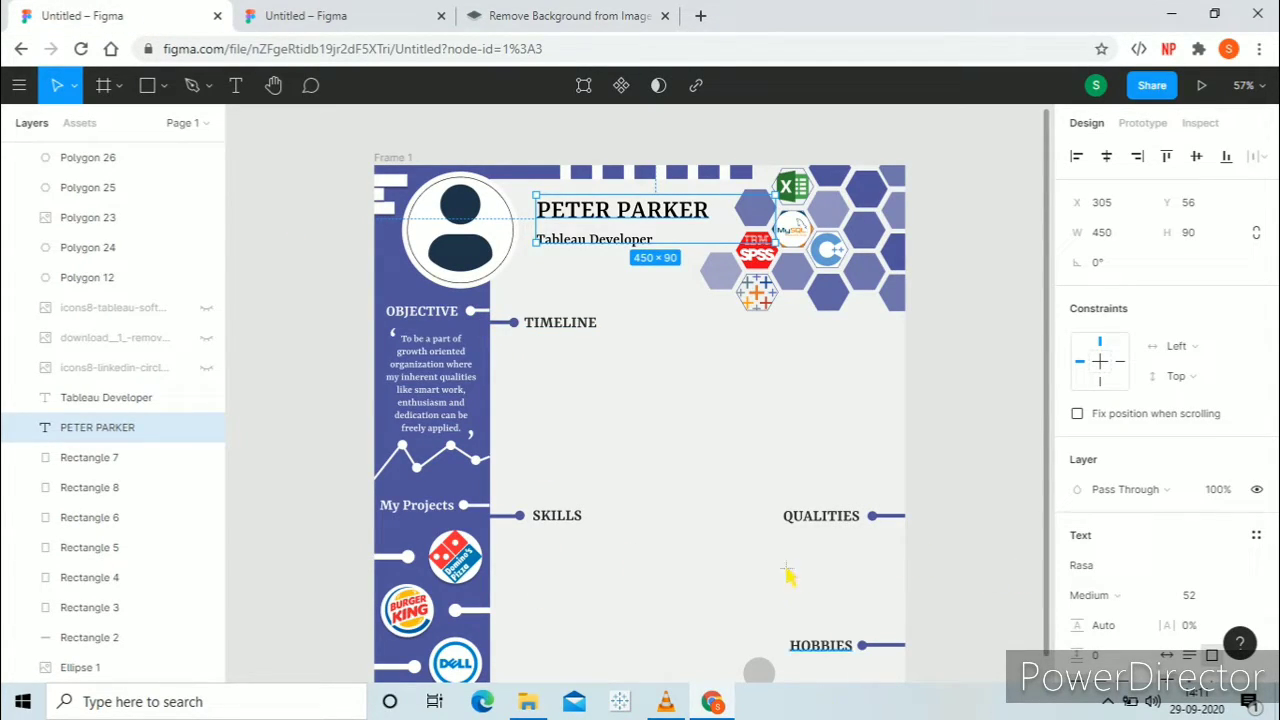
{"action": "left_click", "coordinate": [640, 460]}
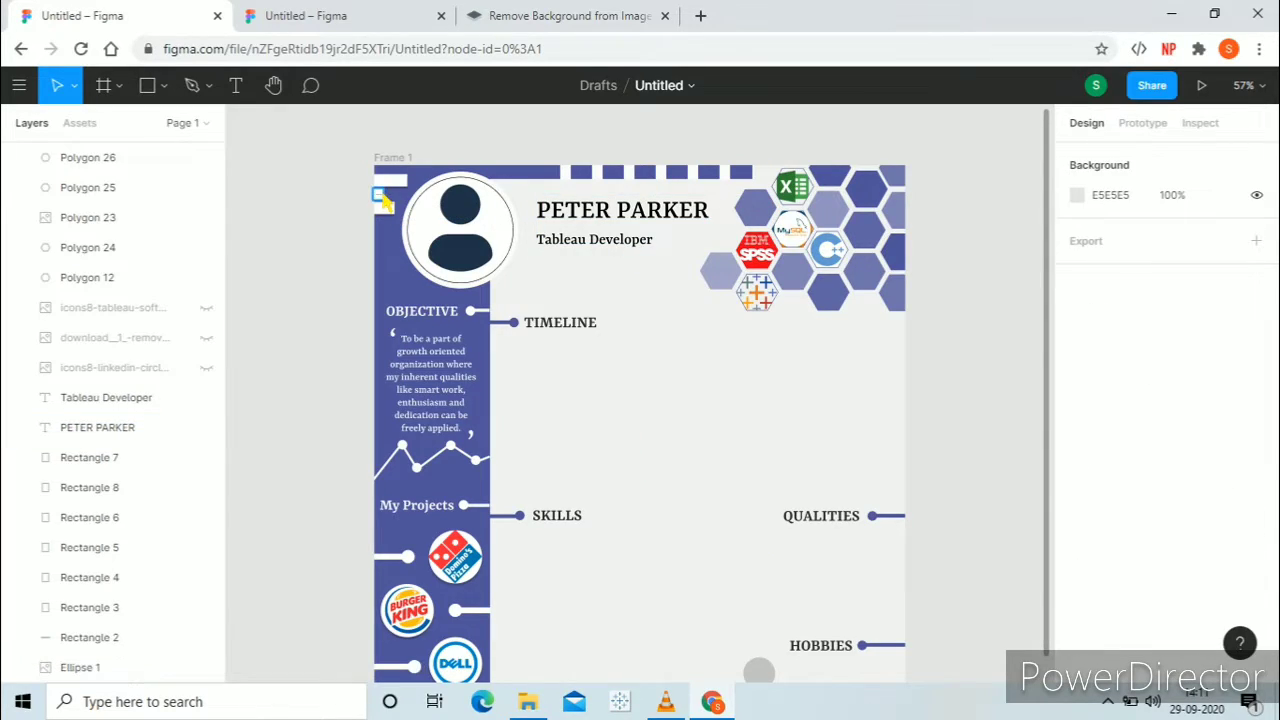
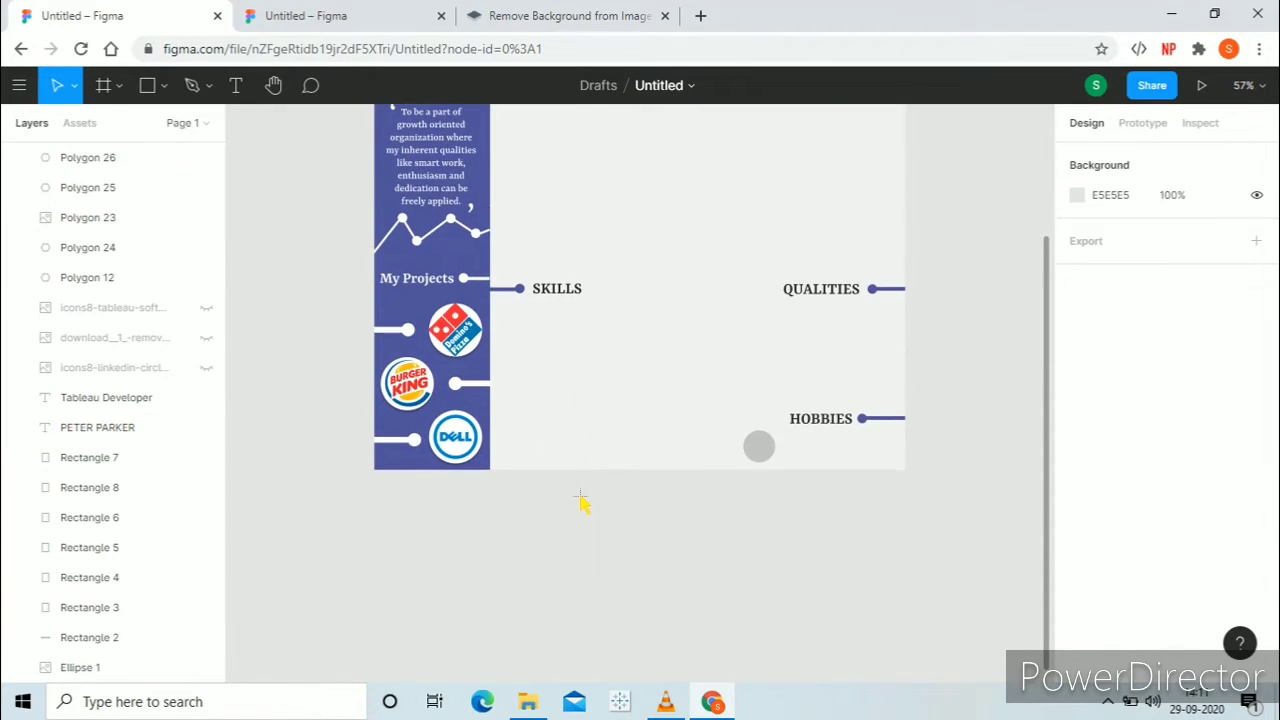
{"action": "scroll", "coordinate": [643, 326], "scroll_direction": "up", "scroll_amount": 2}
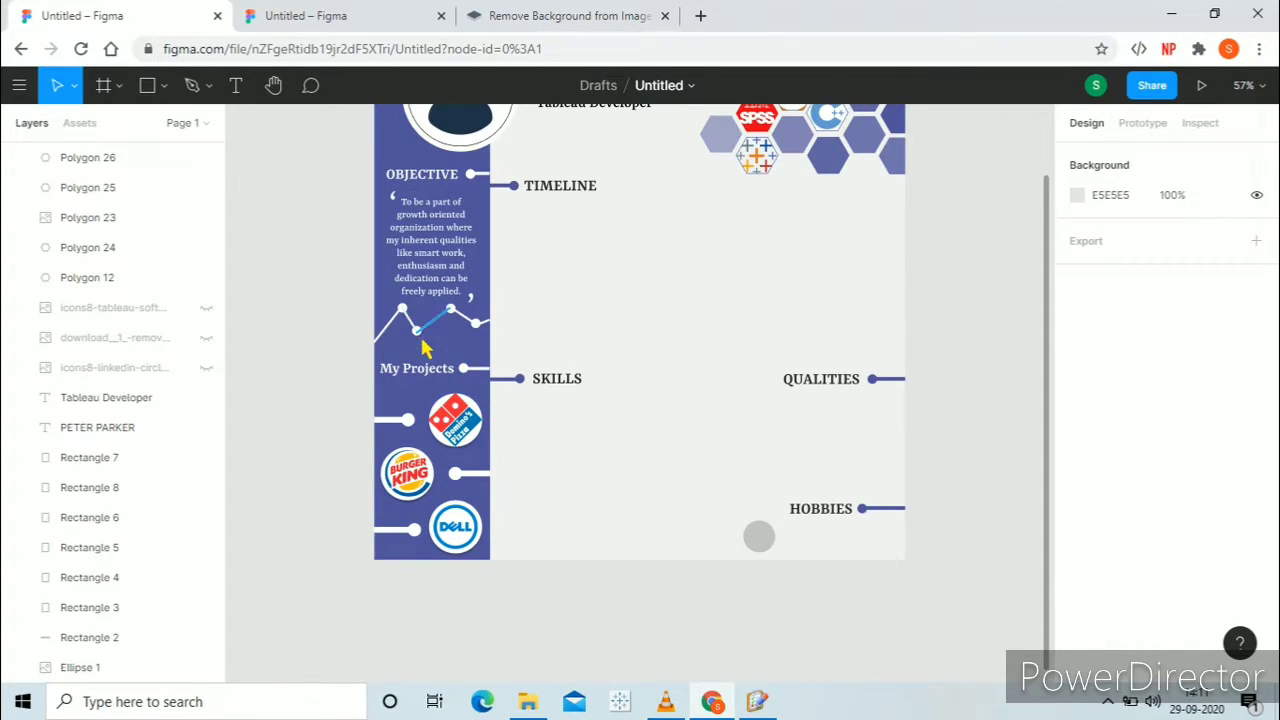
- In the working file, draw a rectangle about 141 × 134 near the lower end of the blue sidebar
{"action": "left_click", "coordinate": [296, 26]}
{"action": "scroll", "coordinate": [640, 520], "scroll_direction": "down", "scroll_amount": 5}
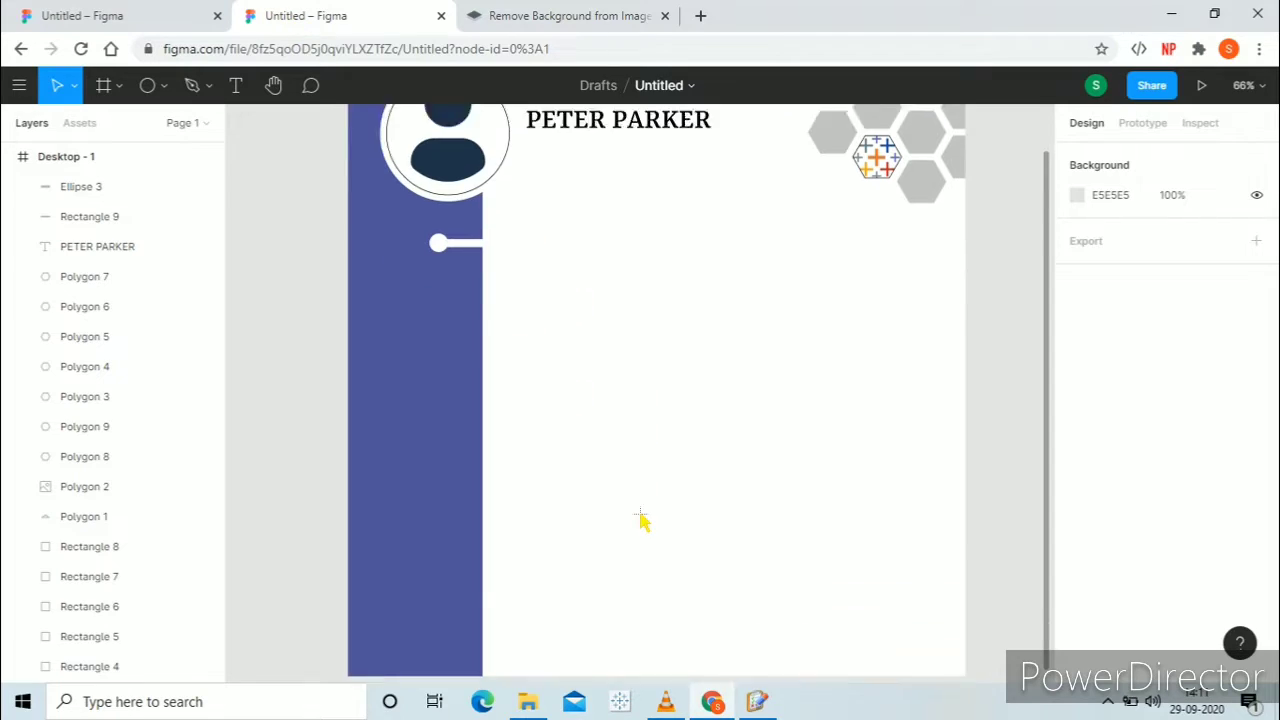
{"action": "left_click", "coordinate": [164, 88]}
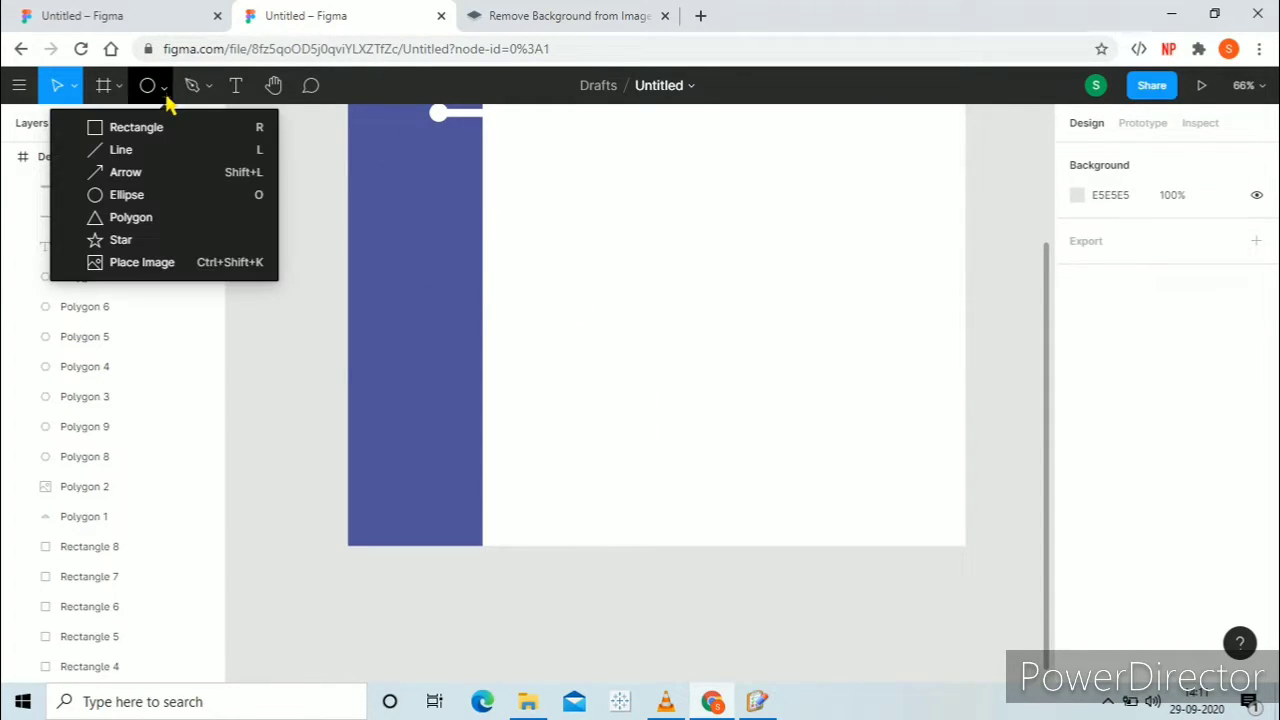
{"action": "left_click", "coordinate": [158, 127]}
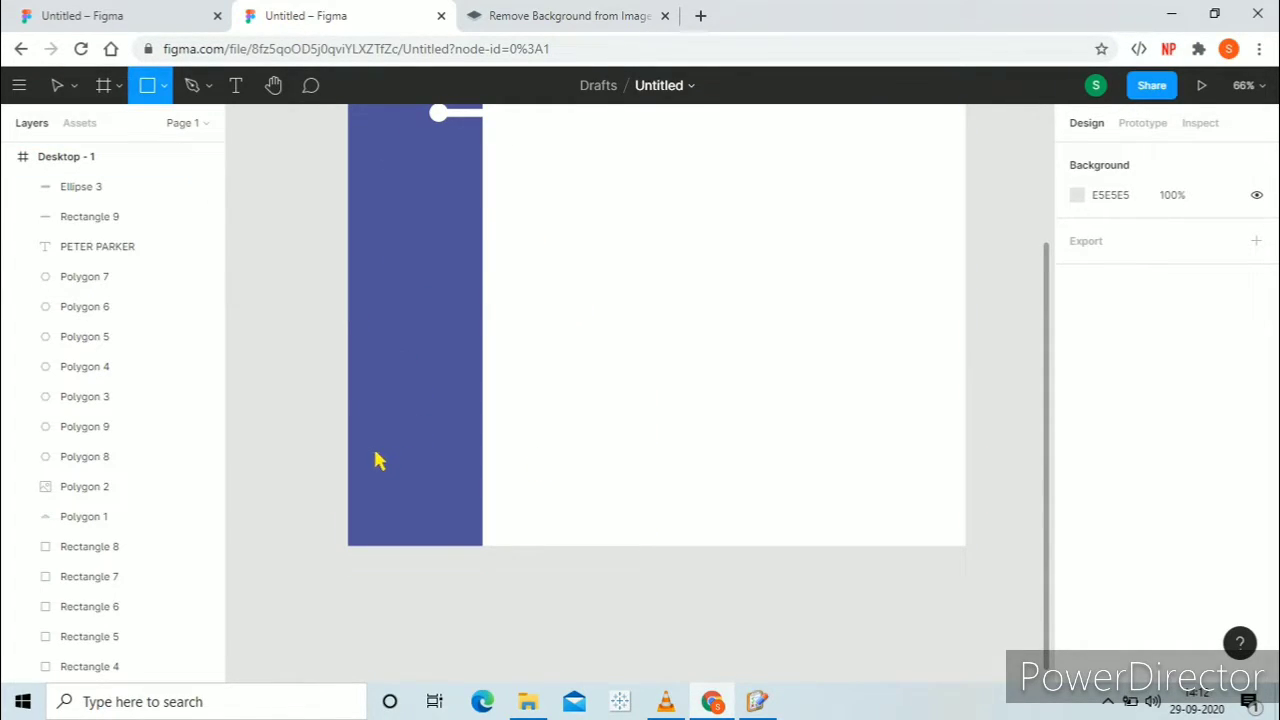
{"action": "left_click_drag", "start_coordinate": [373, 438], "coordinate": [474, 531]}
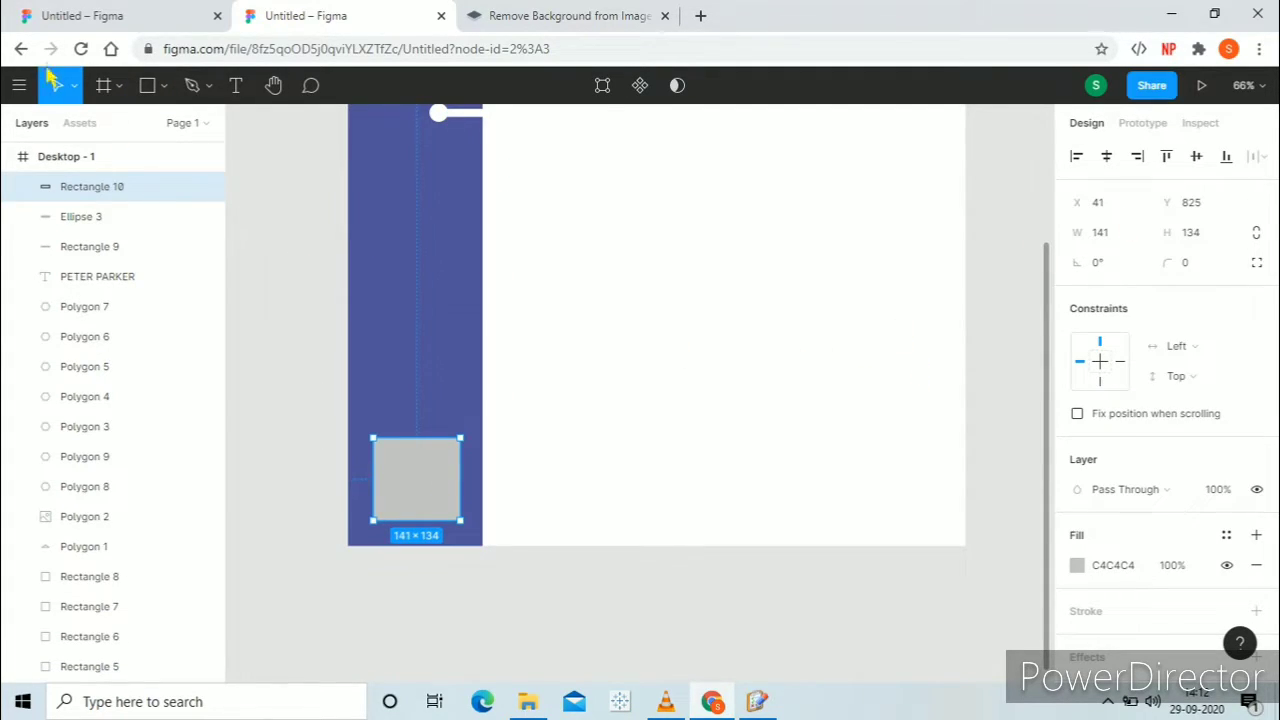
- Check the Burger King logo in the reference and set the new sidebar rectangle's size to 100 × 100
{"action": "left_click", "coordinate": [40, 16]}
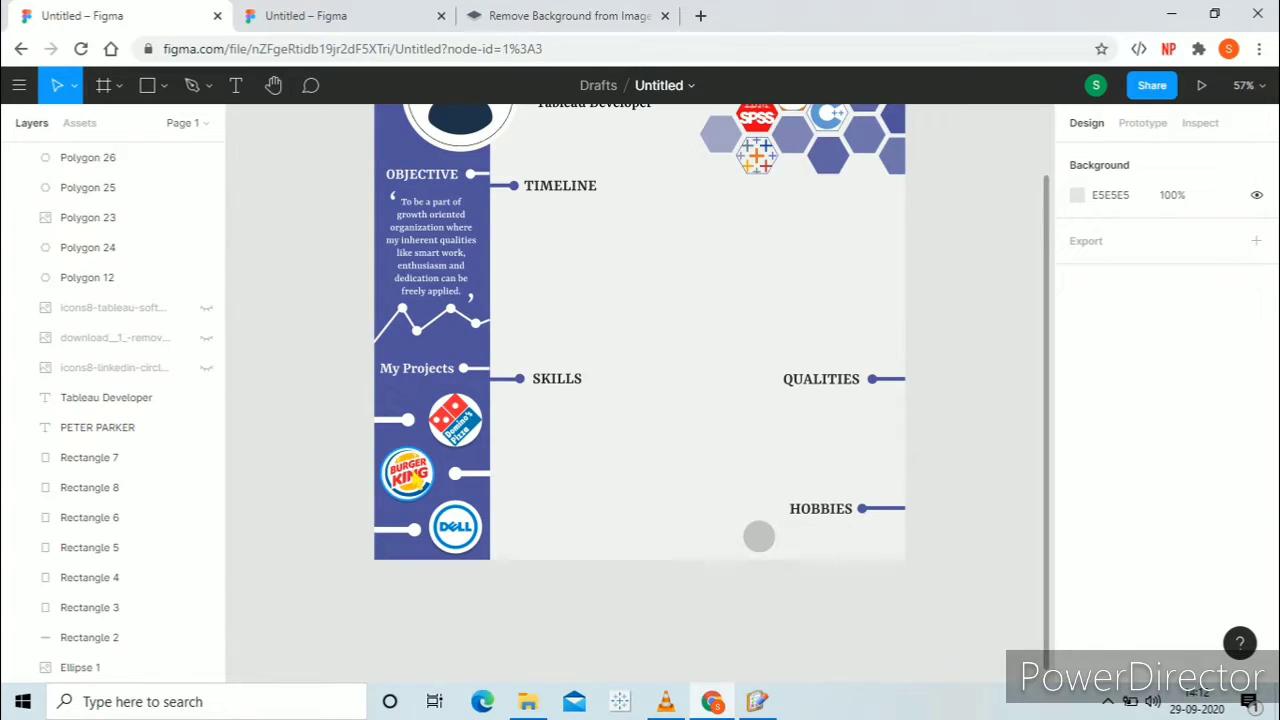
{"action": "left_click", "coordinate": [408, 515]}
{"action": "left_click", "coordinate": [305, 16]}
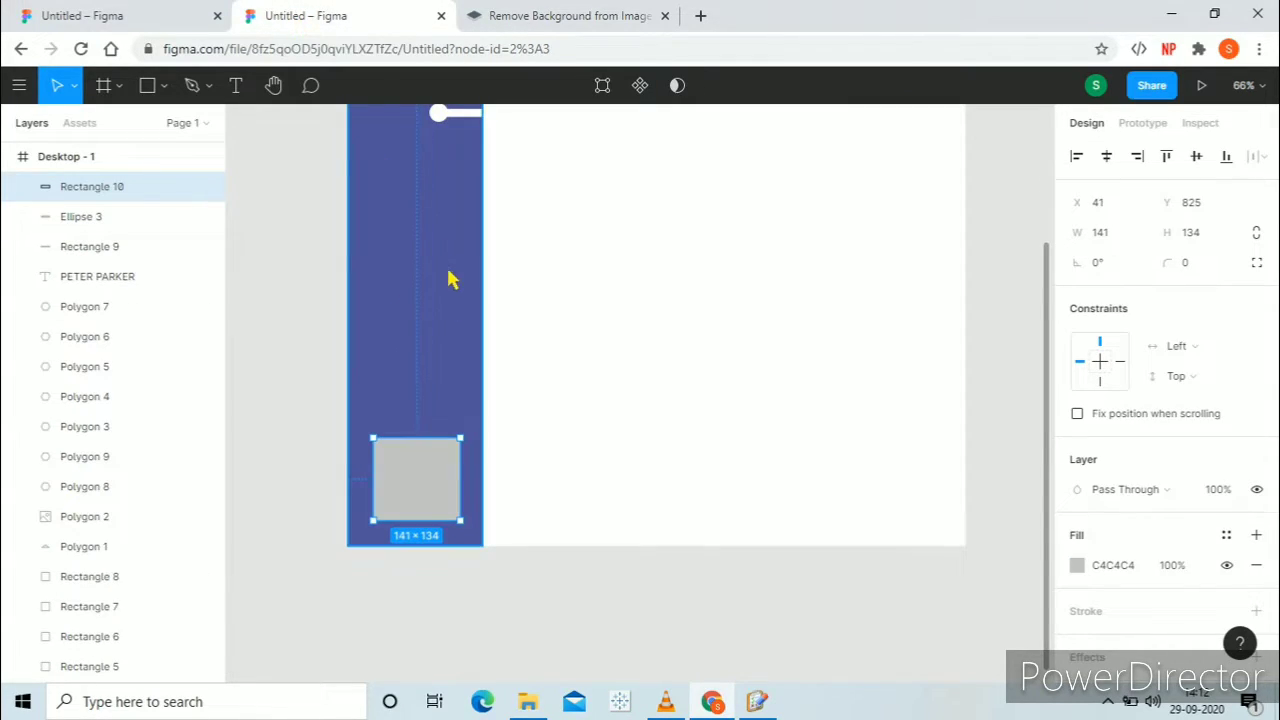
{"action": "left_click", "coordinate": [1129, 243]}
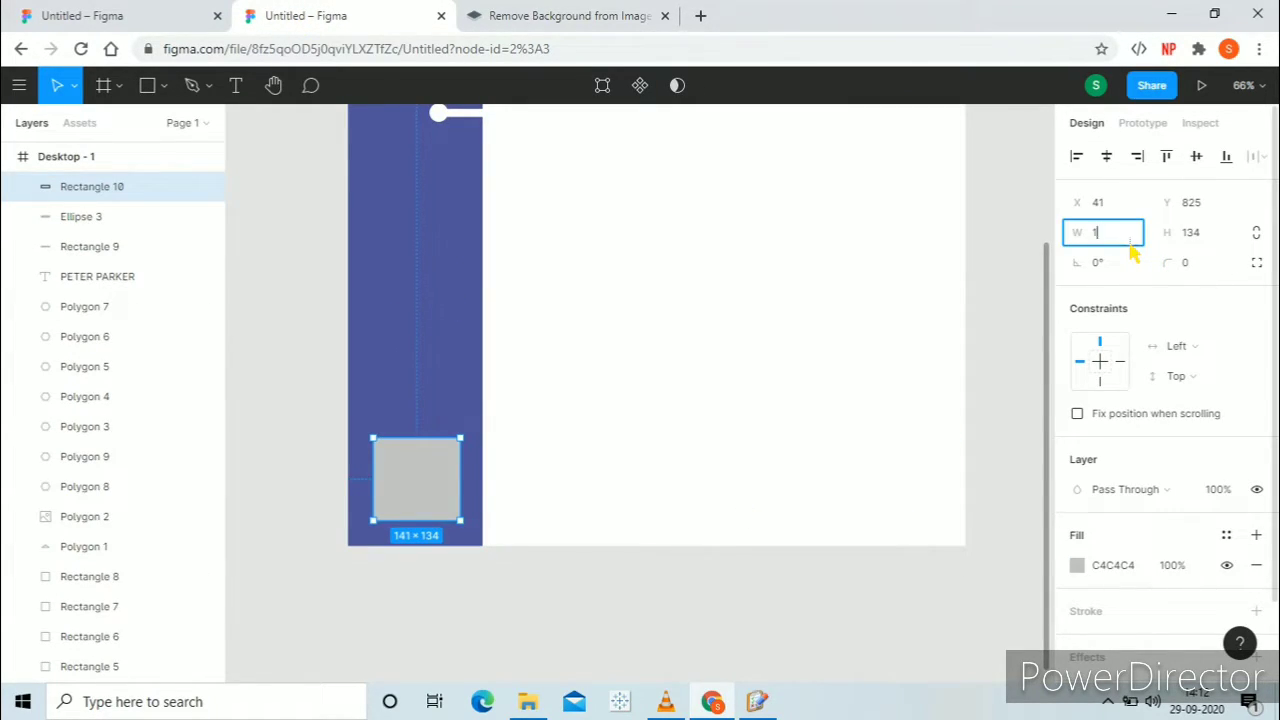
{"action": "type", "text": "100"}
{"action": "left_click", "coordinate": [1192, 240]}
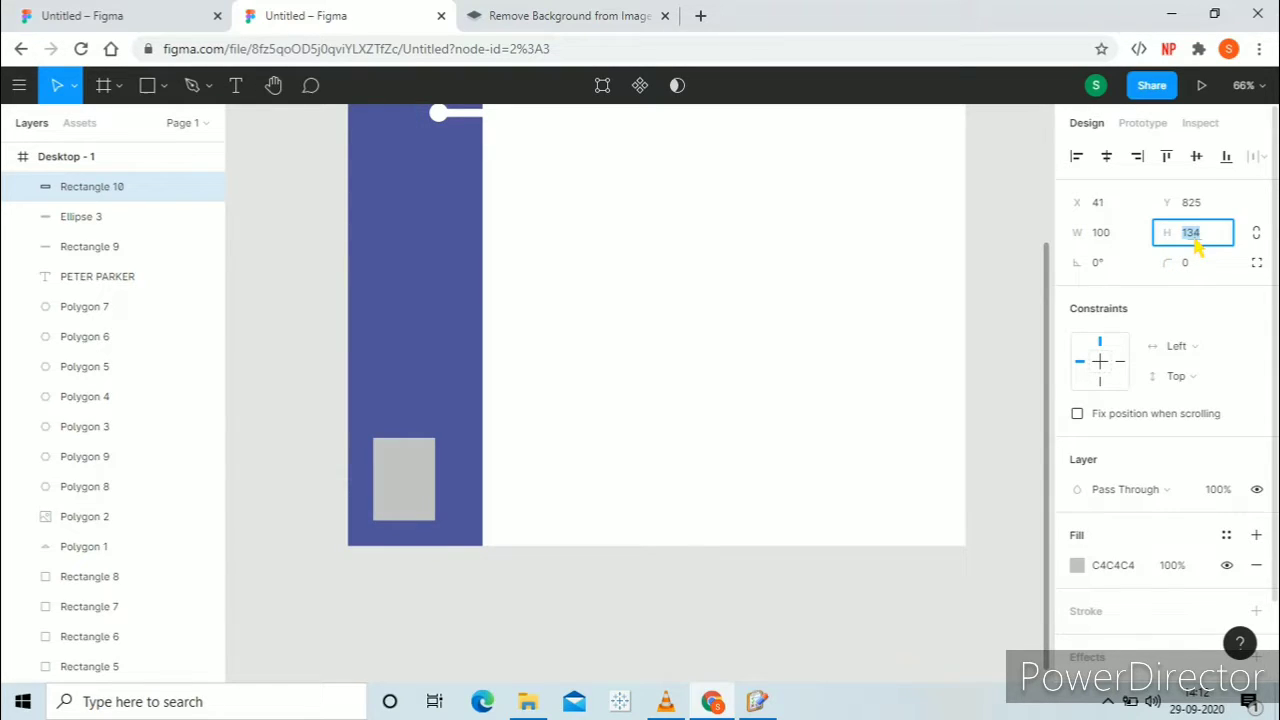
{"action": "key", "text": "Return"}
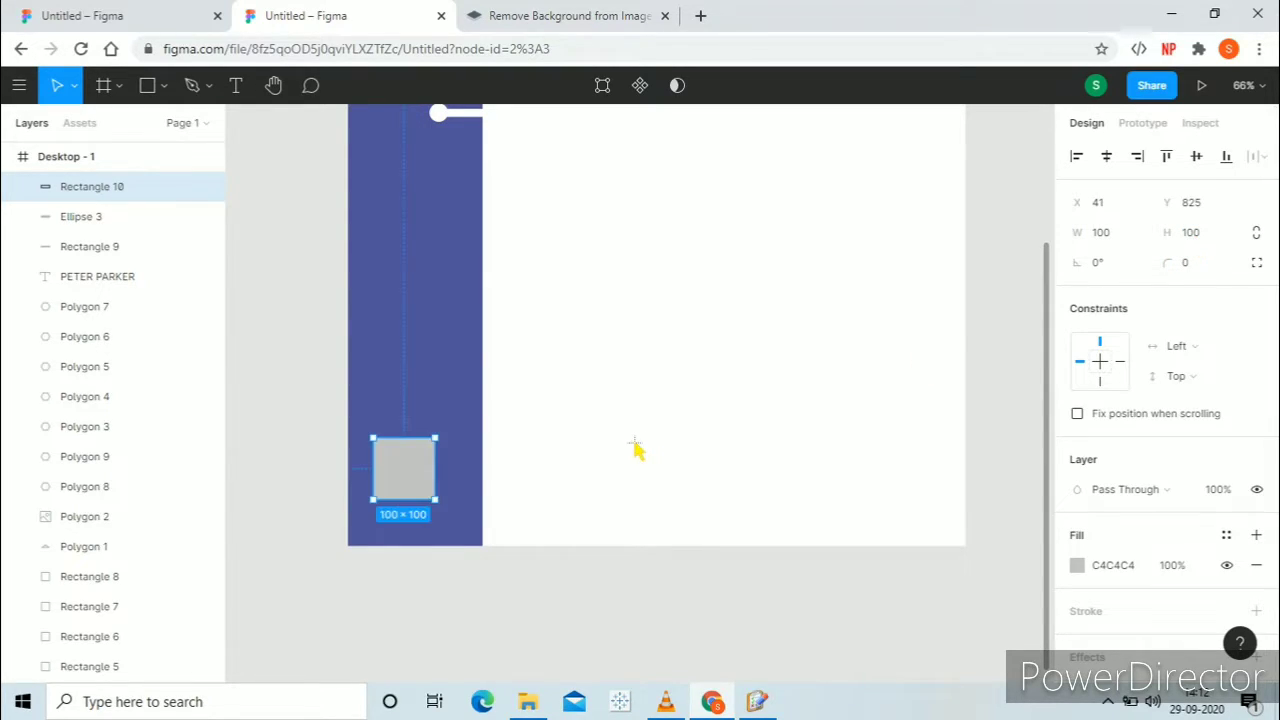
- Change the square's fill from solid to image and load the Burger King logo picture into it
{"action": "left_click", "coordinate": [1077, 565]}
{"action": "left_click", "coordinate": [858, 194]}
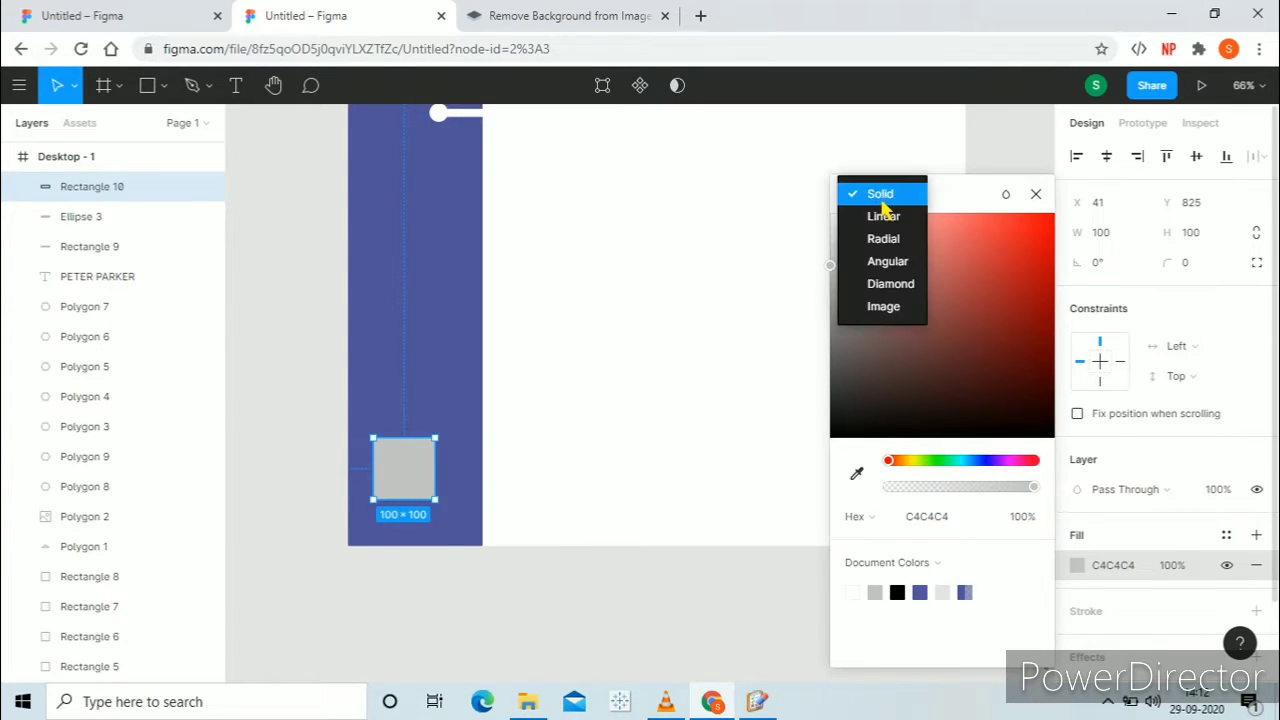
{"action": "left_click", "coordinate": [895, 306]}
{"action": "left_click", "coordinate": [930, 335]}
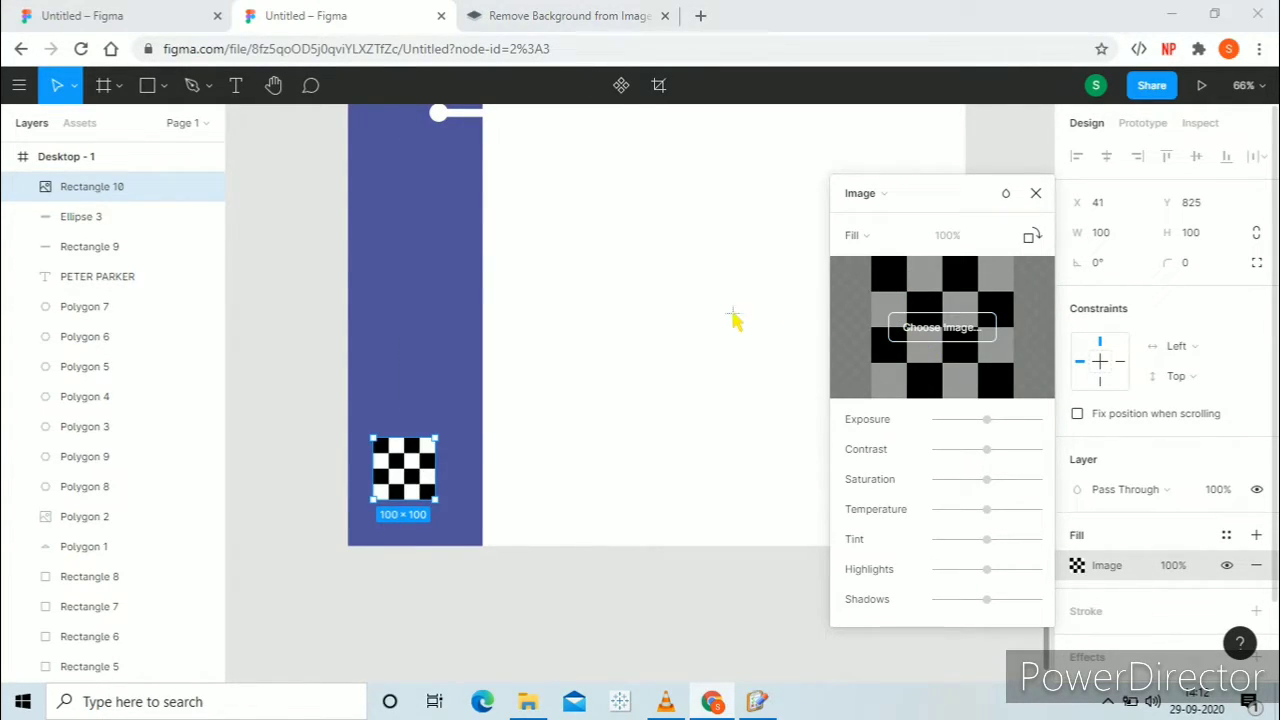
{"action": "scroll", "coordinate": [330, 250], "scroll_direction": "down", "scroll_amount": 1}
{"action": "double_click", "coordinate": [329, 294]}
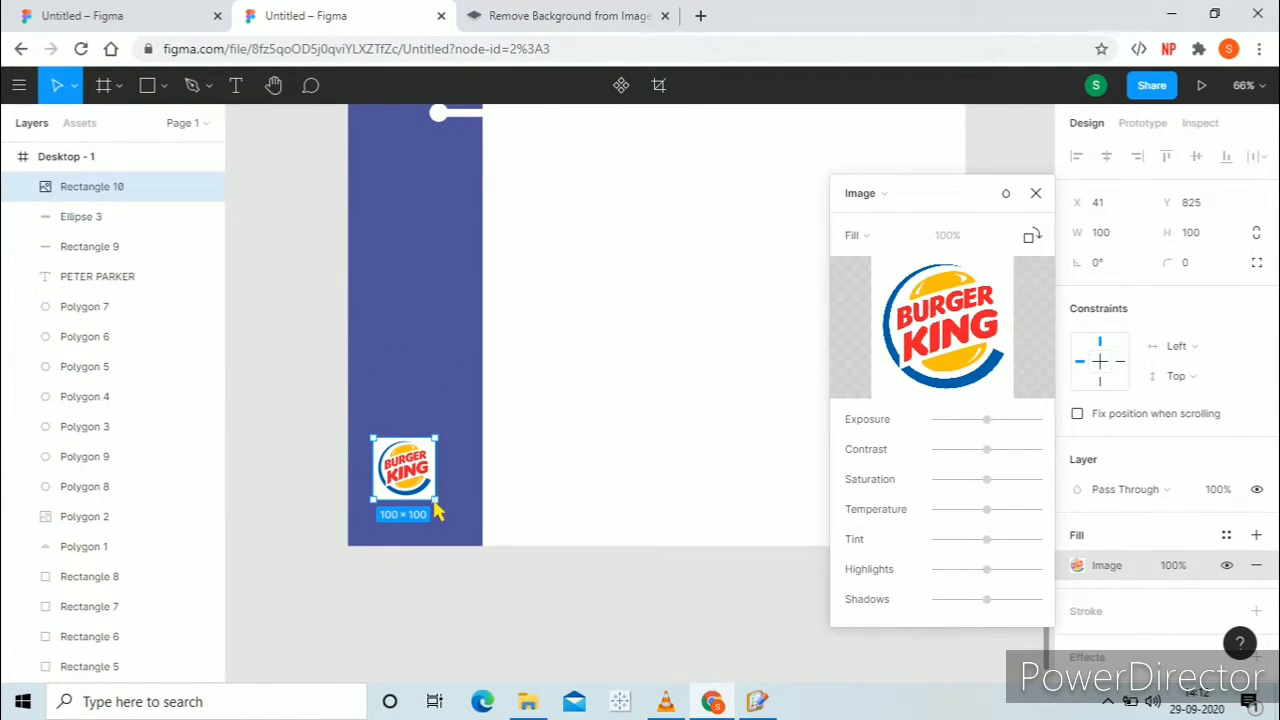
- Enlarge the Burger King logo to about 147 × 151 and round its corners to 73.5 to form a circle
{"action": "scroll", "coordinate": [437, 510], "scroll_direction": "up", "scroll_amount": 5}
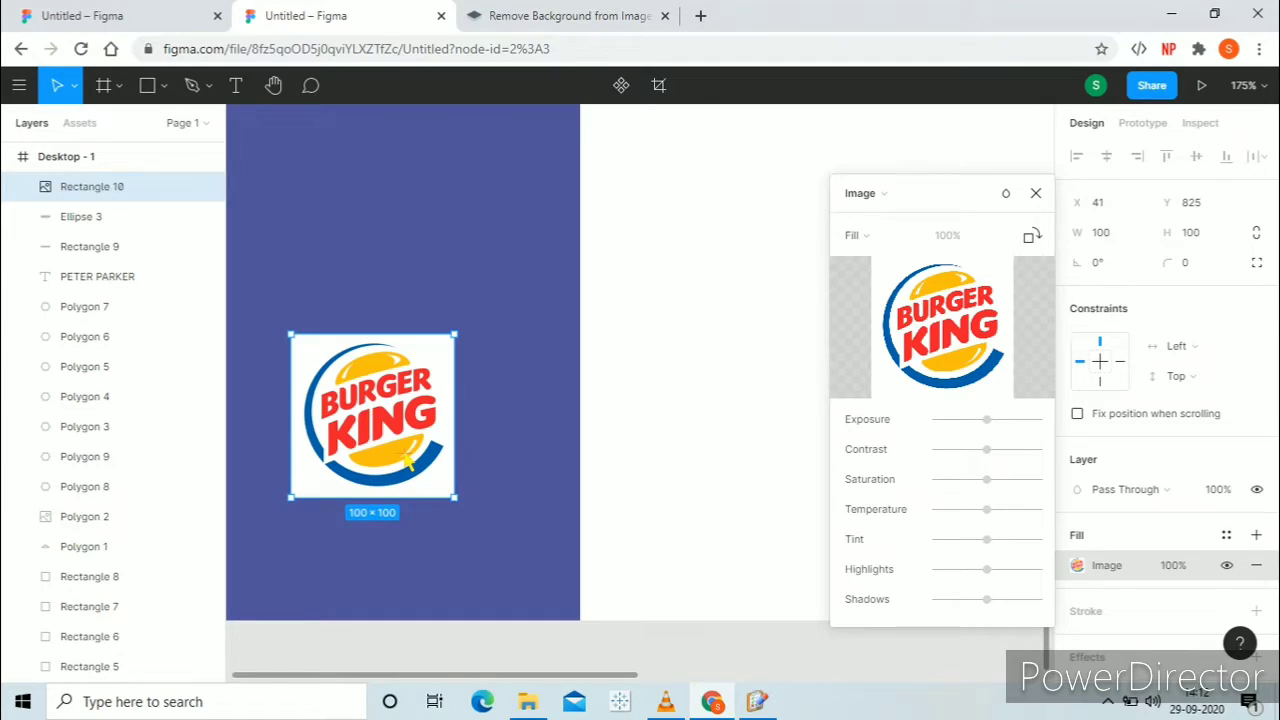
{"action": "mouse_move", "coordinate": [432, 485]}
{"action": "left_mouse_down"}
{"action": "mouse_move", "coordinate": [422, 466]}
{"action": "mouse_move", "coordinate": [449, 469]}
{"action": "left_mouse_up"}
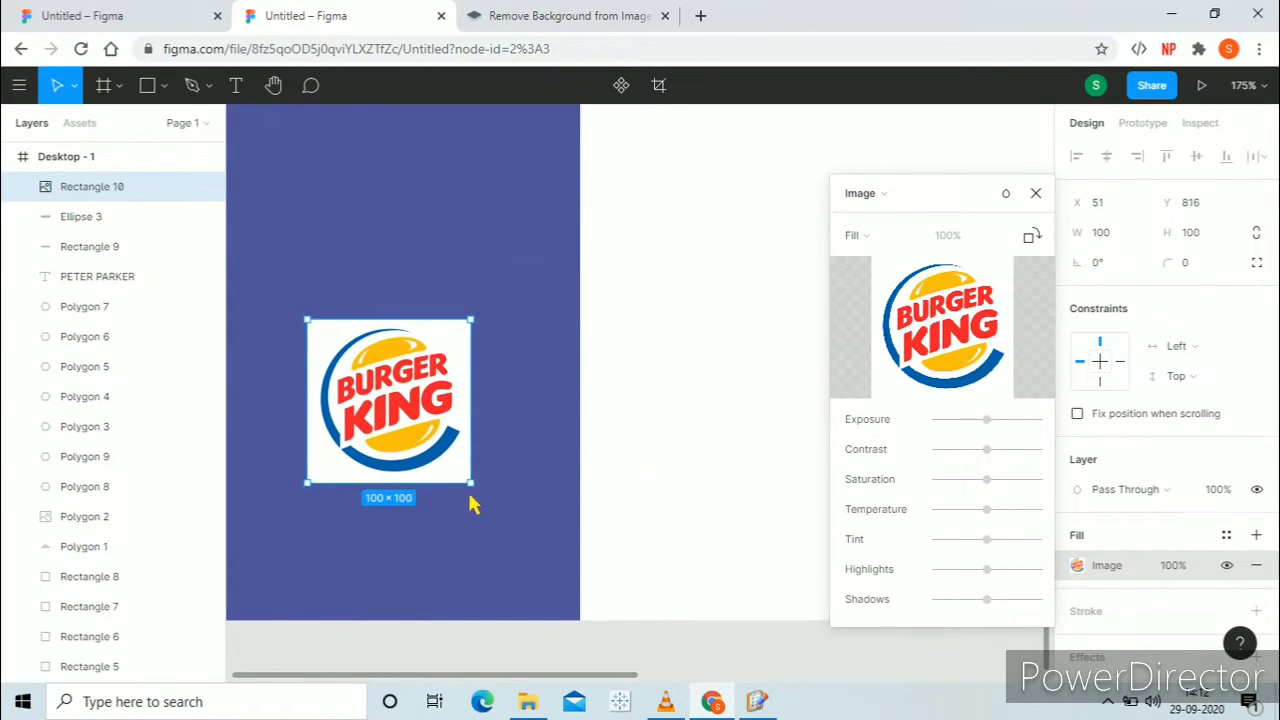
{"action": "left_click_drag", "start_coordinate": [471, 483], "coordinate": [392, 410]}
{"action": "left_click", "coordinate": [519, 550]}
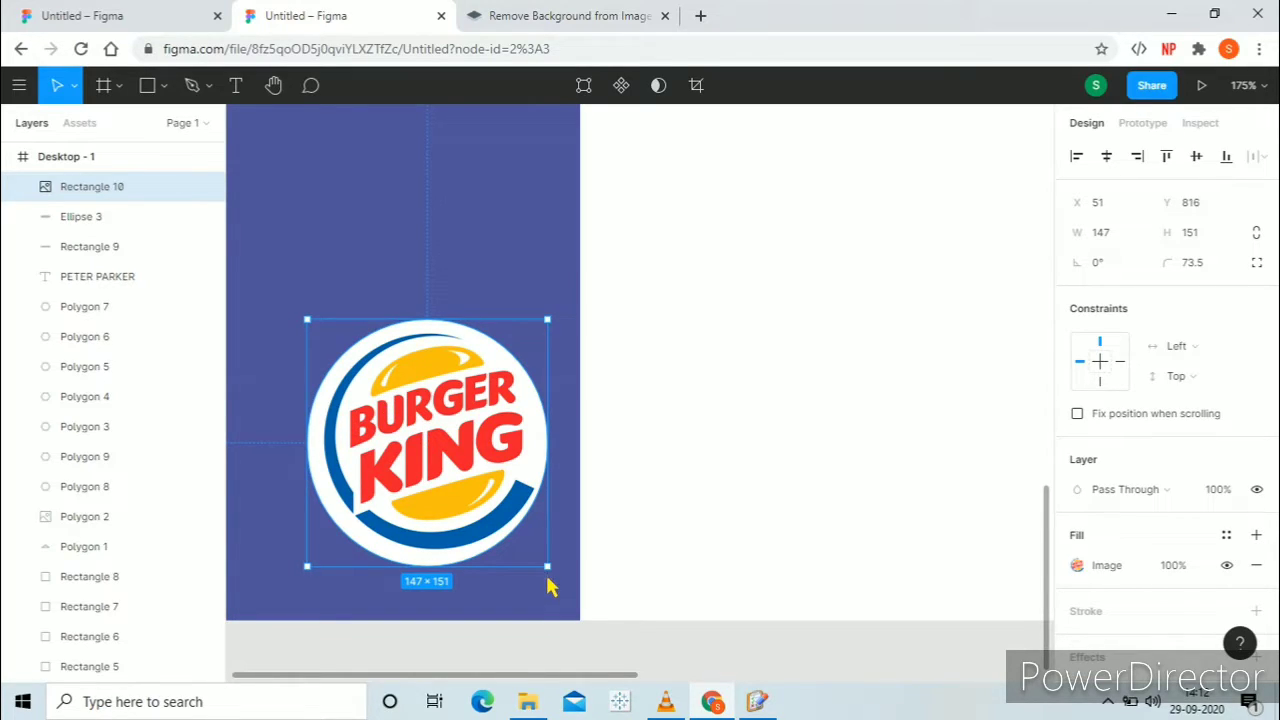
- Set the rounded Burger King logo's width and height to 100 × 100
{"action": "left_click", "coordinate": [1125, 233]}
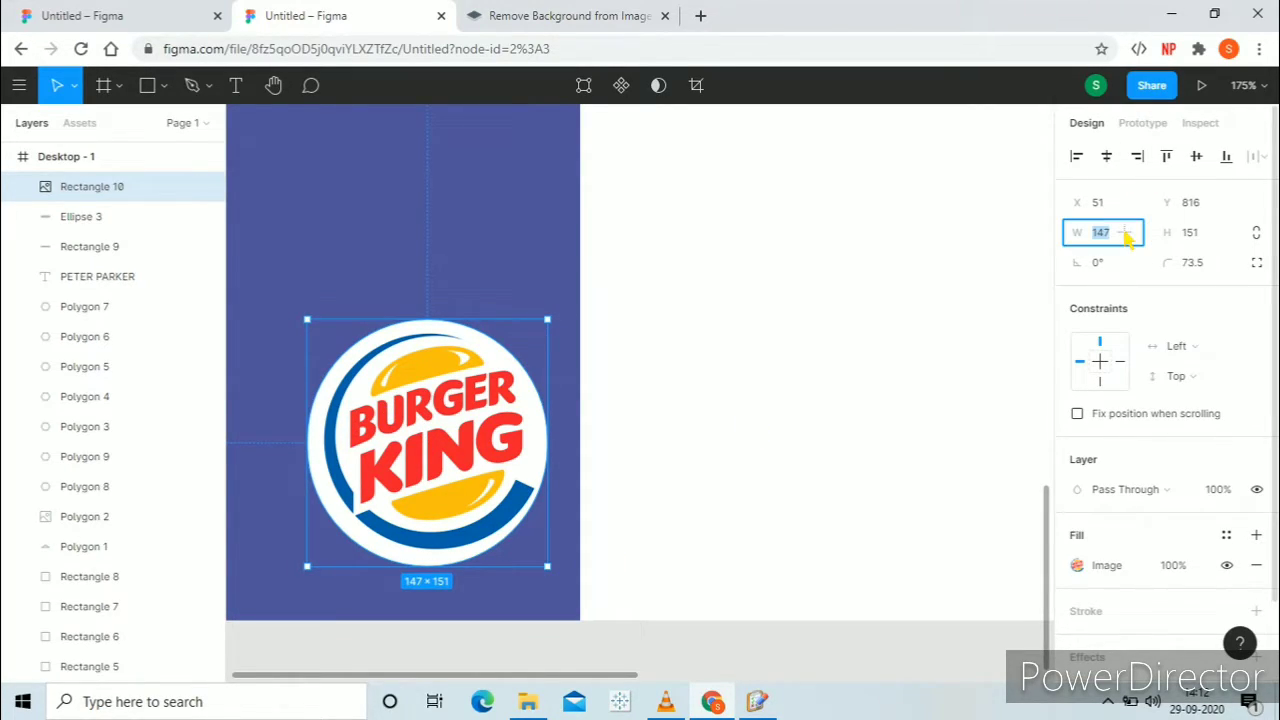
{"action": "left_click", "coordinate": [1207, 244]}
{"action": "type", "text": "100"}
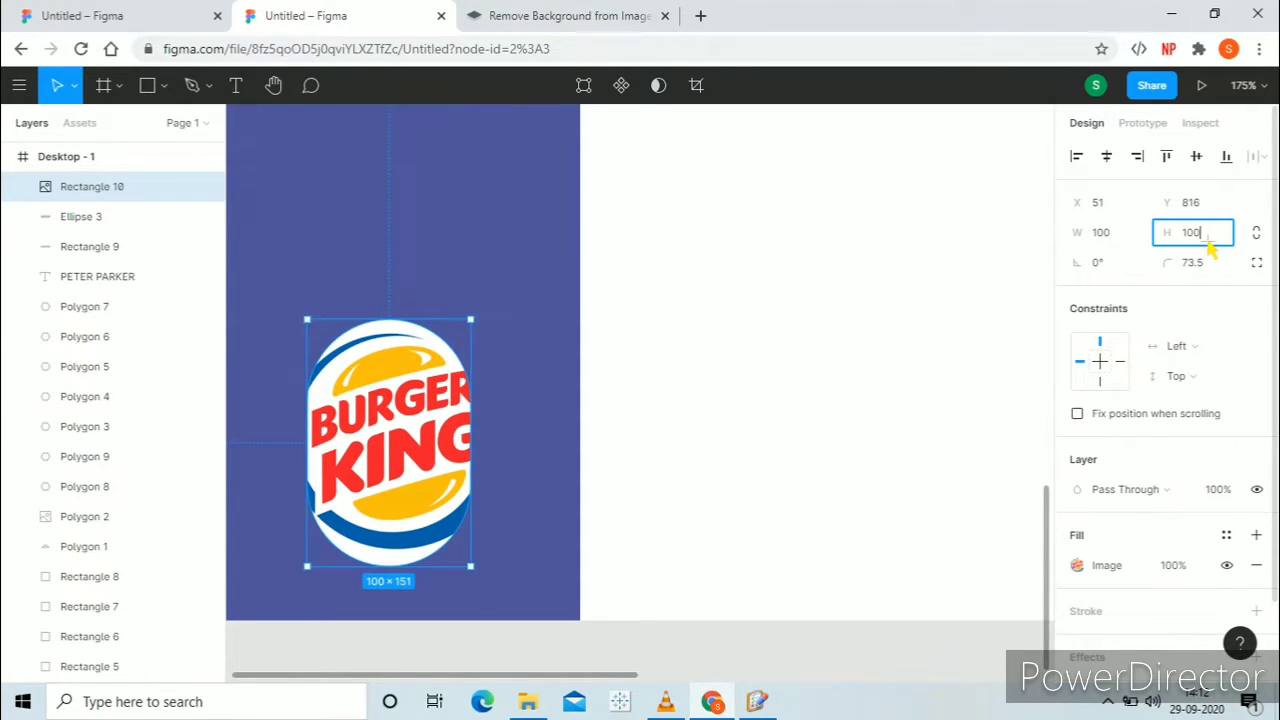
{"action": "key", "text": "Return"}
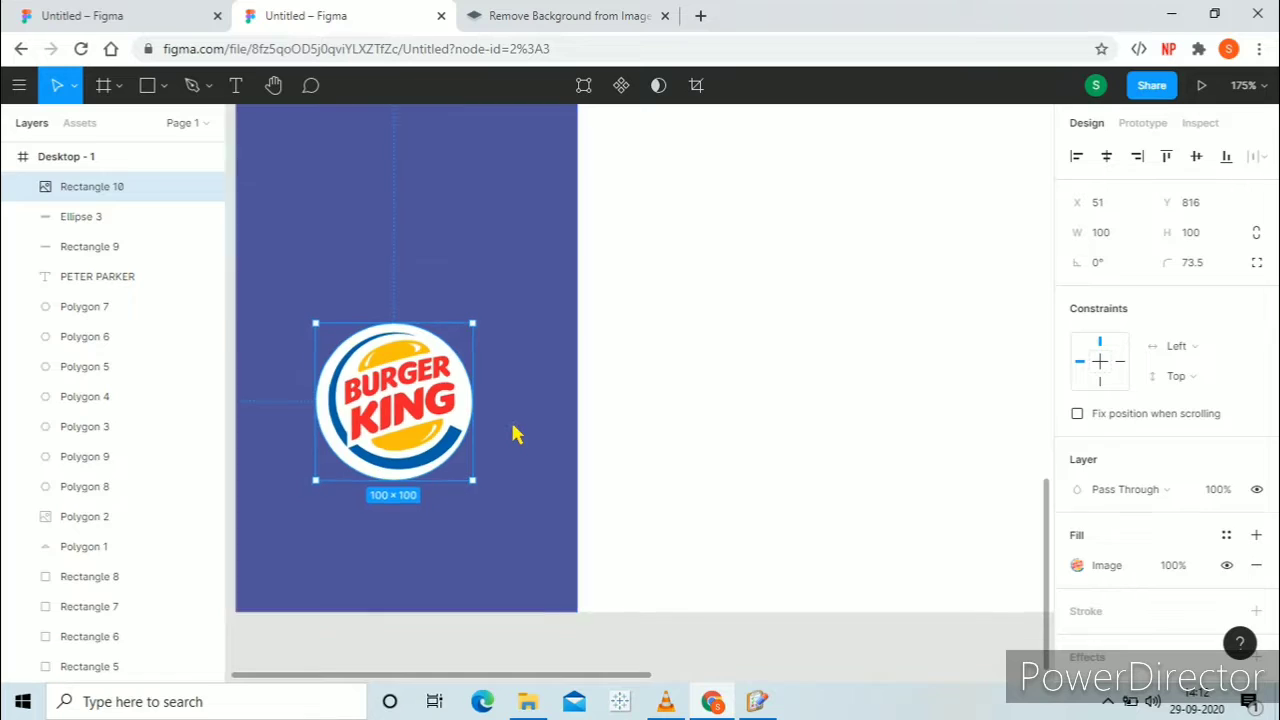
- Add a drop shadow effect to the round Burger King logo and deselect it
{"action": "scroll", "coordinate": [517, 433], "scroll_direction": "down", "scroll_amount": 5}
{"action": "scroll", "coordinate": [914, 251], "scroll_direction": "up", "scroll_amount": 3}
{"action": "scroll", "coordinate": [910, 250], "scroll_direction": "down", "scroll_amount": 1}
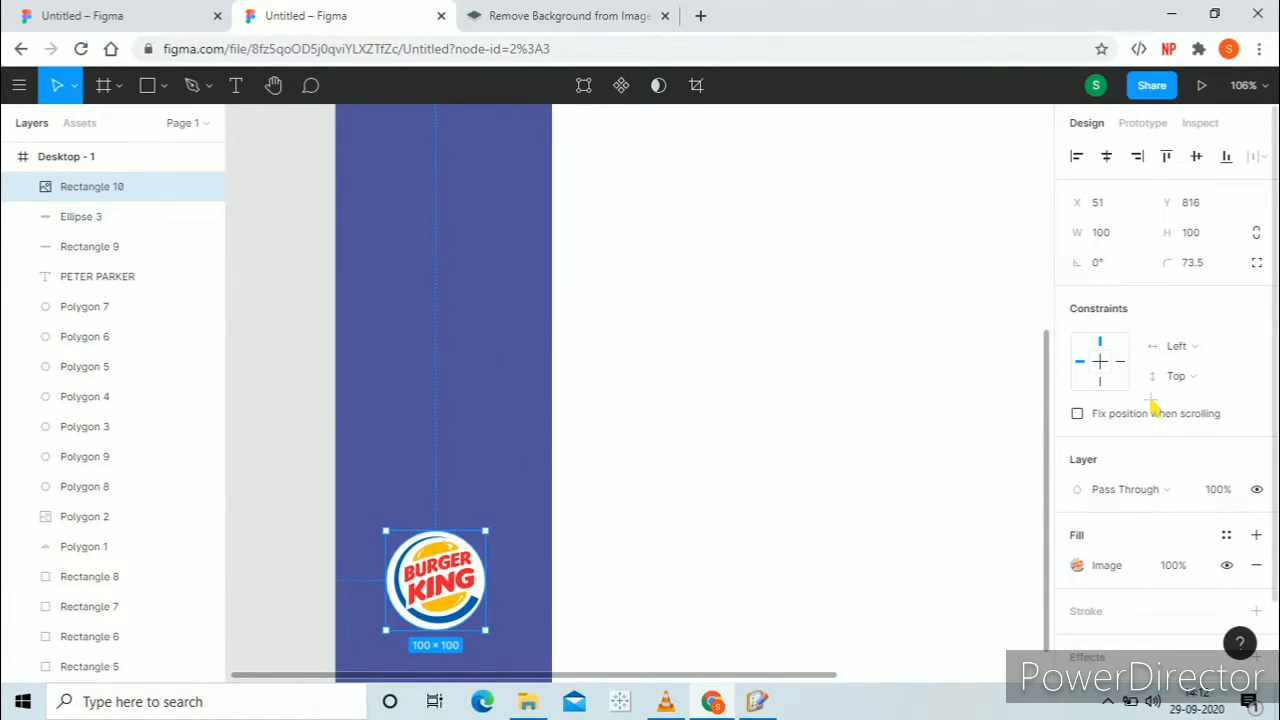
{"action": "scroll", "coordinate": [1189, 525], "scroll_direction": "down", "scroll_amount": 1}
{"action": "left_click", "coordinate": [1256, 567]}
{"action": "left_click", "coordinate": [649, 598]}
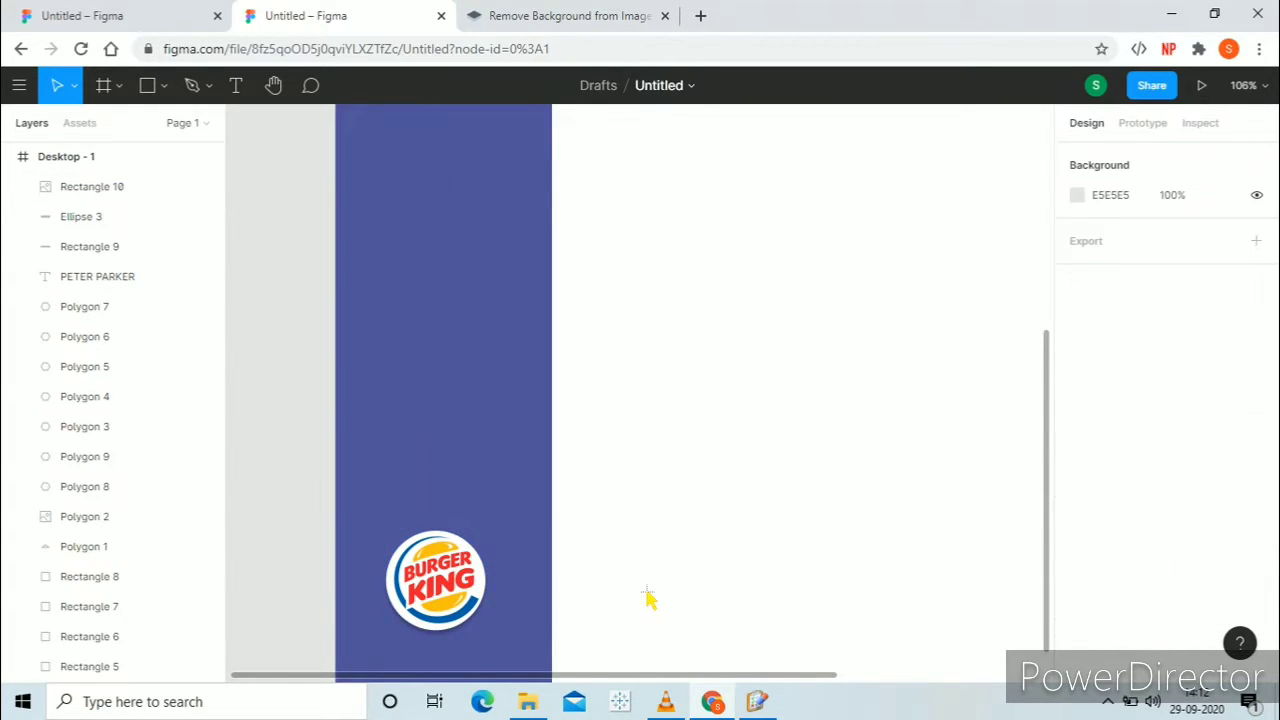
- Following the reference's zigzag graph, draw a line about 65 long rising at 45° from the sidebar's outer edge
{"action": "scroll", "coordinate": [649, 598], "scroll_direction": "up", "scroll_amount": 3}
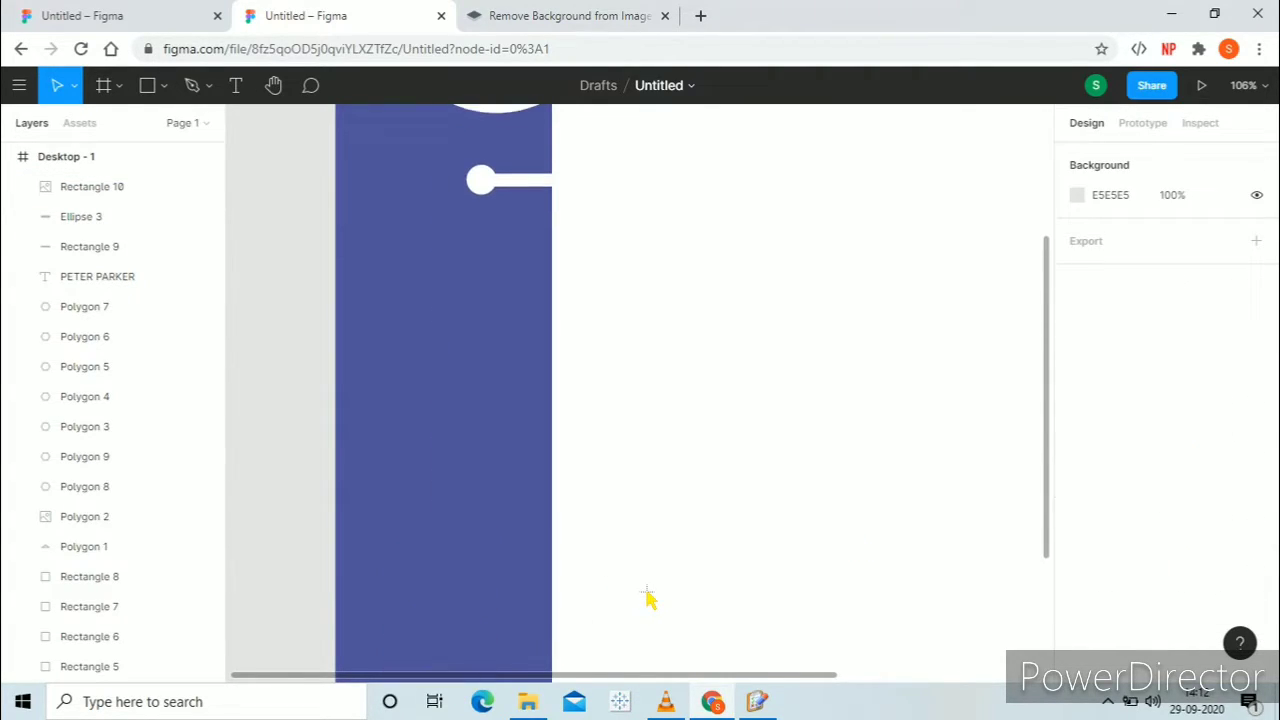
{"action": "left_click", "coordinate": [103, 13]}
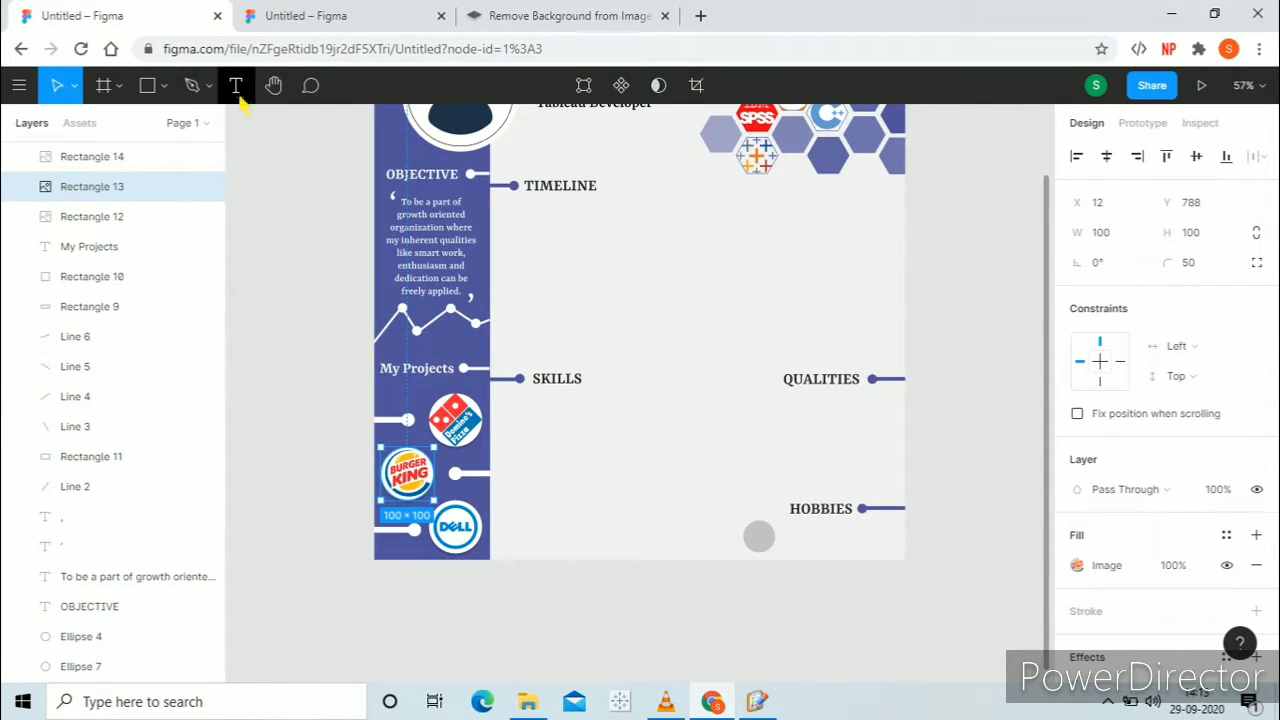
{"action": "left_click", "coordinate": [398, 13]}
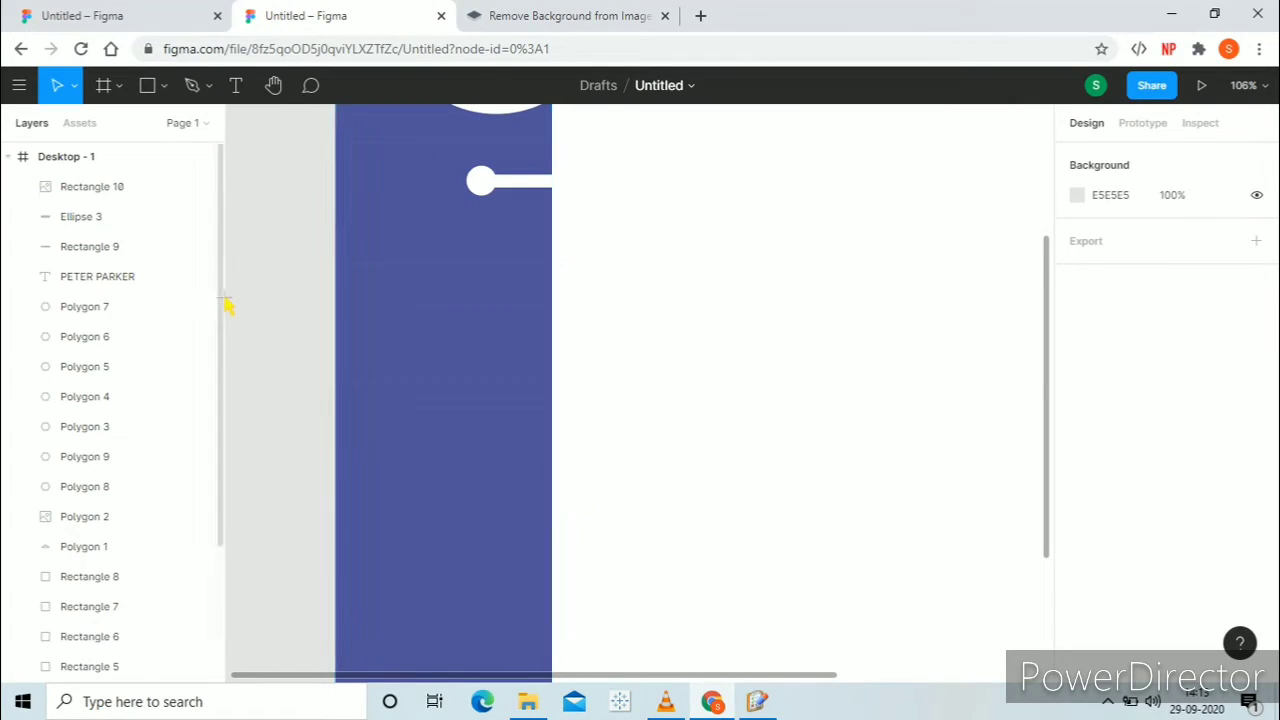
{"action": "left_click", "coordinate": [165, 86]}
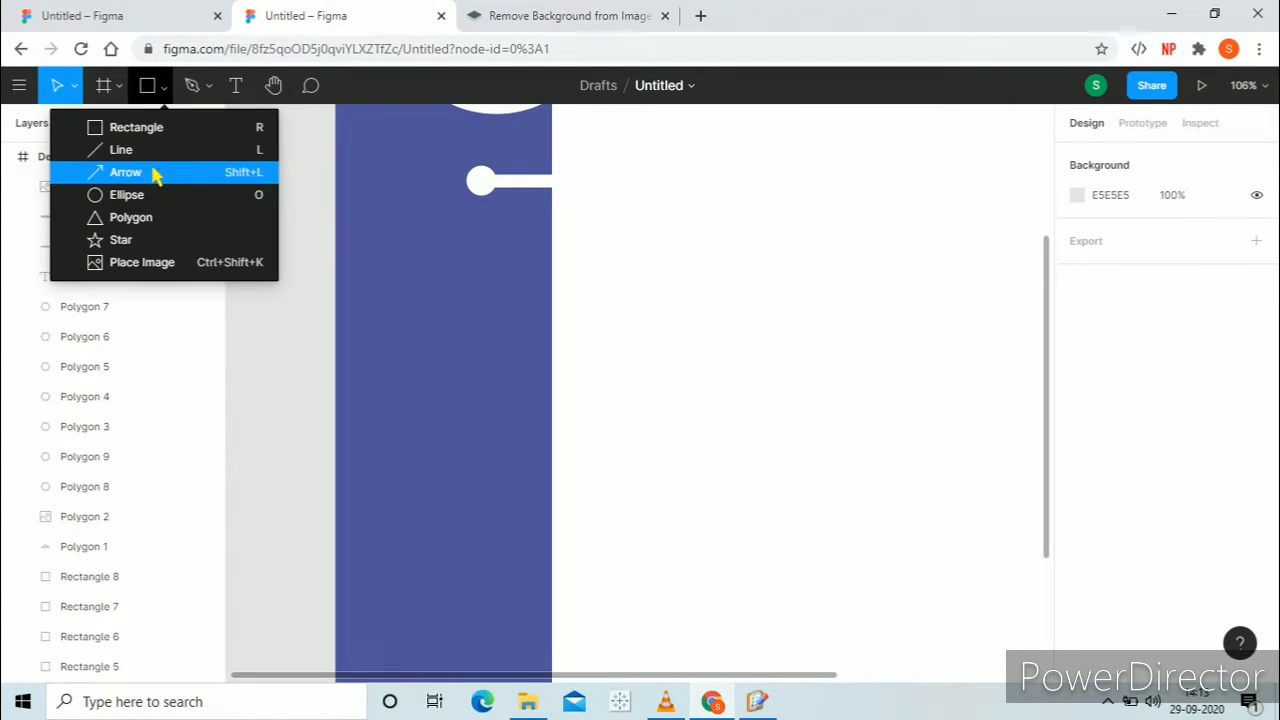
{"action": "left_click", "coordinate": [155, 150]}
{"action": "mouse_move", "coordinate": [337, 381]}
{"action": "left_mouse_down"}
{"action": "mouse_move", "coordinate": [389, 351]}
{"action": "mouse_move", "coordinate": [382, 336]}
{"action": "left_mouse_up"}
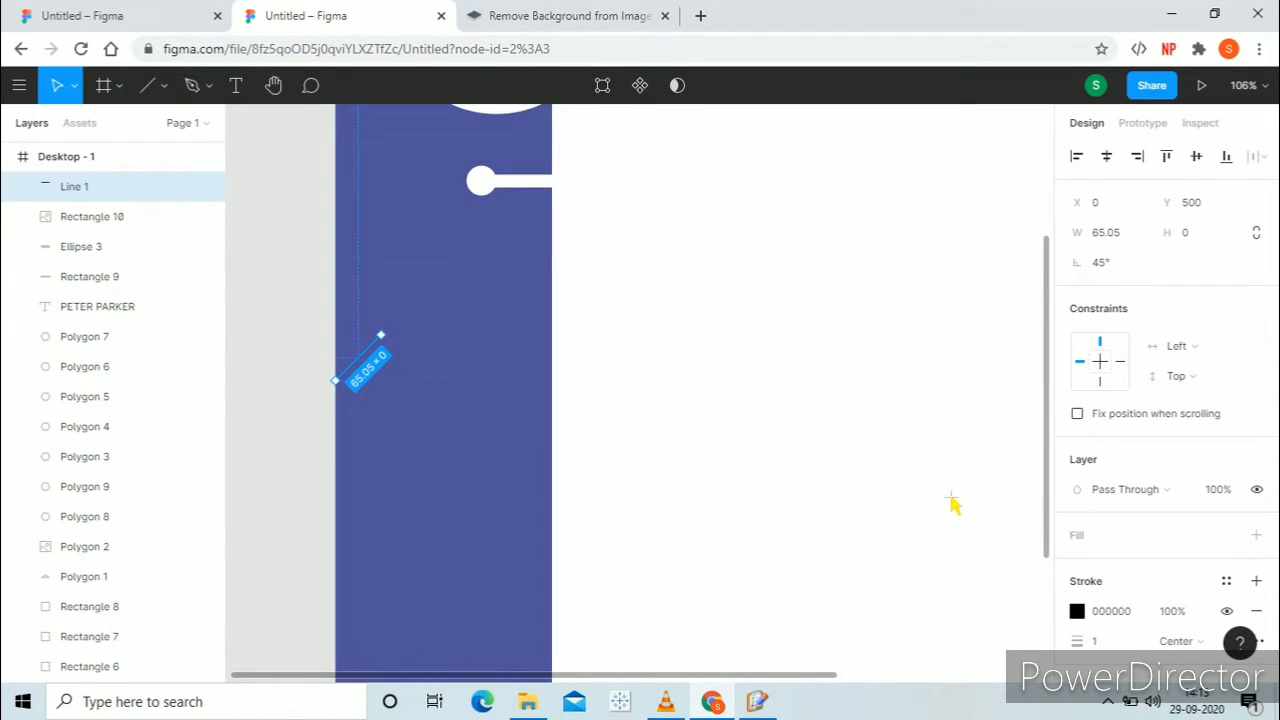
- Set the diagonal line's stroke color to FFFFFF and its stroke width to 4
{"action": "left_click", "coordinate": [1111, 614]}
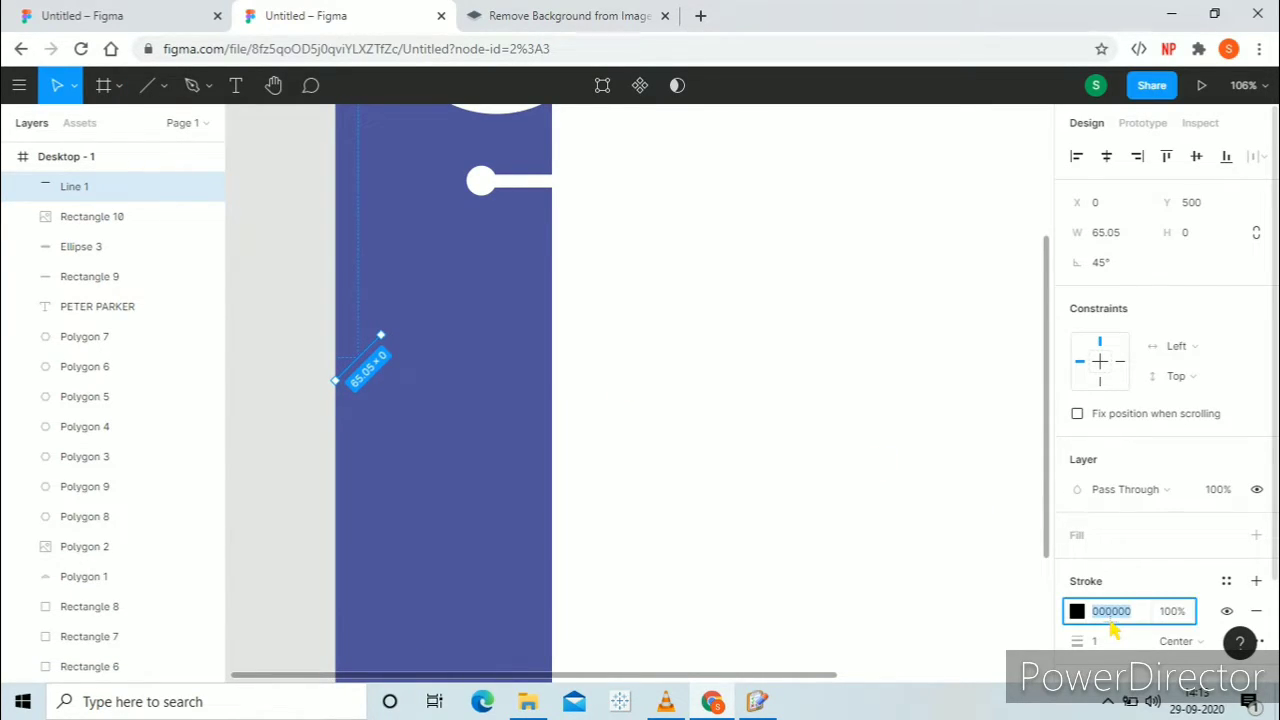
{"action": "type", "text": "F"}
{"action": "left_click", "coordinate": [1110, 644]}
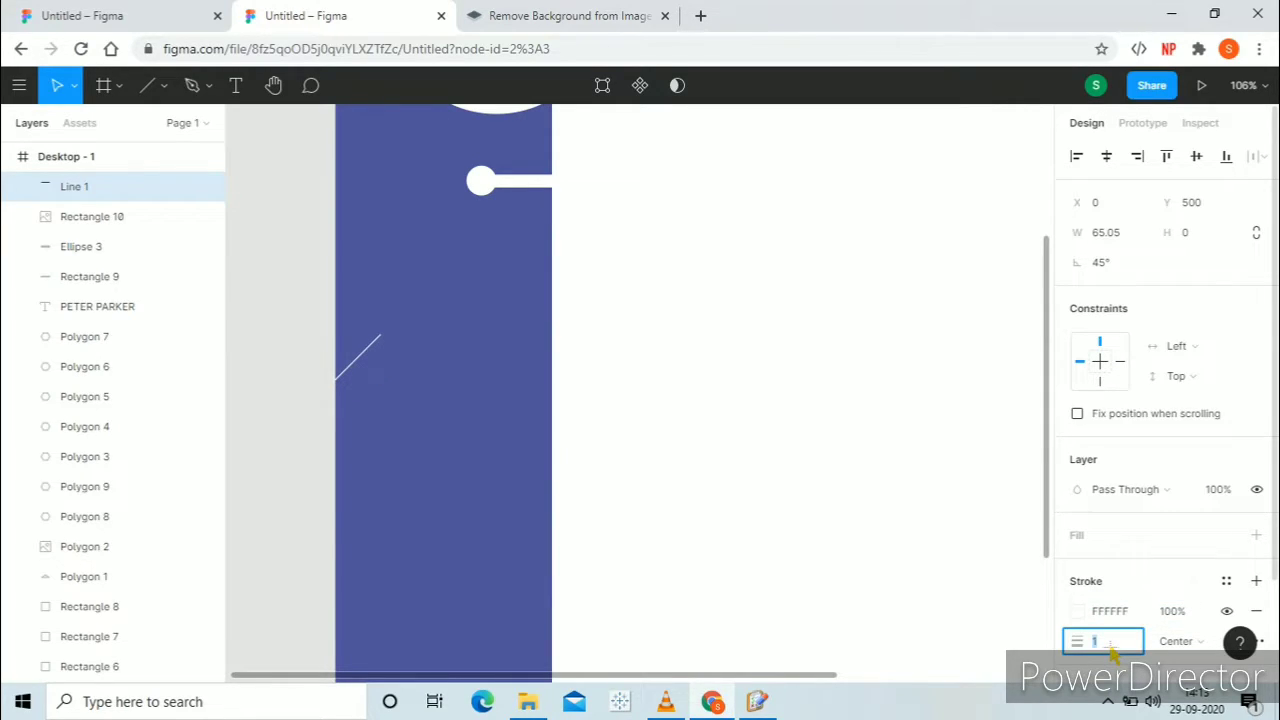
{"action": "type", "text": "4"}
{"action": "key", "text": "Return"}
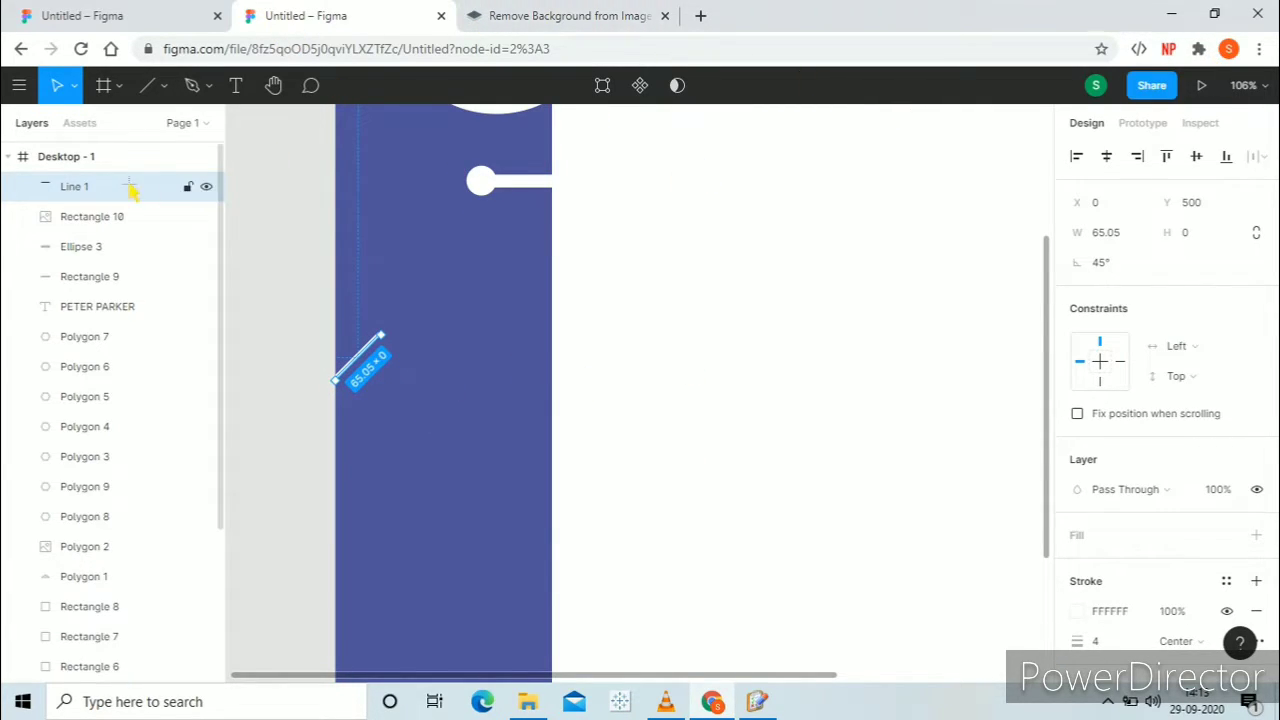
- Draw a second line about 88 long, sloping down at about 55° from the white line's upper end
{"action": "left_click", "coordinate": [165, 86]}
{"action": "left_click", "coordinate": [163, 152]}
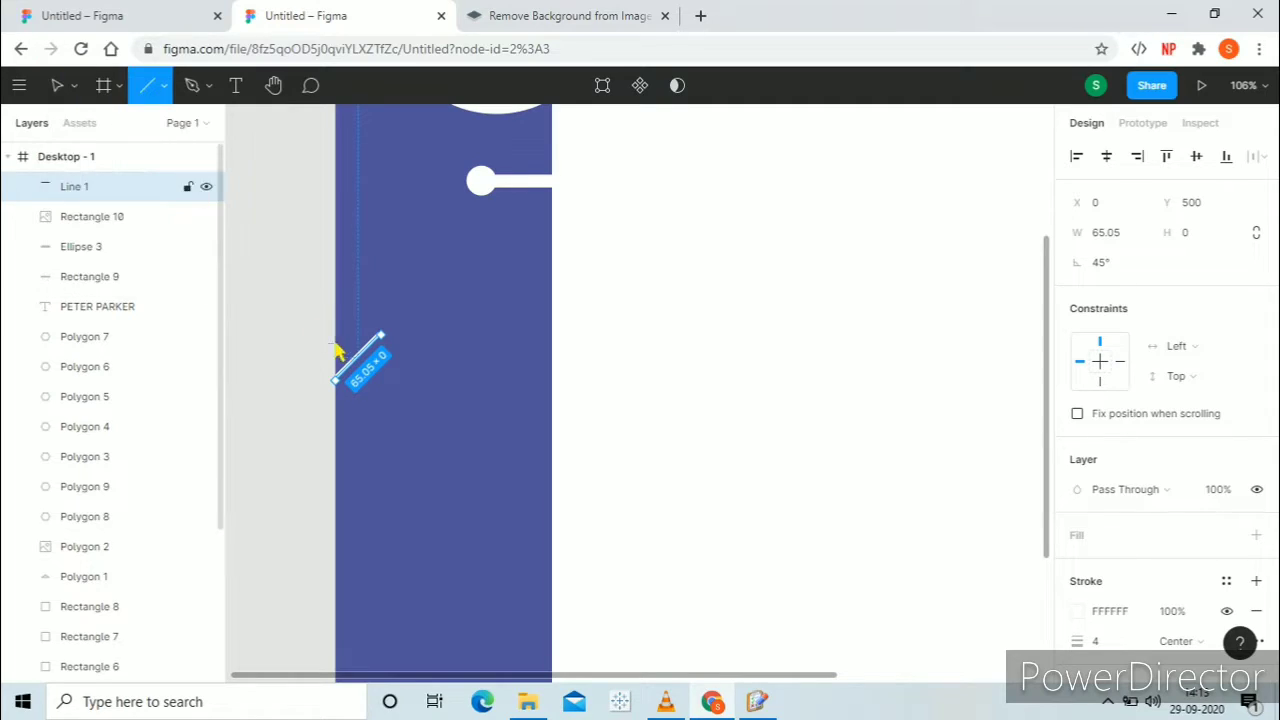
{"action": "left_click_drag", "start_coordinate": [383, 338], "coordinate": [440, 420]}
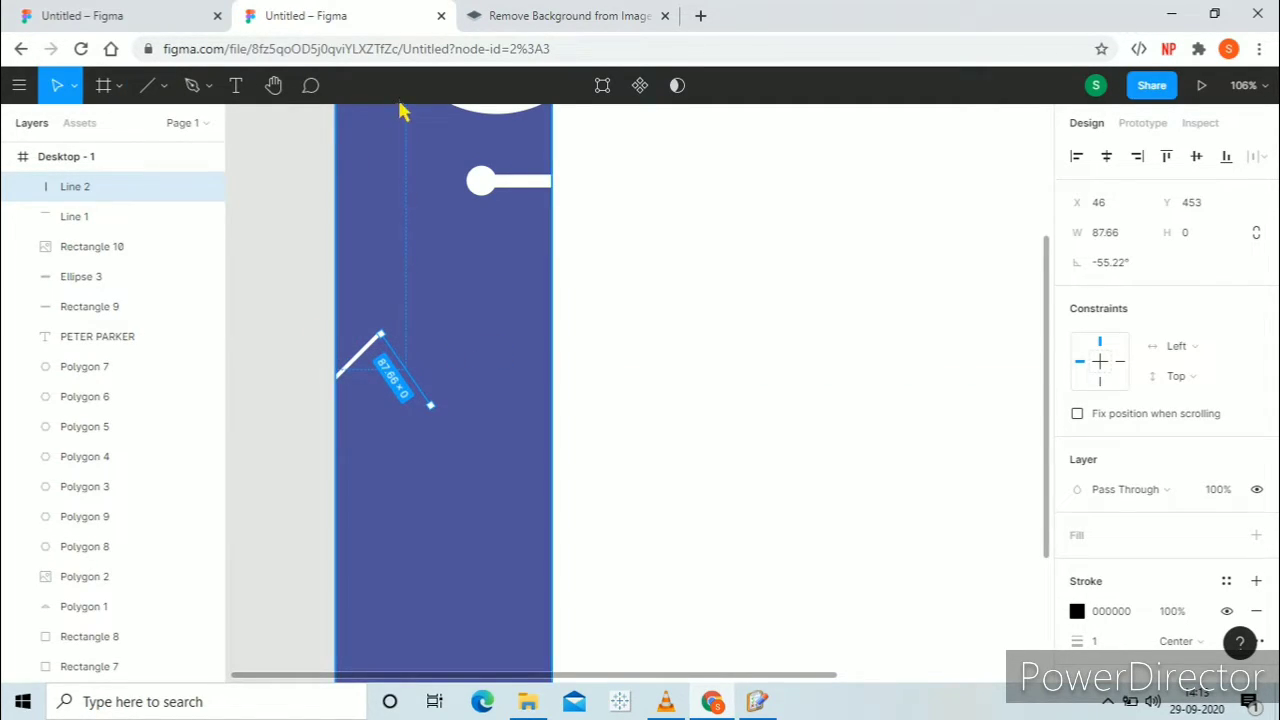
- Set the second diagonal line's stroke to FFFFFF at width 4 and nudge it to meet the first line's peak
{"action": "left_click", "coordinate": [1134, 612]}
{"action": "type", "text": "F"}
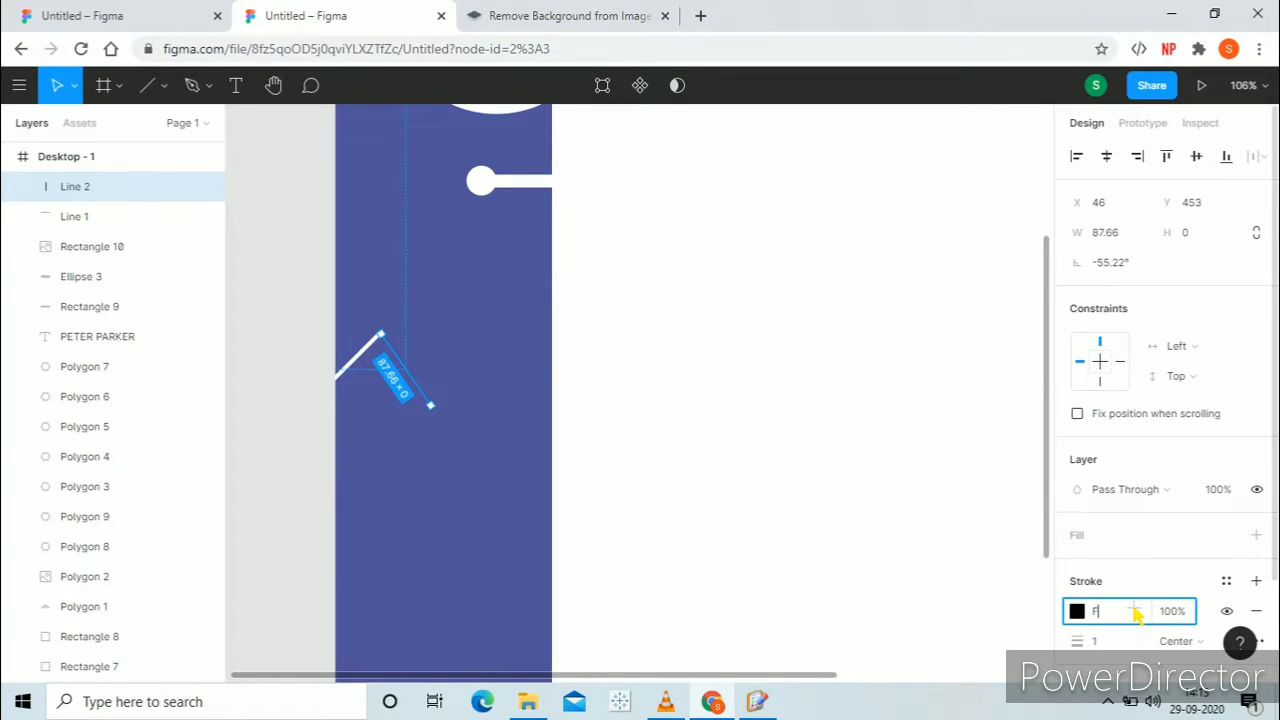
{"action": "left_click", "coordinate": [1118, 643]}
{"action": "key", "text": "Return"}
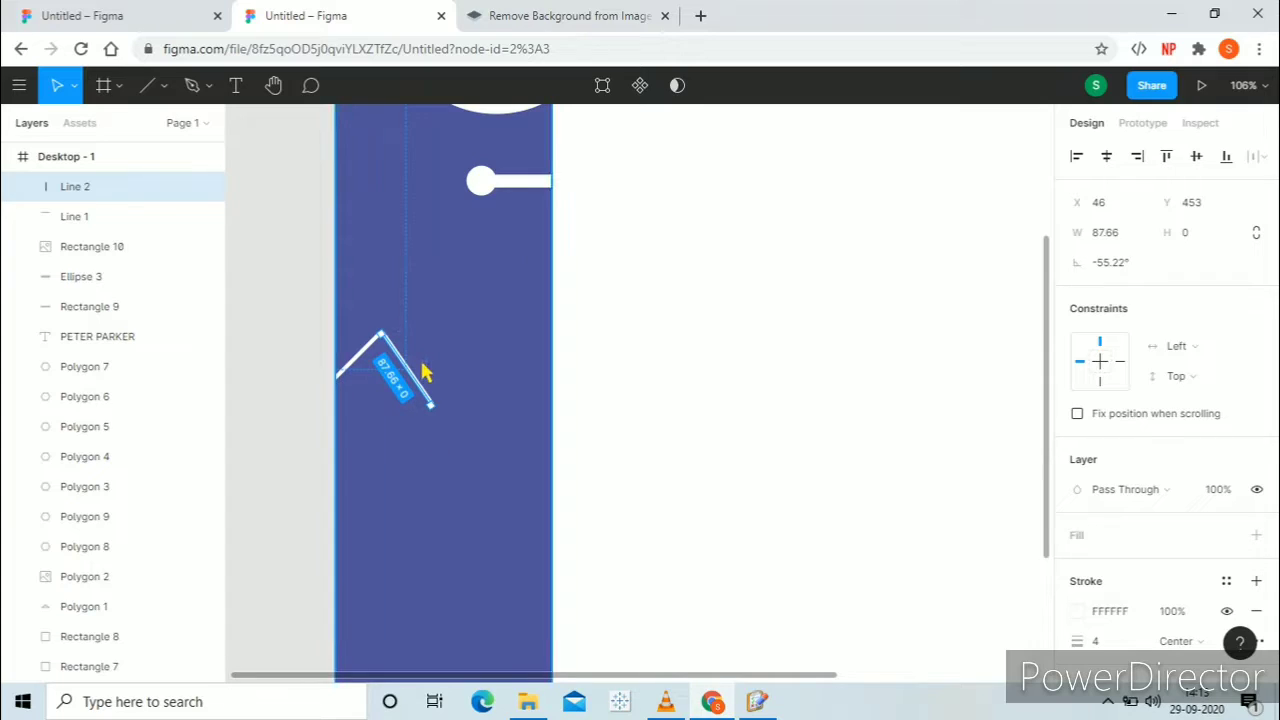
{"action": "left_click_drag", "start_coordinate": [417, 377], "coordinate": [413, 375]}
{"action": "left_click", "coordinate": [640, 366]}
- Duplicate the white circle of the sidebar connector and place the copy on the zigzag's peak
{"action": "left_click", "coordinate": [481, 186]}
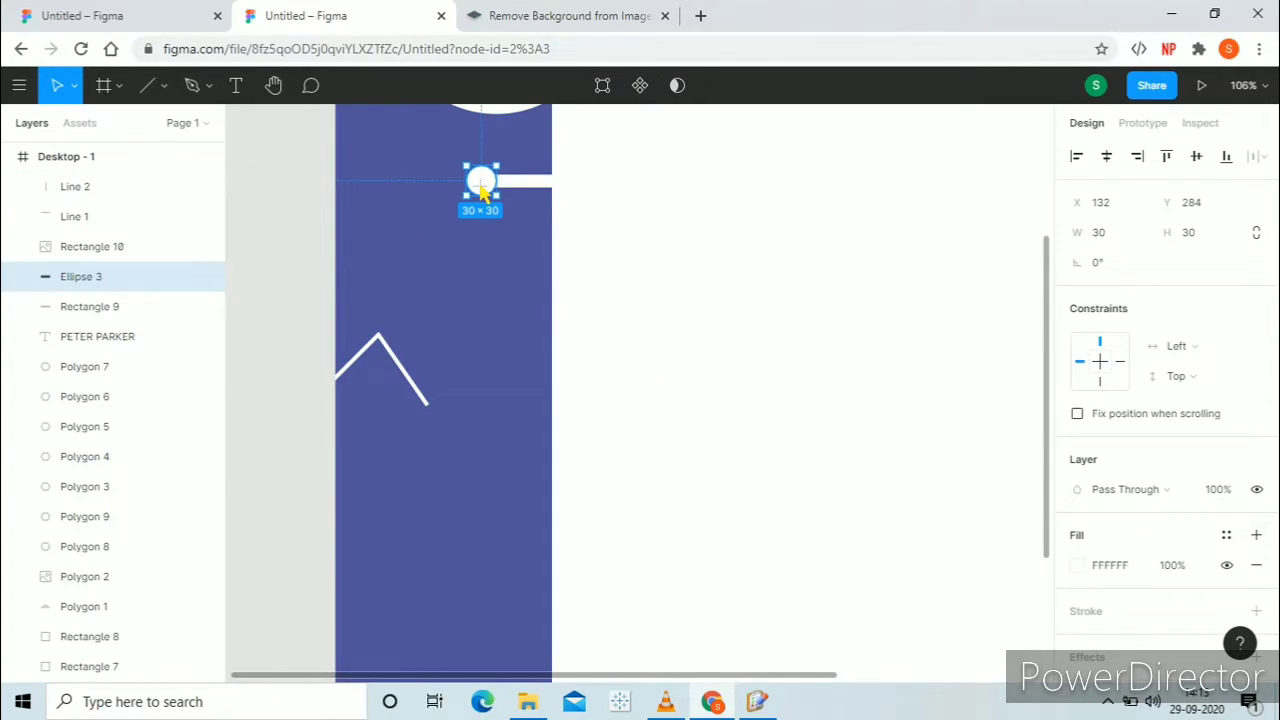
{"action": "key", "text": "ctrl+v"}
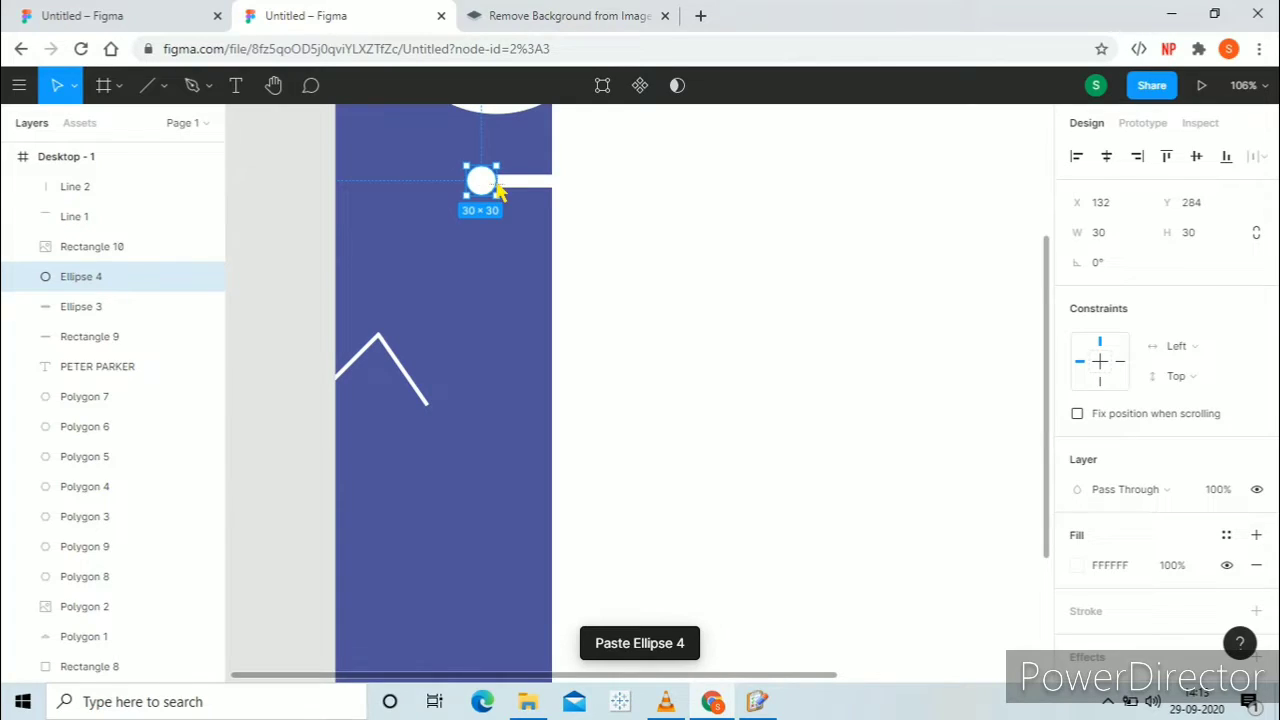
{"action": "left_click_drag", "start_coordinate": [490, 186], "coordinate": [391, 352]}
- Resize the copied circle to 20 × 20 and centre it on the joint between the two white lines
{"action": "left_click", "coordinate": [1118, 240]}
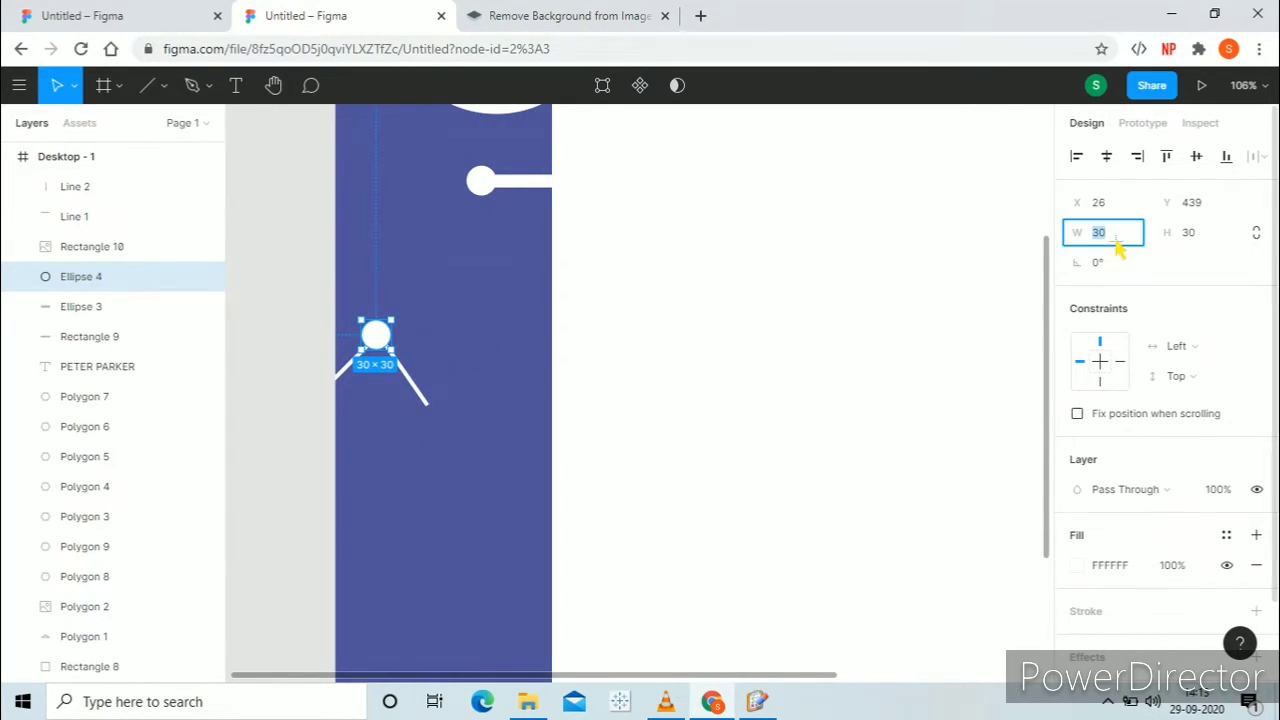
{"action": "left_click", "coordinate": [1203, 246]}
{"action": "type", "text": "20"}
{"action": "key", "text": "Return"}
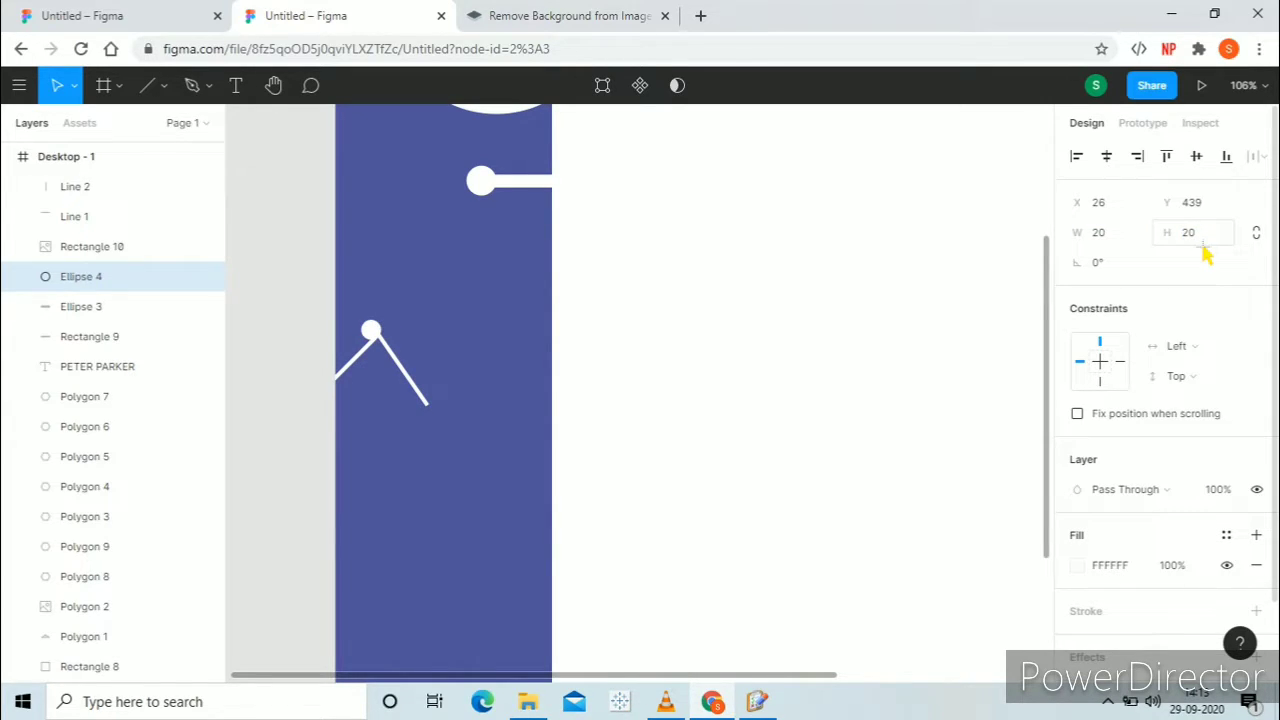
{"action": "left_click_drag", "start_coordinate": [380, 338], "coordinate": [390, 344]}
{"action": "left_click", "coordinate": [652, 418]}
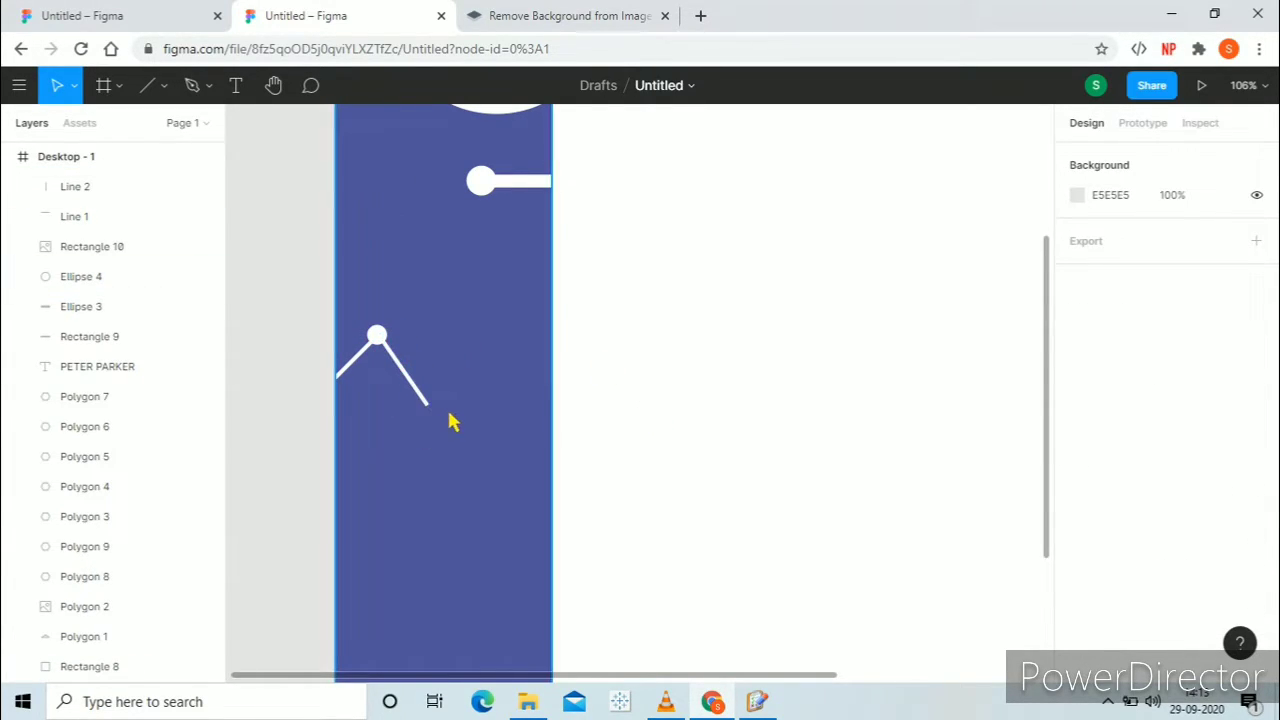
- Switch to the finished resume design file and hide the grey circle near the HOBBIES heading
{"action": "left_click", "coordinate": [157, 18]}
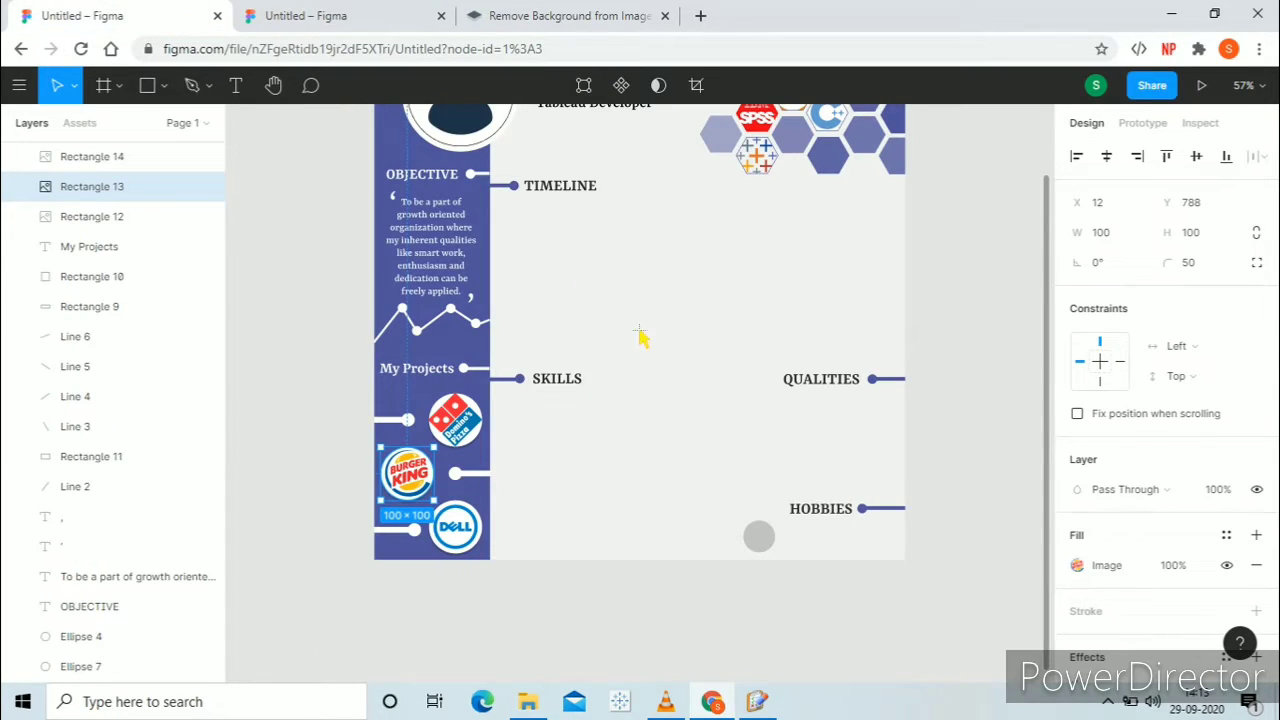
{"action": "scroll", "coordinate": [640, 335], "scroll_direction": "up", "scroll_amount": 3}
{"action": "scroll", "coordinate": [643, 334], "scroll_direction": "down", "scroll_amount": 2}
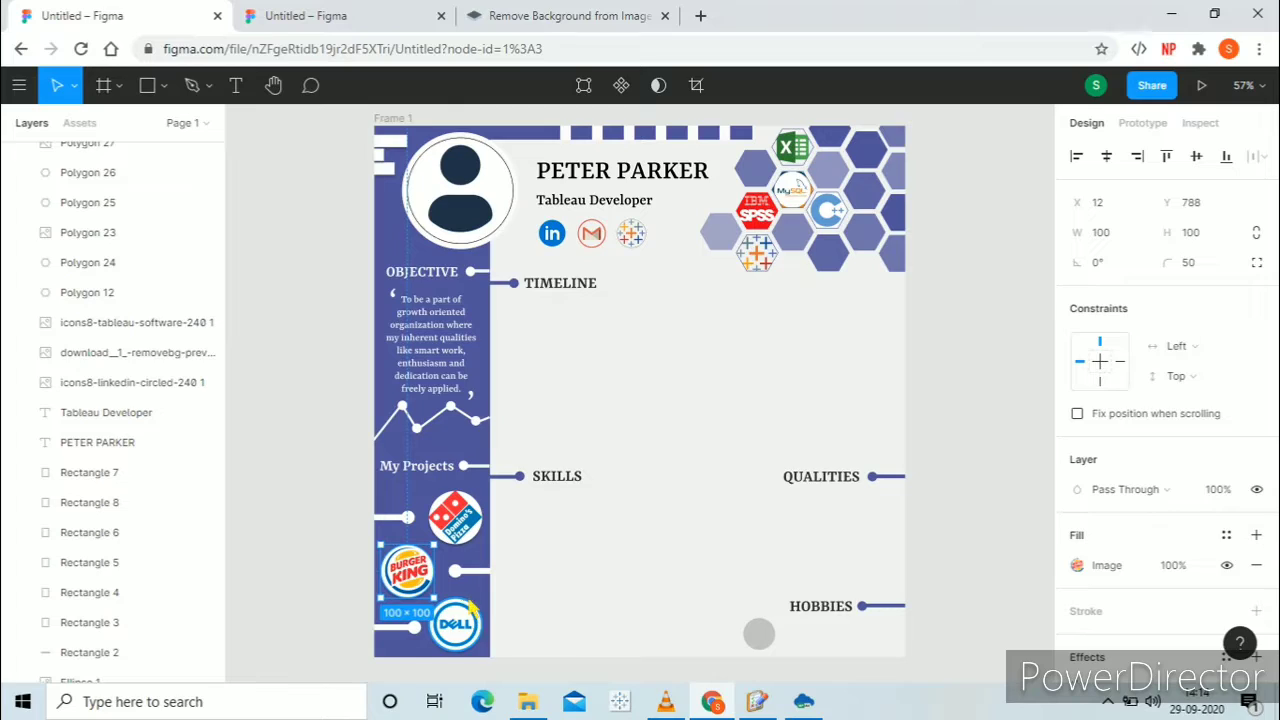
{"action": "left_click", "coordinate": [460, 525]}
{"action": "left_click", "coordinate": [630, 530]}
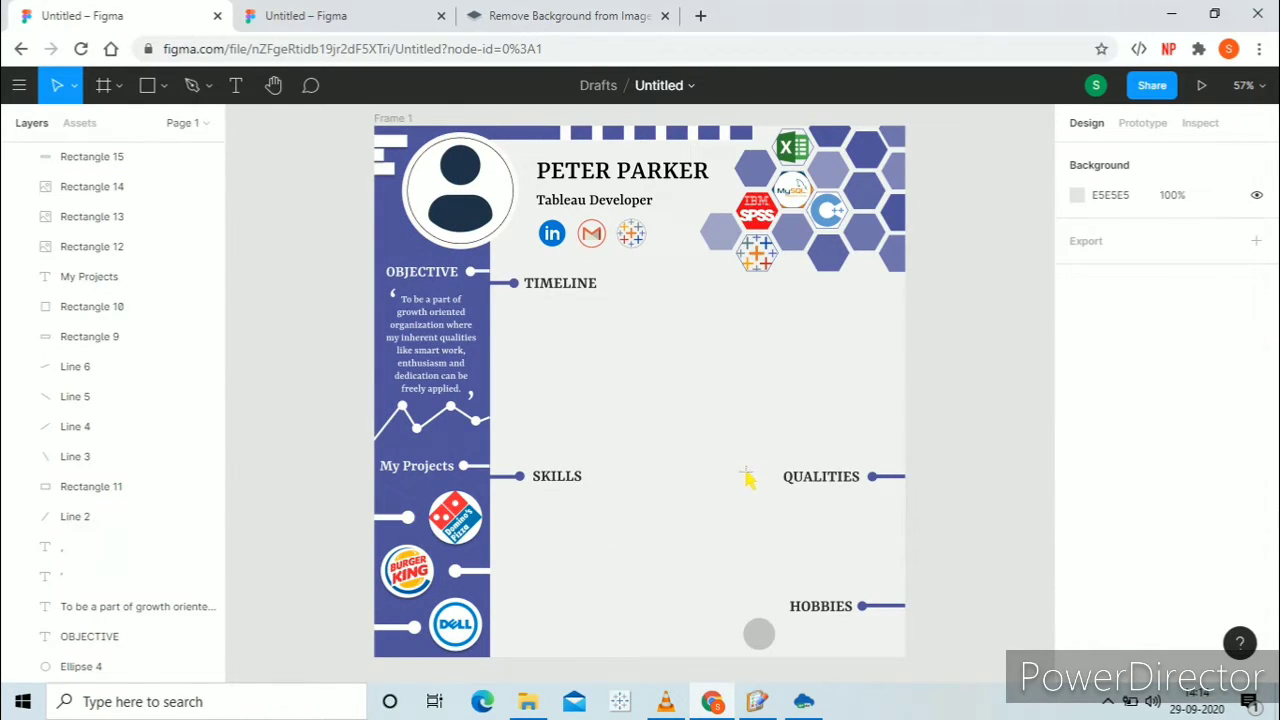
{"action": "scroll", "coordinate": [750, 480], "scroll_direction": "down", "scroll_amount": 4}
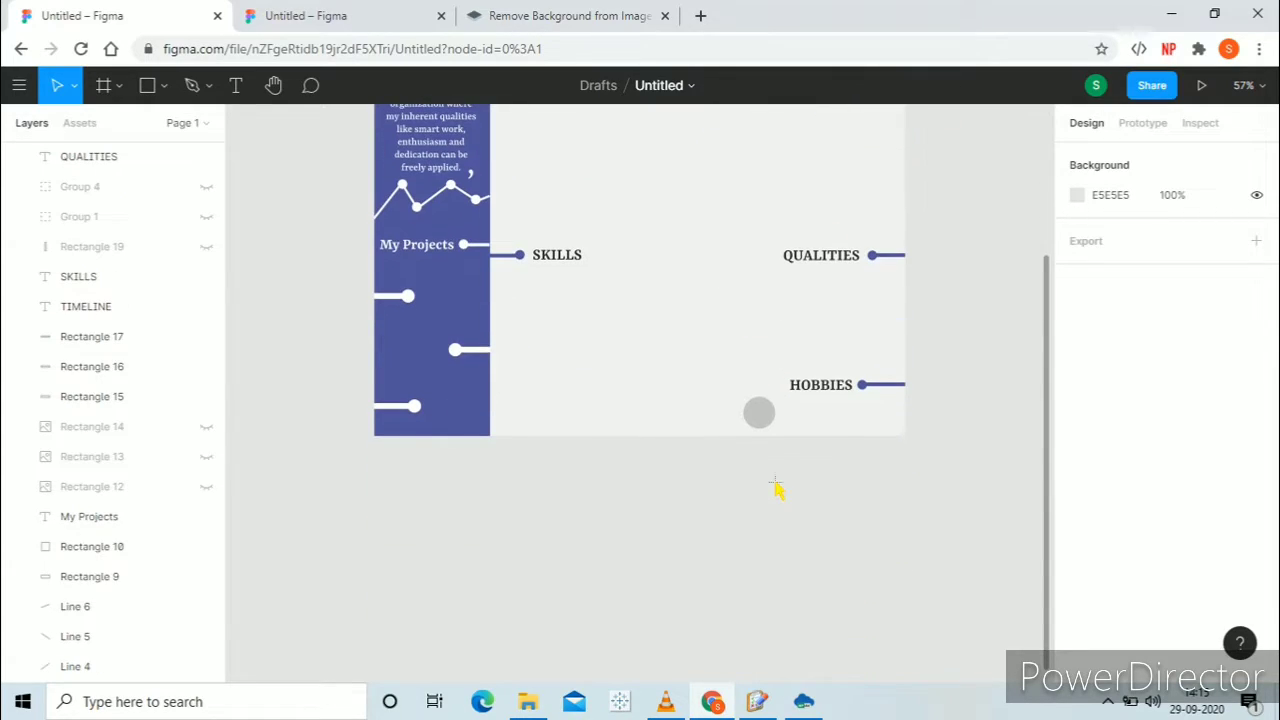
{"action": "left_click", "coordinate": [768, 420]}
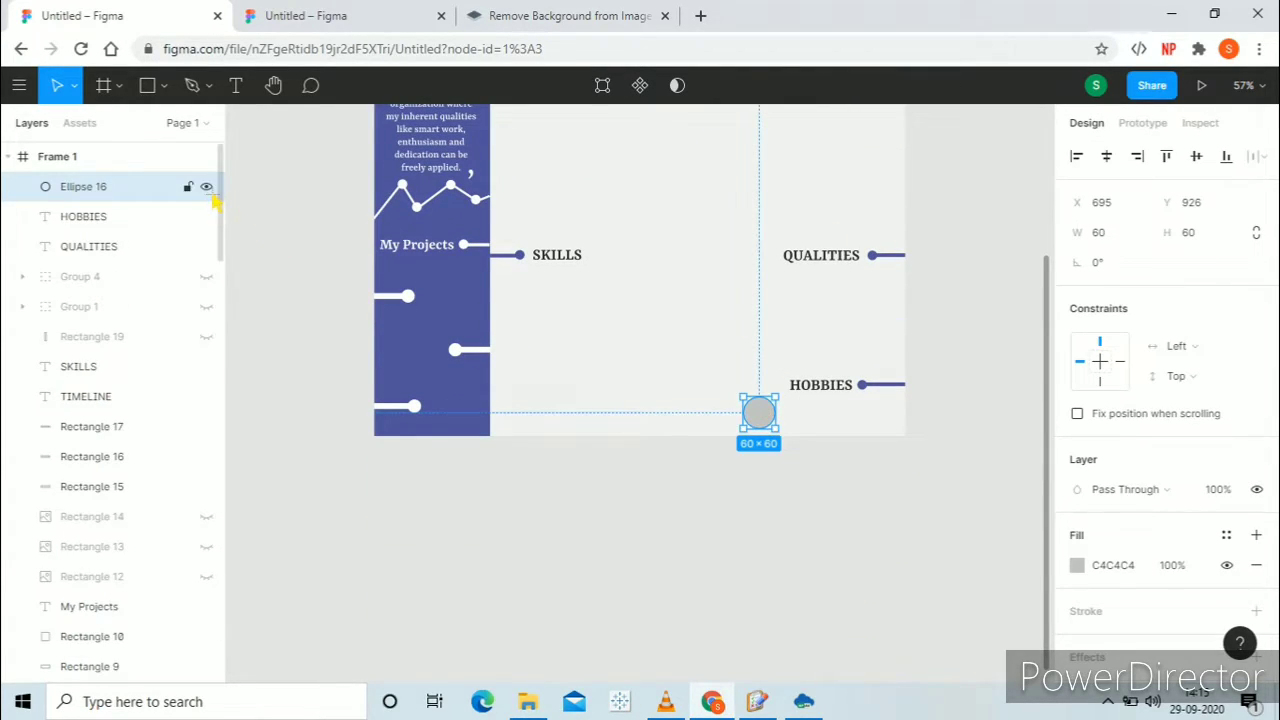
{"action": "left_click", "coordinate": [206, 186]}
{"action": "scroll", "coordinate": [633, 481], "scroll_direction": "up", "scroll_amount": 1}
{"action": "scroll", "coordinate": [633, 481], "scroll_direction": "up", "scroll_amount": 3}
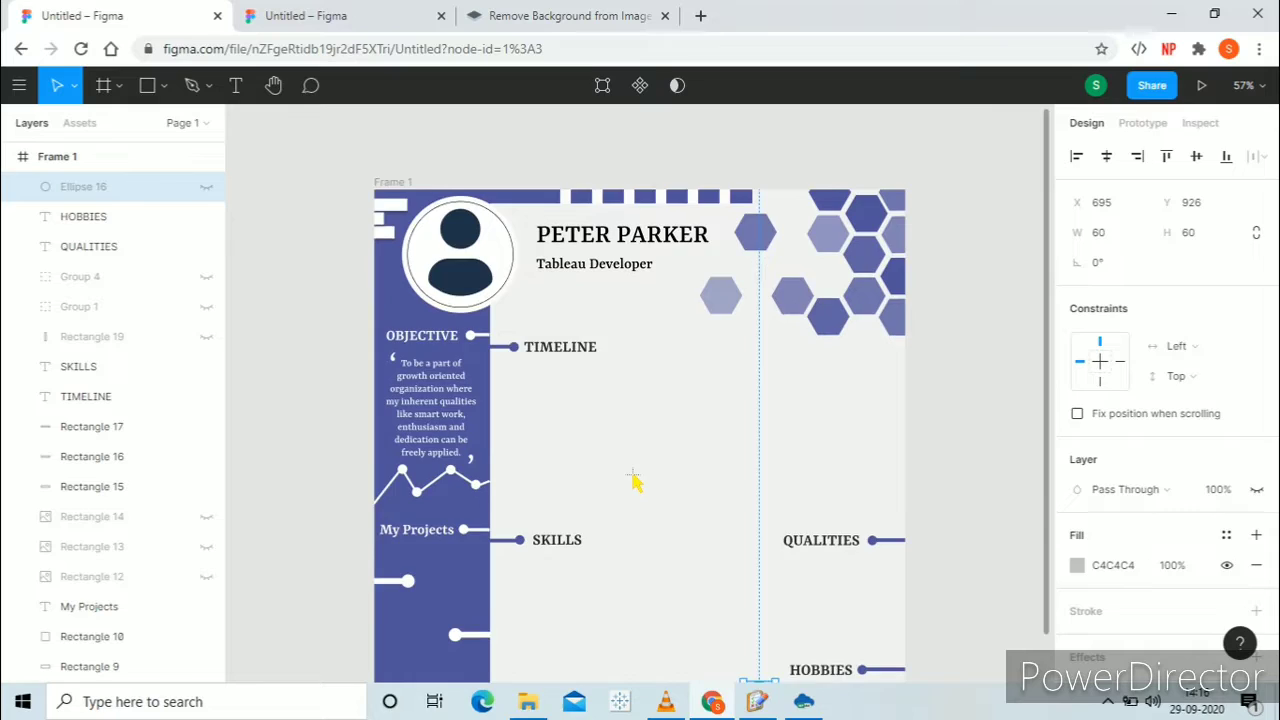
- Export the whole resume frame as a 1x PNG with the suffix BACKGORUND LAYOUT
{"action": "scroll", "coordinate": [633, 481], "scroll_direction": "down", "scroll_amount": 2}
{"action": "scroll", "coordinate": [633, 481], "scroll_direction": "up", "scroll_amount": 1}
{"action": "scroll", "coordinate": [633, 481], "scroll_direction": "up", "scroll_amount": 1}
{"action": "scroll", "coordinate": [633, 481], "scroll_direction": "down", "scroll_amount": 1}
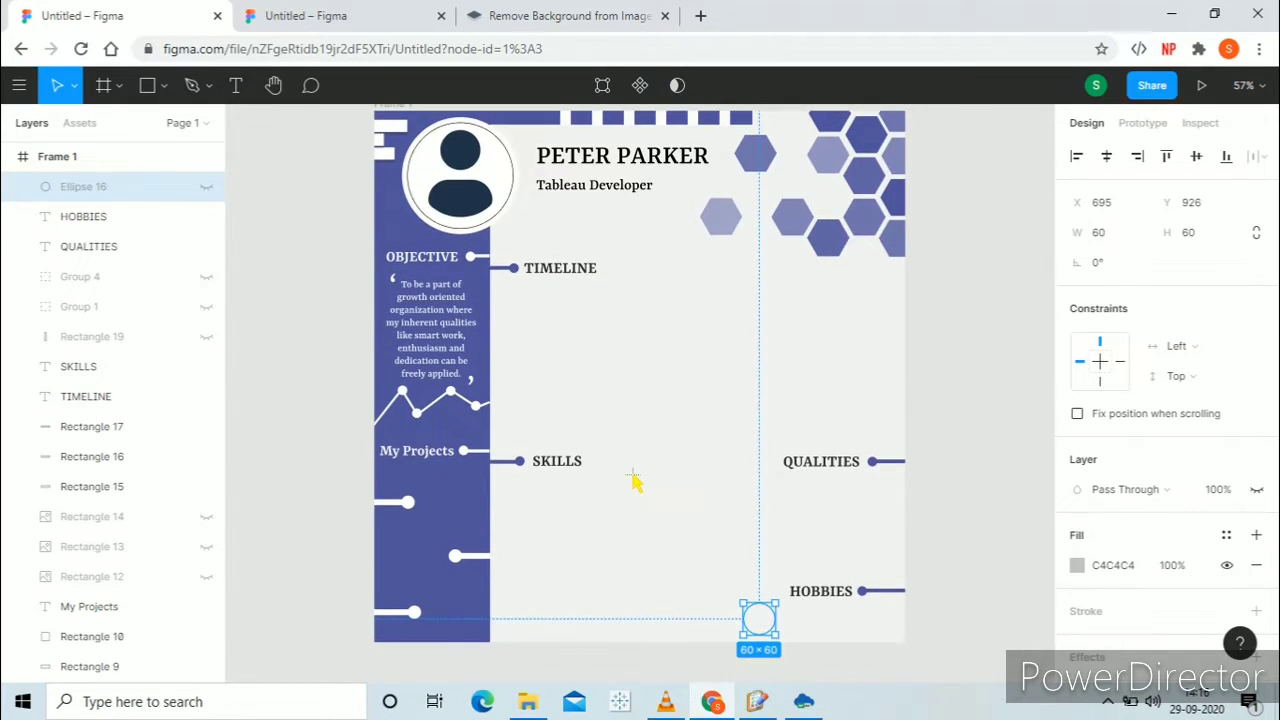
{"action": "left_click", "coordinate": [172, 157]}
{"action": "scroll", "coordinate": [1030, 508], "scroll_direction": "down", "scroll_amount": 3}
{"action": "scroll", "coordinate": [1030, 508], "scroll_direction": "up", "scroll_amount": 3}
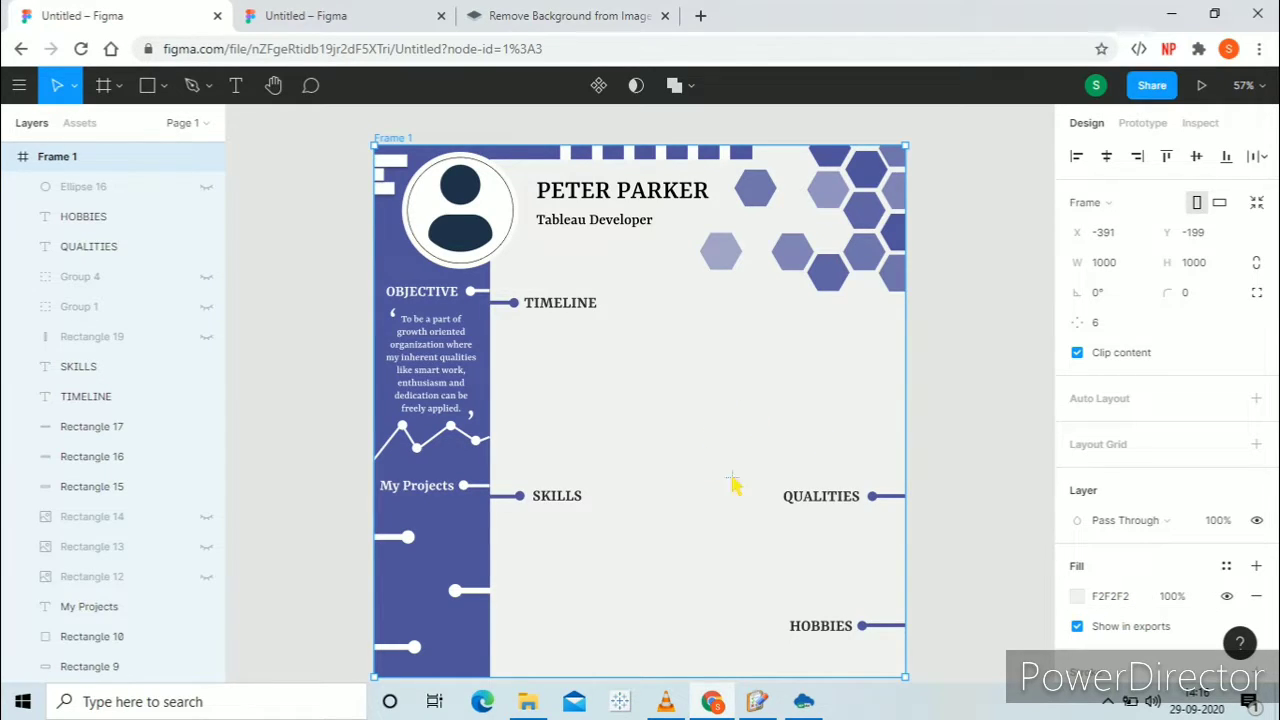
{"action": "scroll", "coordinate": [1125, 528], "scroll_direction": "down", "scroll_amount": 5}
{"action": "scroll", "coordinate": [1120, 528], "scroll_direction": "down", "scroll_amount": 1}
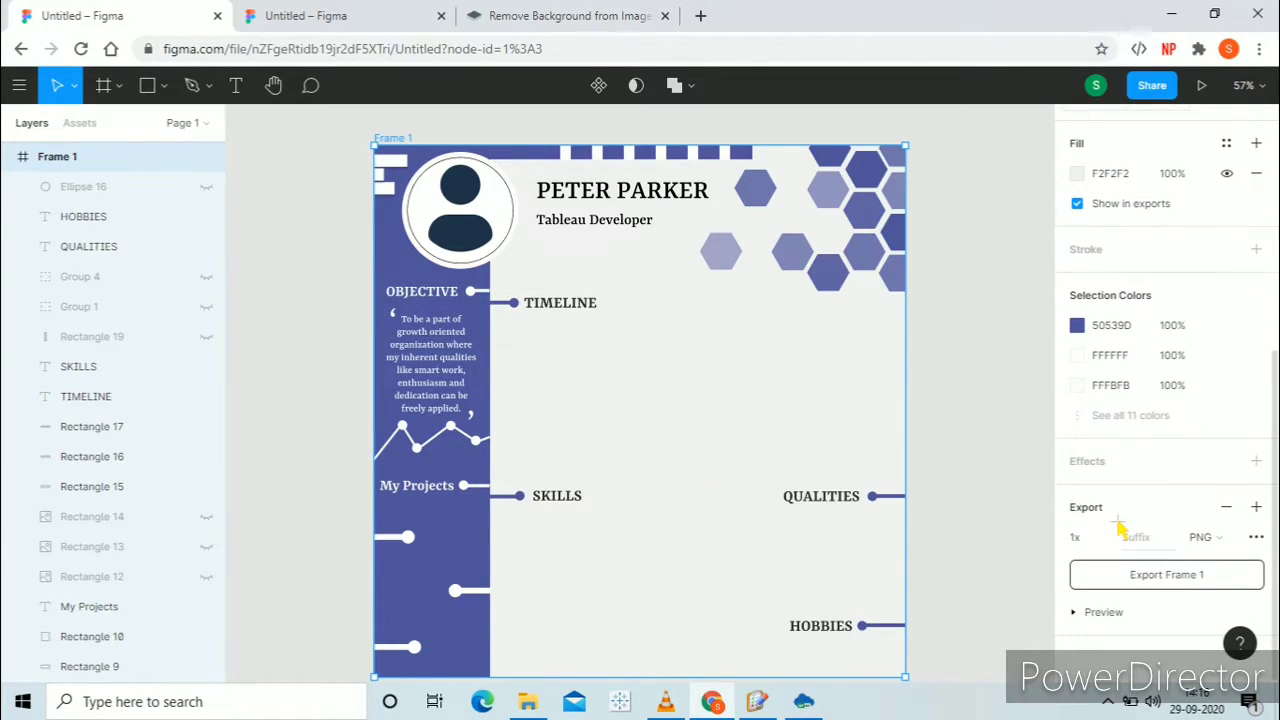
{"action": "left_click", "coordinate": [1163, 550]}
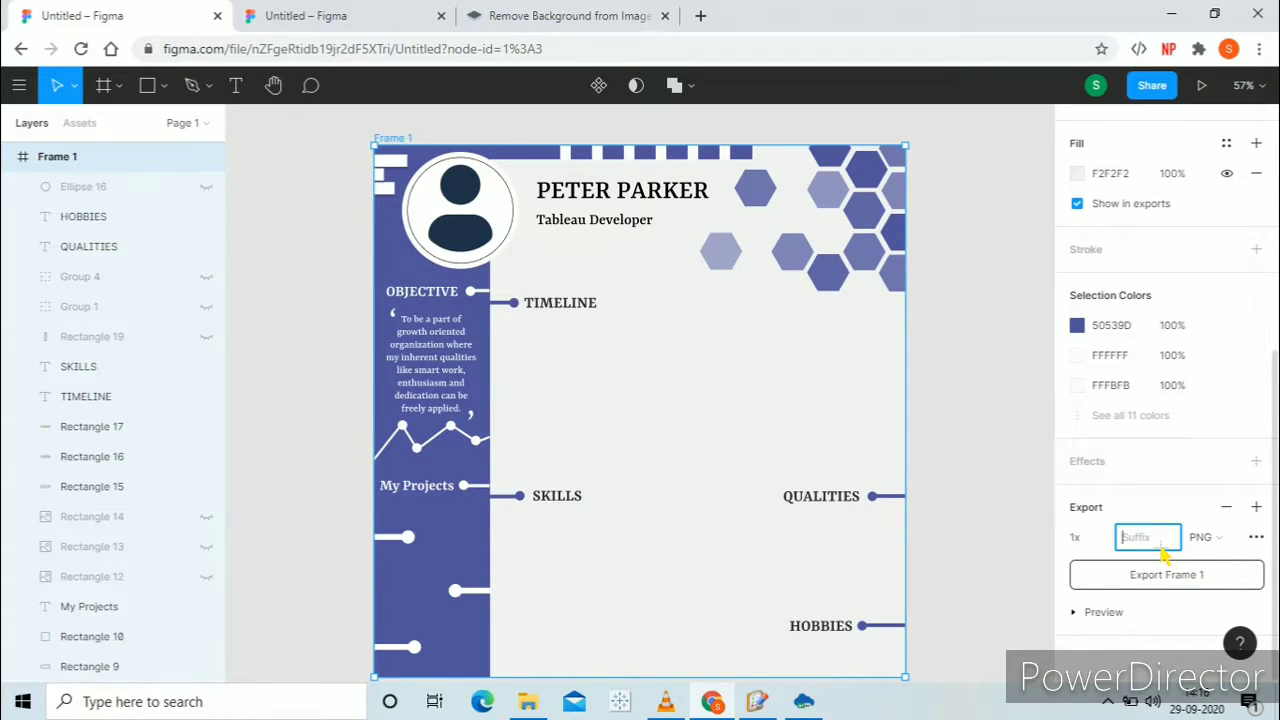
{"action": "type", "text": "BACKGORUND"}
{"action": "type", "text": " LAYOUT"}
{"action": "left_click", "coordinate": [1178, 586]}
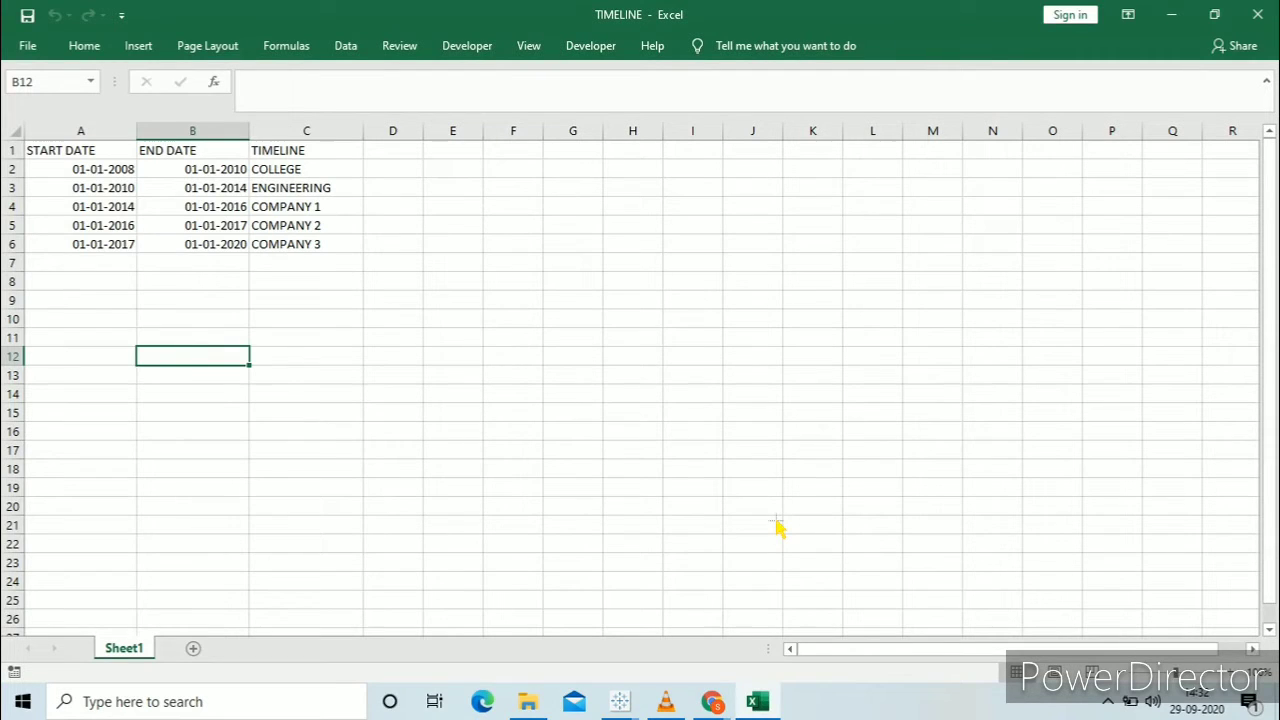
- Examine the START DATE column of the TIMELINE workbook in Excel, row by row
{"action": "key", "text": "Up"}
{"action": "key", "text": "Up"}
{"action": "key", "text": "Up"}
{"action": "key", "text": "Up"}
{"action": "key", "text": "Up"}
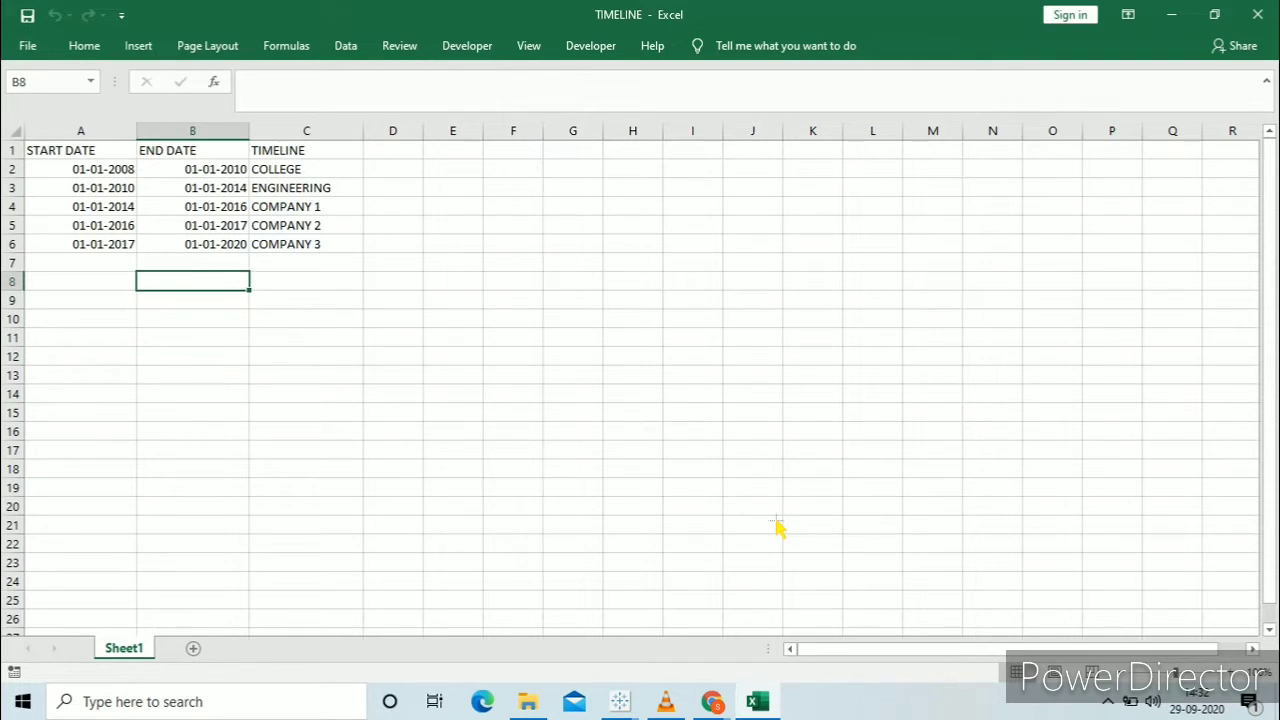
{"action": "key", "text": "Left"}
{"action": "key", "text": "Up"}
{"action": "key", "text": "Up"}
{"action": "key", "text": "Up"}
{"action": "key", "text": "Up"}
{"action": "key", "text": "Up"}
{"action": "key", "text": "Up"}
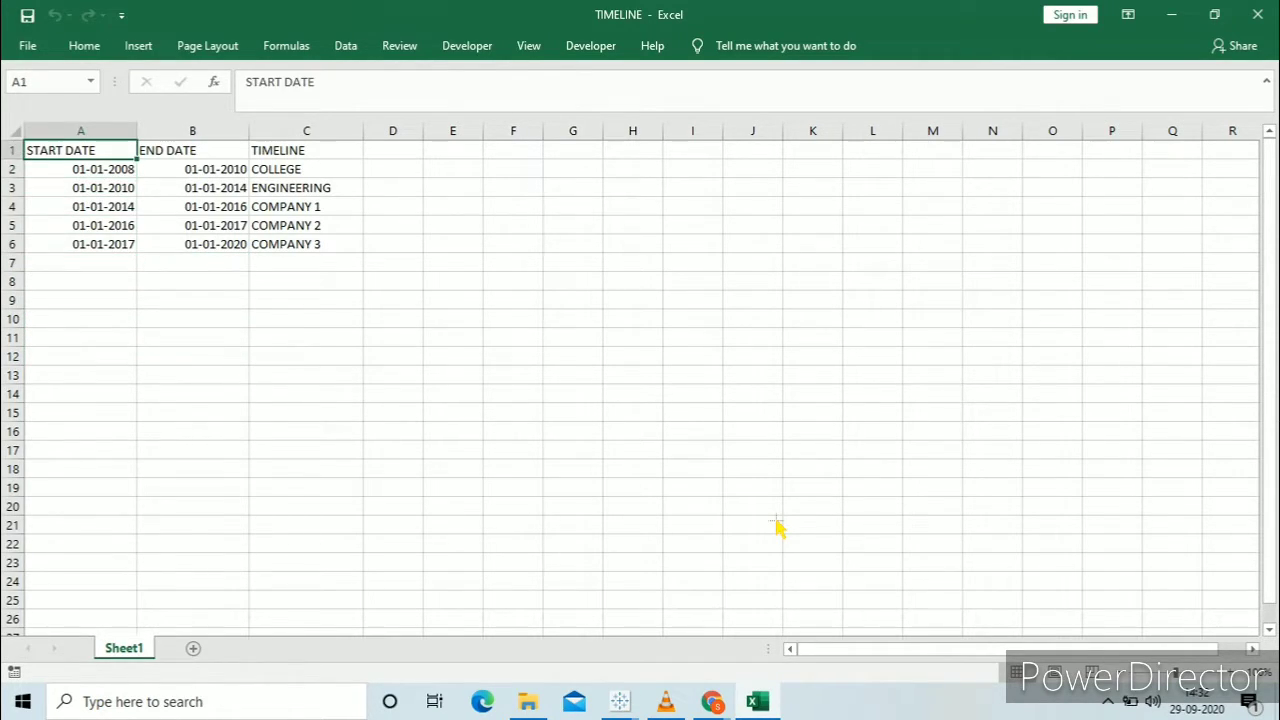
{"action": "key", "text": "Down"}
{"action": "key", "text": "Right"}
{"action": "key", "text": "Left"}
{"action": "key", "text": "Down"}
{"action": "key", "text": "Down"}
{"action": "key", "text": "Down"}
{"action": "key", "text": "Down"}
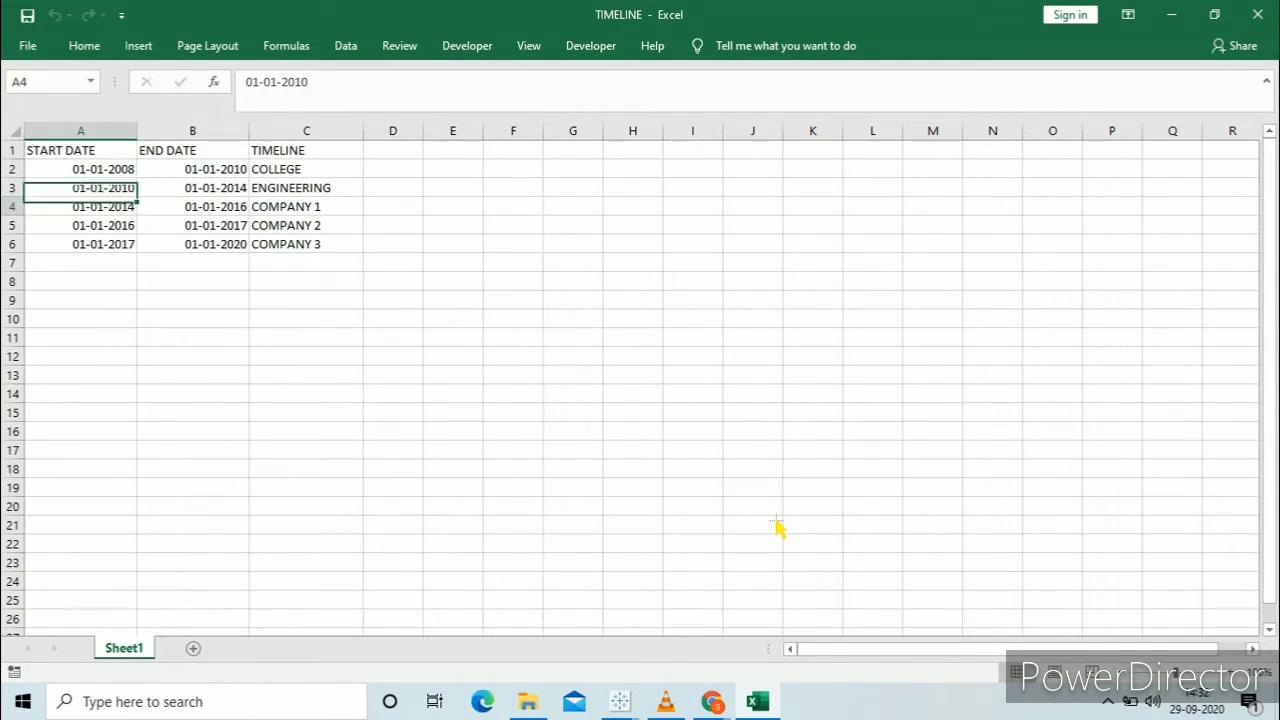
- Examine the END DATE values and the matching entries in the TIMELINE column of the worksheet
{"action": "key", "text": "Right"}
{"action": "key", "text": "Up"}
{"action": "key", "text": "Up"}
{"action": "key", "text": "Up"}
{"action": "key", "text": "Up"}
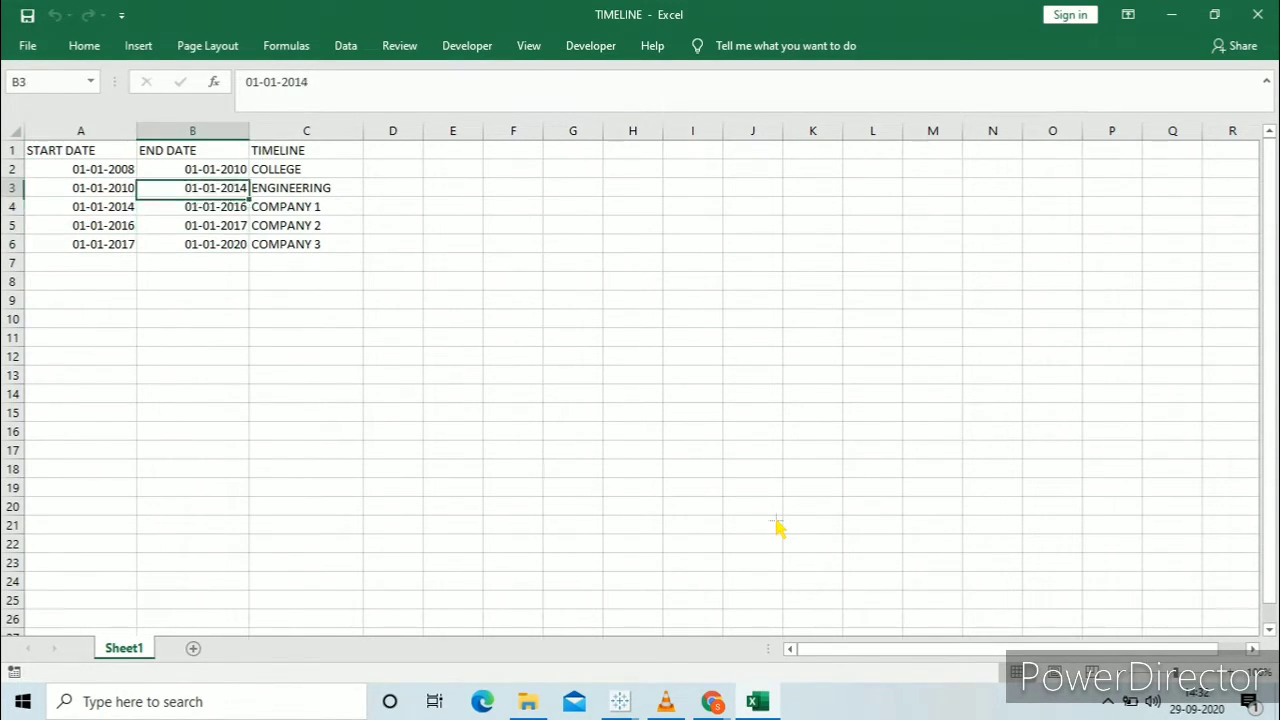
{"action": "key", "text": "Down"}
{"action": "key", "text": "Down"}
{"action": "key", "text": "Down"}
{"action": "key", "text": "Down"}
{"action": "key", "text": "Up"}
{"action": "key", "text": "Up"}
{"action": "key", "text": "Up"}
{"action": "key", "text": "Up"}
{"action": "key", "text": "Right"}
{"action": "key", "text": "Down"}
{"action": "key", "text": "Down"}
{"action": "key", "text": "Down"}
{"action": "key", "text": "Down"}
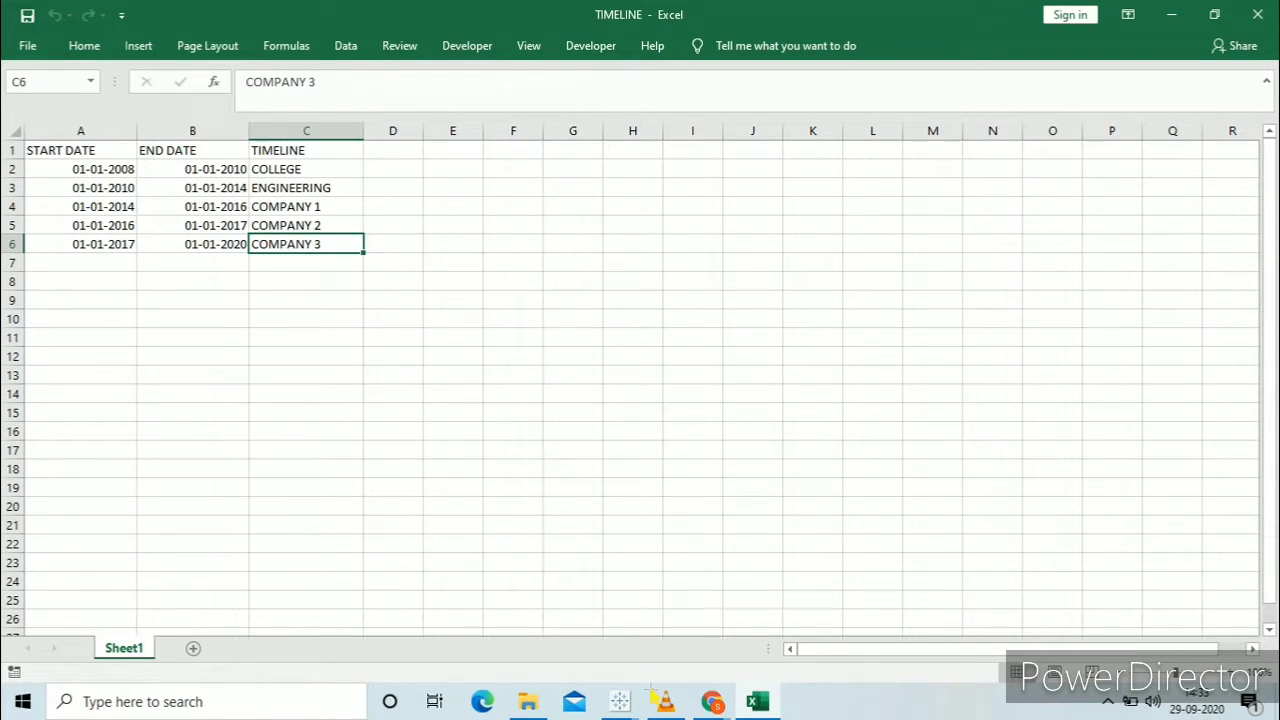
- Switch to the empty Tableau workbook Book2 and connect it to the TIMELINE Excel file in the Youtube folder
{"action": "left_click", "coordinate": [620, 701]}
{"action": "mouse_move", "coordinate": [726, 611]}
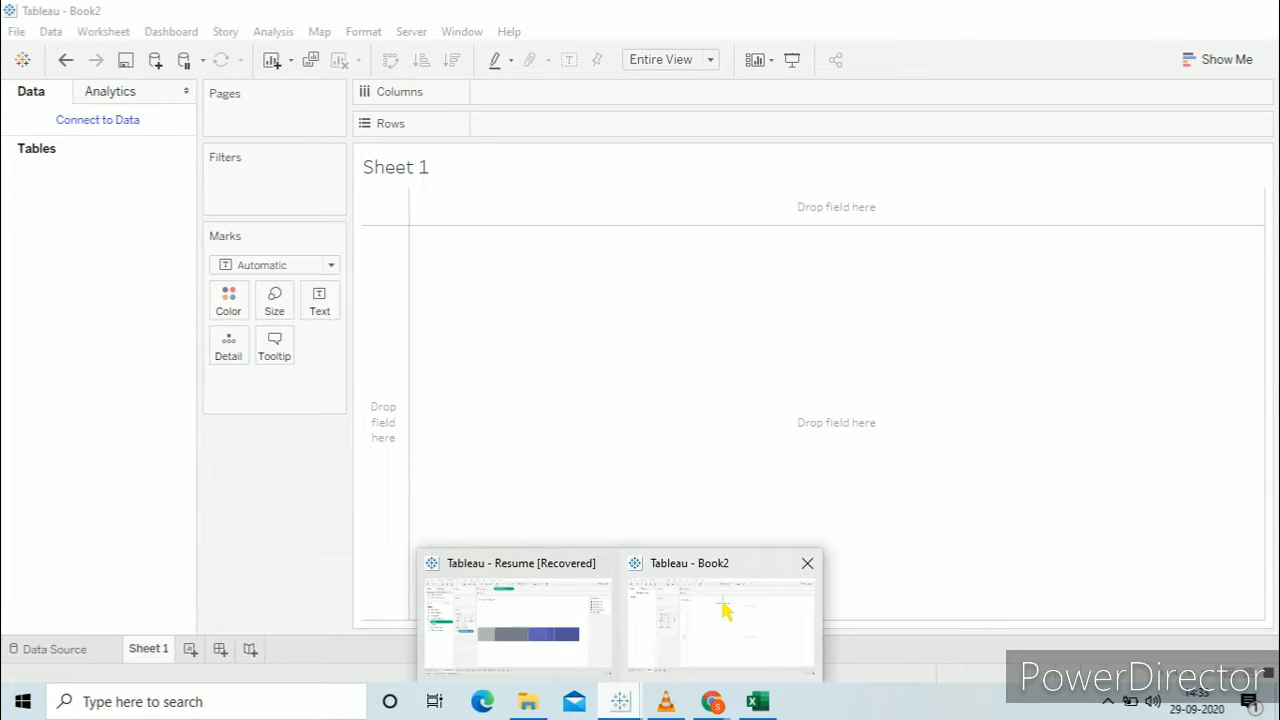
{"action": "left_click", "coordinate": [726, 611]}
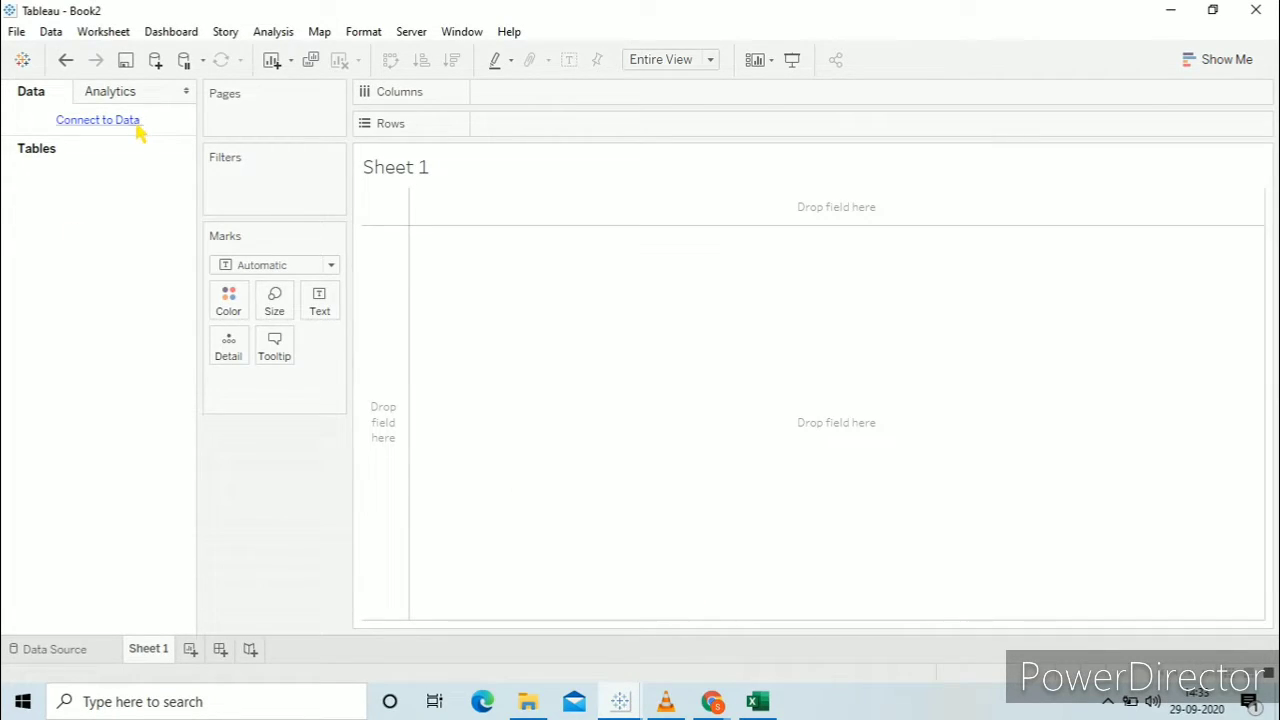
{"action": "left_click", "coordinate": [139, 126]}
{"action": "left_click", "coordinate": [243, 177]}
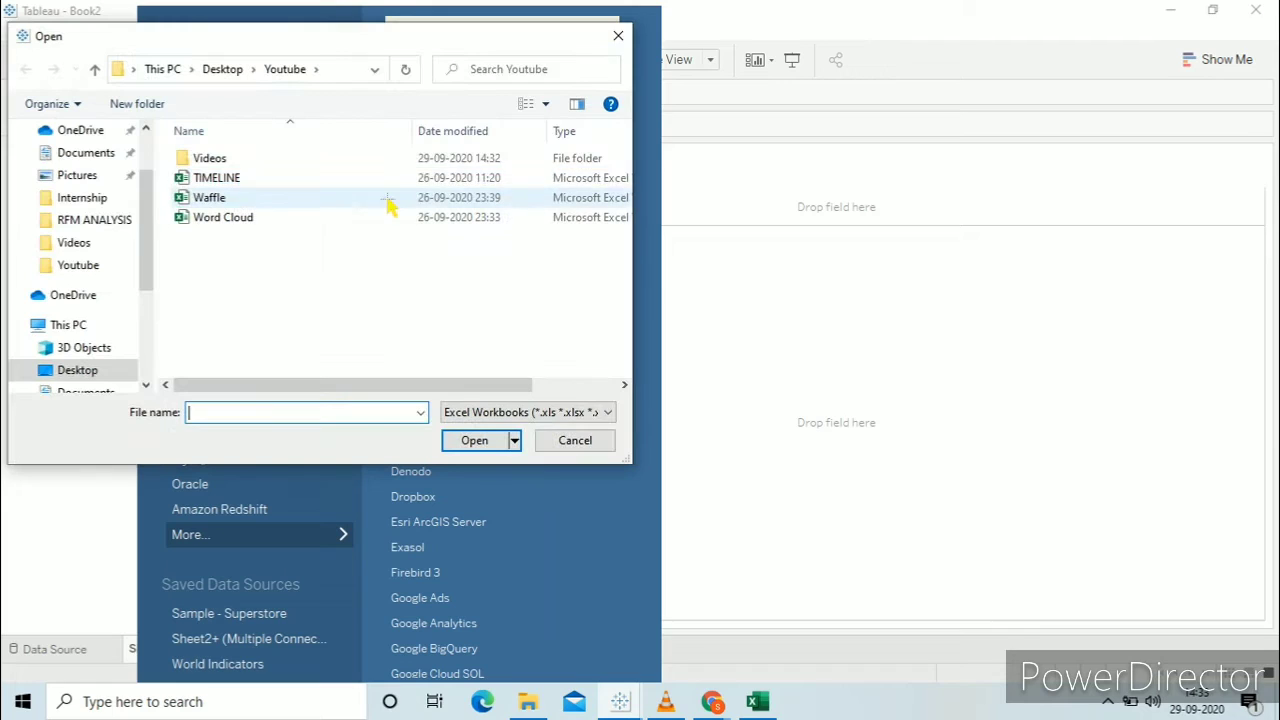
{"action": "double_click", "coordinate": [296, 182]}
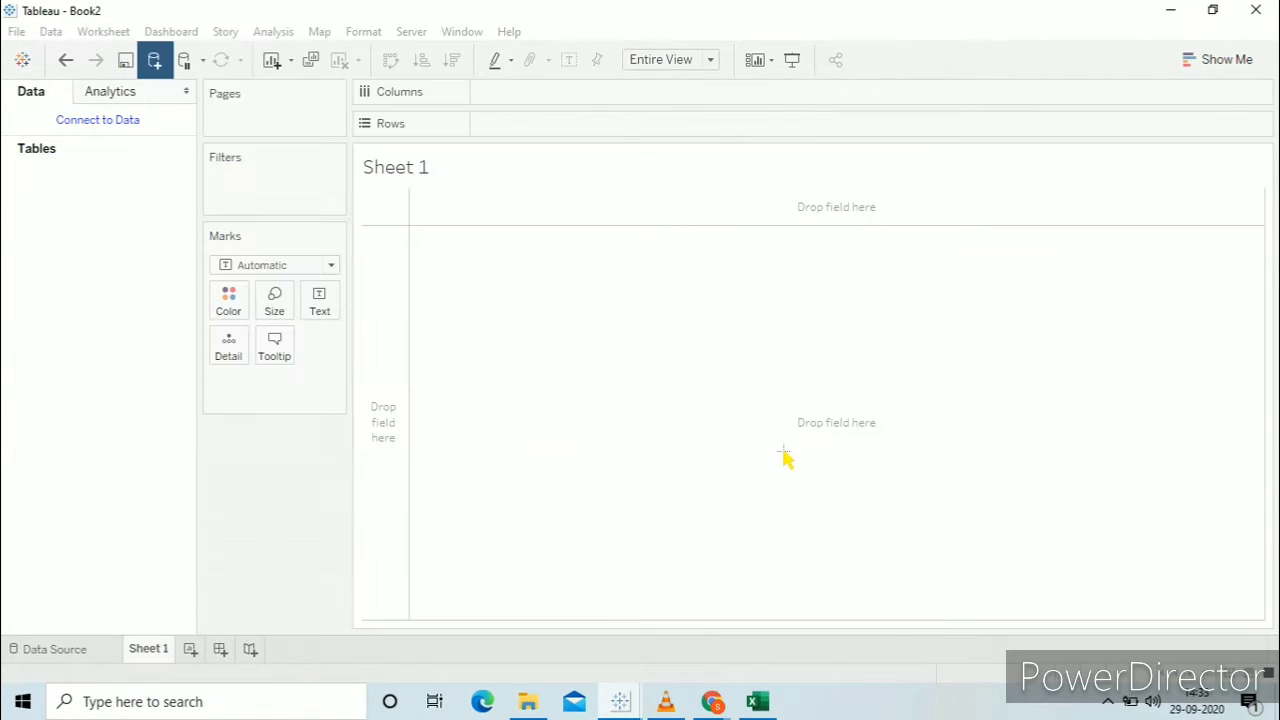
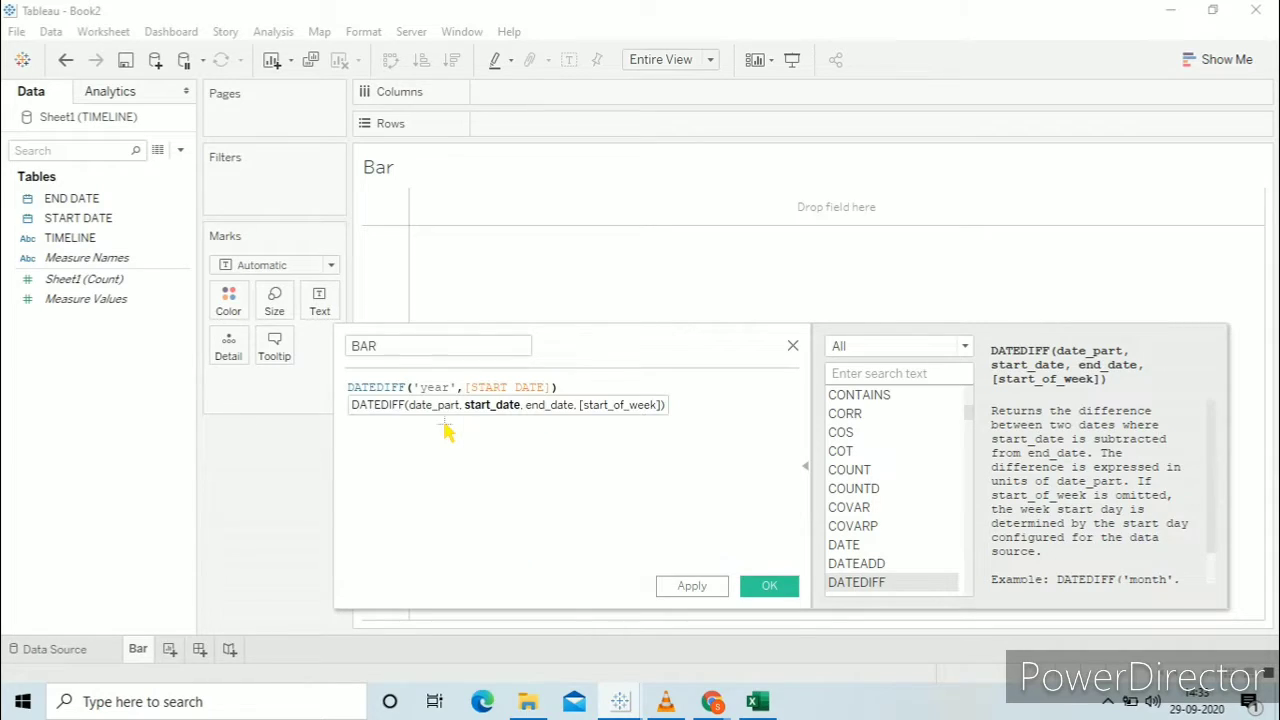
- Complete the calculated field BAR as DATEDIFF('year',[START DATE],[END DATE]) and save it
{"action": "type", "text": ",end"}
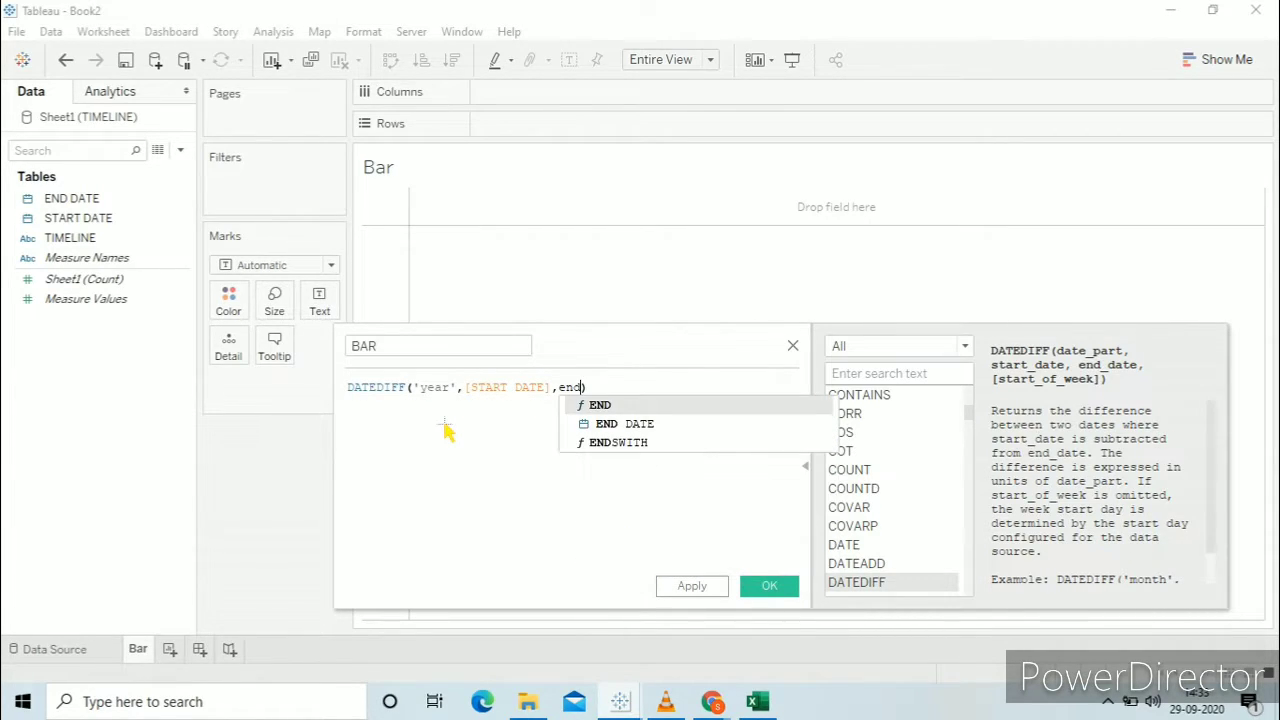
{"action": "key", "text": "Return"}
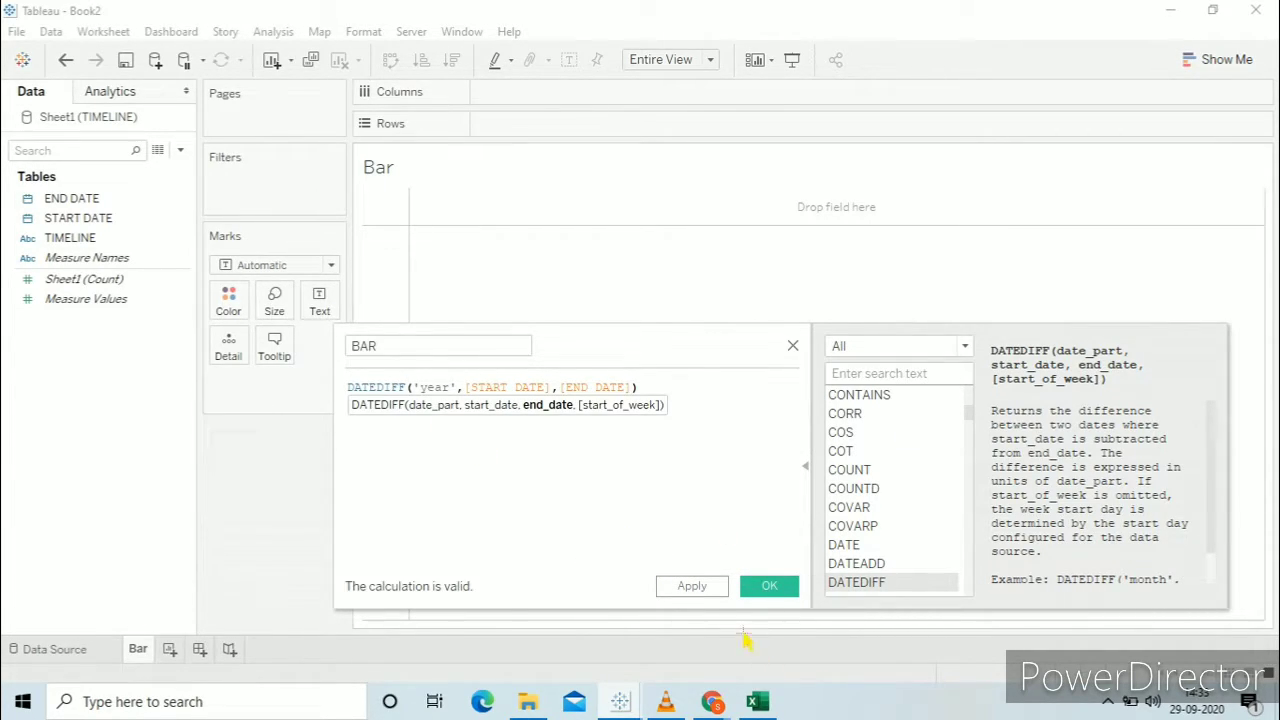
{"action": "left_click", "coordinate": [712, 592]}
{"action": "left_click", "coordinate": [768, 590]}
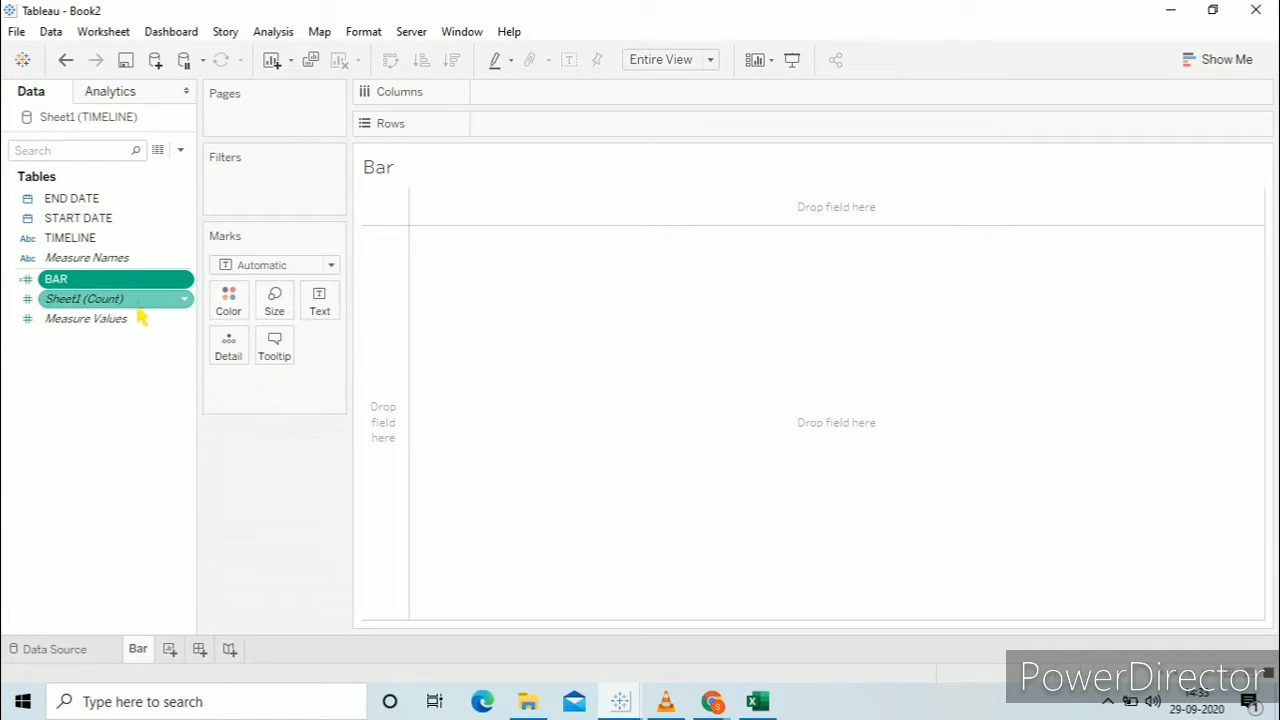
- Build a horizontal bar with the sum of BAR on Columns, and colour it by TIMELINE
{"action": "mouse_move", "coordinate": [130, 281]}
{"action": "left_mouse_down"}
{"action": "mouse_move", "coordinate": [652, 103]}
{"action": "mouse_move", "coordinate": [629, 106]}
{"action": "left_mouse_up"}
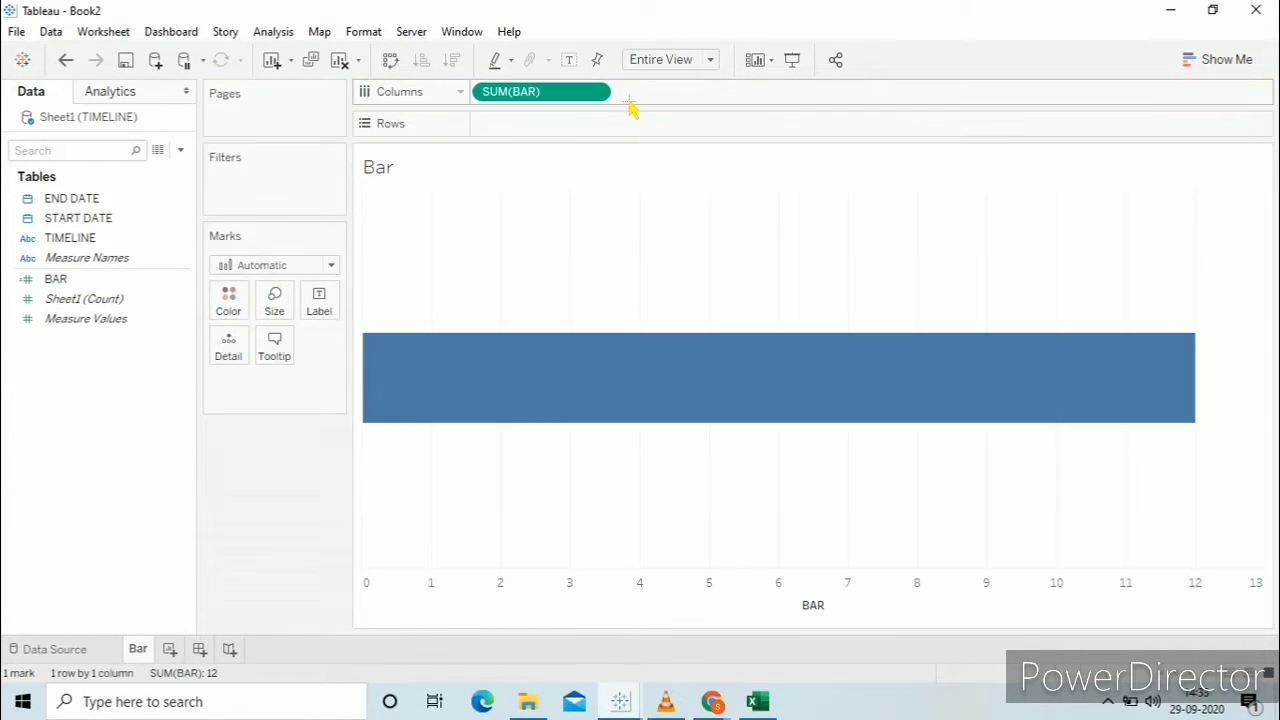
{"action": "mouse_move", "coordinate": [100, 238]}
{"action": "left_mouse_down"}
{"action": "mouse_move", "coordinate": [103, 253]}
{"action": "mouse_move", "coordinate": [634, 58]}
{"action": "left_mouse_up"}
{"action": "left_click", "coordinate": [110, 283]}
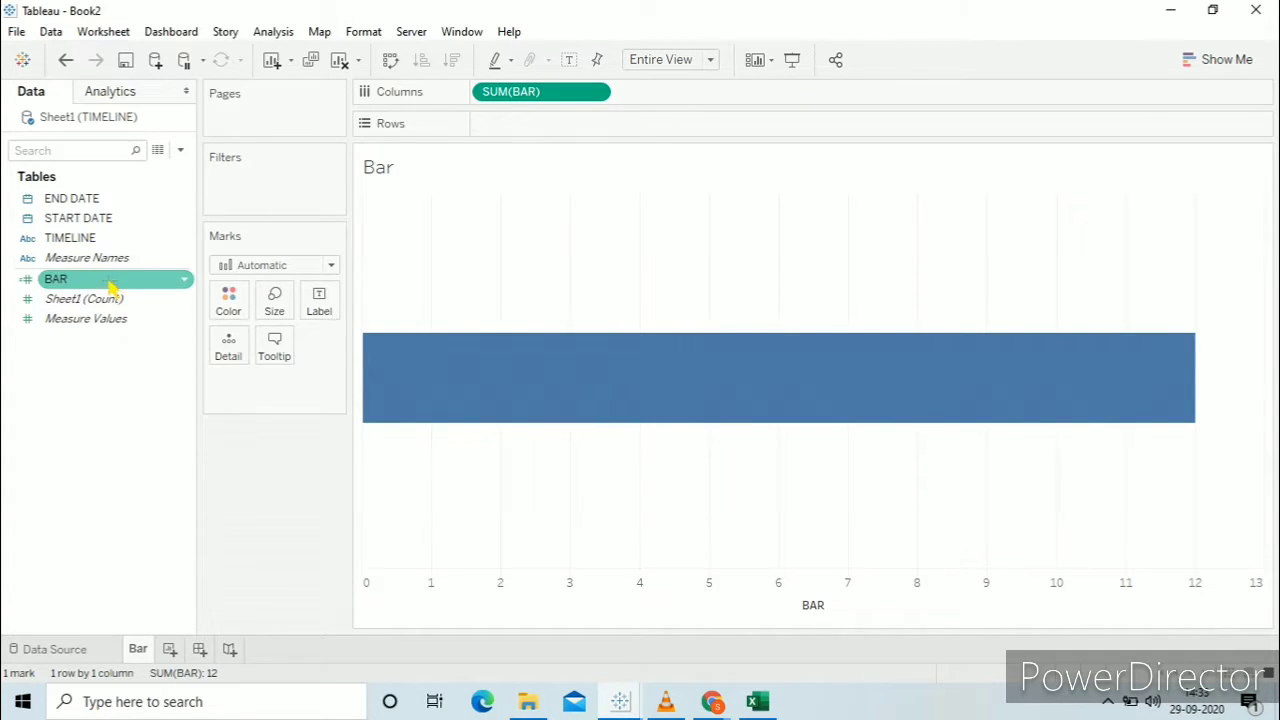
{"action": "left_click_drag", "start_coordinate": [100, 240], "coordinate": [242, 314]}
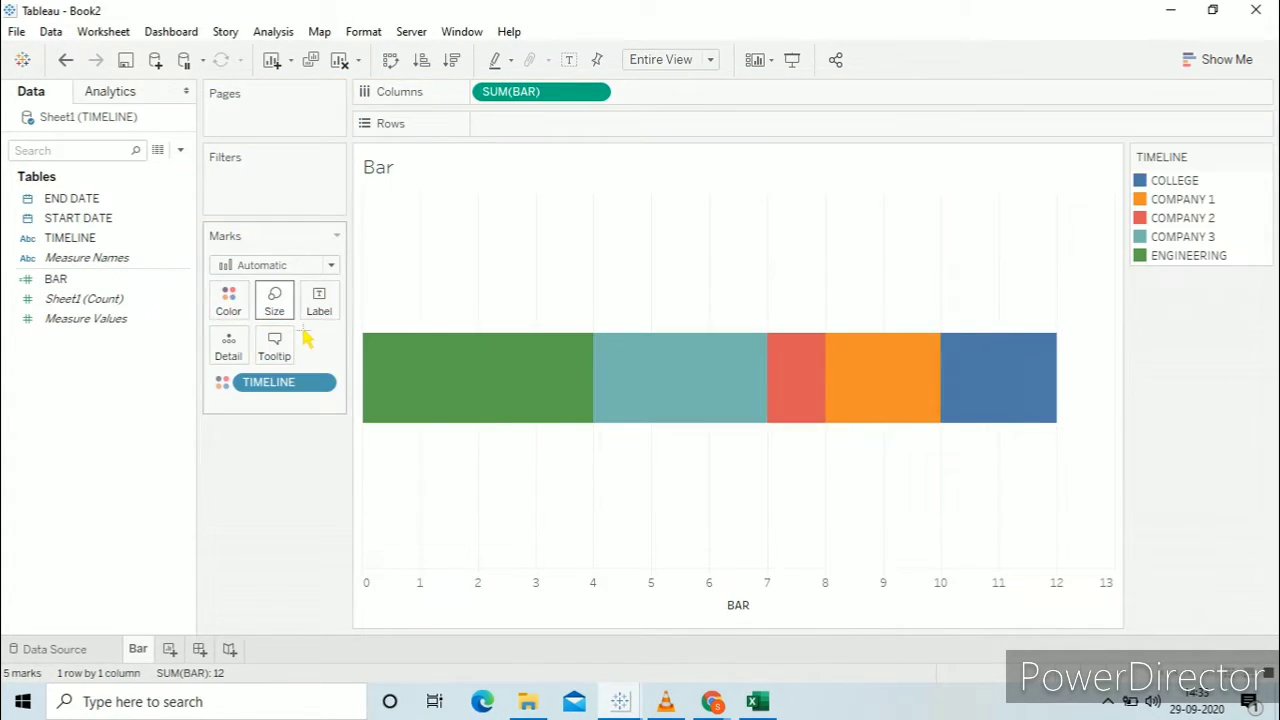
- Reorder the TIMELINE colour legend by moving COLLEGE to the end, below ENGINEERING
{"action": "left_click", "coordinate": [1174, 180]}
{"action": "left_click_drag", "start_coordinate": [1180, 275], "coordinate": [1180, 268]}
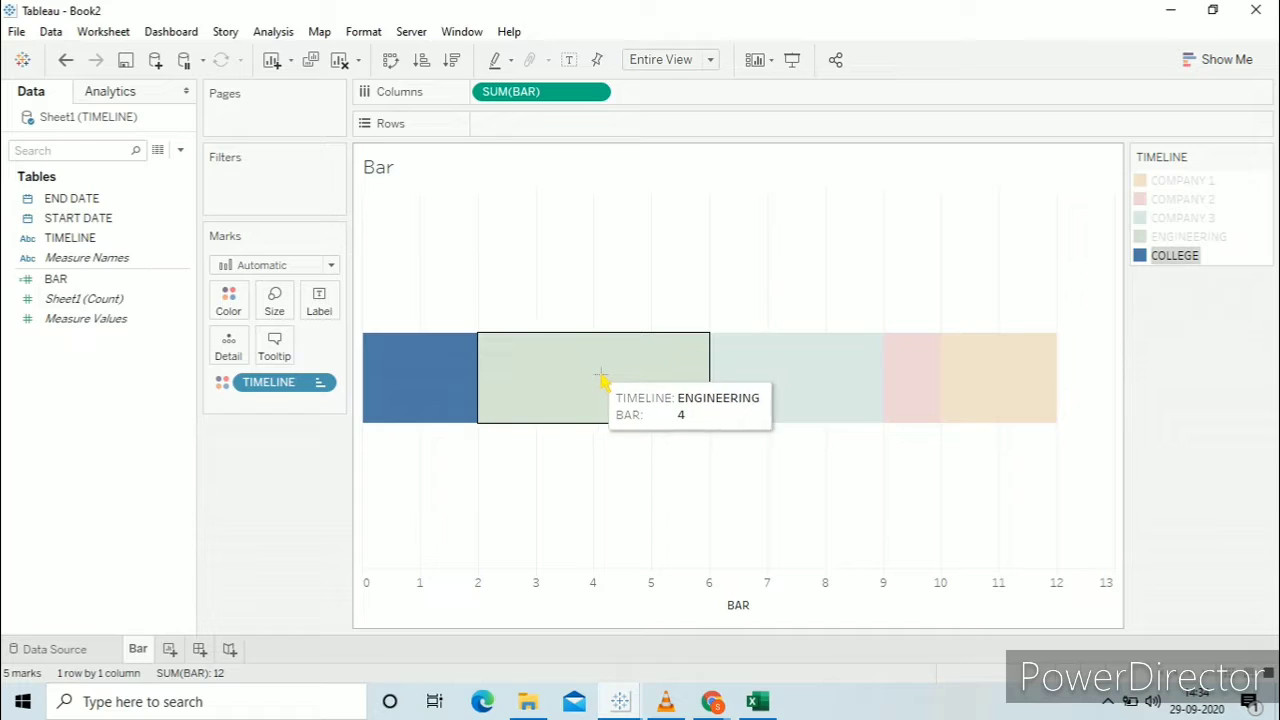
- Reorder the company entries in the TIMELINE legend to COMPANY 3, COMPANY 2, COMPANY 1 above ENGINEERING
{"action": "left_click_drag", "start_coordinate": [1185, 182], "coordinate": [1210, 200]}
{"action": "left_click", "coordinate": [1200, 182]}
{"action": "left_click", "coordinate": [1260, 245]}
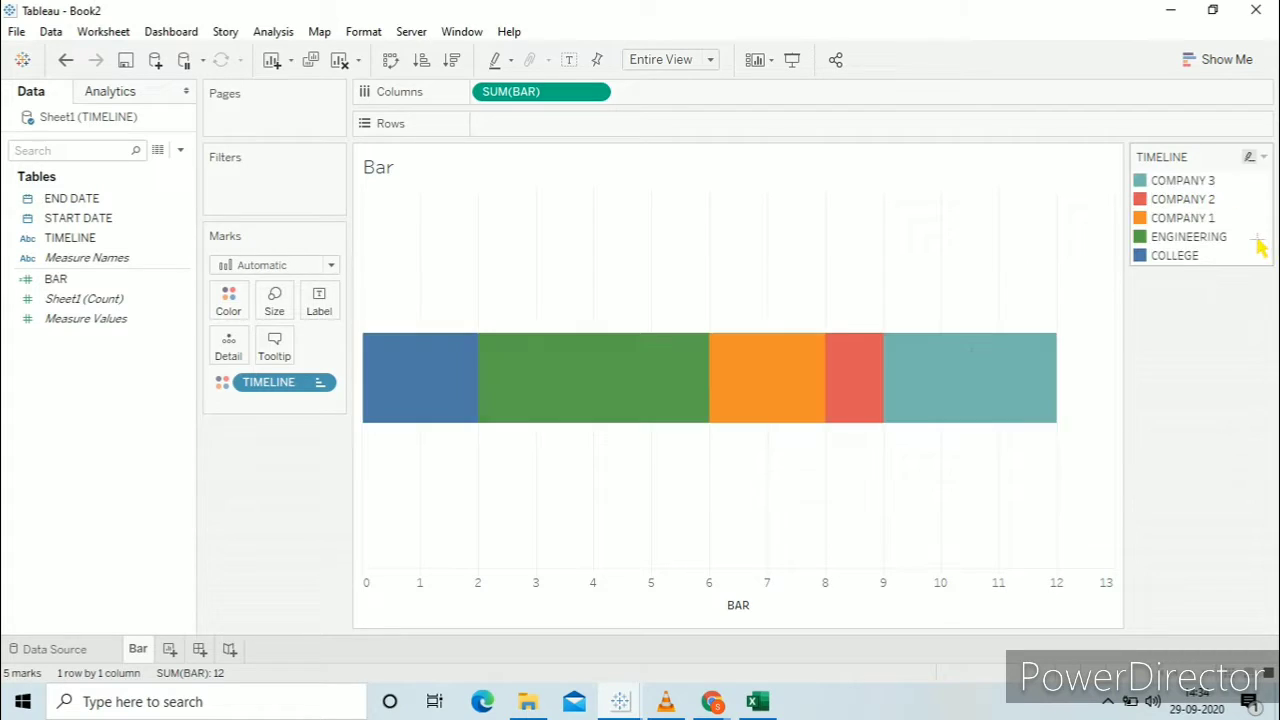
- Using the Seattle Grays palette for TIMELINE colours, assign light gray to COLLEGE and slate gray to ENGINEERING
{"action": "double_click", "coordinate": [1165, 256]}
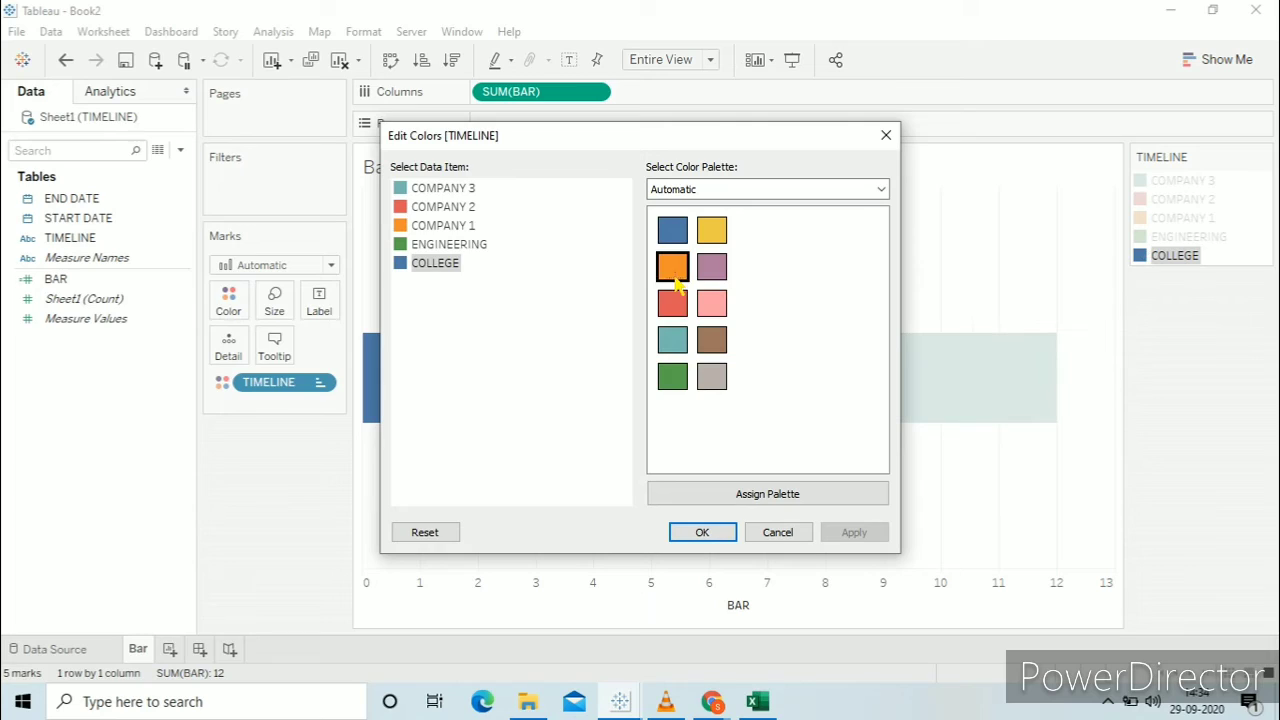
{"action": "left_click", "coordinate": [749, 196]}
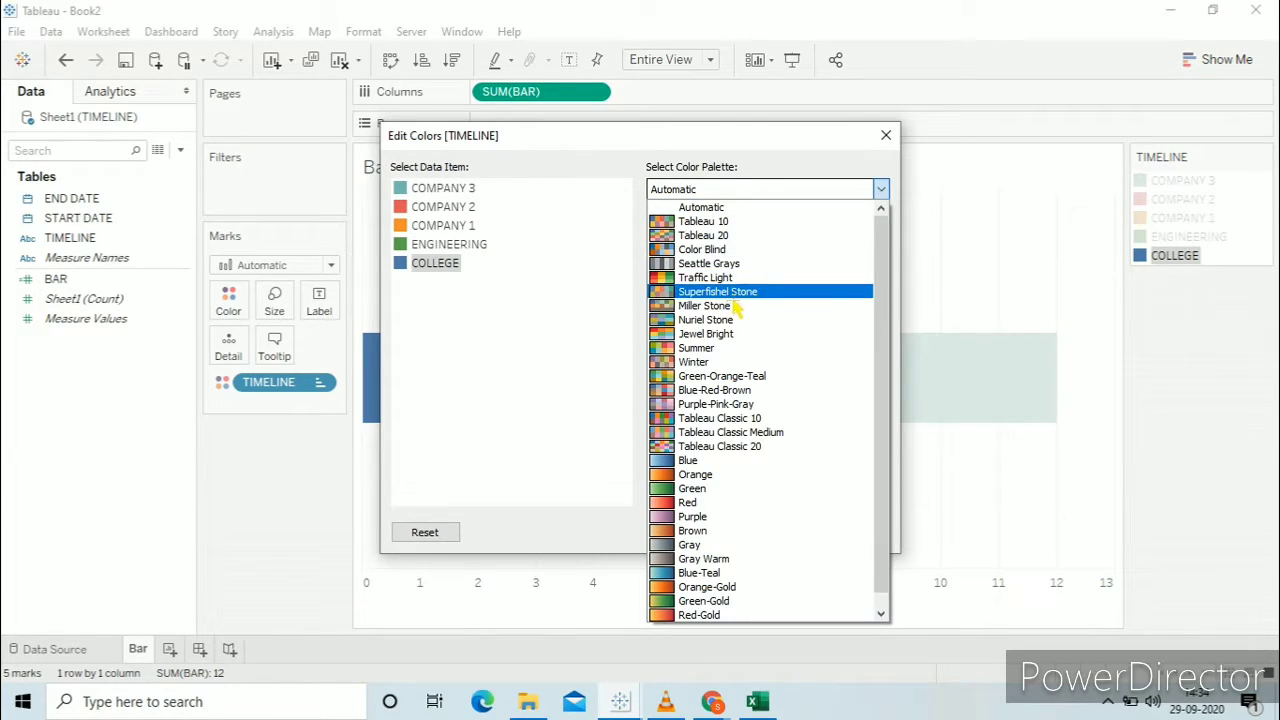
{"action": "left_click", "coordinate": [735, 278]}
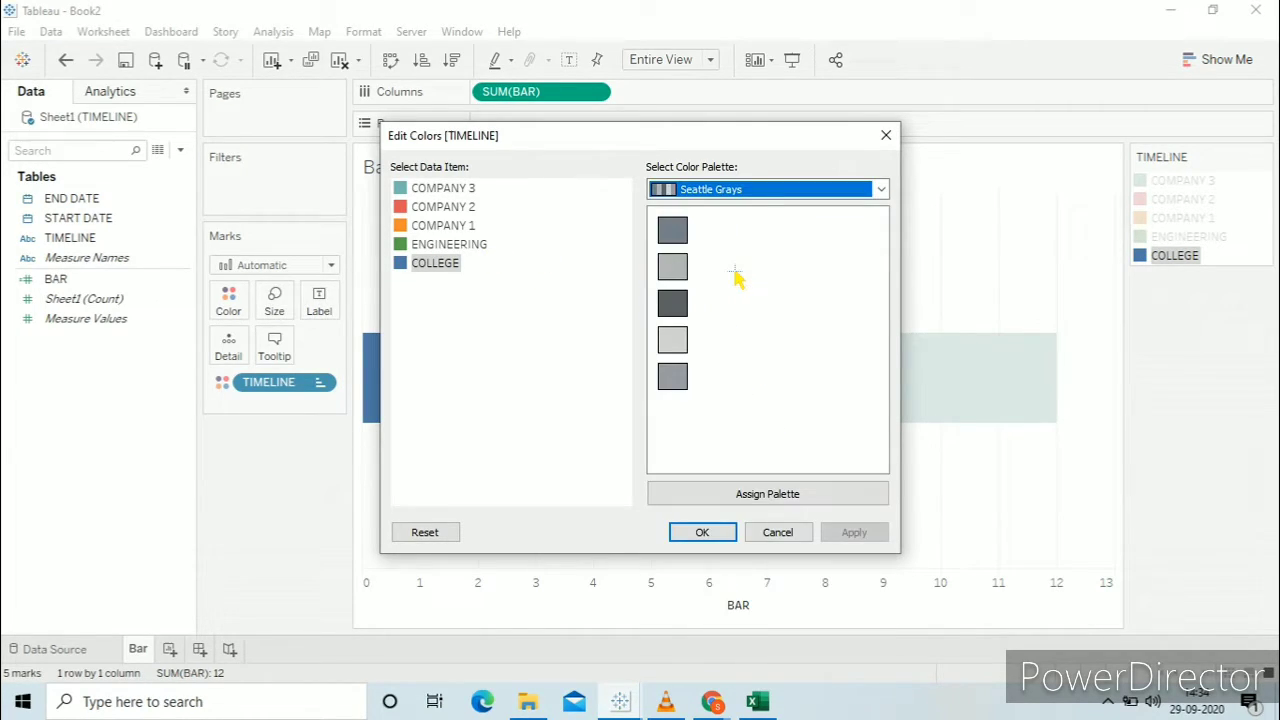
{"action": "left_click", "coordinate": [686, 350]}
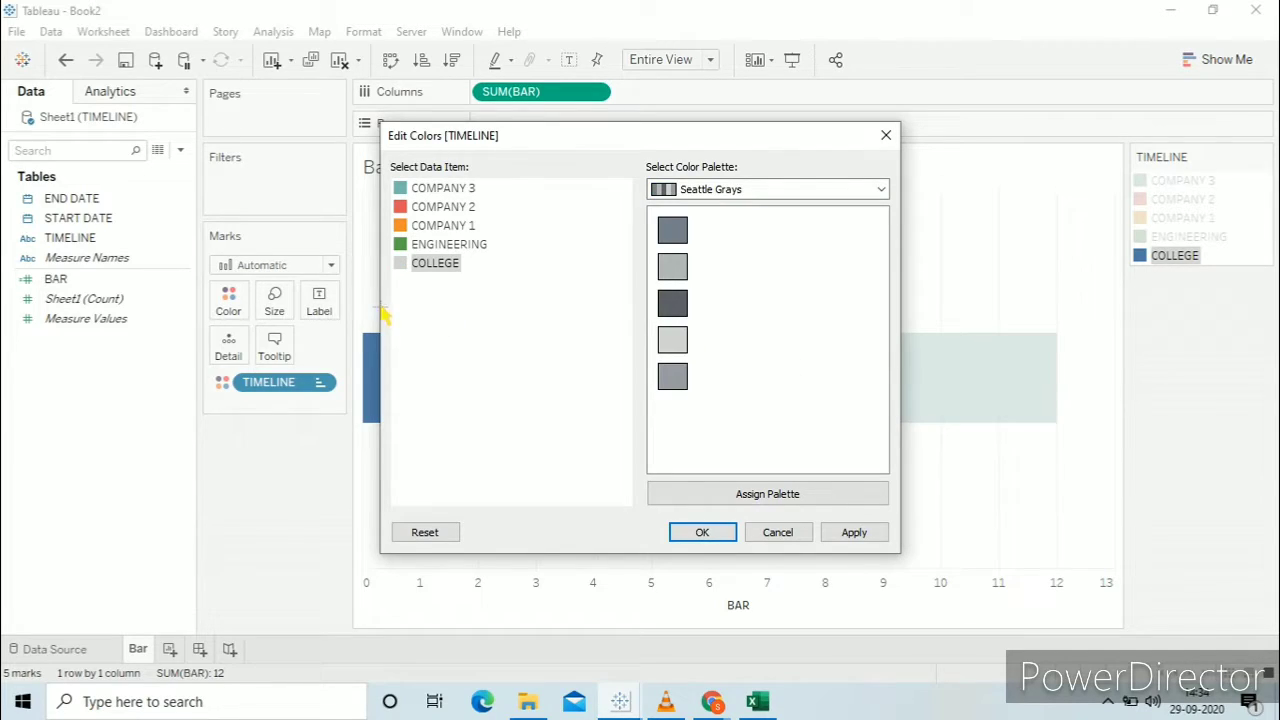
{"action": "left_click", "coordinate": [430, 245]}
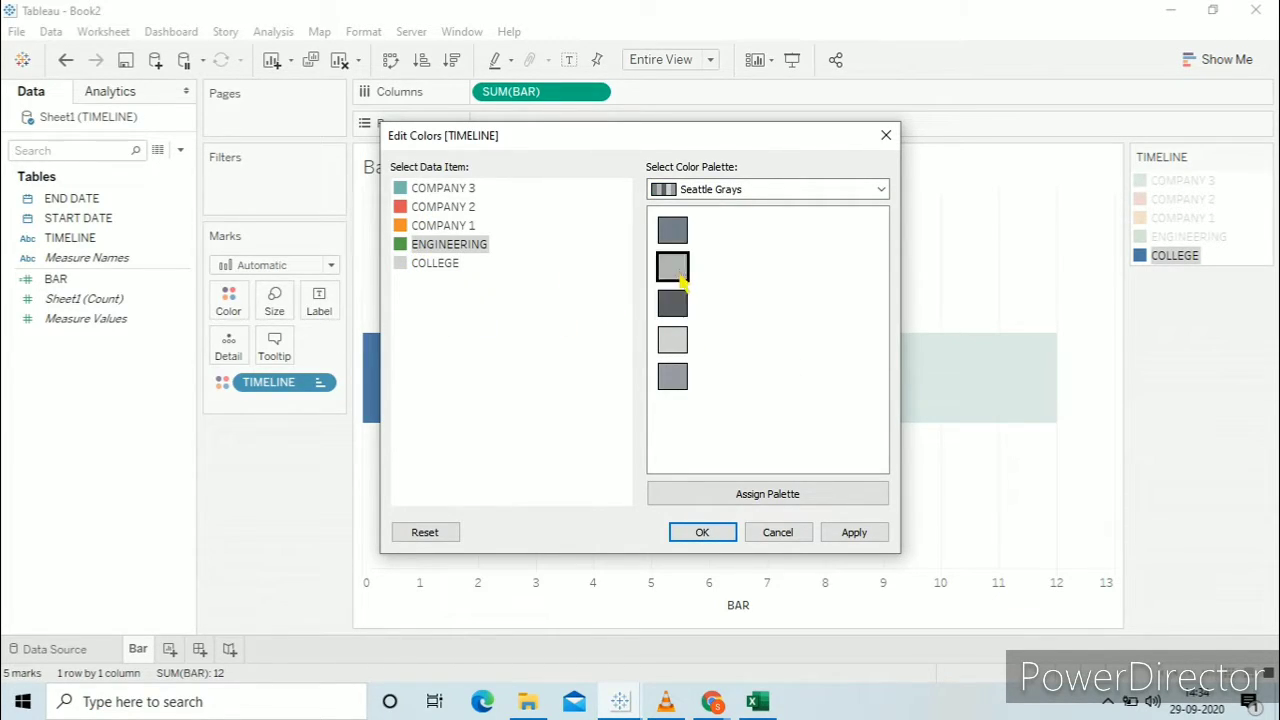
{"action": "left_click", "coordinate": [672, 230]}
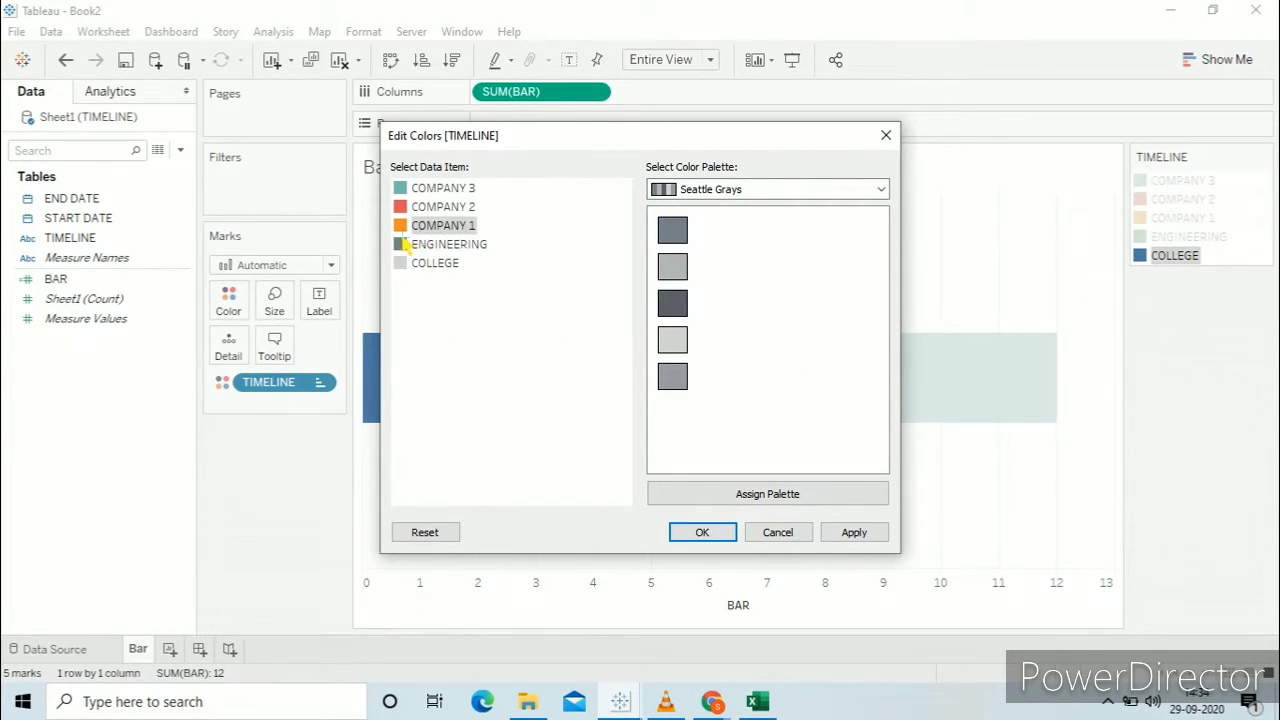
- Give COMPANY 1 a custom colour starting from #50539d and brighten it to #676ccb
{"action": "double_click", "coordinate": [435, 225]}
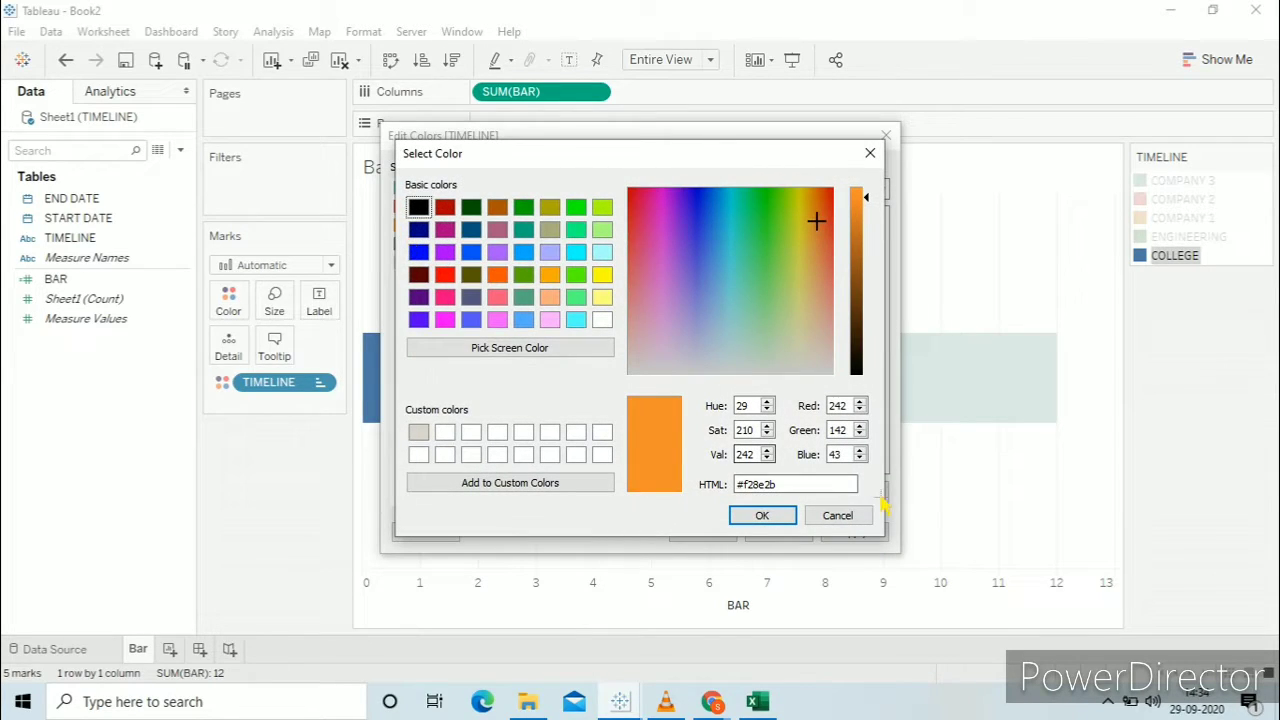
{"action": "key", "text": "BackSpace"}
{"action": "key", "text": "BackSpace"}
{"action": "key", "text": "BackSpace"}
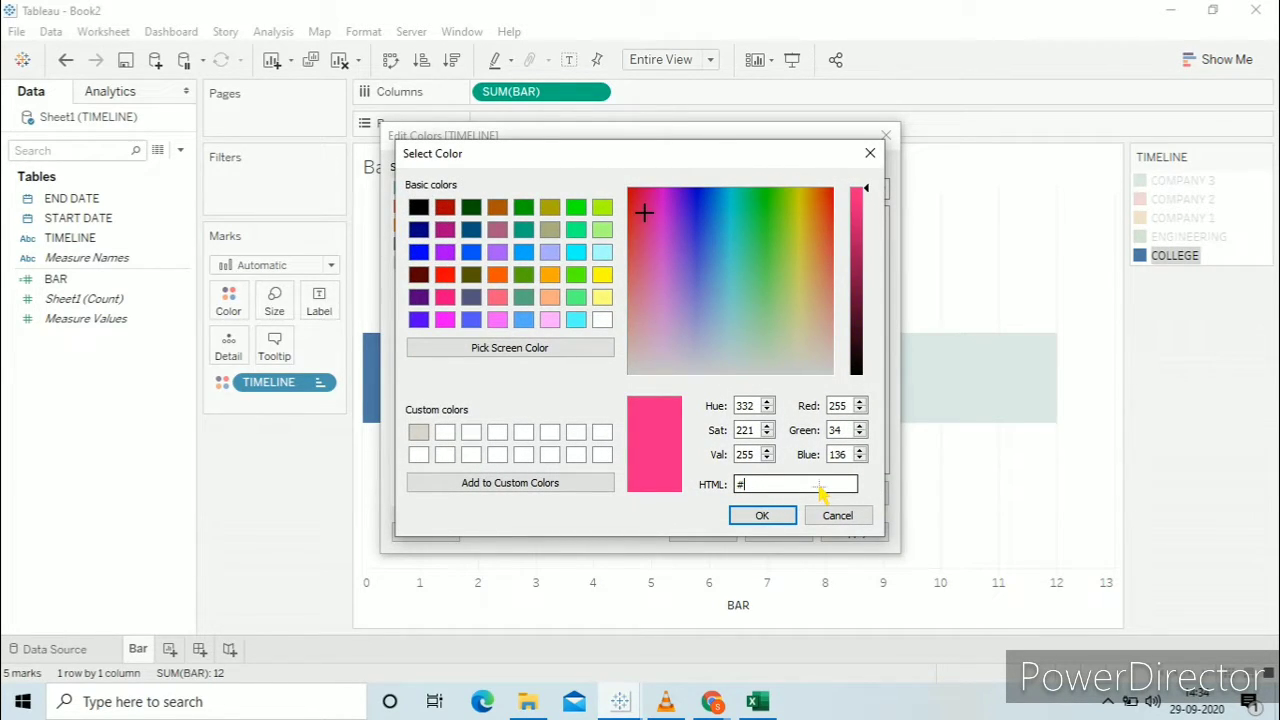
{"action": "type", "text": "50539d"}
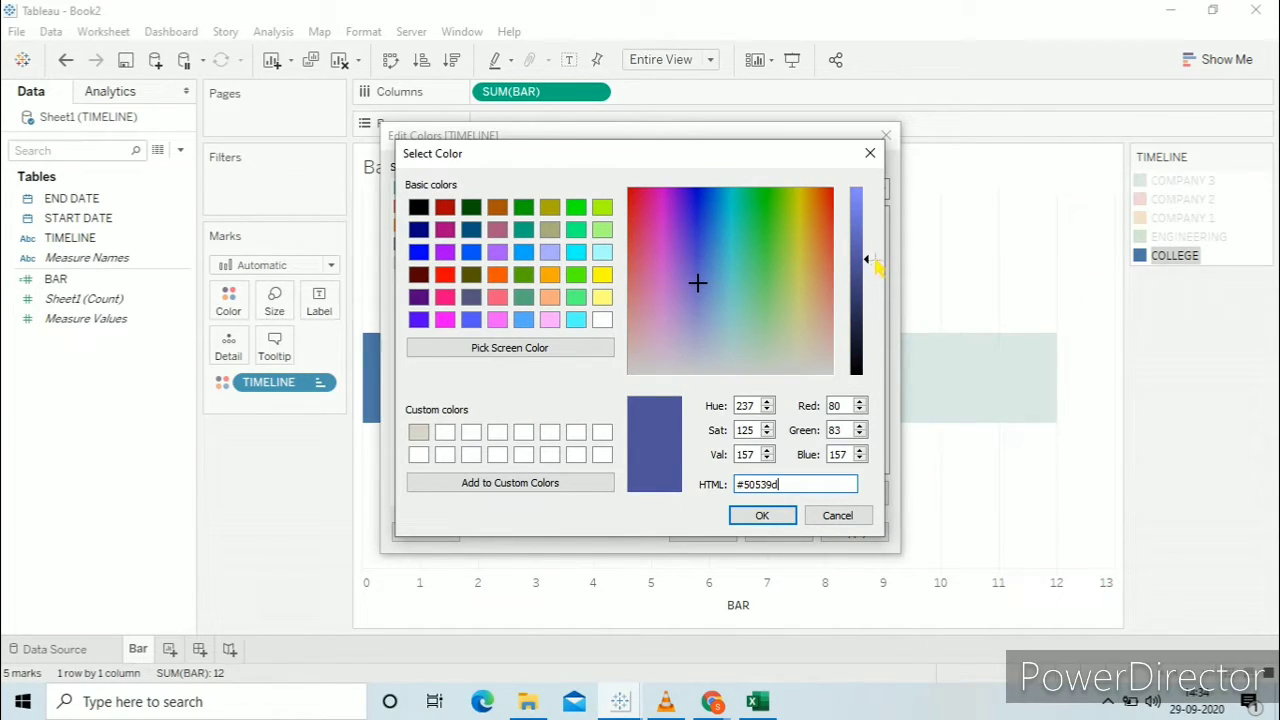
{"action": "left_click_drag", "start_coordinate": [874, 268], "coordinate": [874, 236]}
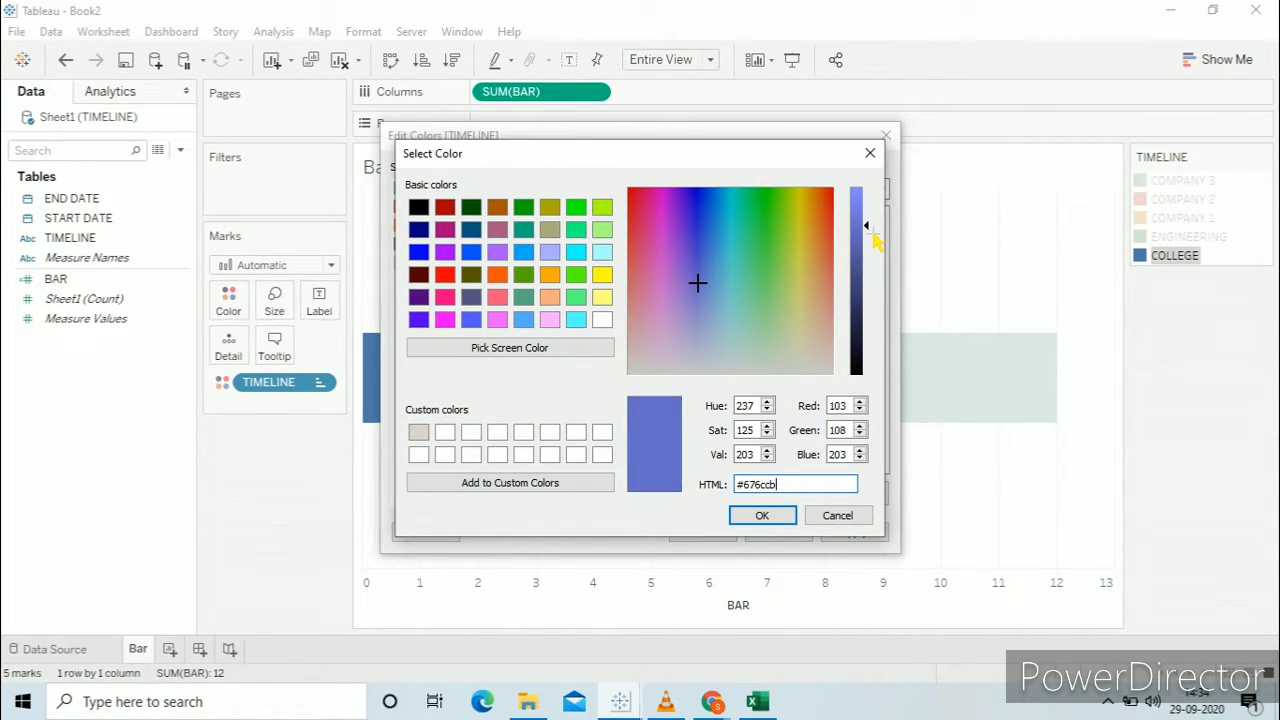
{"action": "left_click", "coordinate": [788, 520]}
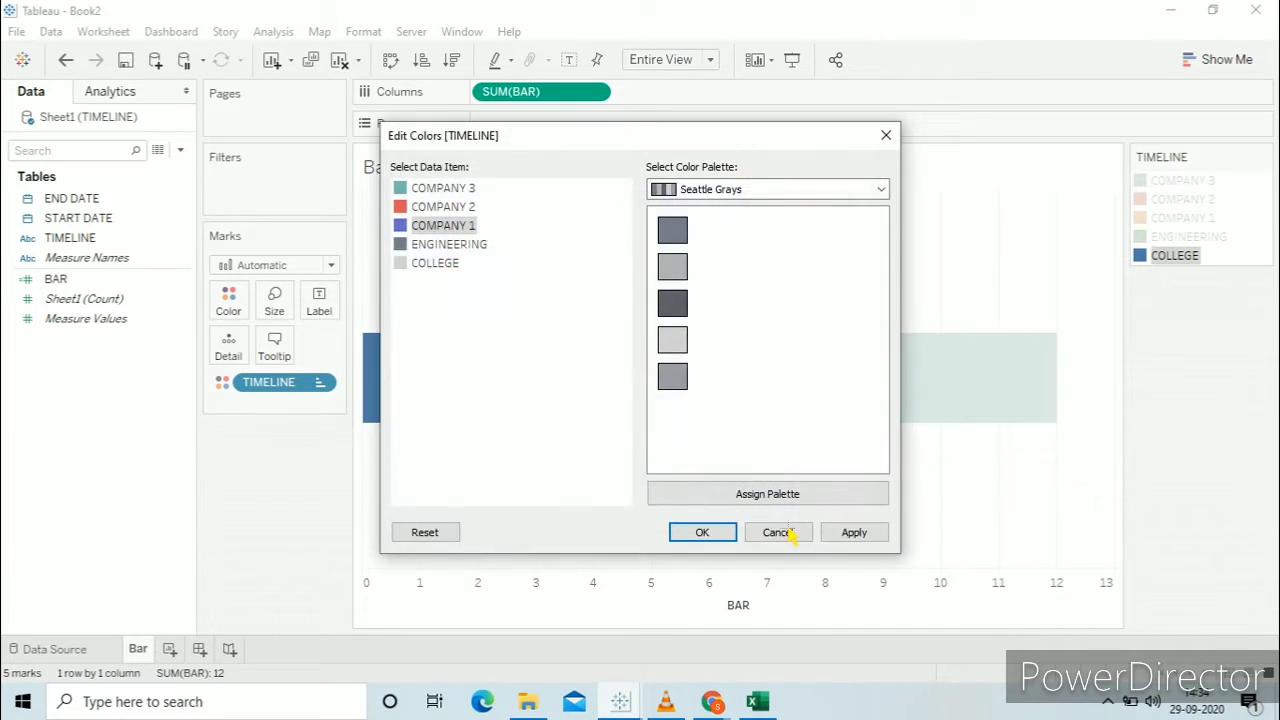
- Give COMPANY 2 the custom colour #50539d and lighten it slightly to #5f63ba
{"action": "double_click", "coordinate": [405, 207]}
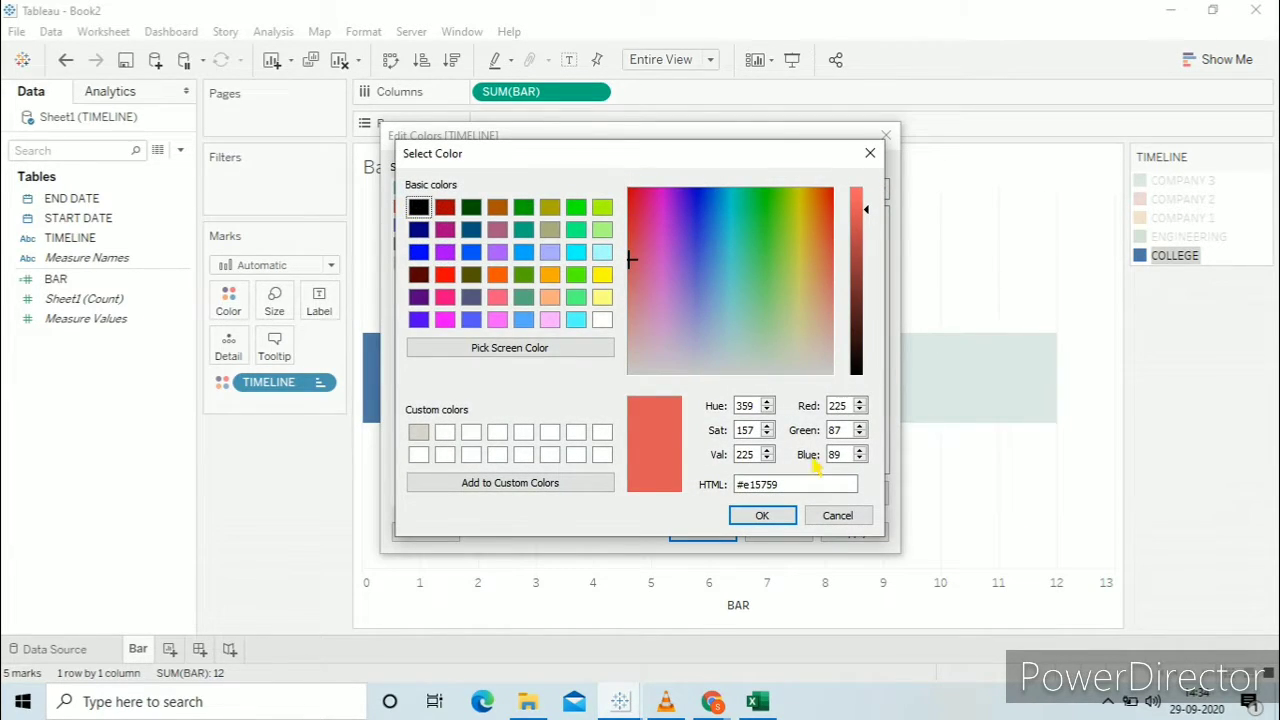
{"action": "left_click", "coordinate": [815, 487]}
{"action": "key", "text": "BackSpace"}
{"action": "key", "text": "BackSpace"}
{"action": "key", "text": "BackSpace"}
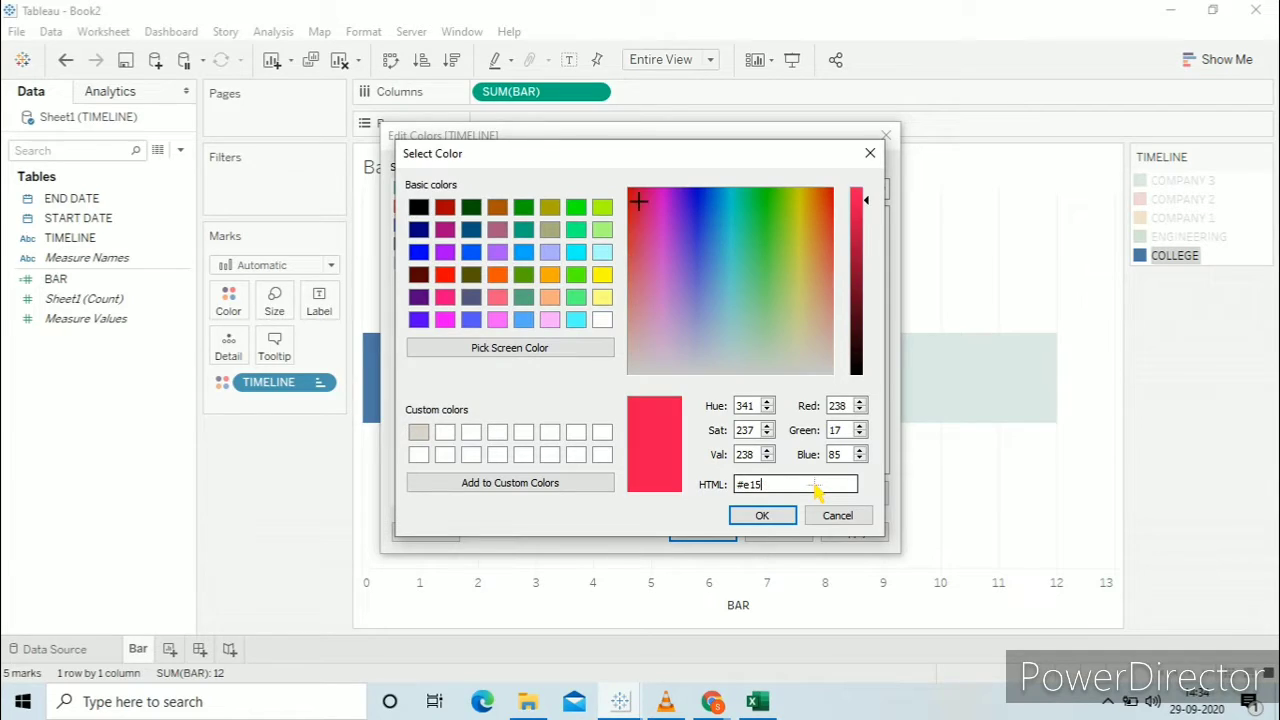
{"action": "type", "text": "5053"}
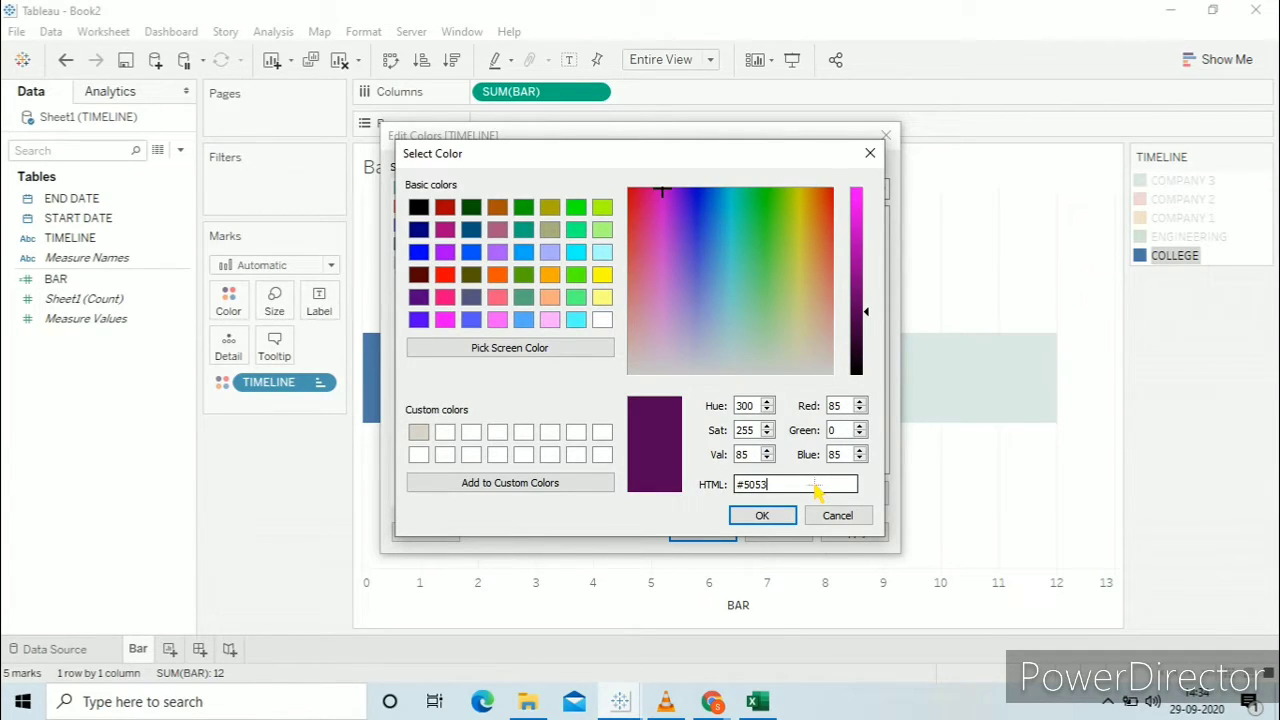
{"action": "type", "text": "9d"}
{"action": "left_click", "coordinate": [780, 517]}
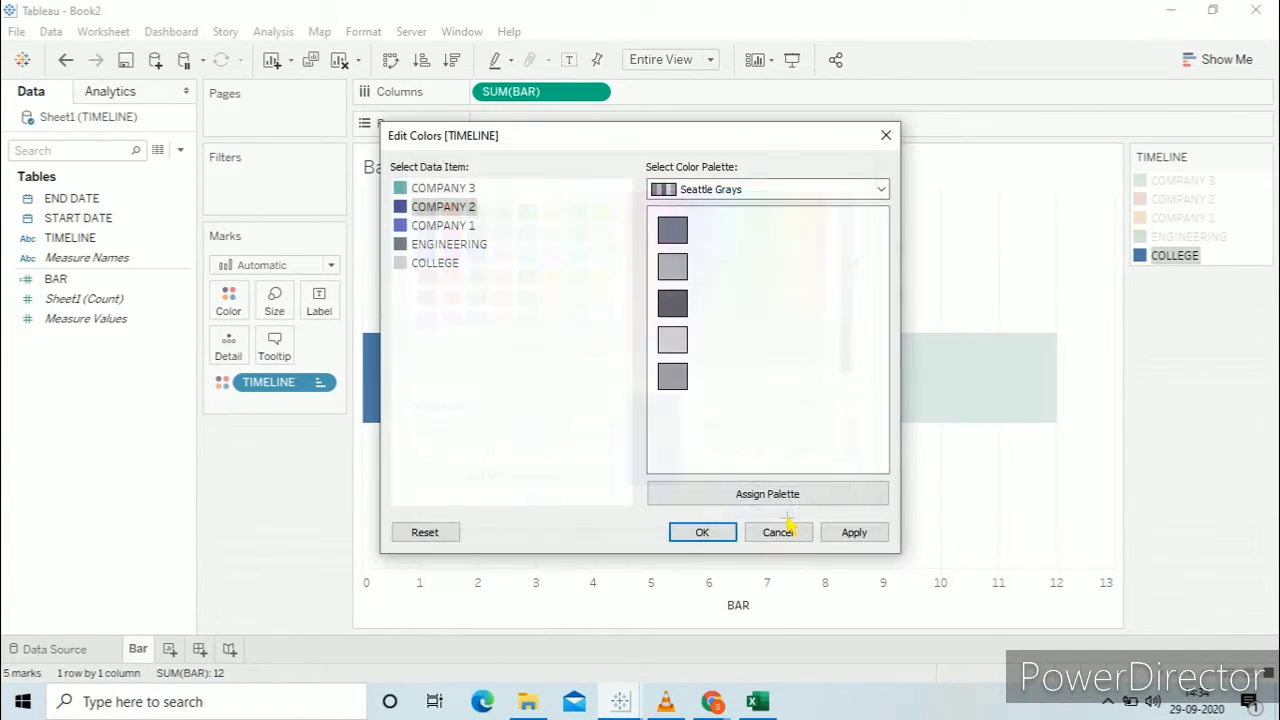
{"action": "double_click", "coordinate": [410, 213]}
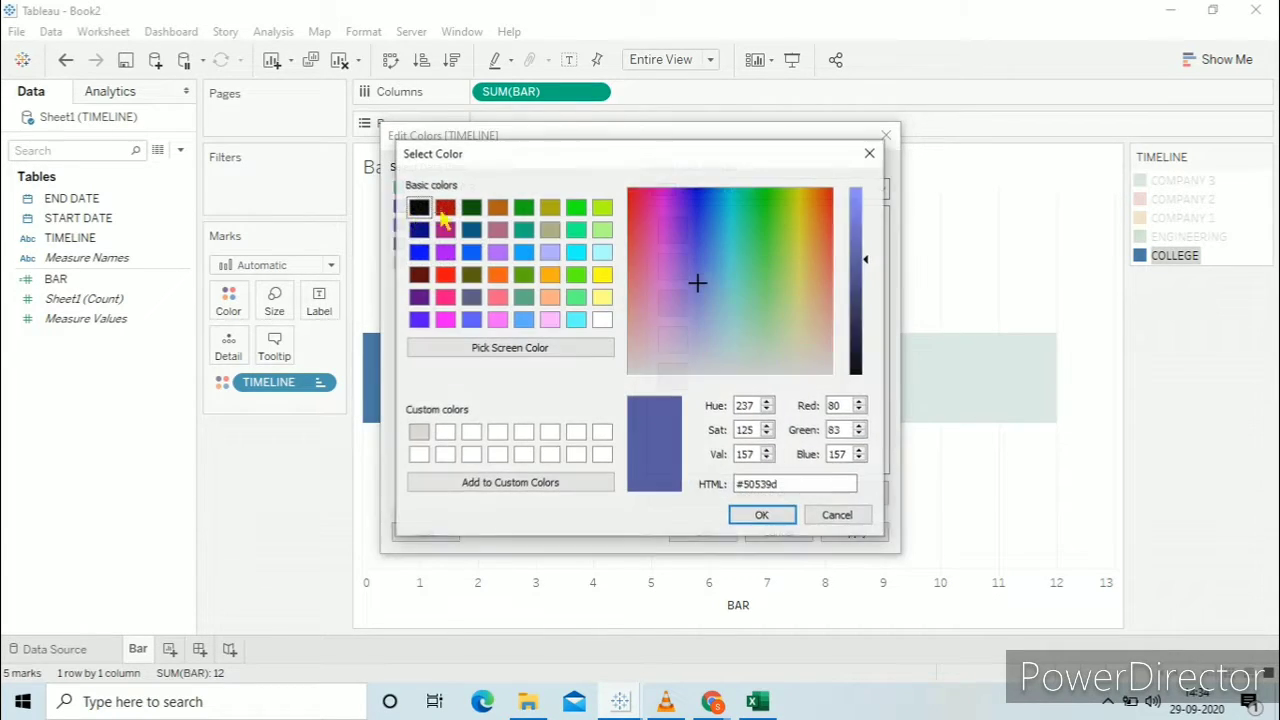
{"action": "left_click_drag", "start_coordinate": [873, 257], "coordinate": [873, 247]}
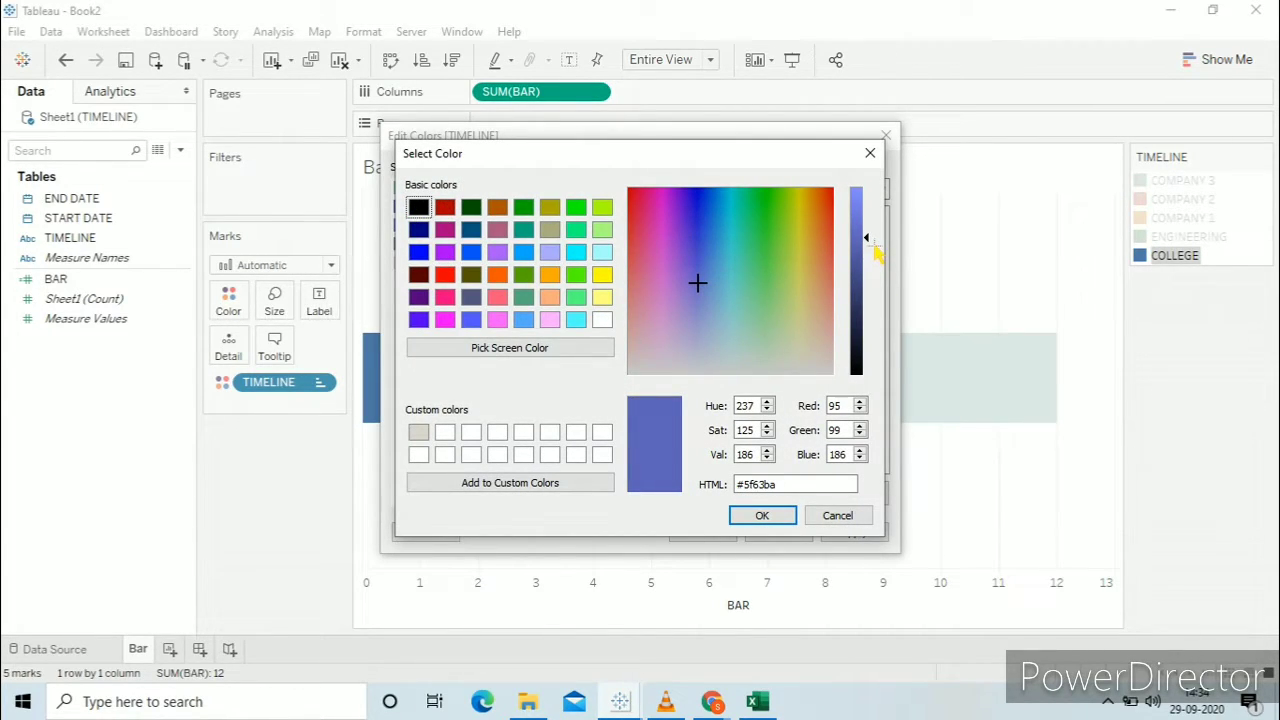
{"action": "left_click", "coordinate": [762, 515]}
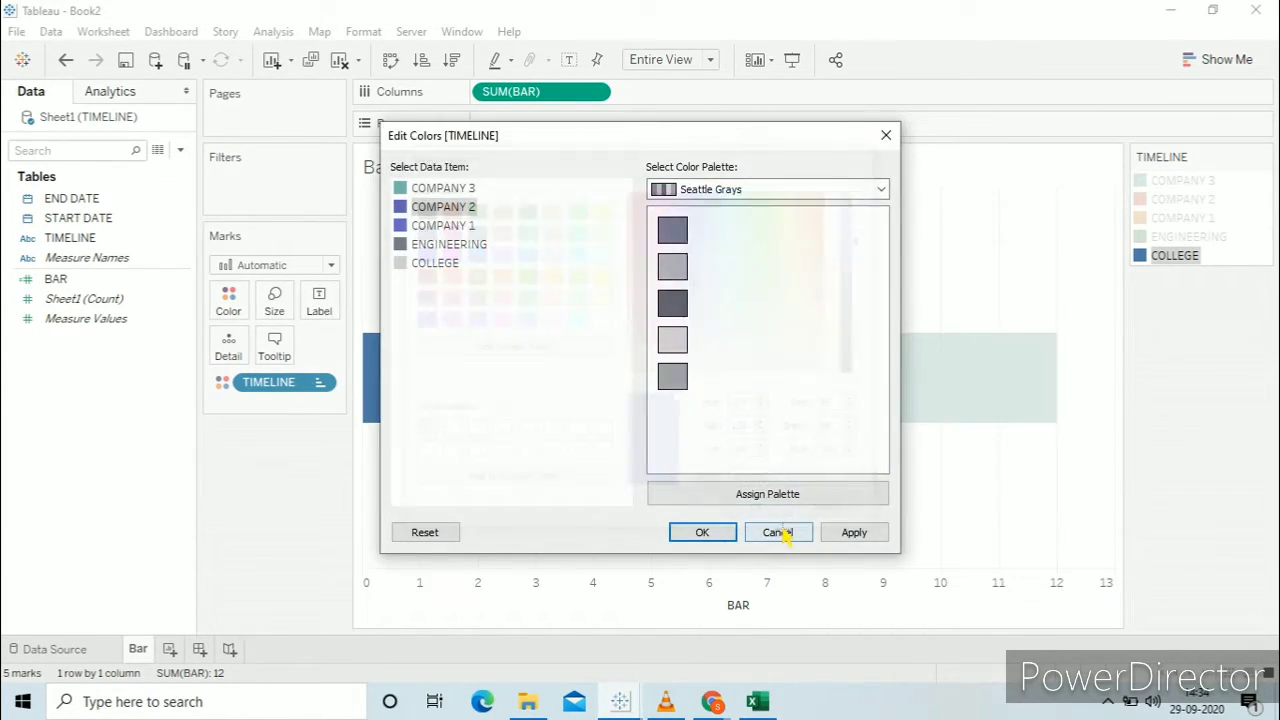
- Set COMPANY 3 to the custom colour #50539d and apply the edited TIMELINE colours to the bar
{"action": "double_click", "coordinate": [403, 190]}
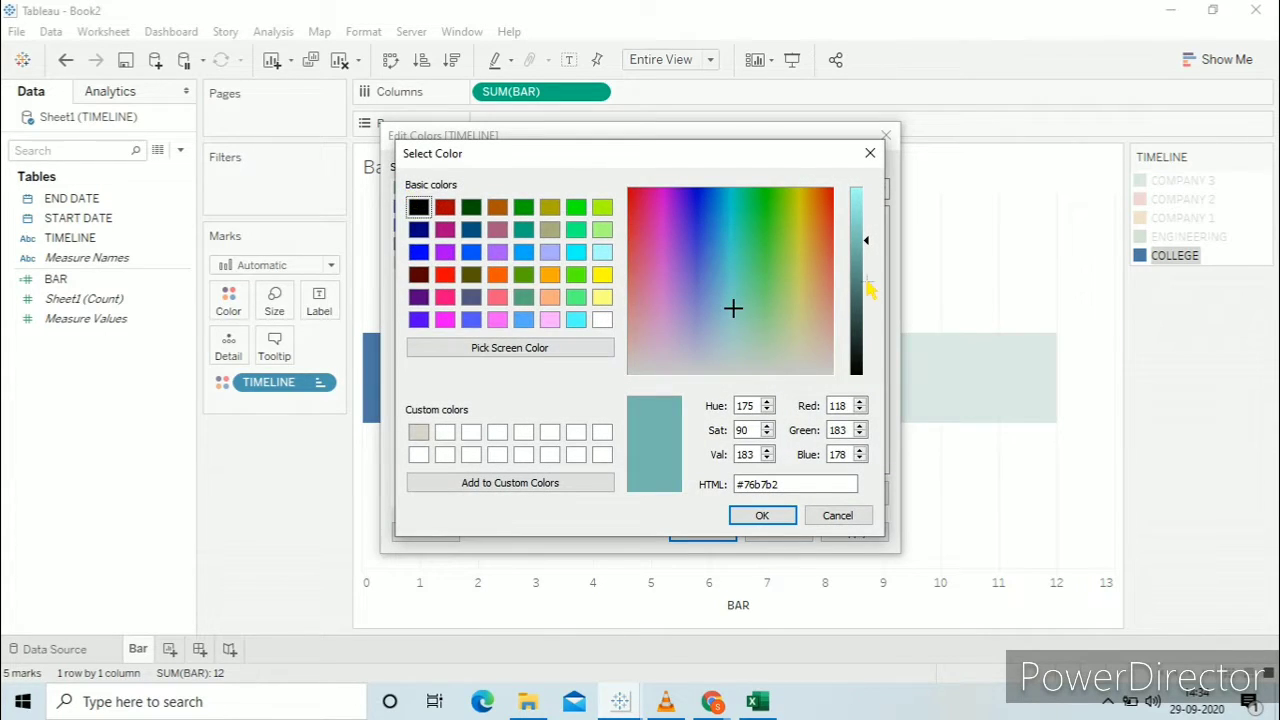
{"action": "left_click", "coordinate": [799, 492]}
{"action": "key", "text": "BackSpace"}
{"action": "key", "text": "BackSpace"}
{"action": "key", "text": "BackSpace"}
{"action": "key", "text": "BackSpace"}
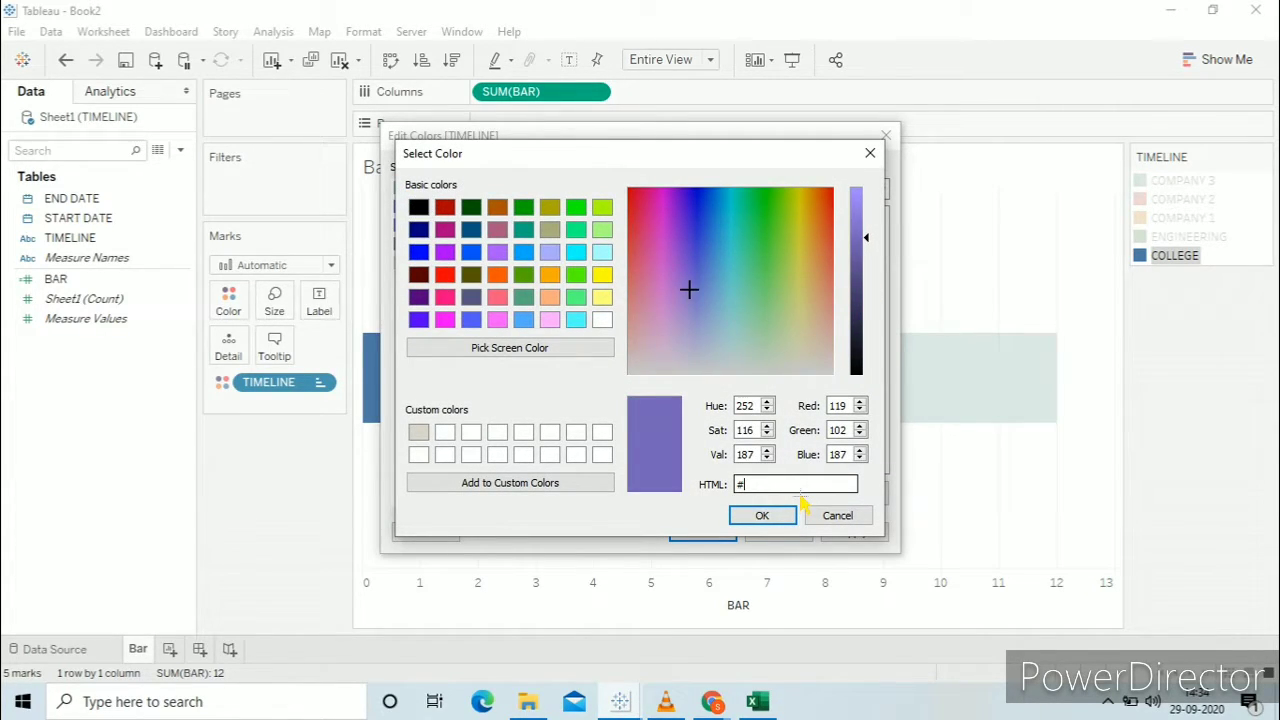
{"action": "type", "text": "50539d"}
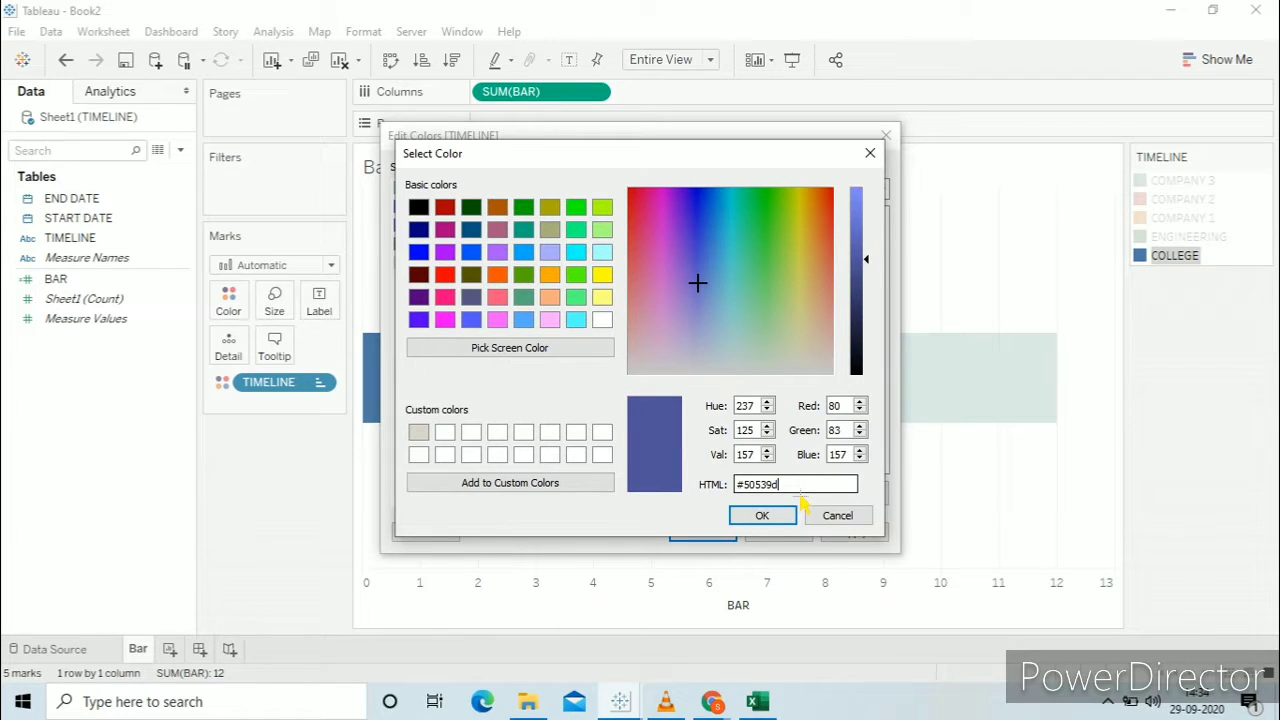
{"action": "left_click", "coordinate": [772, 516]}
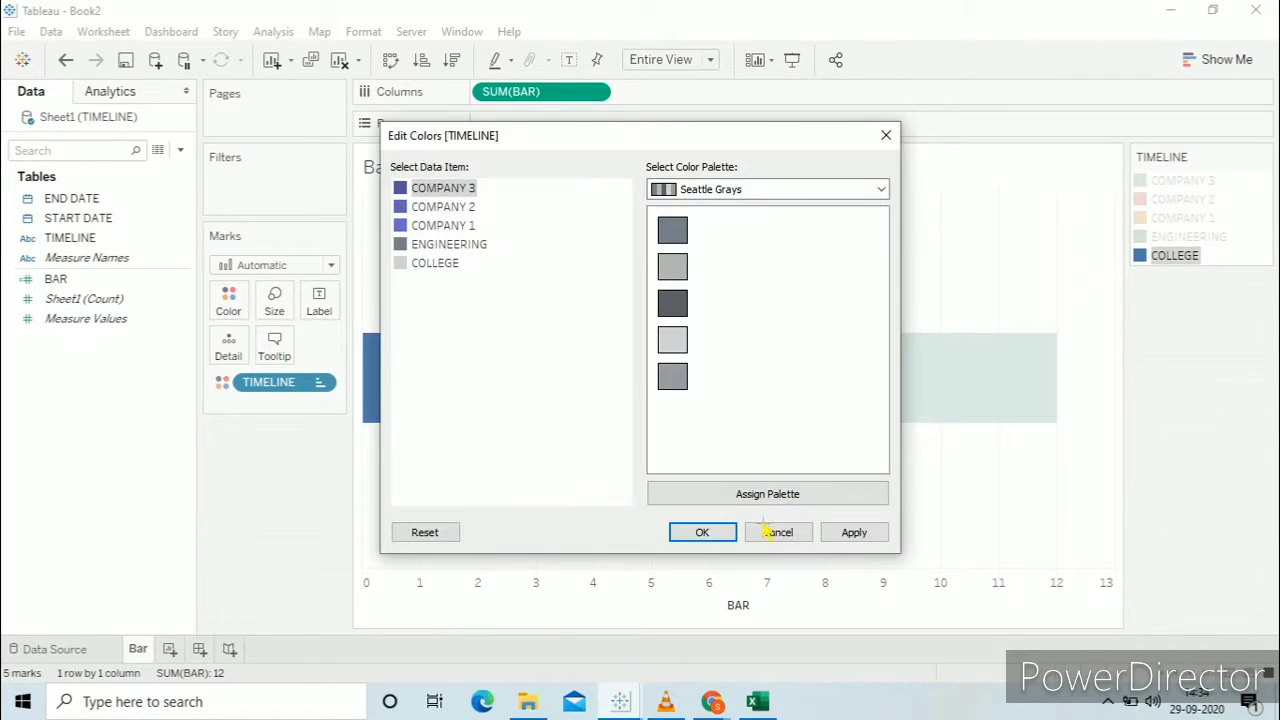
{"action": "left_click", "coordinate": [852, 535]}
{"action": "left_click", "coordinate": [726, 538]}
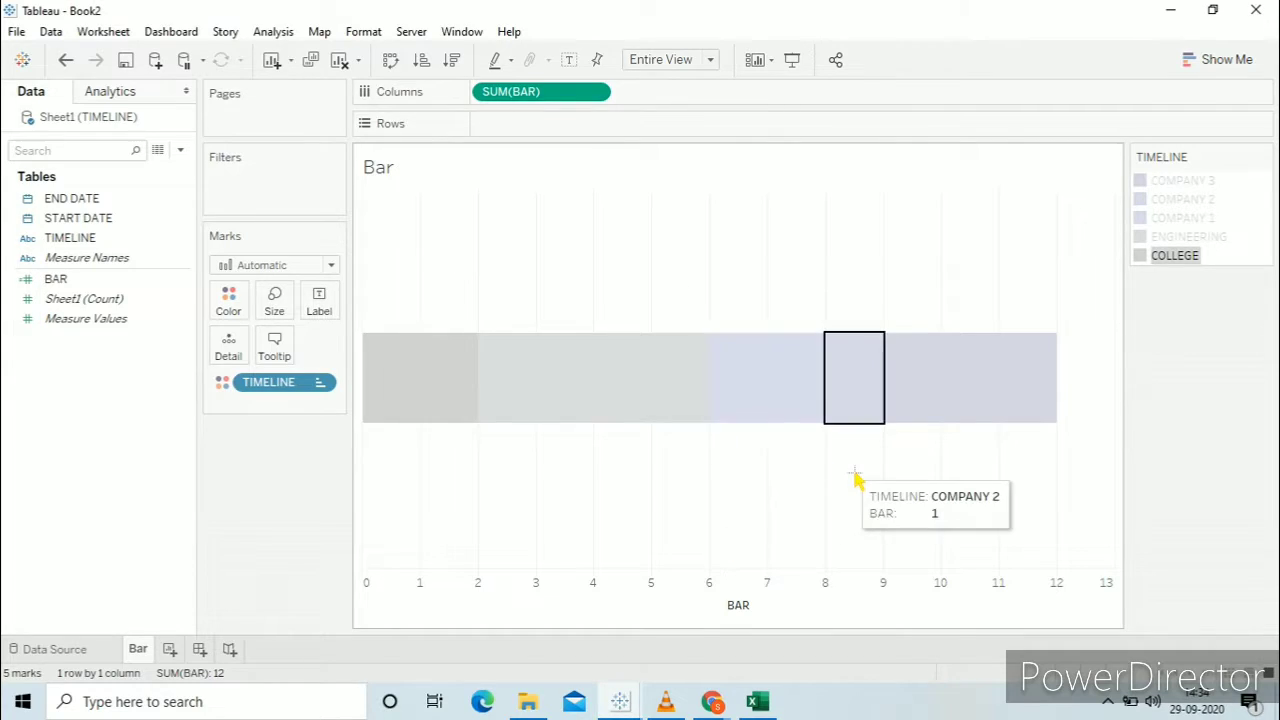
- Clear the highlighted marks in the bar chart and give the bar segments a white border
{"action": "left_click", "coordinate": [852, 410]}
{"action": "left_click", "coordinate": [815, 400]}
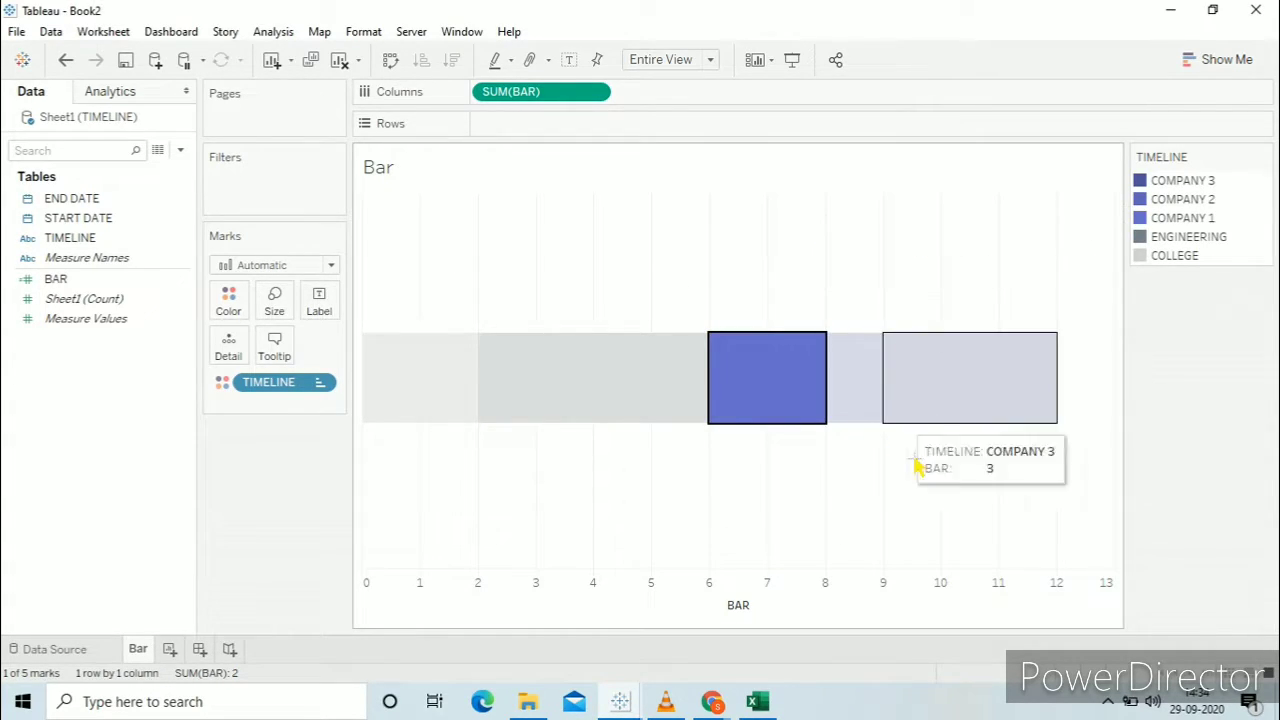
{"action": "left_click", "coordinate": [1100, 340]}
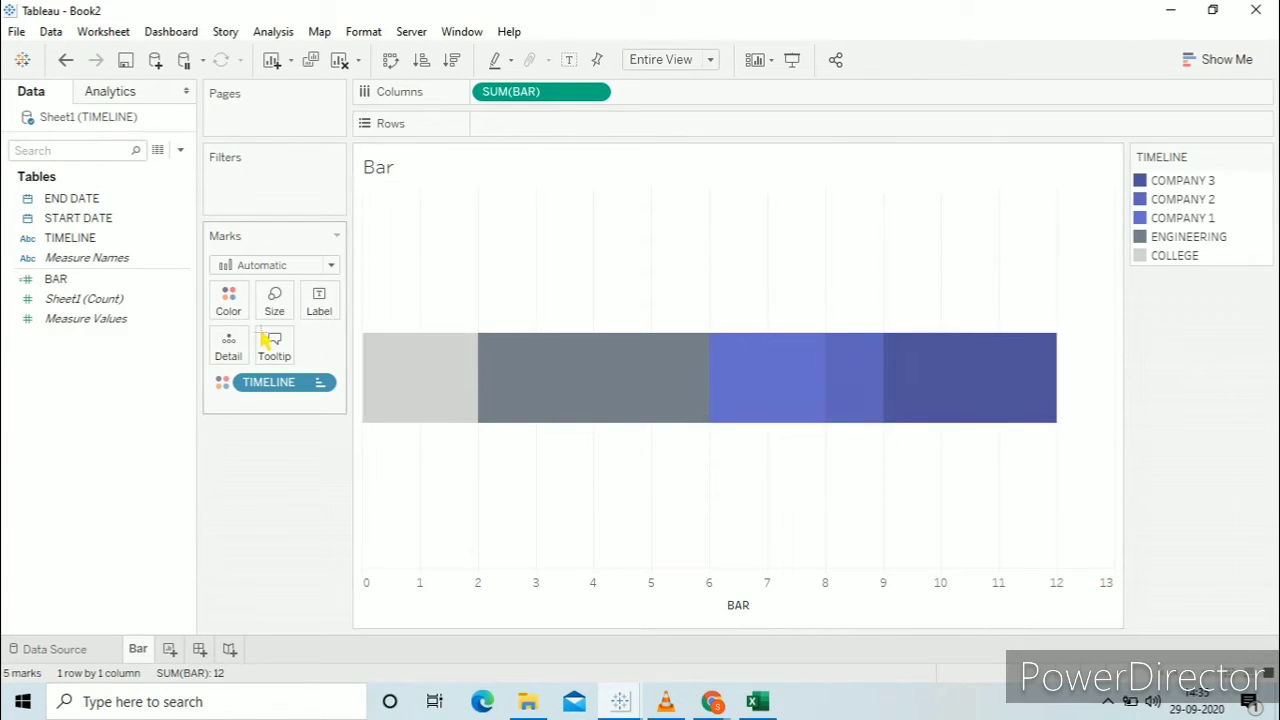
{"action": "left_click", "coordinate": [228, 300]}
{"action": "left_click", "coordinate": [310, 451]}
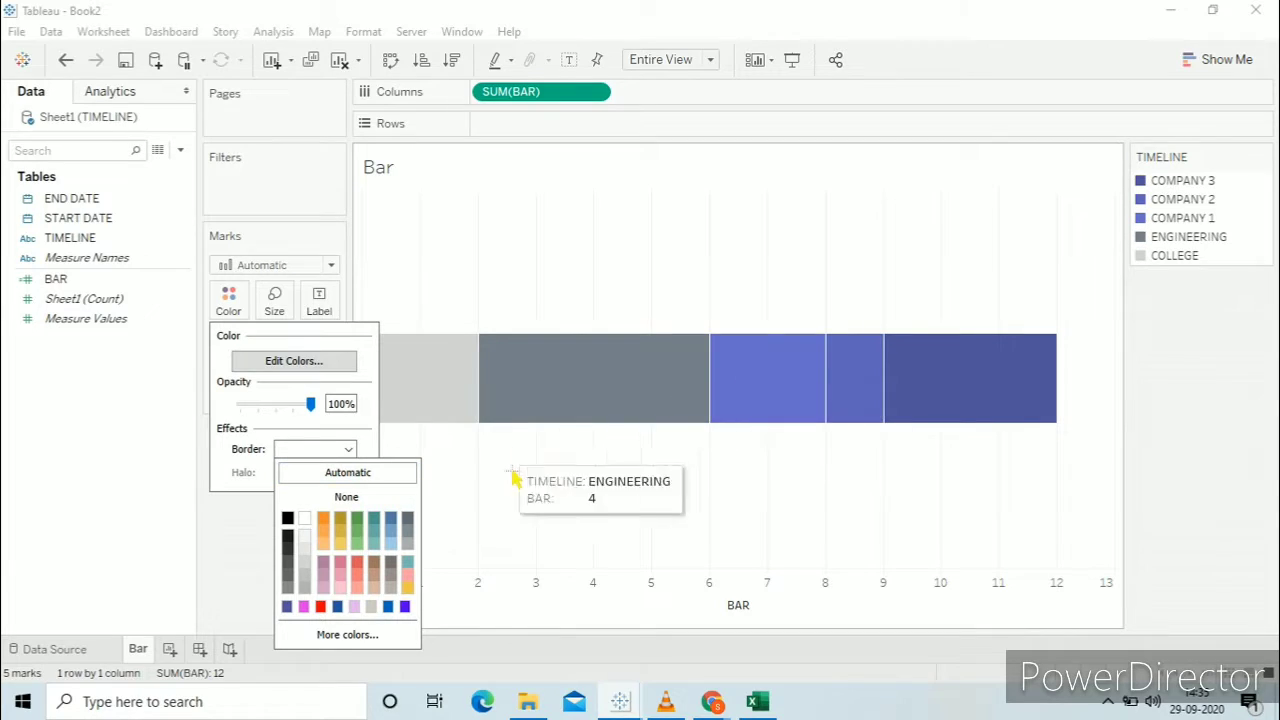
- Open the formatting of the bar chart and go through the worksheet shading options to the line settings
{"action": "left_click", "coordinate": [640, 515]}
{"action": "right_click", "coordinate": [640, 515]}
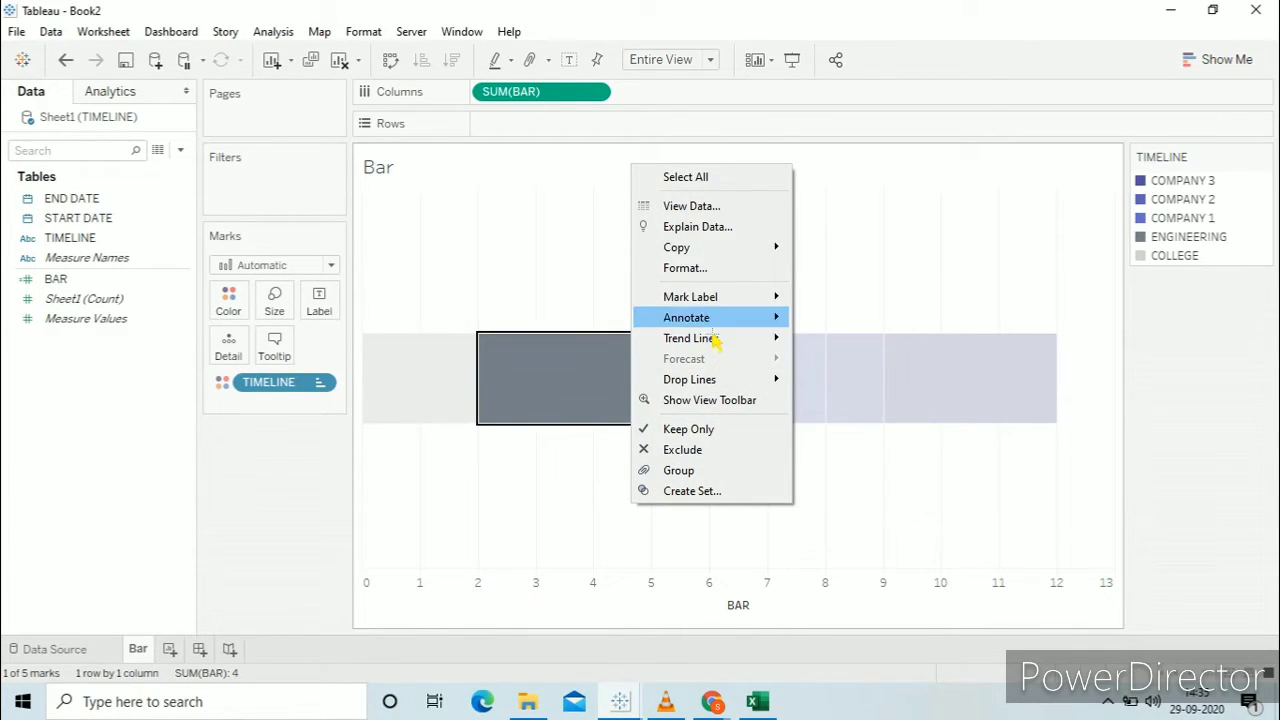
{"action": "left_click", "coordinate": [702, 270]}
{"action": "left_click", "coordinate": [70, 123]}
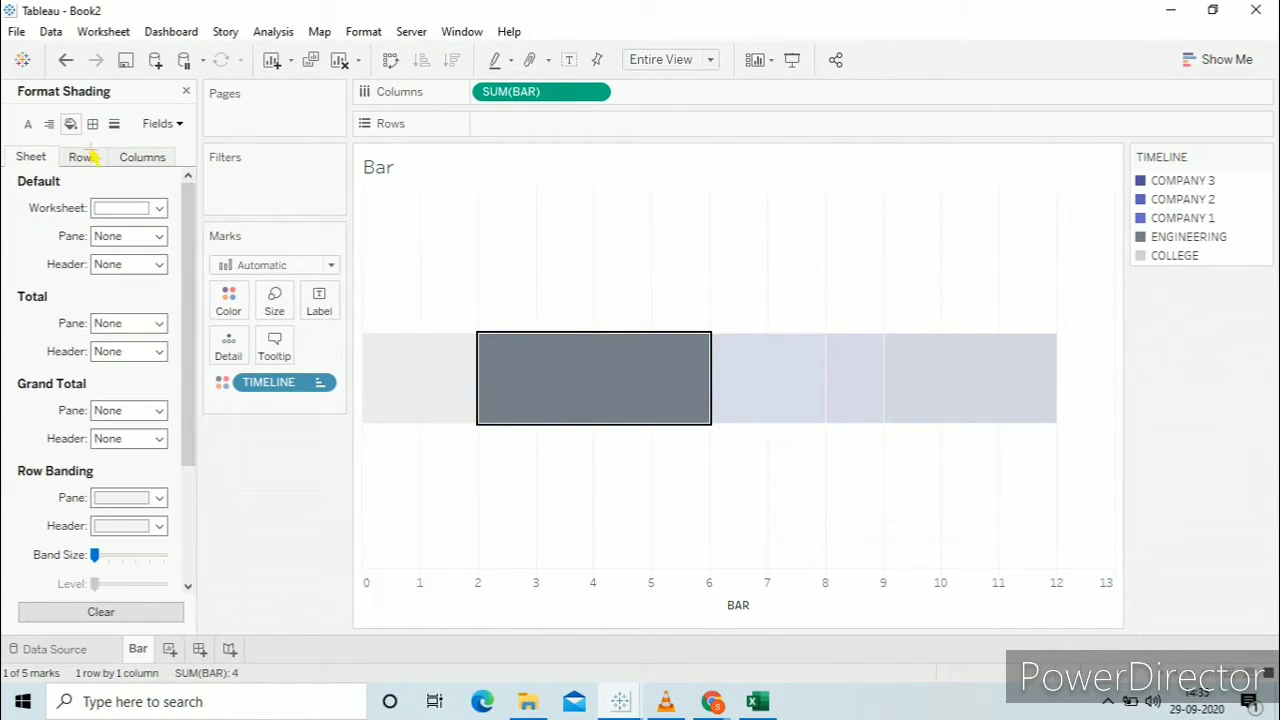
{"action": "left_click", "coordinate": [122, 208]}
{"action": "left_click", "coordinate": [122, 230]}
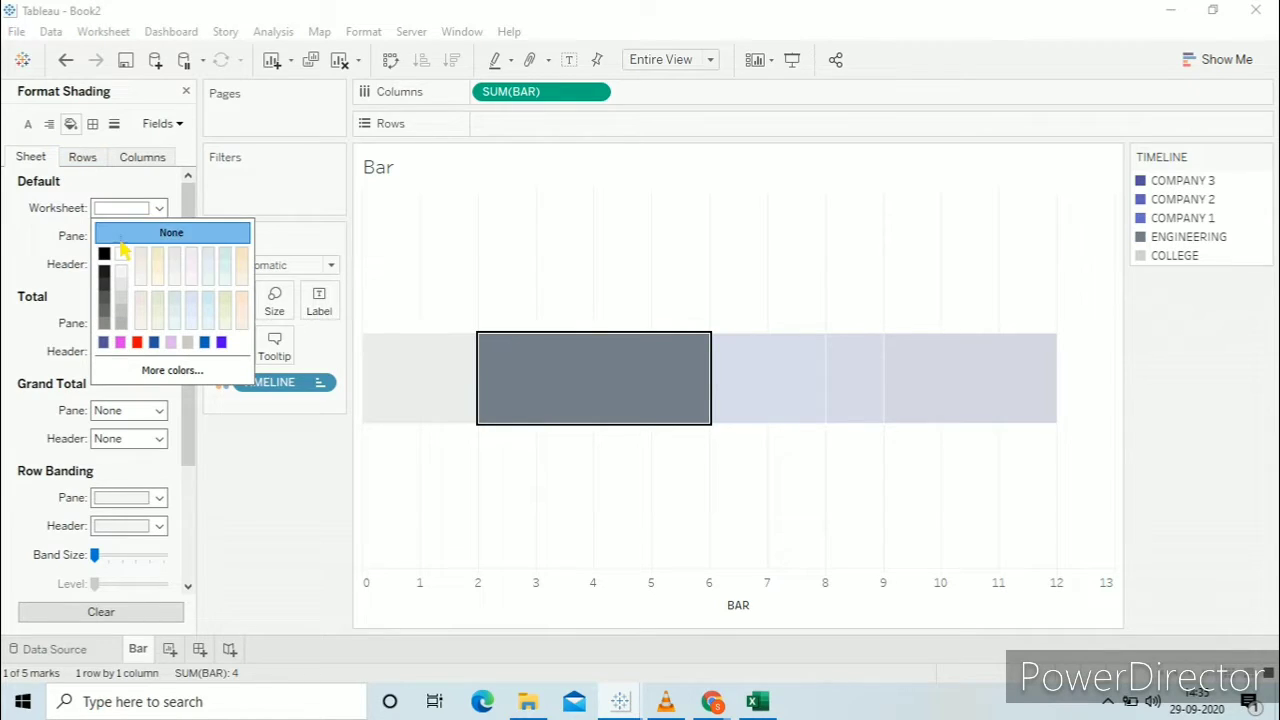
{"action": "left_click", "coordinate": [22, 265]}
{"action": "left_click", "coordinate": [114, 123]}
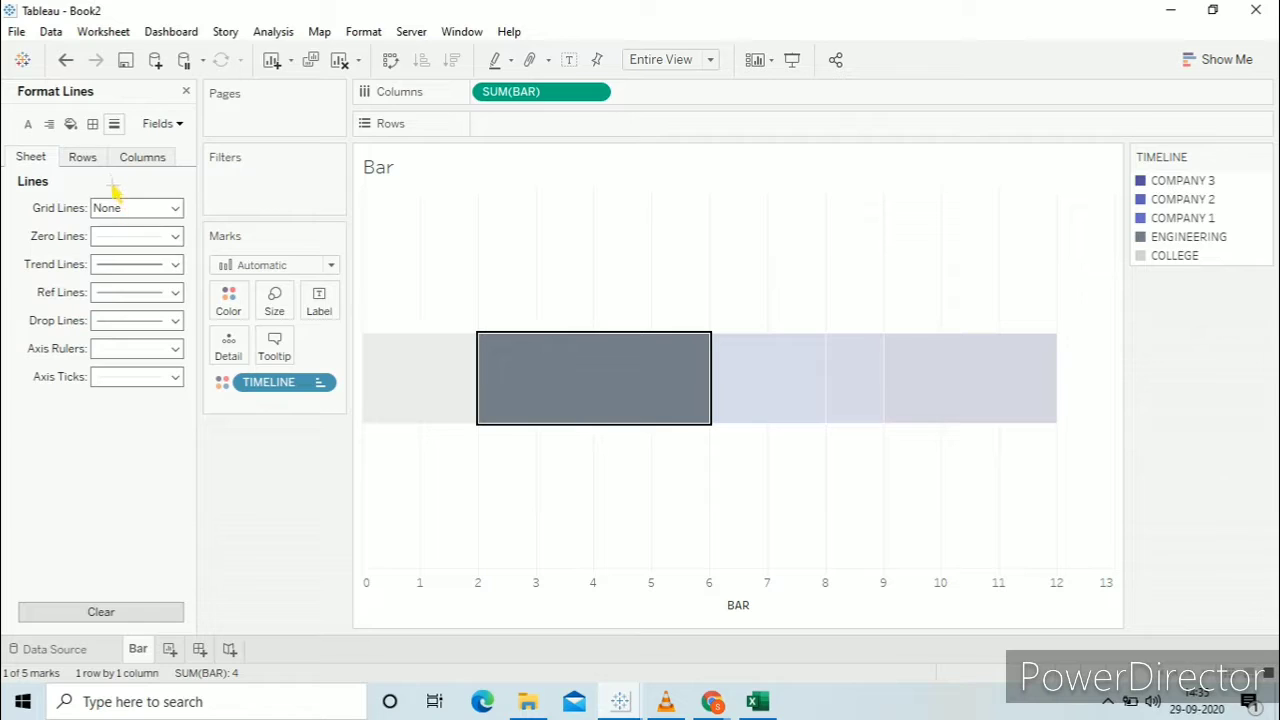
- Hide the BAR axis header and set the column grid lines to None
{"action": "right_click", "coordinate": [422, 612]}
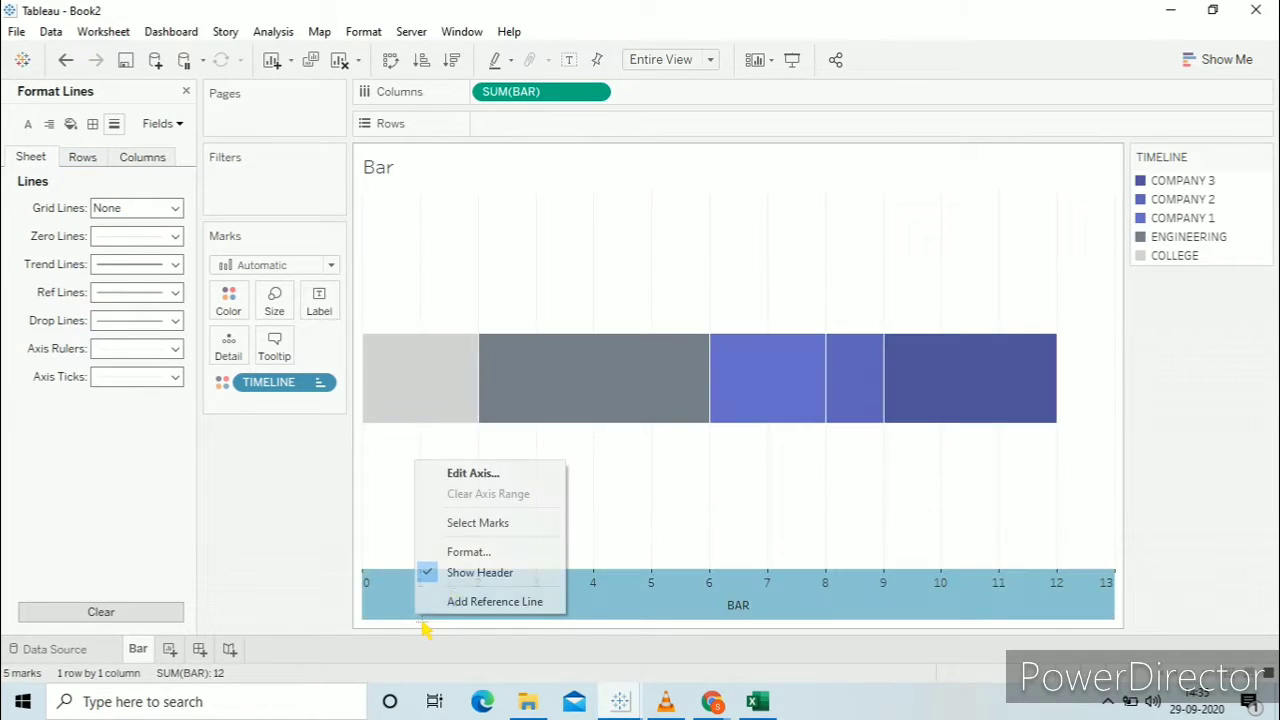
{"action": "left_click", "coordinate": [484, 573]}
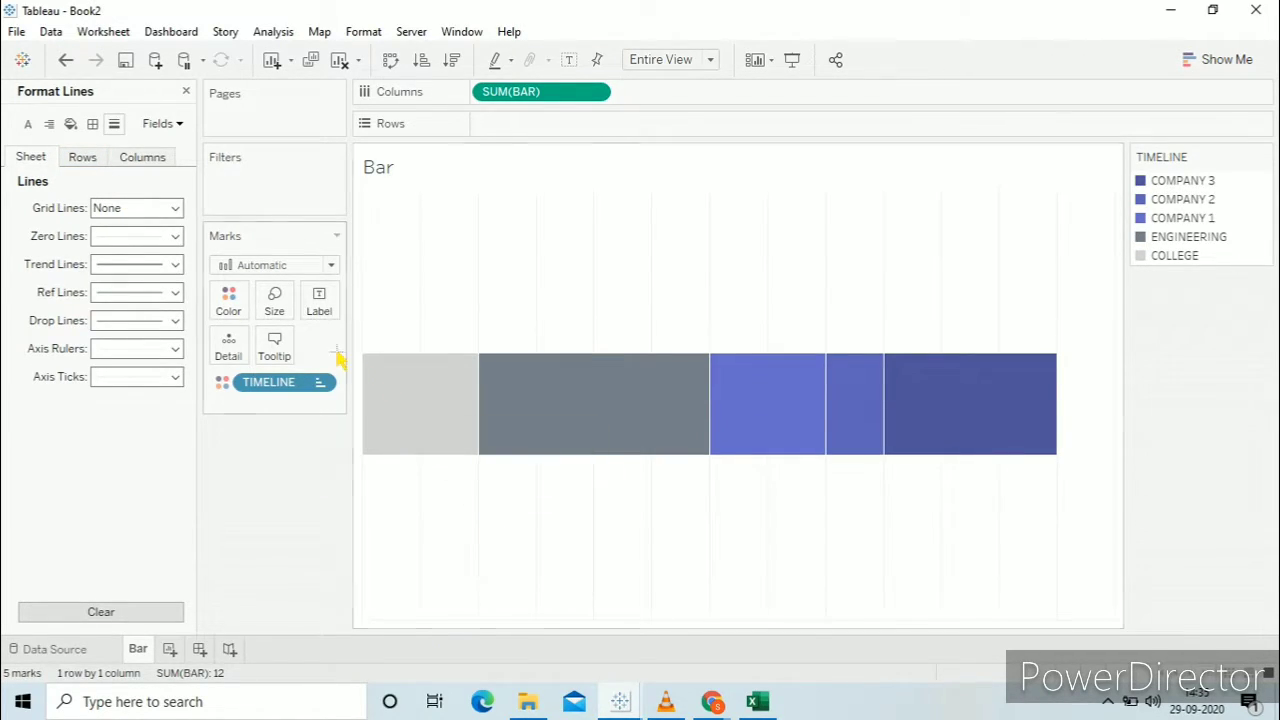
{"action": "left_click", "coordinate": [86, 160]}
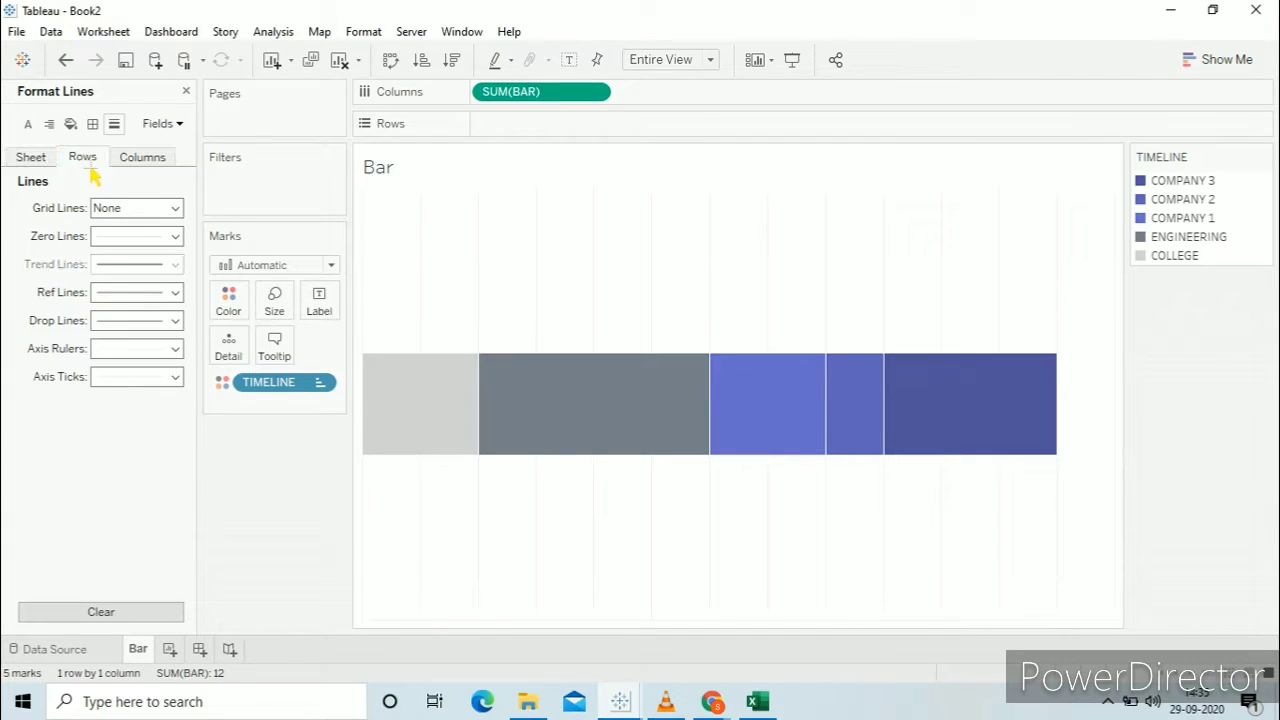
{"action": "left_click", "coordinate": [146, 160]}
{"action": "left_click", "coordinate": [135, 208]}
{"action": "left_click", "coordinate": [140, 235]}
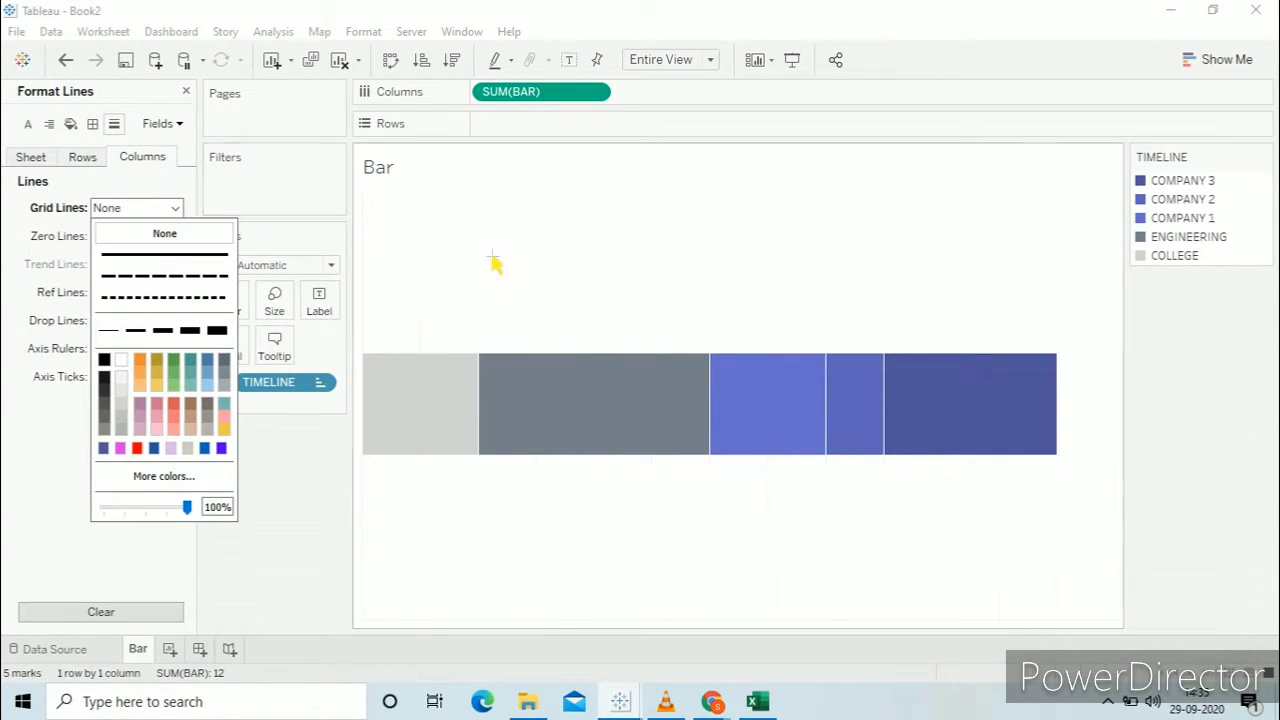
- Review the chart's border settings for the columns and the whole sheet, including the row and column dividers
{"action": "left_click", "coordinate": [92, 124]}
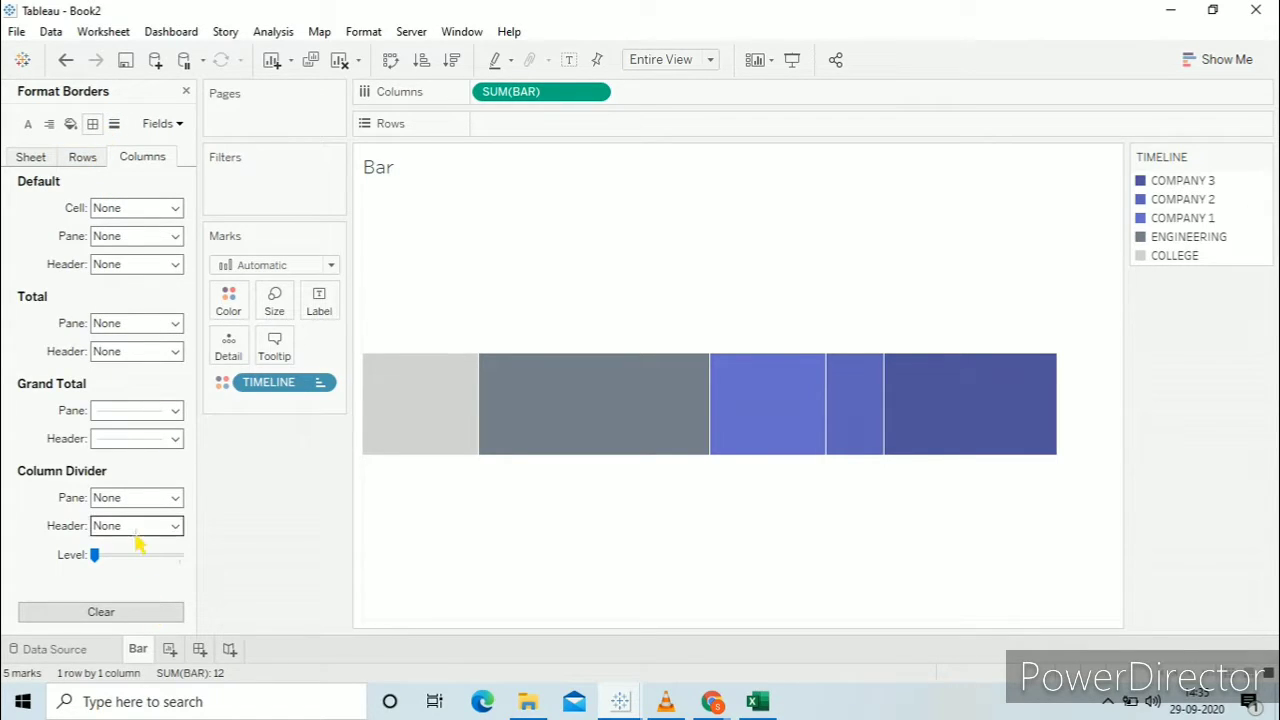
{"action": "left_click", "coordinate": [40, 160]}
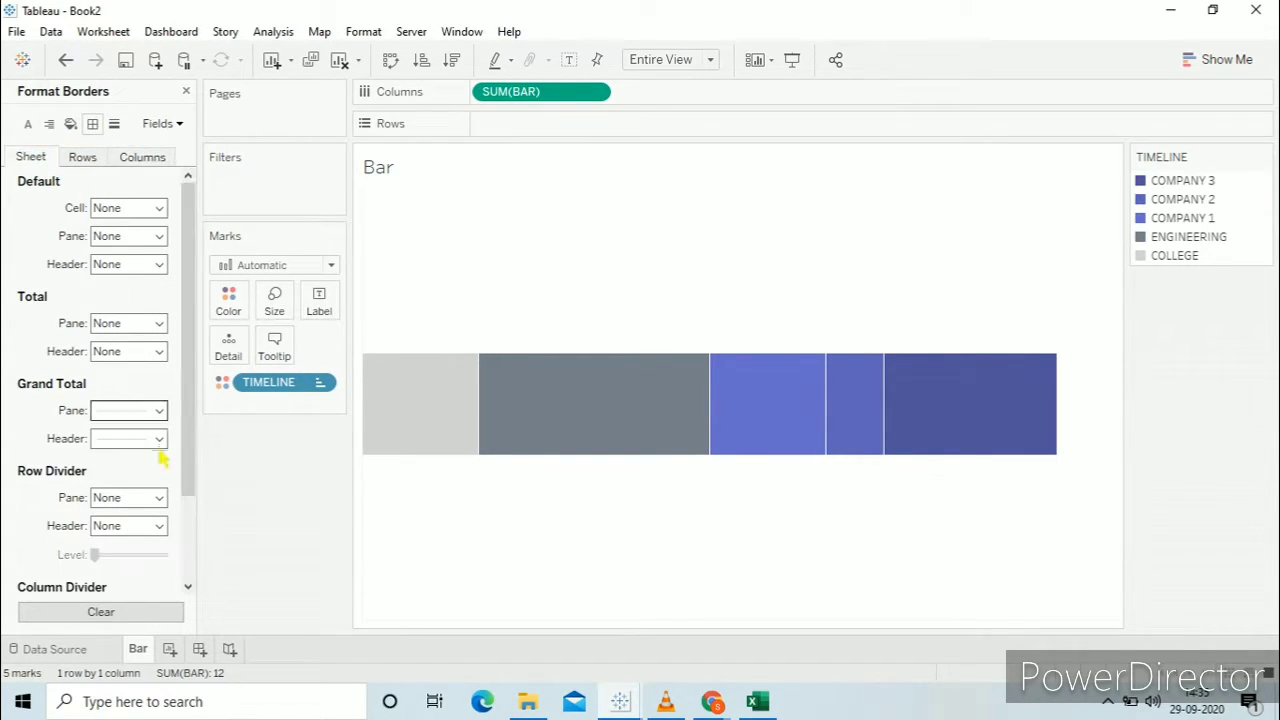
{"action": "scroll", "coordinate": [160, 470], "scroll_direction": "down", "scroll_amount": 2}
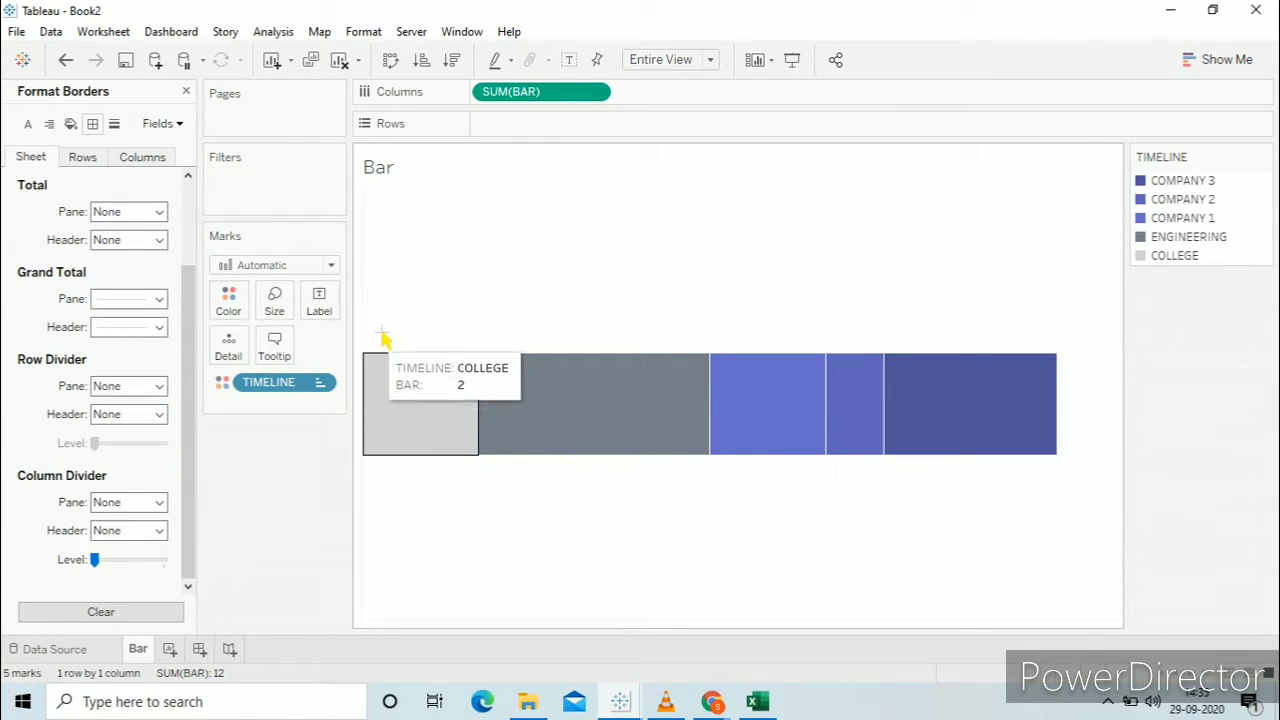
- Set the sheet's zero lines and the rows' axis rulers to None, and close the formatting settings
{"action": "left_click", "coordinate": [115, 125]}
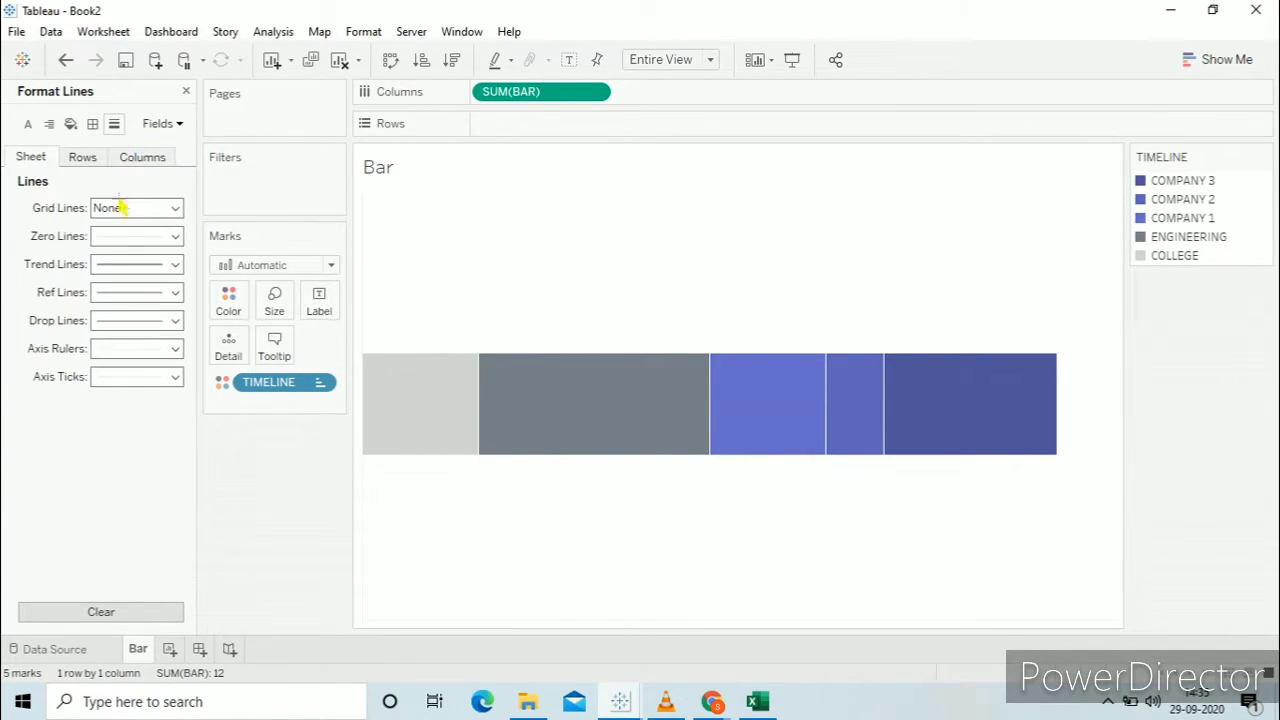
{"action": "left_click", "coordinate": [138, 237]}
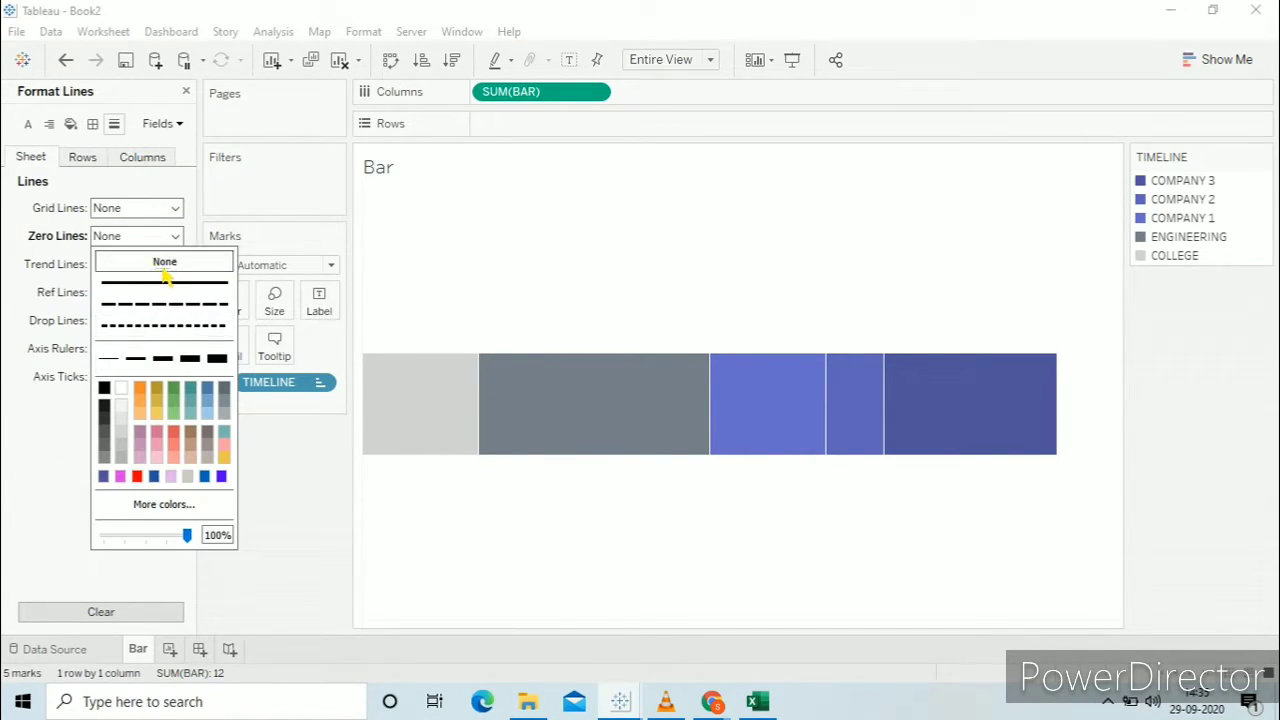
{"action": "left_click", "coordinate": [100, 158]}
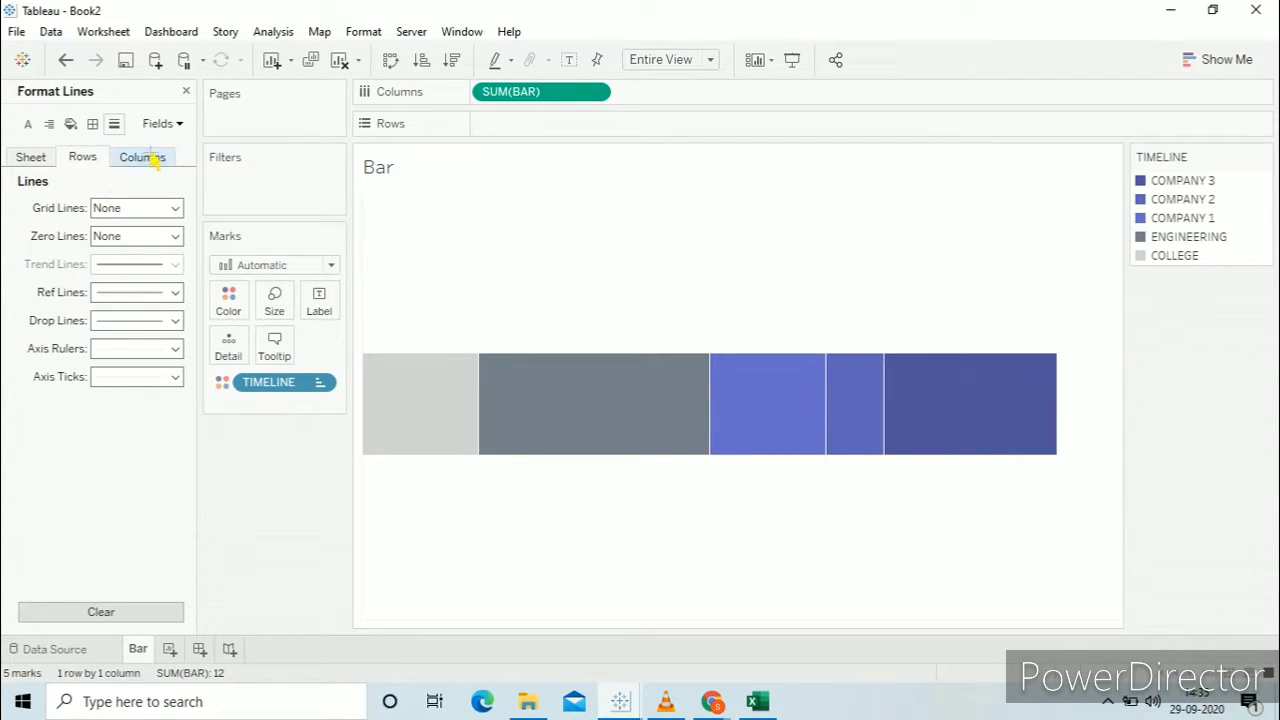
{"action": "left_click", "coordinate": [150, 349]}
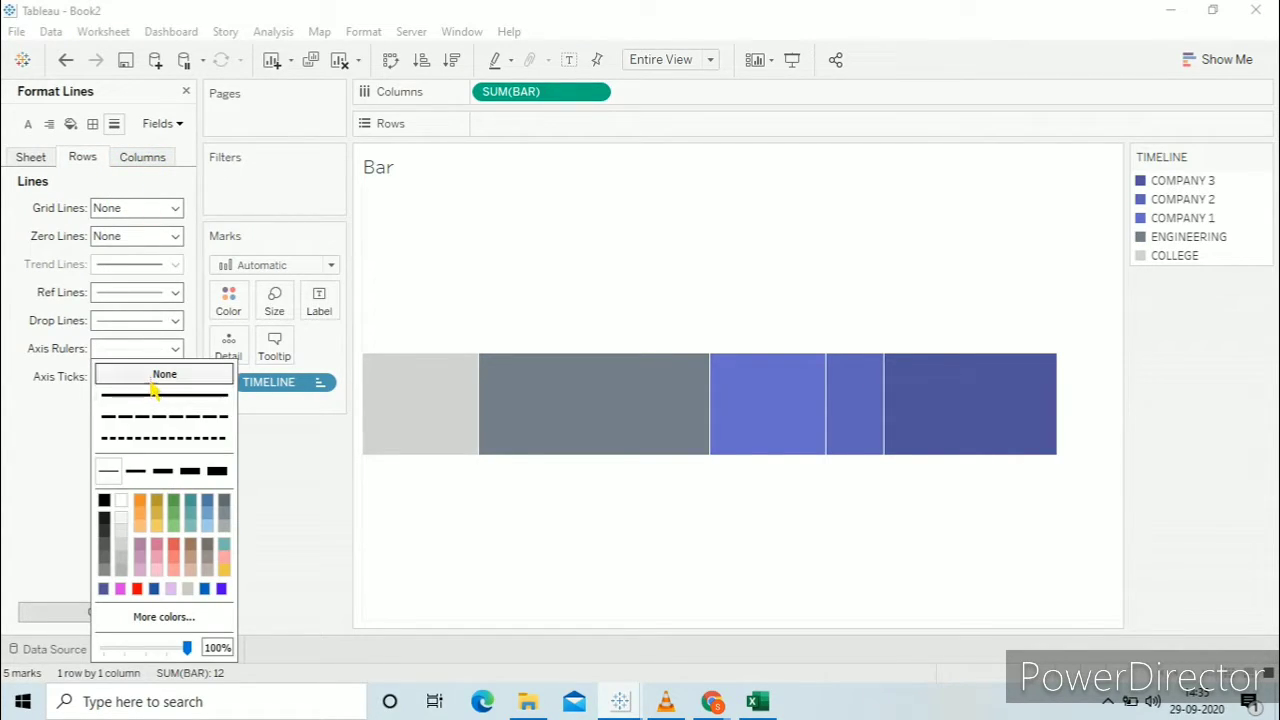
{"action": "left_click", "coordinate": [53, 460]}
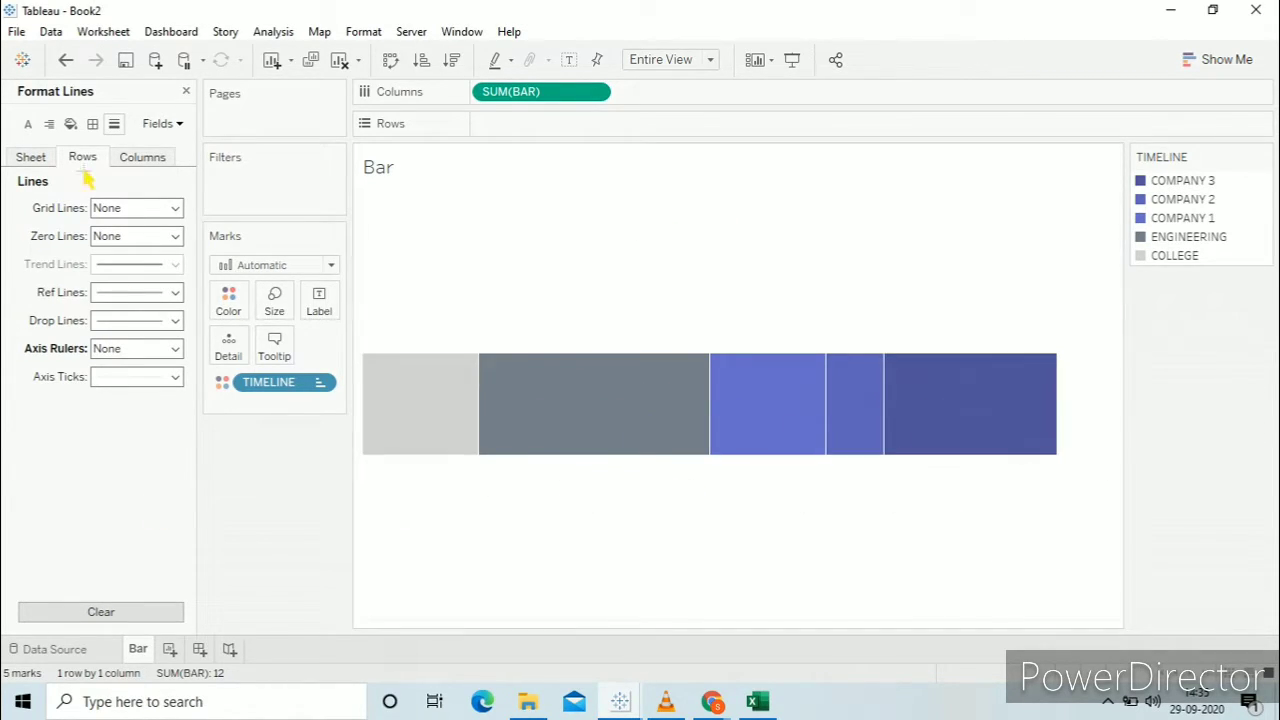
{"action": "left_click", "coordinate": [186, 91]}
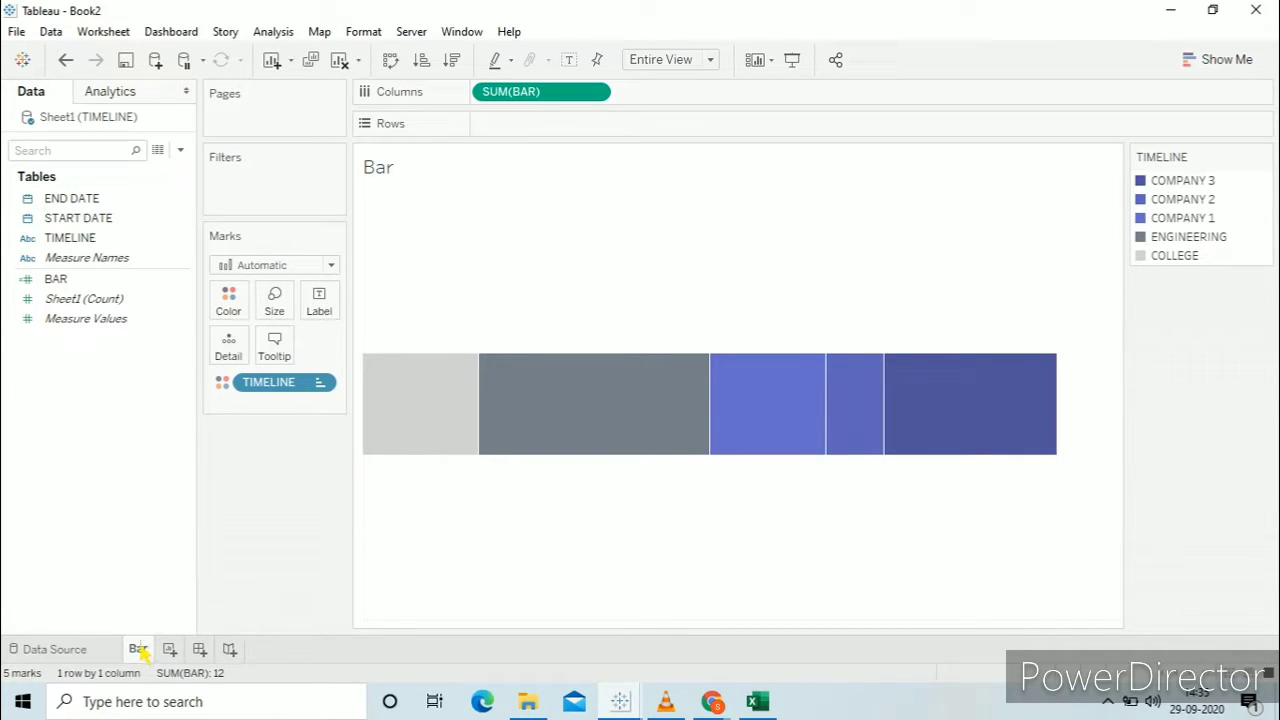
- Add a new worksheet and name it Rhombuses
{"action": "left_click", "coordinate": [176, 650]}
{"action": "double_click", "coordinate": [192, 654]}
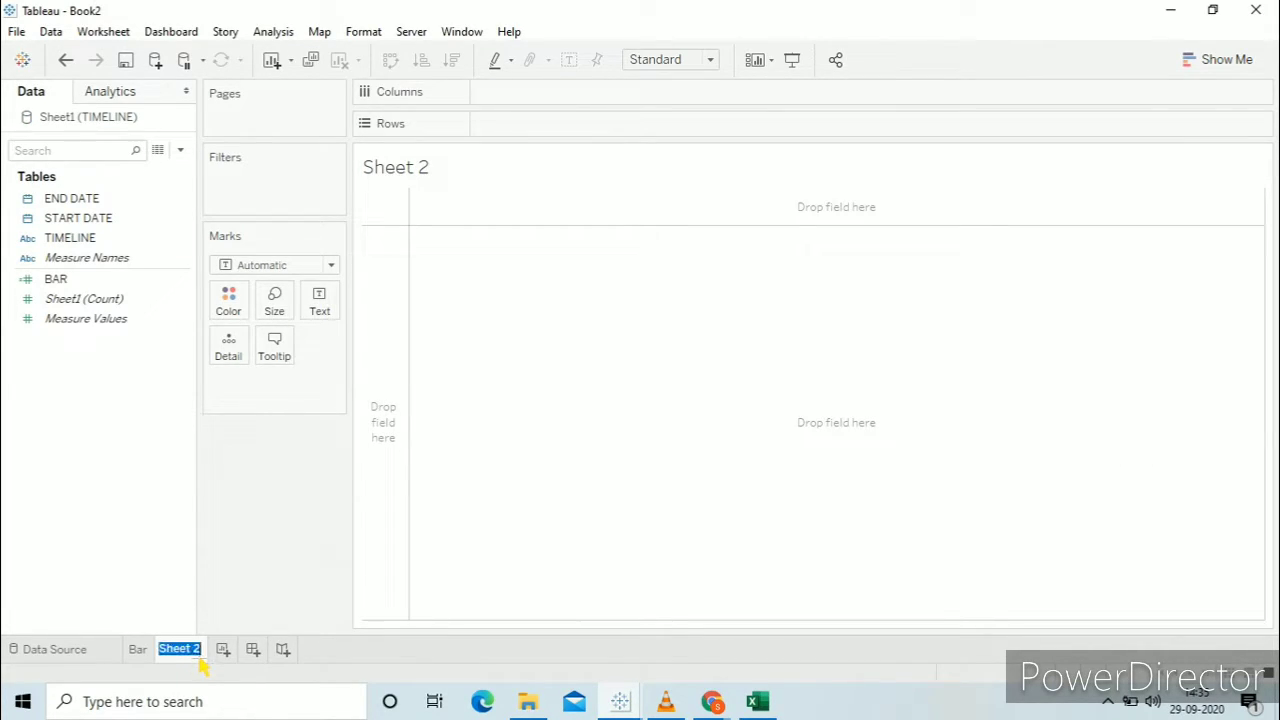
{"action": "type", "text": "Rhombuses"}
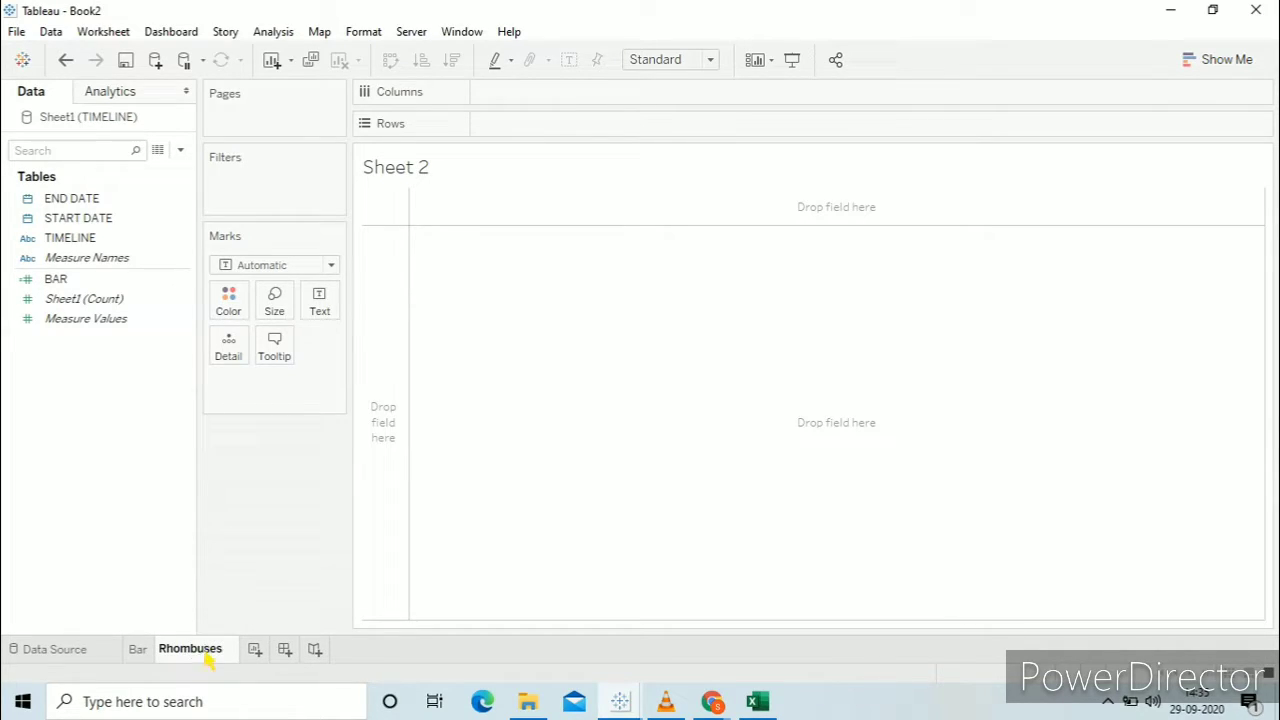
{"action": "left_click", "coordinate": [267, 546]}
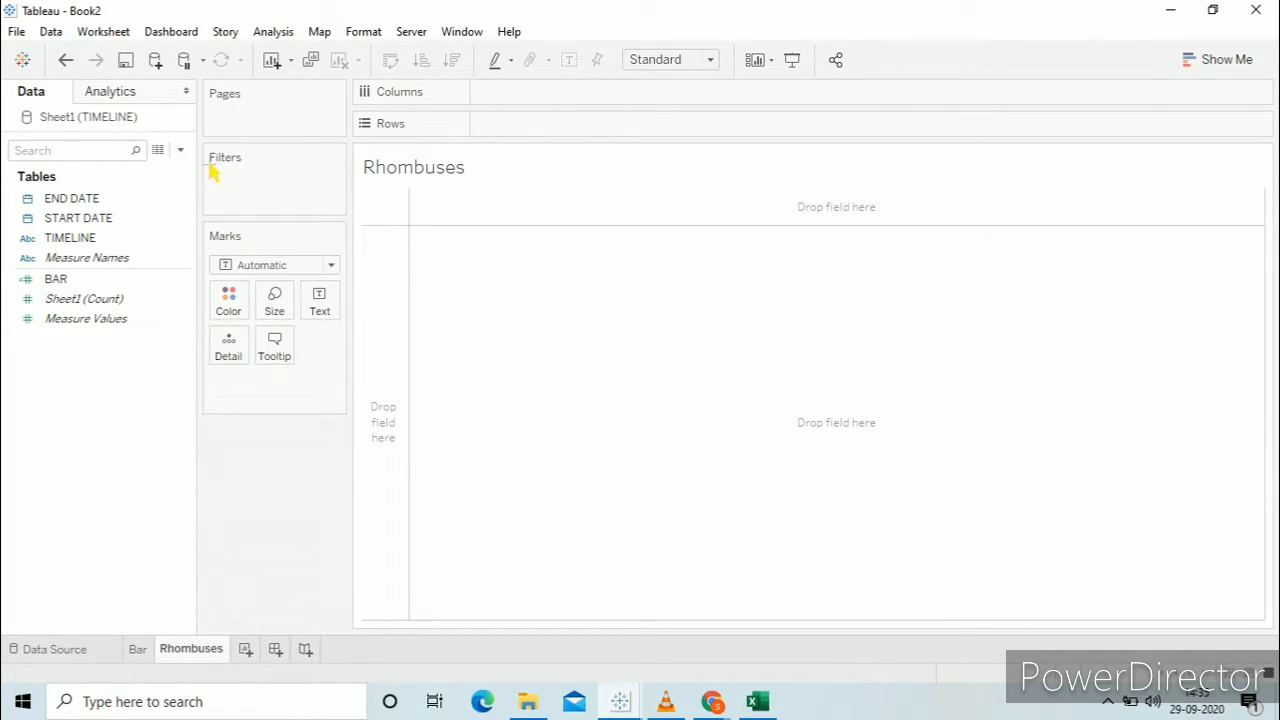
- Create a new calculated field named Rhombus
{"action": "left_click", "coordinate": [180, 150]}
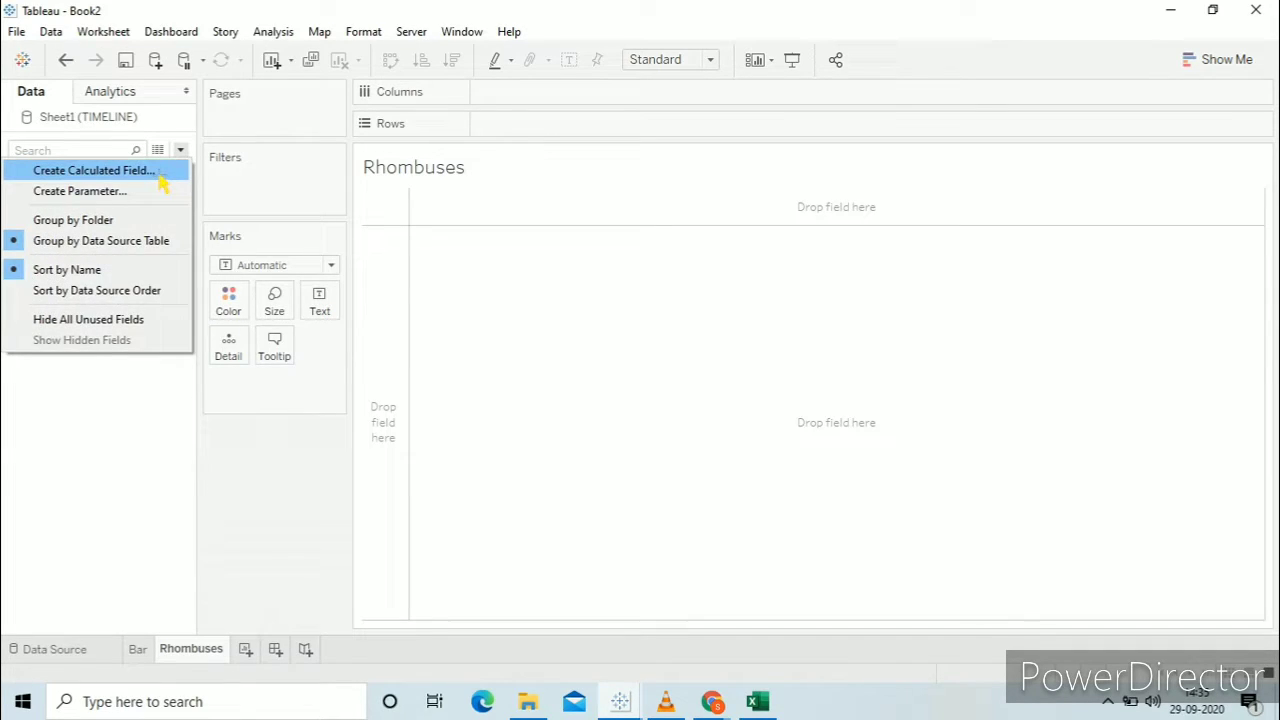
{"action": "left_click", "coordinate": [158, 172]}
{"action": "key", "text": "BackSpace"}
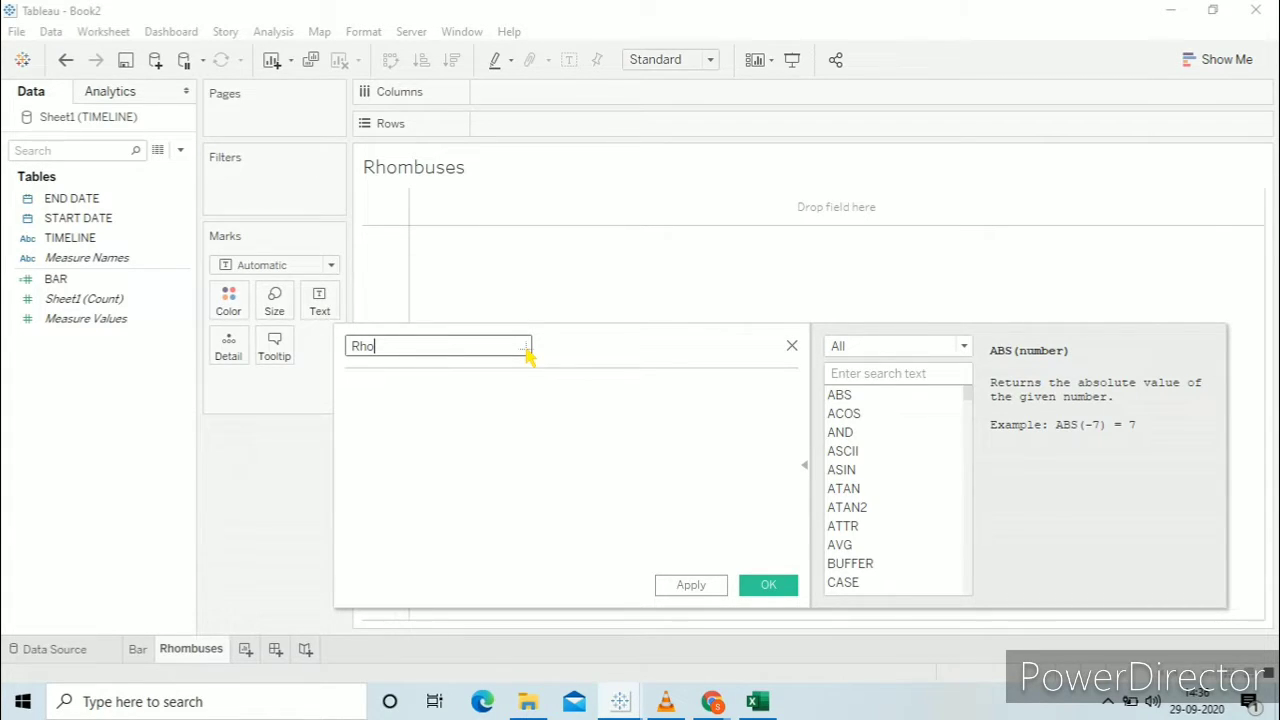
{"action": "left_click", "coordinate": [505, 426]}
{"action": "left_click", "coordinate": [507, 430]}
- Start the Rhombus formula with the DATEPART function and leave its date part as an empty quoted string
{"action": "type", "text": "da"}
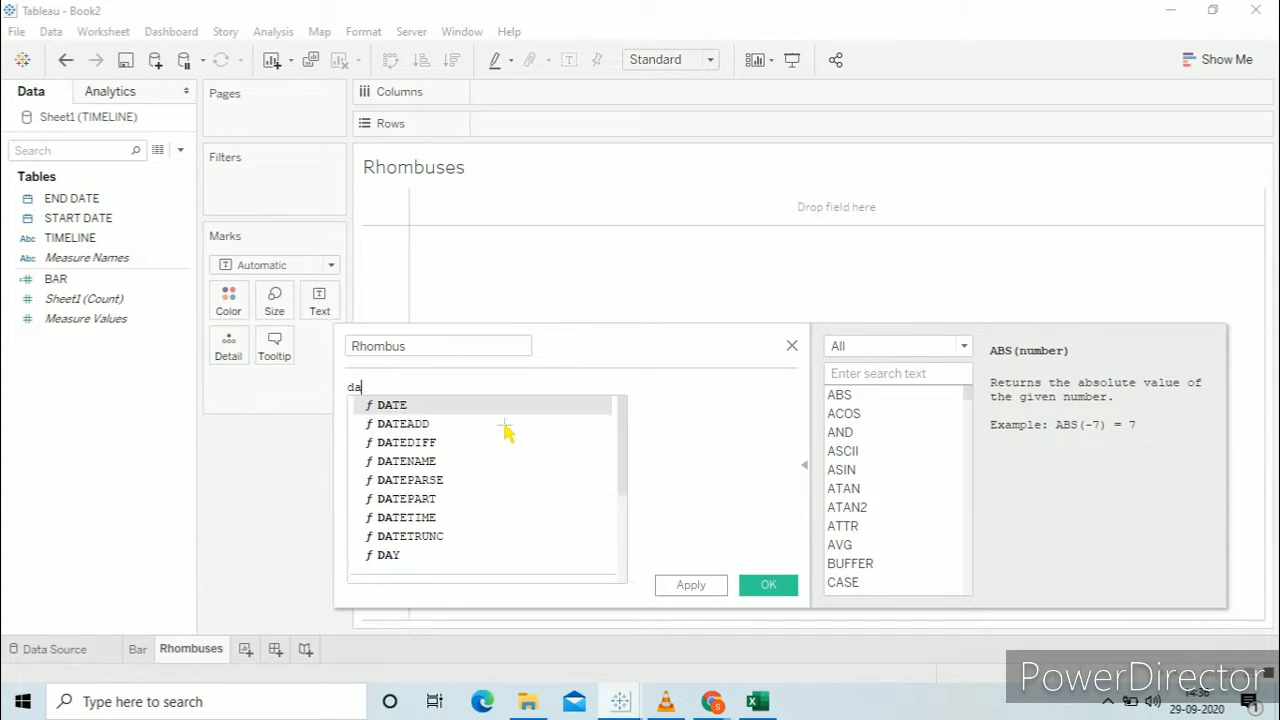
{"action": "type", "text": "tepa"}
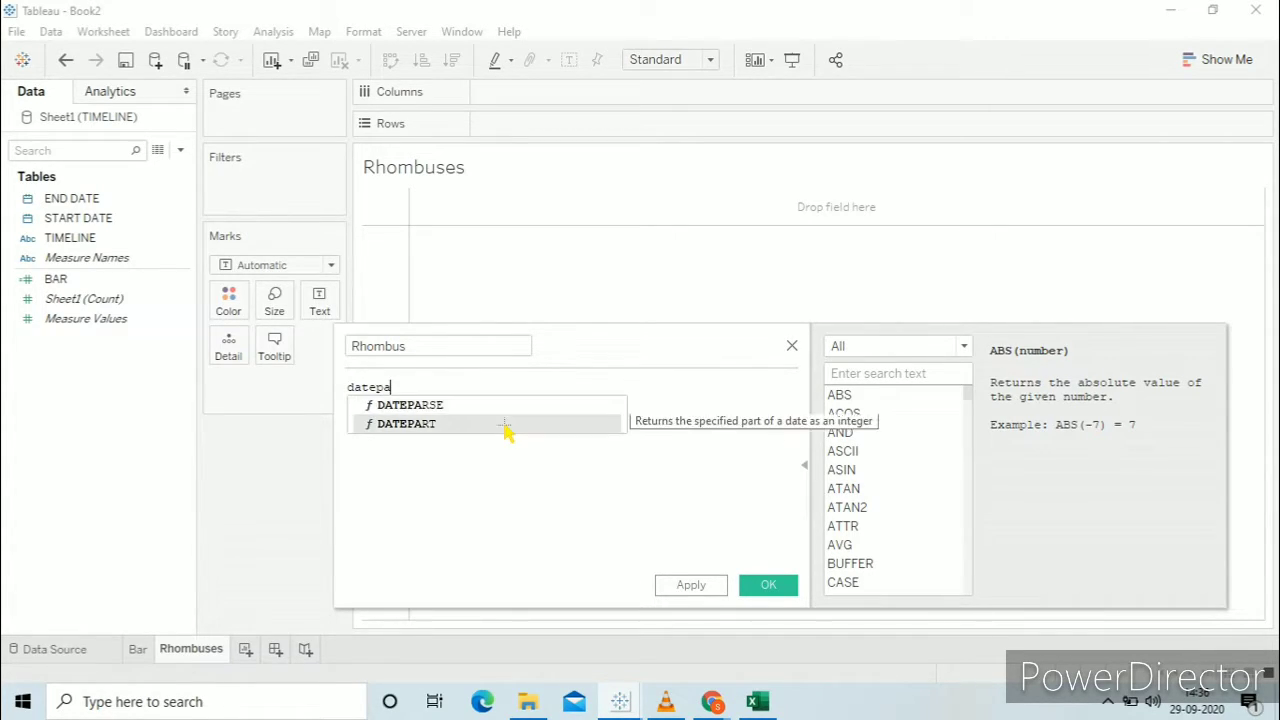
{"action": "double_click", "coordinate": [506, 428]}
{"action": "type", "text": "ye"}
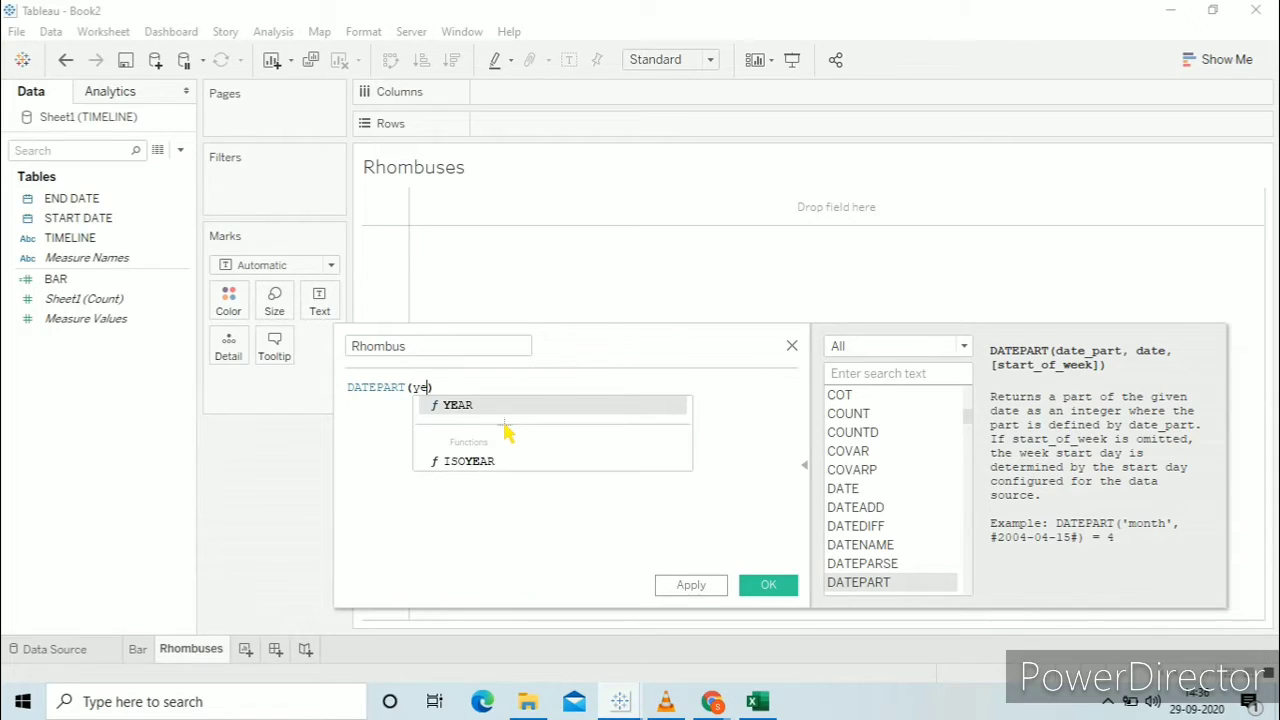
{"action": "key", "text": "Return"}
{"action": "key", "text": "BackSpace"}
{"action": "key", "text": "BackSpace"}
{"action": "key", "text": "BackSpace"}
{"action": "key", "text": "BackSpace"}
{"action": "key", "text": "BackSpace"}
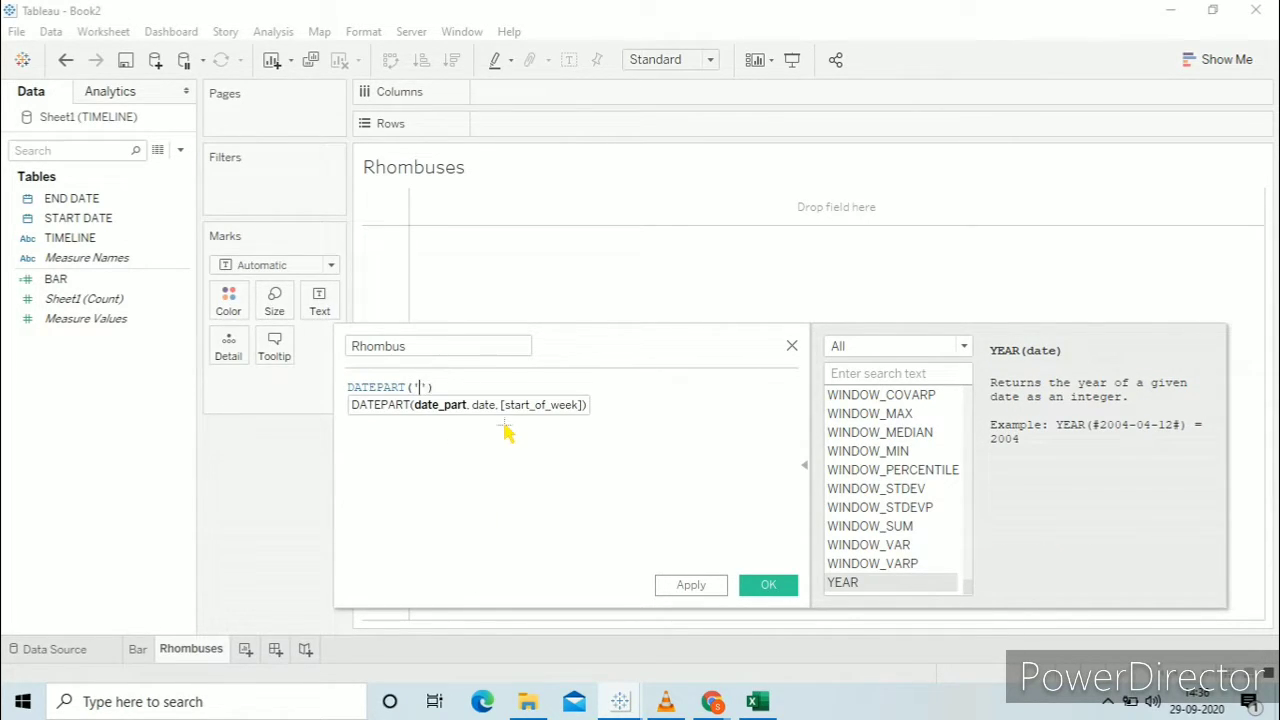
- Fill in the DATEPART arguments so the expression reads DATEPART('year',[START DATE])
{"action": "type", "text": "'year',"}
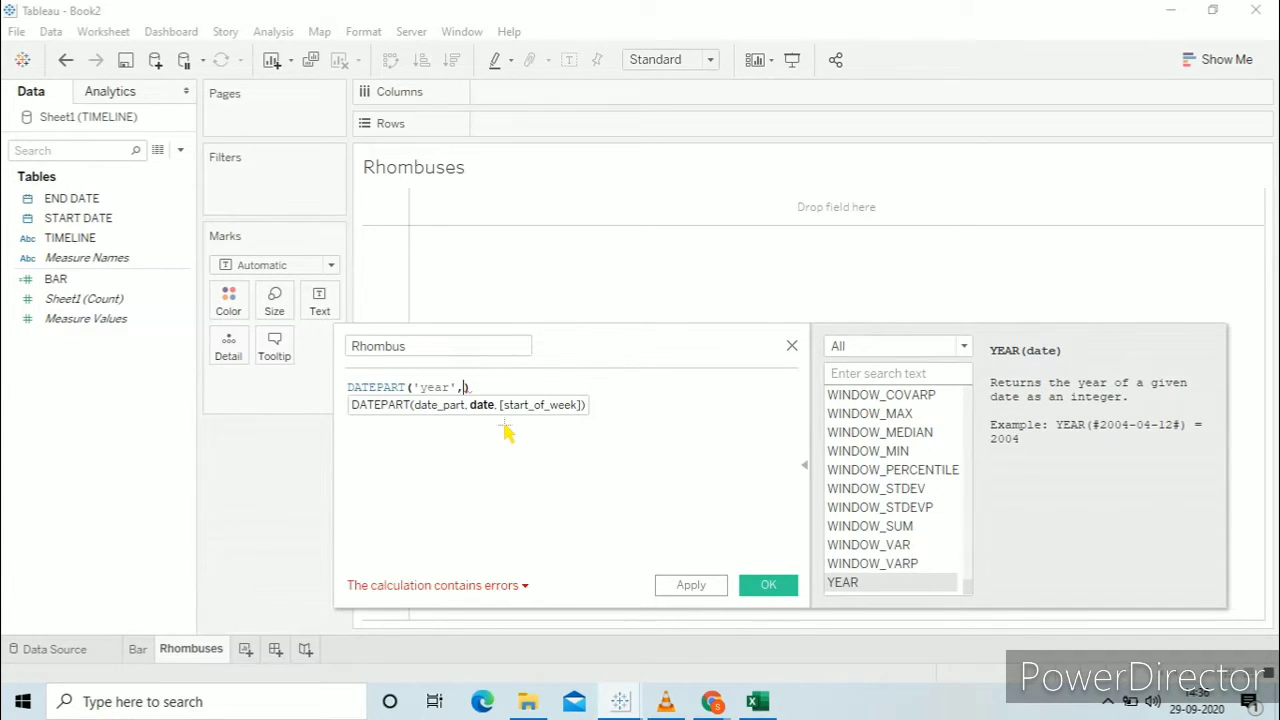
{"action": "type", "text": "star"}
{"action": "key", "text": "Return"}
{"action": "type", "text": ")"}
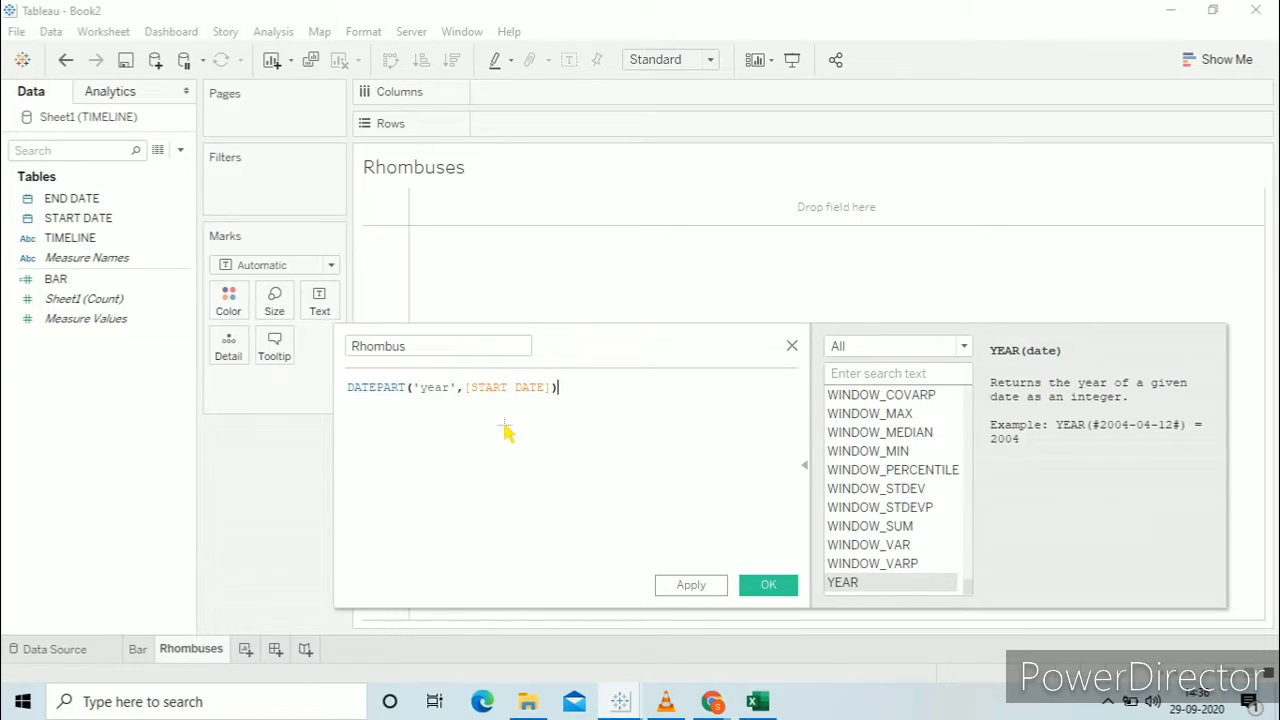
- Add a DATEDIFF function to the DATEPART expression, with 'year' as its date part
{"action": "type", "text": " + date"}
{"action": "key", "text": "Down"}
{"action": "key", "text": "Down"}
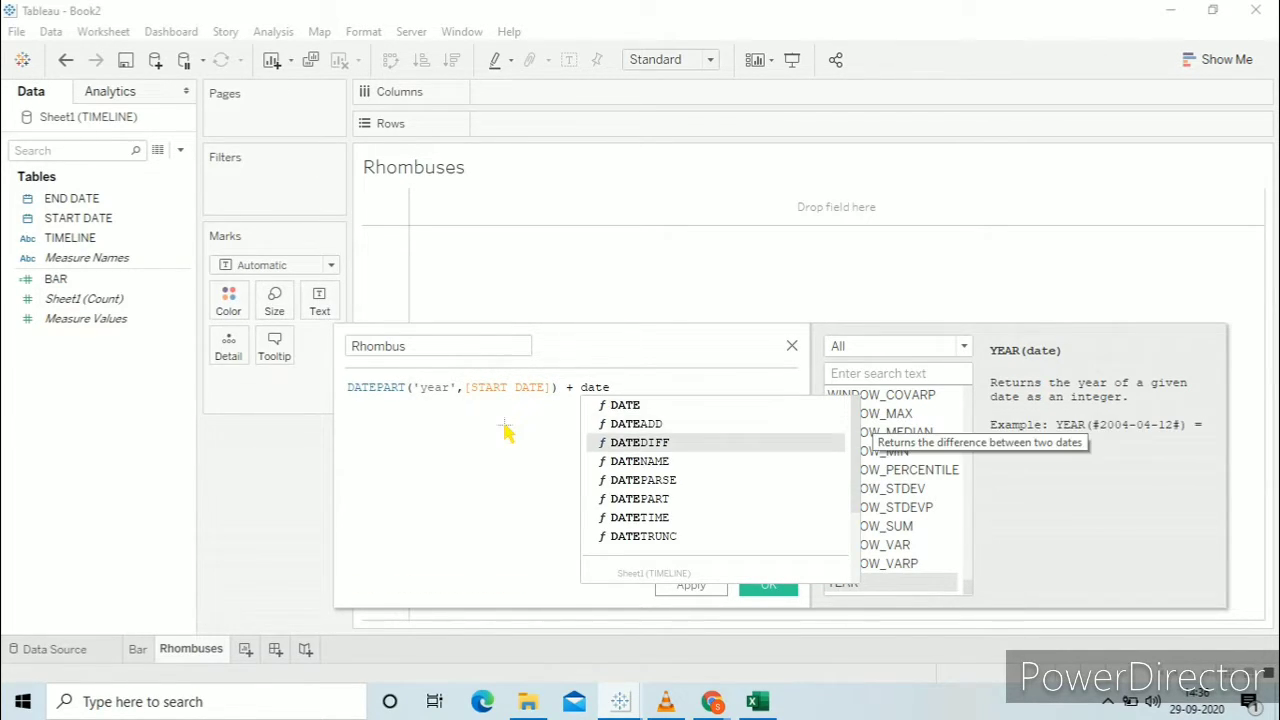
{"action": "key", "text": "Return"}
{"action": "type", "text": "''"}
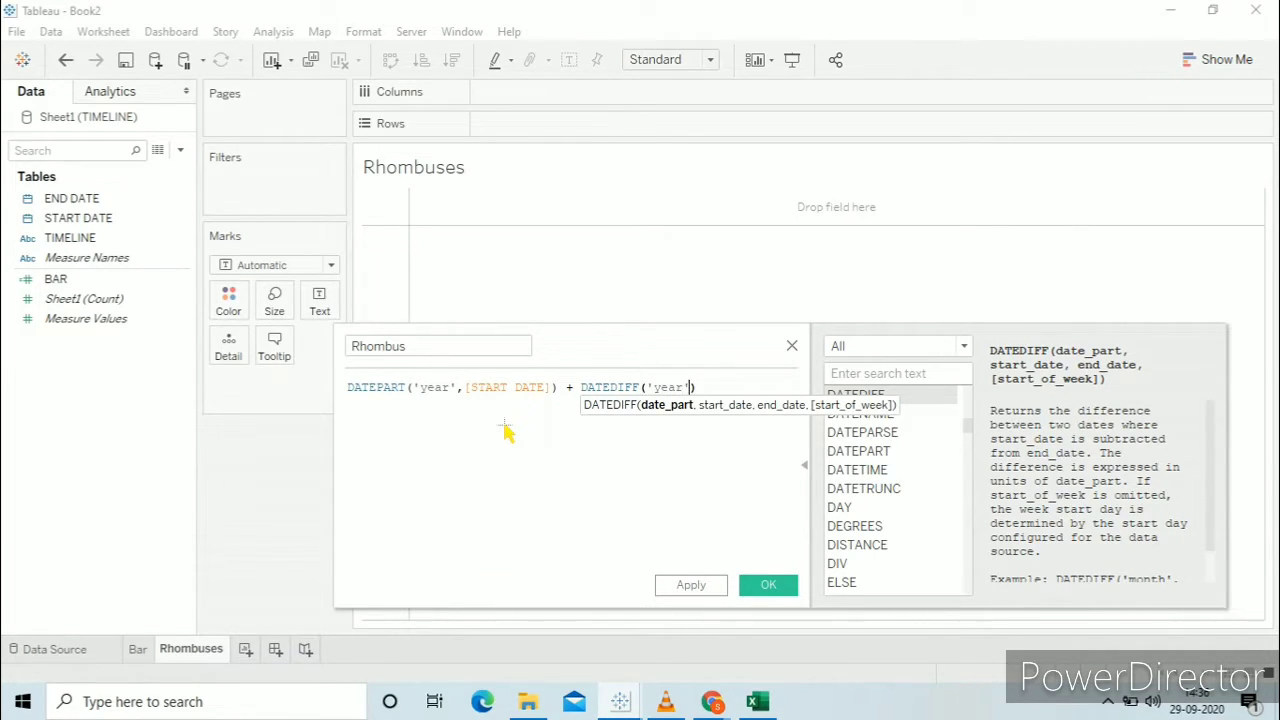
{"action": "type", "text": "year"}
- Complete DATEDIFF with [START DATE] and [END DATE] as its dates and divide it by 2
{"action": "type", "text": ",start"}
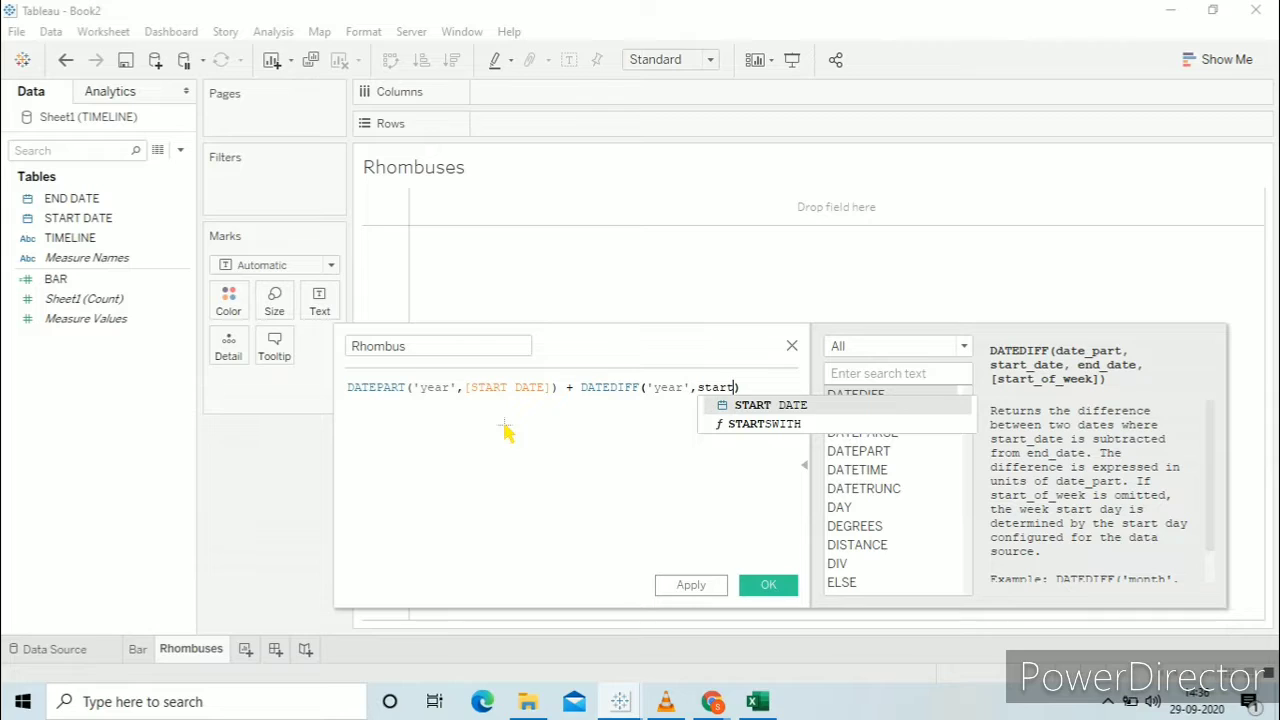
{"action": "key", "text": "Return"}
{"action": "type", "text": ","}
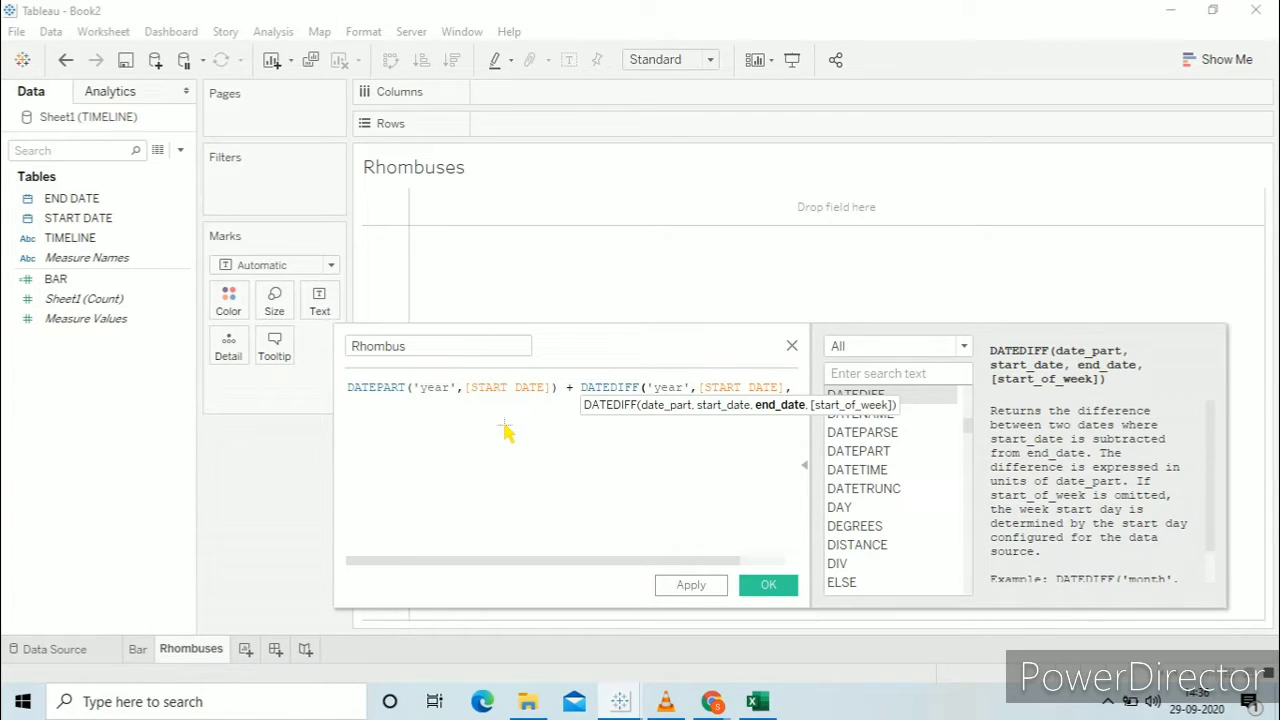
{"action": "type", "text": "end"}
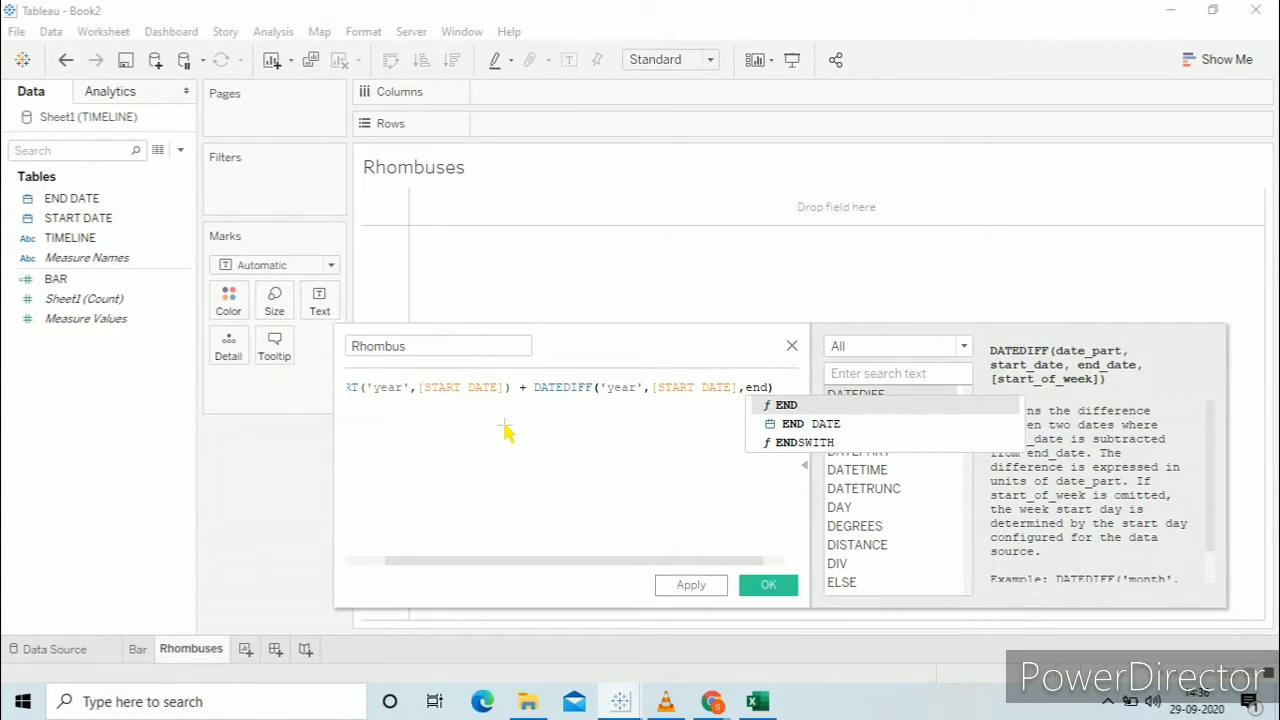
{"action": "key", "text": "Down"}
{"action": "key", "text": "Return"}
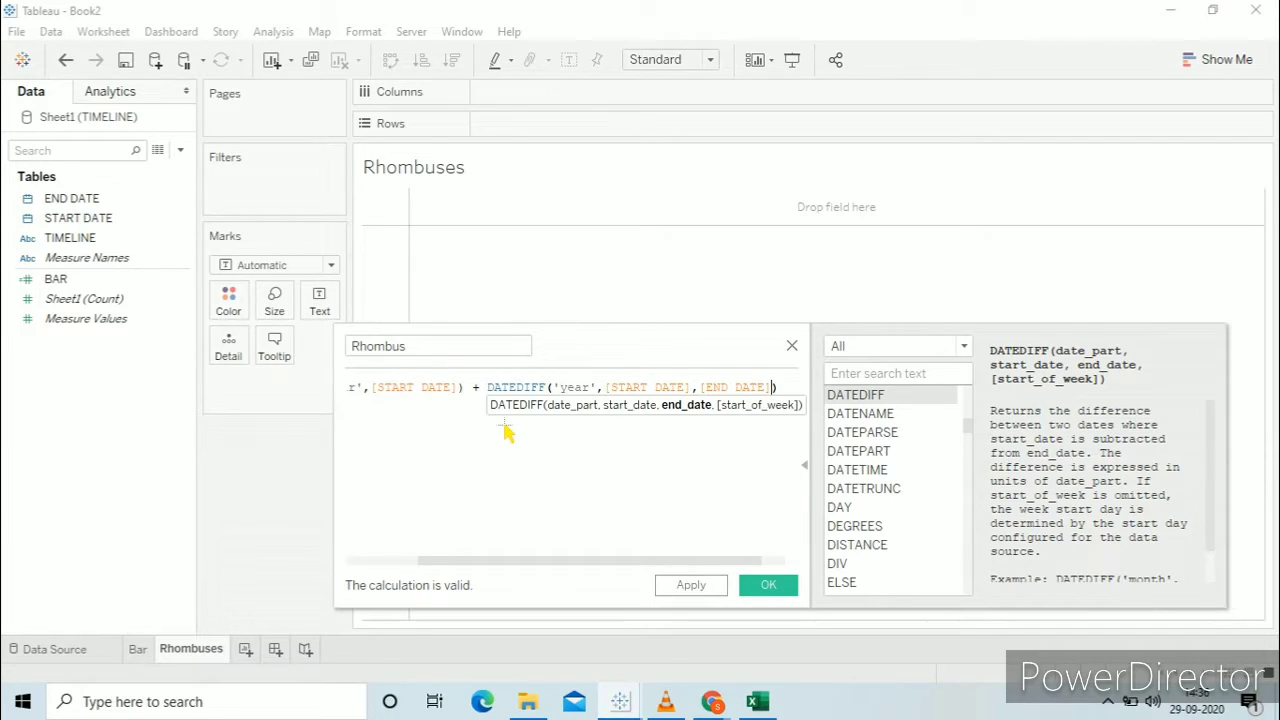
{"action": "key", "text": "End"}
{"action": "type", "text": "/"}
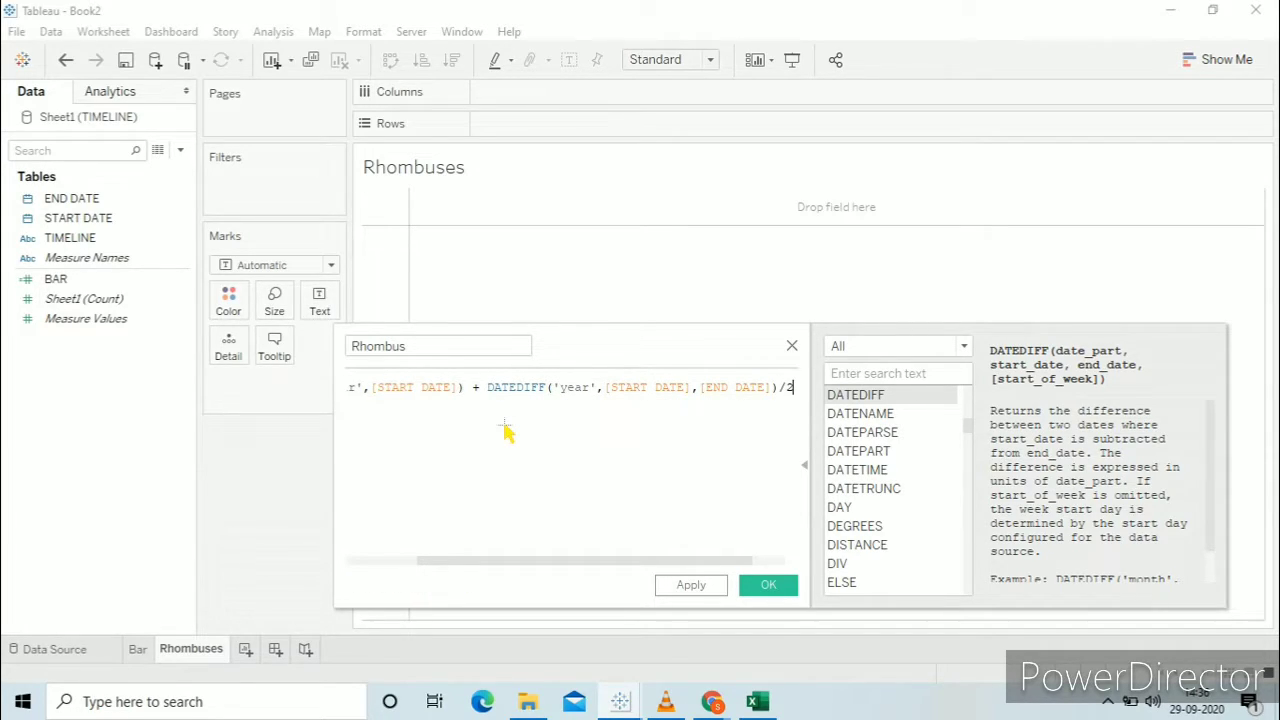
- Save the Rhombus calculated field and place it on Columns as a sum
{"action": "left_click", "coordinate": [691, 585]}
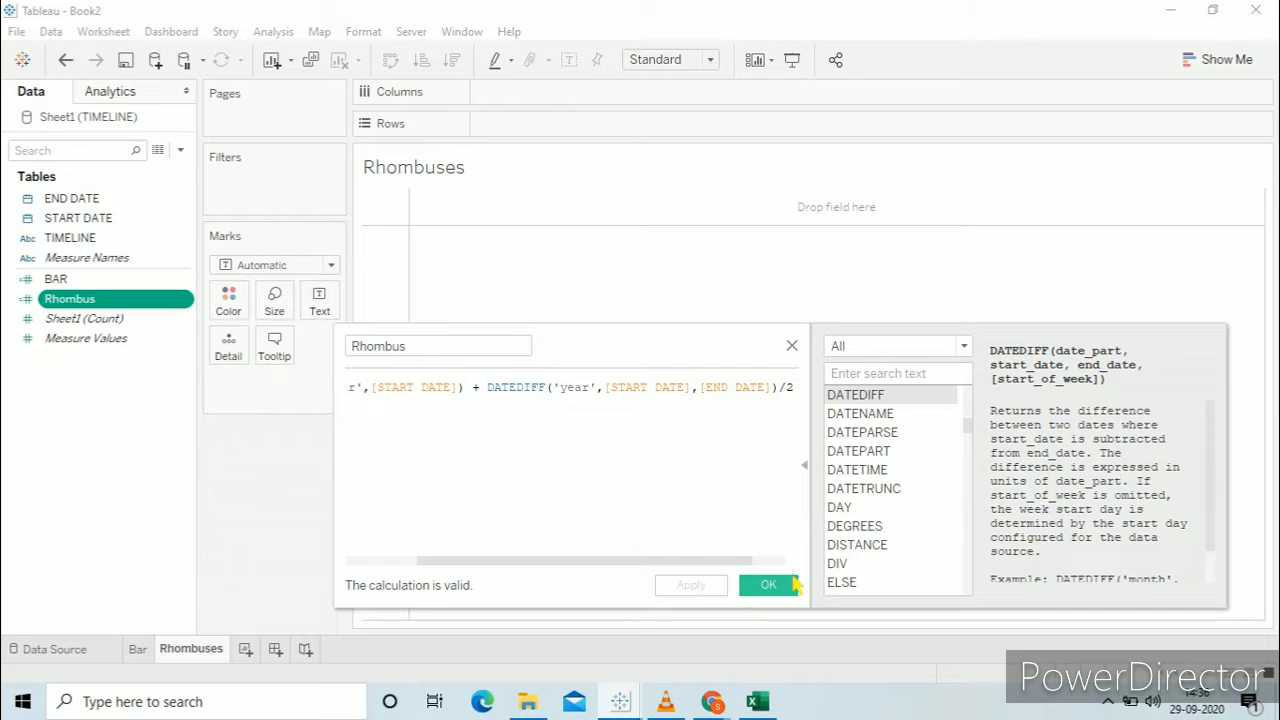
{"action": "left_click", "coordinate": [768, 585]}
{"action": "left_click_drag", "start_coordinate": [158, 302], "coordinate": [605, 105]}
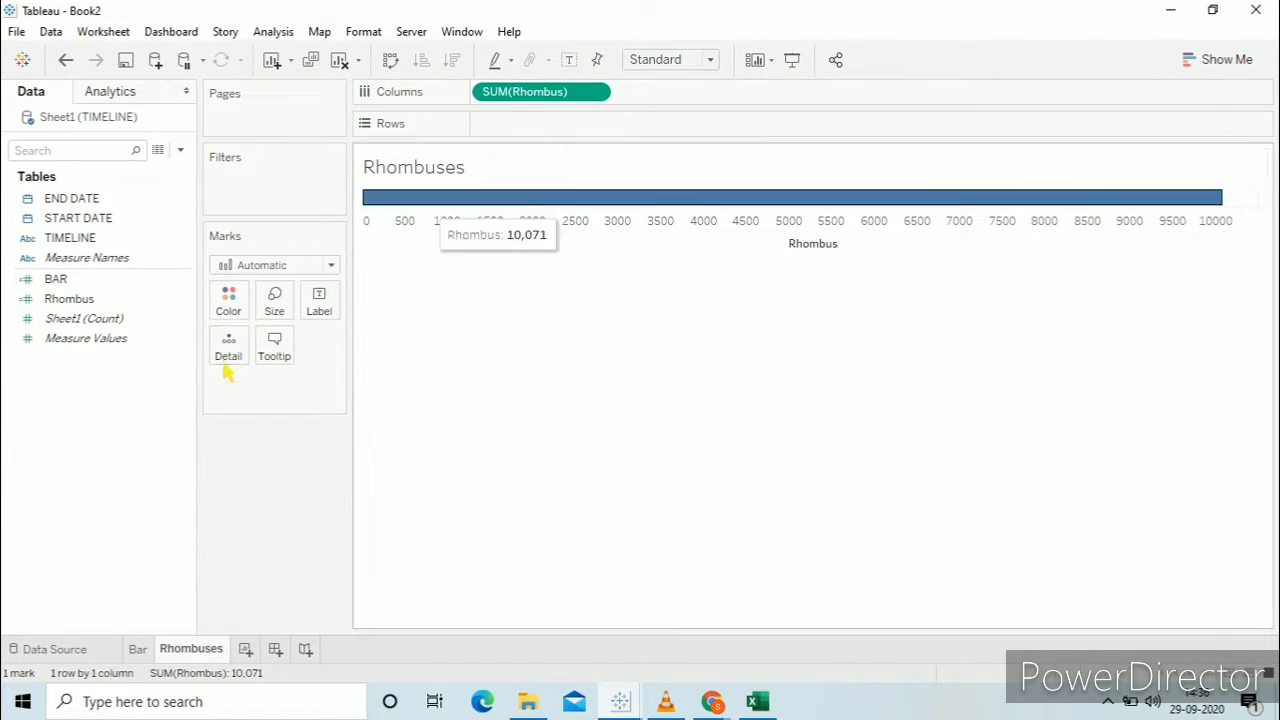
- Color the Rhombuses marks by the TIMELINE field
{"action": "left_click_drag", "start_coordinate": [128, 238], "coordinate": [139, 257]}
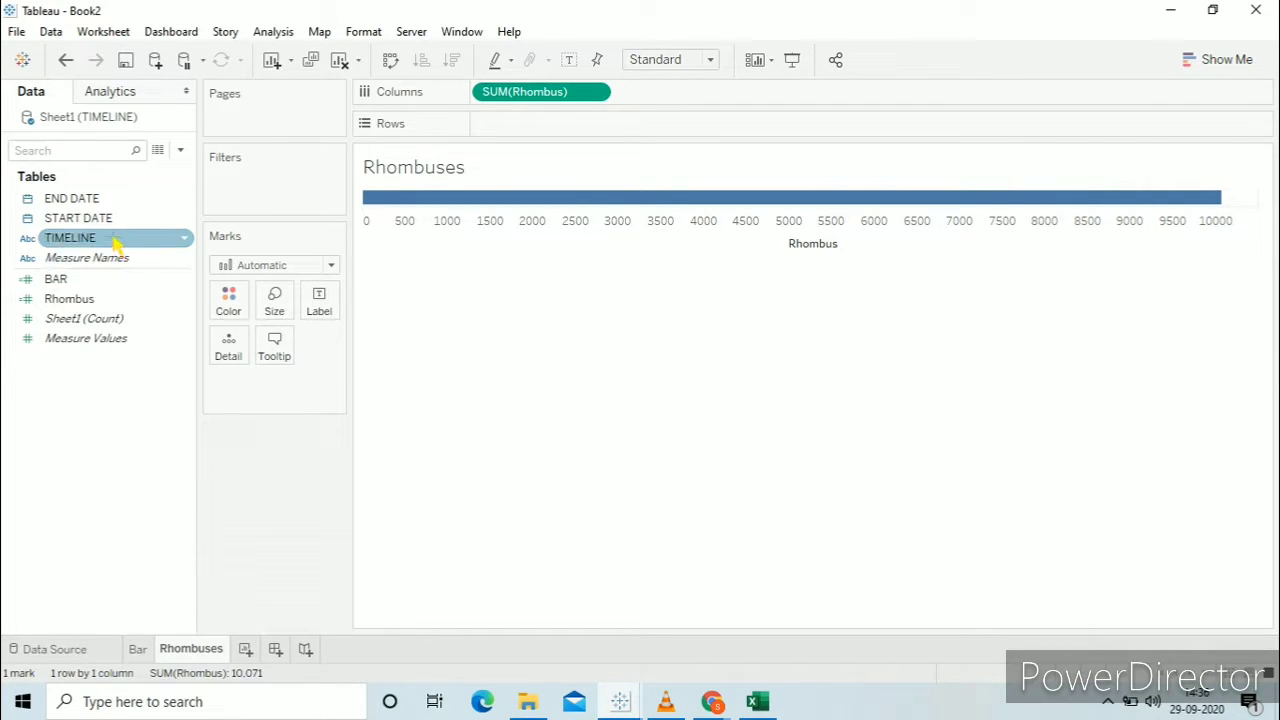
{"action": "left_click", "coordinate": [114, 218]}
{"action": "key", "text": "Up"}
{"action": "key", "text": "Down"}
{"action": "left_click", "coordinate": [100, 257]}
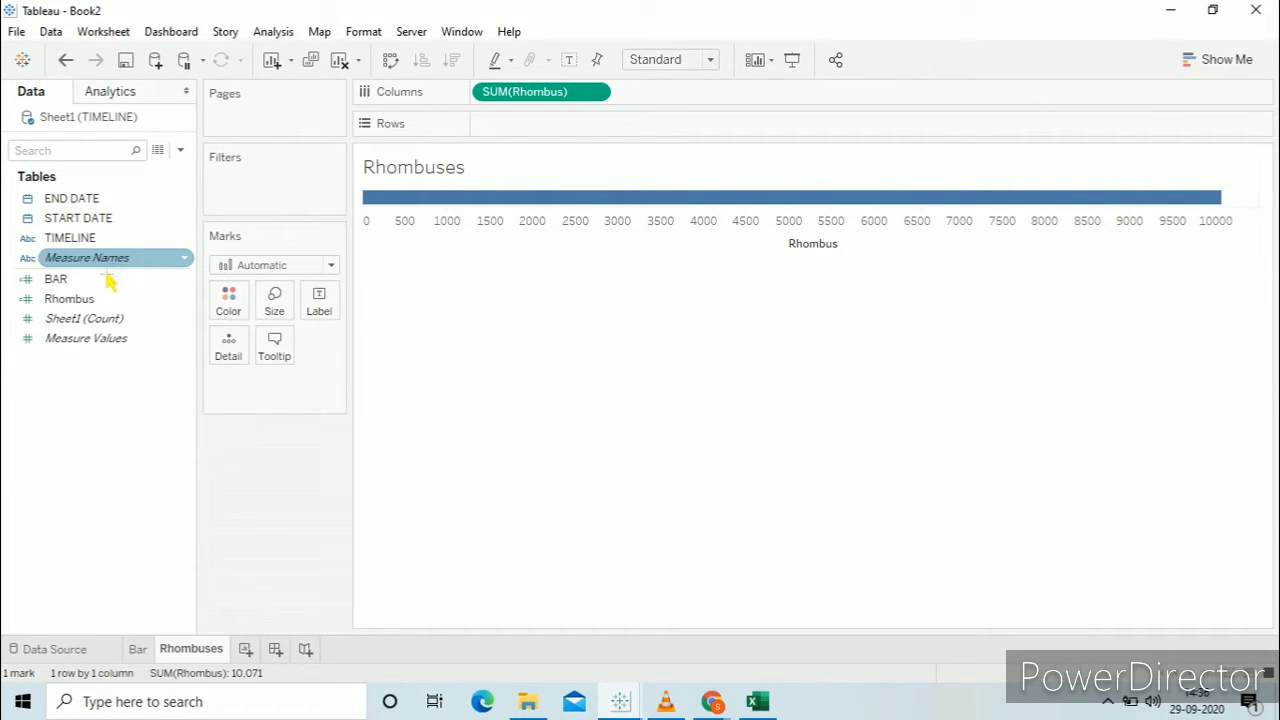
{"action": "left_click_drag", "start_coordinate": [100, 238], "coordinate": [230, 302]}
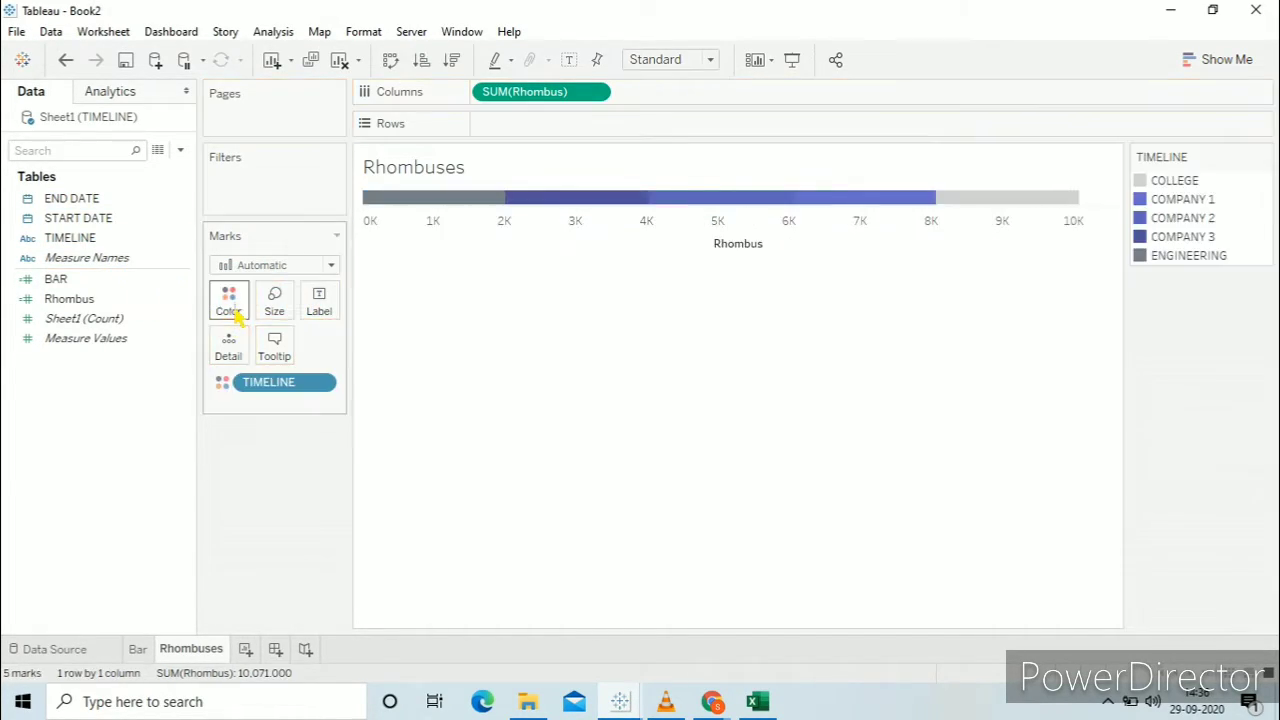
- Change the mark type to Shape and choose the filled diamond as the shape
{"action": "left_click", "coordinate": [327, 267]}
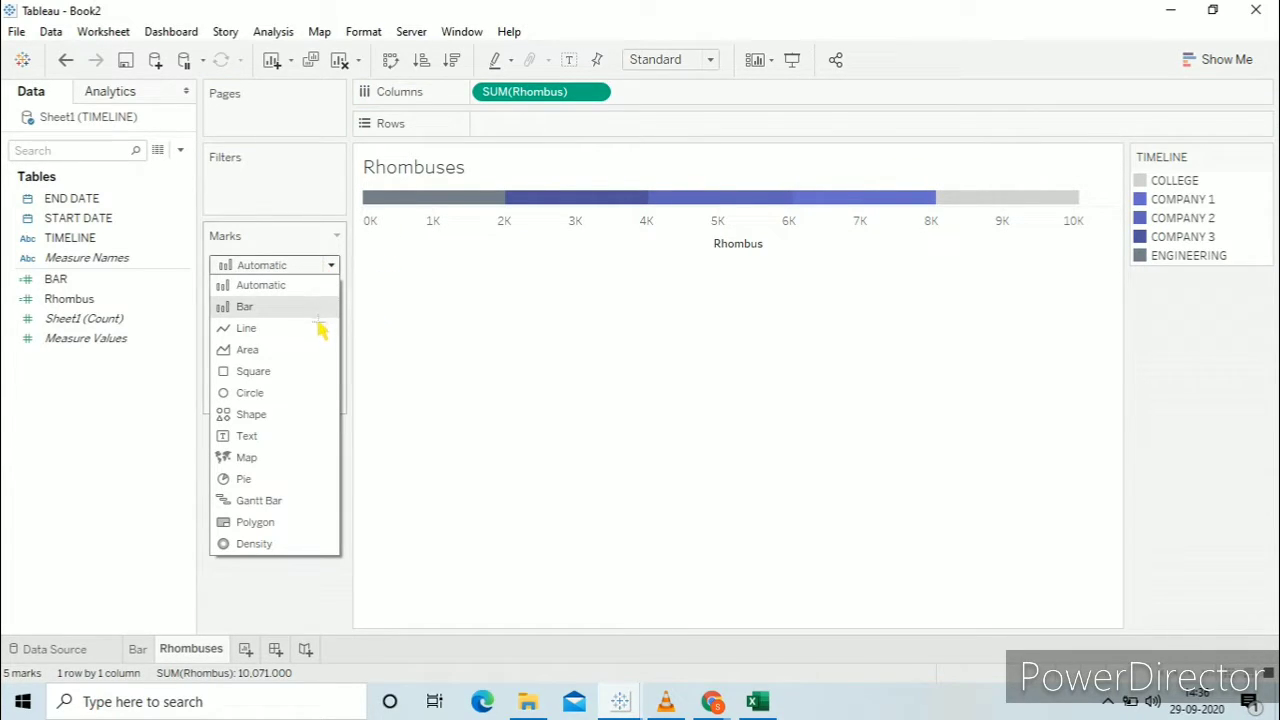
{"action": "left_click", "coordinate": [286, 416]}
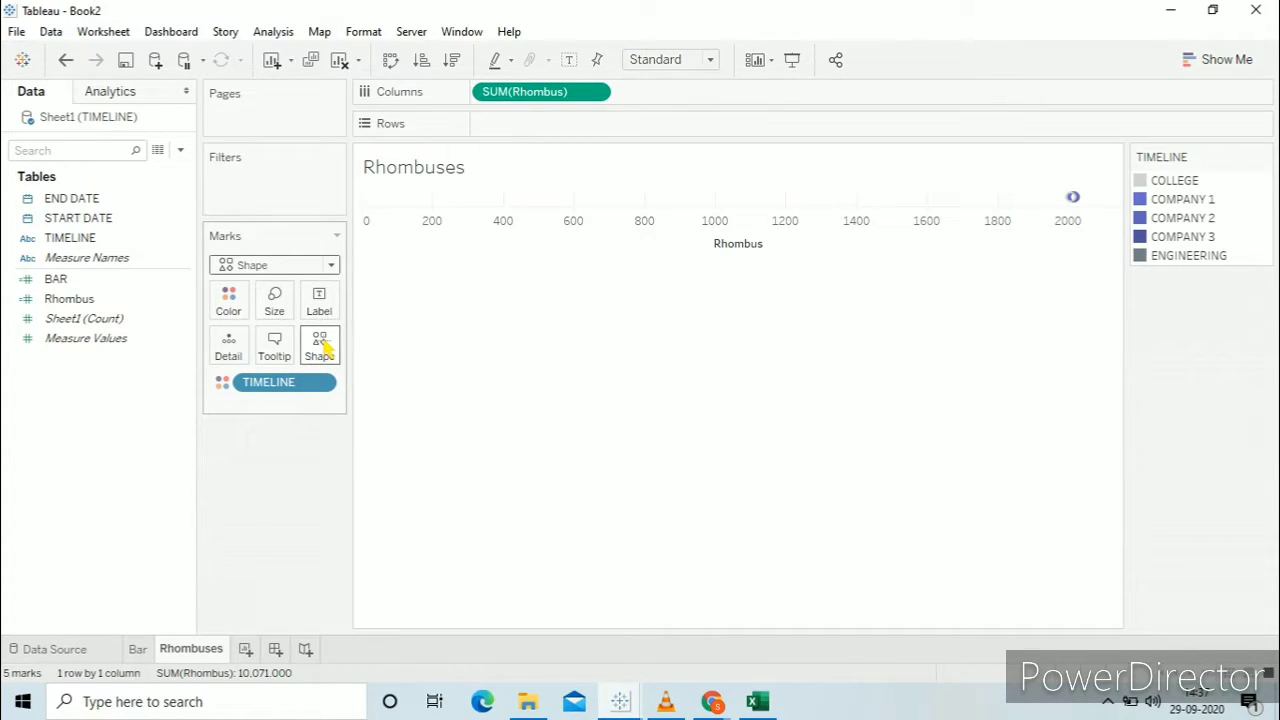
{"action": "left_click", "coordinate": [321, 350]}
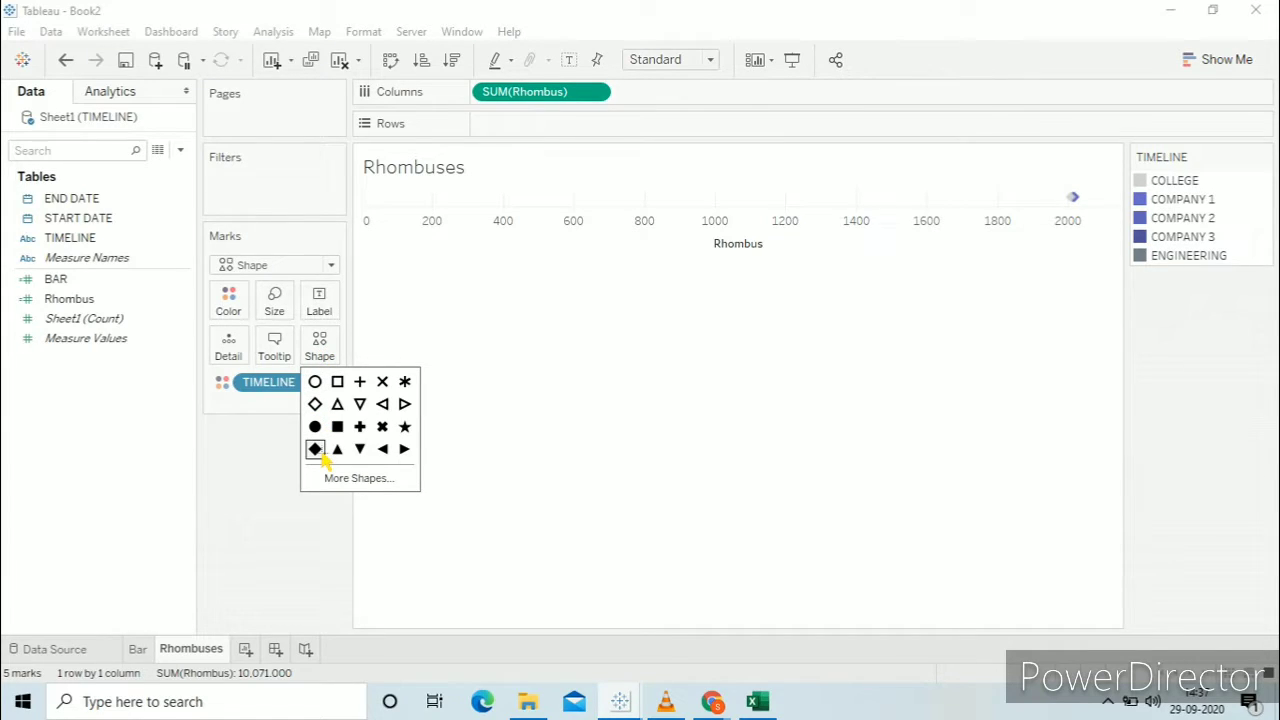
{"action": "left_click", "coordinate": [258, 462]}
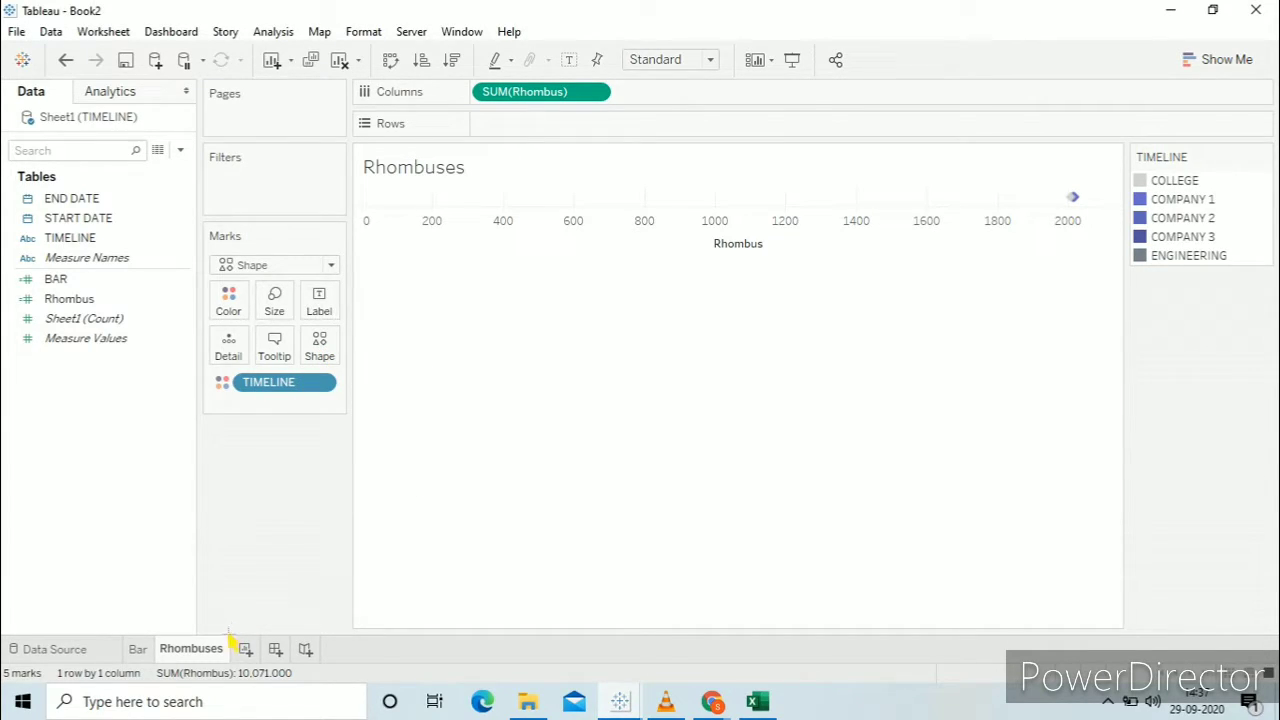
- Edit the Rhombus axis so its automatic range no longer includes zero
{"action": "right_click", "coordinate": [533, 483]}
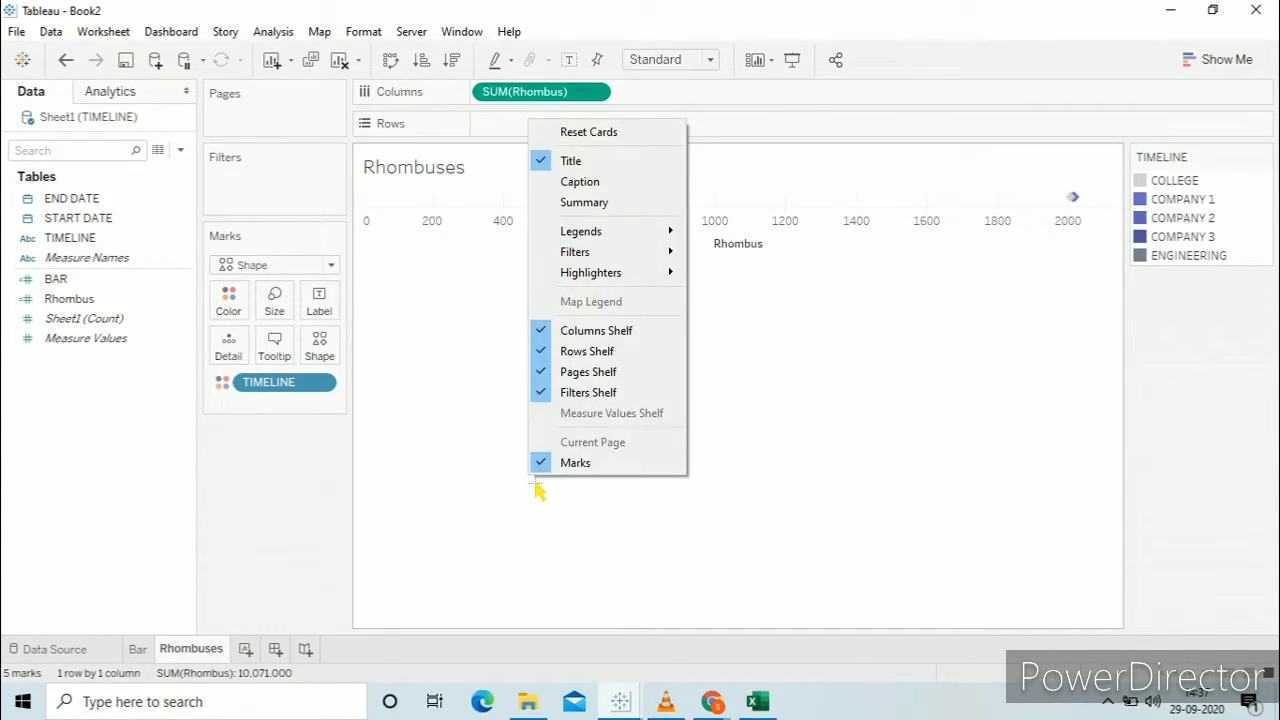
{"action": "left_click", "coordinate": [434, 258]}
{"action": "double_click", "coordinate": [488, 238]}
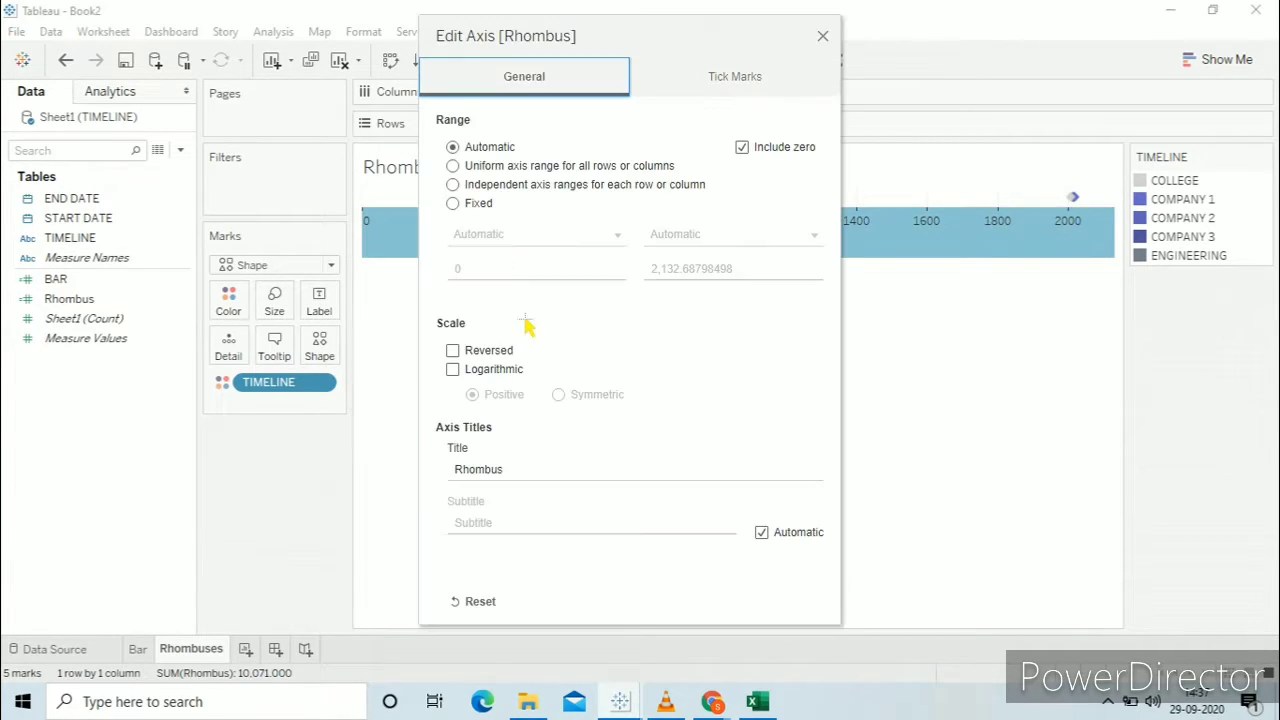
{"action": "left_click", "coordinate": [758, 152]}
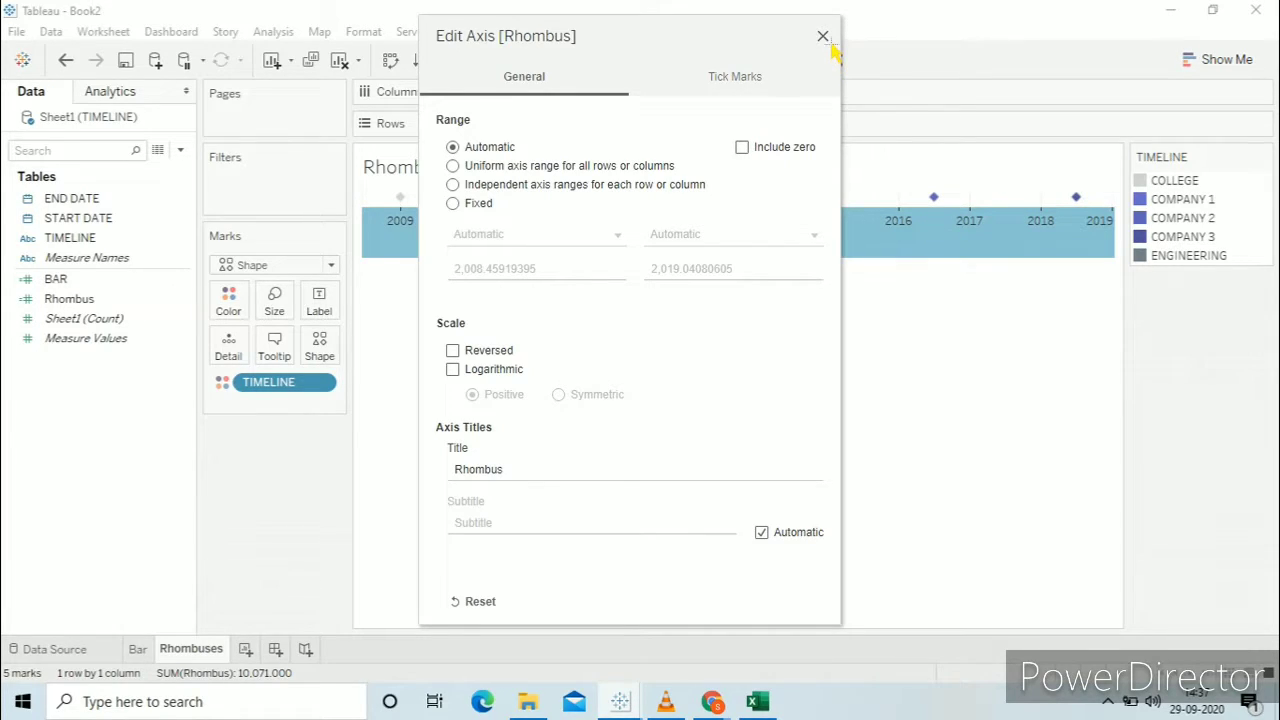
{"action": "left_click", "coordinate": [823, 37]}
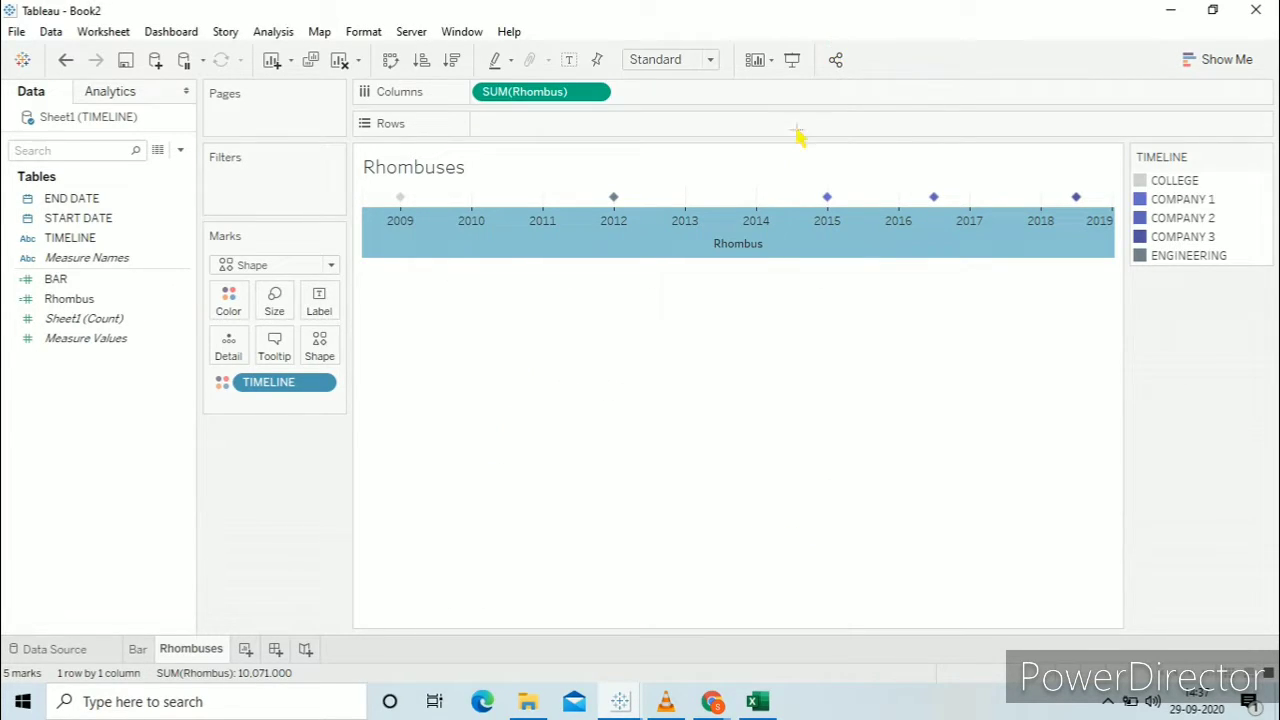
- Hide the Rhombus axis header and fit the sheet to Entire View
{"action": "right_click", "coordinate": [752, 244]}
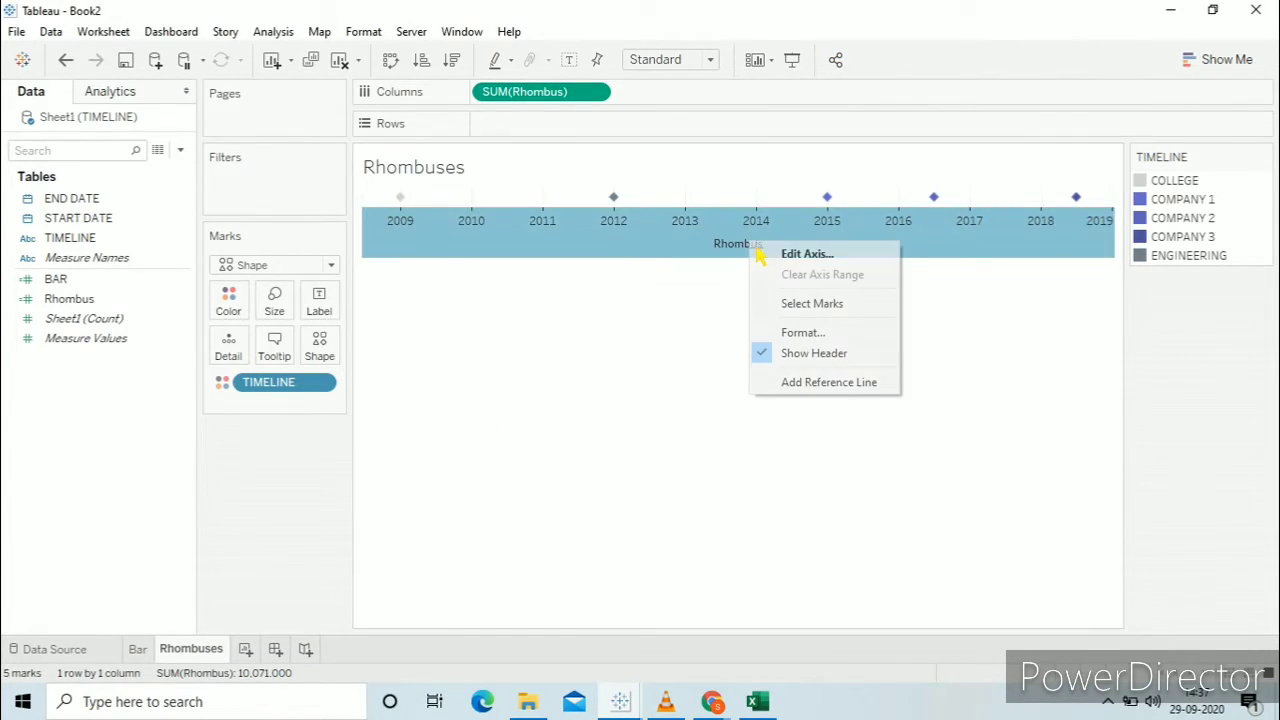
{"action": "left_click", "coordinate": [800, 358]}
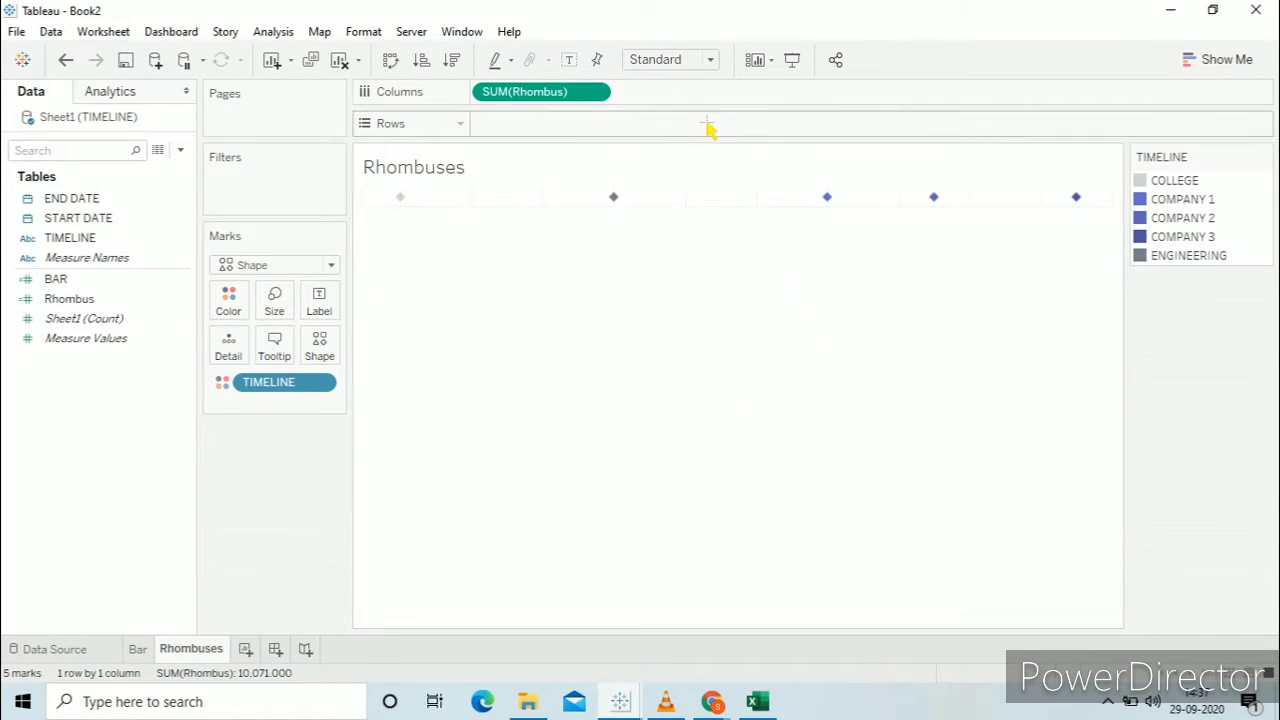
{"action": "left_click", "coordinate": [708, 62]}
{"action": "left_click", "coordinate": [660, 126]}
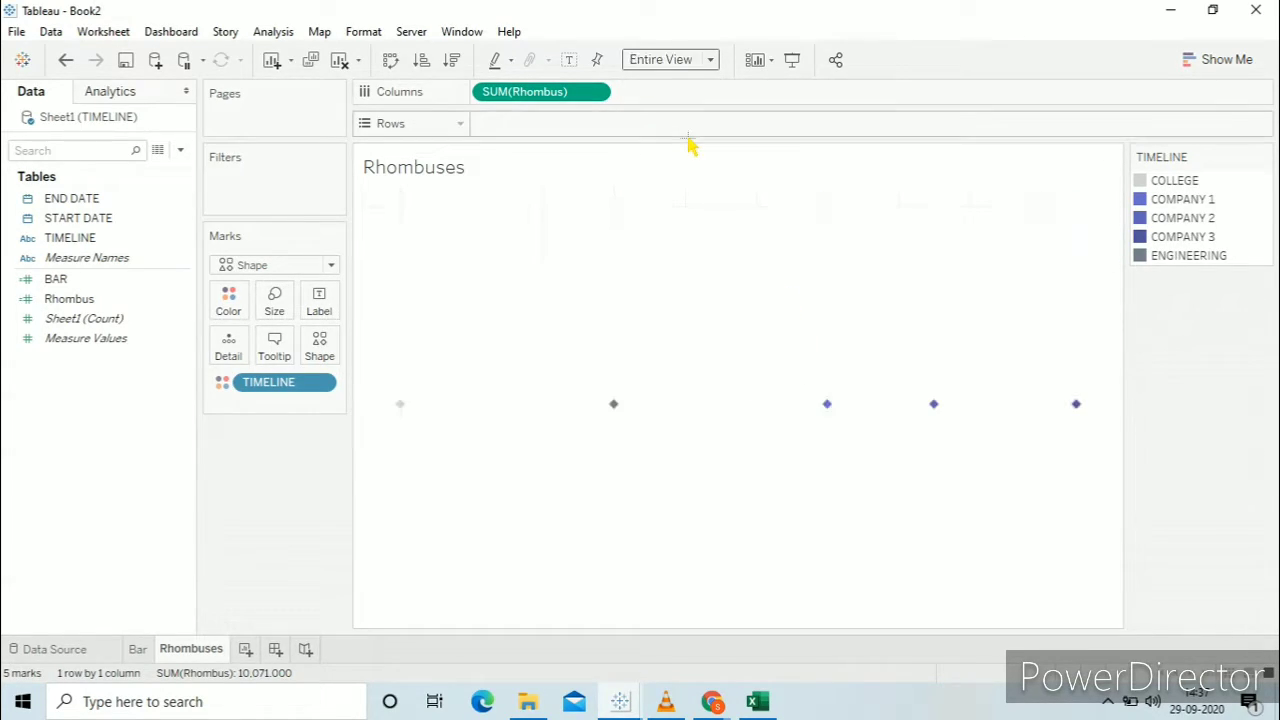
- Enlarge the diamond marks to nearly the maximum size
{"action": "left_click", "coordinate": [288, 314]}
{"action": "left_click_drag", "start_coordinate": [318, 356], "coordinate": [429, 366]}
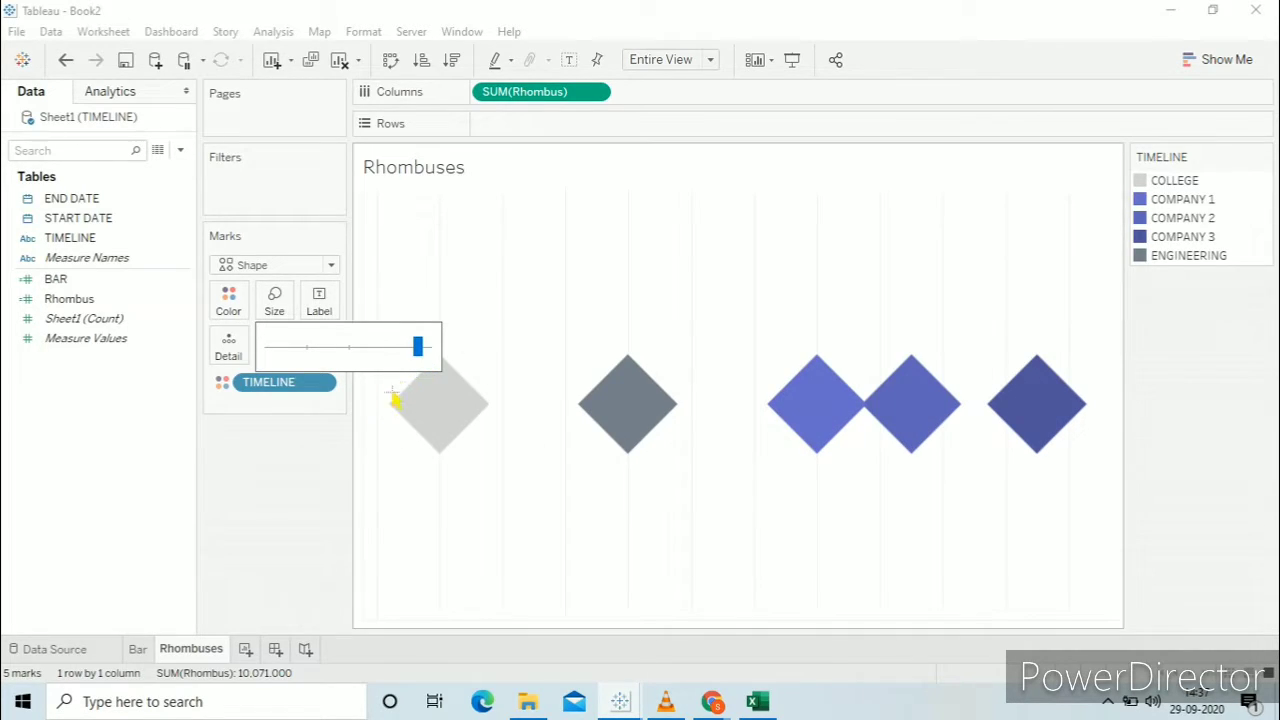
{"action": "left_click", "coordinate": [416, 395]}
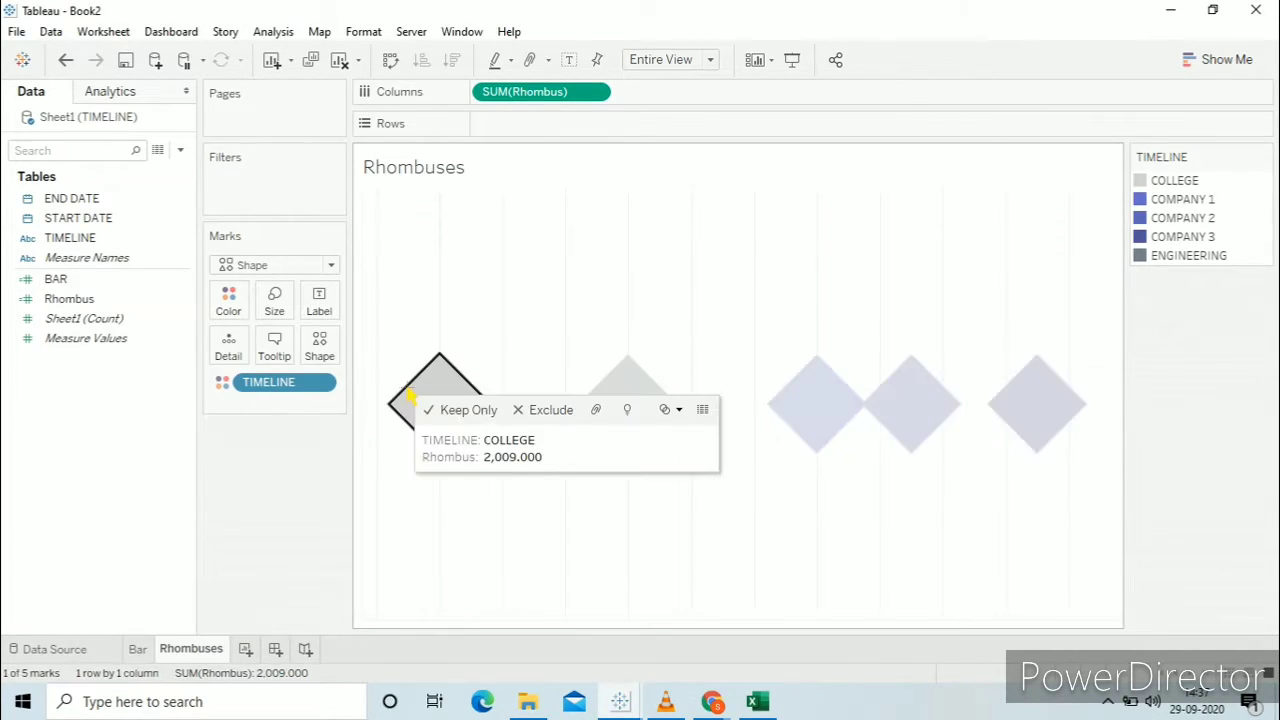
{"action": "left_click", "coordinate": [530, 230]}
- Open the formatting options for lines and set the column grid lines to None
{"action": "right_click", "coordinate": [572, 318]}
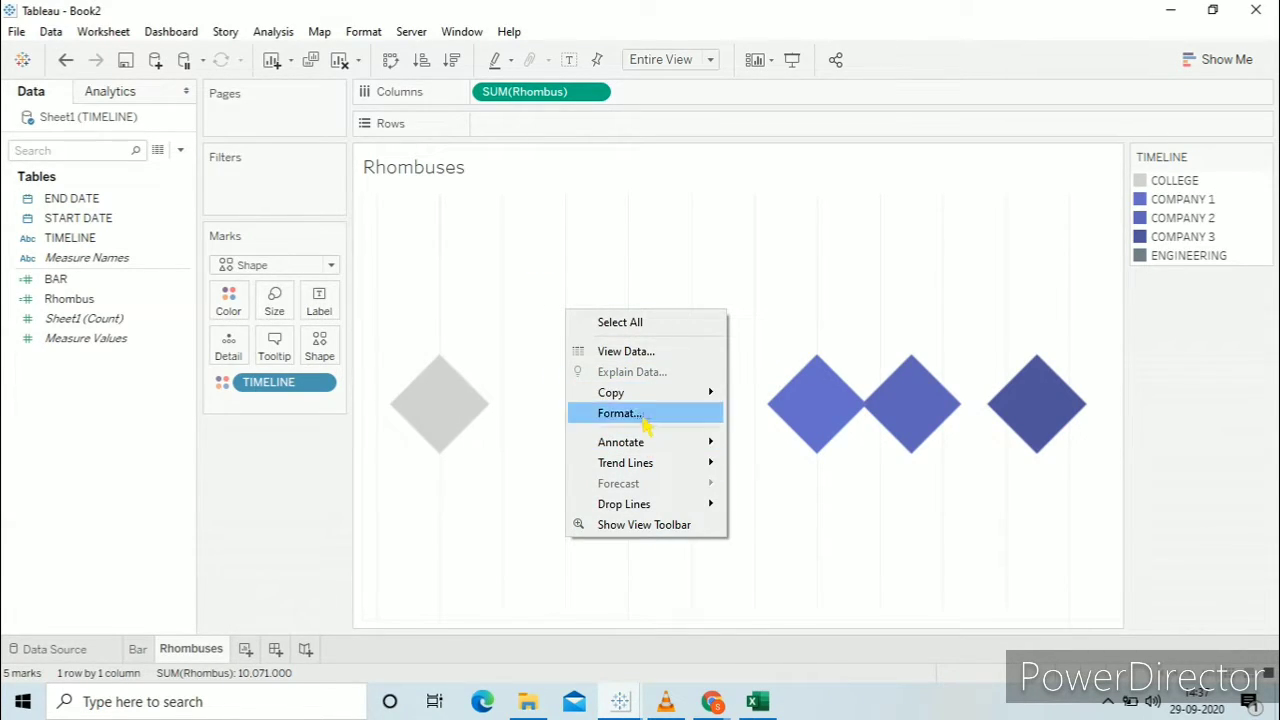
{"action": "key", "text": "Escape"}
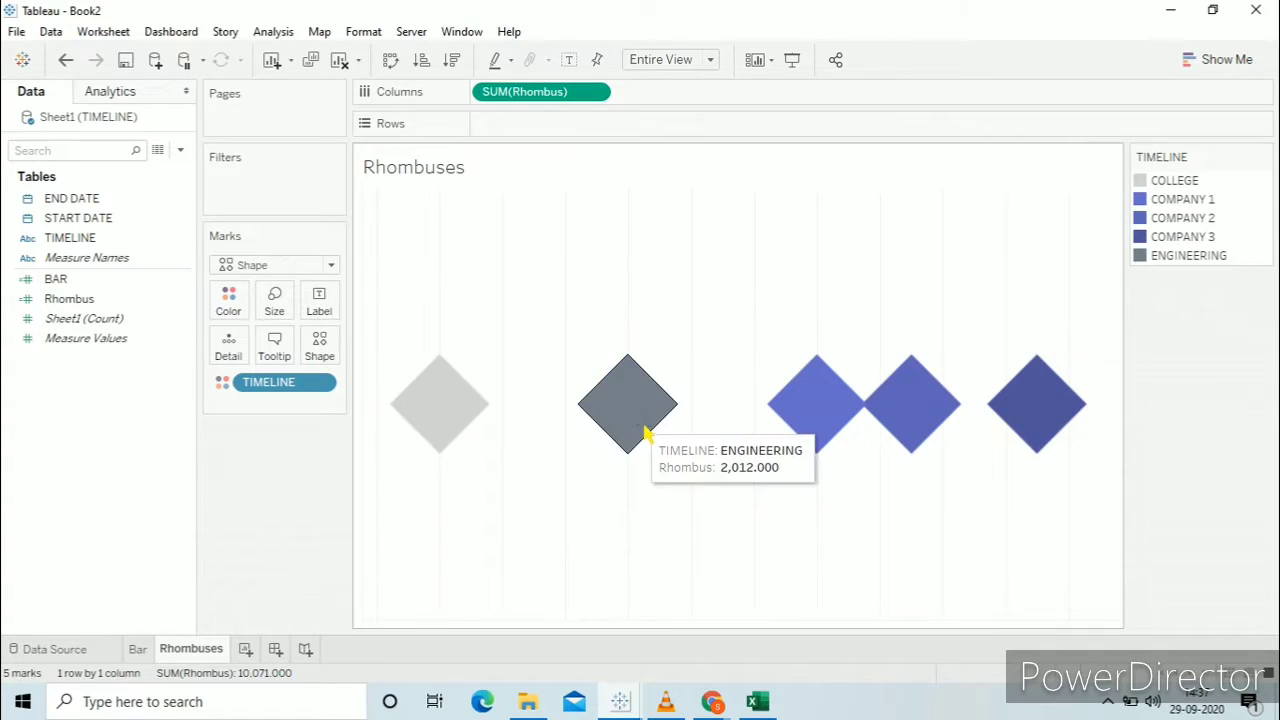
{"action": "right_click", "coordinate": [557, 424]}
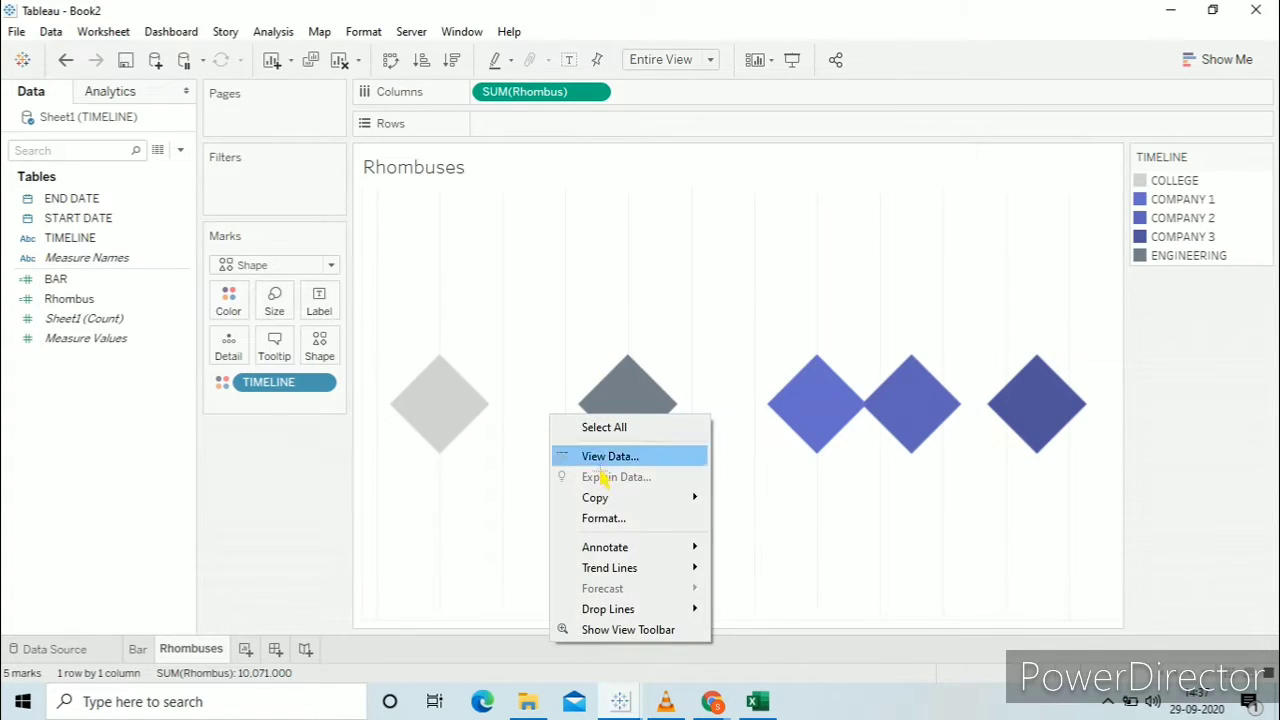
{"action": "left_click", "coordinate": [605, 519]}
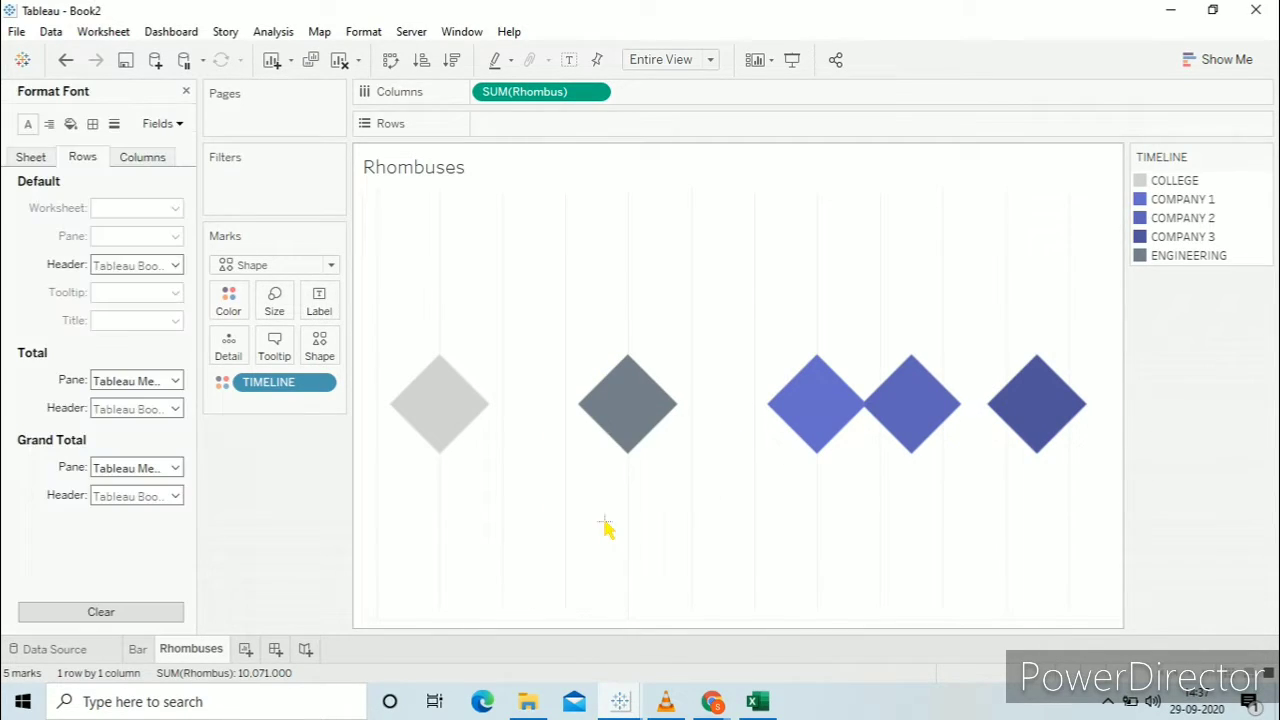
{"action": "left_click", "coordinate": [114, 124]}
{"action": "left_click", "coordinate": [150, 162]}
{"action": "left_click", "coordinate": [130, 208]}
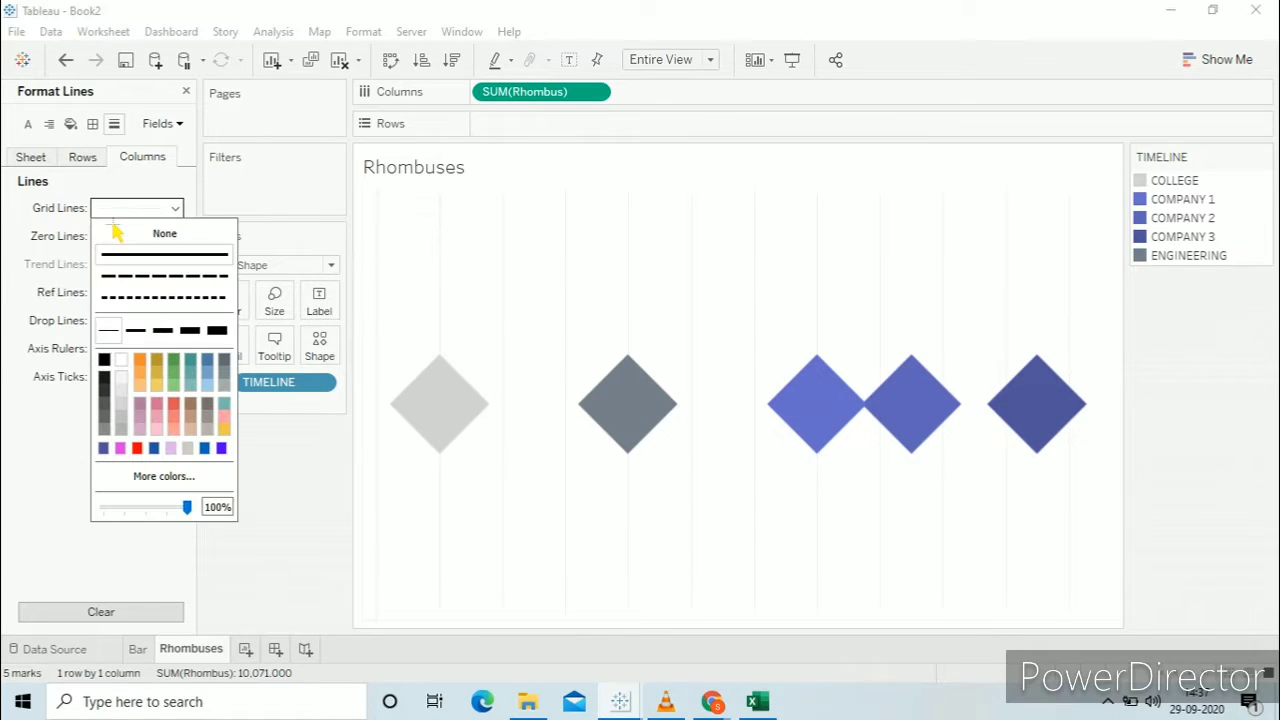
{"action": "left_click", "coordinate": [130, 234]}
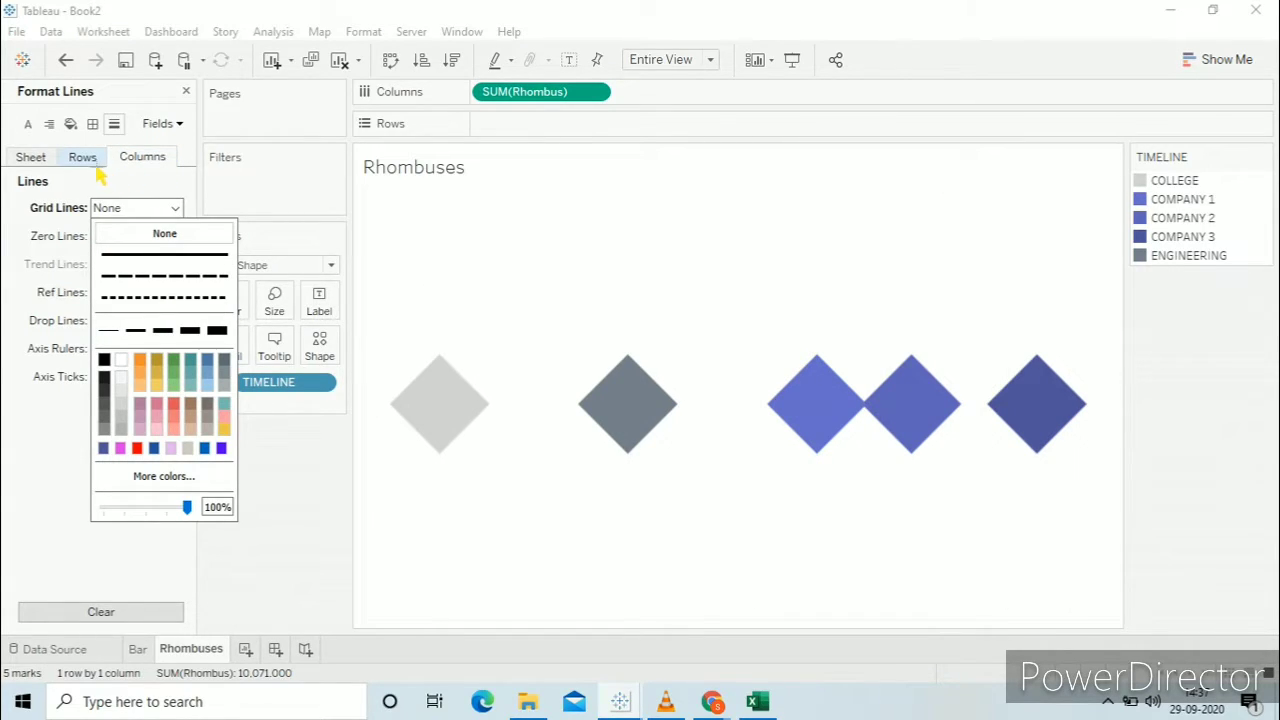
{"action": "left_click", "coordinate": [105, 190]}
- Set the column axis rulers to None
{"action": "left_click", "coordinate": [155, 347]}
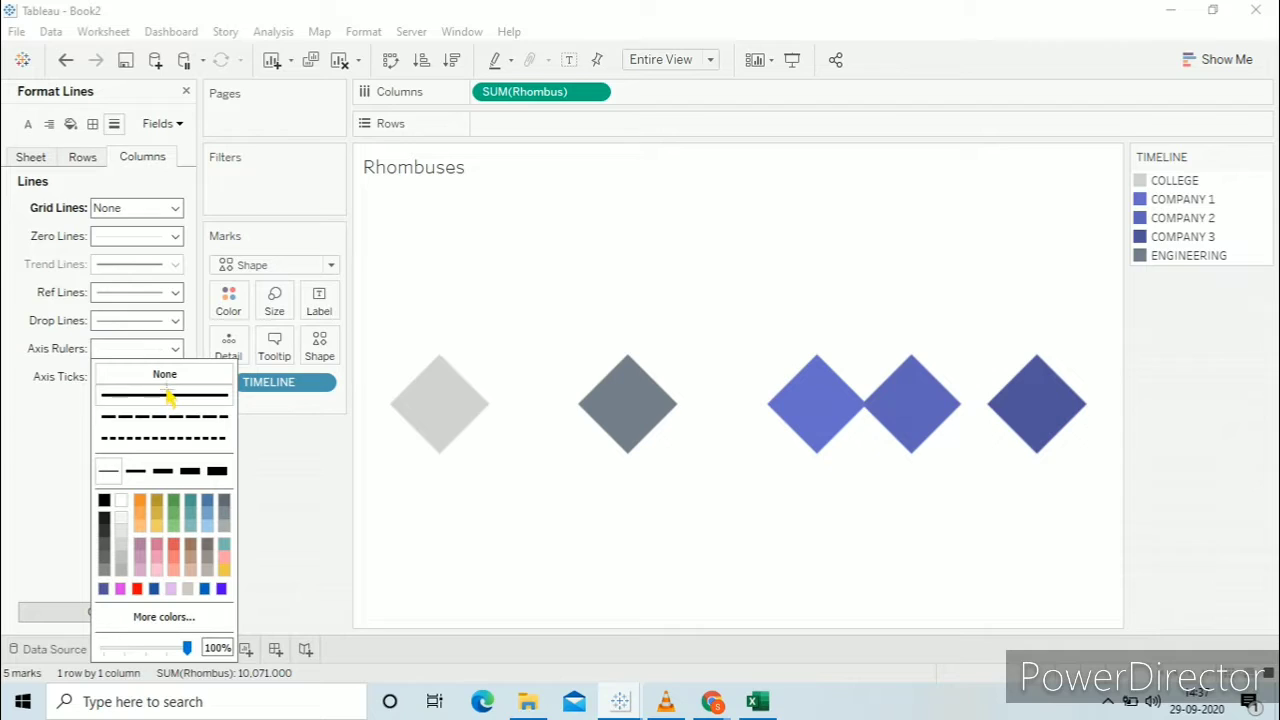
{"action": "left_click", "coordinate": [164, 374]}
{"action": "left_click", "coordinate": [88, 178]}
- Set the axis rulers and zero lines for rows to None
{"action": "left_click", "coordinate": [84, 160]}
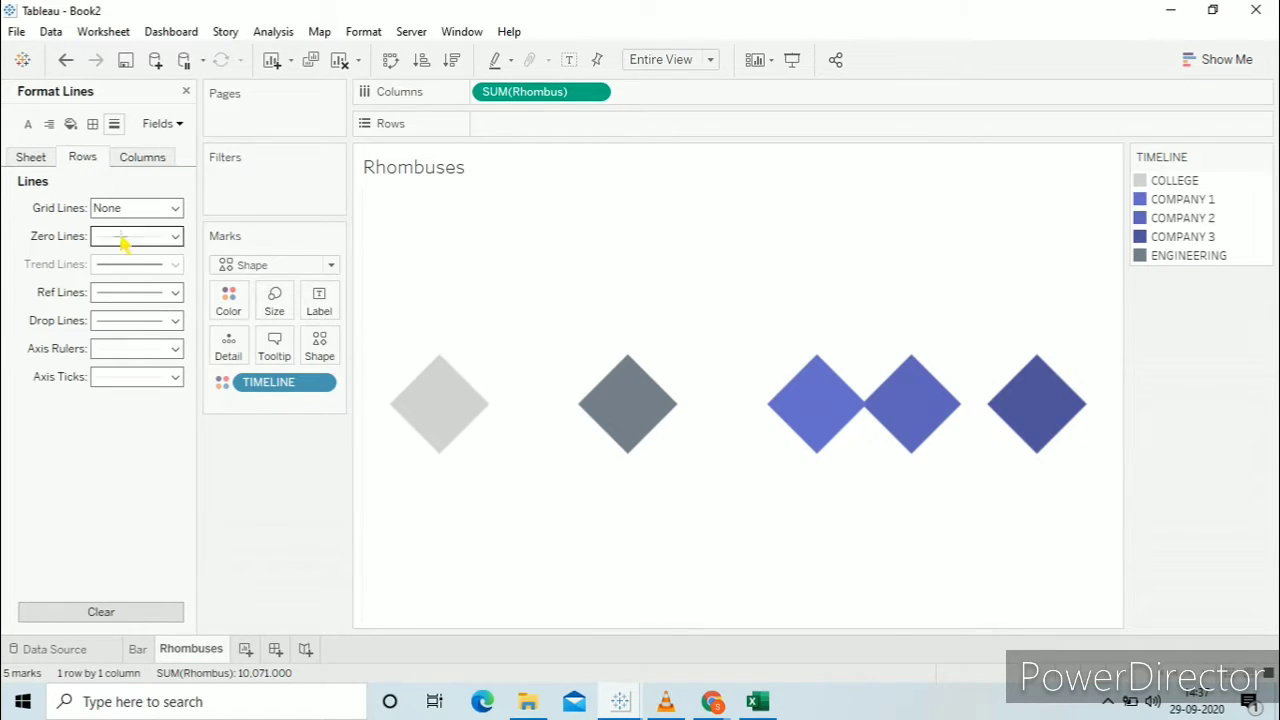
{"action": "left_click", "coordinate": [136, 348]}
{"action": "left_click", "coordinate": [164, 374]}
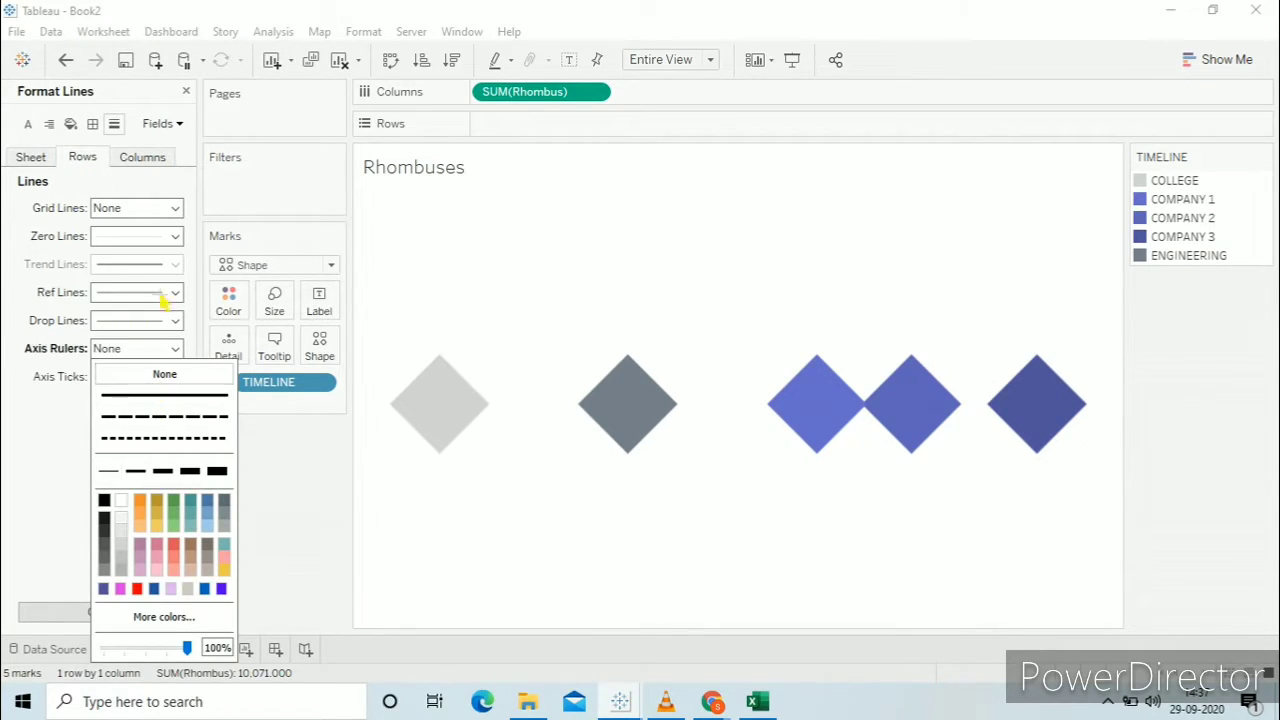
{"action": "left_click", "coordinate": [155, 238]}
{"action": "left_click", "coordinate": [157, 261]}
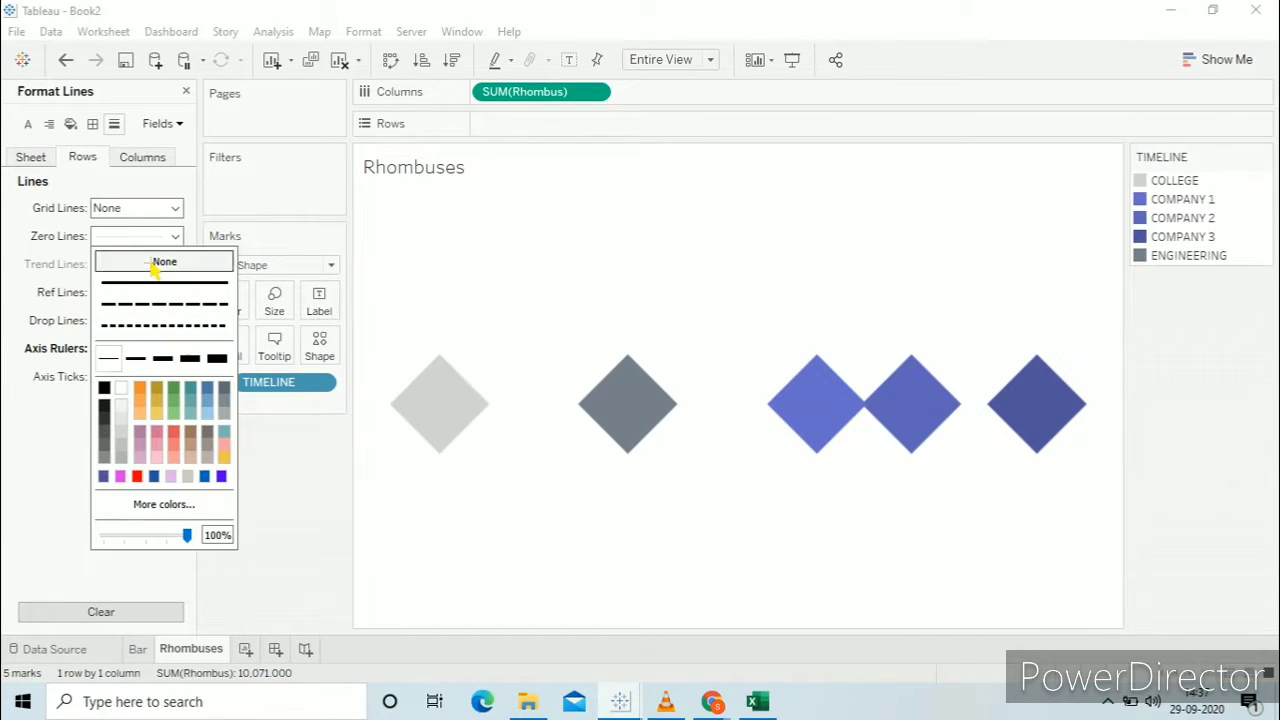
- Set the default worksheet shading of the Rhombuses sheet to None
{"action": "right_click", "coordinate": [546, 226]}
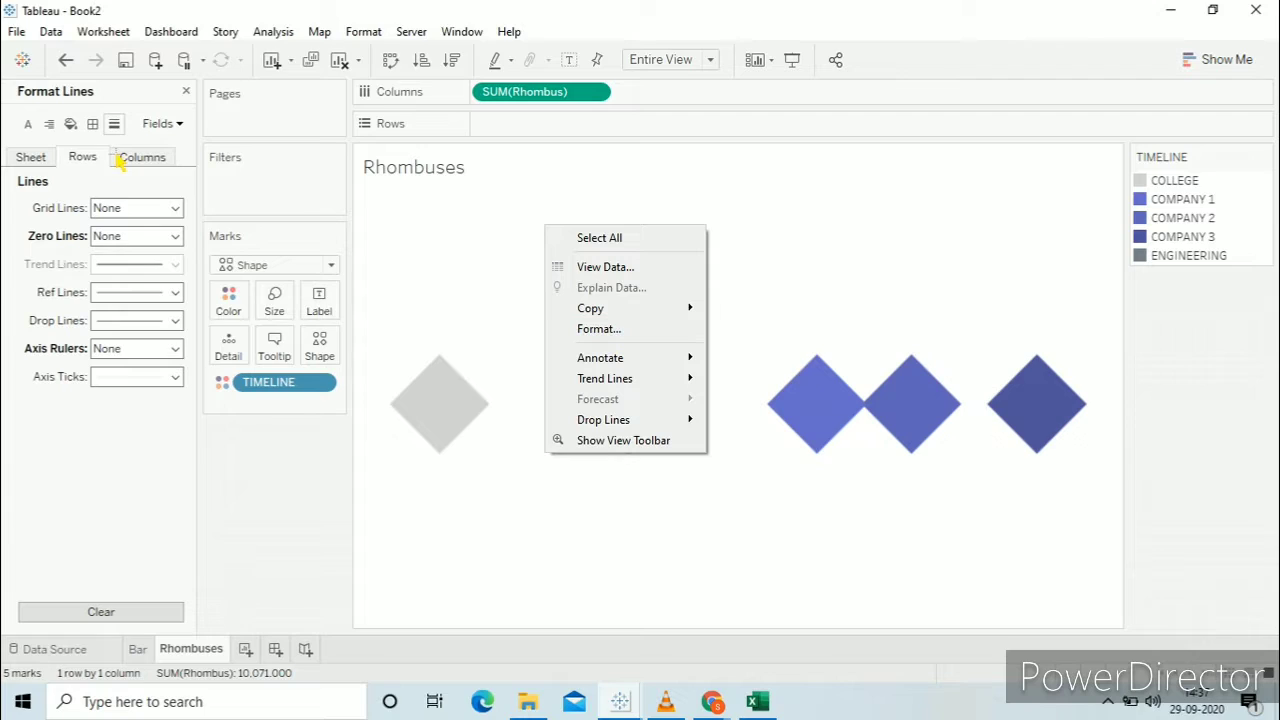
{"action": "left_click", "coordinate": [75, 122]}
{"action": "left_click", "coordinate": [72, 125]}
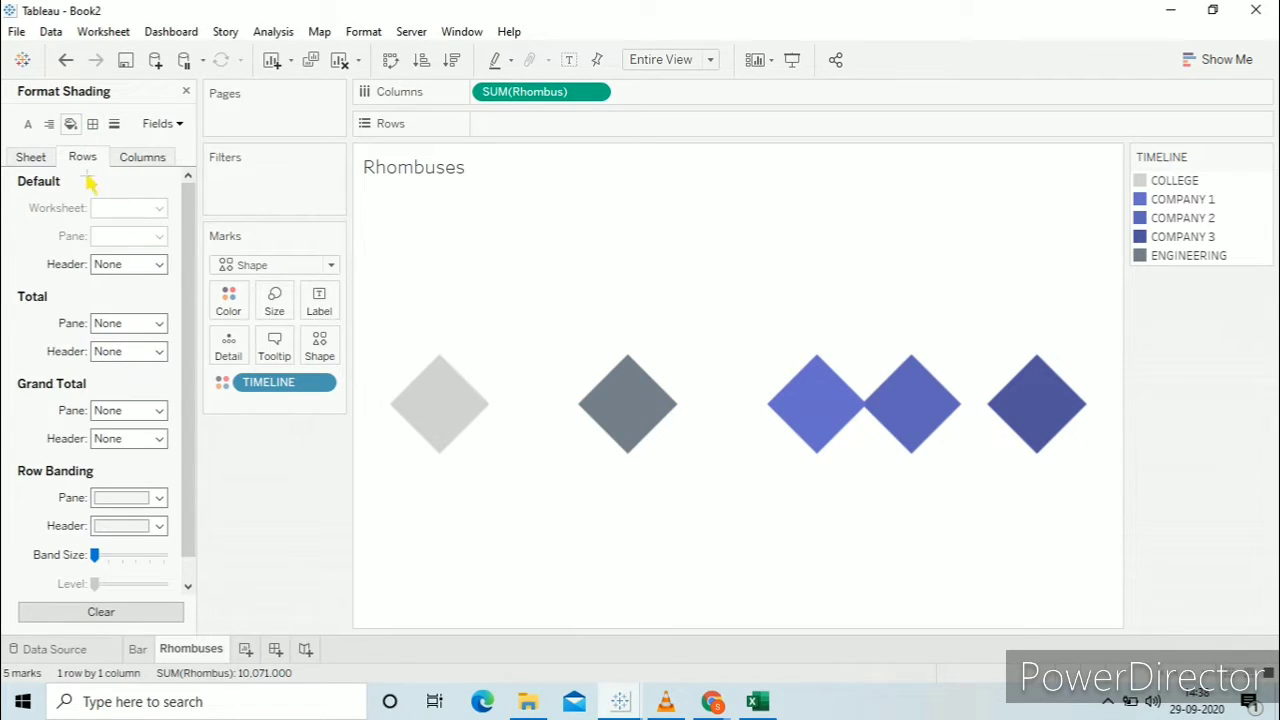
{"action": "left_click", "coordinate": [31, 157]}
{"action": "left_click", "coordinate": [128, 207]}
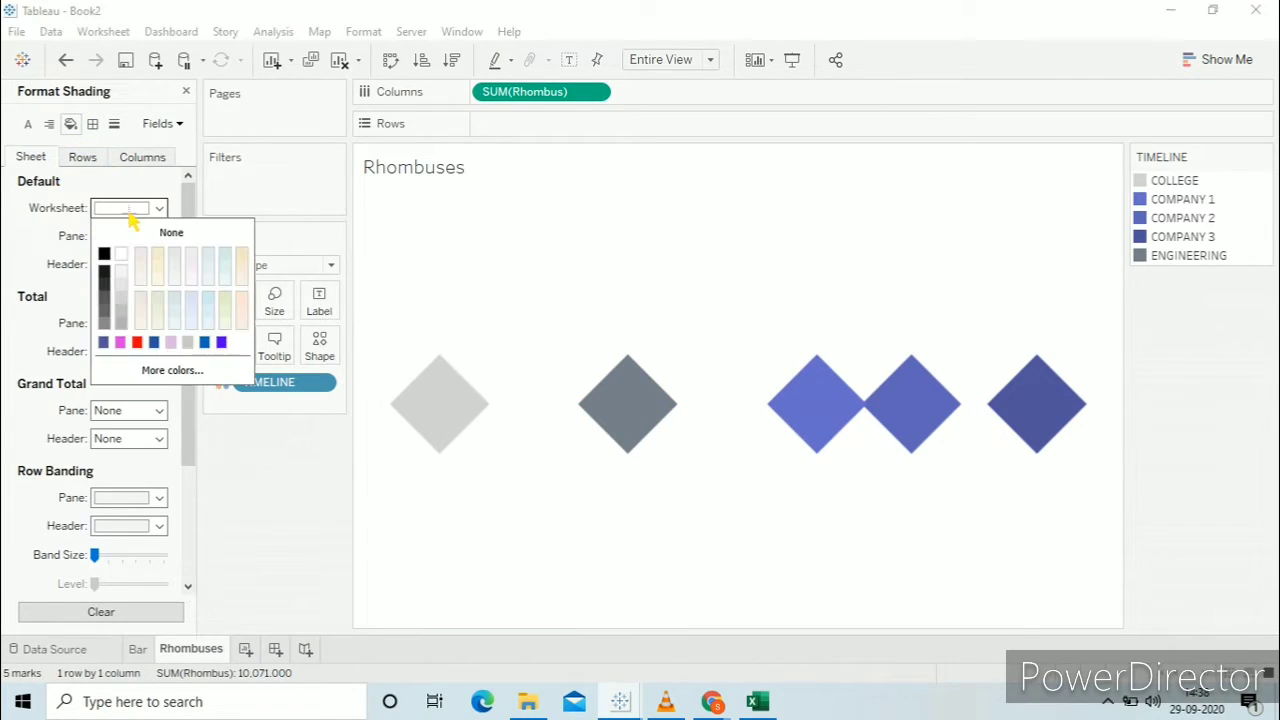
{"action": "left_click", "coordinate": [145, 232]}
{"action": "left_click", "coordinate": [656, 308]}
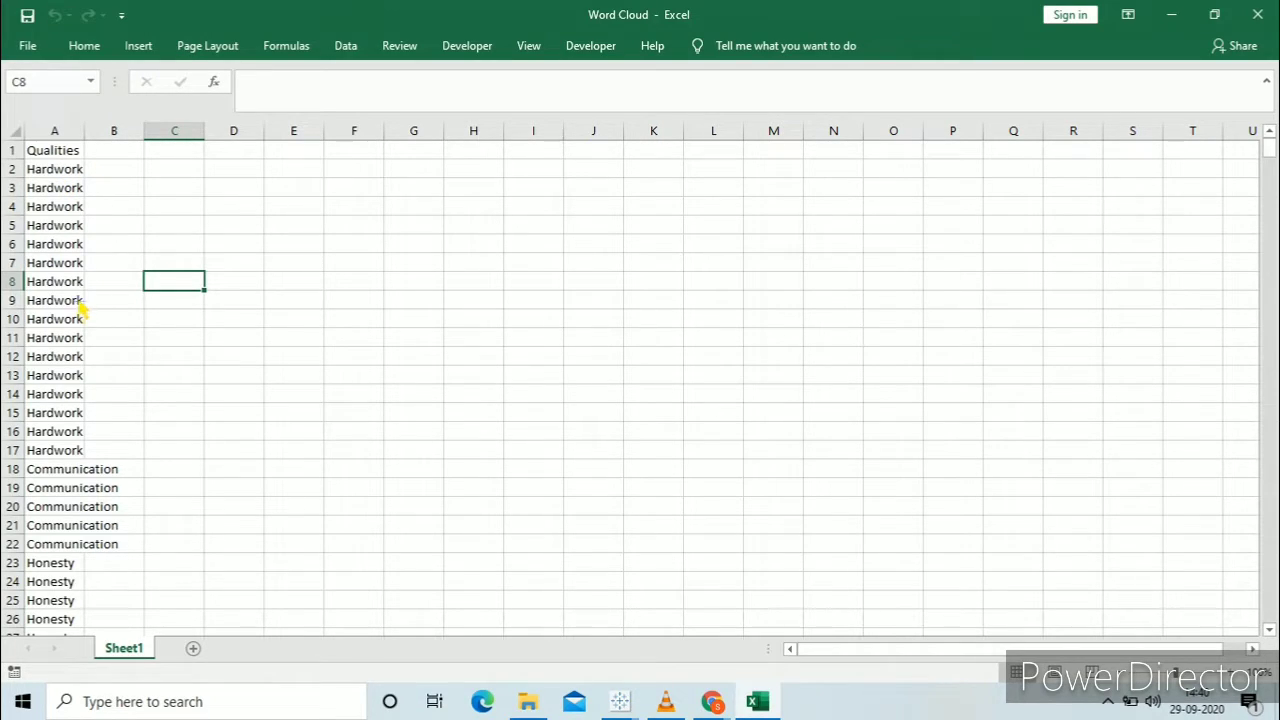
- Look through the Qualities column in the Word Cloud workbook in Excel
{"action": "scroll", "coordinate": [63, 334], "scroll_direction": "down", "scroll_amount": 2}
{"action": "scroll", "coordinate": [63, 334], "scroll_direction": "down", "scroll_amount": 20}
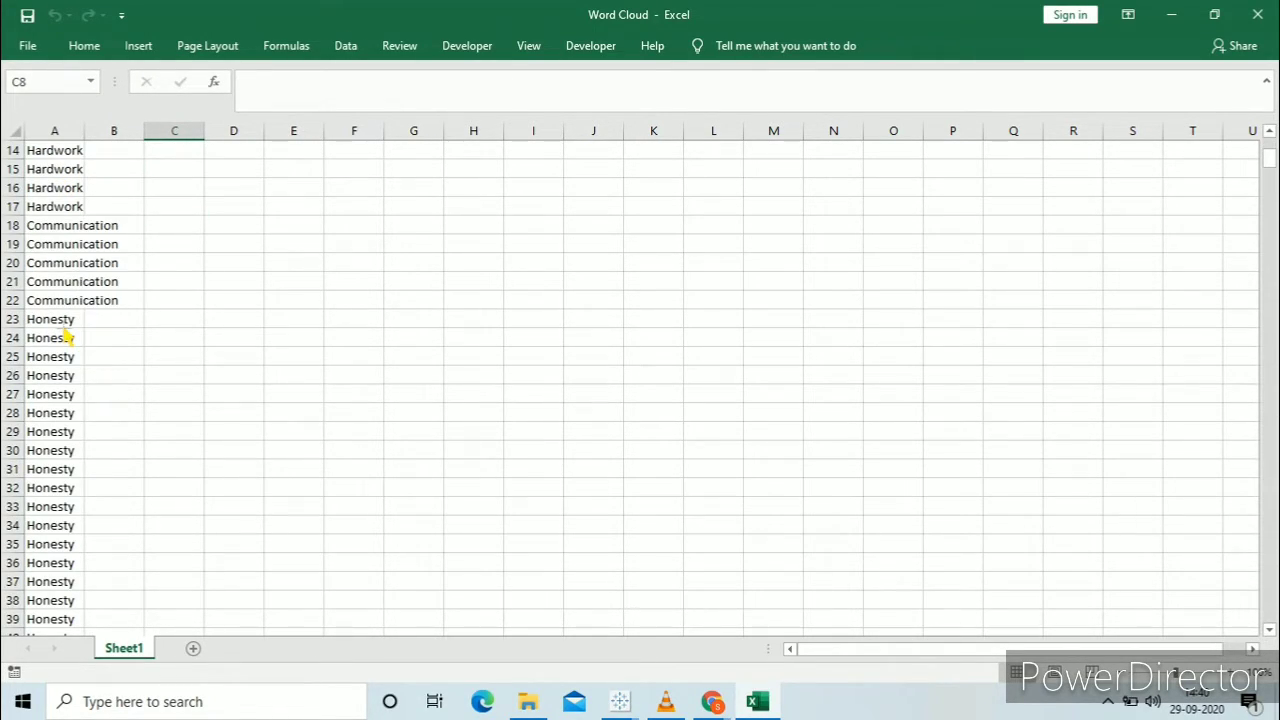
{"action": "right_click", "coordinate": [63, 337]}
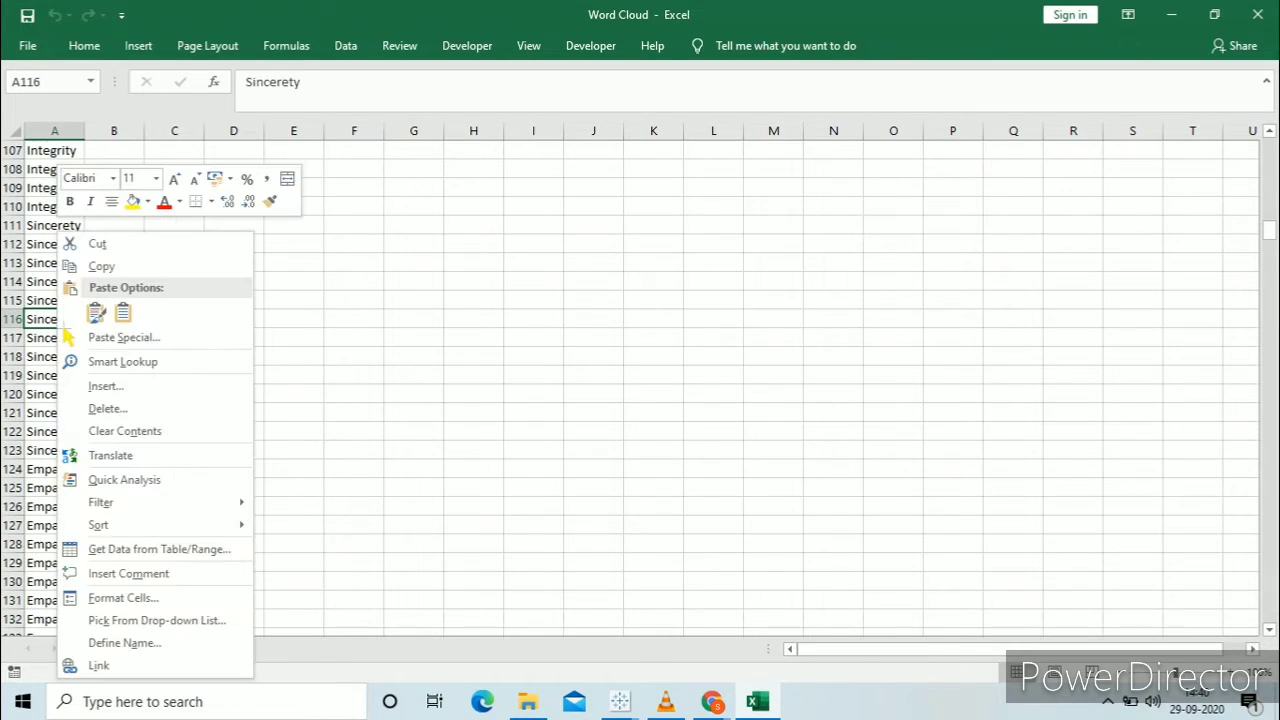
{"action": "key", "text": "Escape"}
{"action": "scroll", "coordinate": [79, 495], "scroll_direction": "down", "scroll_amount": 20}
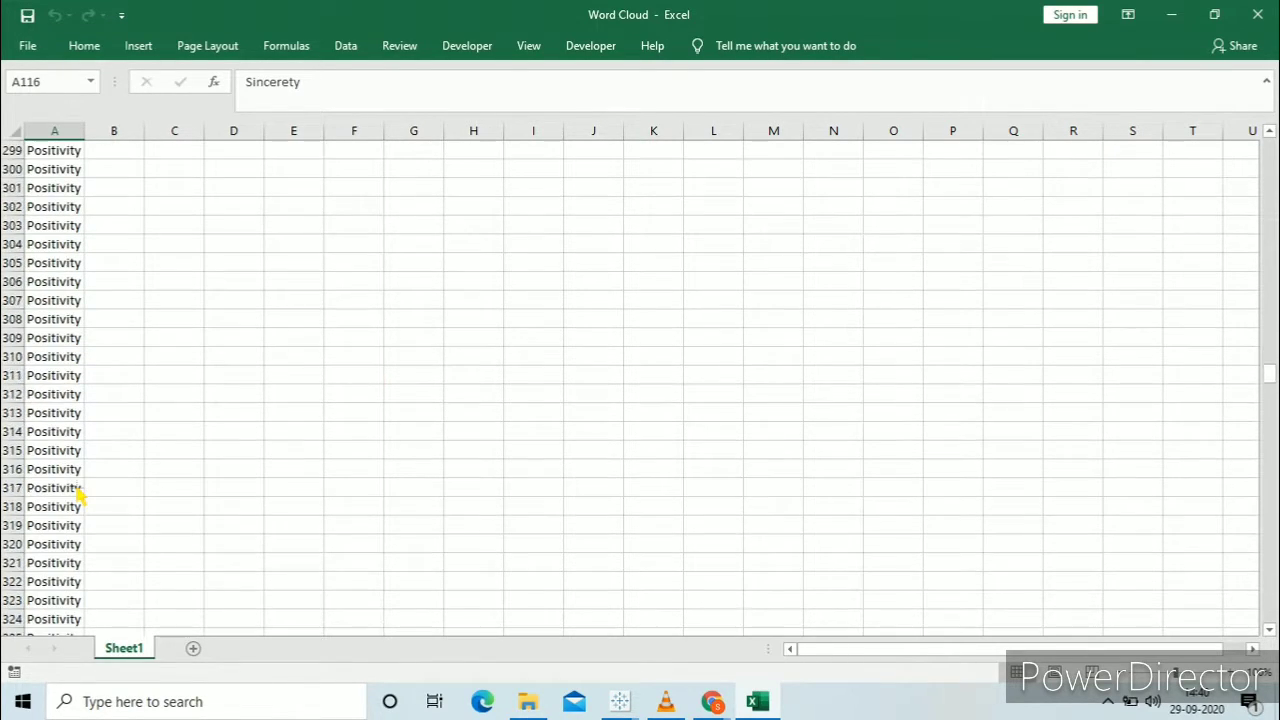
- Examine the remaining Positivity rows down to the end of the Qualities list, and return to the Integrity entries
{"action": "scroll", "coordinate": [79, 495], "scroll_direction": "down", "scroll_amount": 20}
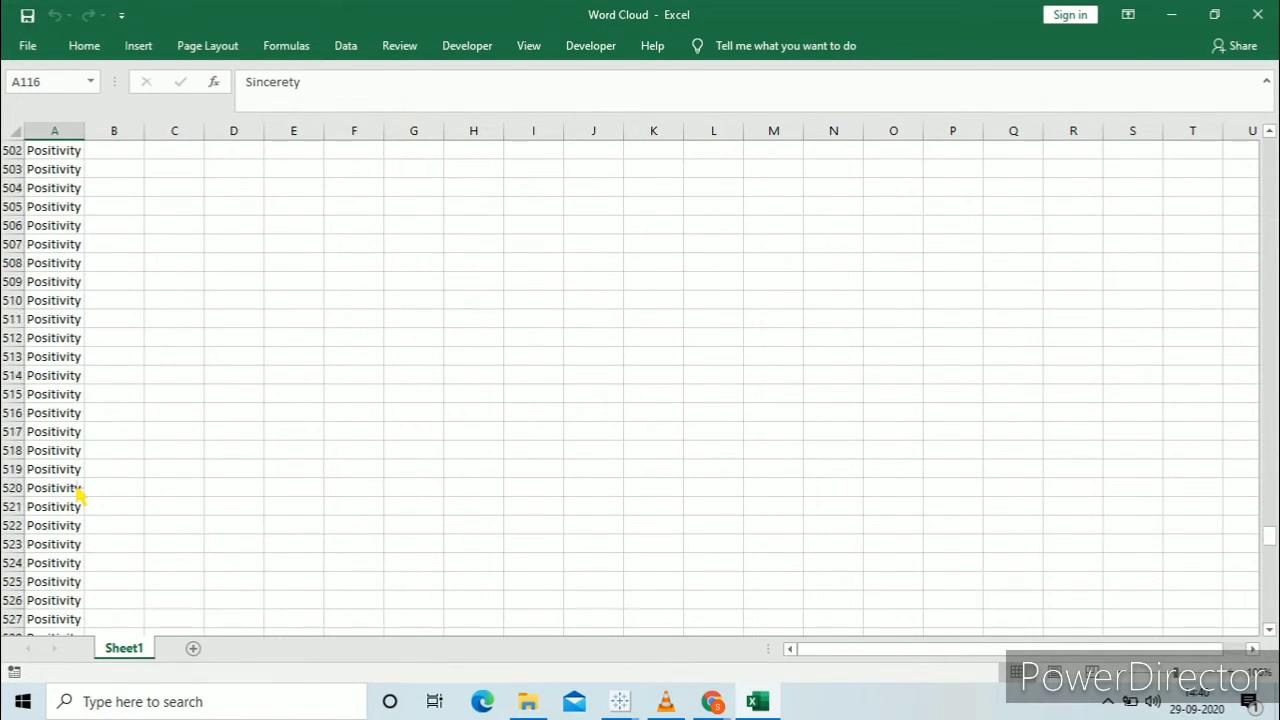
{"action": "scroll", "coordinate": [79, 495], "scroll_direction": "up", "scroll_amount": 17}
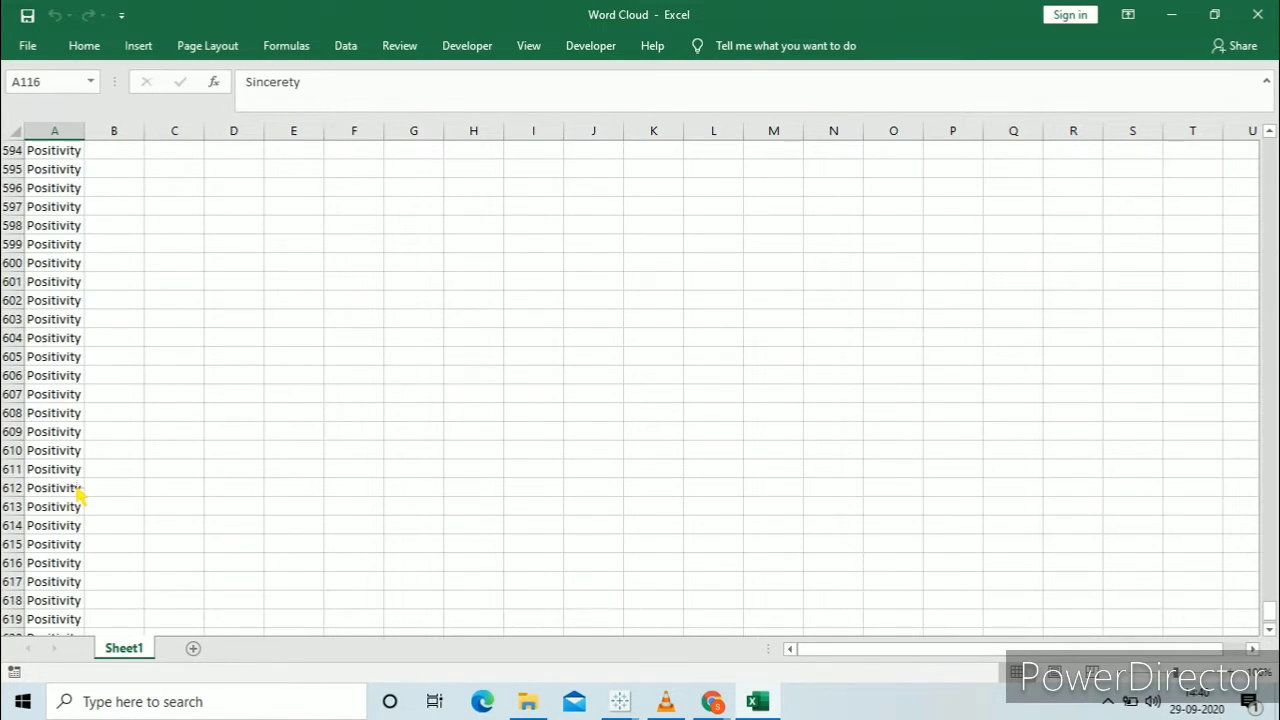
{"action": "key", "text": "ctrl+BackSpace"}
{"action": "scroll", "coordinate": [79, 495], "scroll_direction": "up", "scroll_amount": 11}
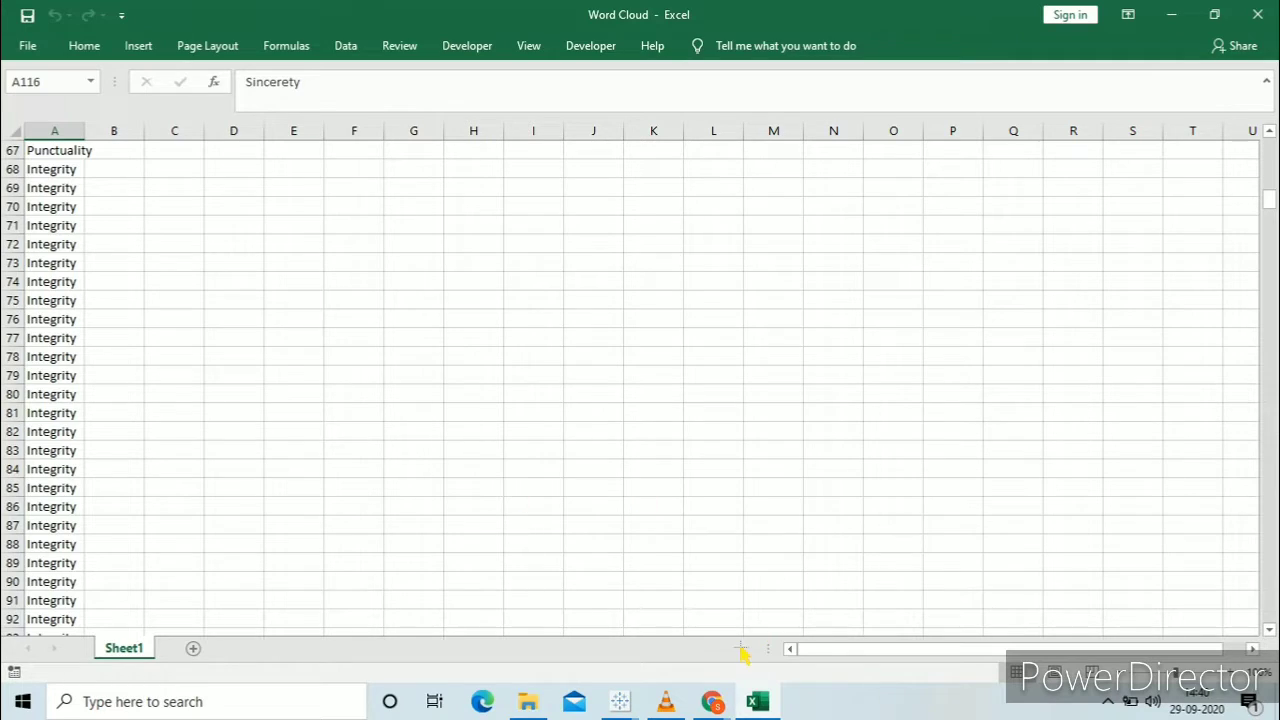
- Switch to the Book2 workbook in Tableau and add a new worksheet named Word Cloud
{"action": "mouse_move", "coordinate": [630, 708]}
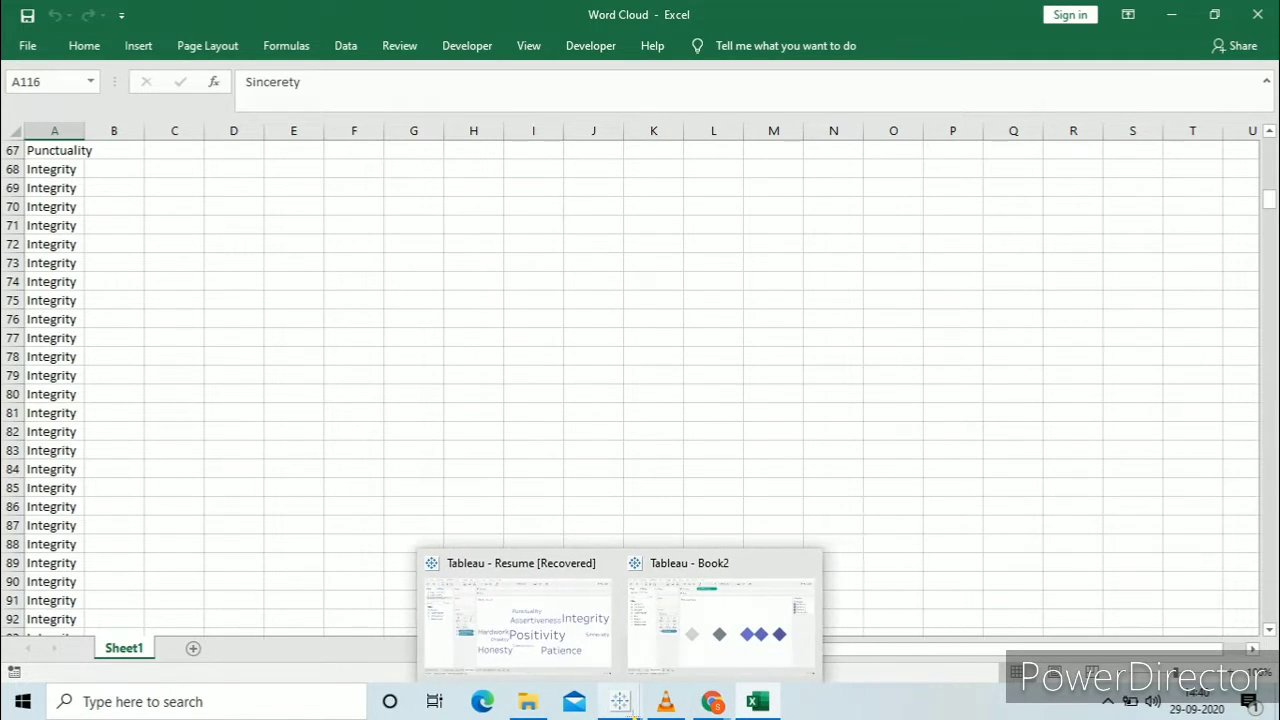
{"action": "left_click", "coordinate": [689, 648]}
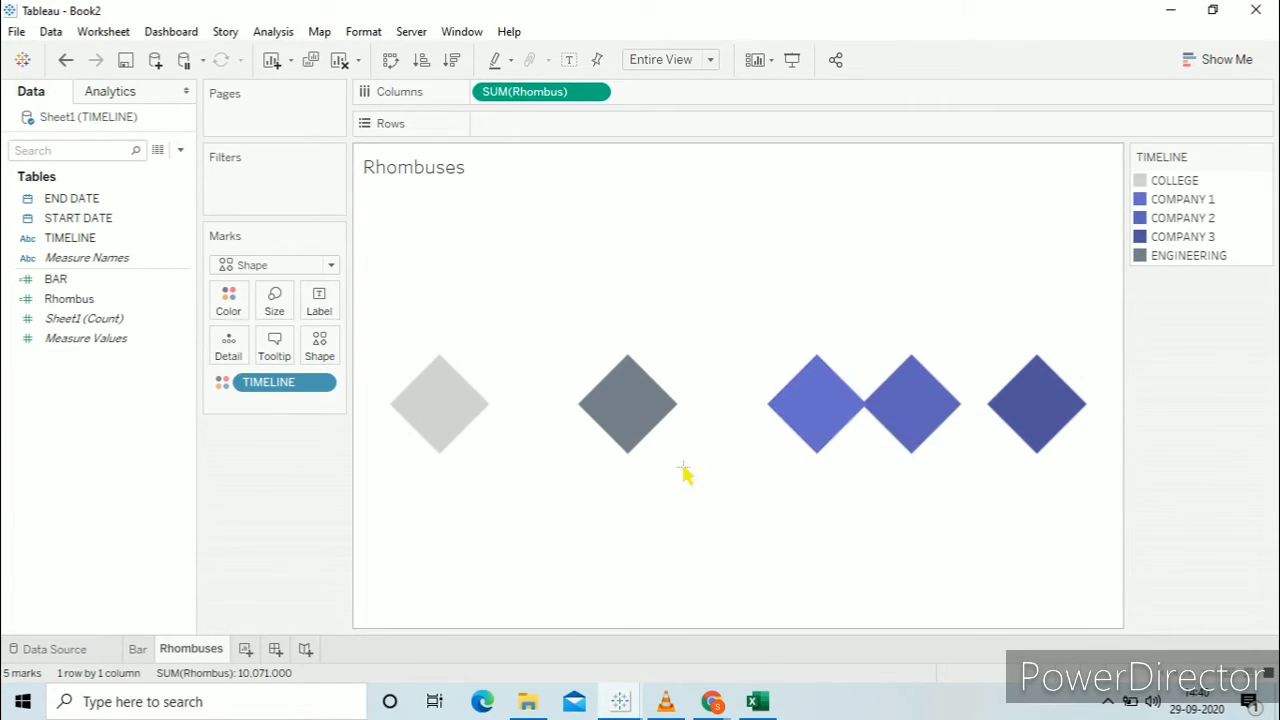
{"action": "left_click", "coordinate": [248, 650]}
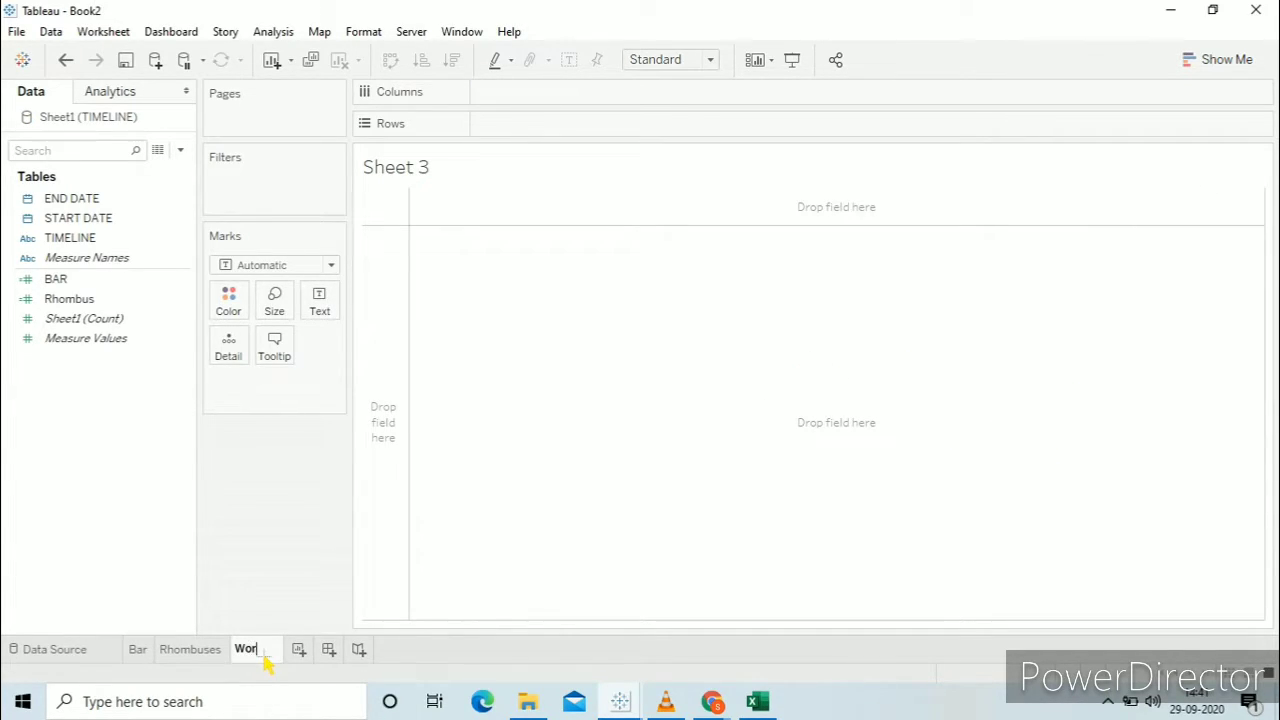
{"action": "type", "text": "Word Cl"}
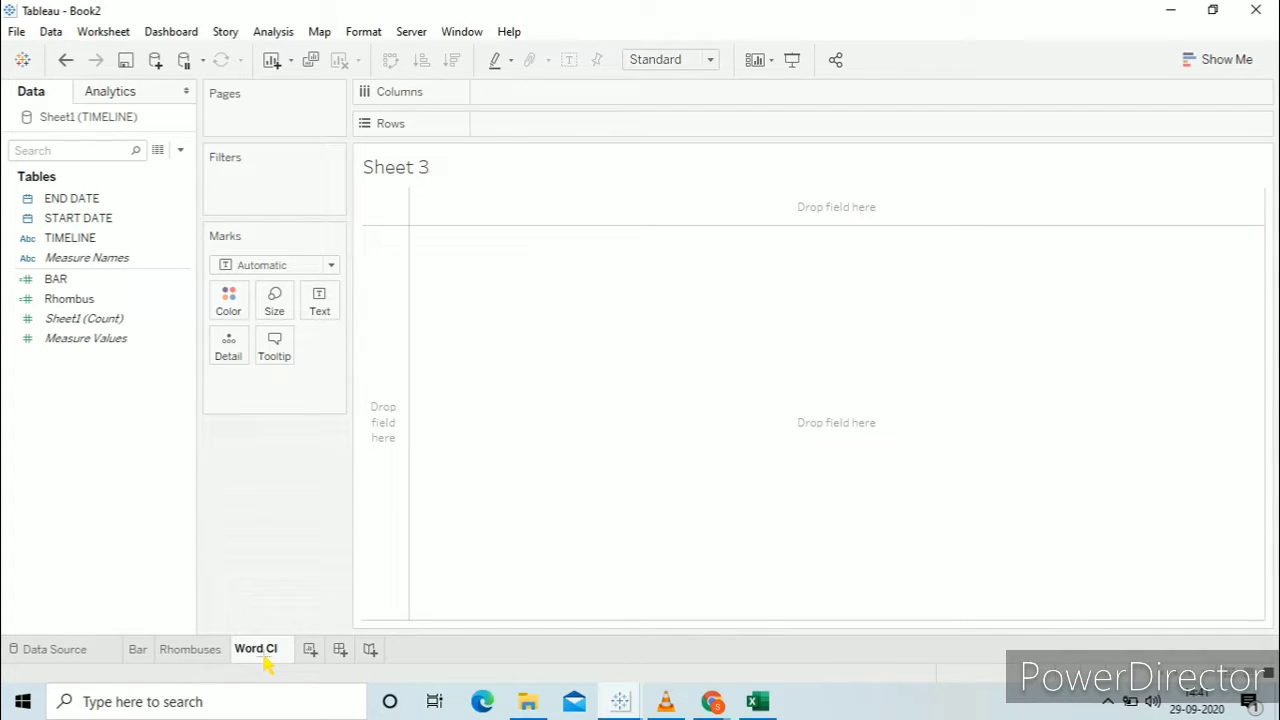
{"action": "type", "text": "oud"}
{"action": "key", "text": "Return"}
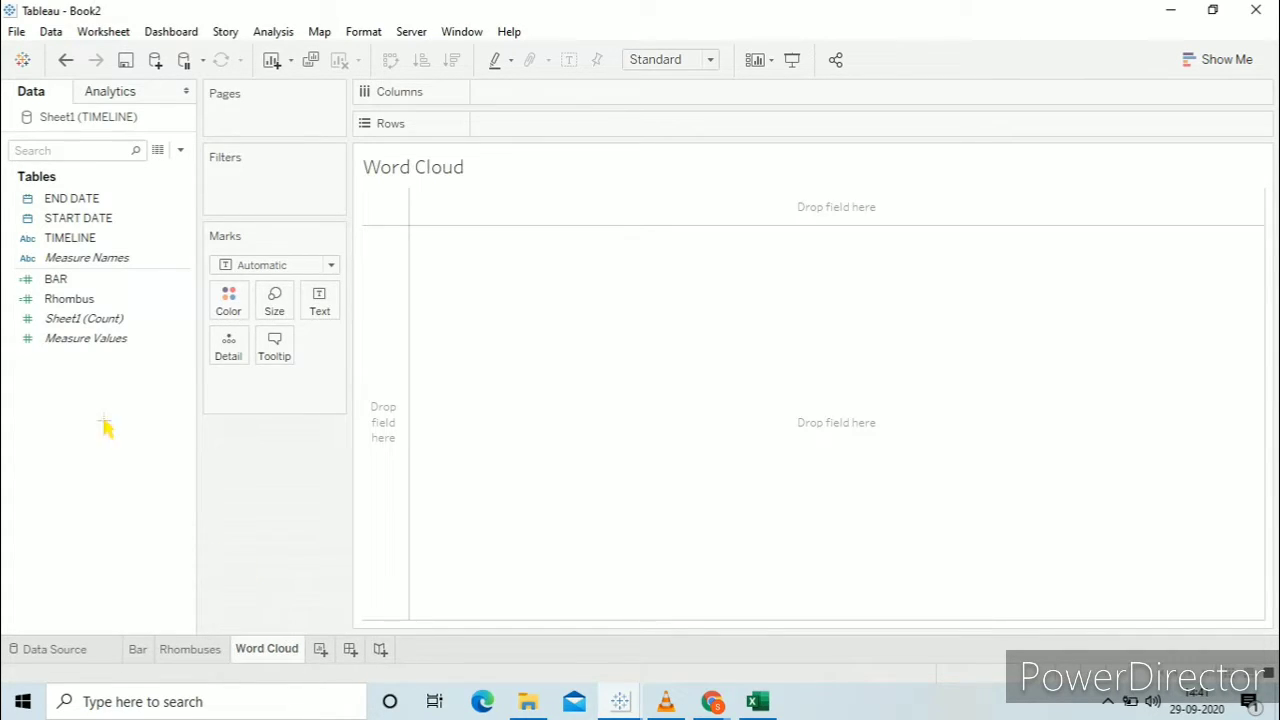
- Connect to the Word Cloud Excel workbook as a new data source and return to the Word Cloud sheet
{"action": "left_click", "coordinate": [30, 68]}
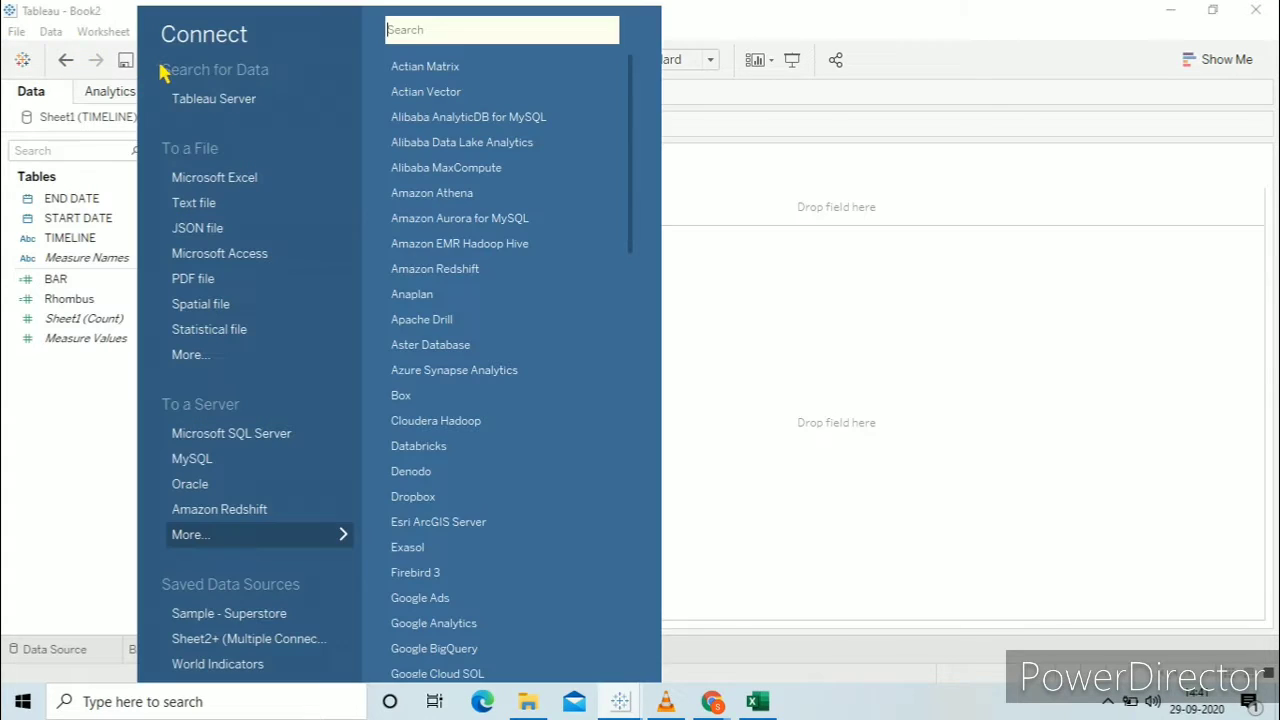
{"action": "left_click", "coordinate": [212, 180]}
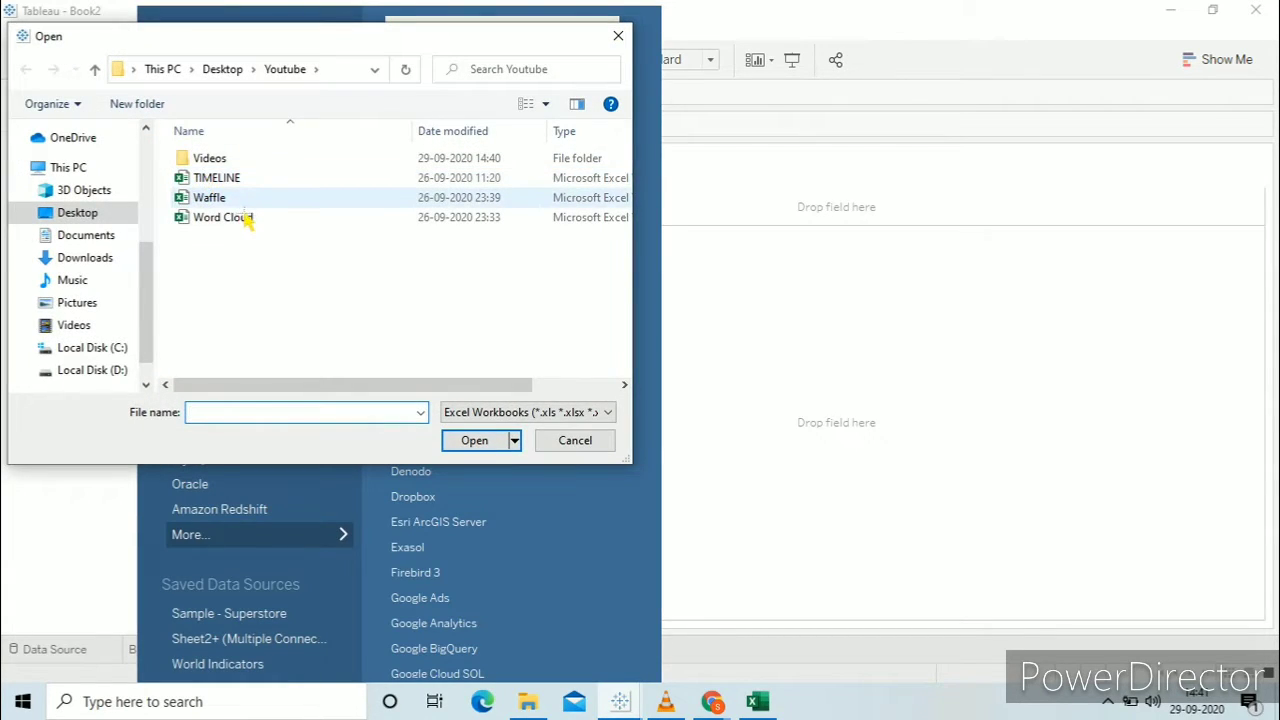
{"action": "double_click", "coordinate": [250, 217]}
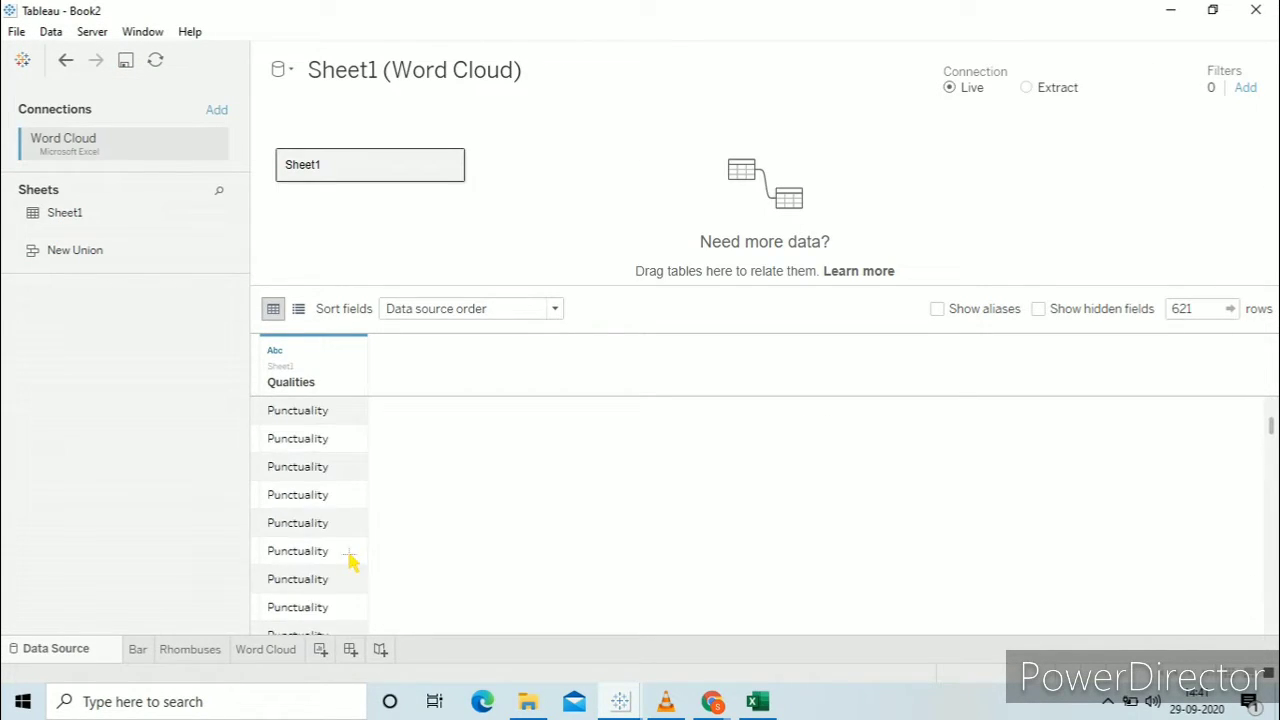
{"action": "left_click", "coordinate": [266, 650]}
- Assign the Qualities field to both the Text and the Size of the marks
{"action": "left_click", "coordinate": [100, 220]}
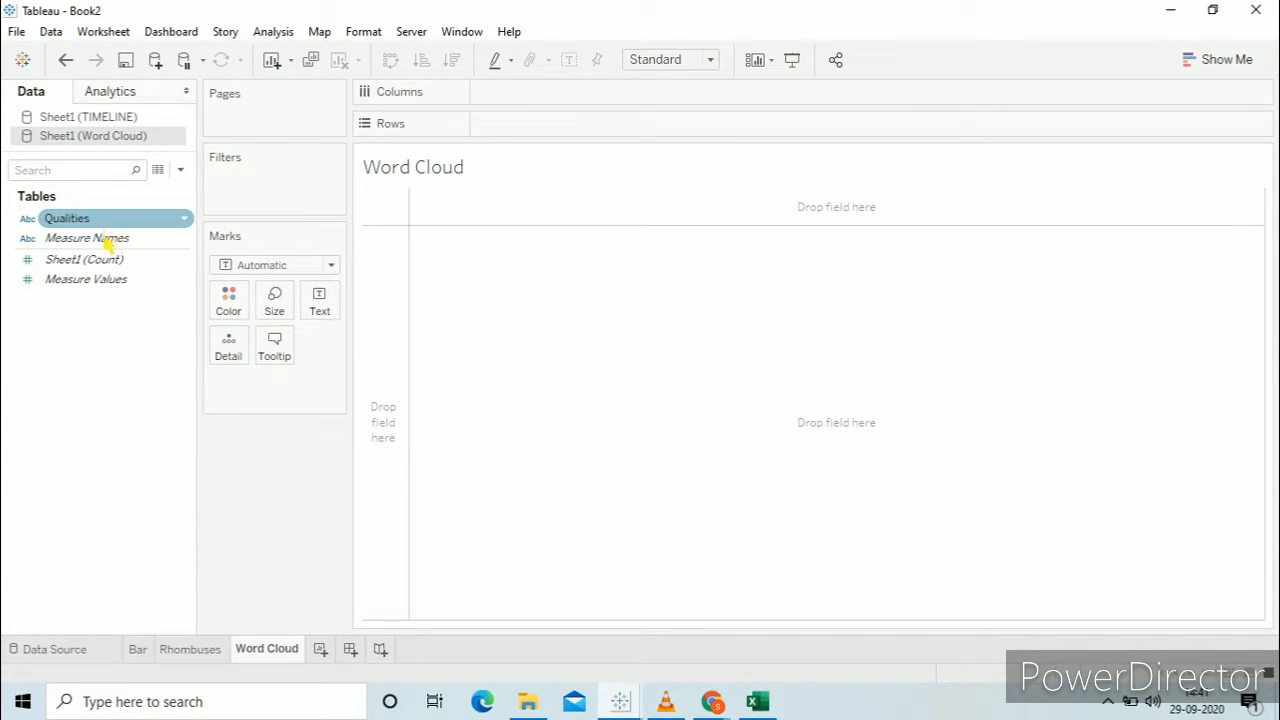
{"action": "left_click_drag", "start_coordinate": [106, 240], "coordinate": [323, 322]}
{"action": "left_click_drag", "start_coordinate": [100, 228], "coordinate": [274, 305]}
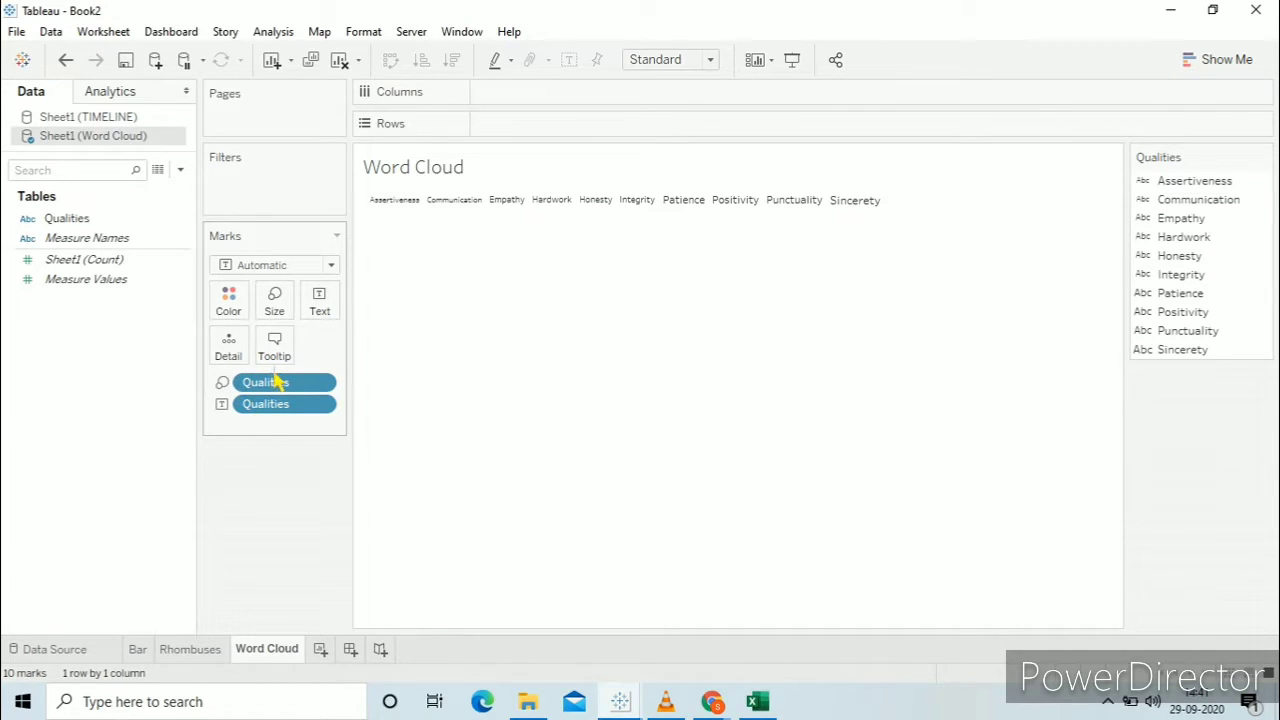
- Change the Qualities field on Size to a Count measure
{"action": "left_click", "coordinate": [321, 389]}
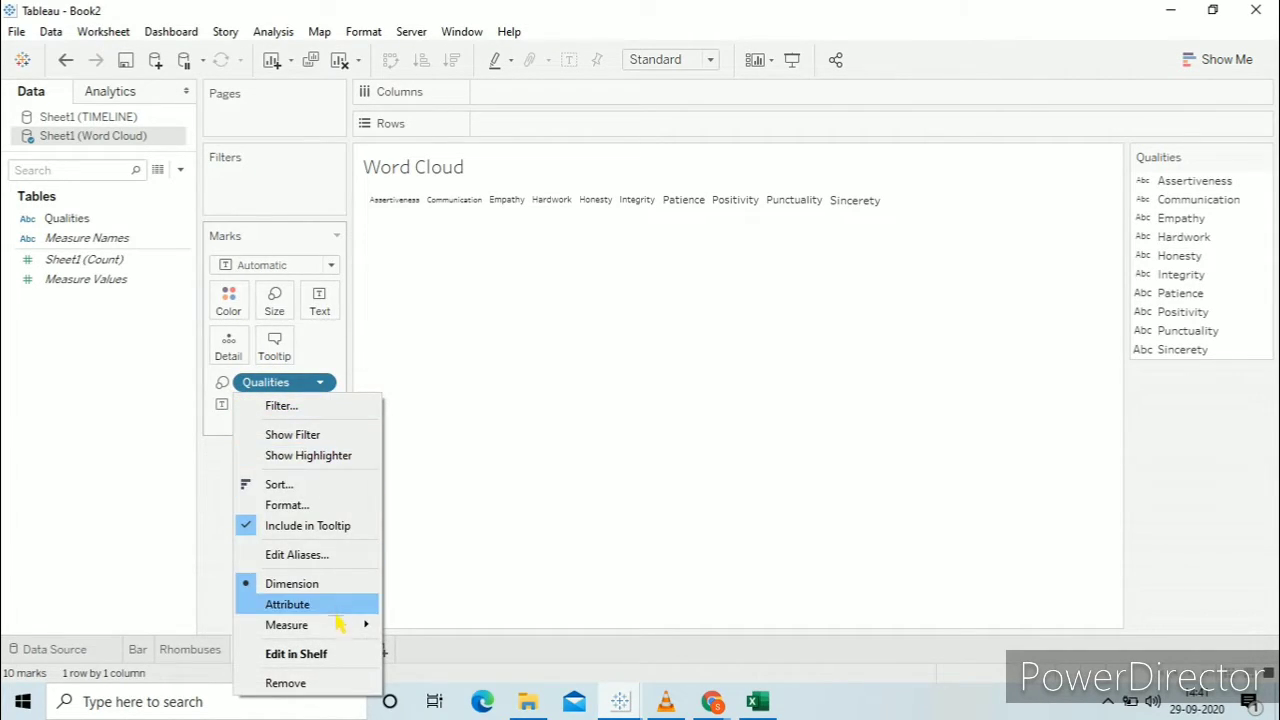
{"action": "mouse_move", "coordinate": [344, 627]}
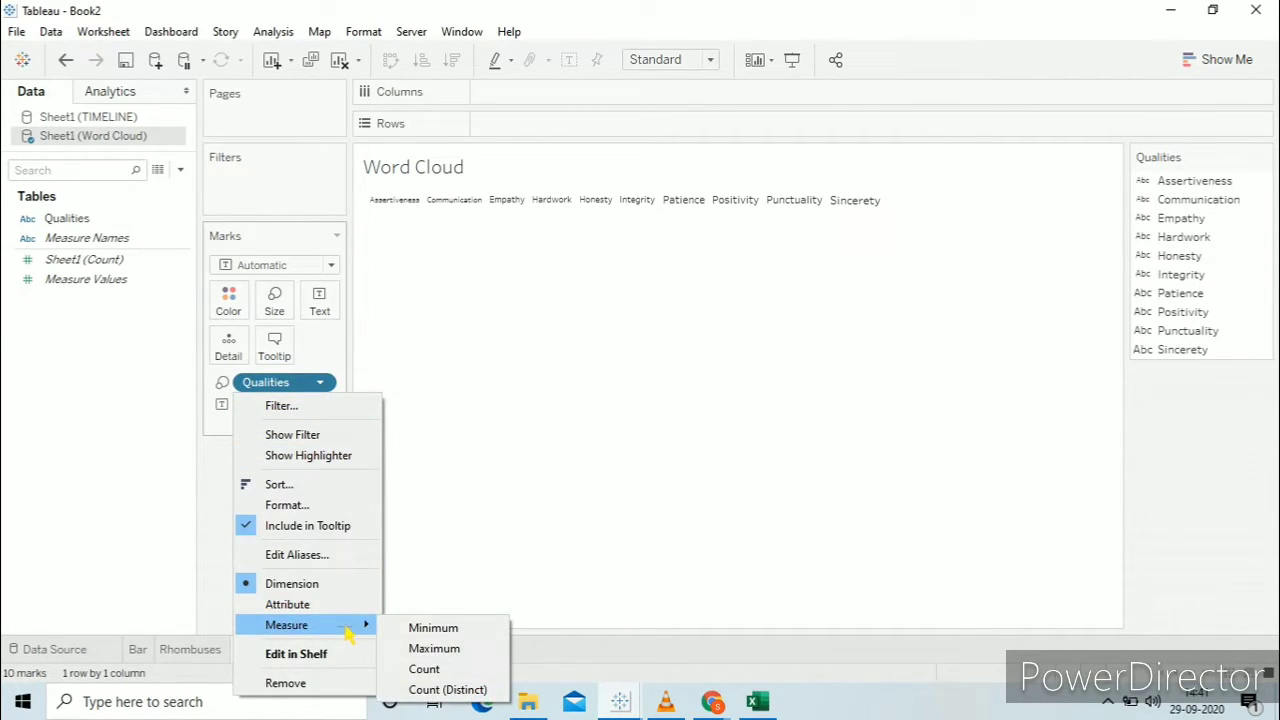
{"action": "left_click", "coordinate": [426, 676]}
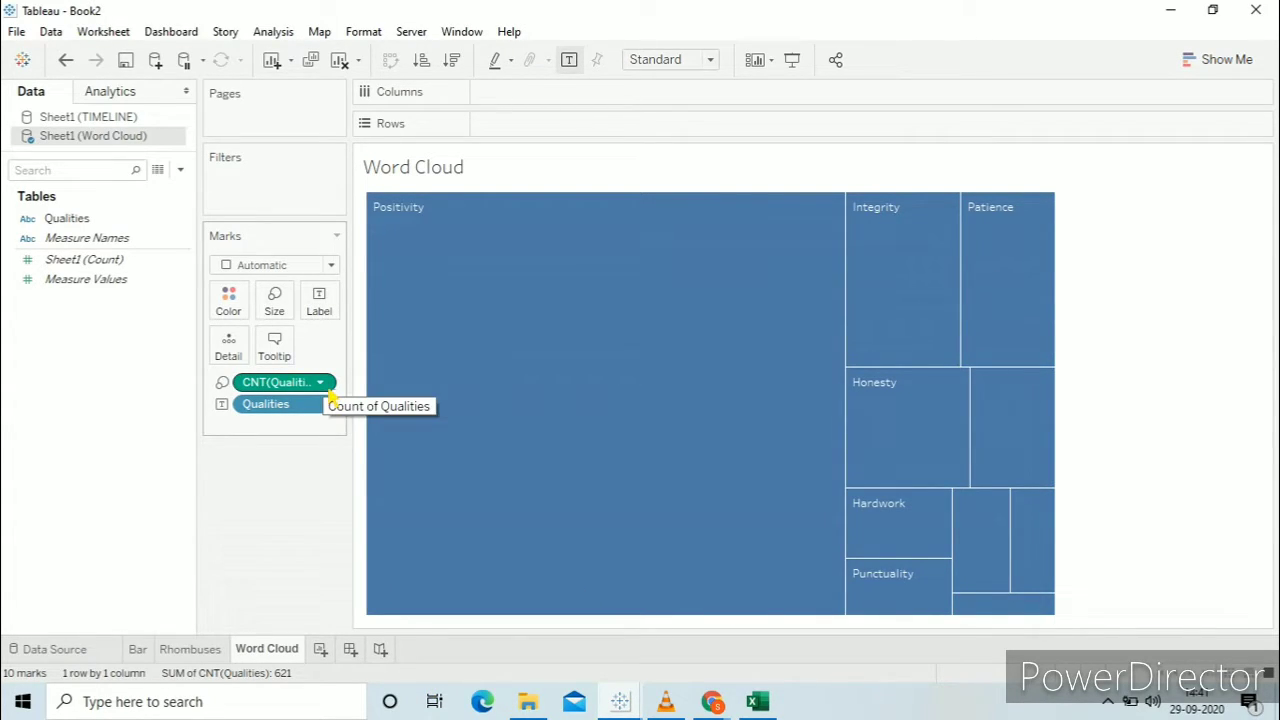
- Set the mark type to Text and make the count of Qualities on Size discrete
{"action": "left_click", "coordinate": [330, 266]}
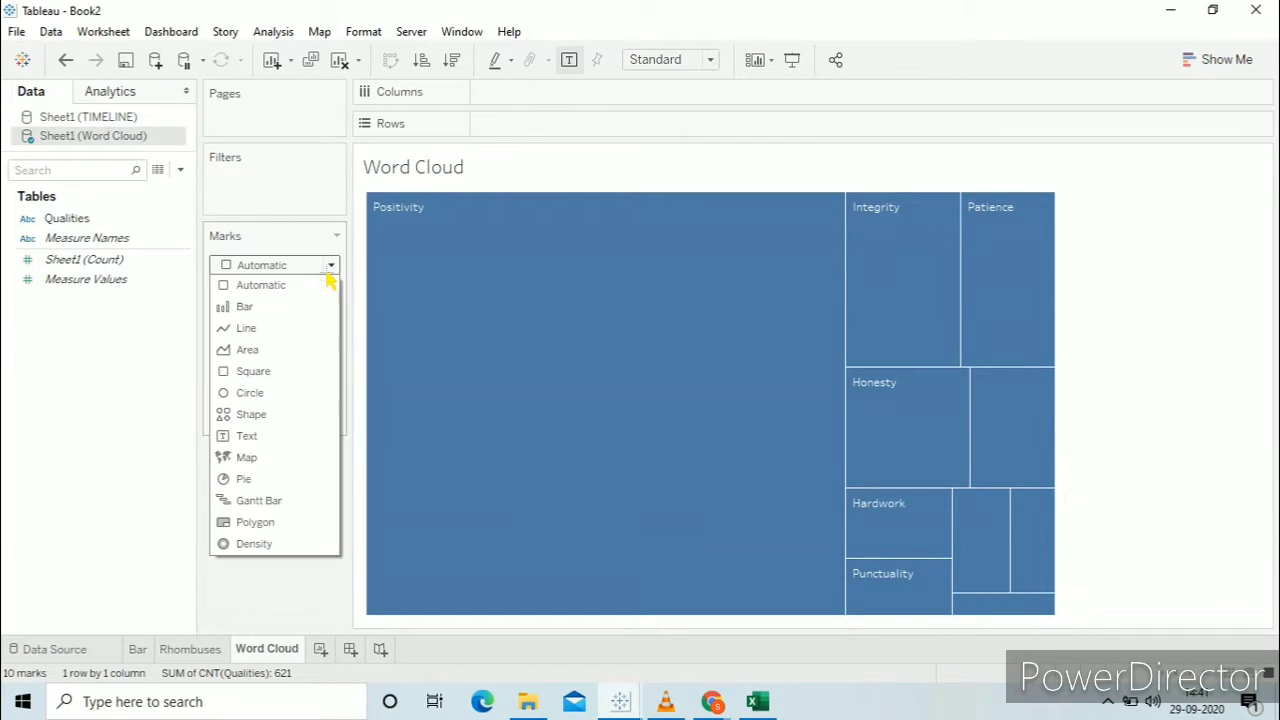
{"action": "left_click", "coordinate": [270, 440]}
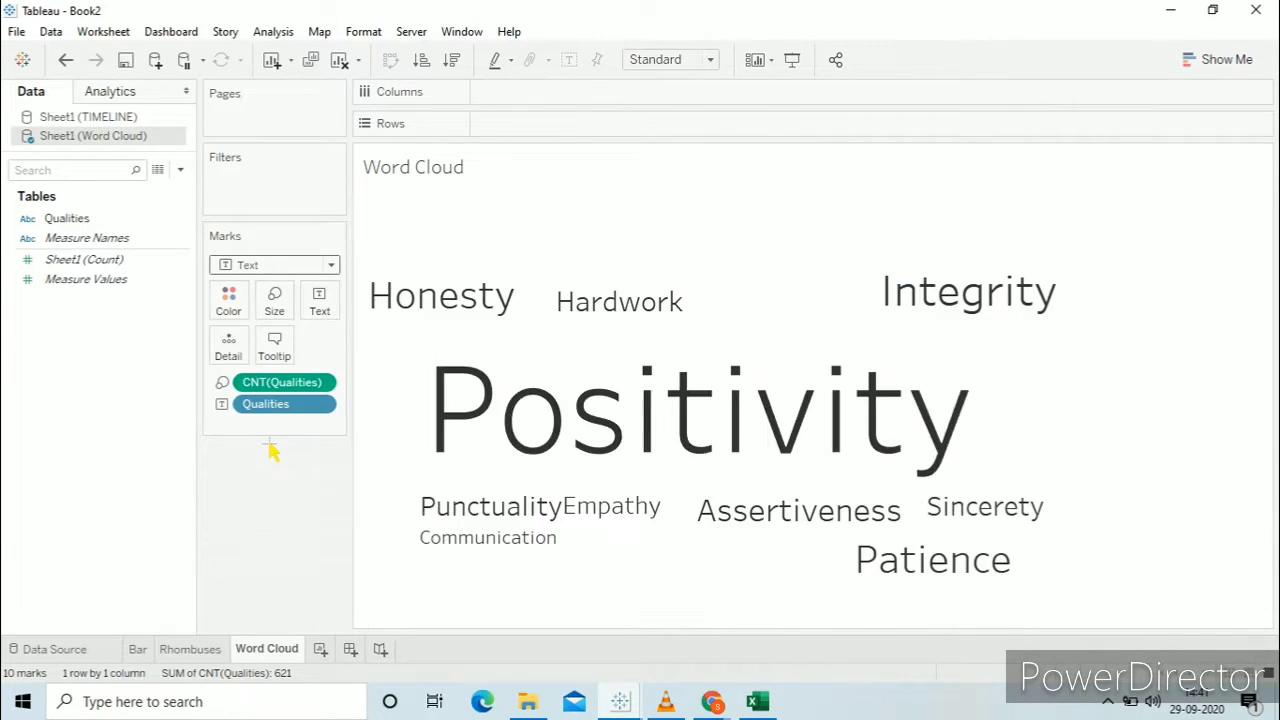
{"action": "left_click", "coordinate": [320, 382]}
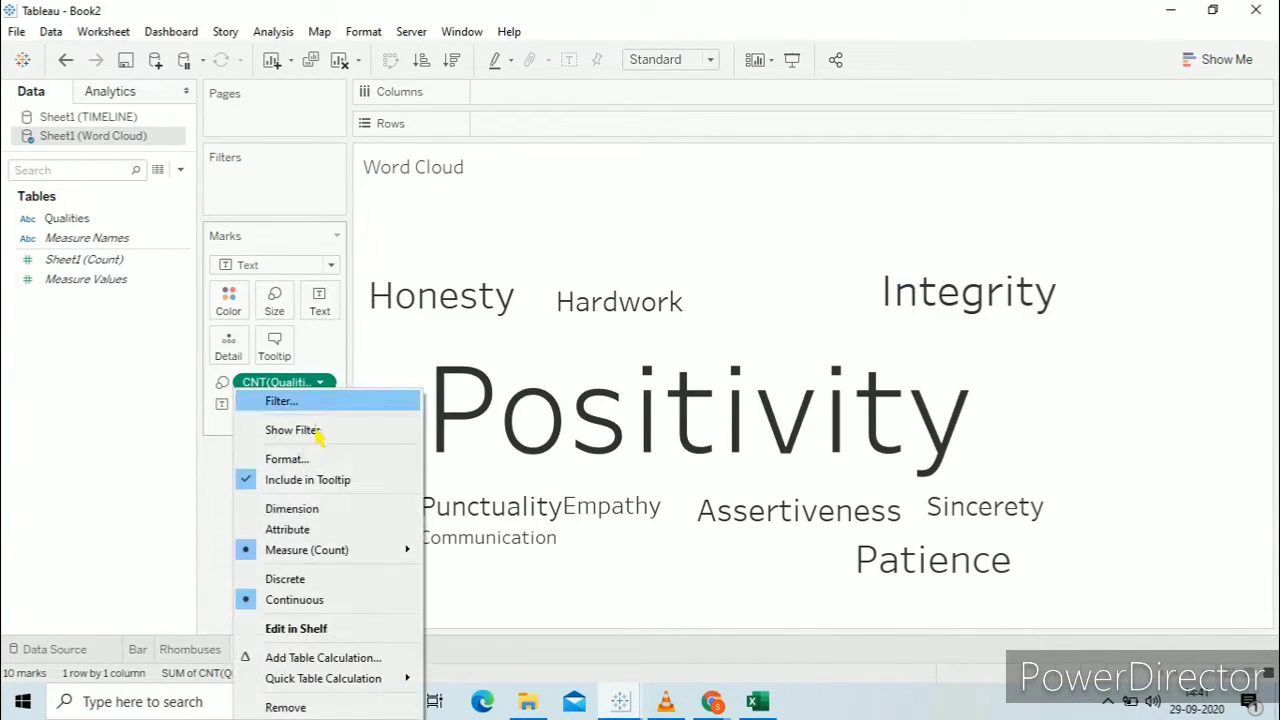
{"action": "left_click", "coordinate": [284, 584]}
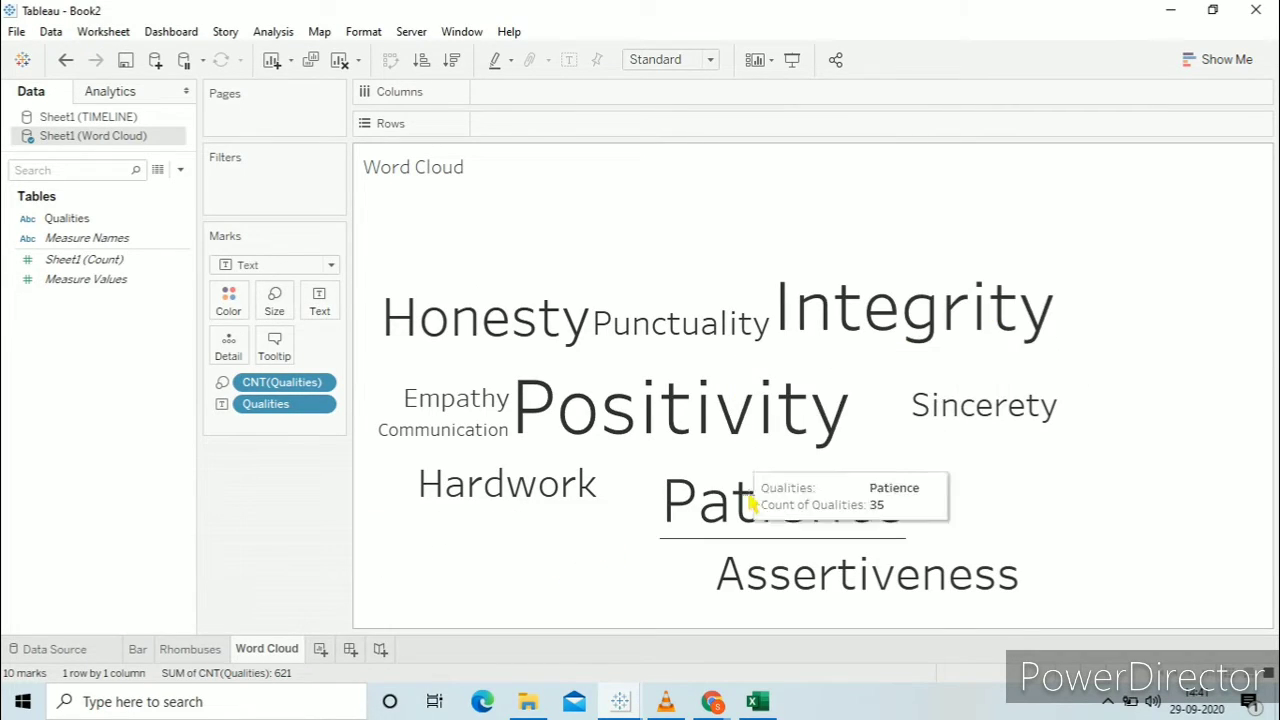
- Color the words of the cloud with the dark blue-violet custom color
{"action": "left_click", "coordinate": [228, 300]}
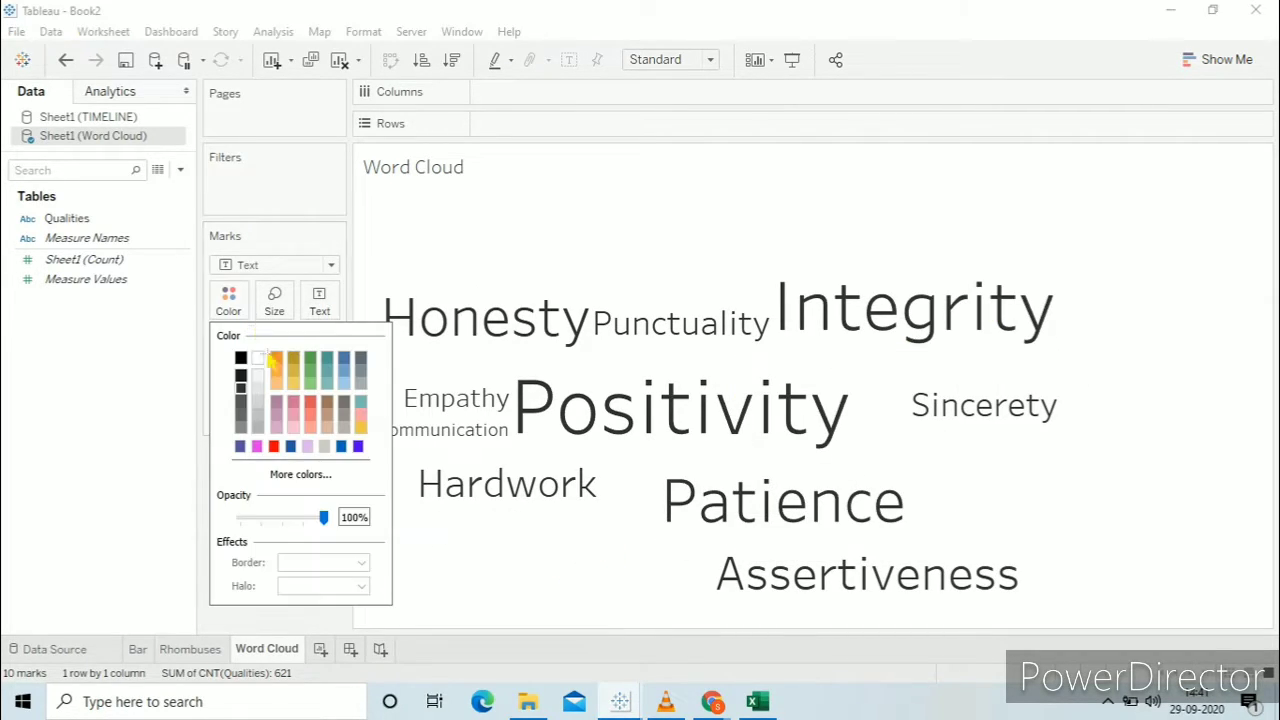
{"action": "left_click", "coordinate": [243, 447]}
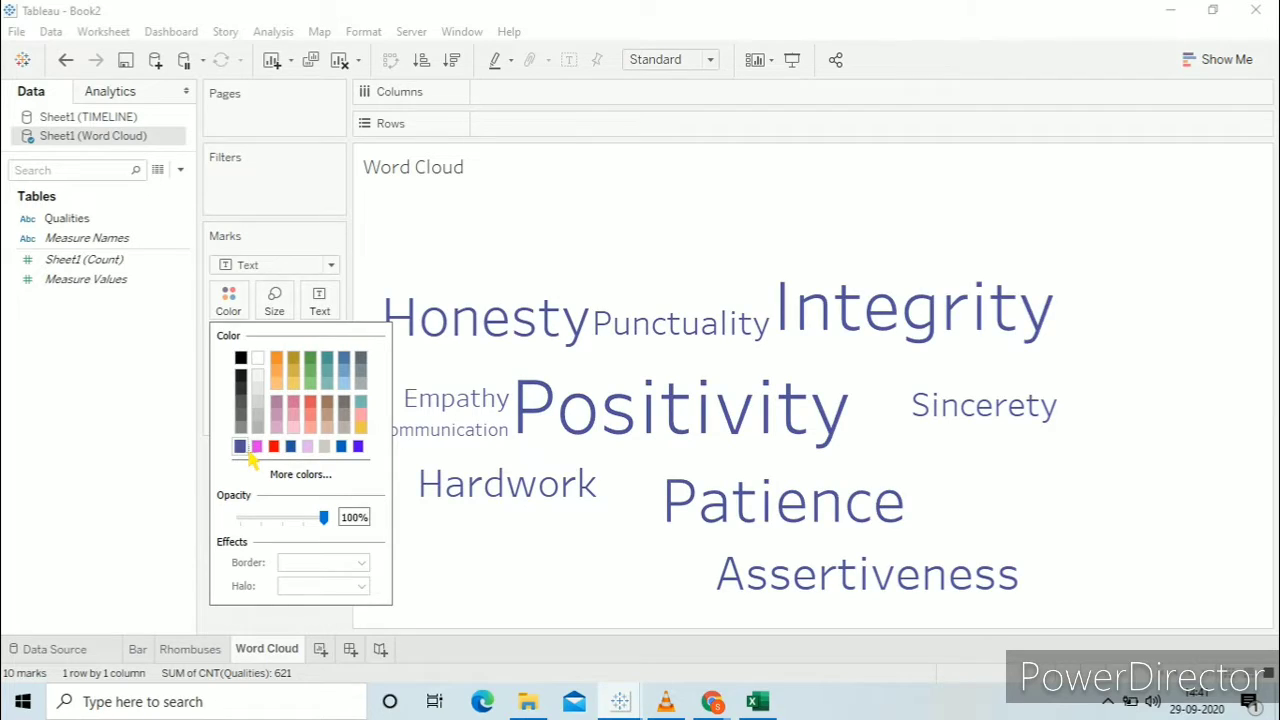
{"action": "left_click", "coordinate": [149, 457]}
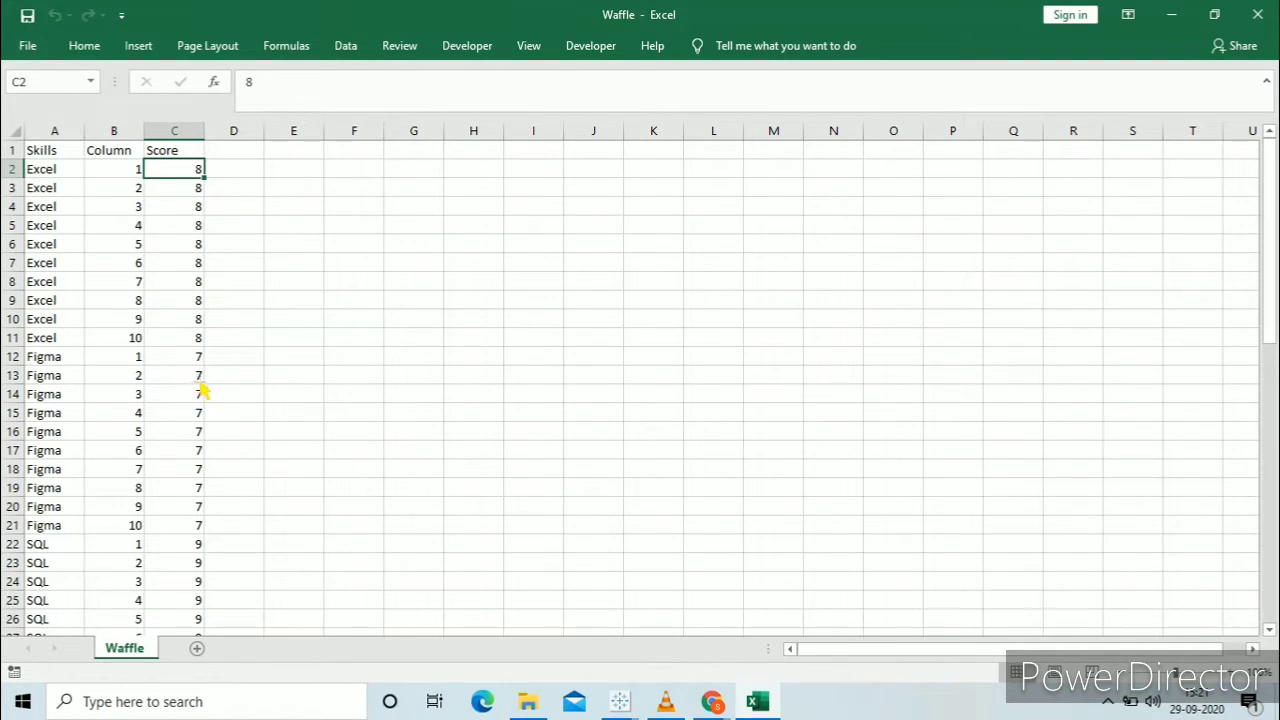
- Highlight the Excel skill rows A2:C11 in the Waffle workbook to review their Skills, Column and Score values
{"action": "left_click", "coordinate": [68, 176]}
{"action": "key", "text": "shift+Down"}
{"action": "key", "text": "shift+Down"}
{"action": "key", "text": "shift+Down"}
{"action": "key", "text": "shift+Down"}
{"action": "key", "text": "shift+Down"}
{"action": "key", "text": "shift+Down"}
{"action": "key", "text": "shift+Down"}
{"action": "key", "text": "shift+Down"}
{"action": "key", "text": "shift+Down"}
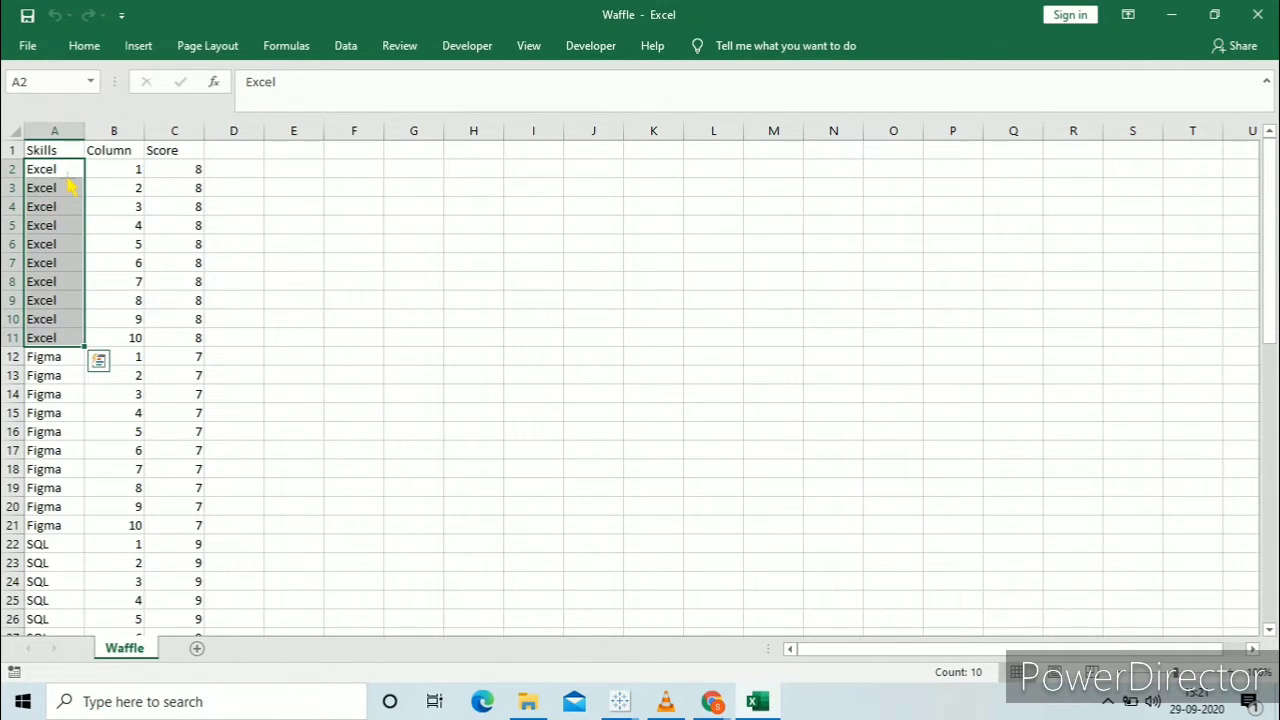
{"action": "key", "text": "shift+Right"}
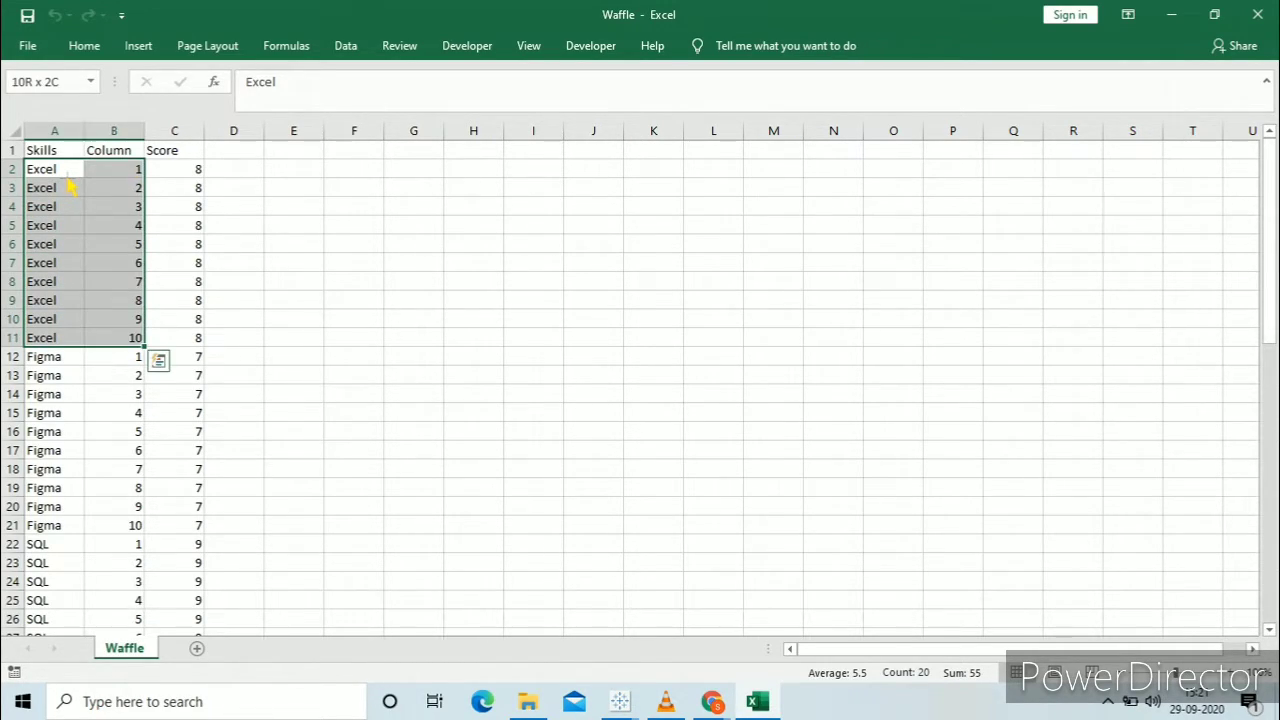
{"action": "key", "text": "shift+Right"}
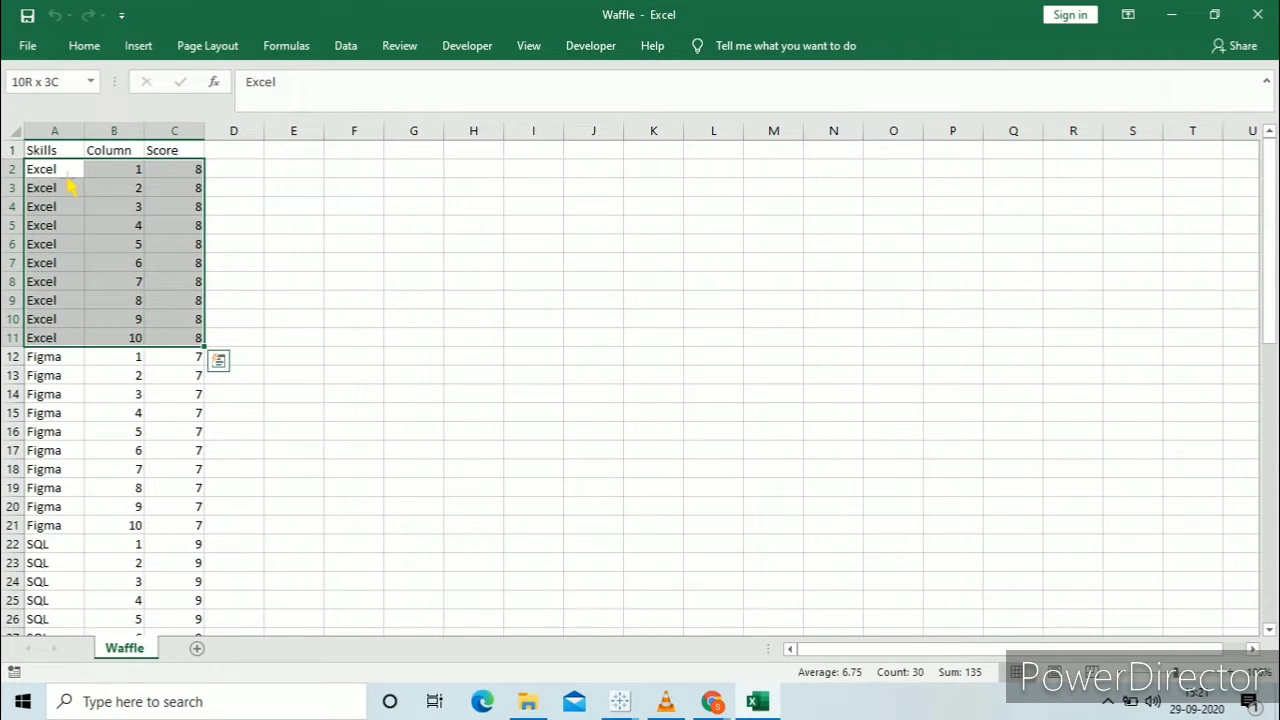
- Look through the rows of the other skills down to Tableau server, and return to the beginning of the table
{"action": "key", "text": "Down"}
{"action": "key", "text": "Down"}
{"action": "key", "text": "Down"}
{"action": "key", "text": "Down"}
{"action": "key", "text": "Down"}
{"action": "key", "text": "Down"}
{"action": "key", "text": "Down"}
{"action": "key", "text": "Down"}
{"action": "key", "text": "Down"}
{"action": "key", "text": "Down"}
{"action": "key", "text": "Down"}
{"action": "key", "text": "Down"}
{"action": "key", "text": "Down"}
{"action": "key", "text": "Down"}
{"action": "key", "text": "Down"}
{"action": "key", "text": "Down"}
{"action": "key", "text": "Down"}
{"action": "key", "text": "Down"}
{"action": "key", "text": "Down"}
{"action": "key", "text": "Down"}
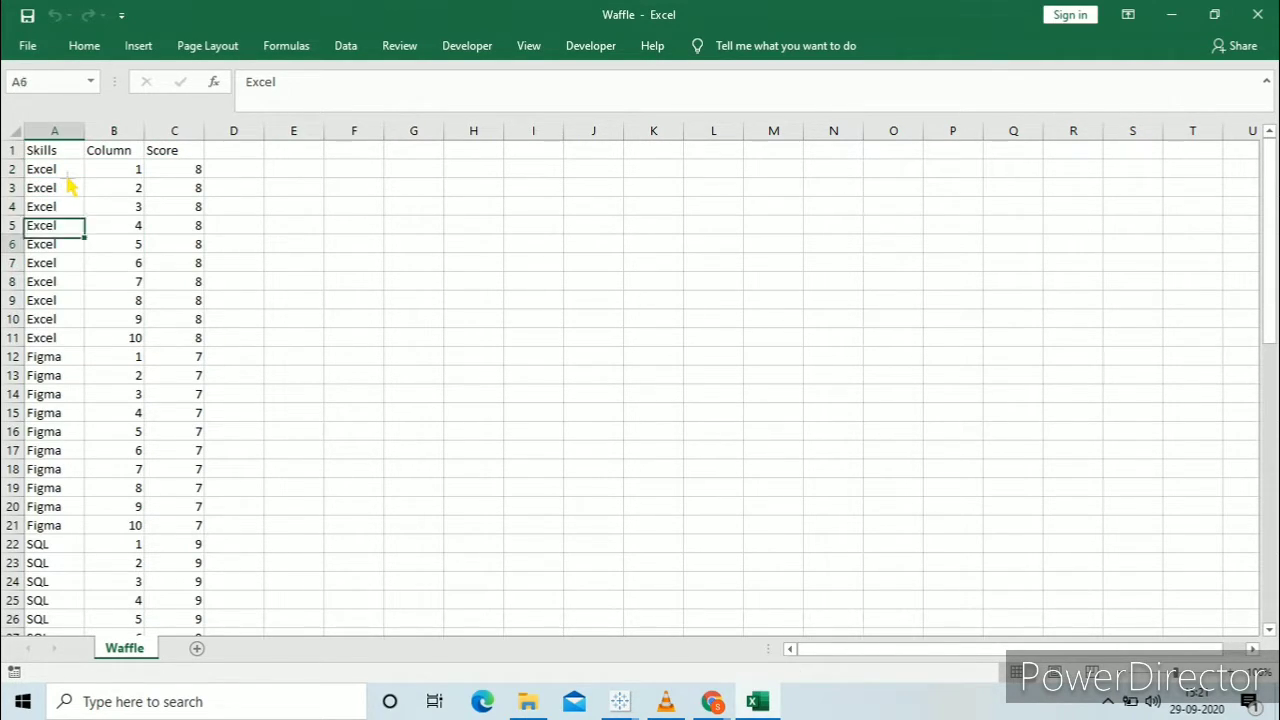
{"action": "key", "text": "Down"}
{"action": "key", "text": "Down"}
{"action": "key", "text": "Down"}
{"action": "key", "text": "Down"}
{"action": "key", "text": "Down"}
{"action": "key", "text": "Down"}
{"action": "key", "text": "Down"}
{"action": "key", "text": "Down"}
{"action": "key", "text": "Down"}
{"action": "key", "text": "Down"}
{"action": "key", "text": "Down"}
{"action": "key", "text": "Down"}
{"action": "key", "text": "Down"}
{"action": "key", "text": "Down"}
{"action": "key", "text": "Down"}
{"action": "key", "text": "Down"}
{"action": "key", "text": "Down"}
{"action": "key", "text": "Down"}
{"action": "key", "text": "Down"}
{"action": "key", "text": "Down"}
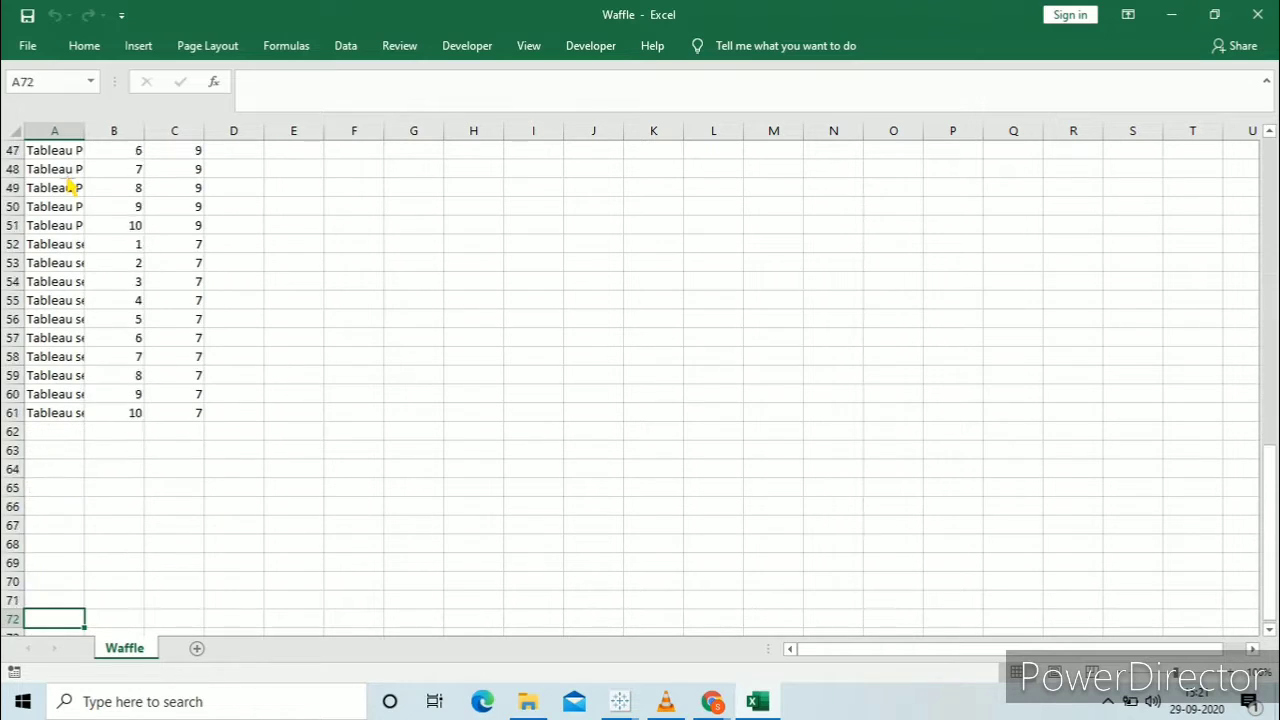
{"action": "key", "text": "Up"}
{"action": "key", "text": "Up"}
{"action": "key", "text": "Up"}
{"action": "key", "text": "Up"}
{"action": "key", "text": "Up"}
{"action": "key", "text": "Up"}
{"action": "key", "text": "Up"}
{"action": "key", "text": "Up"}
{"action": "key", "text": "Up"}
{"action": "key", "text": "Up"}
{"action": "key", "text": "Up"}
{"action": "key", "text": "Up"}
{"action": "key", "text": "Up"}
{"action": "key", "text": "Up"}
{"action": "key", "text": "Up"}
{"action": "key", "text": "Up"}
{"action": "key", "text": "Up"}
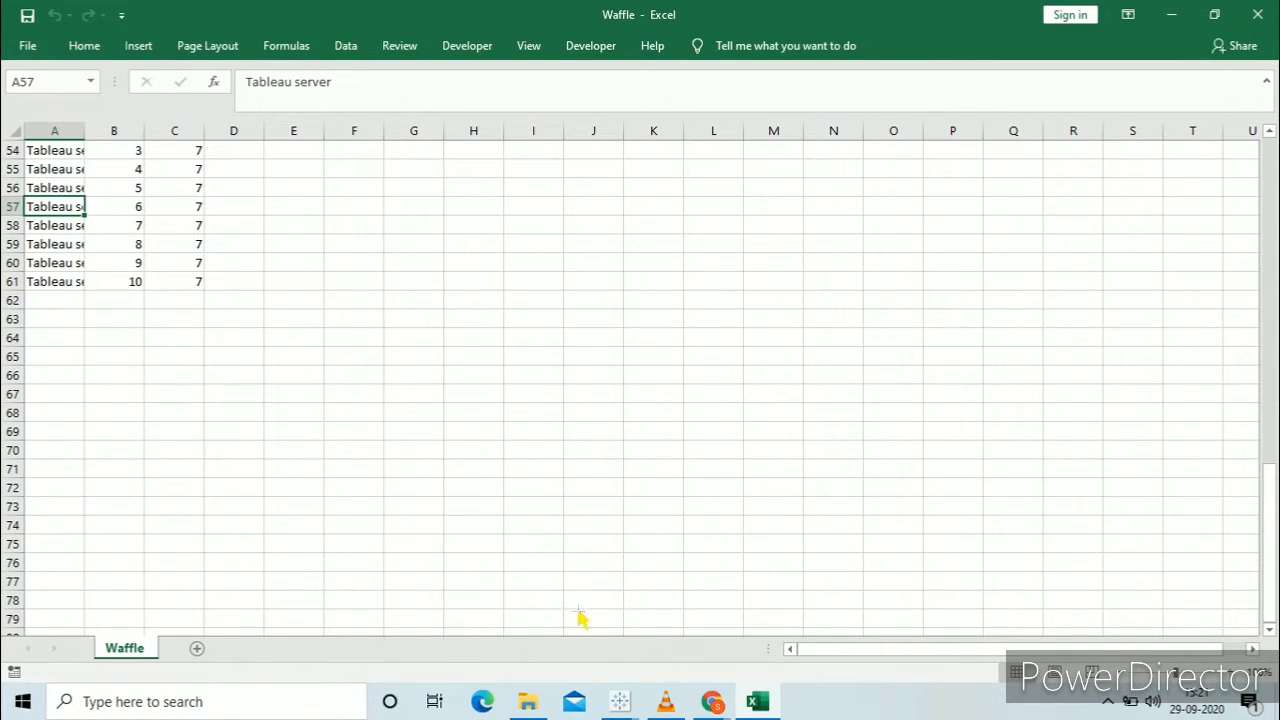
{"action": "scroll", "coordinate": [523, 534], "scroll_direction": "up", "scroll_amount": 18}
- Switch back to the Book2 workbook in Tableau and add a new worksheet named Waffle Chart
{"action": "mouse_move", "coordinate": [639, 709]}
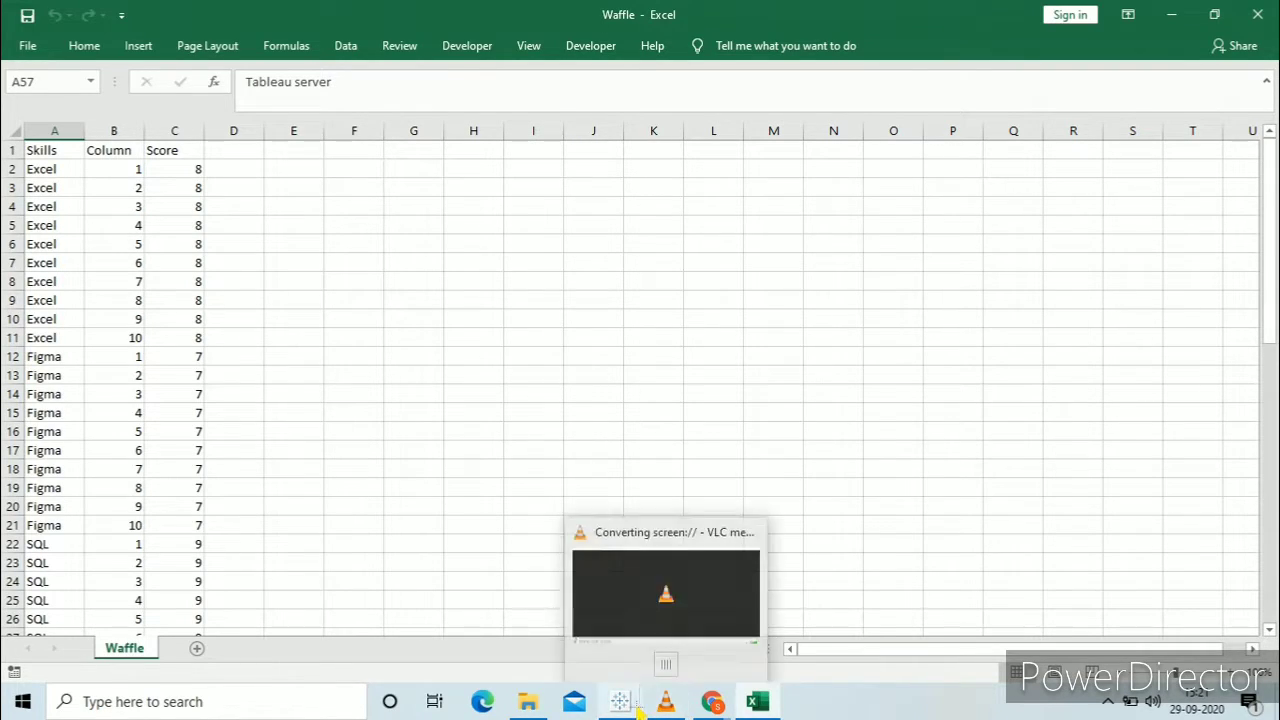
{"action": "left_click", "coordinate": [688, 598]}
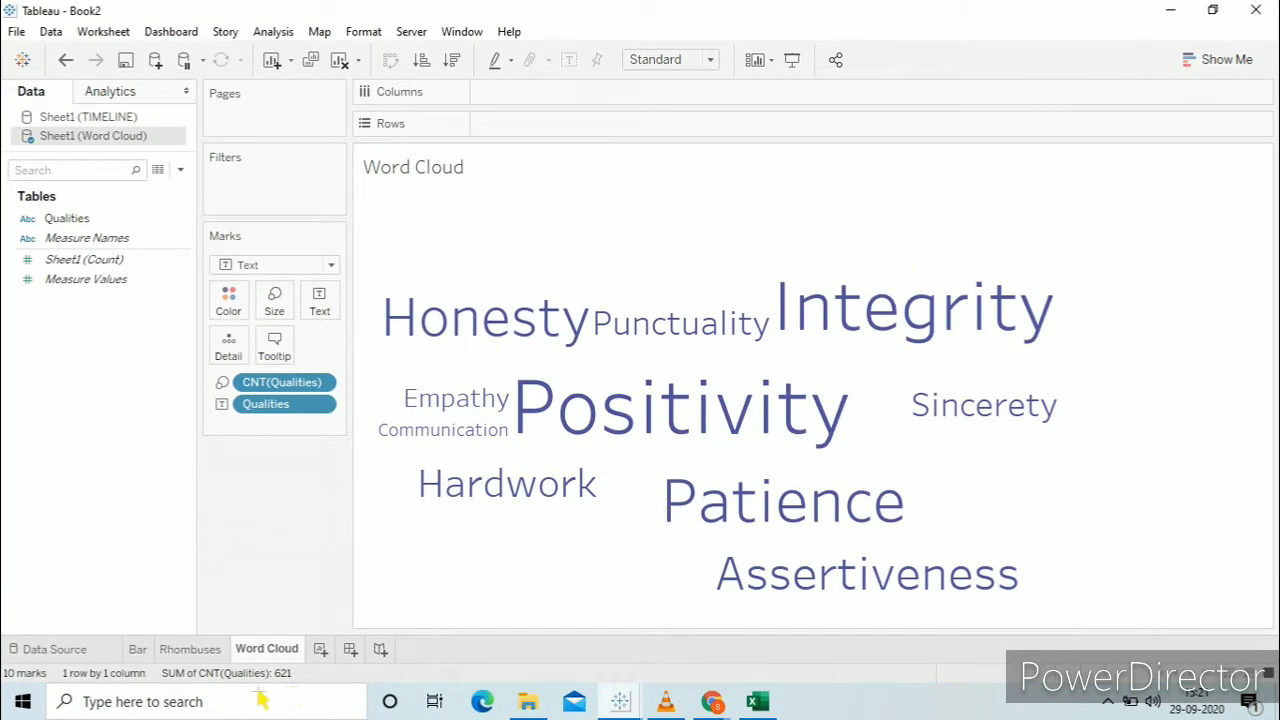
{"action": "left_click", "coordinate": [322, 650]}
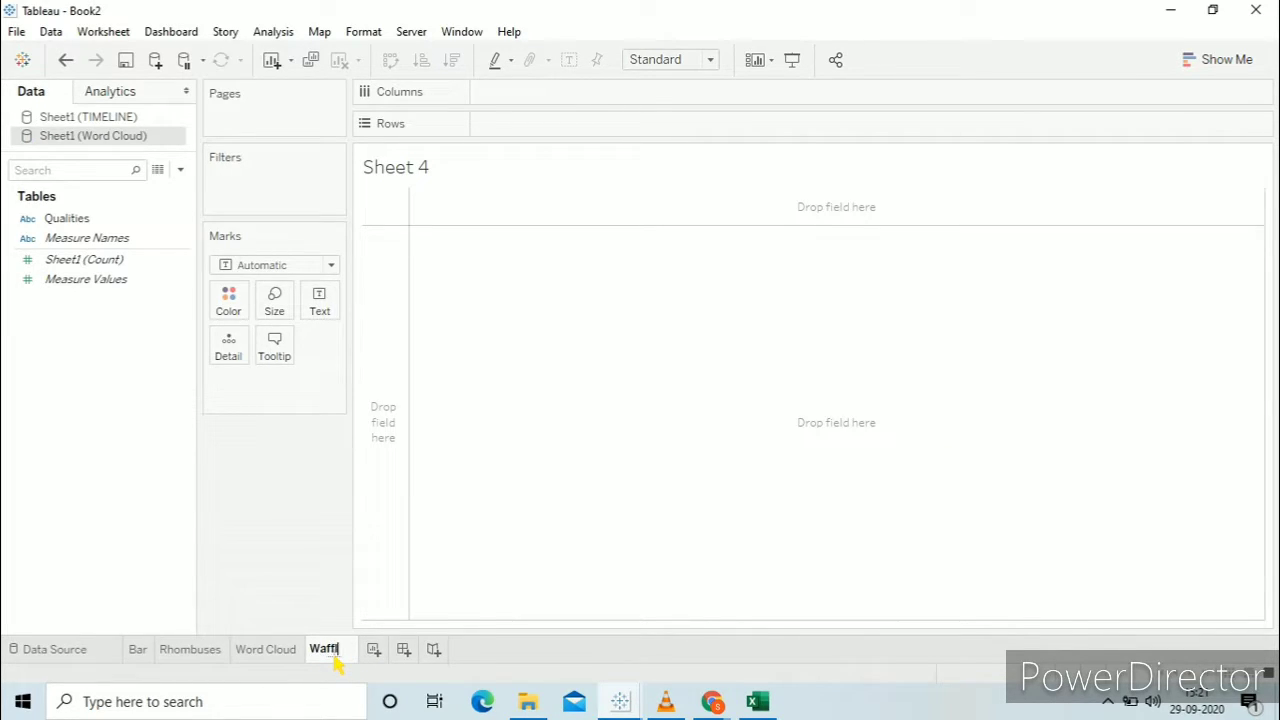
{"action": "type", "text": "Waffle Chart"}
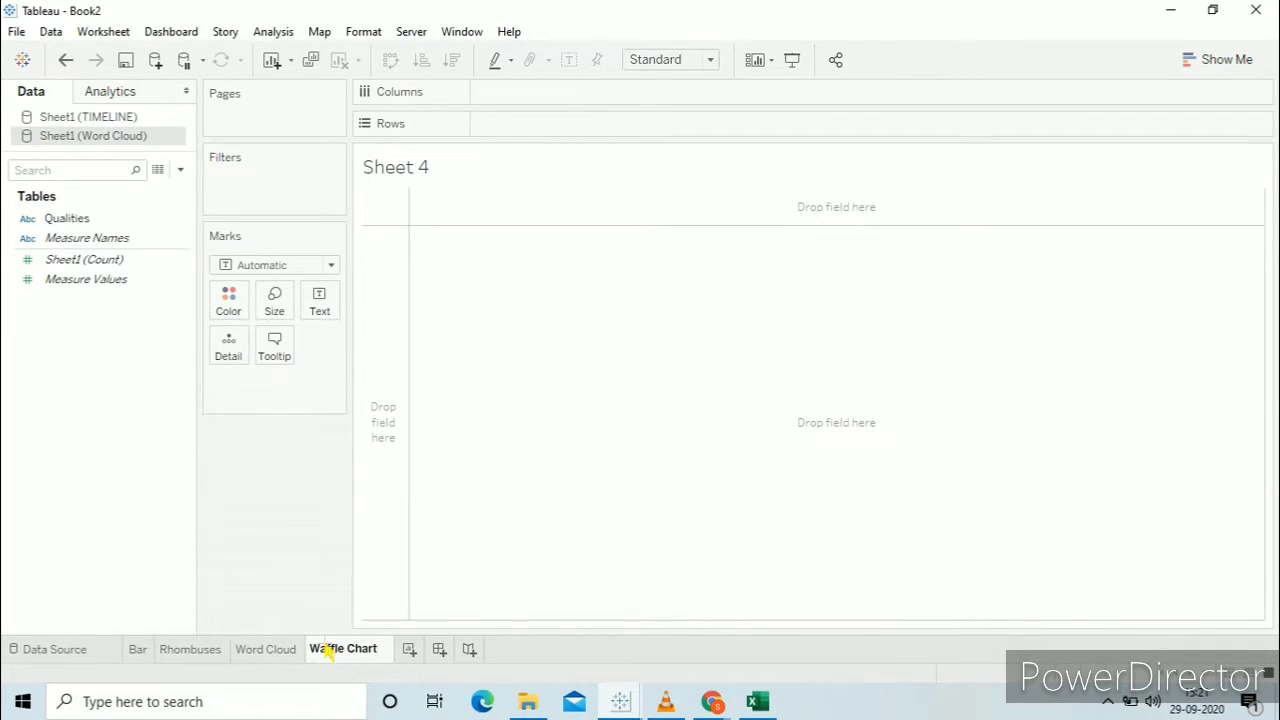
{"action": "left_click", "coordinate": [284, 585]}
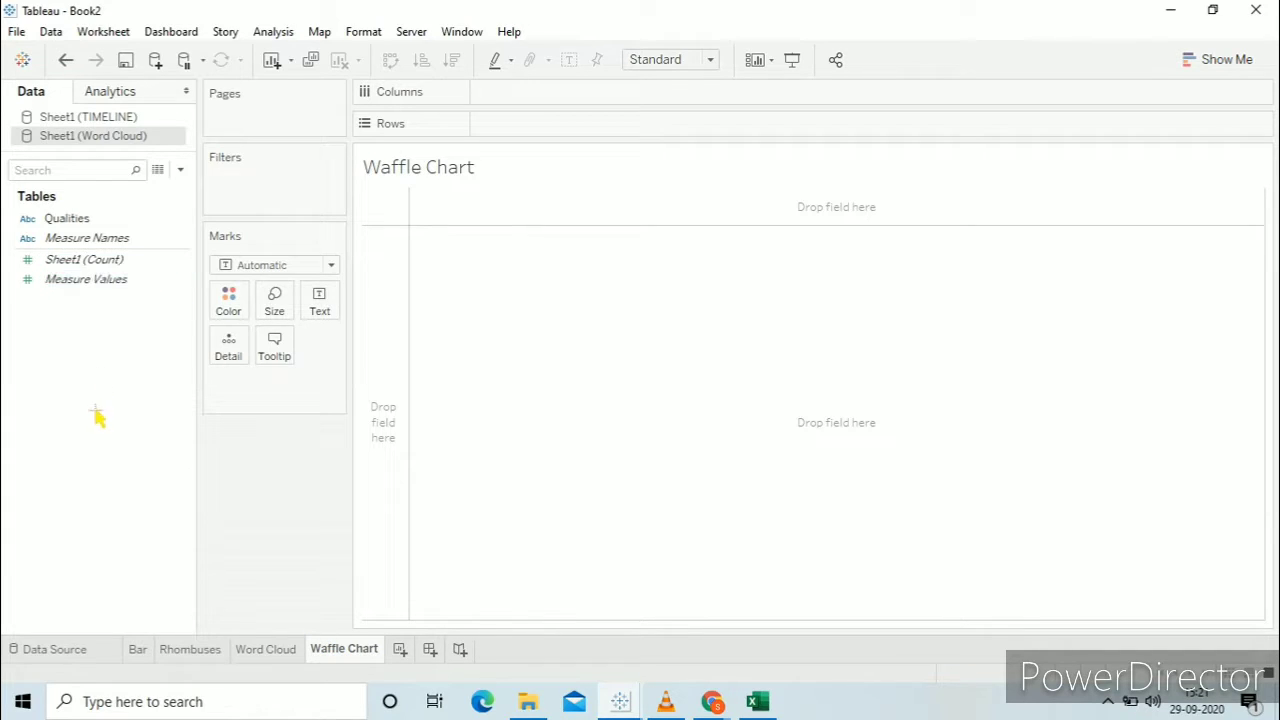
- Connect the workbook to the Waffle Excel file as a new data source
{"action": "left_click", "coordinate": [157, 68]}
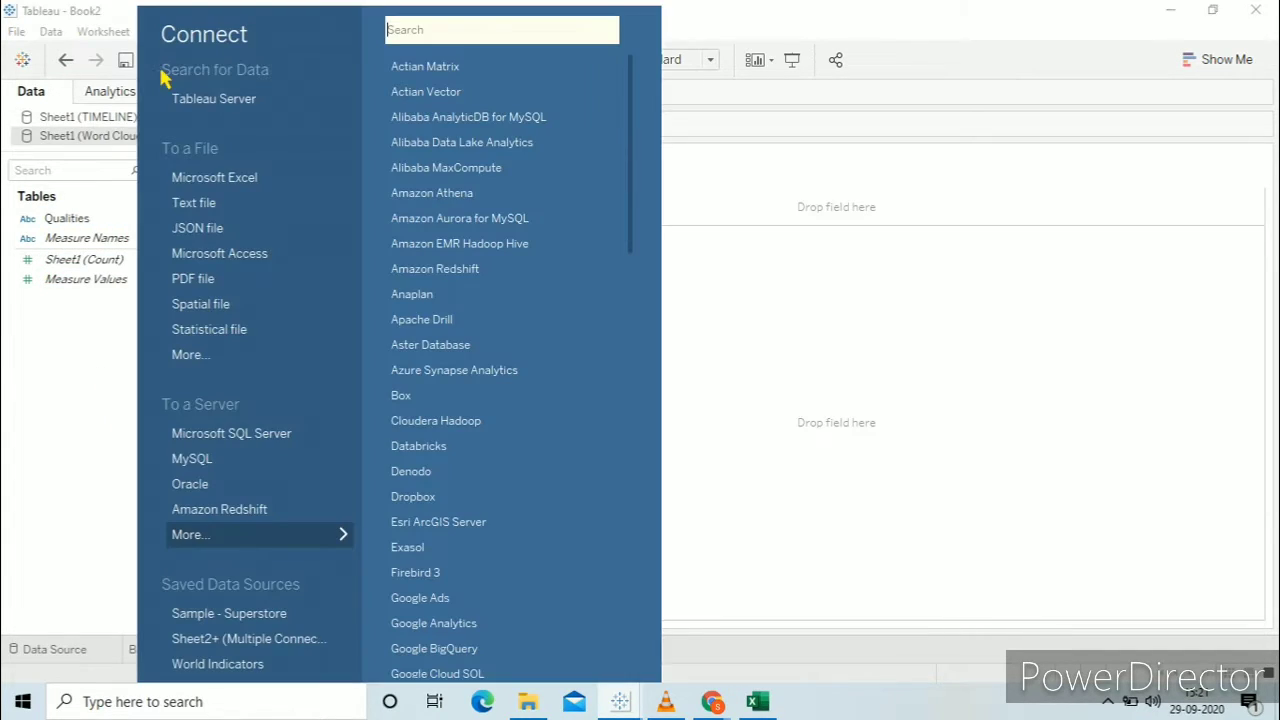
{"action": "left_click", "coordinate": [224, 185]}
{"action": "double_click", "coordinate": [230, 219]}
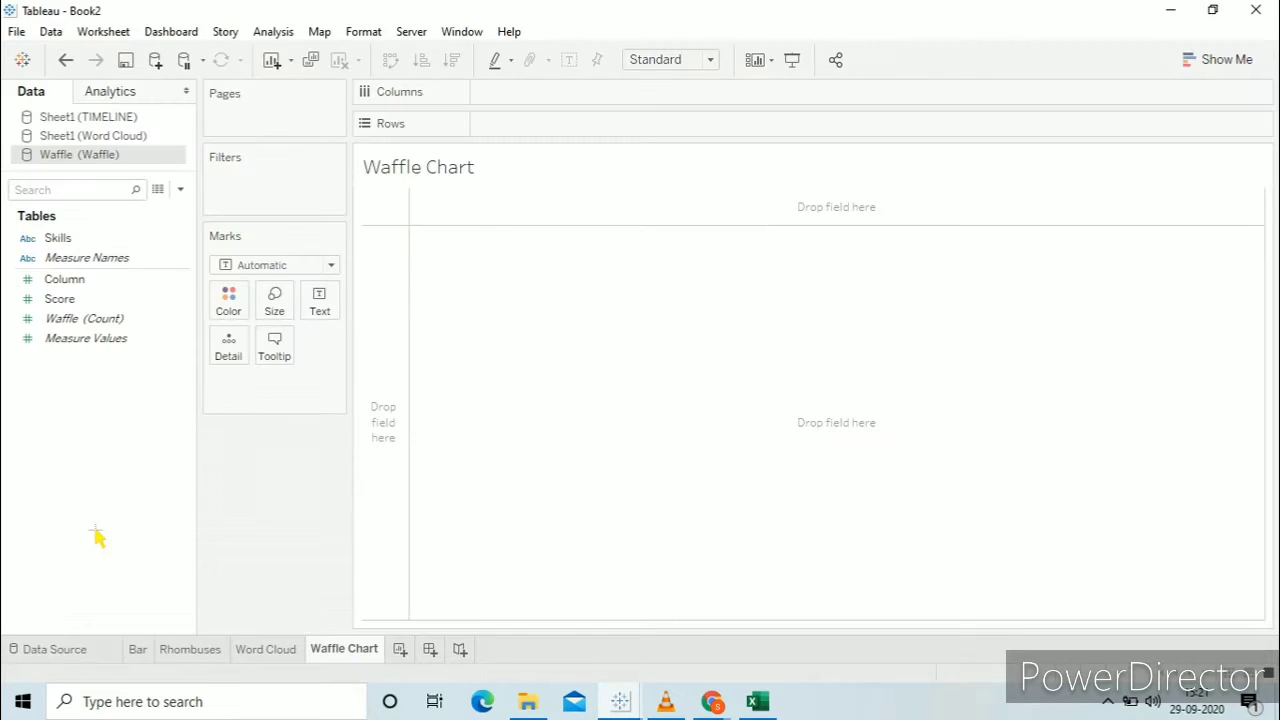
- Lay out the view with Column as a continuous dimension across the columns and Skills as the rows
{"action": "left_click", "coordinate": [77, 285]}
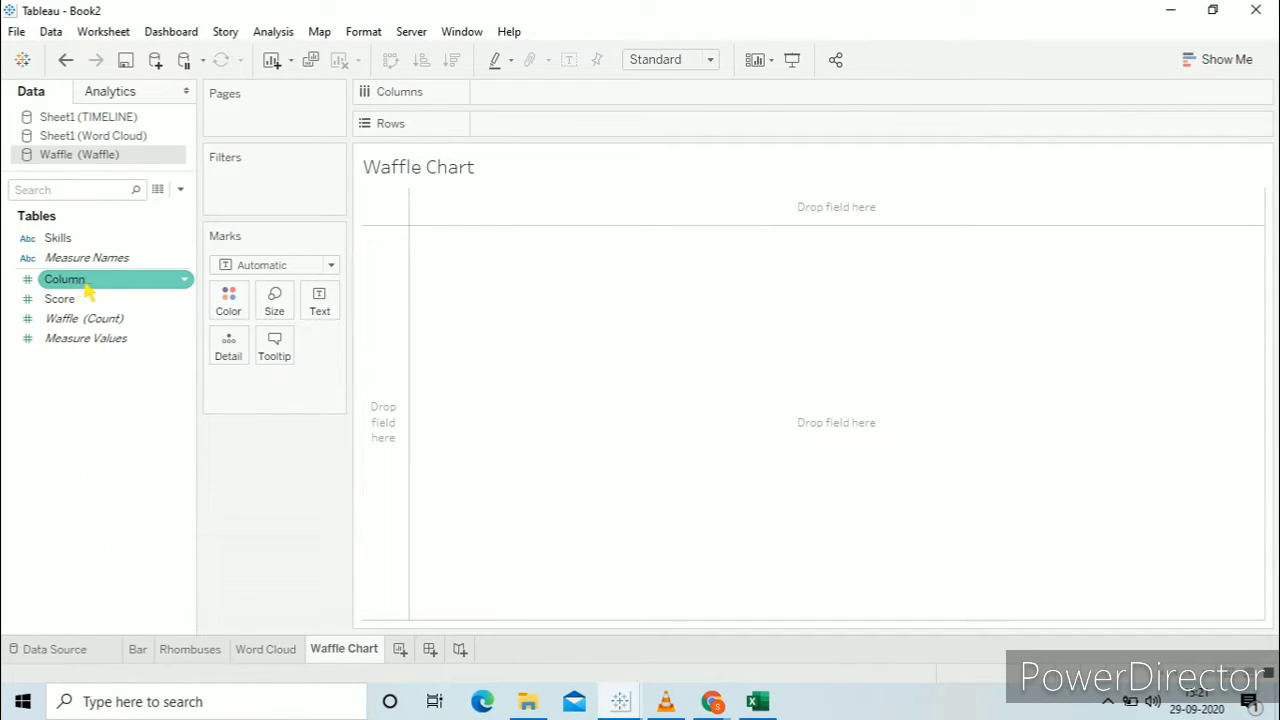
{"action": "left_click_drag", "start_coordinate": [101, 292], "coordinate": [585, 110]}
{"action": "left_click", "coordinate": [595, 92]}
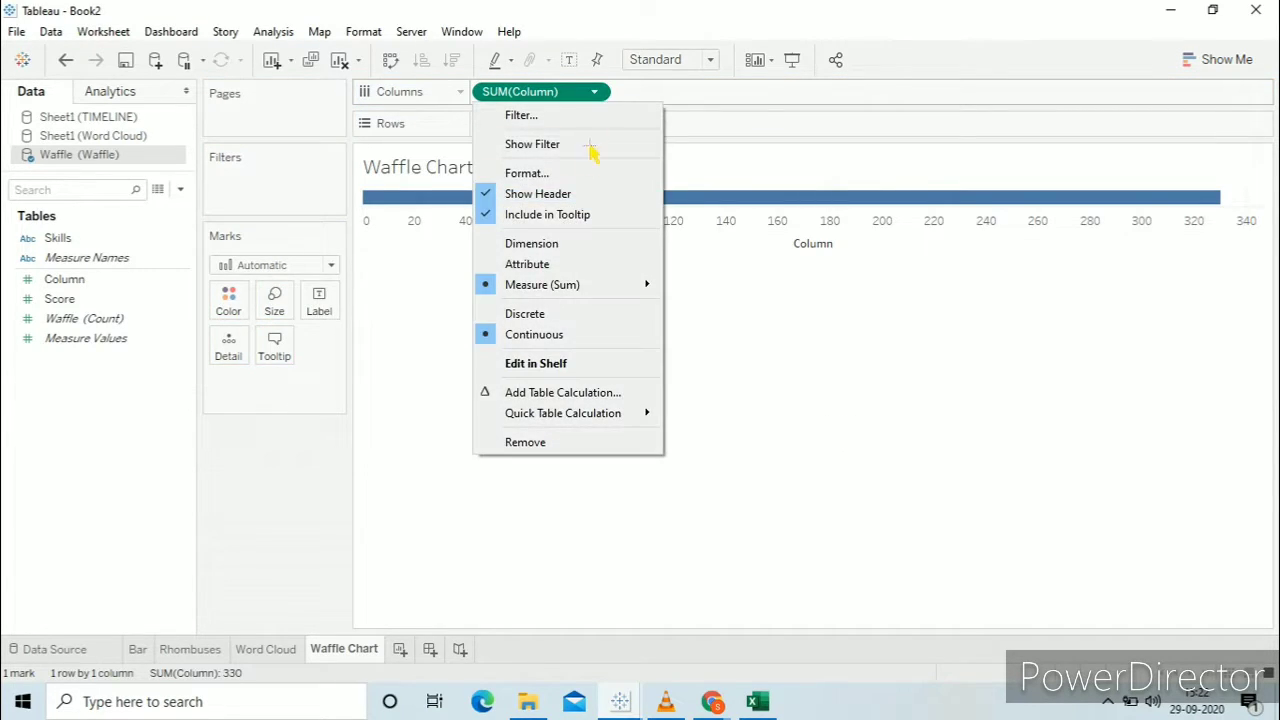
{"action": "left_click", "coordinate": [546, 316]}
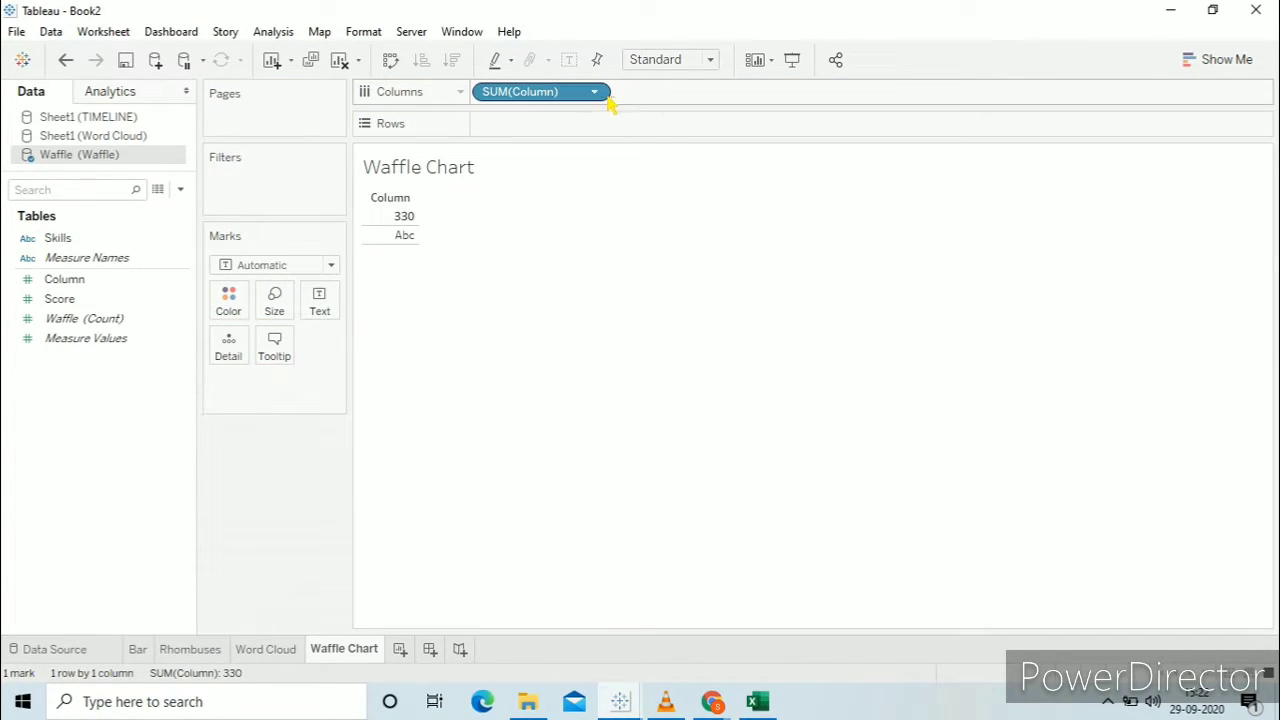
{"action": "left_click", "coordinate": [594, 92]}
{"action": "left_click", "coordinate": [543, 290]}
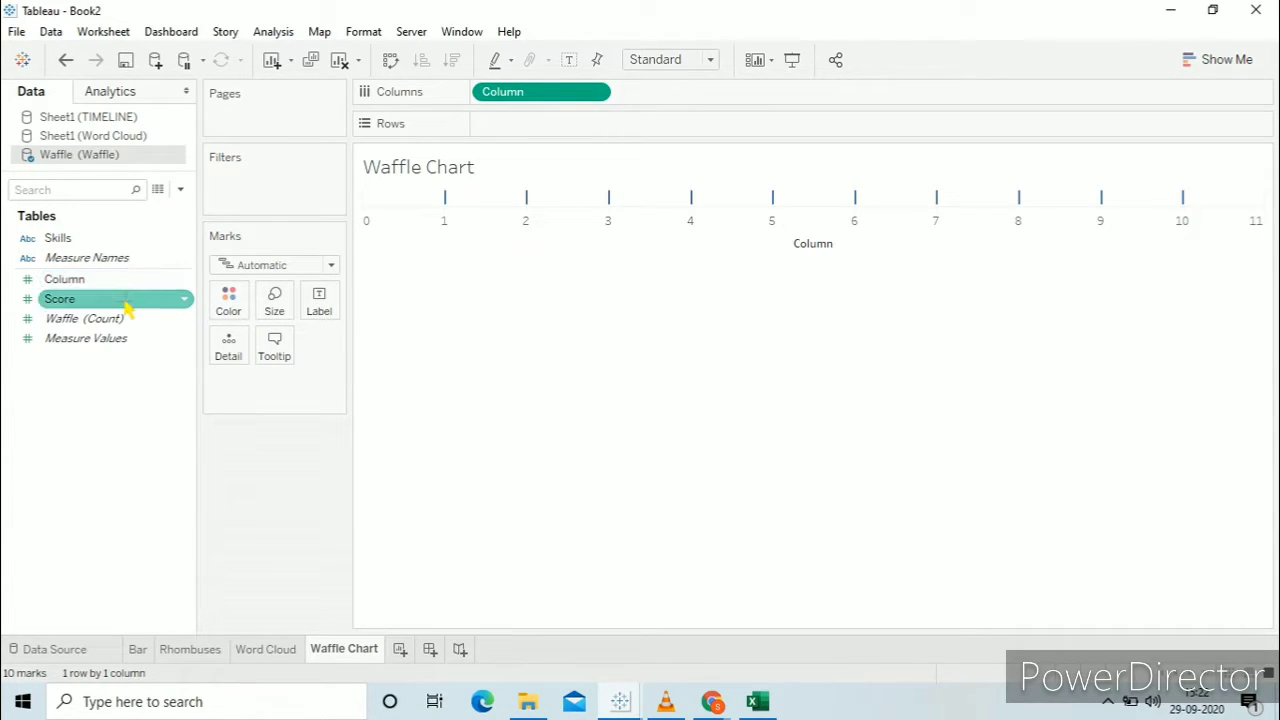
{"action": "left_click_drag", "start_coordinate": [126, 242], "coordinate": [574, 137]}
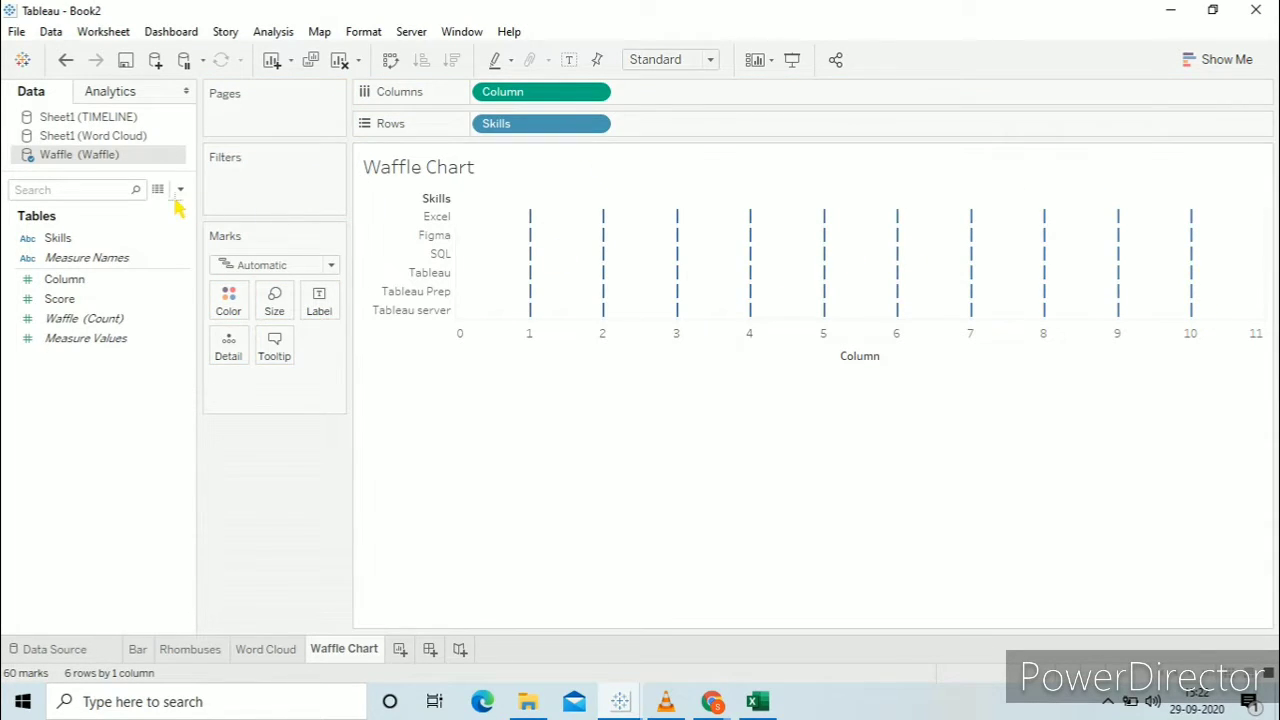
- Change the mark type to Shape and use the filled diamond for all marks
{"action": "left_click", "coordinate": [304, 268]}
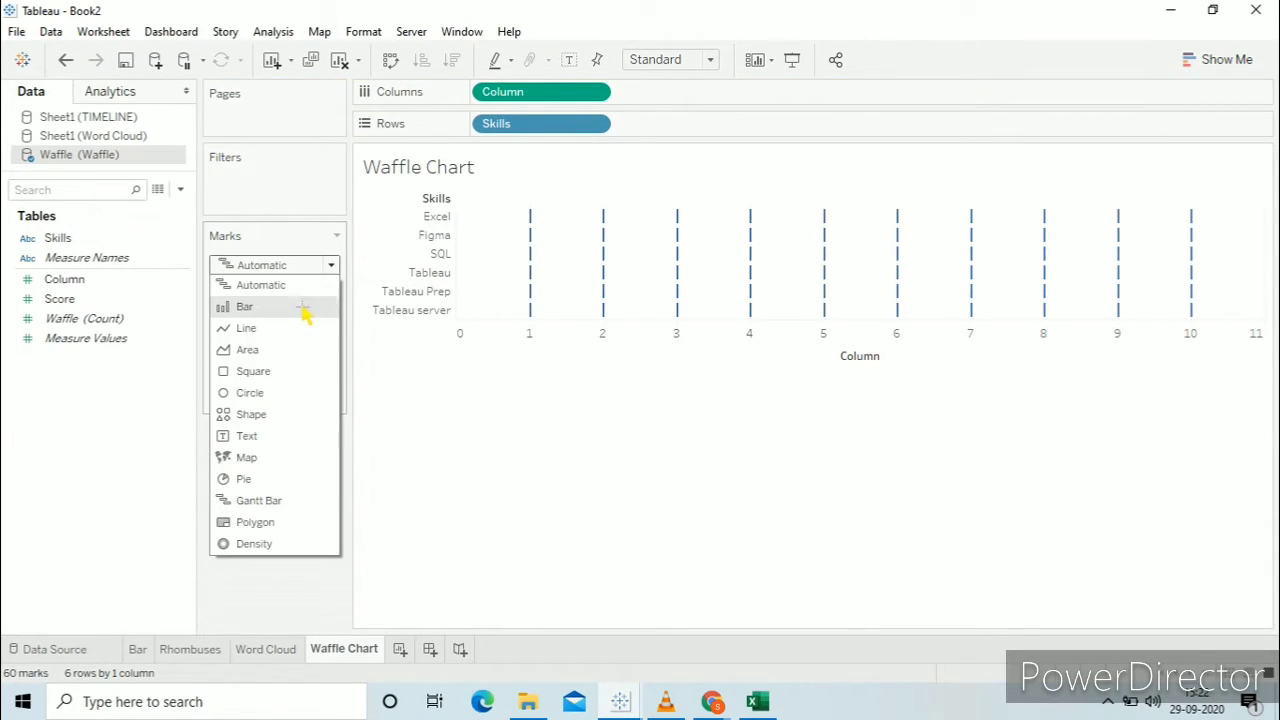
{"action": "left_click", "coordinate": [264, 415]}
{"action": "left_click", "coordinate": [325, 352]}
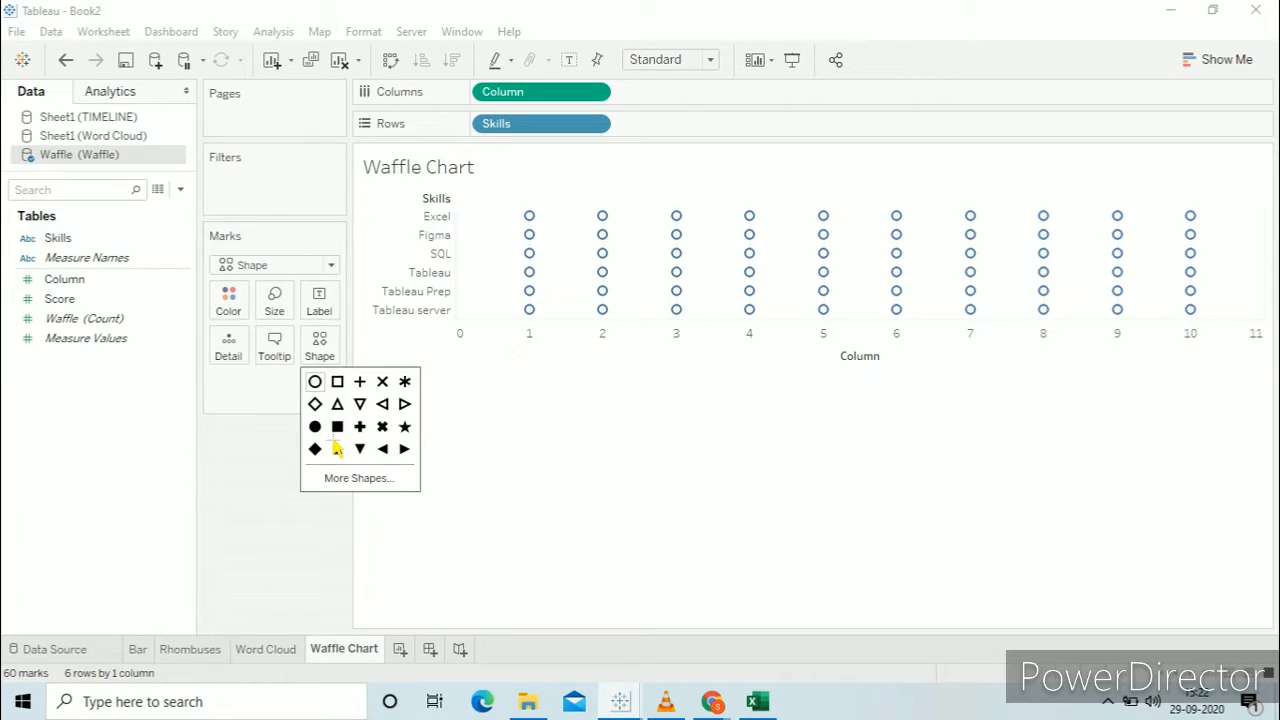
{"action": "left_click", "coordinate": [315, 449]}
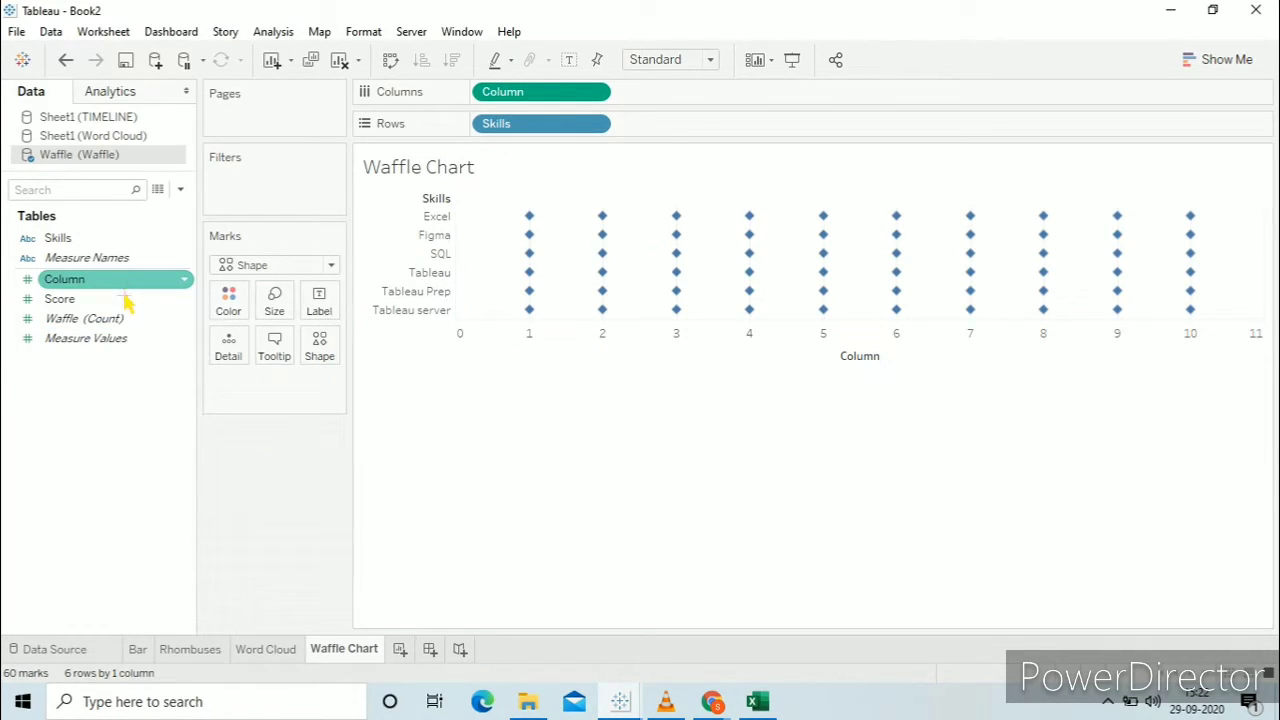
- Create a calculated field named Color in the Waffle data source and begin its formula with SUM([Column])
{"action": "left_click", "coordinate": [180, 189]}
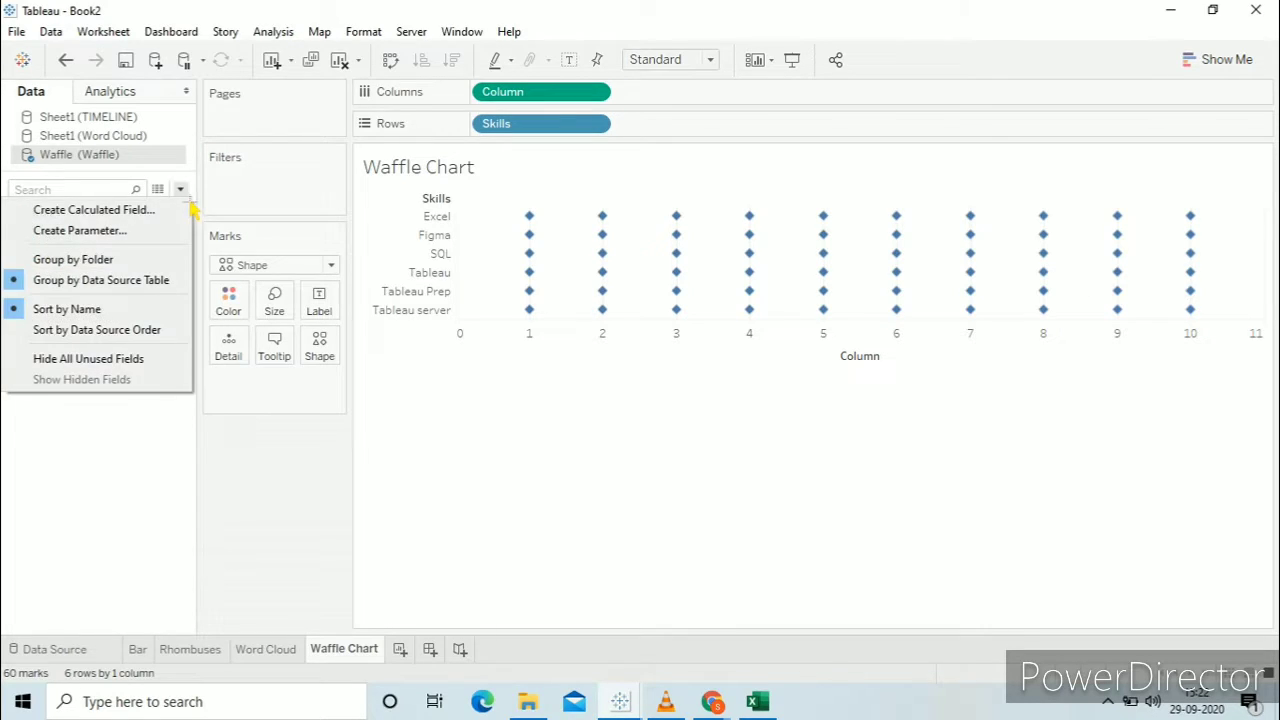
{"action": "left_click", "coordinate": [160, 210]}
{"action": "key", "text": "BackSpace"}
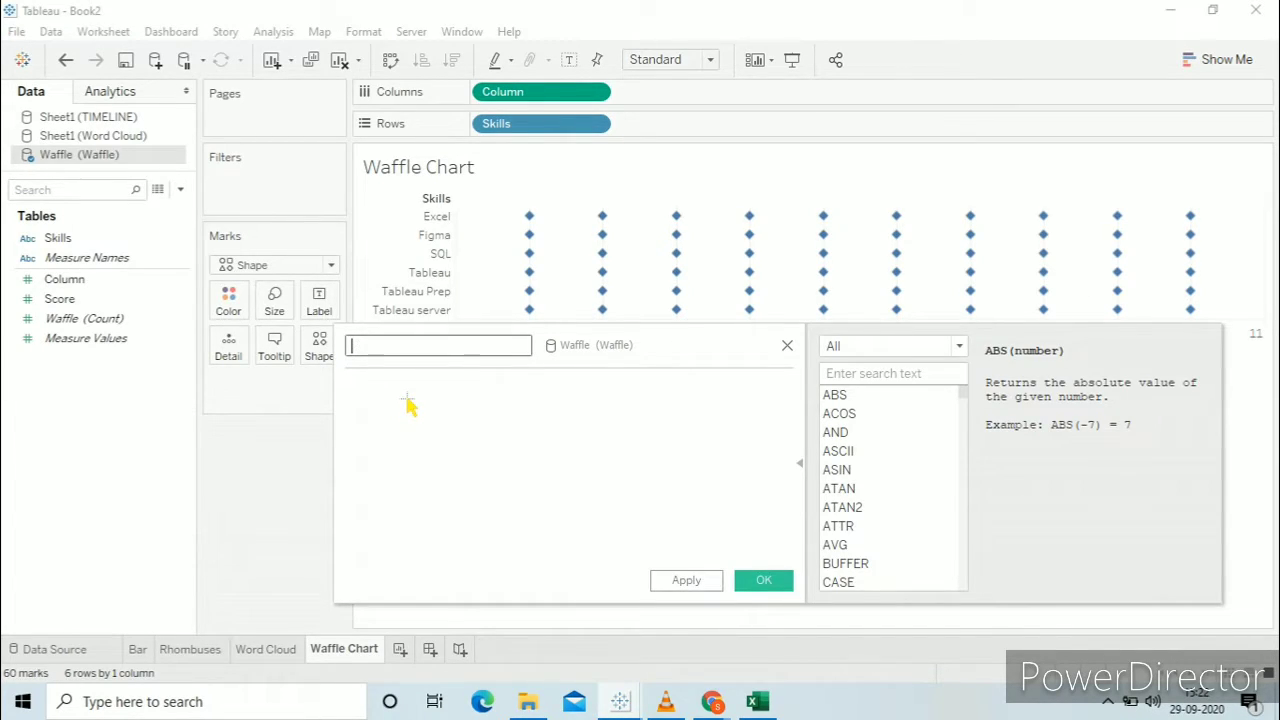
{"action": "left_click", "coordinate": [410, 403]}
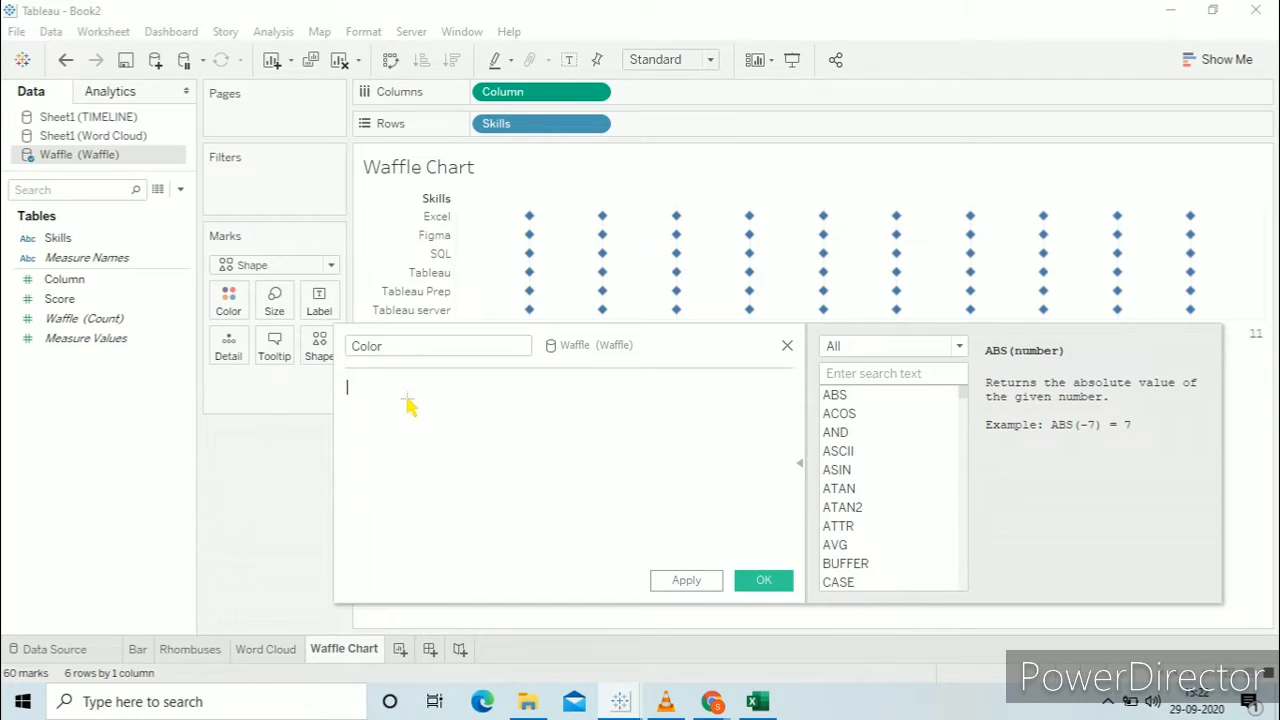
{"action": "type", "text": "sum"}
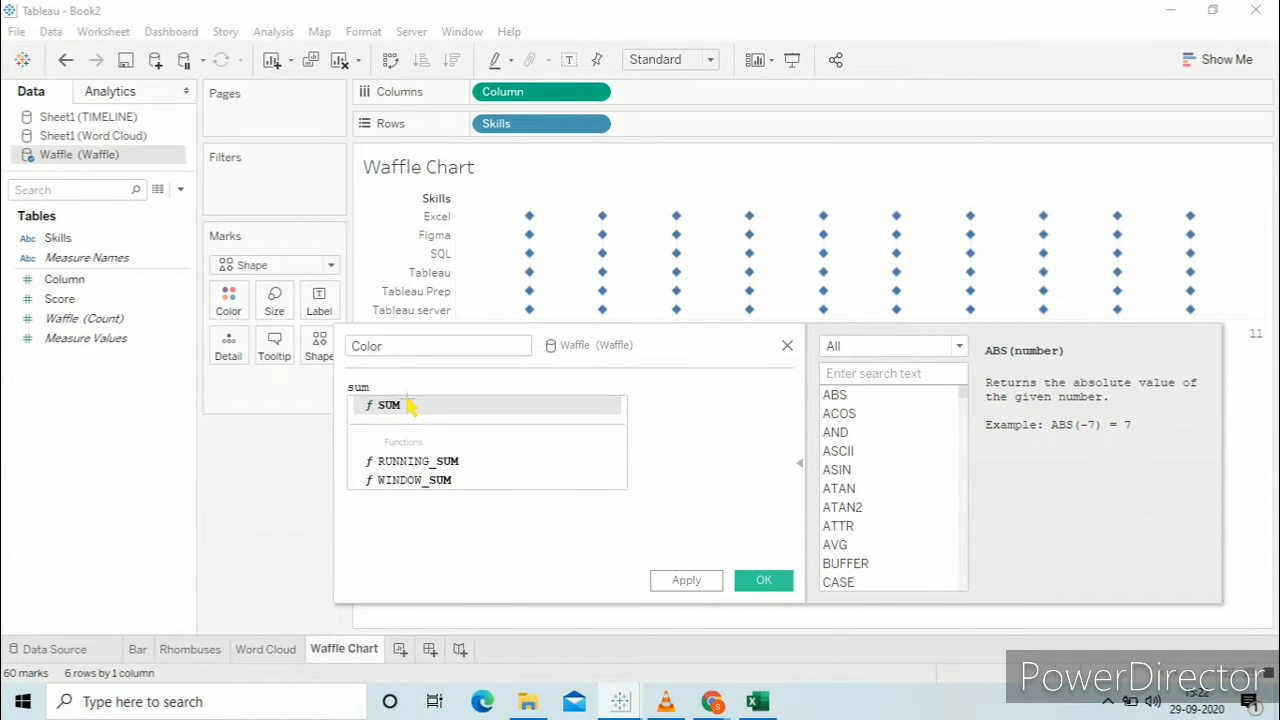
{"action": "left_click", "coordinate": [410, 404]}
{"action": "type", "text": "col"}
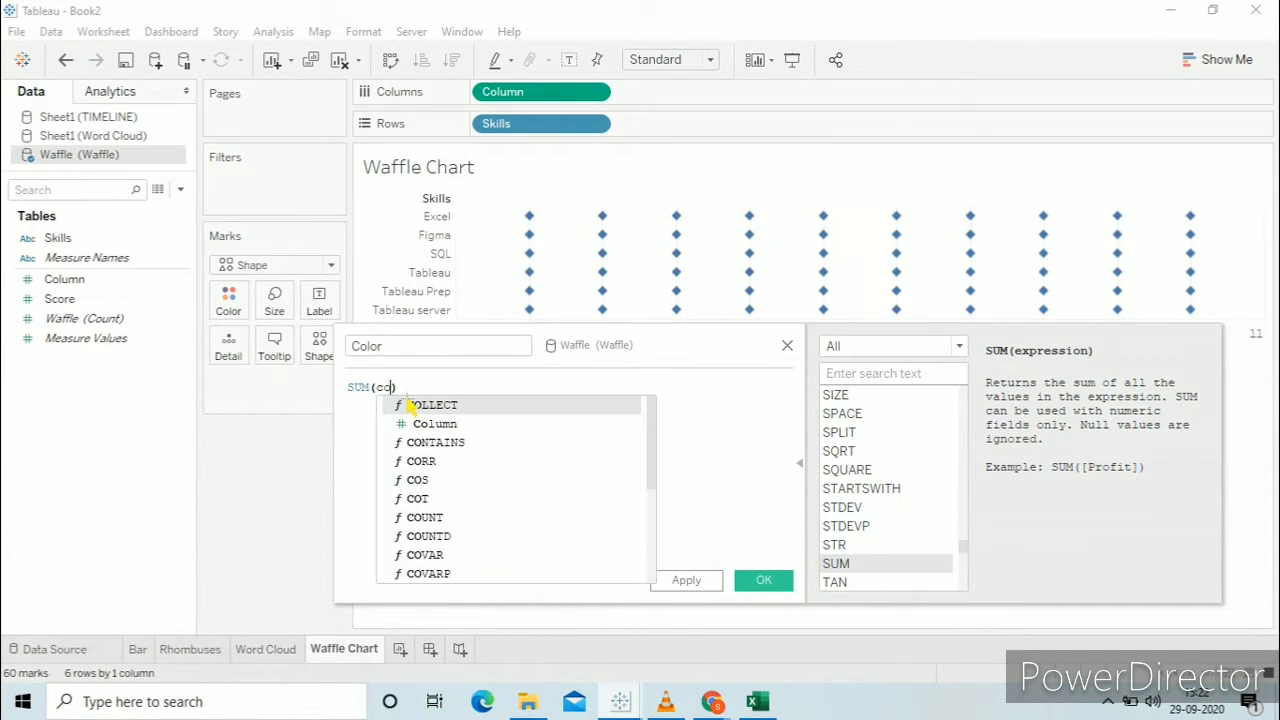
{"action": "key", "text": "Down"}
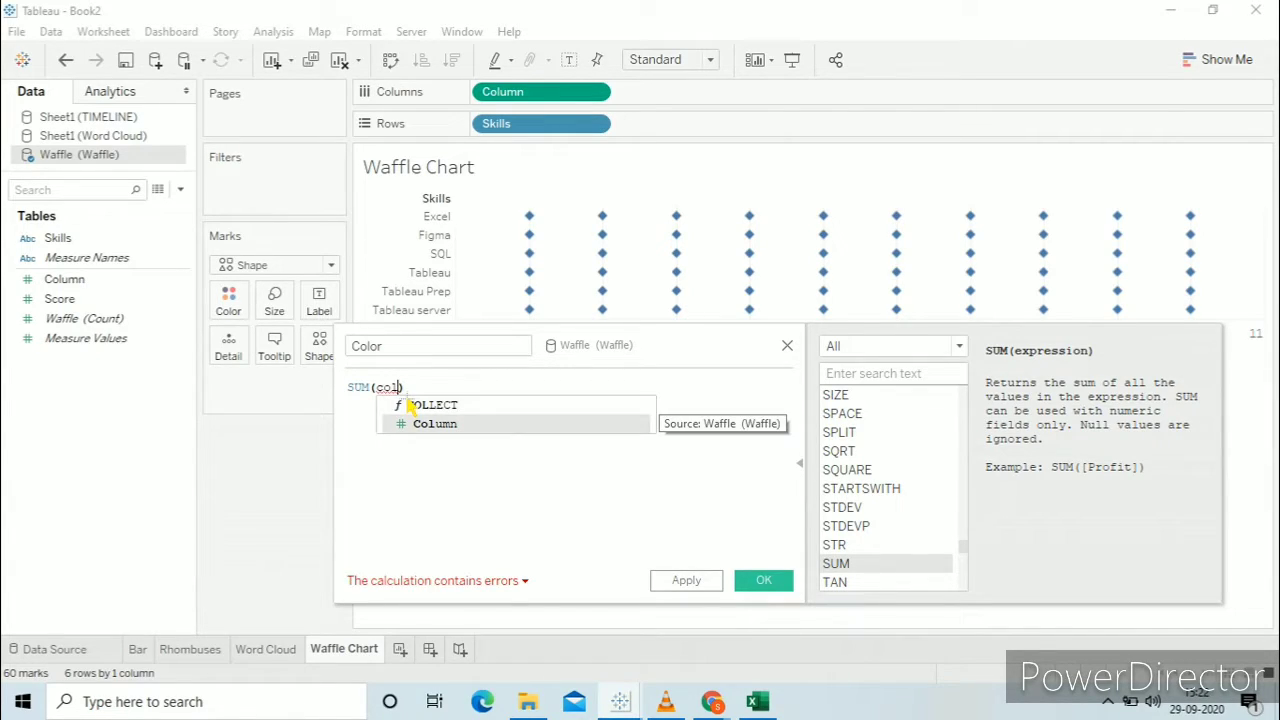
{"action": "key", "text": "Return"}
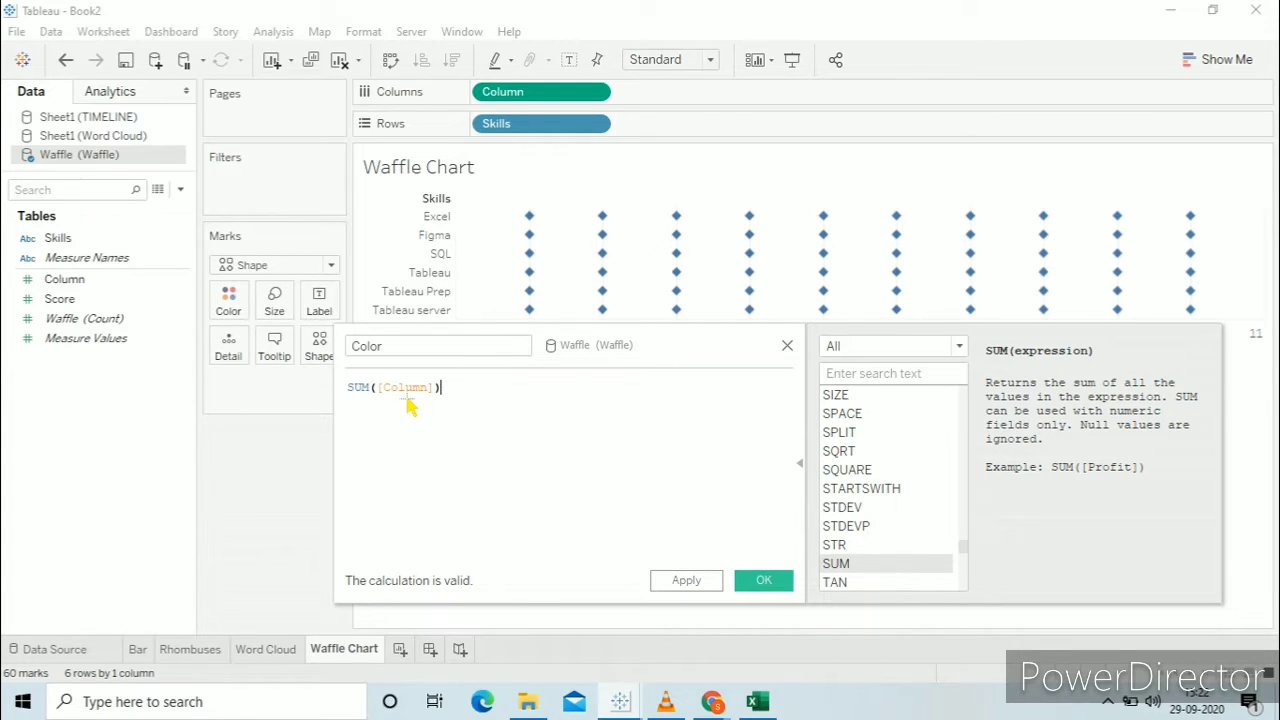
- Complete the Color formula as SUM([Column])<=SUM([Score]), save it, and color the diamond marks by this field
{"action": "type", "text": "<="}
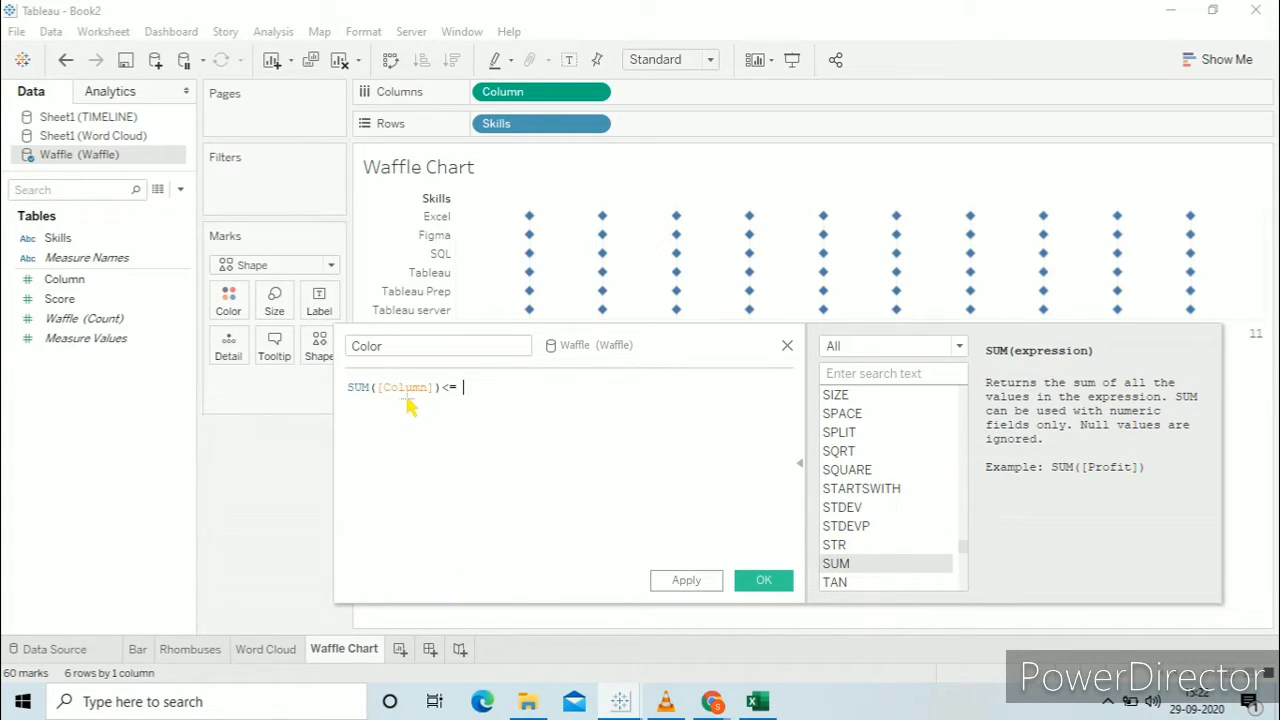
{"action": "type", "text": "su"}
{"action": "key", "text": "Return"}
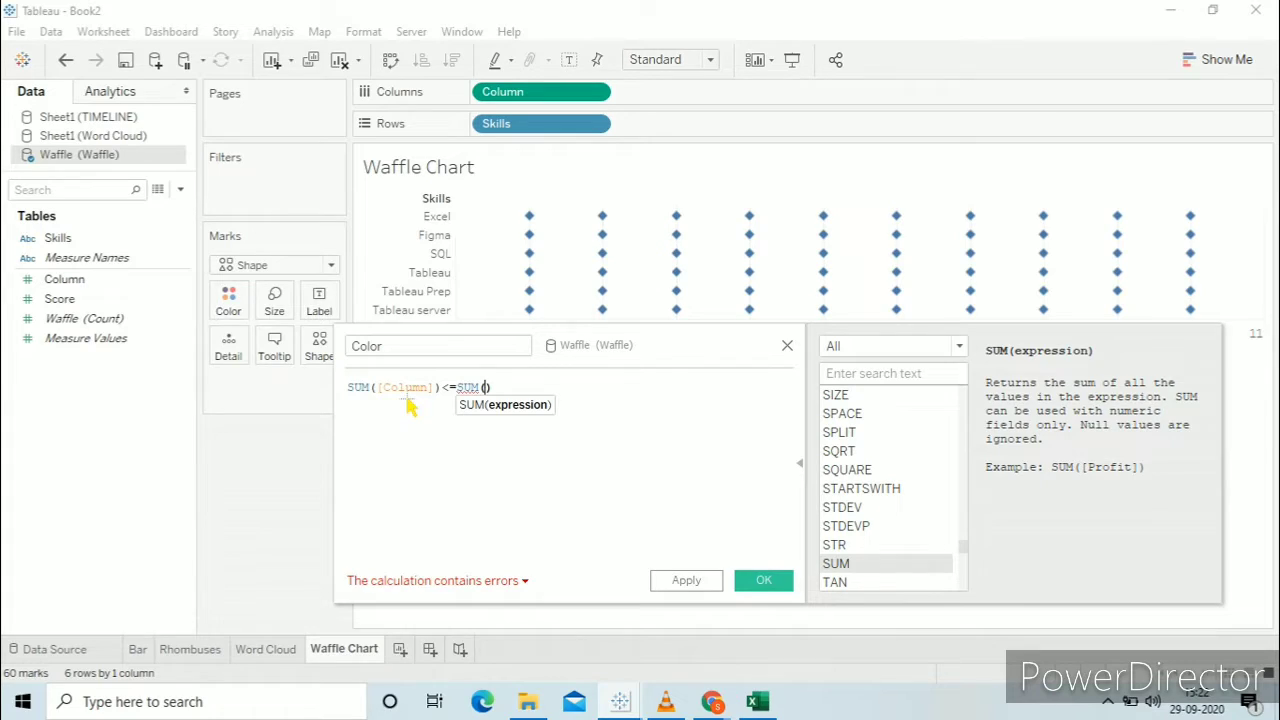
{"action": "type", "text": "sc"}
{"action": "key", "text": "Return"}
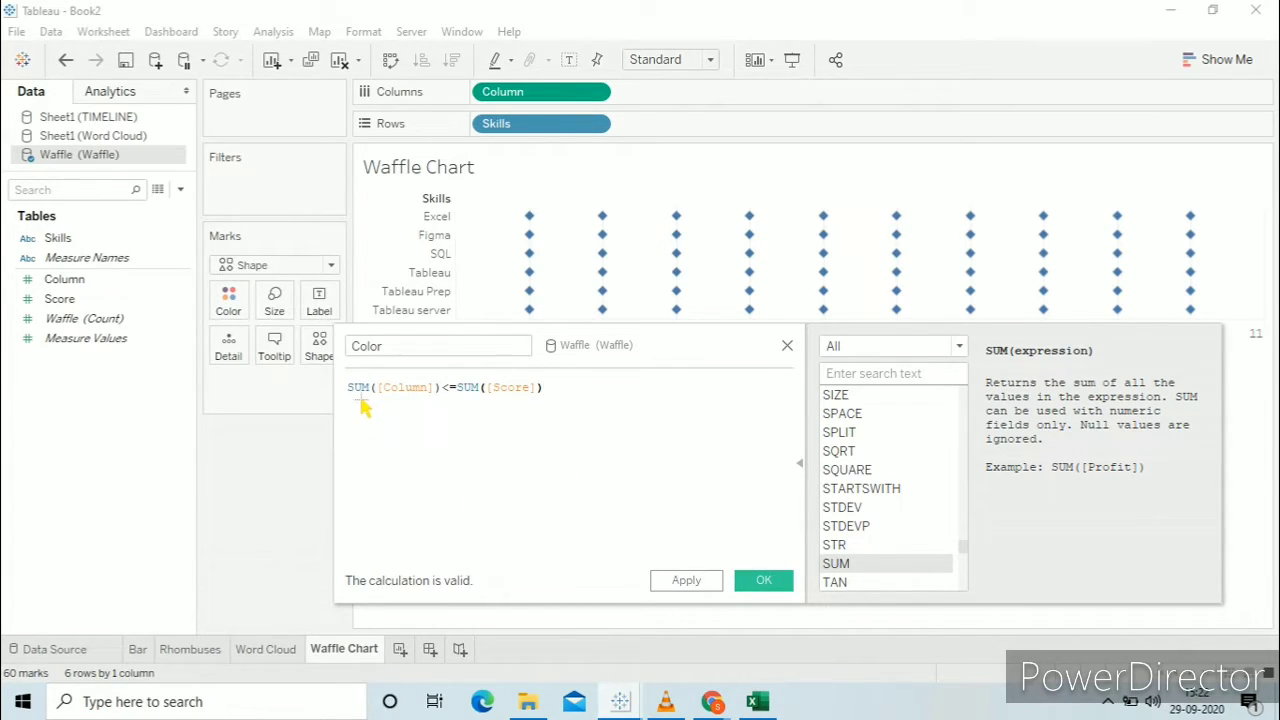
{"action": "left_click_drag", "start_coordinate": [349, 388], "coordinate": [572, 393]}
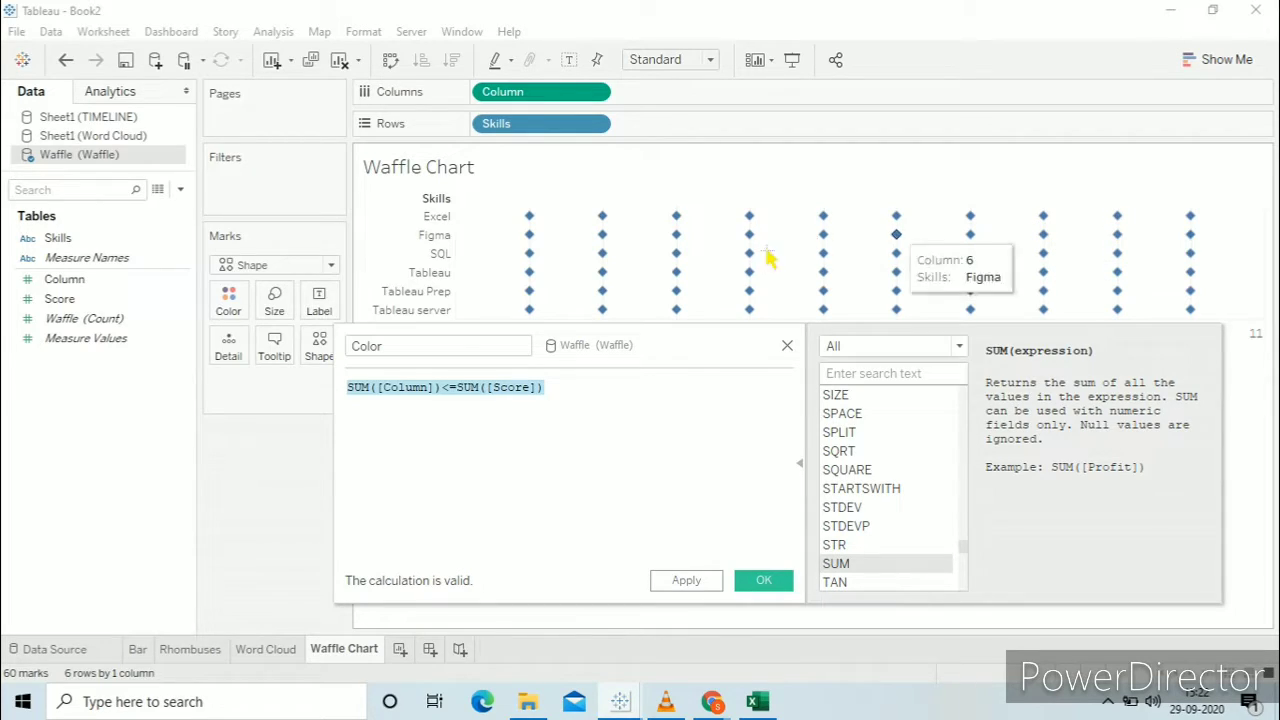
{"action": "left_click", "coordinate": [686, 580]}
{"action": "left_click", "coordinate": [764, 582]}
{"action": "left_click_drag", "start_coordinate": [58, 280], "coordinate": [231, 308]}
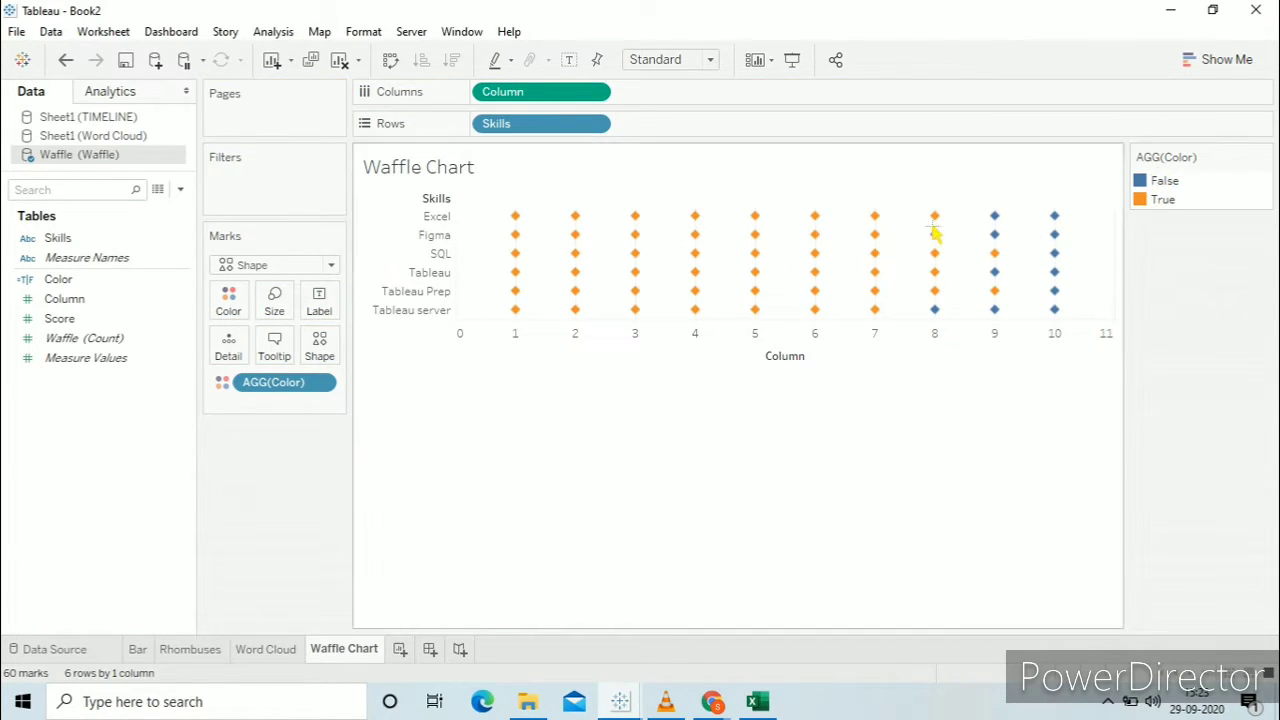
- Fit the waffle chart to Entire View and enlarge the diamonds to about the middle of the size range
{"action": "left_click", "coordinate": [711, 60]}
{"action": "left_click", "coordinate": [676, 126]}
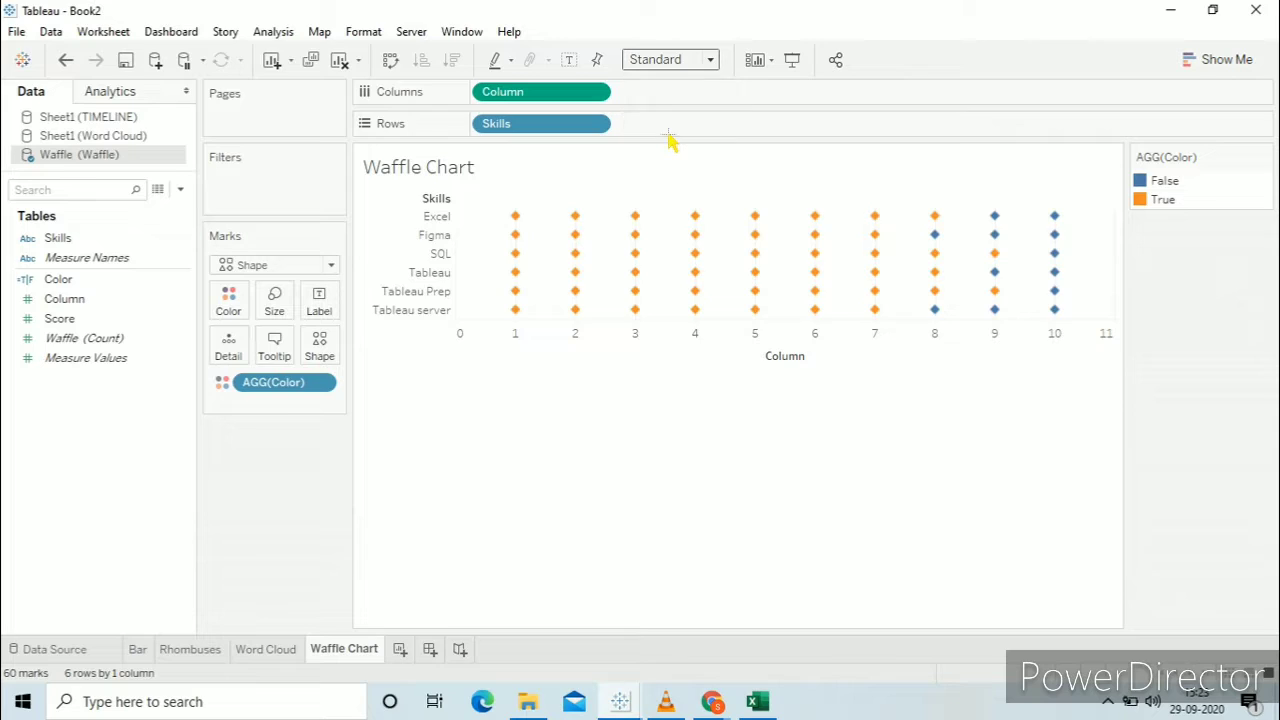
{"action": "left_click", "coordinate": [274, 300]}
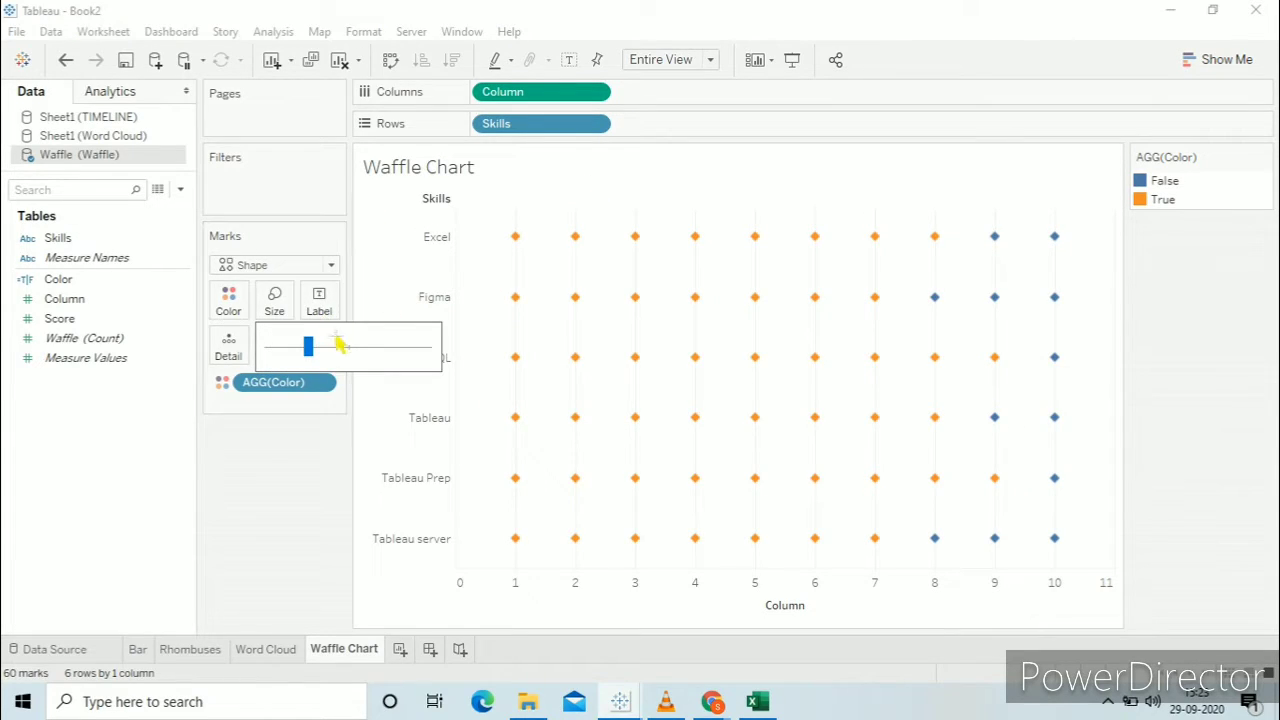
{"action": "left_click", "coordinate": [352, 350]}
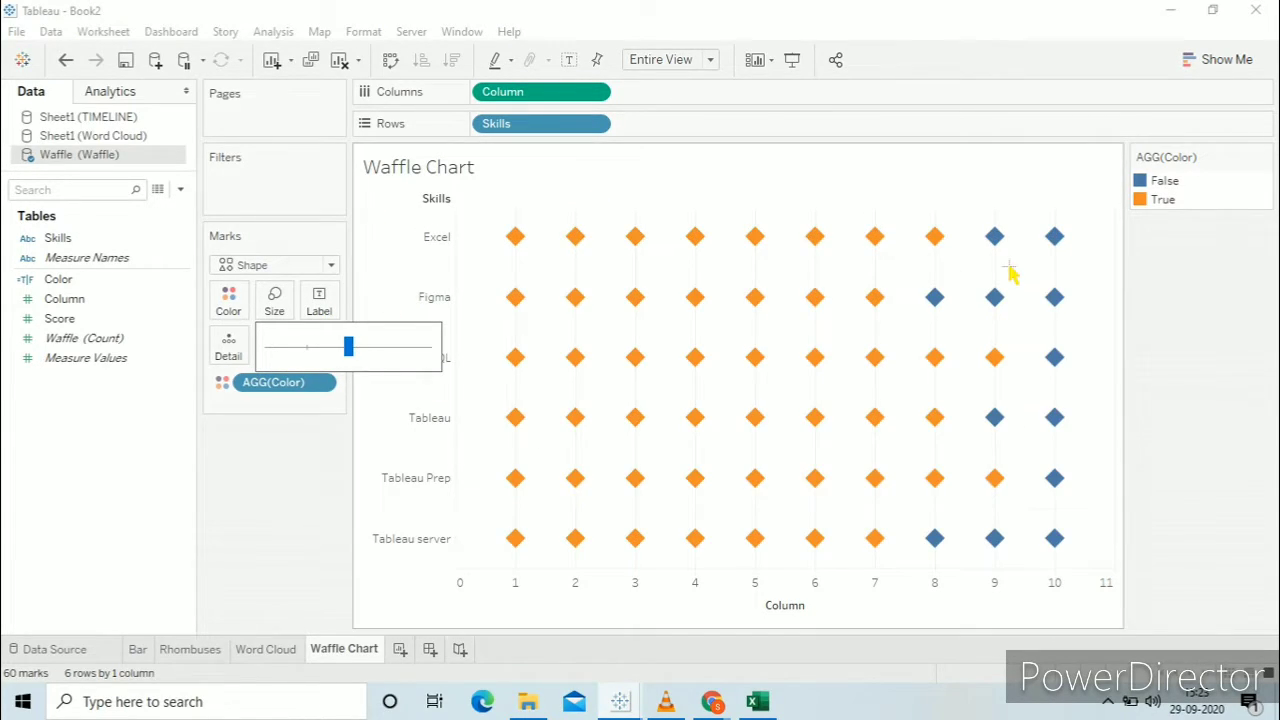
- Recolor the Color legend items, giving False the gray of the Automatic palette and True the custom color #50539d
{"action": "double_click", "coordinate": [1152, 186]}
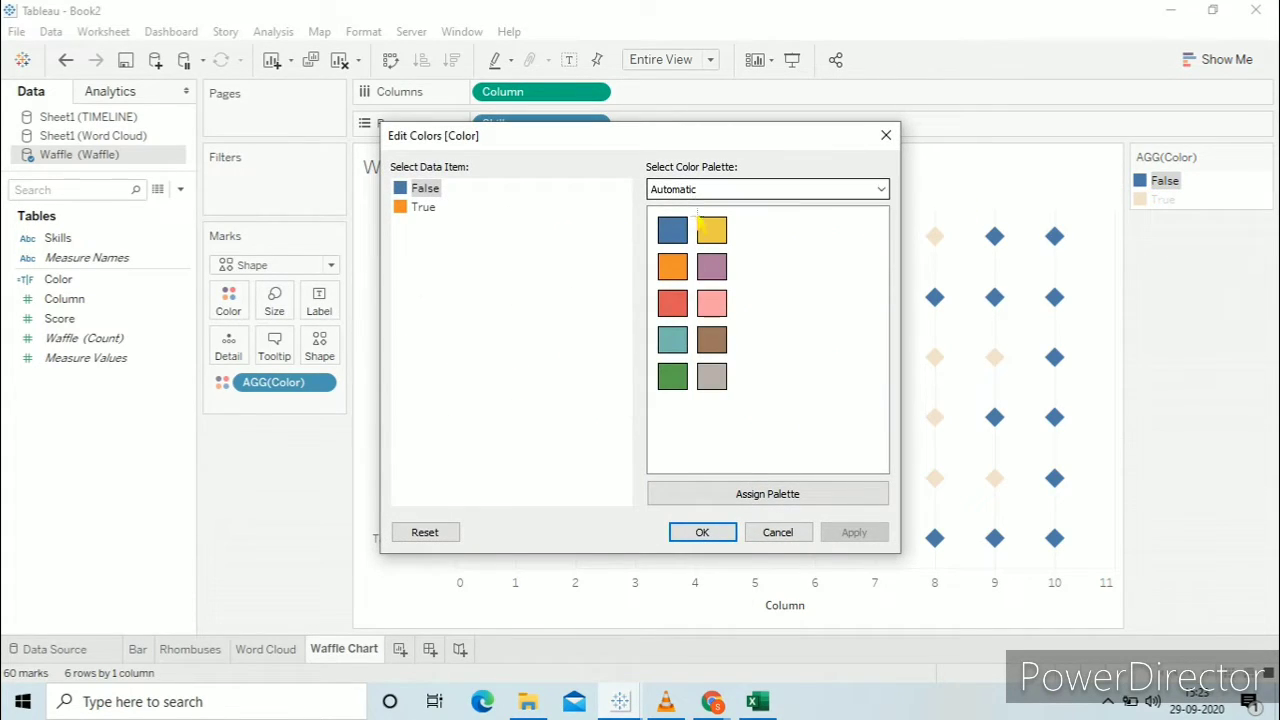
{"action": "left_click", "coordinate": [712, 378]}
{"action": "double_click", "coordinate": [412, 210]}
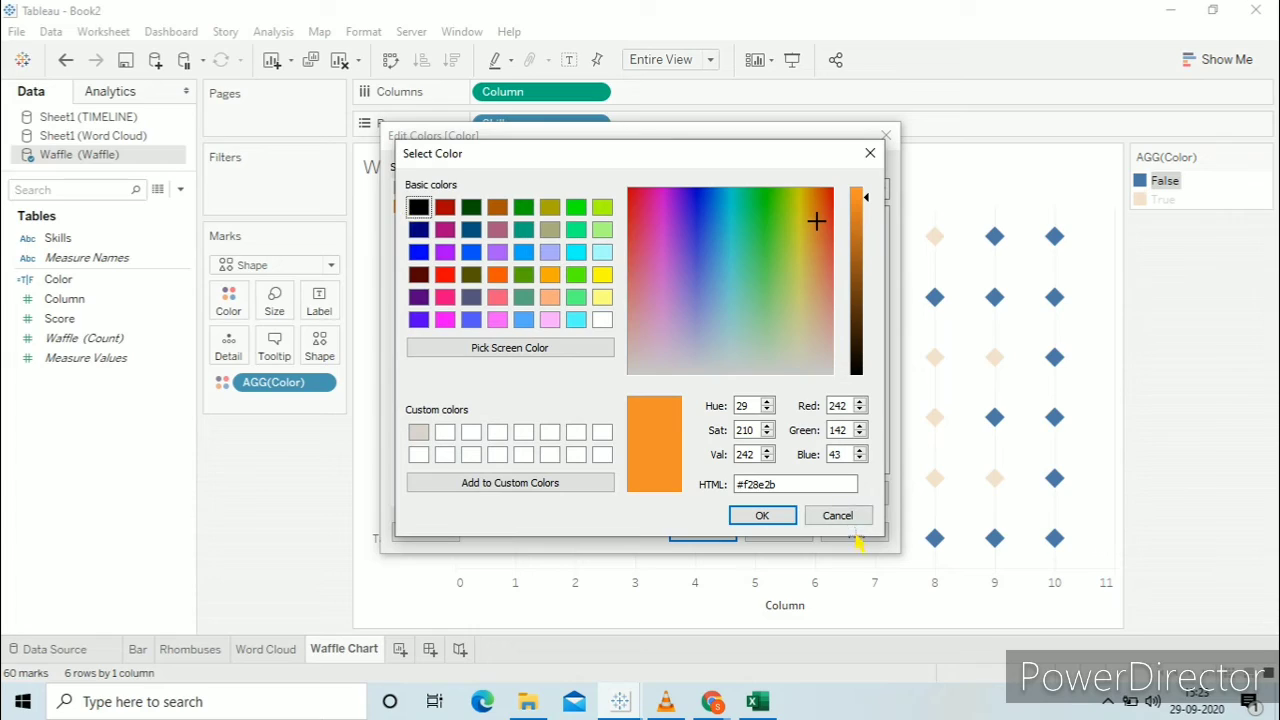
{"action": "left_click", "coordinate": [829, 490]}
{"action": "key", "text": "BackSpace"}
{"action": "key", "text": "BackSpace"}
{"action": "key", "text": "BackSpace"}
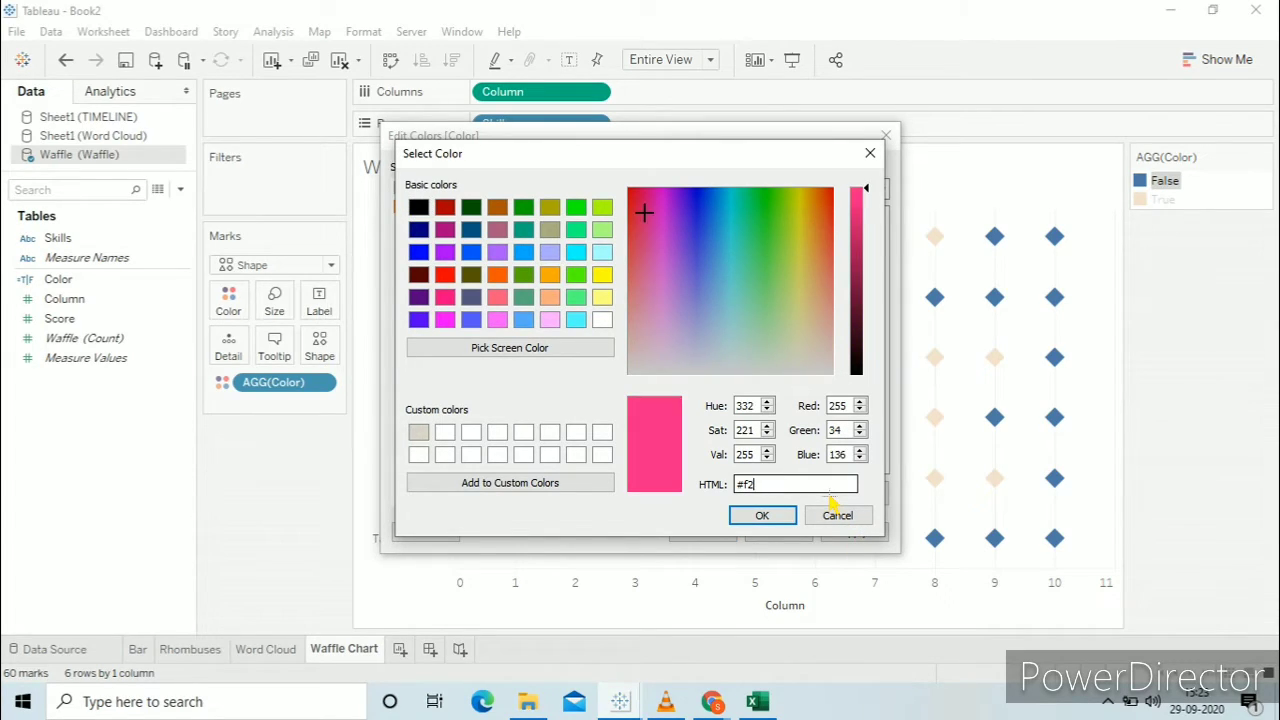
{"action": "type", "text": "50539"}
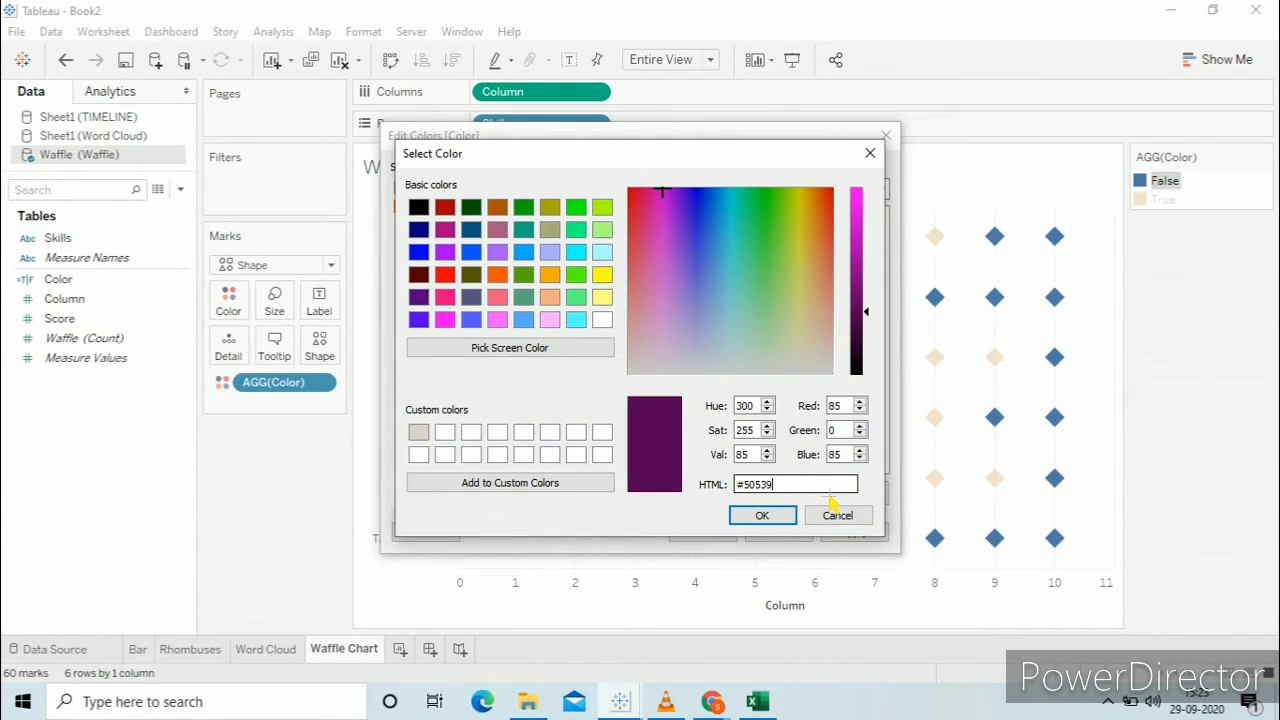
{"action": "type", "text": "d"}
{"action": "left_click", "coordinate": [790, 516]}
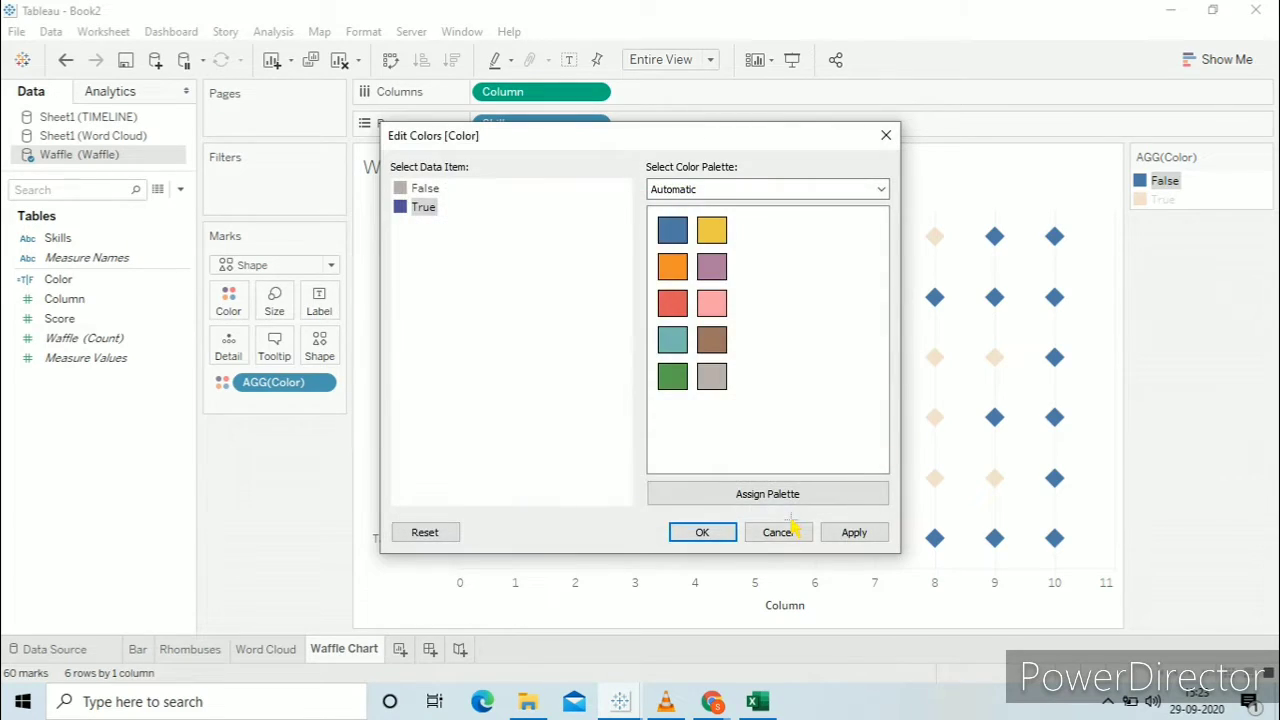
{"action": "left_click", "coordinate": [850, 532]}
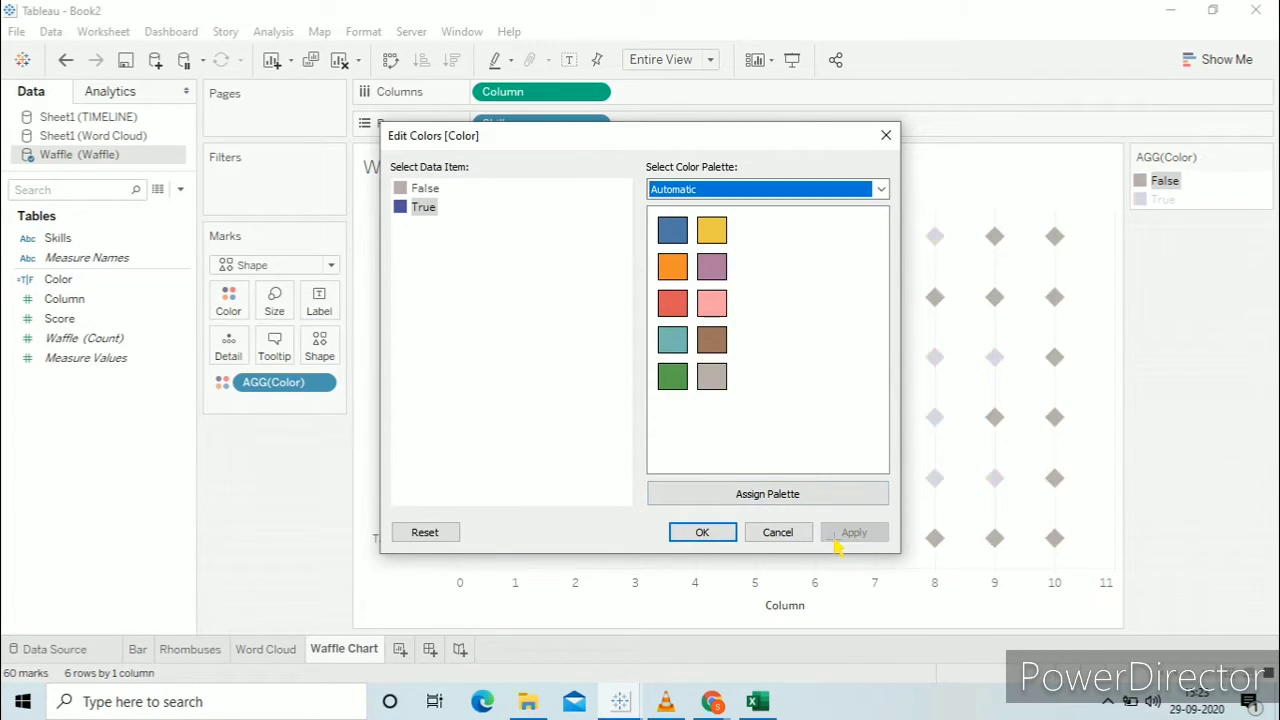
{"action": "left_click", "coordinate": [703, 532]}
{"action": "left_click", "coordinate": [1105, 405]}
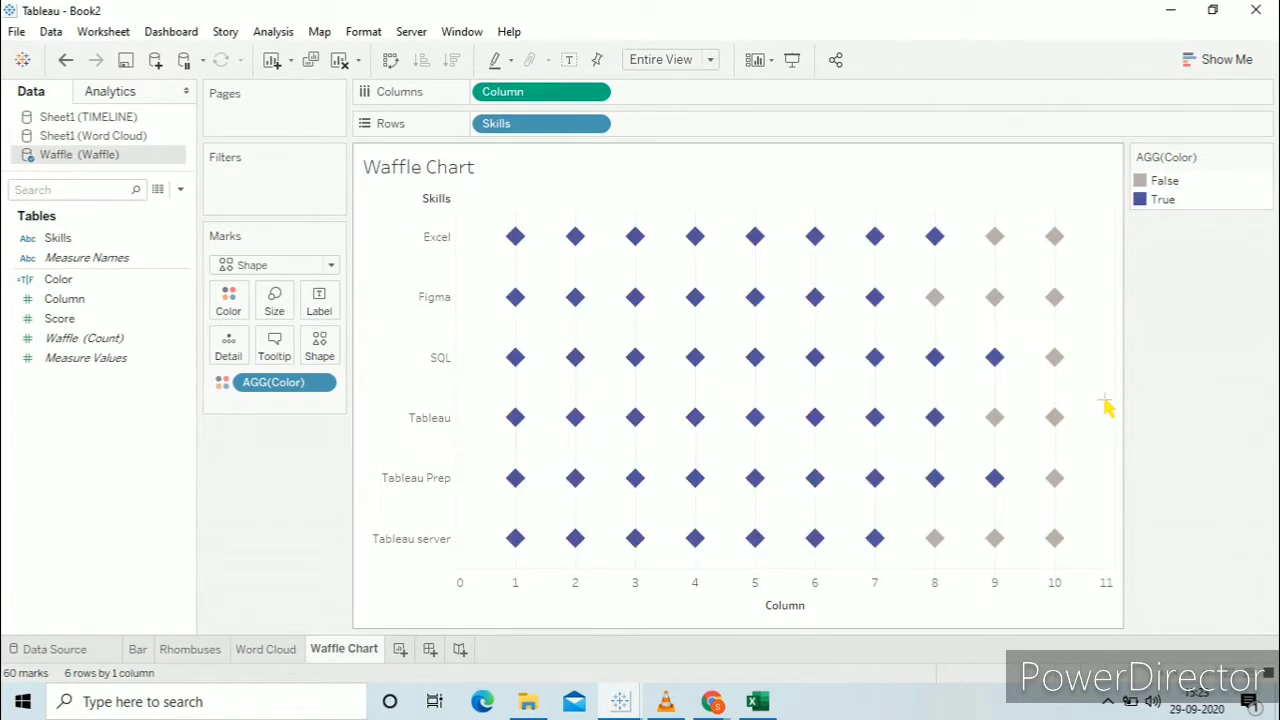
- Hide the header of the Column axis below the waffle chart
{"action": "right_click", "coordinate": [720, 612]}
{"action": "left_click", "coordinate": [773, 566]}
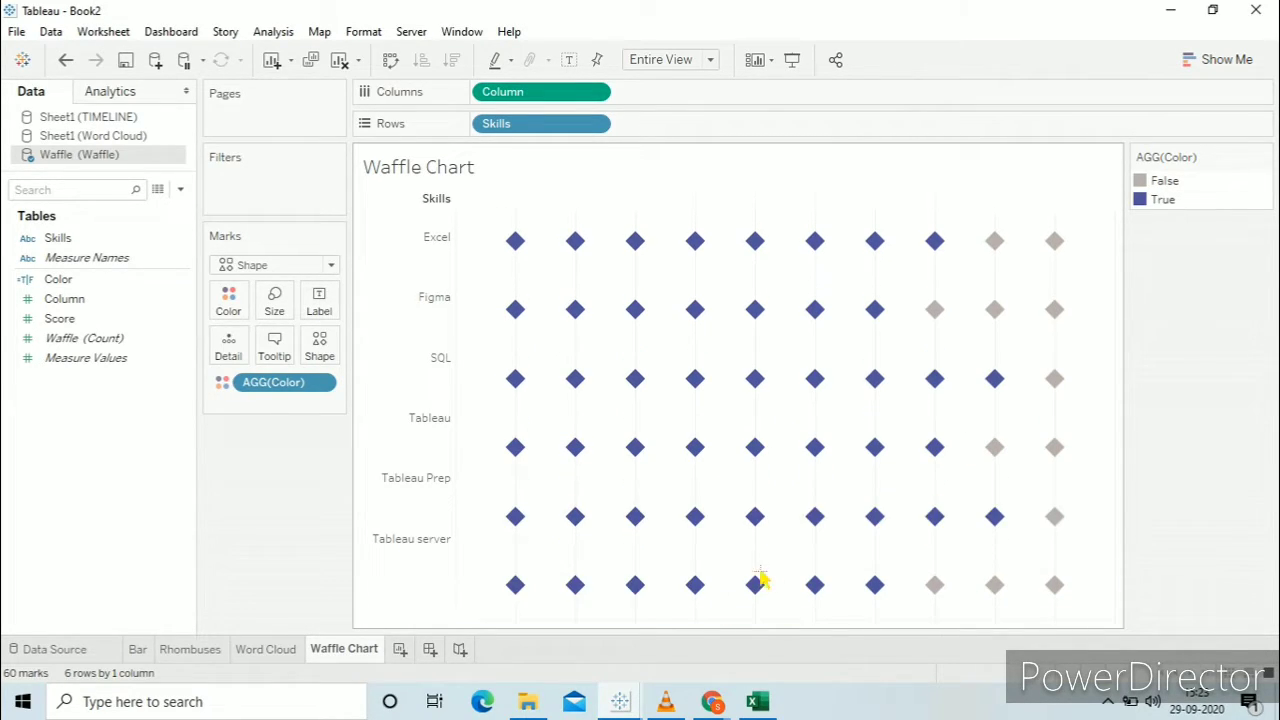
- Set the worksheet's zero lines and axis rulers to None in the waffle chart's line formatting
{"action": "right_click", "coordinate": [615, 482]}
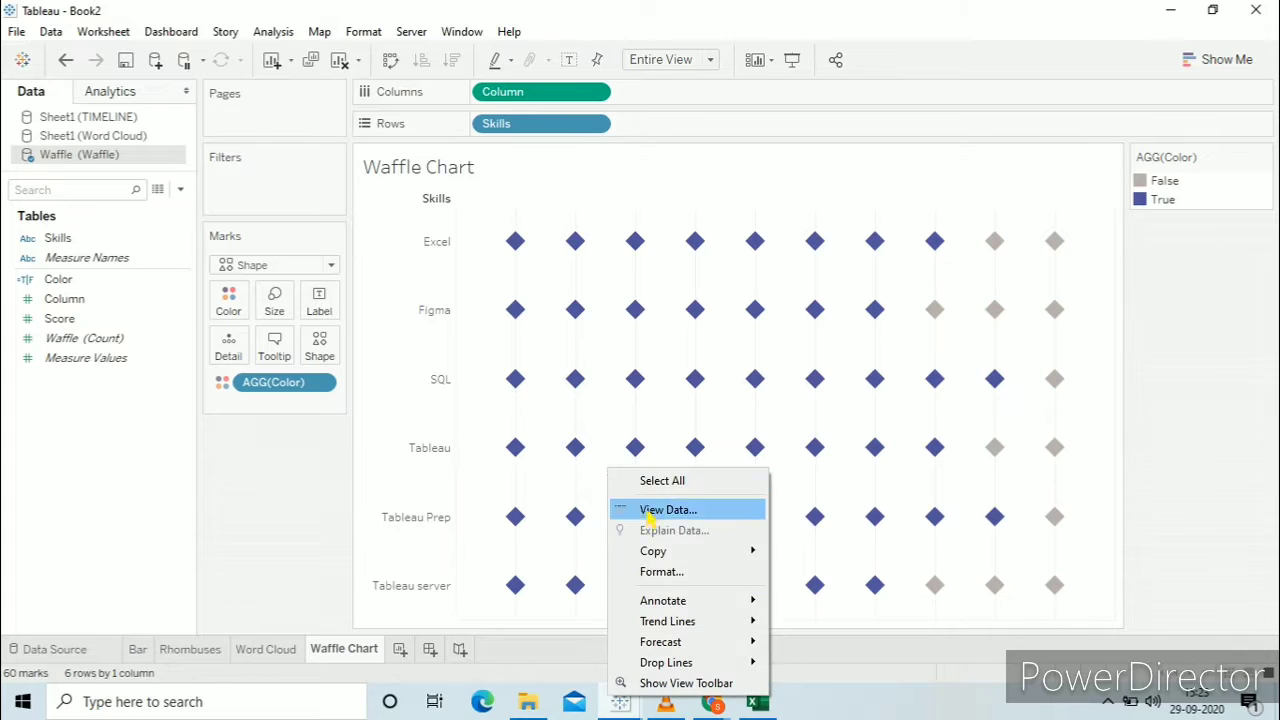
{"action": "left_click", "coordinate": [661, 572]}
{"action": "left_click", "coordinate": [70, 123]}
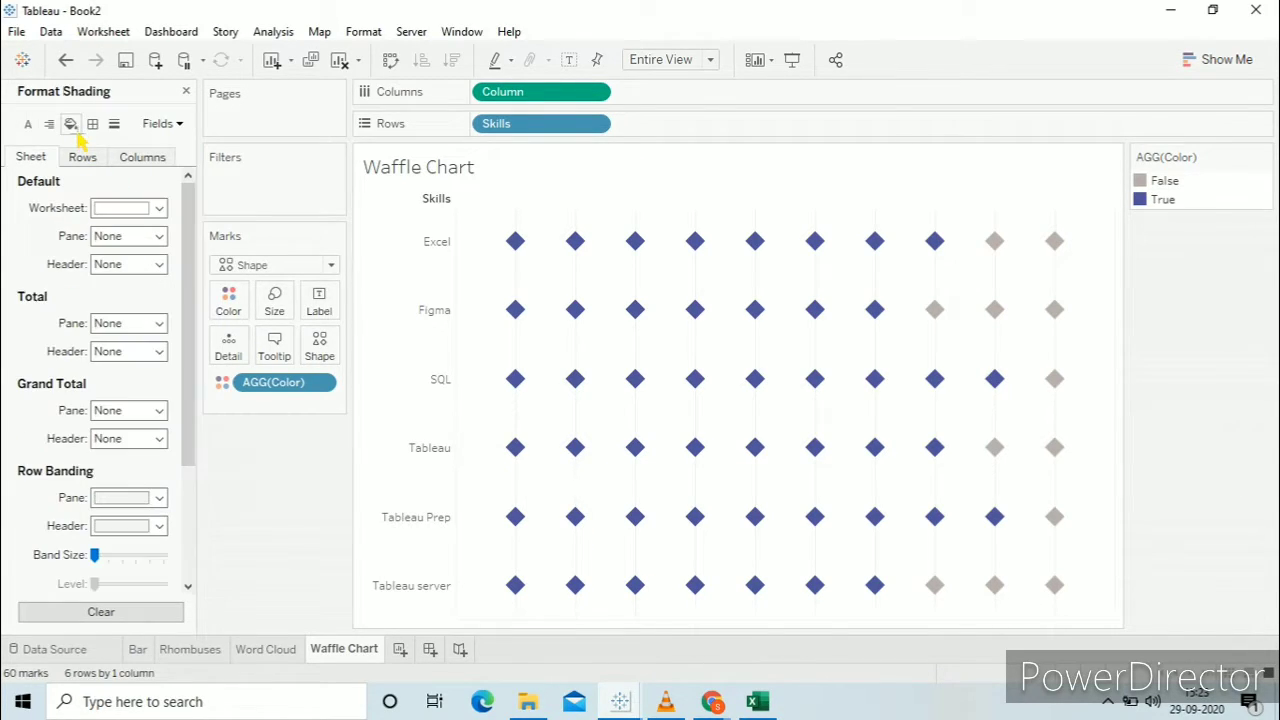
{"action": "left_click", "coordinate": [136, 212]}
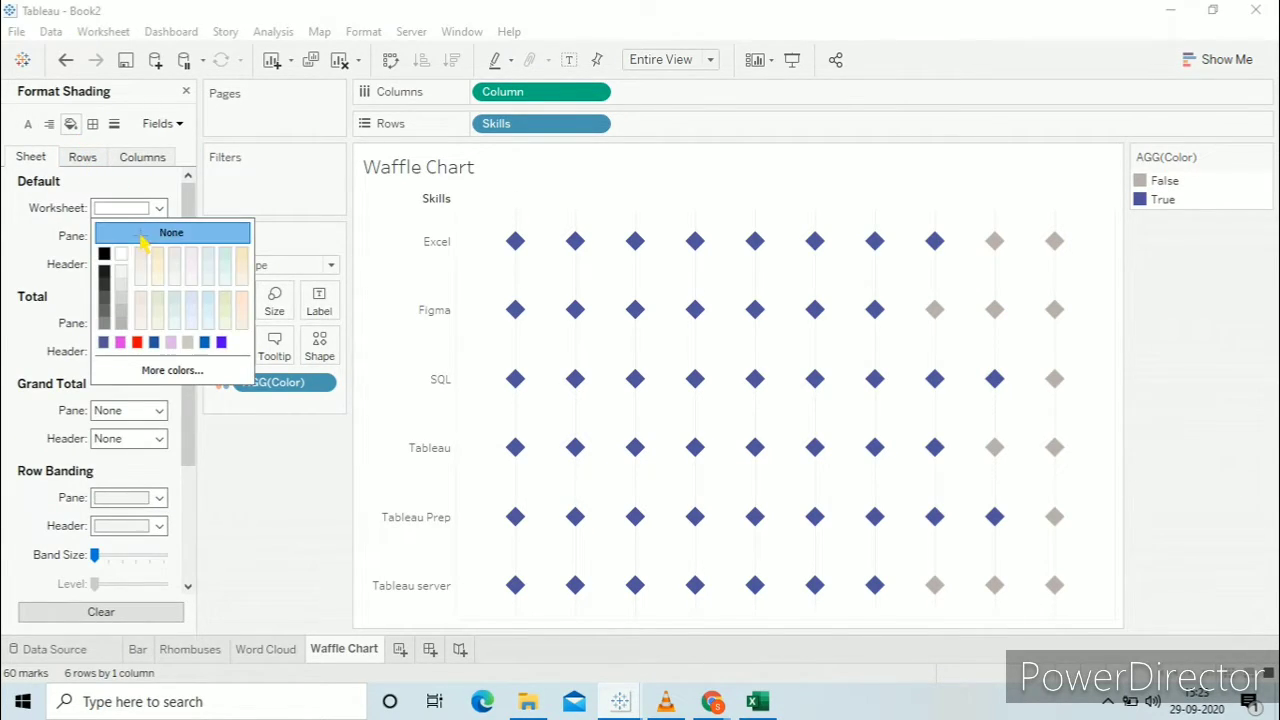
{"action": "left_click", "coordinate": [92, 123]}
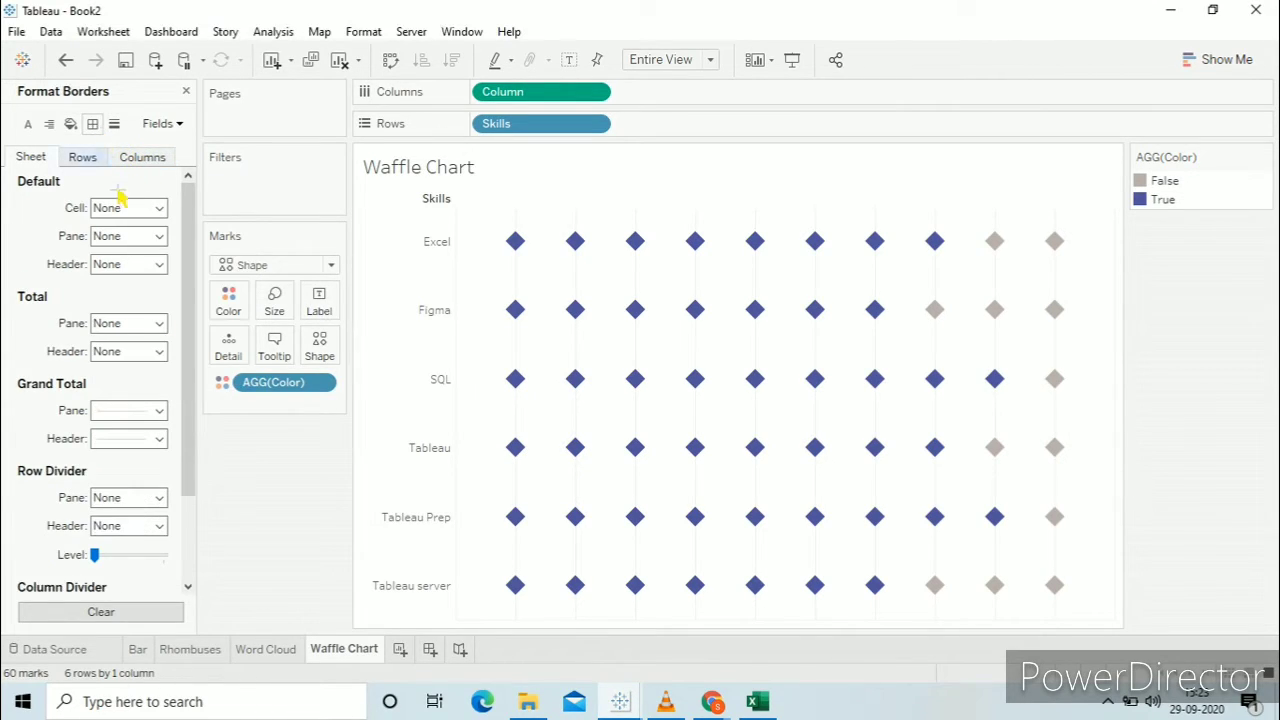
{"action": "scroll", "coordinate": [140, 500], "scroll_direction": "down", "scroll_amount": 3}
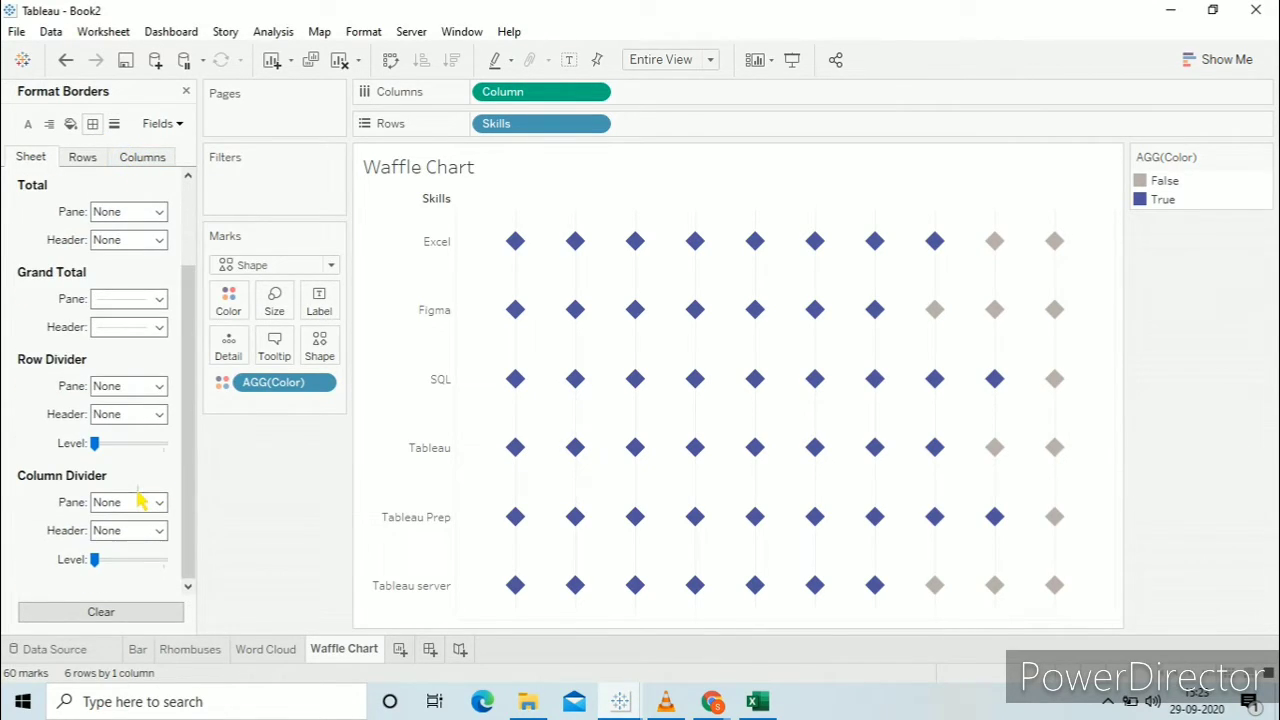
{"action": "left_click", "coordinate": [115, 124]}
{"action": "left_click", "coordinate": [134, 237]}
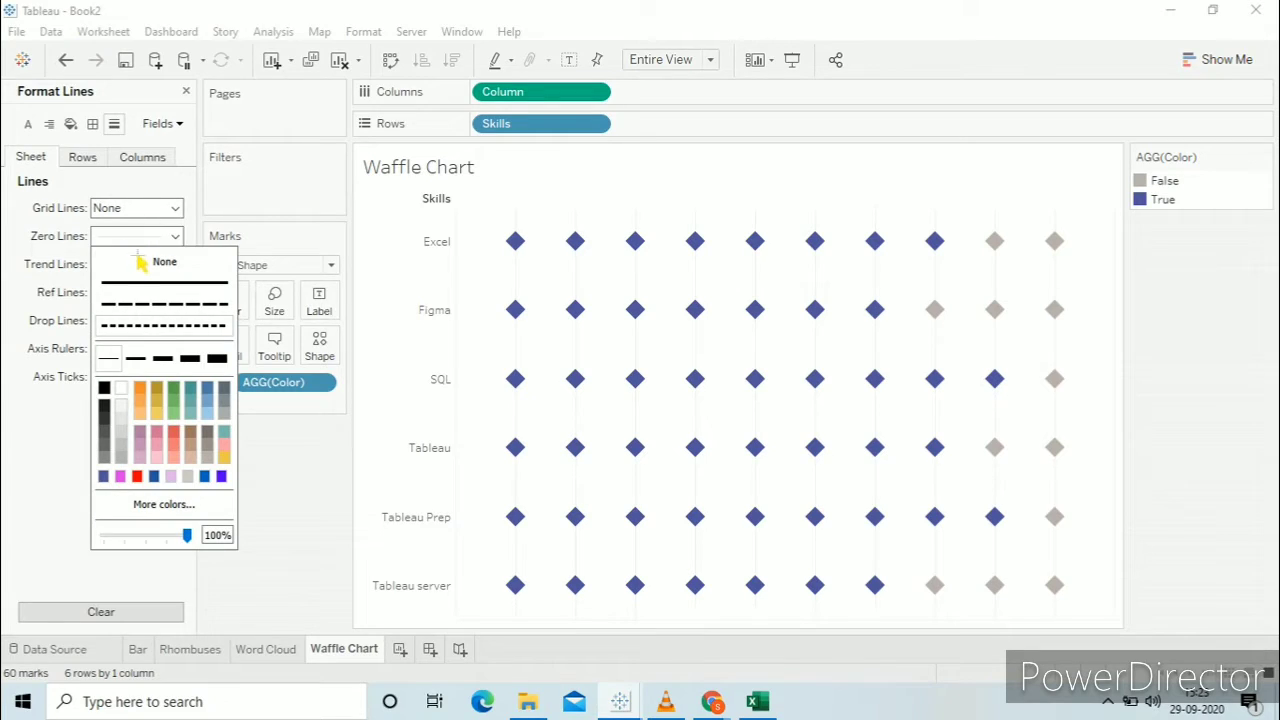
{"action": "left_click", "coordinate": [130, 261]}
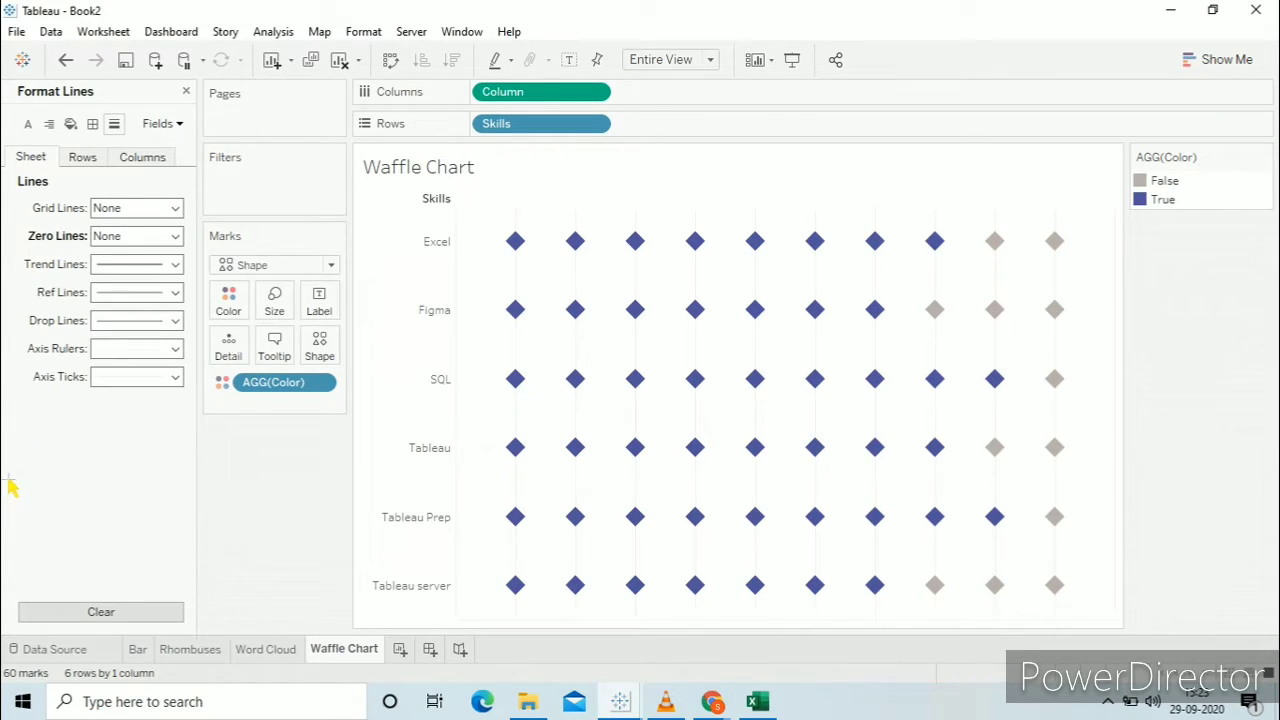
{"action": "left_click", "coordinate": [130, 350]}
{"action": "left_click", "coordinate": [137, 376]}
- Set the grid lines for columns to None and enlarge the diamonds to slightly past the middle of the size range
{"action": "left_click", "coordinate": [95, 162]}
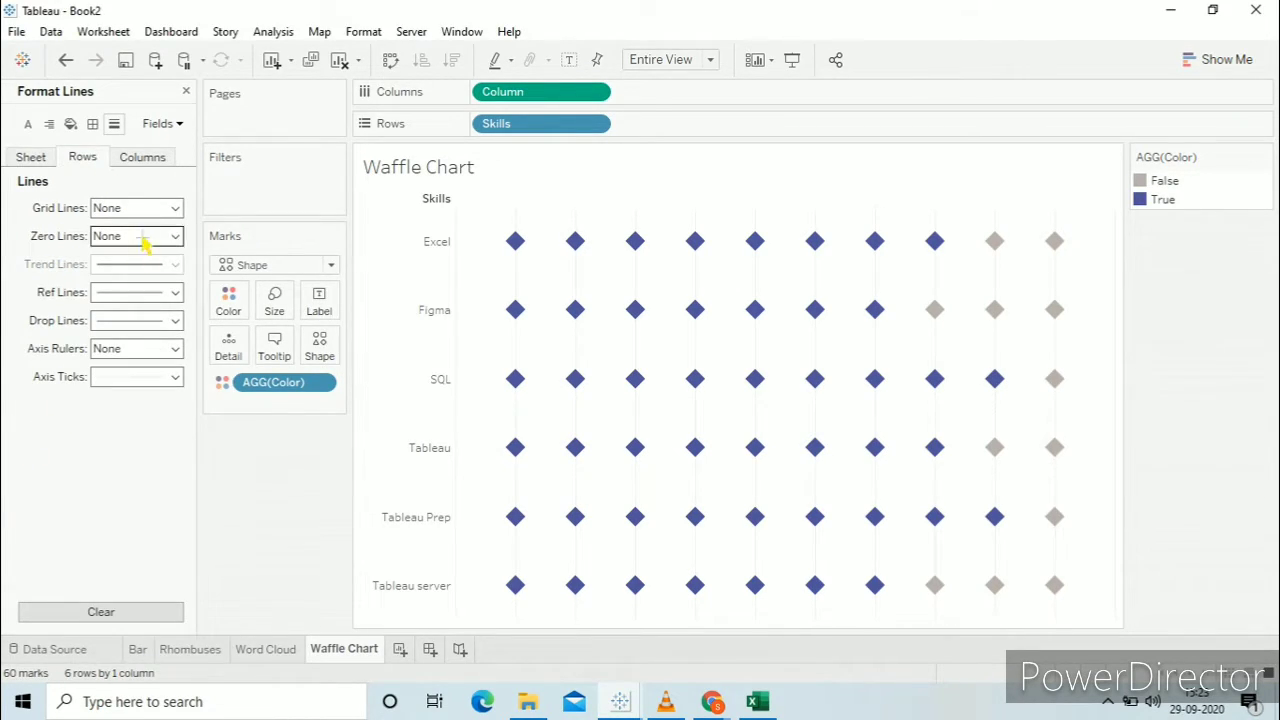
{"action": "left_click", "coordinate": [144, 160]}
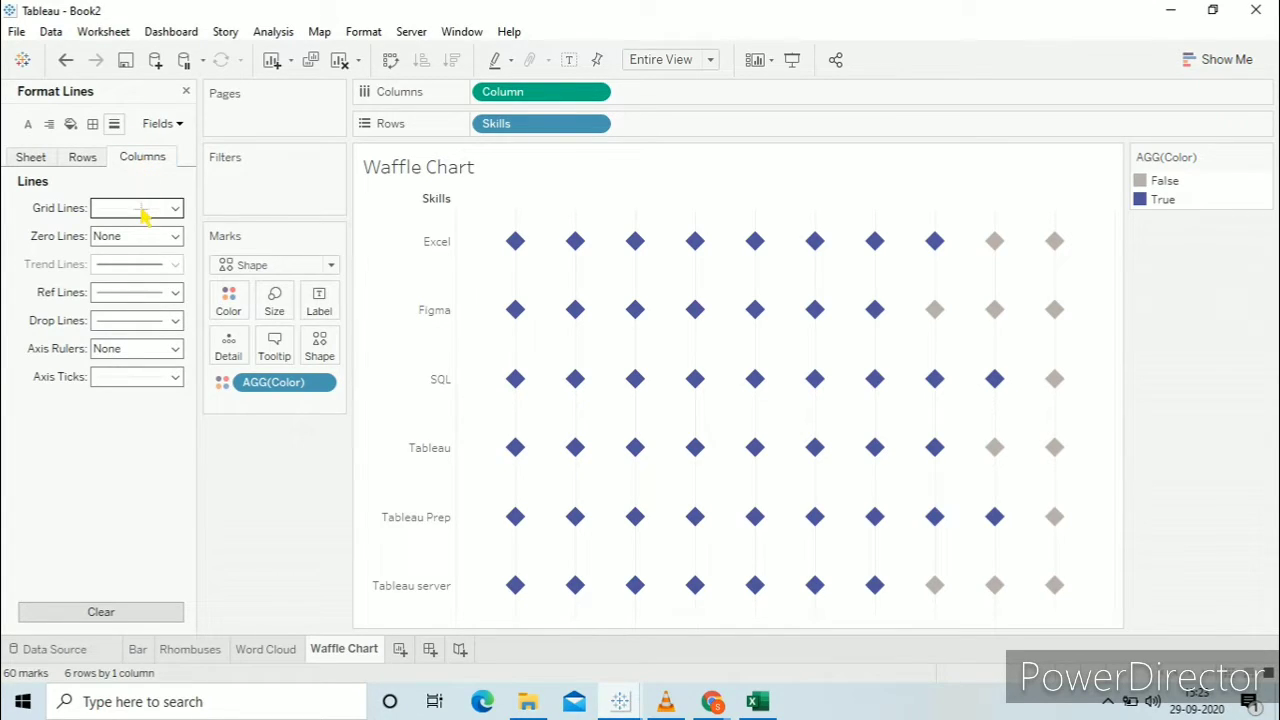
{"action": "left_click", "coordinate": [142, 209]}
{"action": "left_click", "coordinate": [145, 237]}
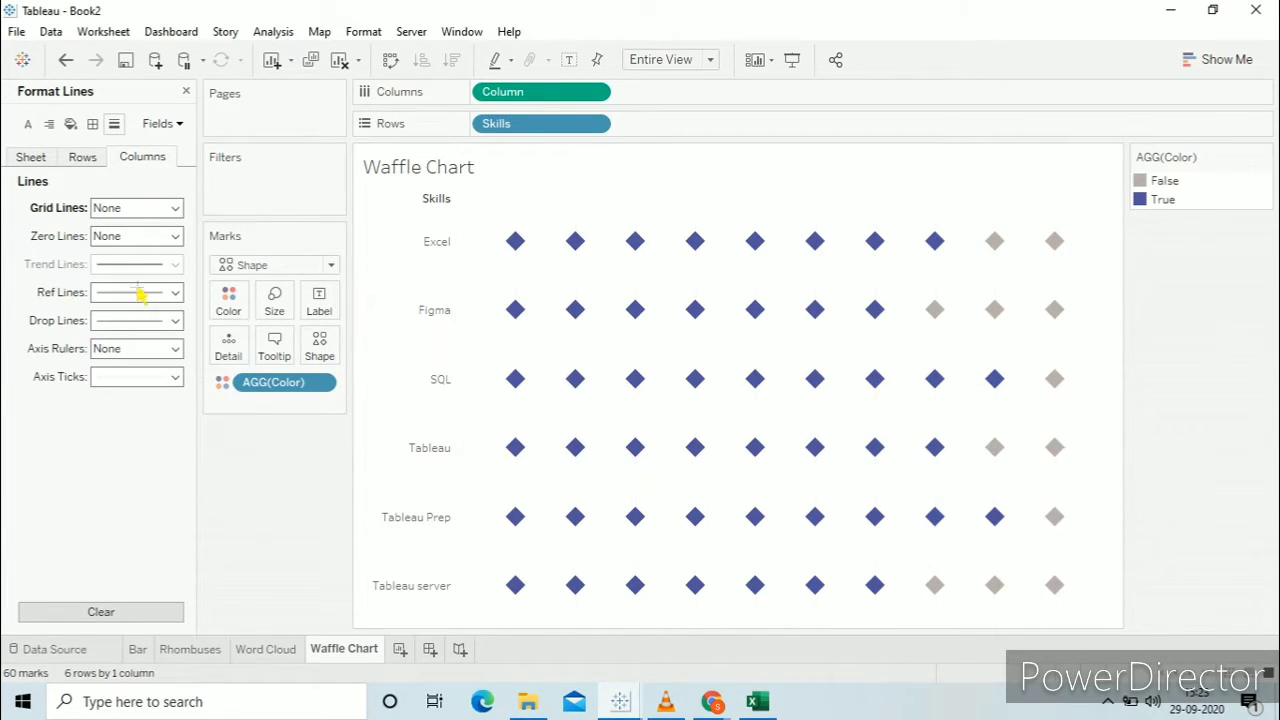
{"action": "left_click", "coordinate": [276, 302]}
{"action": "left_click_drag", "start_coordinate": [354, 354], "coordinate": [378, 358]}
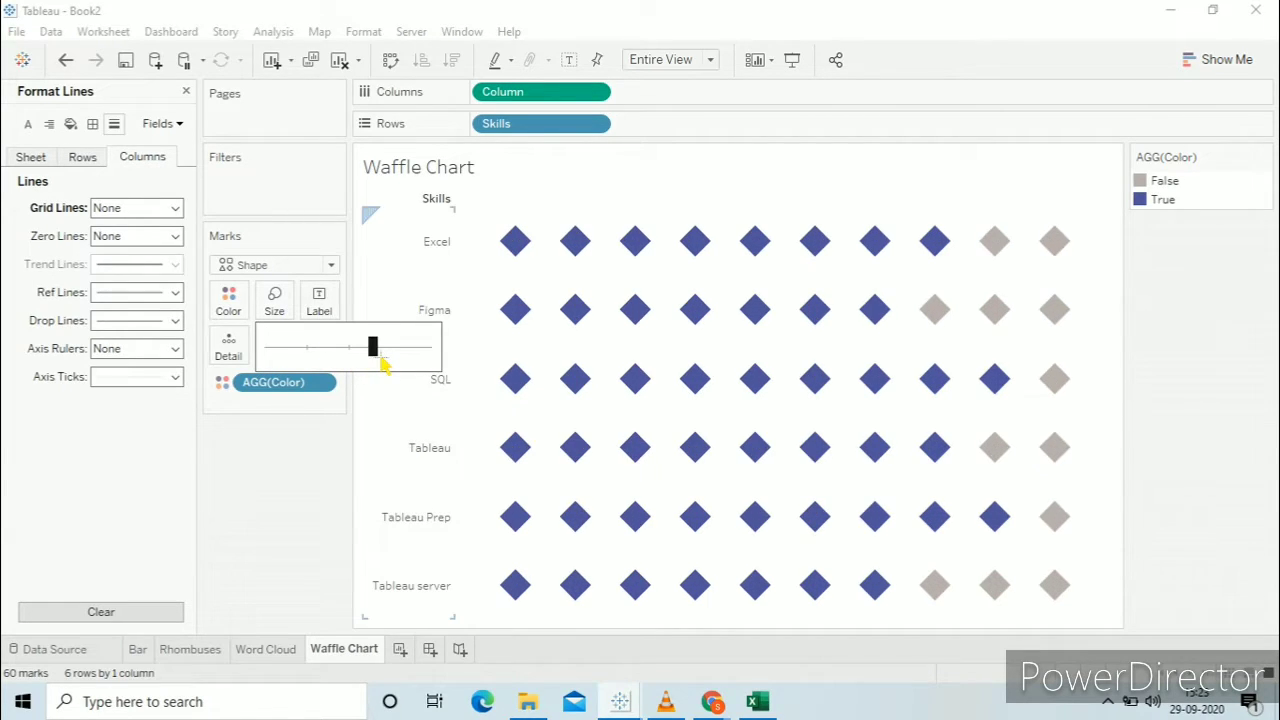
- Format the Skills row headers in bold black at font size 12 and hide the field labels for rows
{"action": "left_click", "coordinate": [420, 310]}
{"action": "right_click", "coordinate": [418, 312]}
{"action": "left_click", "coordinate": [445, 382]}
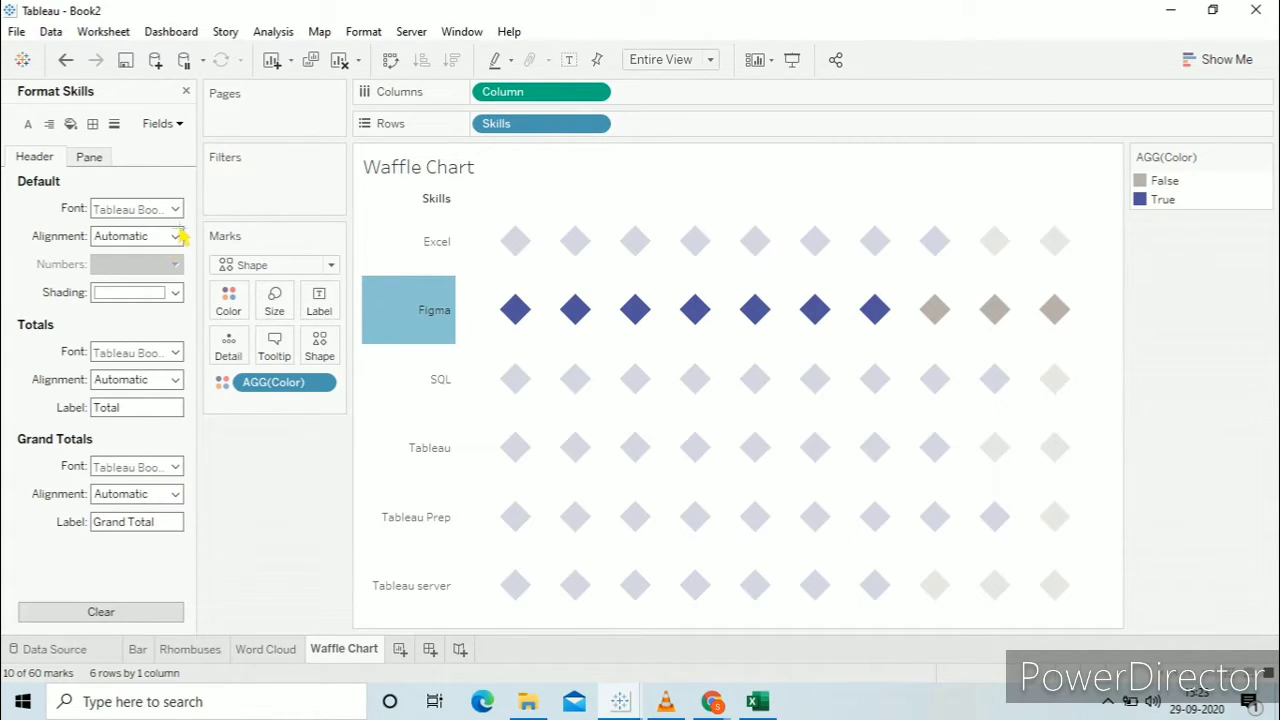
{"action": "left_click", "coordinate": [175, 209]}
{"action": "left_click", "coordinate": [118, 298]}
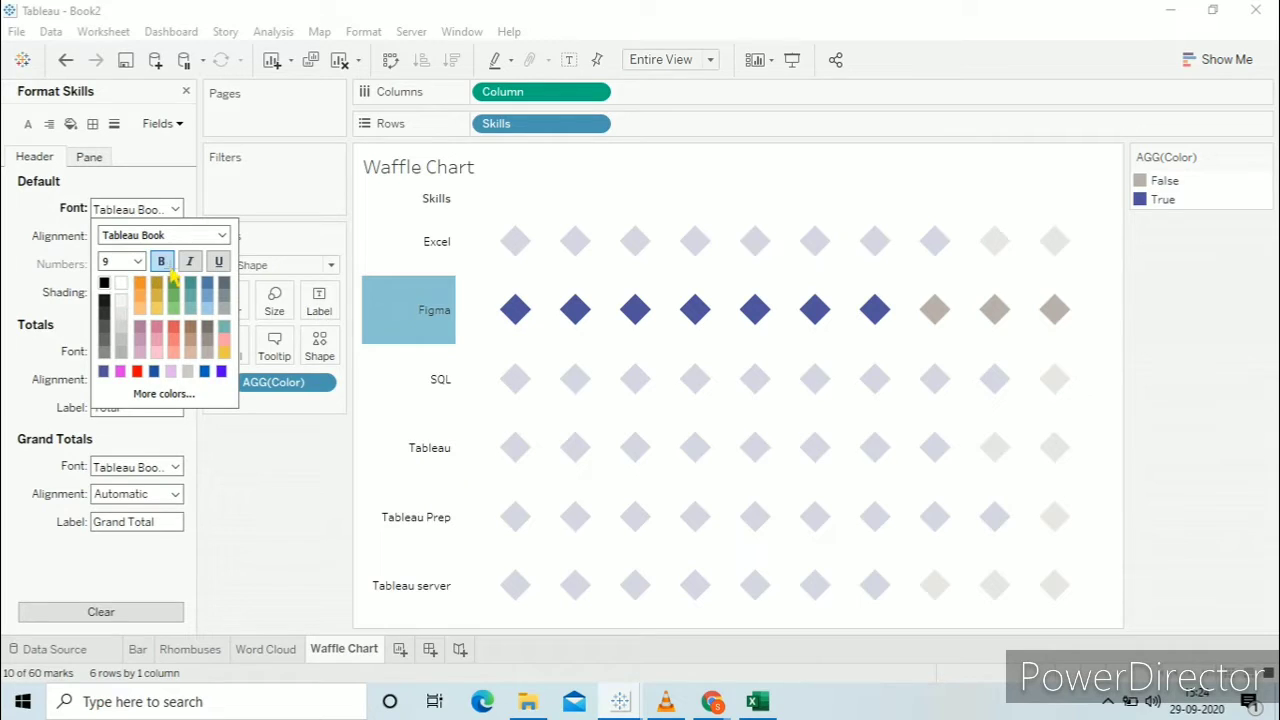
{"action": "left_click", "coordinate": [137, 261]}
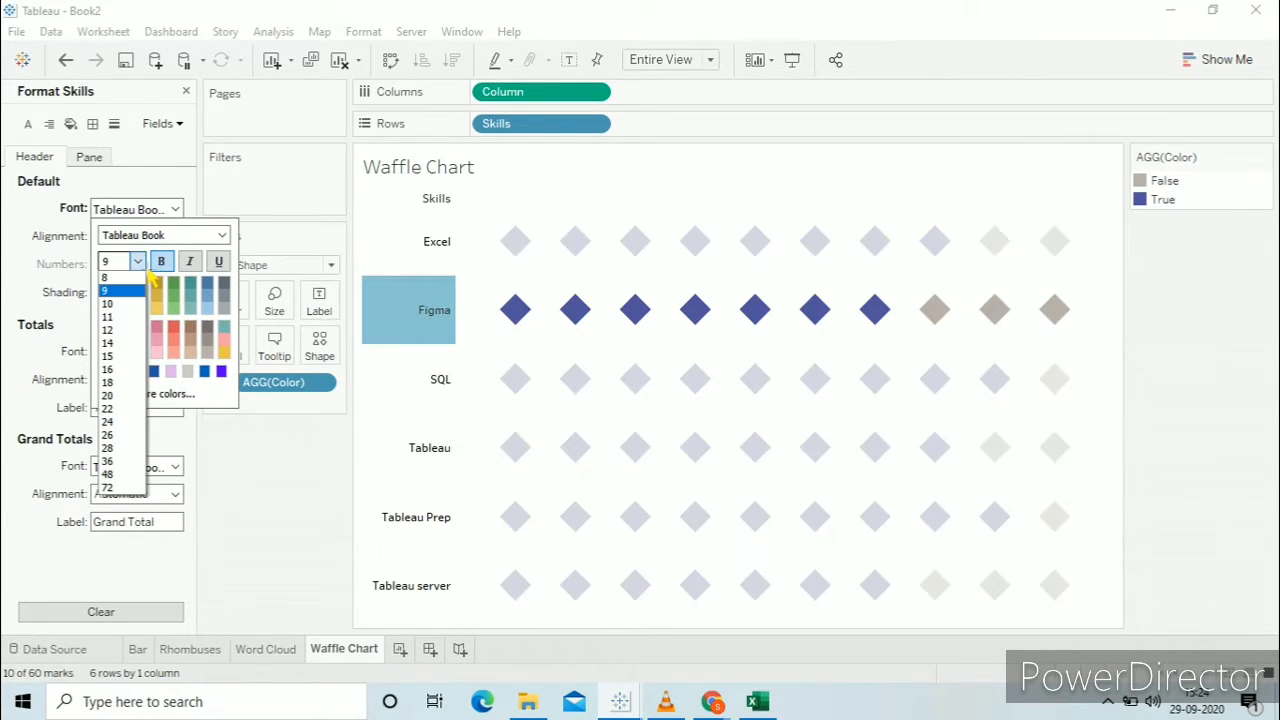
{"action": "left_click", "coordinate": [120, 330]}
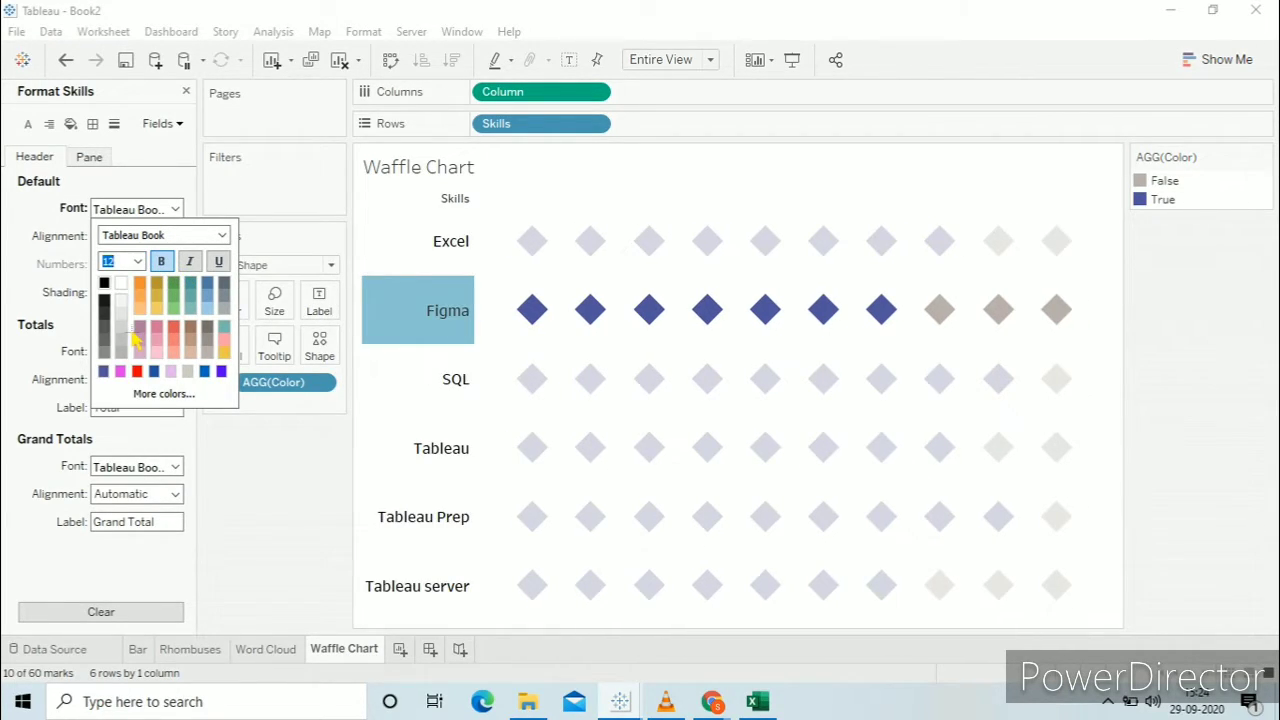
{"action": "left_click", "coordinate": [260, 567]}
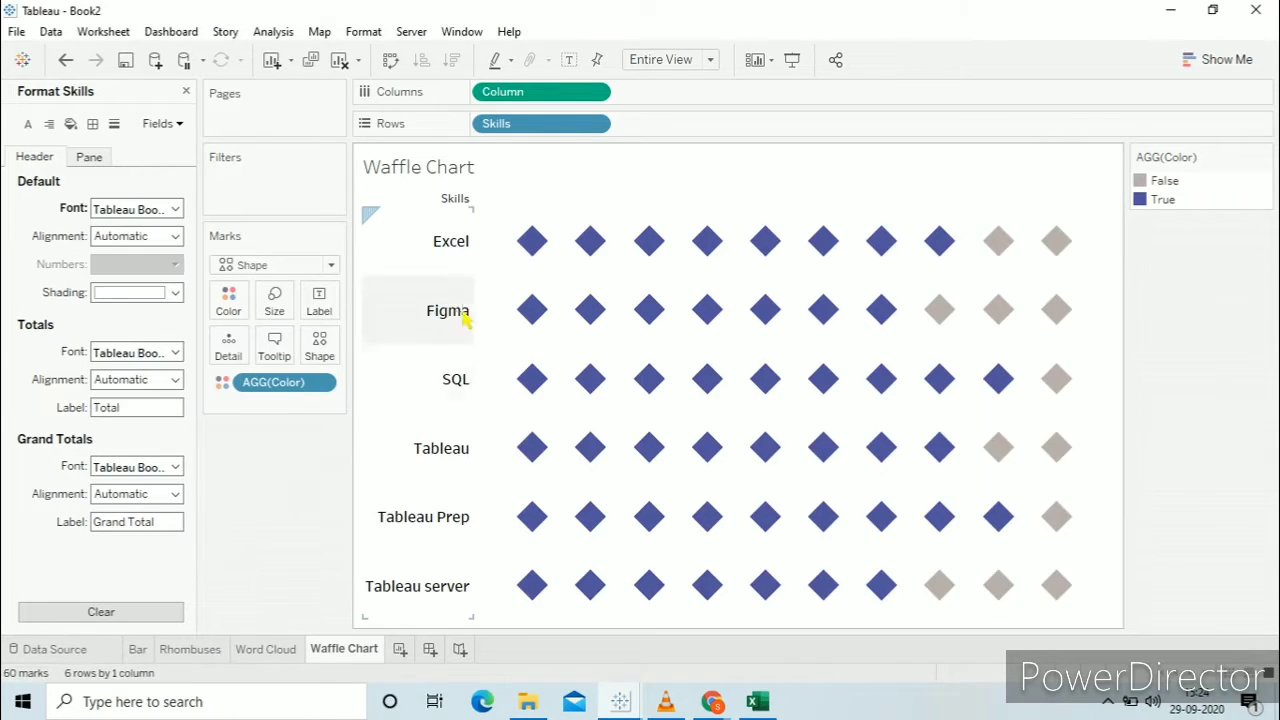
{"action": "left_click", "coordinate": [462, 201]}
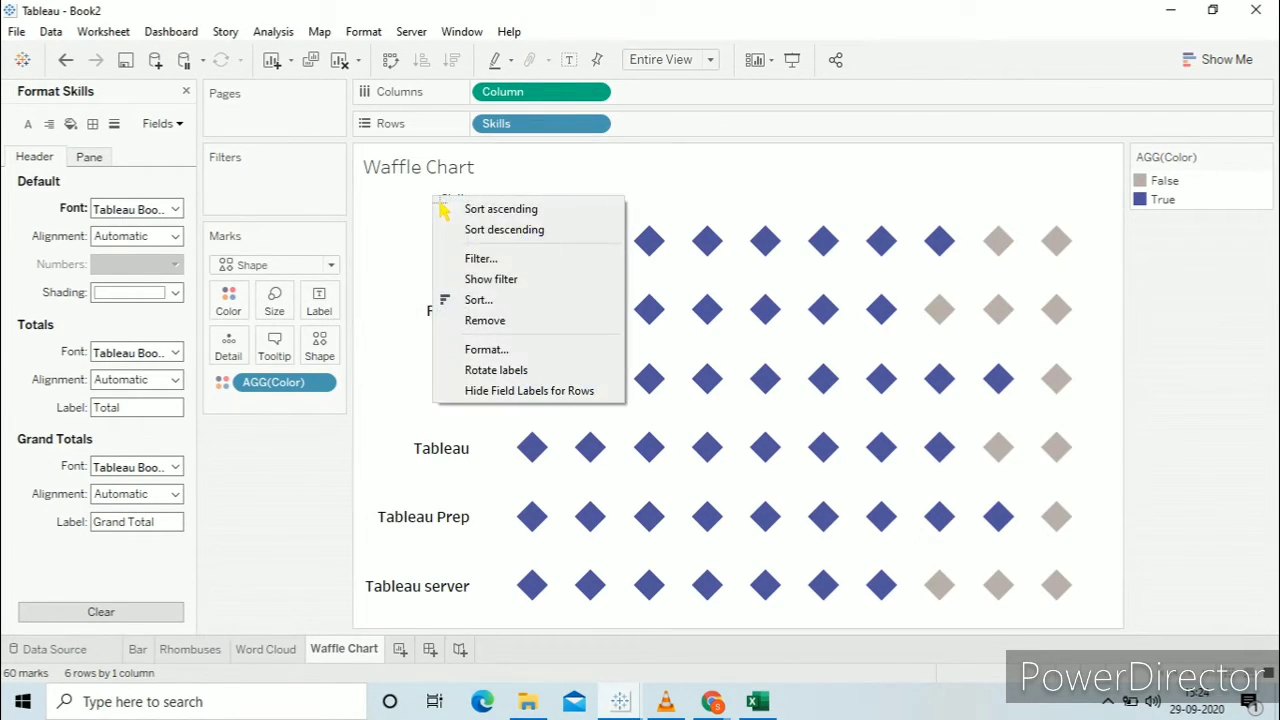
{"action": "left_click", "coordinate": [503, 390]}
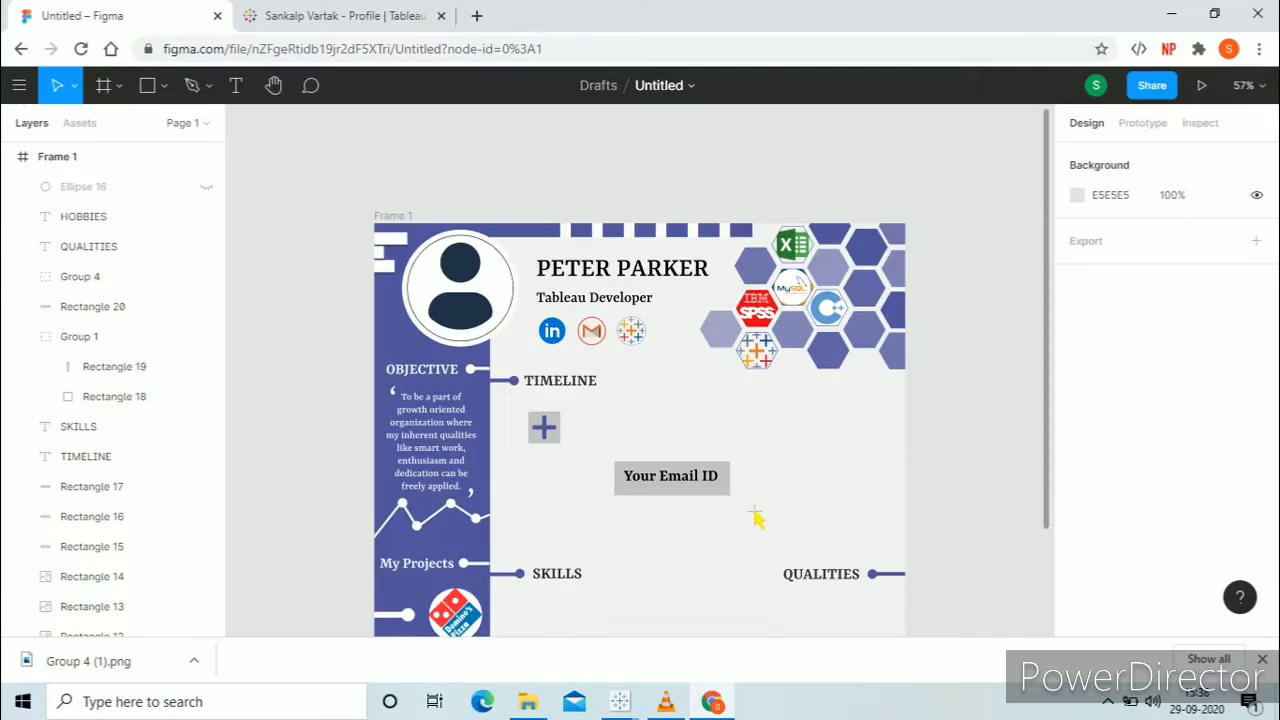
- Add a 1x PNG export setting to the Tableau logo hexagon in the Figma resume layout, and view the Youtube image folder
{"action": "scroll", "coordinate": [755, 515], "scroll_direction": "down", "scroll_amount": 3}
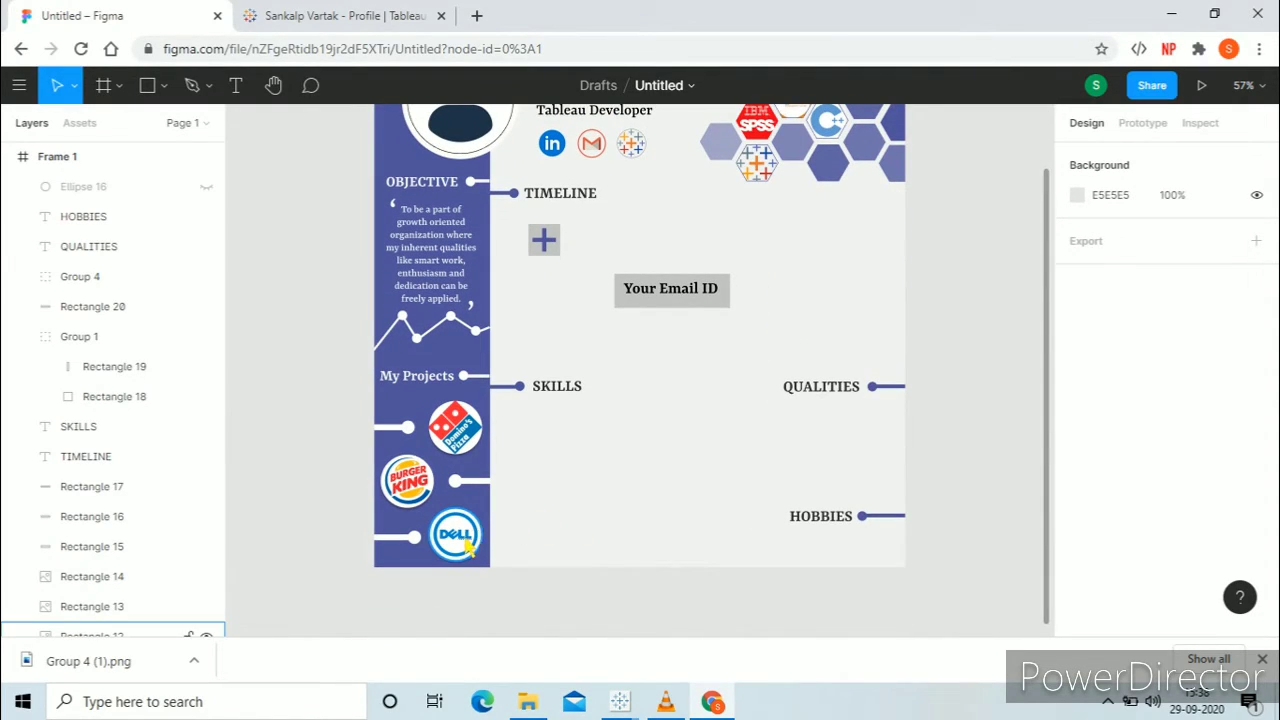
{"action": "scroll", "coordinate": [483, 425], "scroll_direction": "up", "scroll_amount": 2}
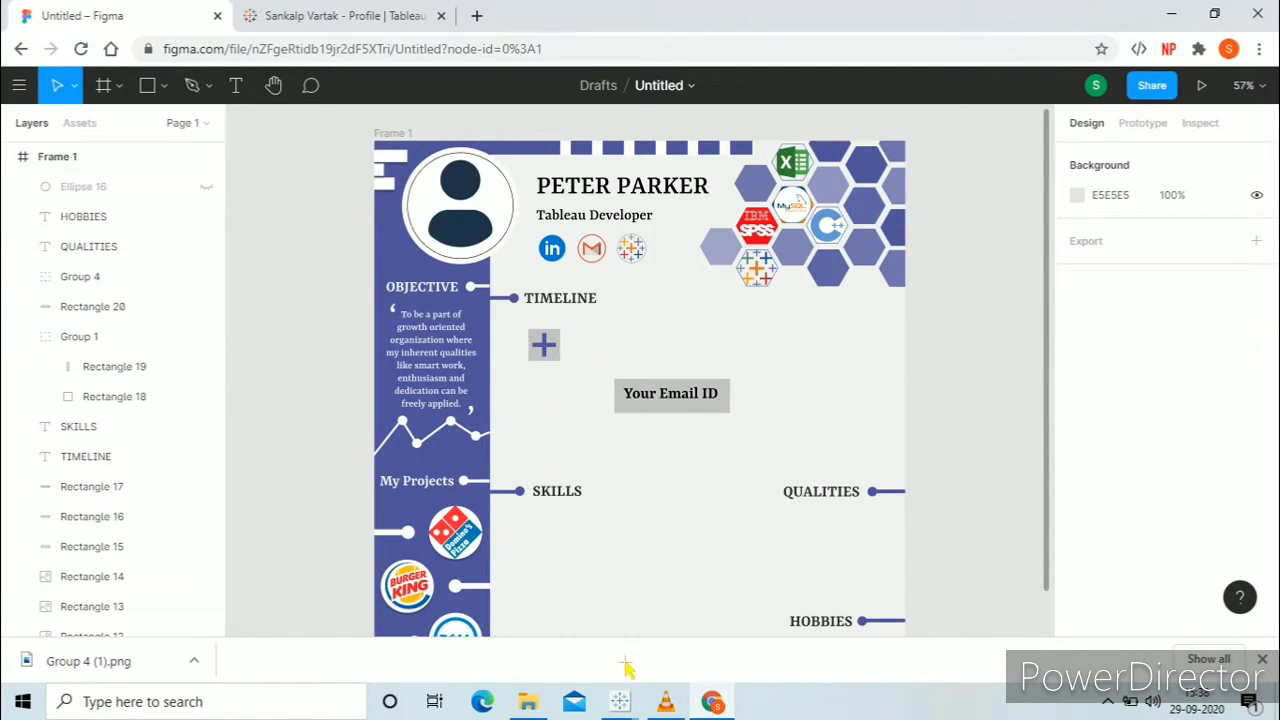
{"action": "left_click", "coordinate": [771, 287]}
{"action": "scroll", "coordinate": [1100, 520], "scroll_direction": "down", "scroll_amount": 3}
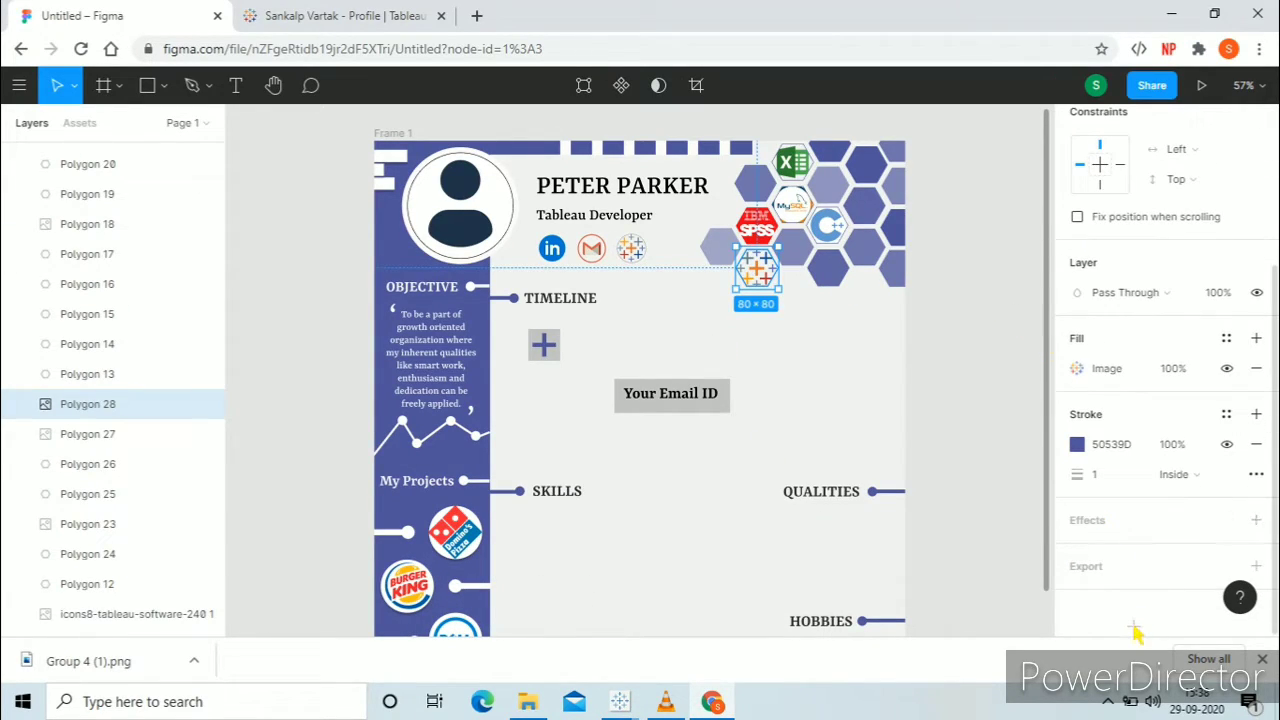
{"action": "left_click", "coordinate": [1256, 566]}
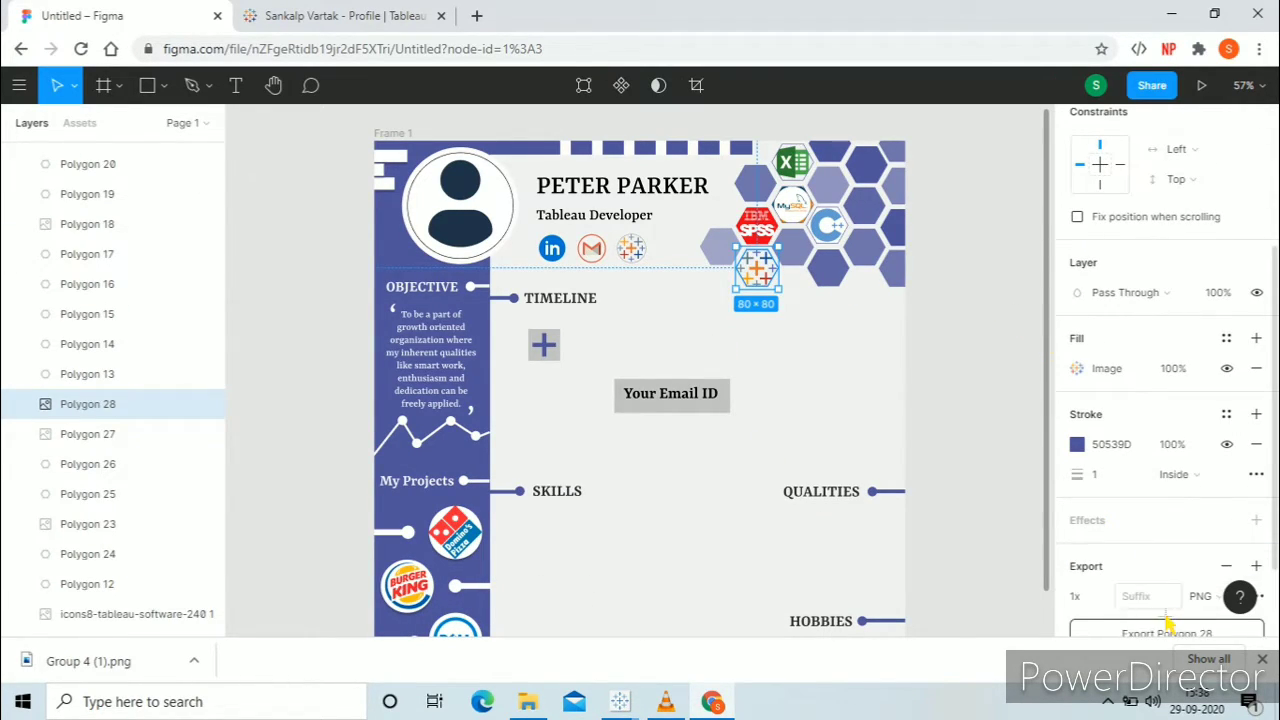
{"action": "scroll", "coordinate": [1205, 567], "scroll_direction": "down", "scroll_amount": 2}
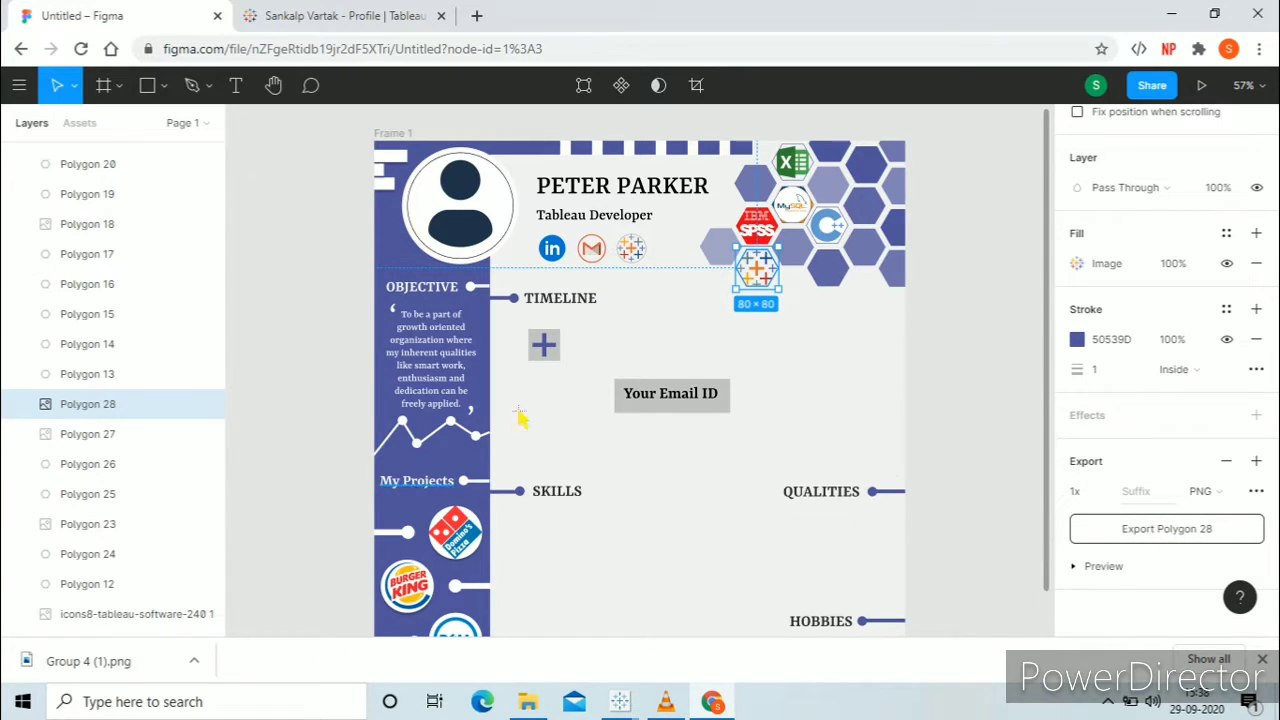
{"action": "left_click", "coordinate": [532, 701]}
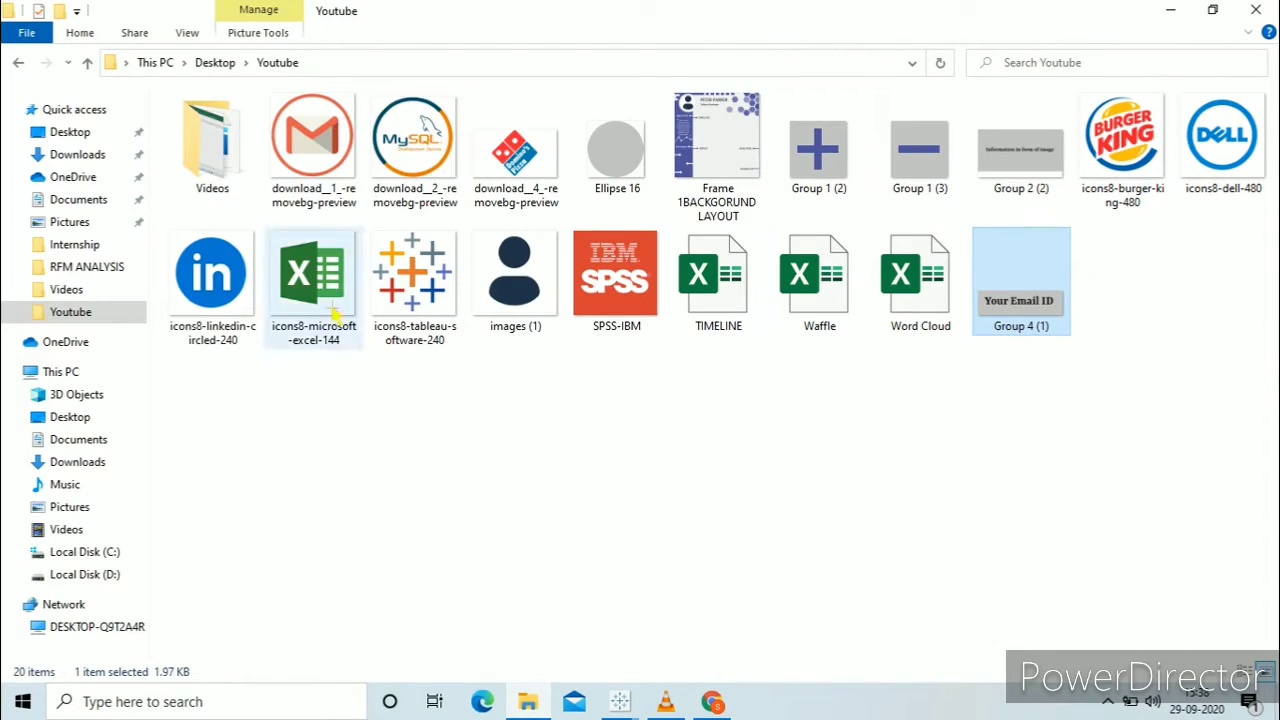
- Switch to Tableau, create a new dashboard and set its fixed size to 1000 px wide by 1000 px high
{"action": "left_click", "coordinate": [621, 712]}
{"action": "left_click", "coordinate": [703, 650]}
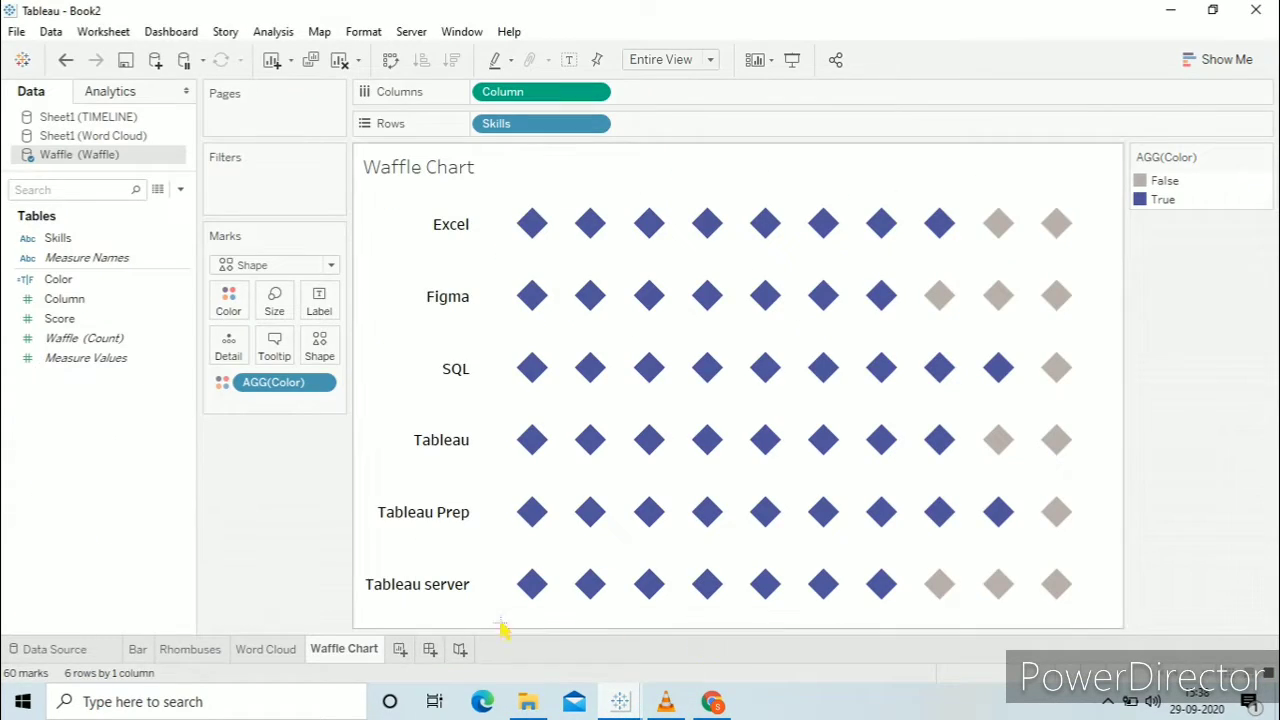
{"action": "left_click", "coordinate": [429, 650]}
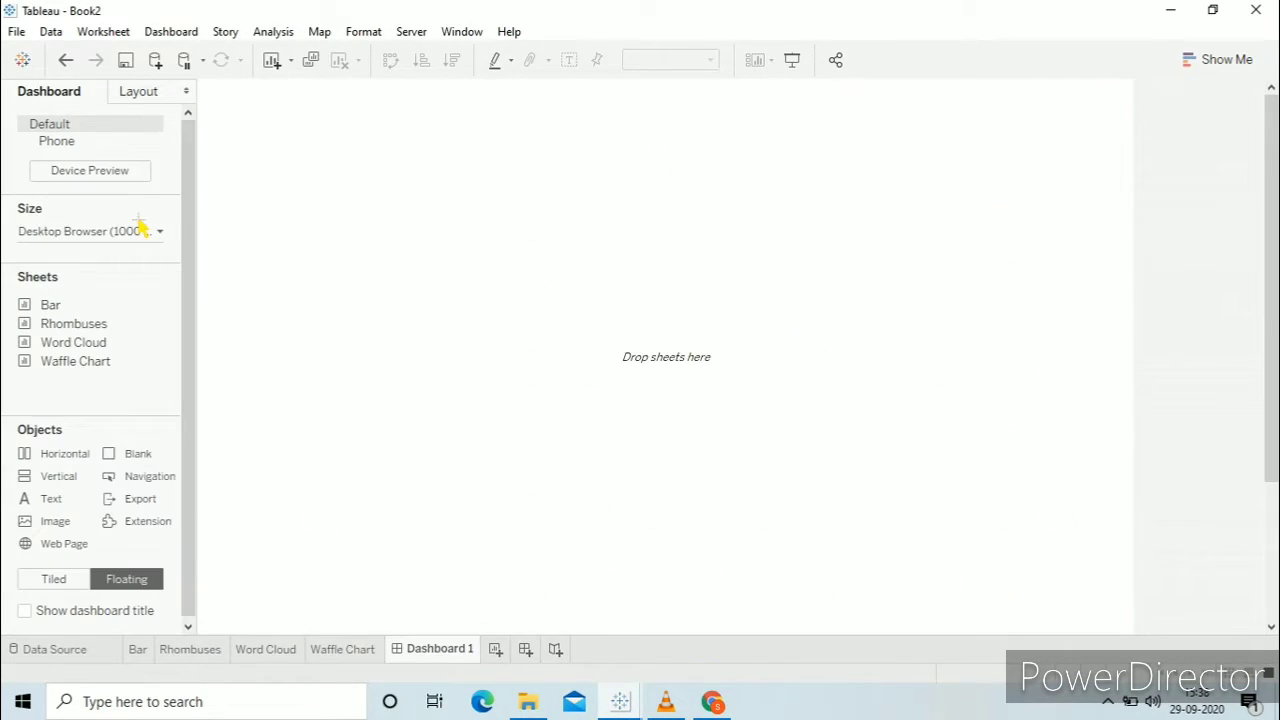
{"action": "left_click", "coordinate": [101, 238]}
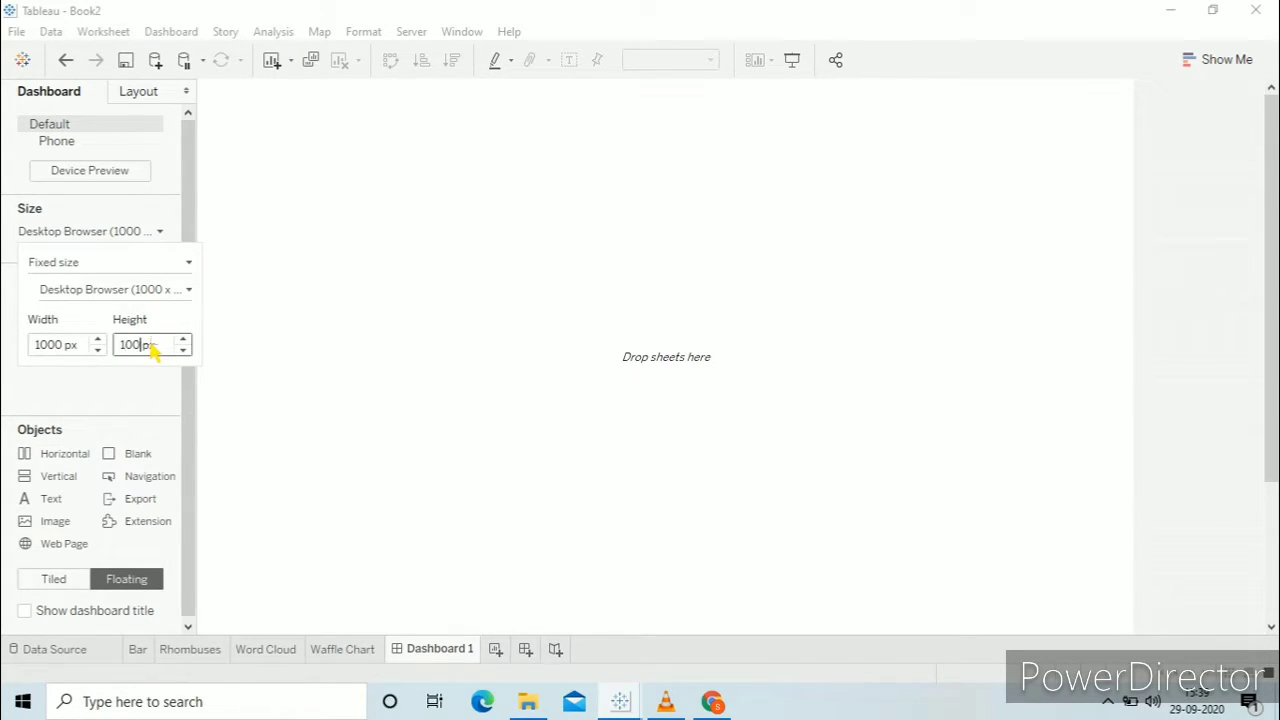
{"action": "left_click", "coordinate": [155, 345]}
{"action": "type", "text": "1000"}
{"action": "key", "text": "Return"}
{"action": "left_click", "coordinate": [124, 412]}
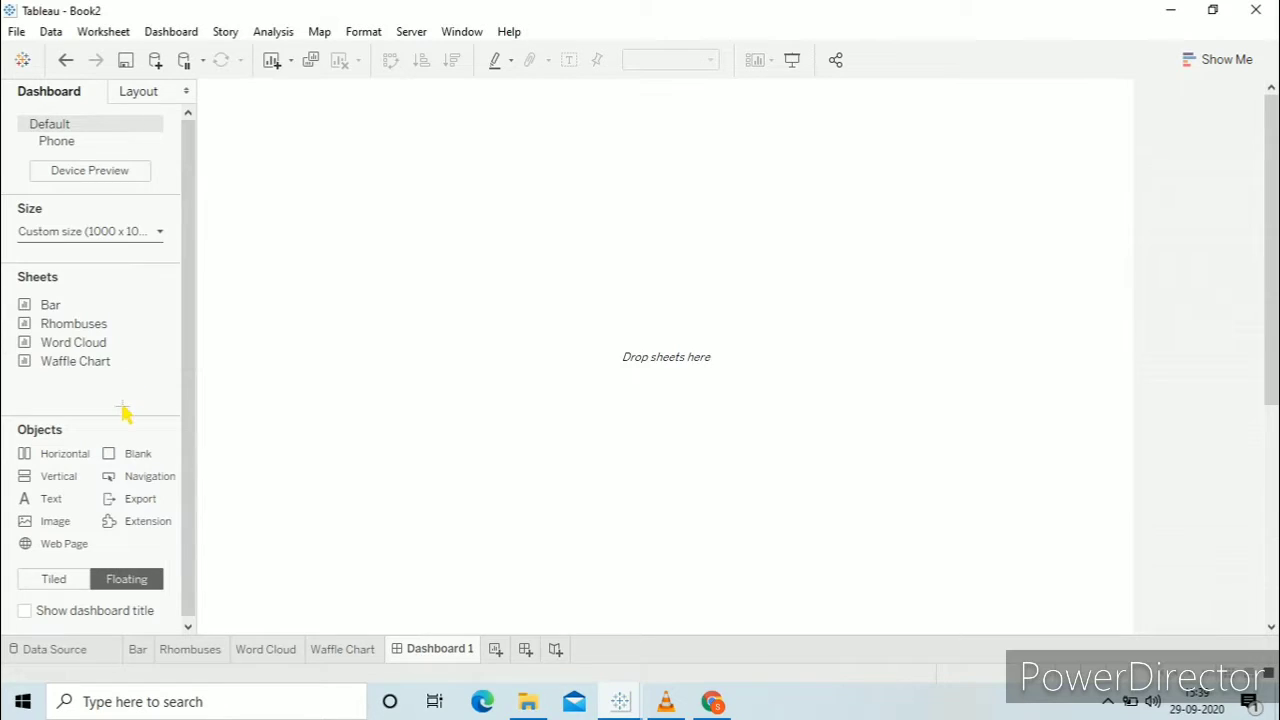
- Add a tiled image object to the dashboard using the Frame 1BACKGORUND LAYOUT picture with Fit Image enabled
{"action": "left_click", "coordinate": [62, 580]}
{"action": "left_click_drag", "start_coordinate": [98, 512], "coordinate": [486, 360]}
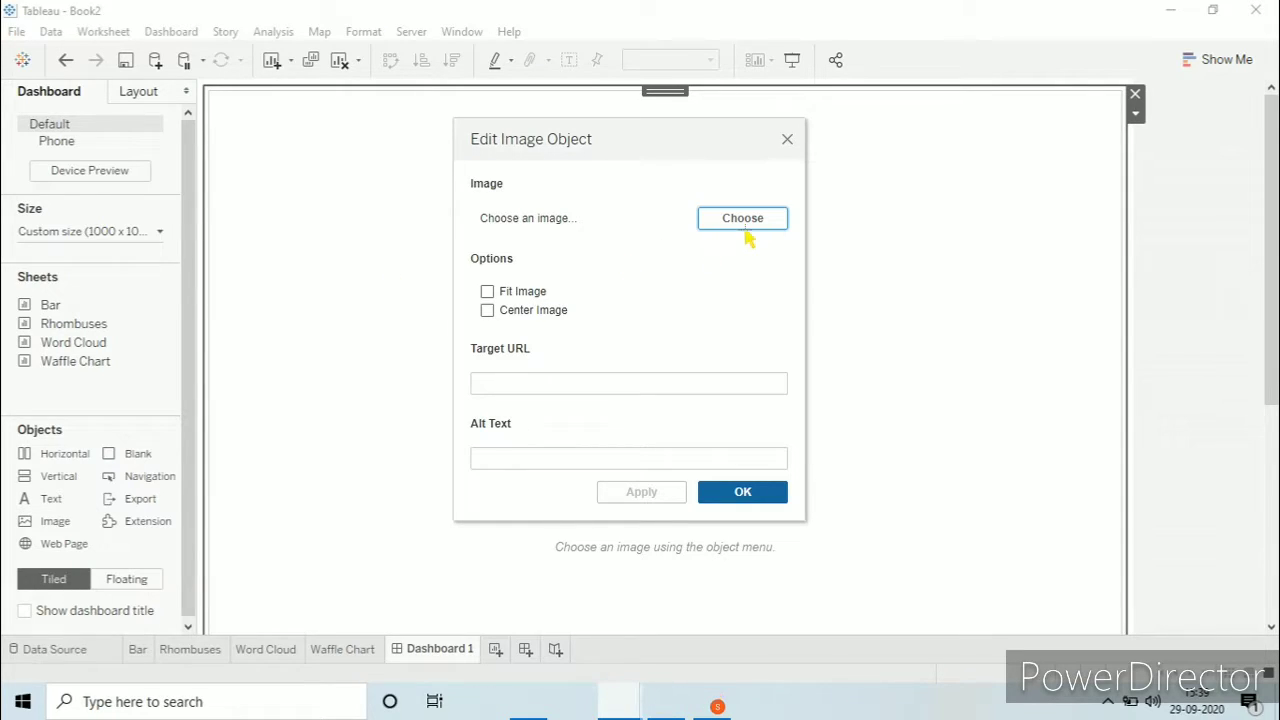
{"action": "left_click", "coordinate": [487, 291]}
{"action": "left_click", "coordinate": [763, 230]}
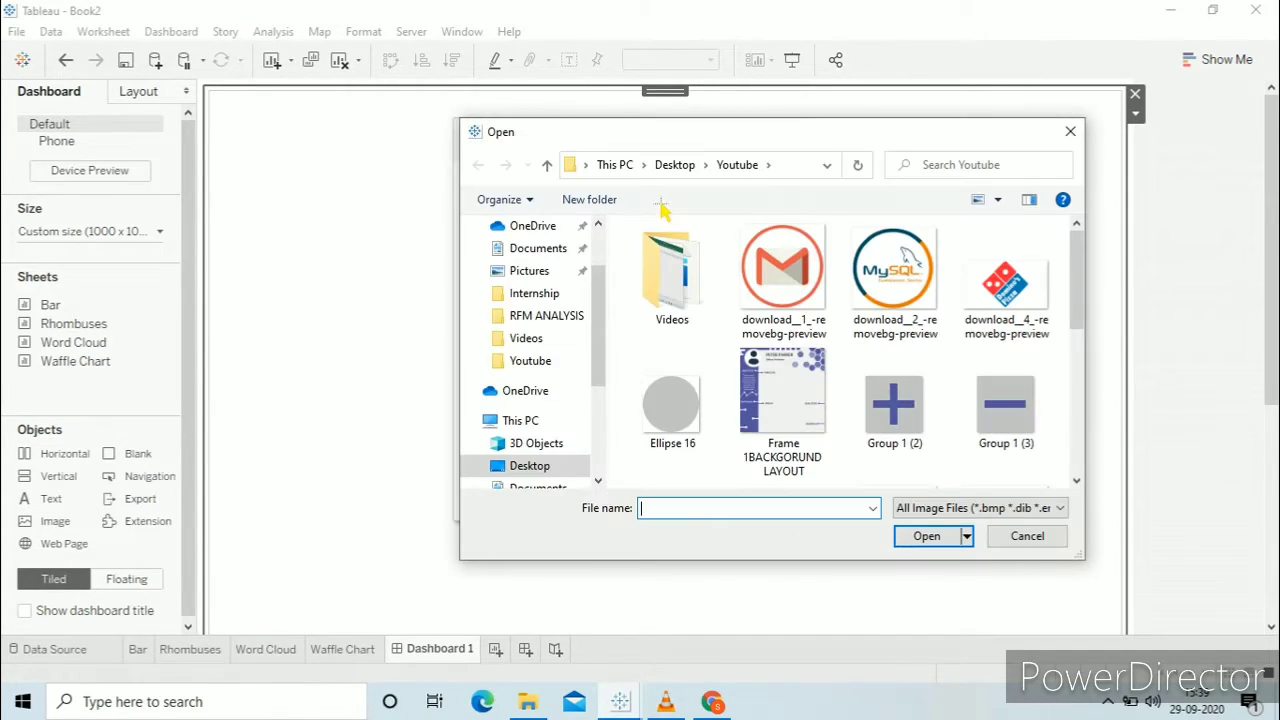
{"action": "double_click", "coordinate": [803, 395]}
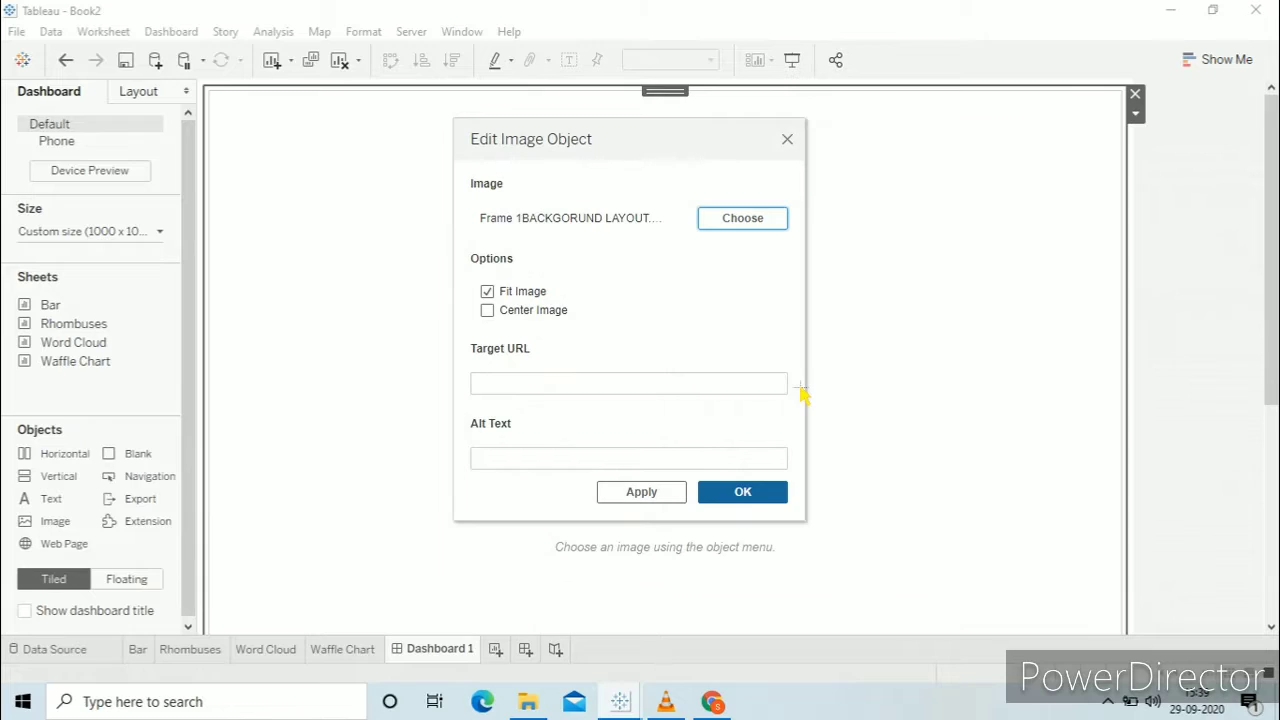
{"action": "left_click", "coordinate": [682, 491]}
{"action": "left_click", "coordinate": [758, 499]}
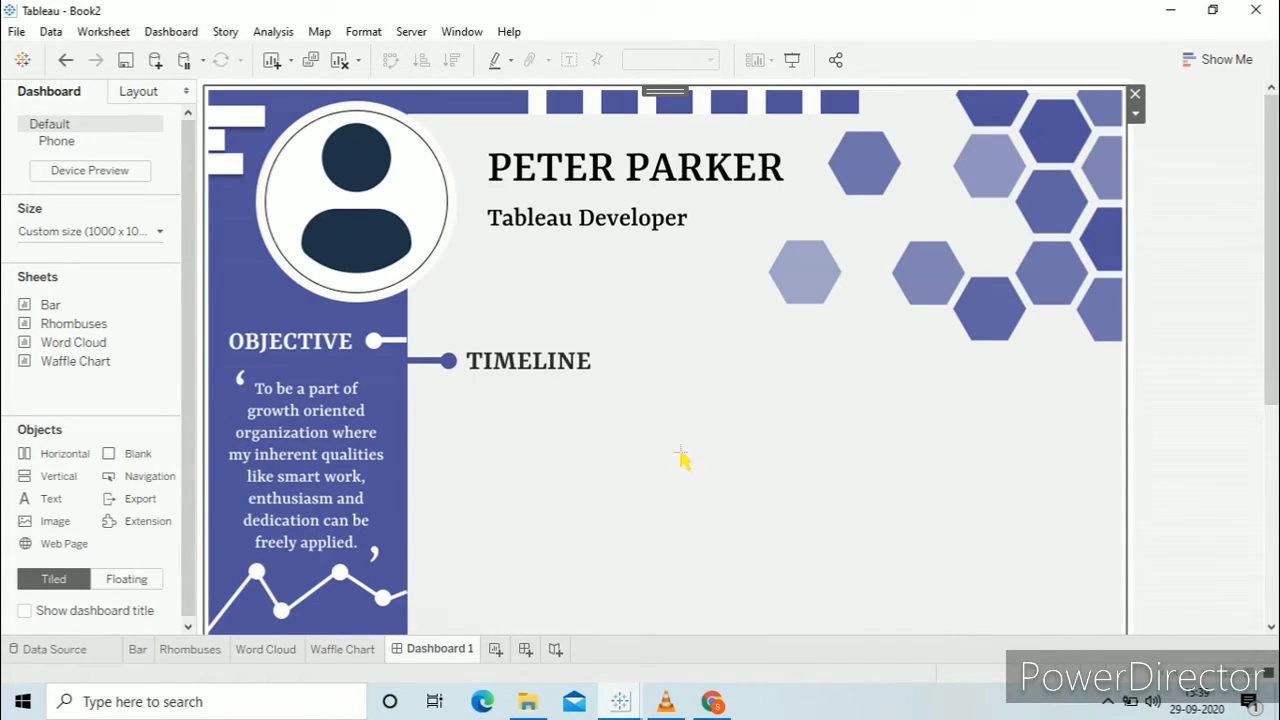
- Set the background image's outer padding to 0 on all sides
{"action": "left_click", "coordinate": [140, 92]}
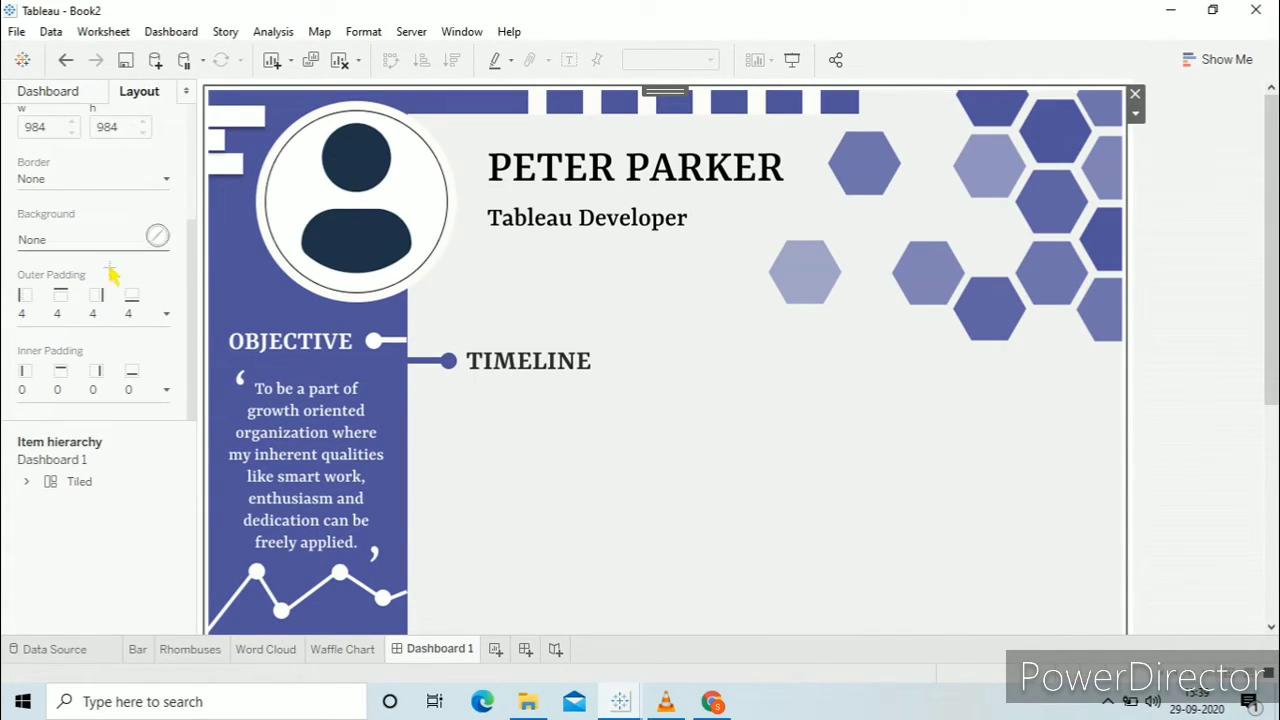
{"action": "left_click", "coordinate": [106, 338]}
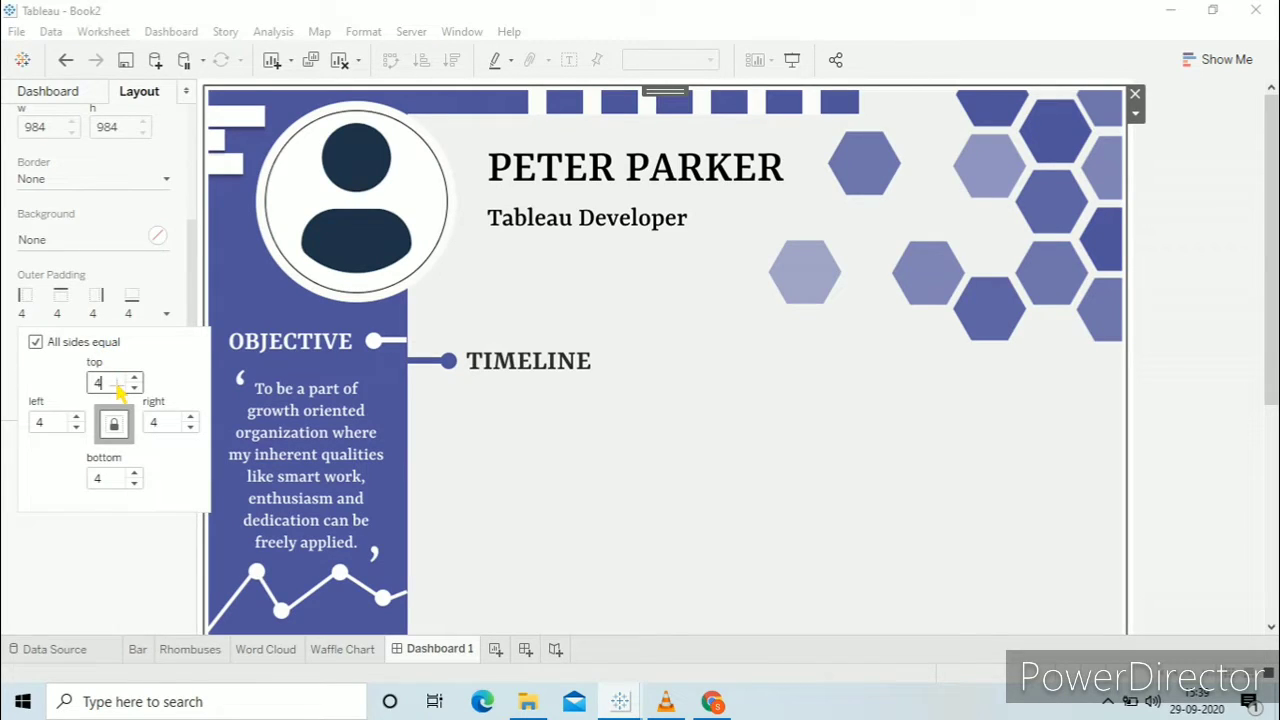
{"action": "type", "text": "0"}
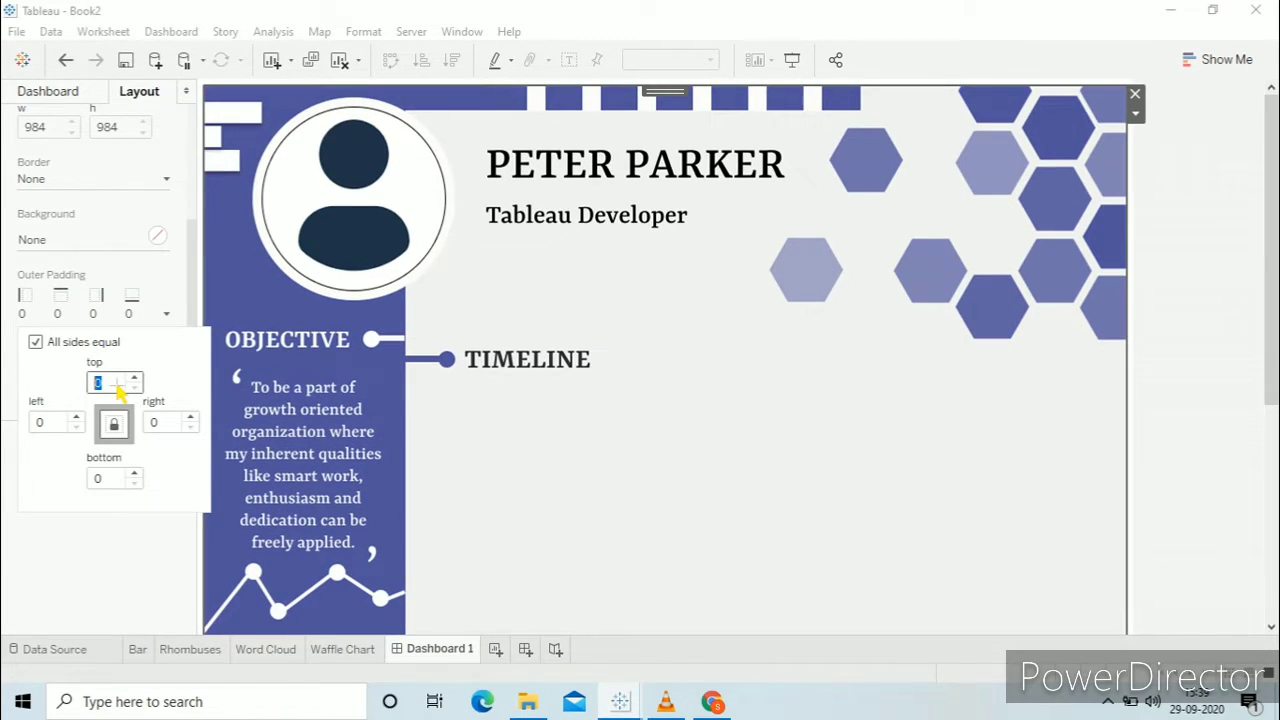
- Set the outer padding of the dashboard's tiled container to 0 on all sides
{"action": "left_click", "coordinate": [545, 348]}
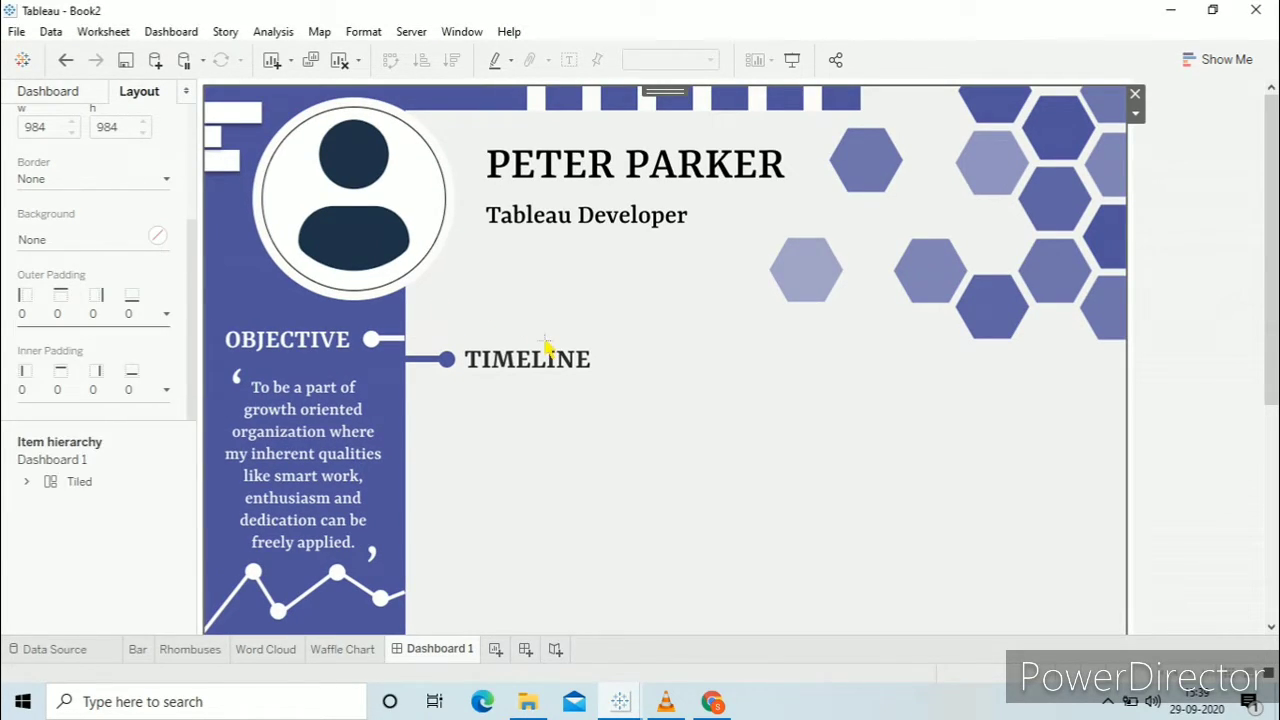
{"action": "left_click", "coordinate": [212, 204]}
{"action": "left_click", "coordinate": [110, 313]}
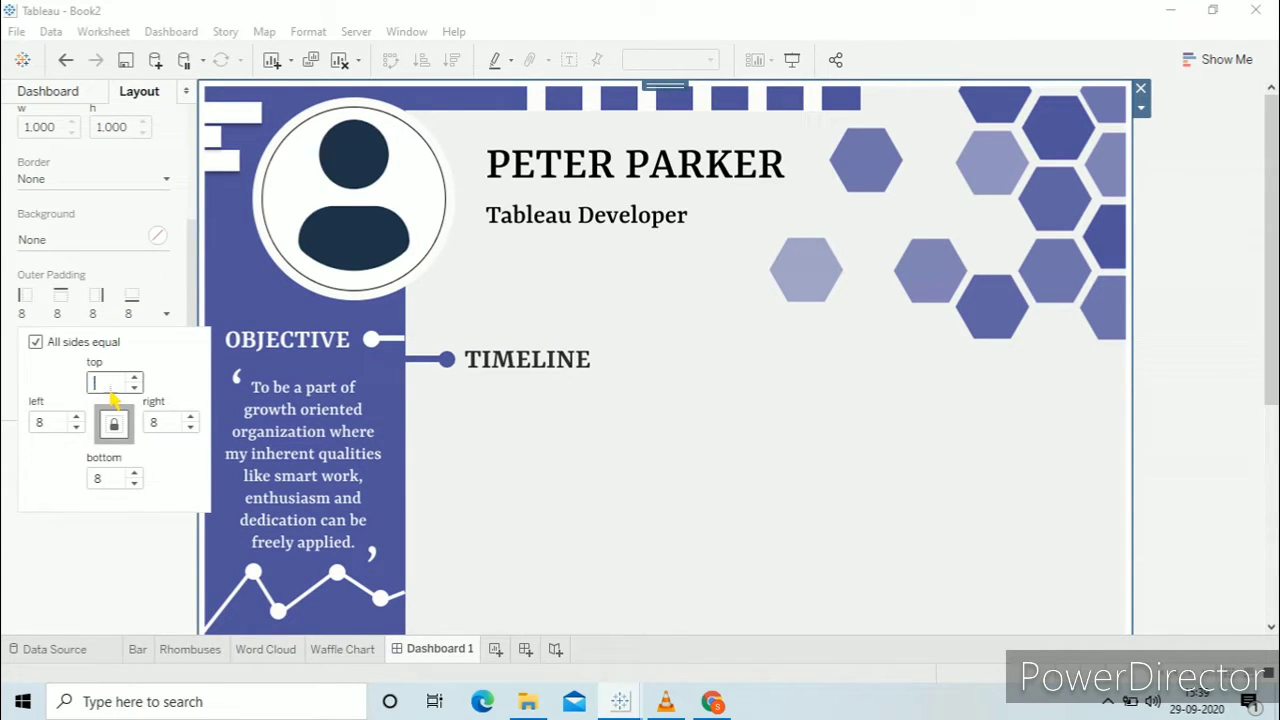
{"action": "type", "text": "0"}
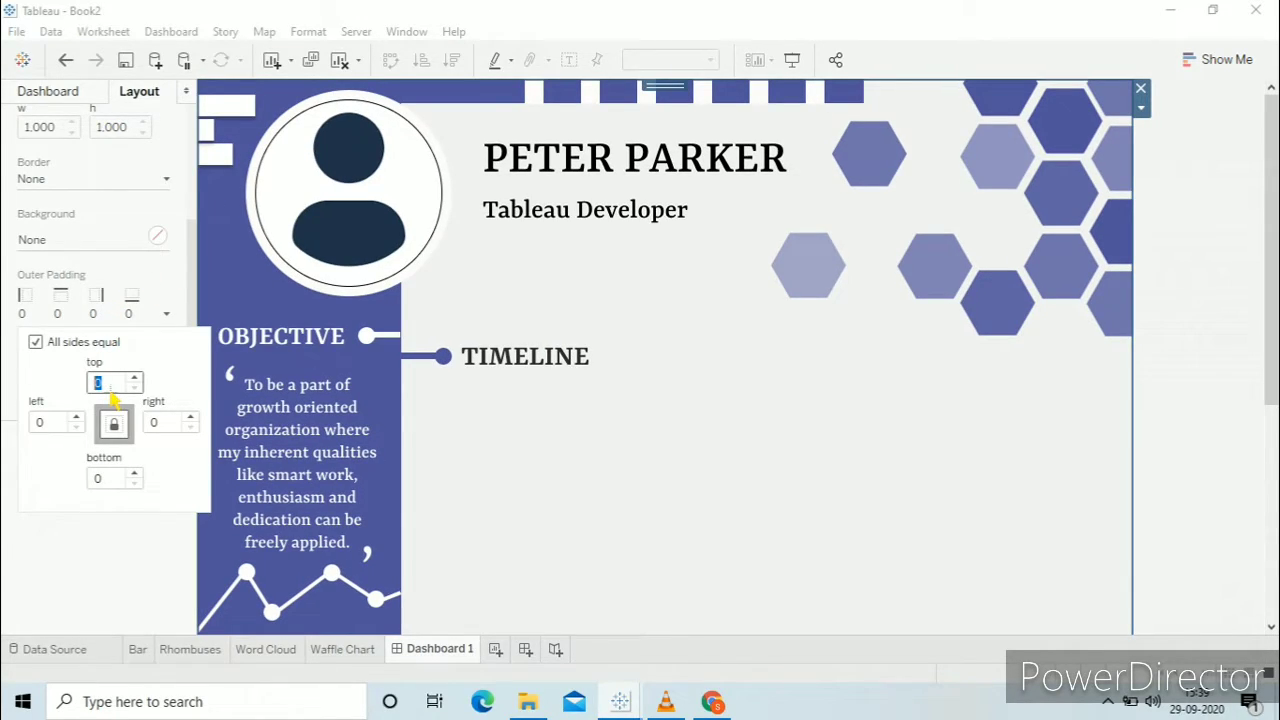
{"action": "left_click", "coordinate": [672, 435]}
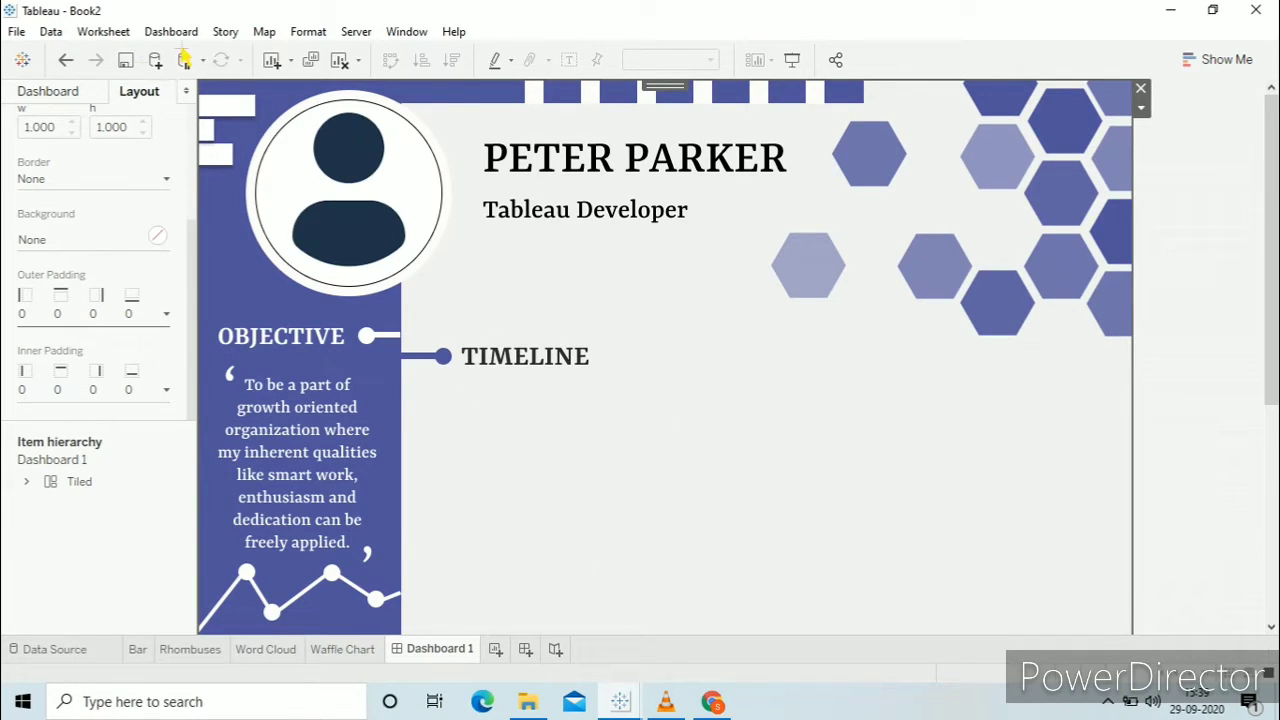
- Add a floating image object to the dashboard header using the icons8-linkedin-circled-240 picture
{"action": "left_click", "coordinate": [88, 100]}
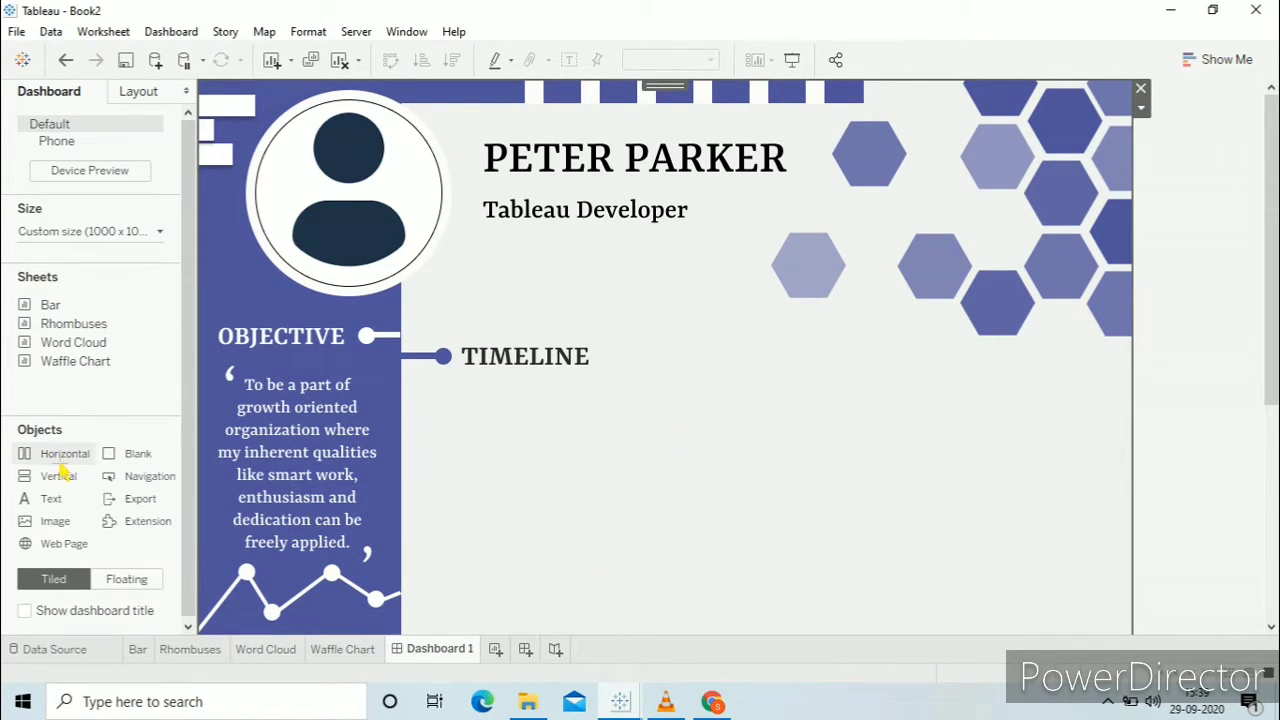
{"action": "left_click", "coordinate": [110, 579]}
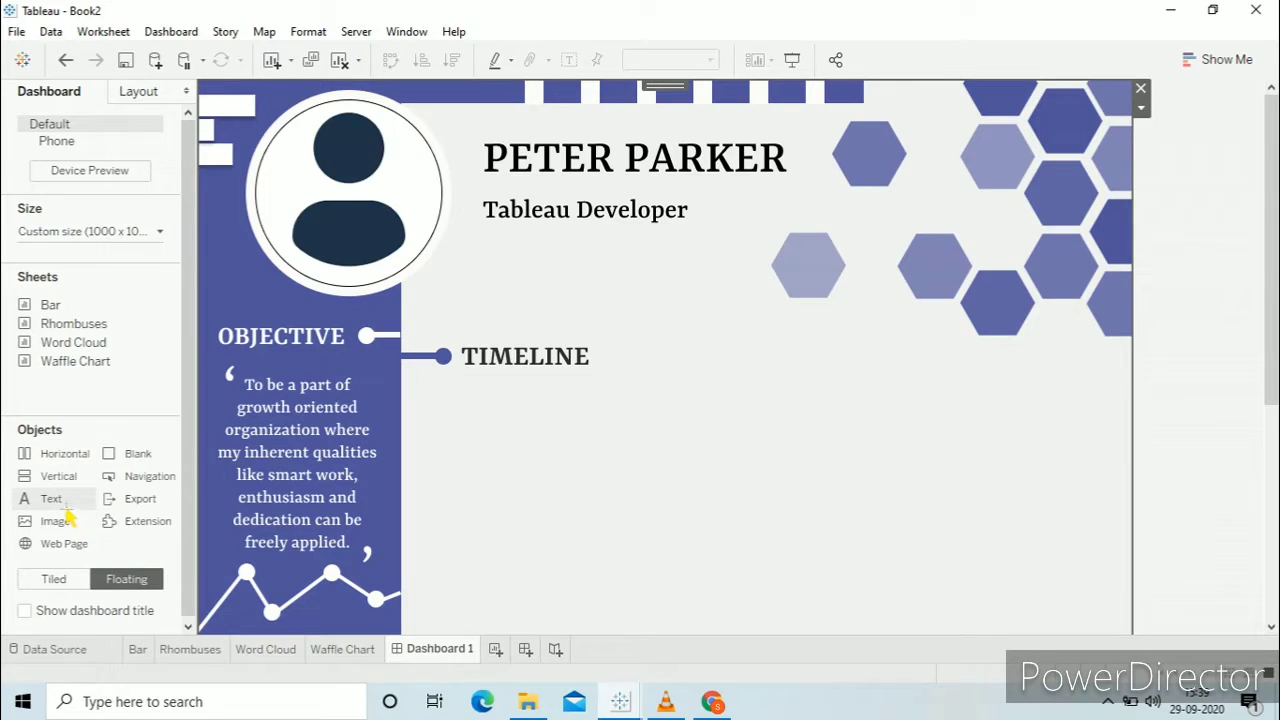
{"action": "left_click_drag", "start_coordinate": [62, 520], "coordinate": [421, 206]}
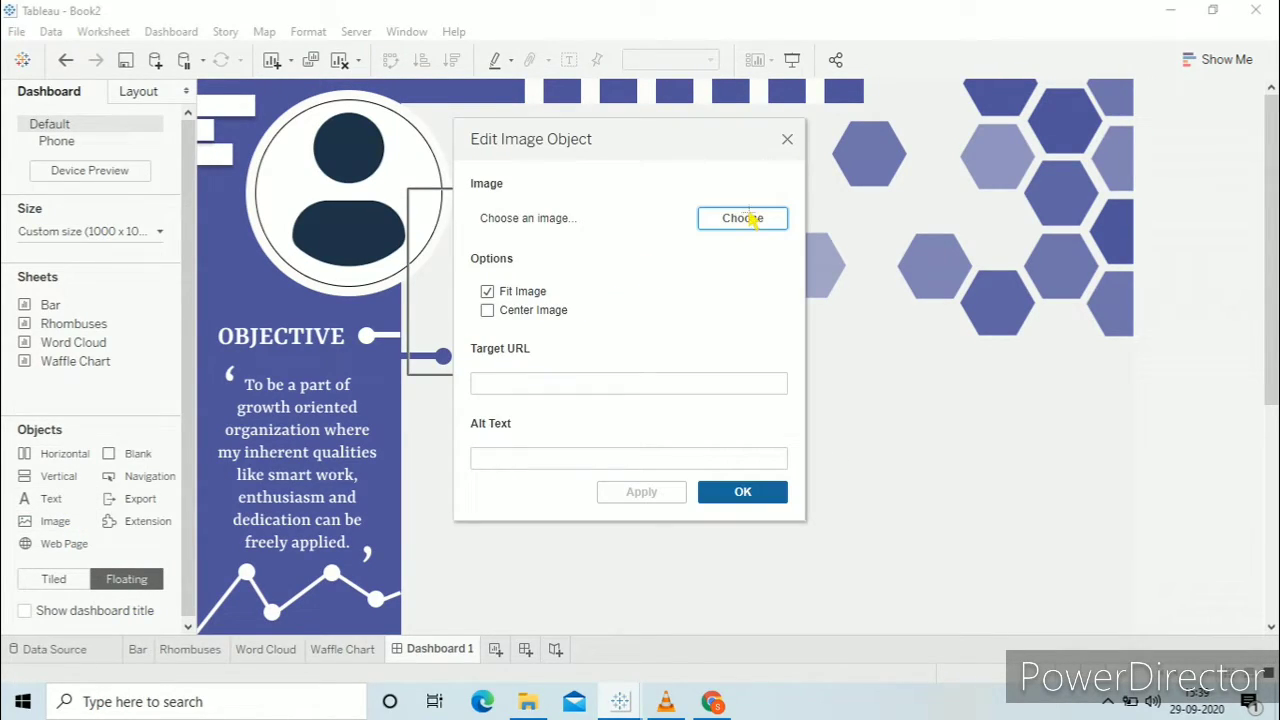
{"action": "left_click", "coordinate": [742, 218]}
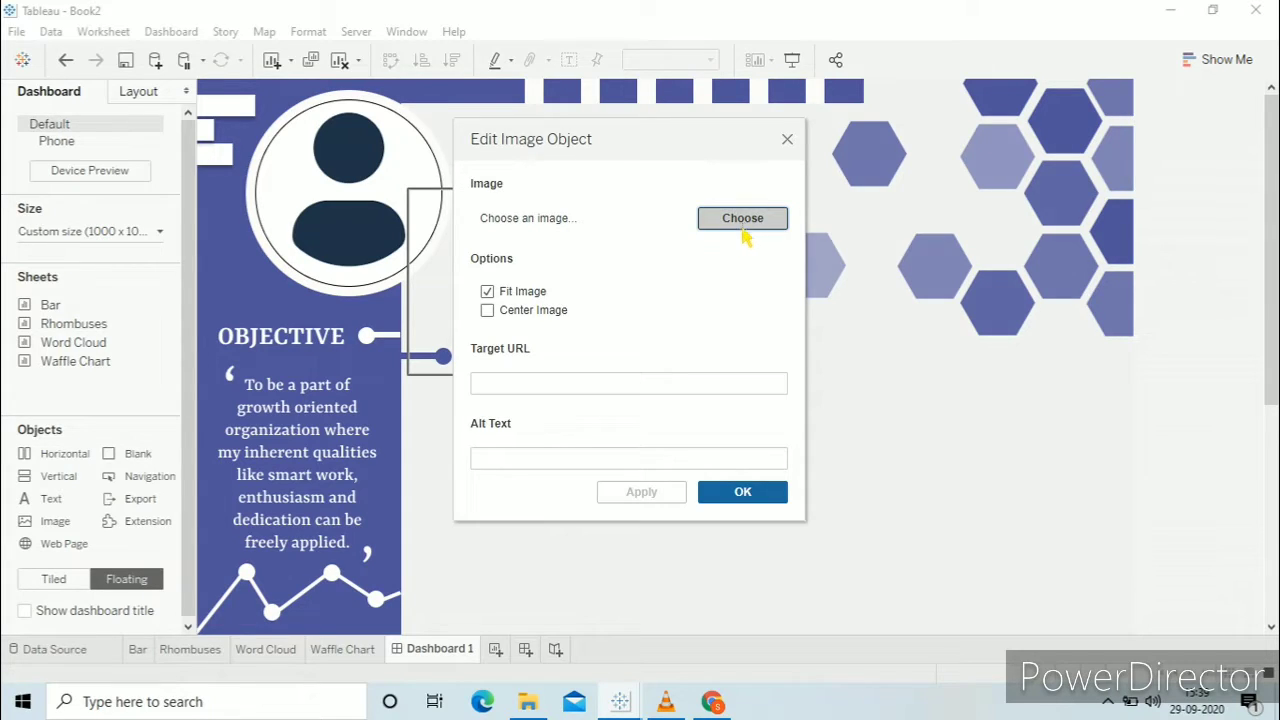
{"action": "scroll", "coordinate": [783, 405], "scroll_direction": "down", "scroll_amount": 5}
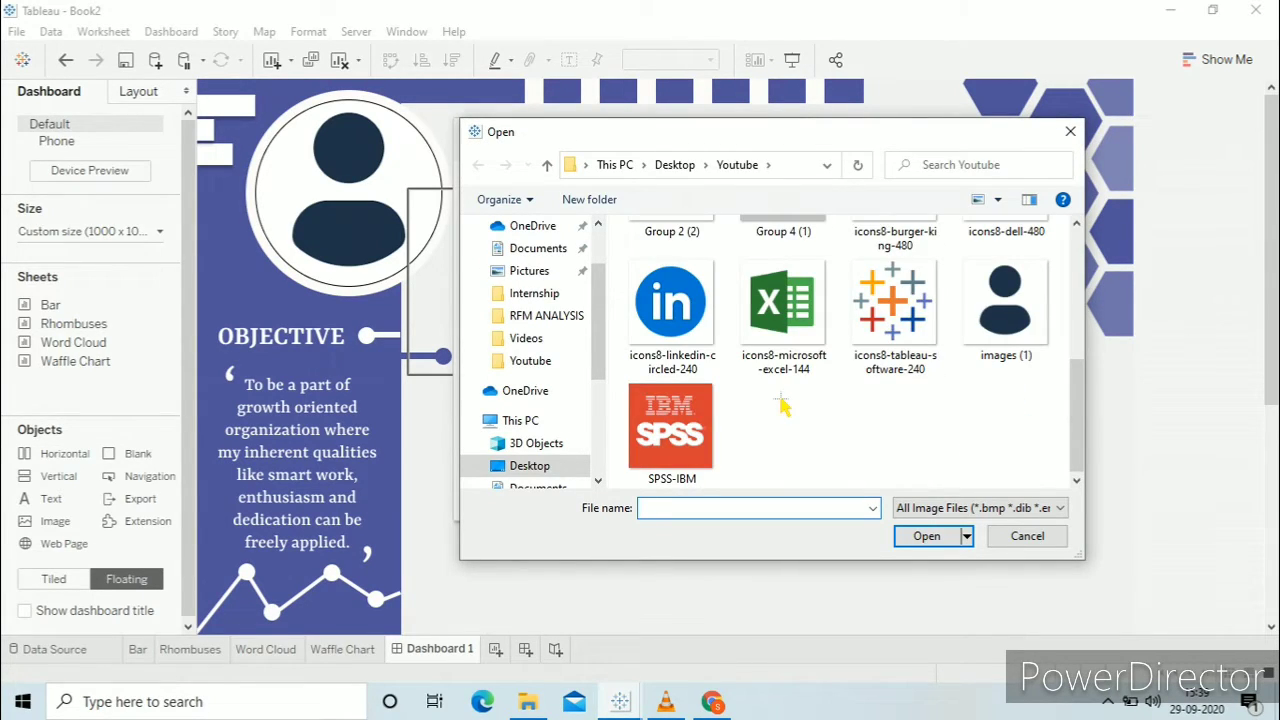
{"action": "double_click", "coordinate": [662, 368]}
- Paste the copied LinkedIn profile link as the image's target URL, review it back to its beginning, and confirm the image settings
{"action": "left_click", "coordinate": [634, 386]}
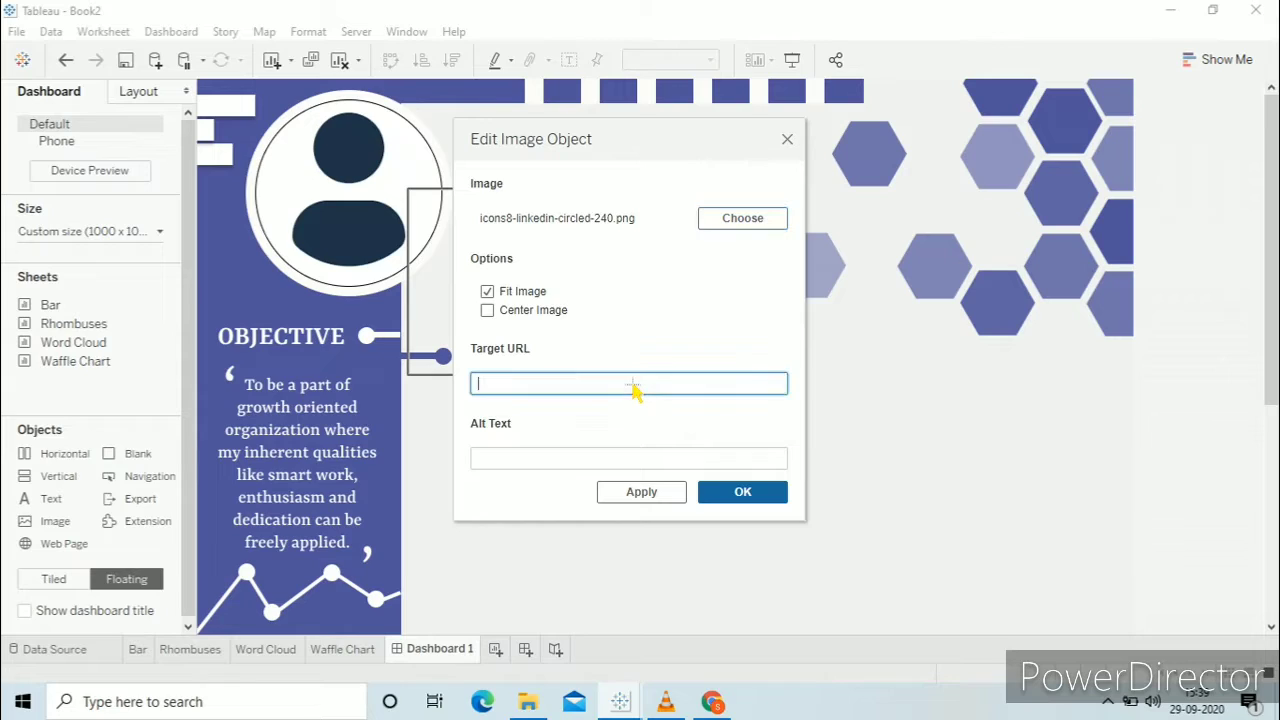
{"action": "key", "text": "ctrl+v"}
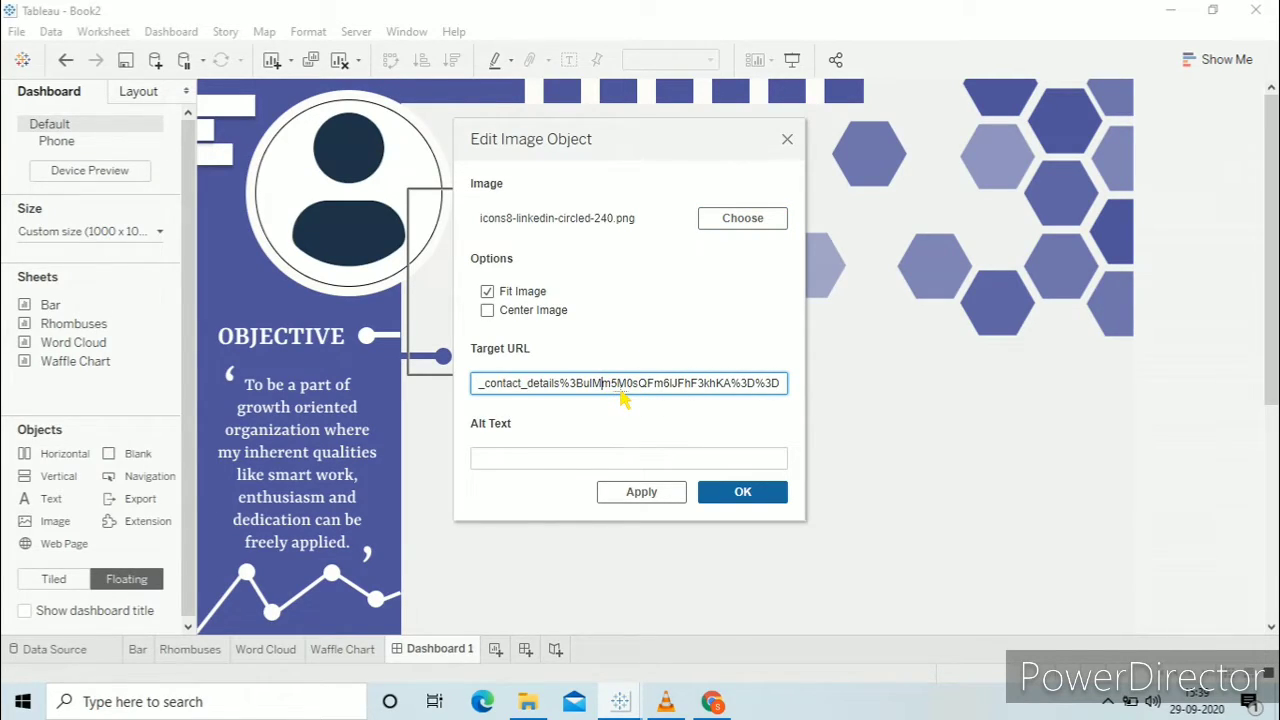
{"action": "key", "text": "Left"}
{"action": "key", "text": "Left"}
{"action": "key", "text": "Left"}
{"action": "key", "text": "Left"}
{"action": "key", "text": "Left"}
{"action": "key", "text": "Left"}
{"action": "key", "text": "Left"}
{"action": "key", "text": "Left"}
{"action": "key", "text": "Left"}
{"action": "key", "text": "Left"}
{"action": "key", "text": "Left"}
{"action": "key", "text": "Left"}
{"action": "key", "text": "Left"}
{"action": "key", "text": "Left"}
{"action": "key", "text": "Left"}
{"action": "key", "text": "Left"}
{"action": "key", "text": "Left"}
{"action": "key", "text": "Left"}
{"action": "key", "text": "Left"}
{"action": "key", "text": "Left"}
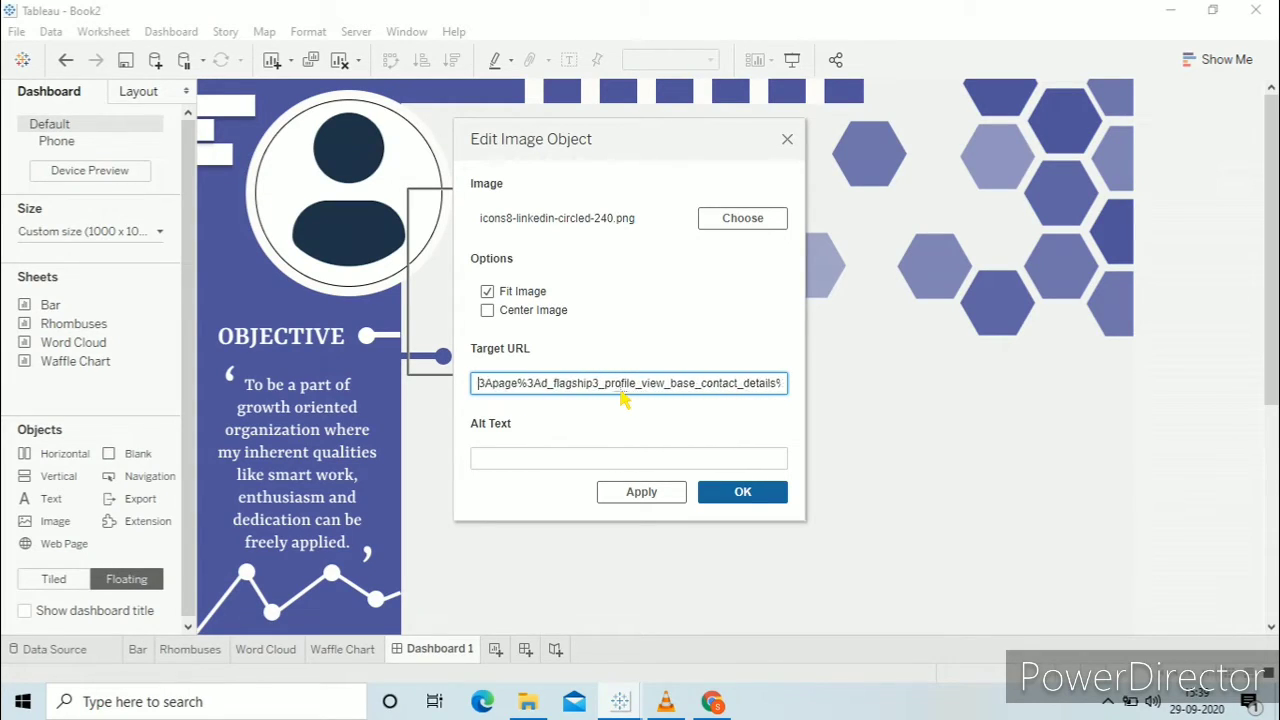
{"action": "key", "text": "Left"}
{"action": "key", "text": "Left"}
{"action": "key", "text": "Left"}
{"action": "key", "text": "Left"}
{"action": "key", "text": "Left"}
{"action": "key", "text": "Left"}
{"action": "key", "text": "Left"}
{"action": "key", "text": "Left"}
{"action": "key", "text": "Left"}
{"action": "key", "text": "Left"}
{"action": "key", "text": "Left"}
{"action": "key", "text": "Left"}
{"action": "key", "text": "Left"}
{"action": "key", "text": "Left"}
{"action": "key", "text": "Left"}
{"action": "key", "text": "Left"}
{"action": "key", "text": "Left"}
{"action": "key", "text": "Left"}
{"action": "key", "text": "Left"}
{"action": "key", "text": "Left"}
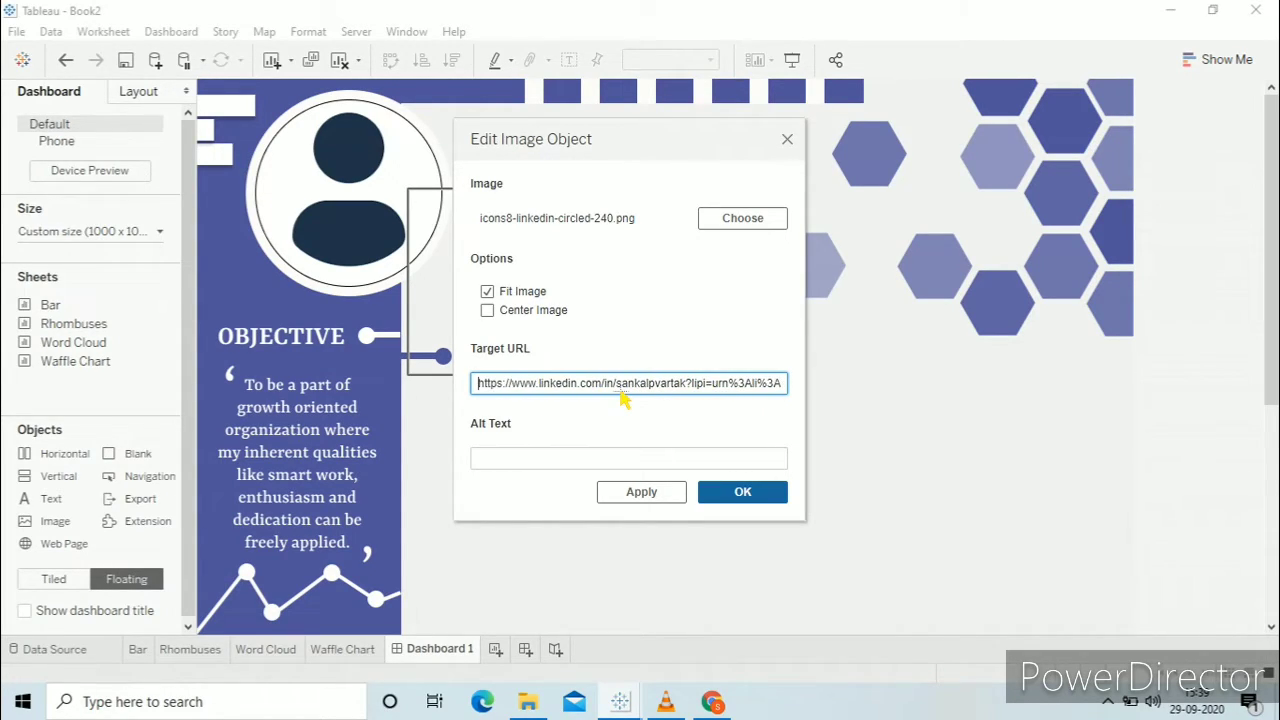
{"action": "left_click", "coordinate": [648, 492]}
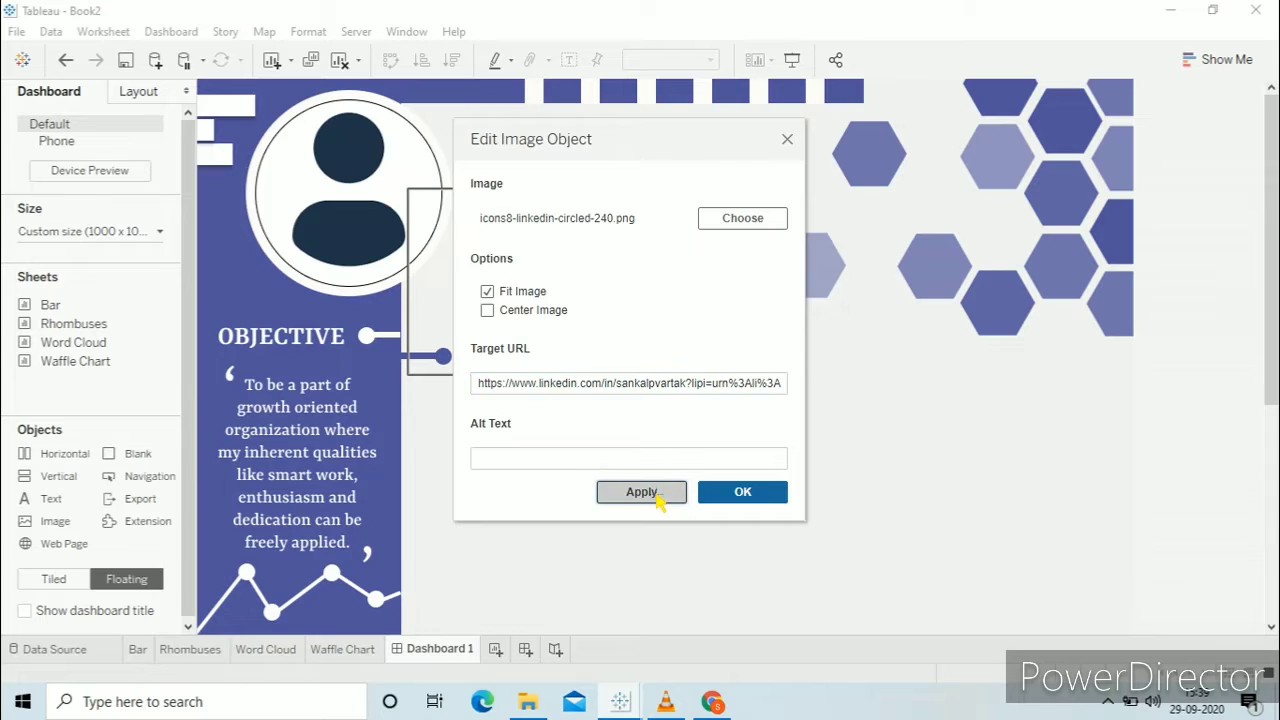
{"action": "left_click", "coordinate": [750, 494]}
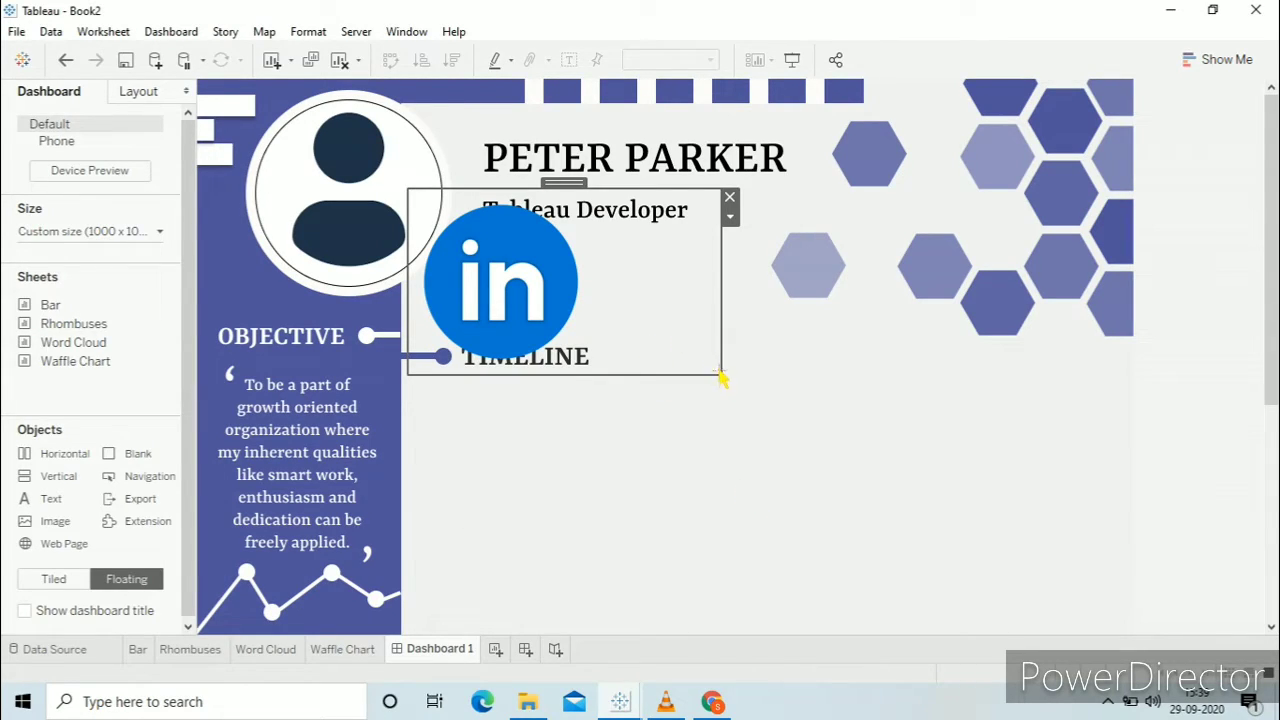
- Shrink the LinkedIn image to a small icon and position it just below the Tableau Developer subtitle
{"action": "left_click_drag", "start_coordinate": [728, 386], "coordinate": [499, 271]}
{"action": "left_click_drag", "start_coordinate": [457, 196], "coordinate": [500, 244]}
{"action": "left_click_drag", "start_coordinate": [549, 333], "coordinate": [526, 297]}
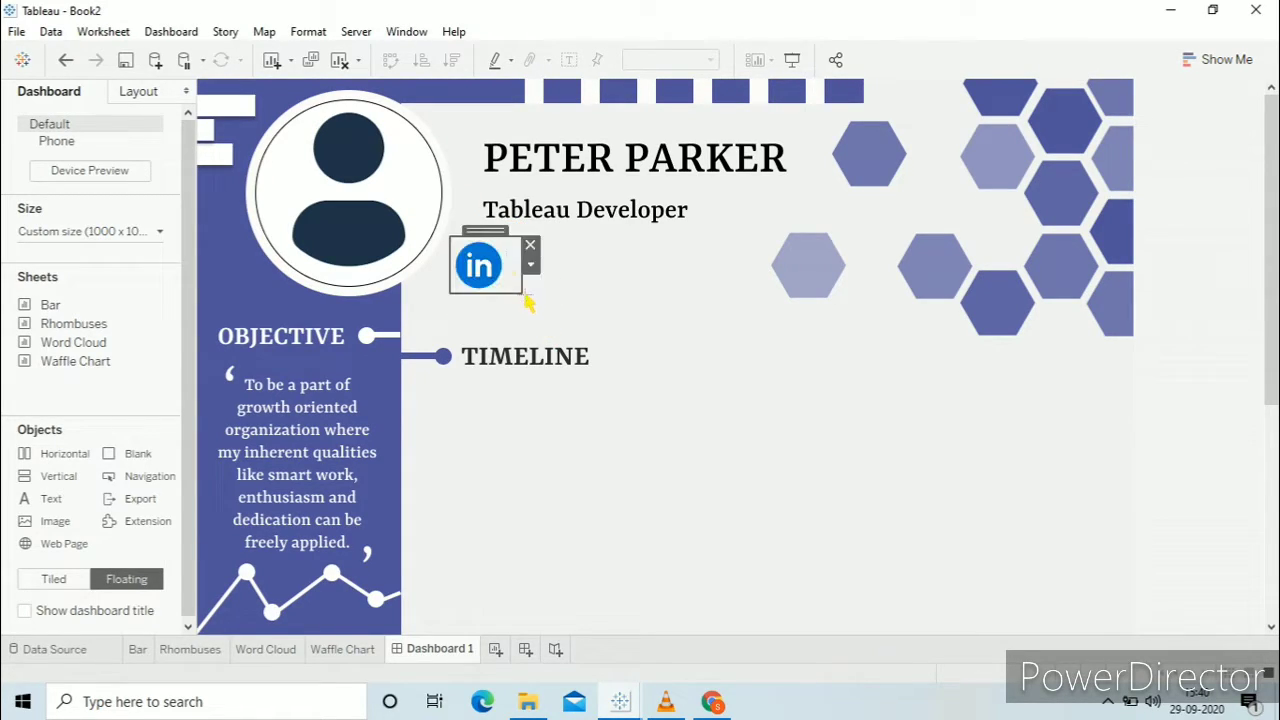
{"action": "left_click_drag", "start_coordinate": [491, 242], "coordinate": [519, 258]}
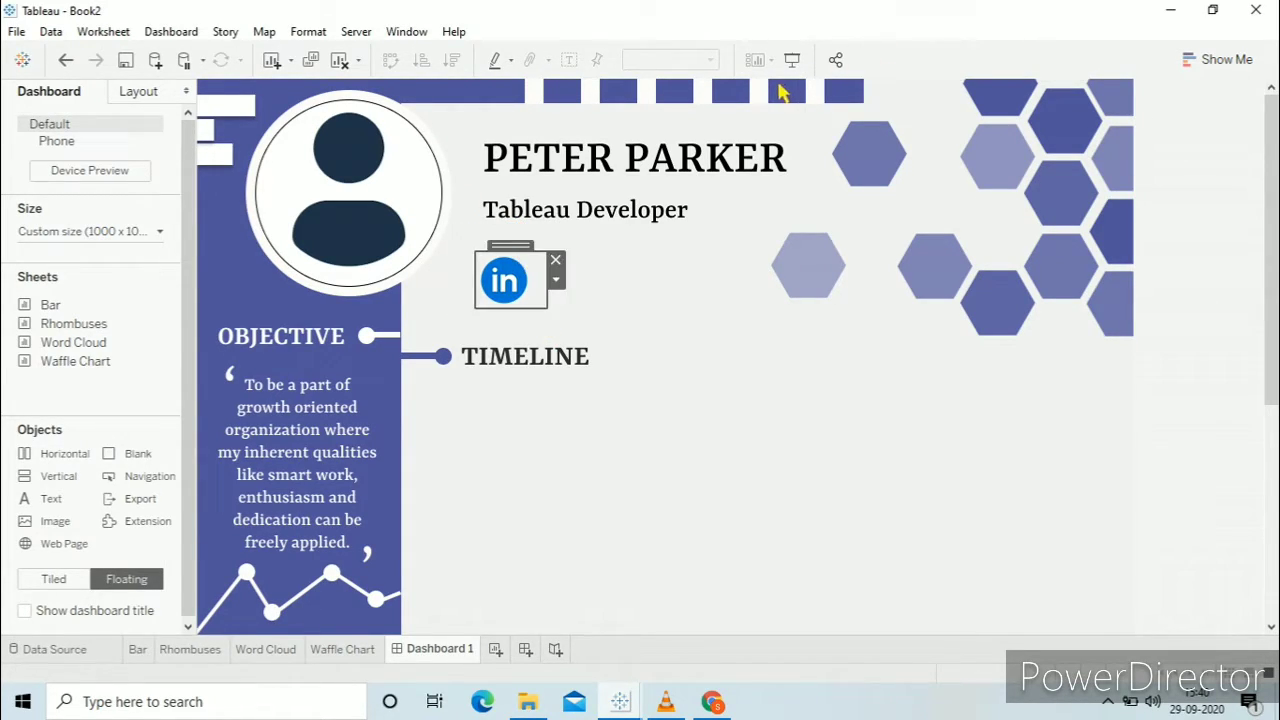
- Test the LinkedIn icon's link in presentation mode, view the opened profile page, and close the browser
{"action": "left_click", "coordinate": [792, 60]}
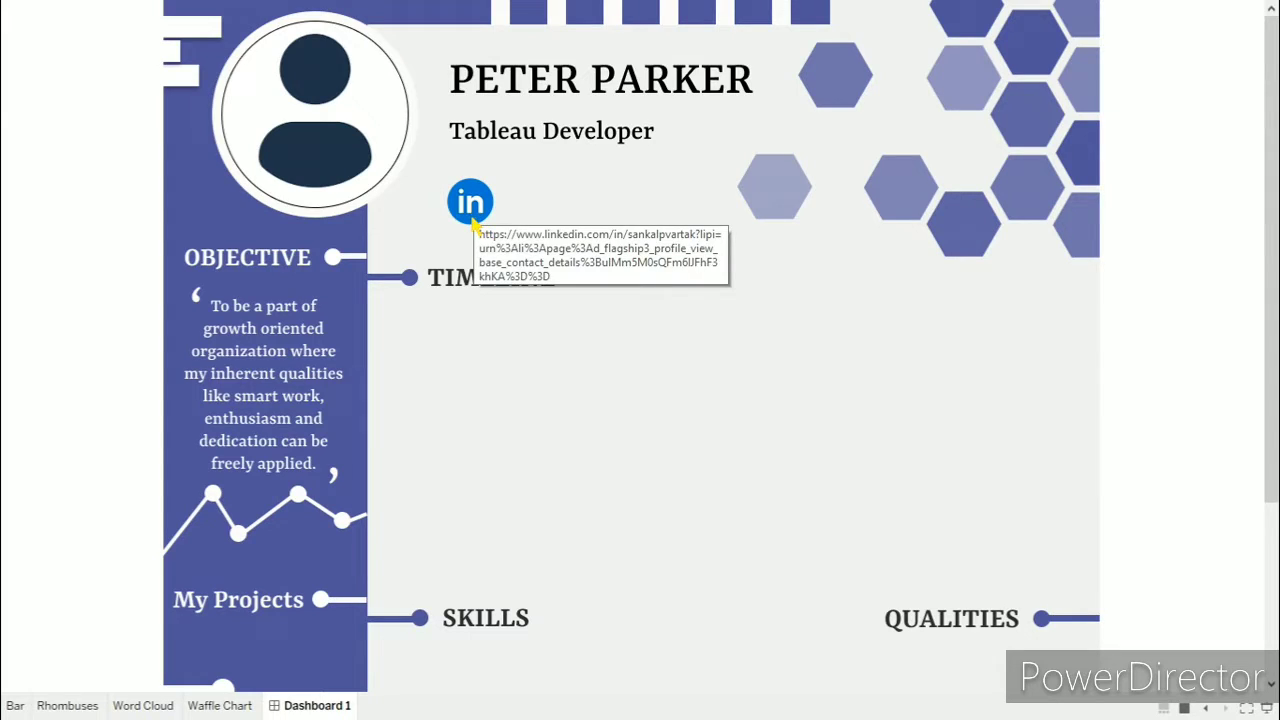
{"action": "left_click", "coordinate": [472, 220]}
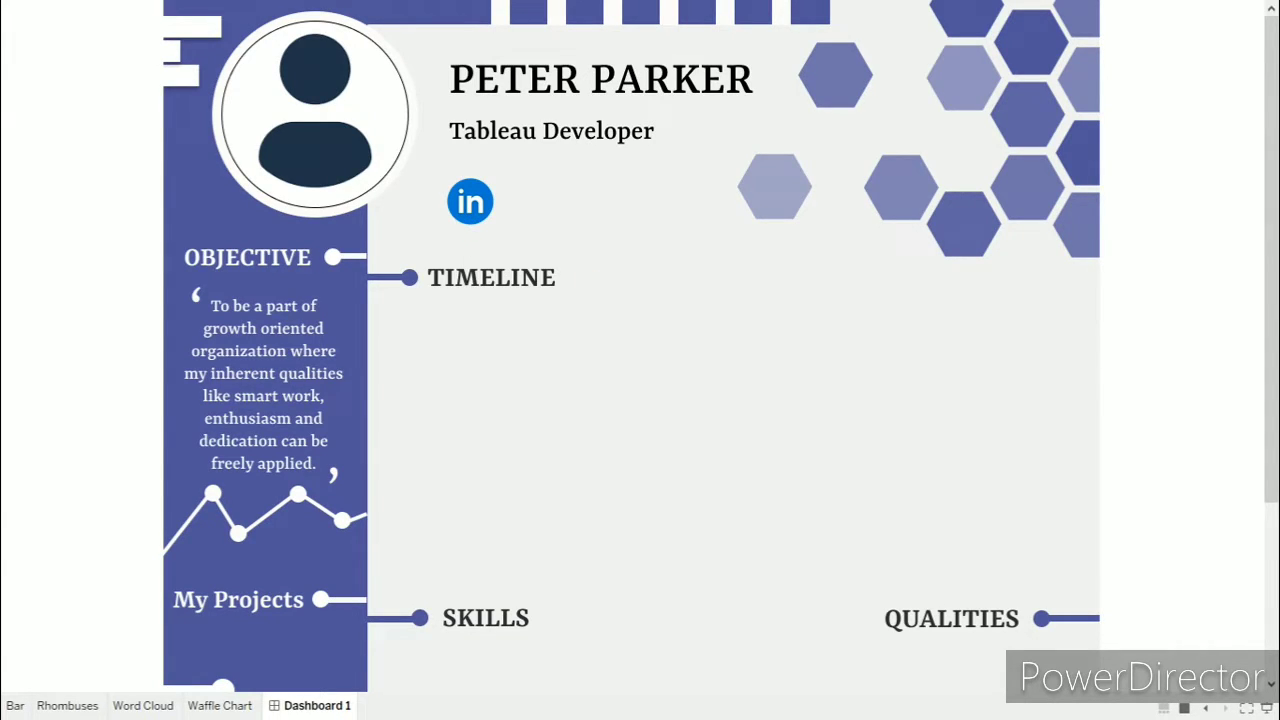
{"action": "key", "text": "Escape"}
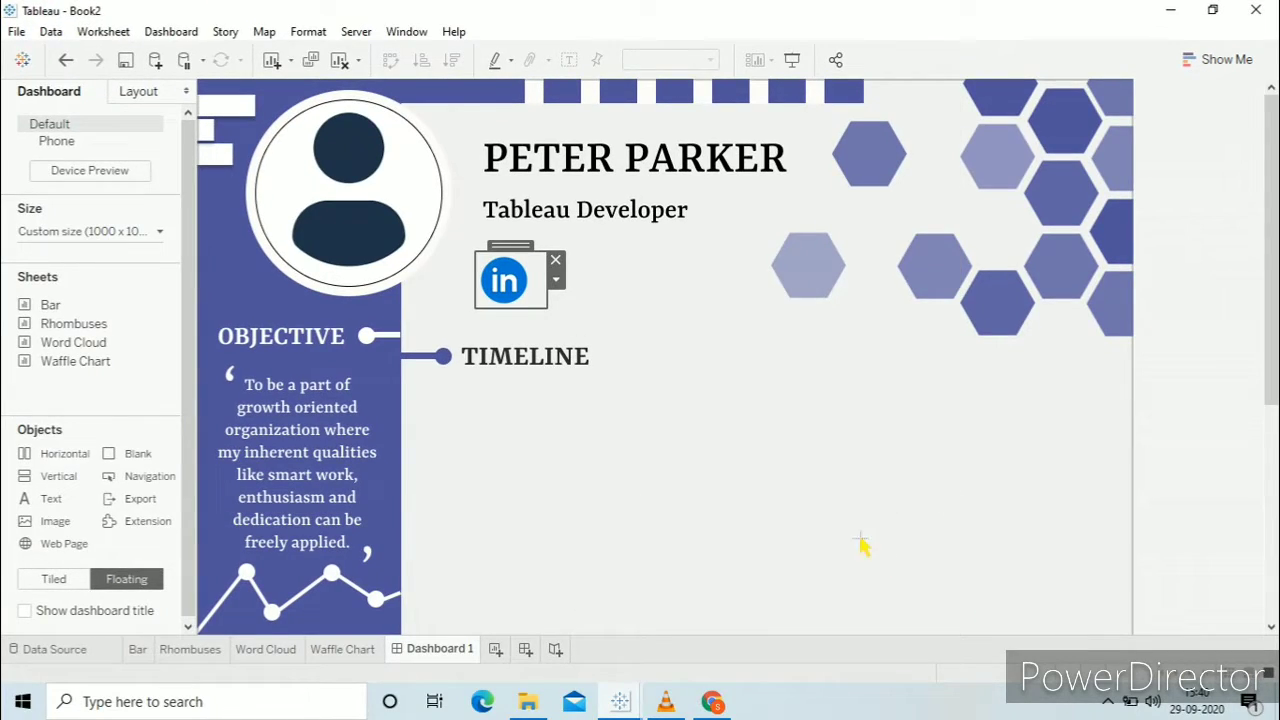
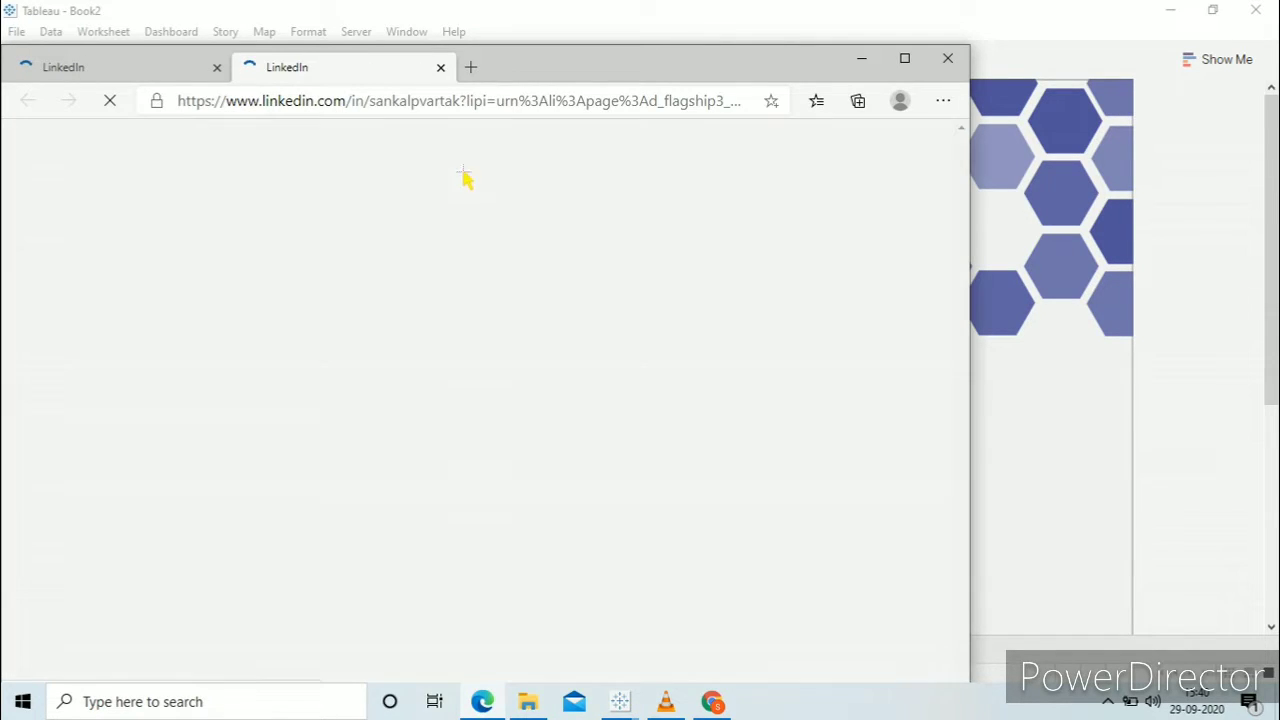
{"action": "left_click", "coordinate": [446, 68]}
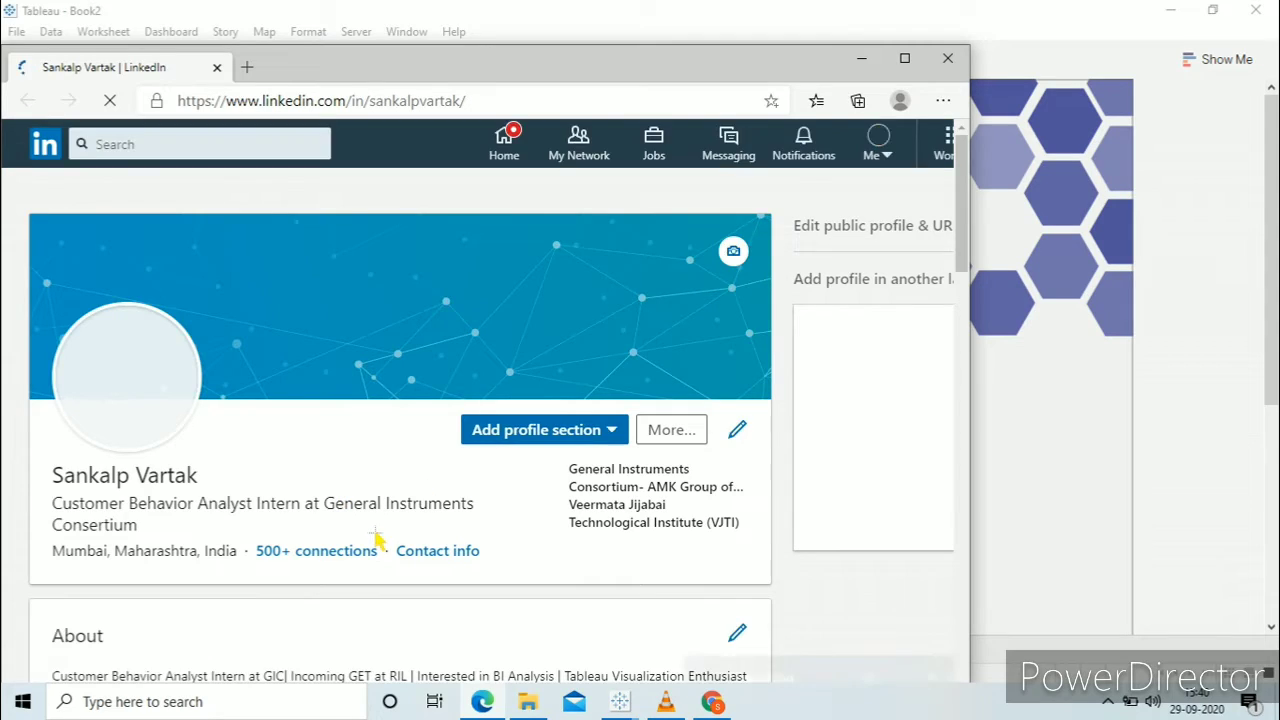
{"action": "scroll", "coordinate": [380, 540], "scroll_direction": "down", "scroll_amount": 2}
{"action": "scroll", "coordinate": [377, 537], "scroll_direction": "down", "scroll_amount": 1}
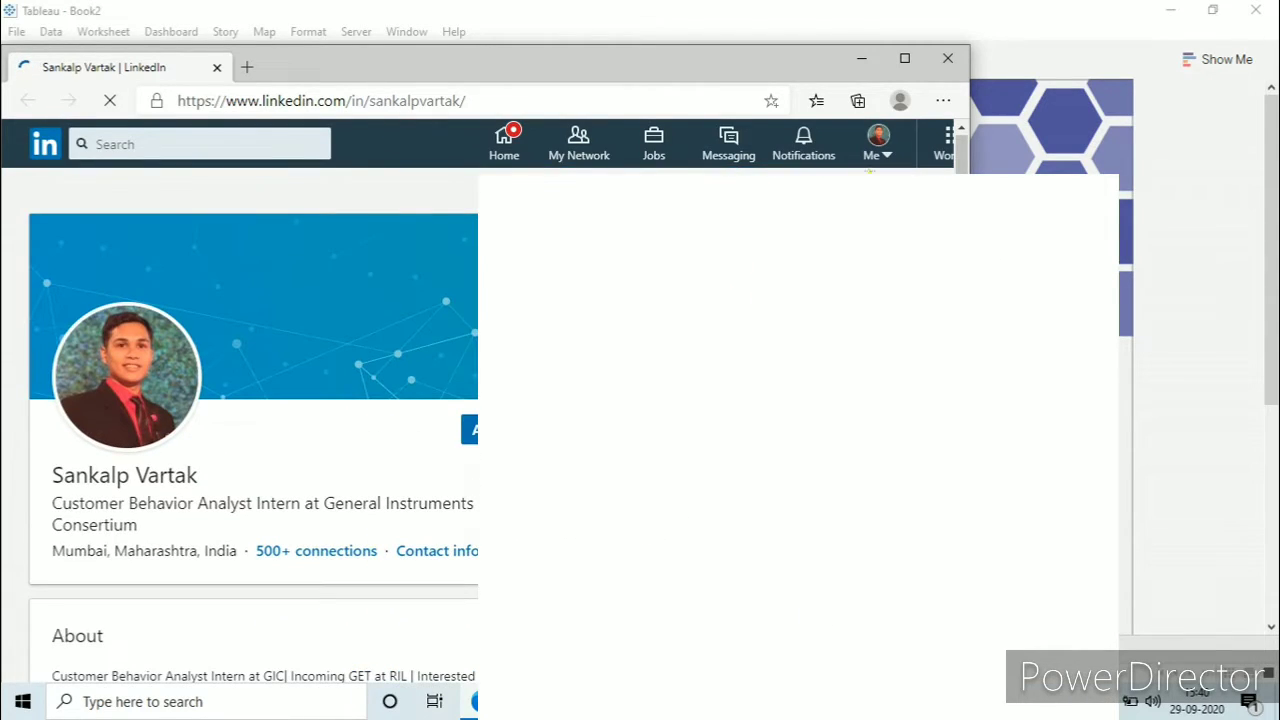
{"action": "left_click", "coordinate": [955, 58]}
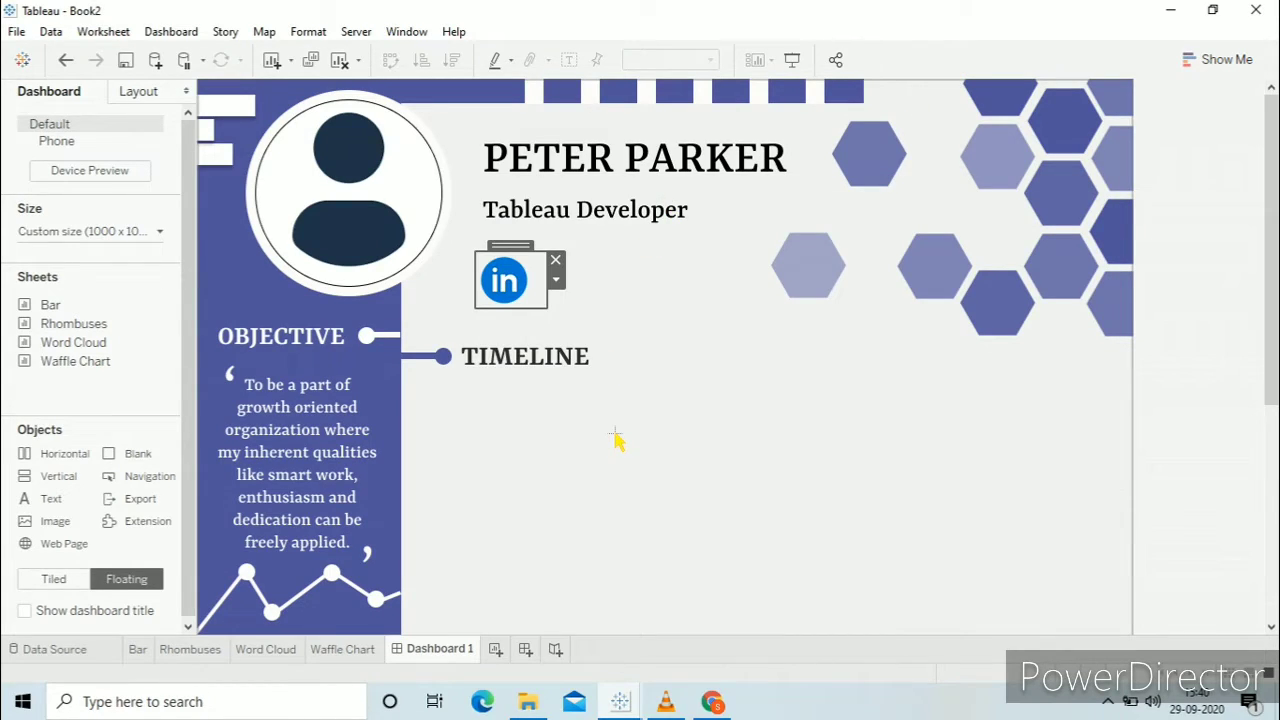
- Add another floating image object near the Timeline heading using the icons8-tableau-software-240 picture
{"action": "left_click", "coordinate": [615, 440]}
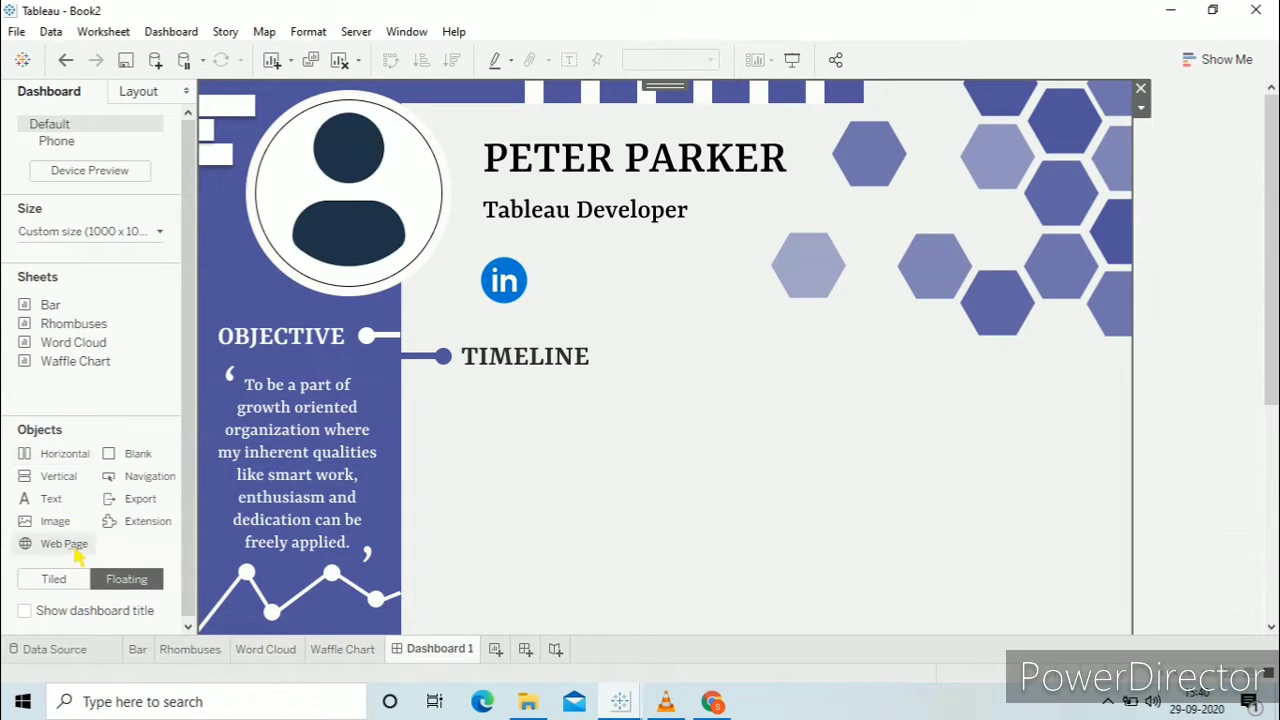
{"action": "left_click_drag", "start_coordinate": [54, 523], "coordinate": [607, 318]}
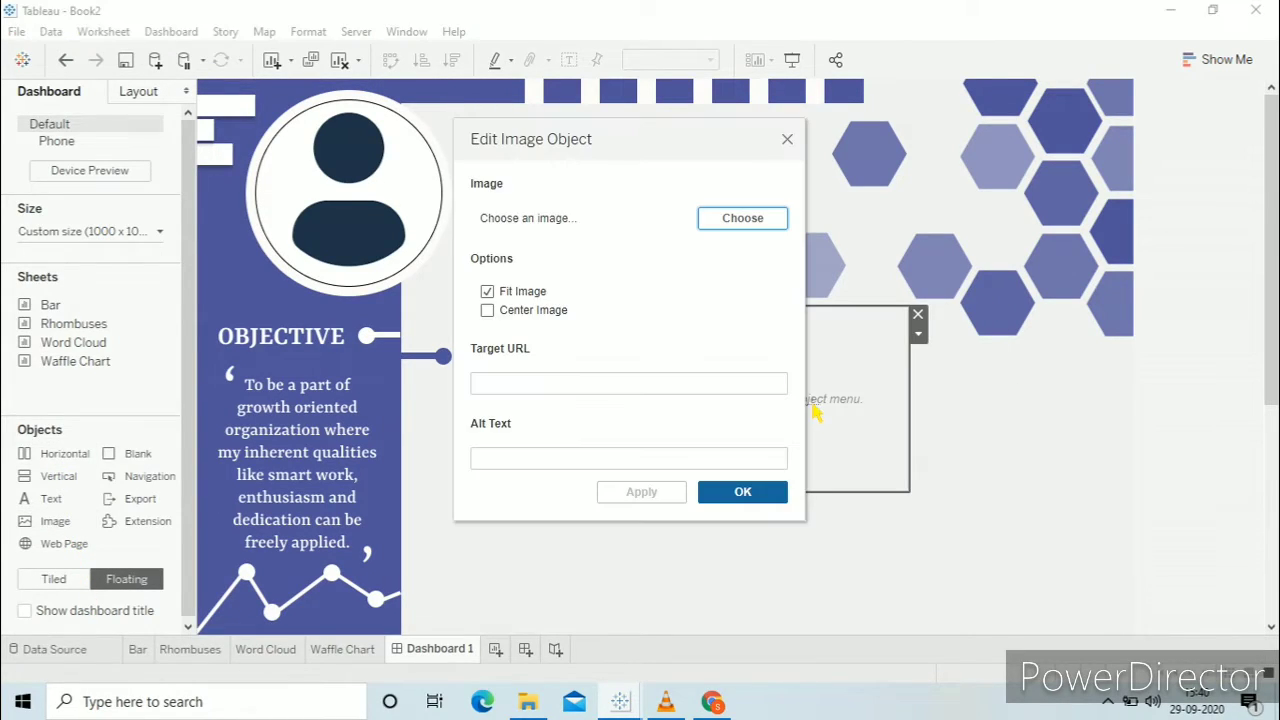
{"action": "left_click", "coordinate": [752, 218]}
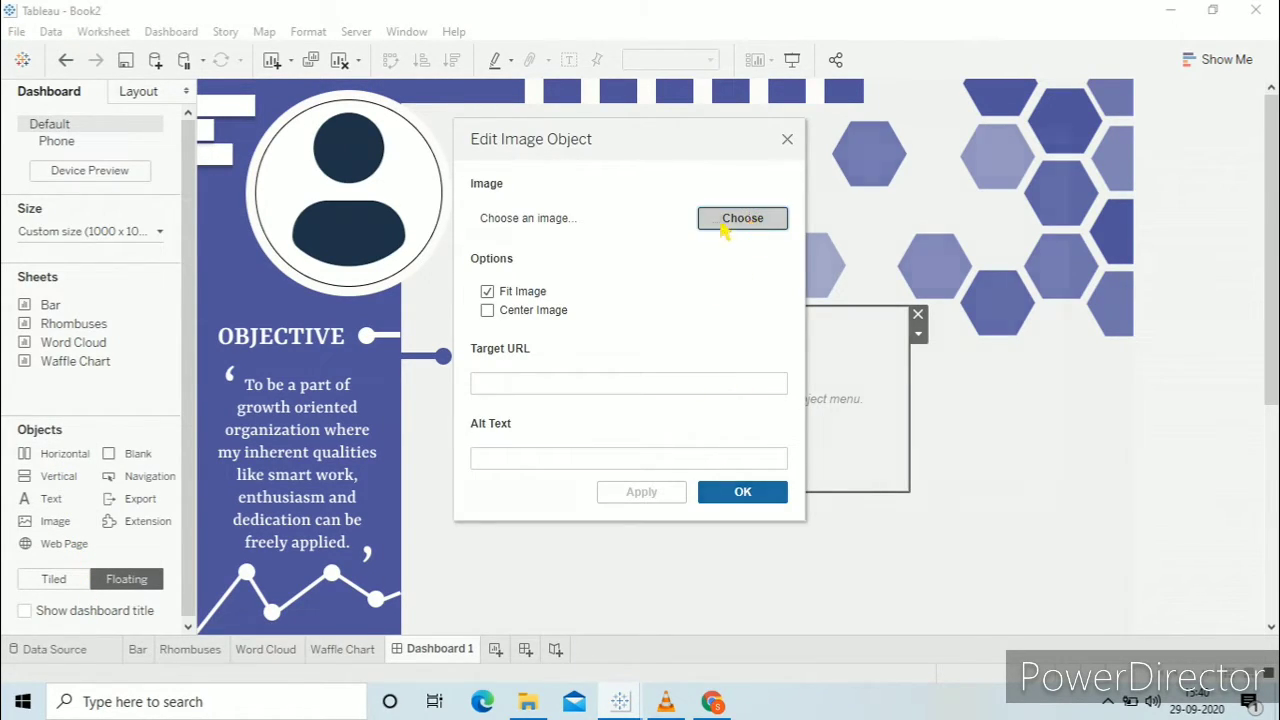
{"action": "scroll", "coordinate": [852, 360], "scroll_direction": "down", "scroll_amount": 5}
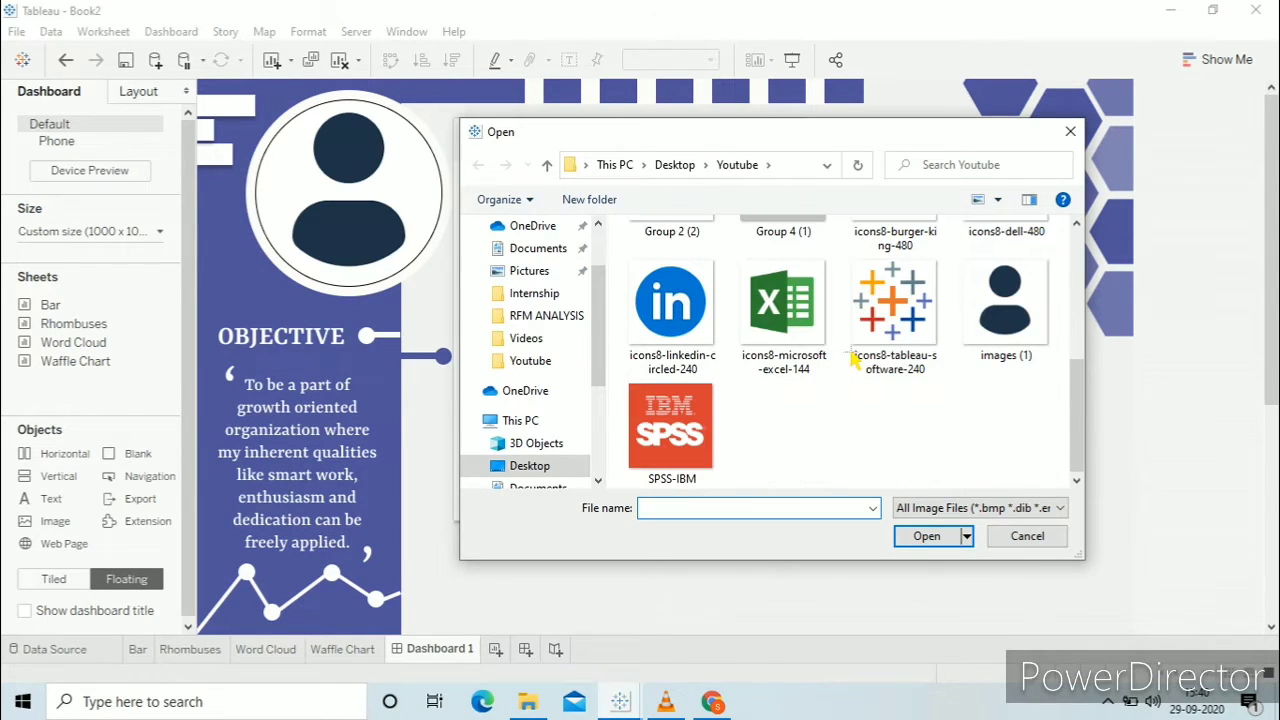
{"action": "double_click", "coordinate": [886, 330]}
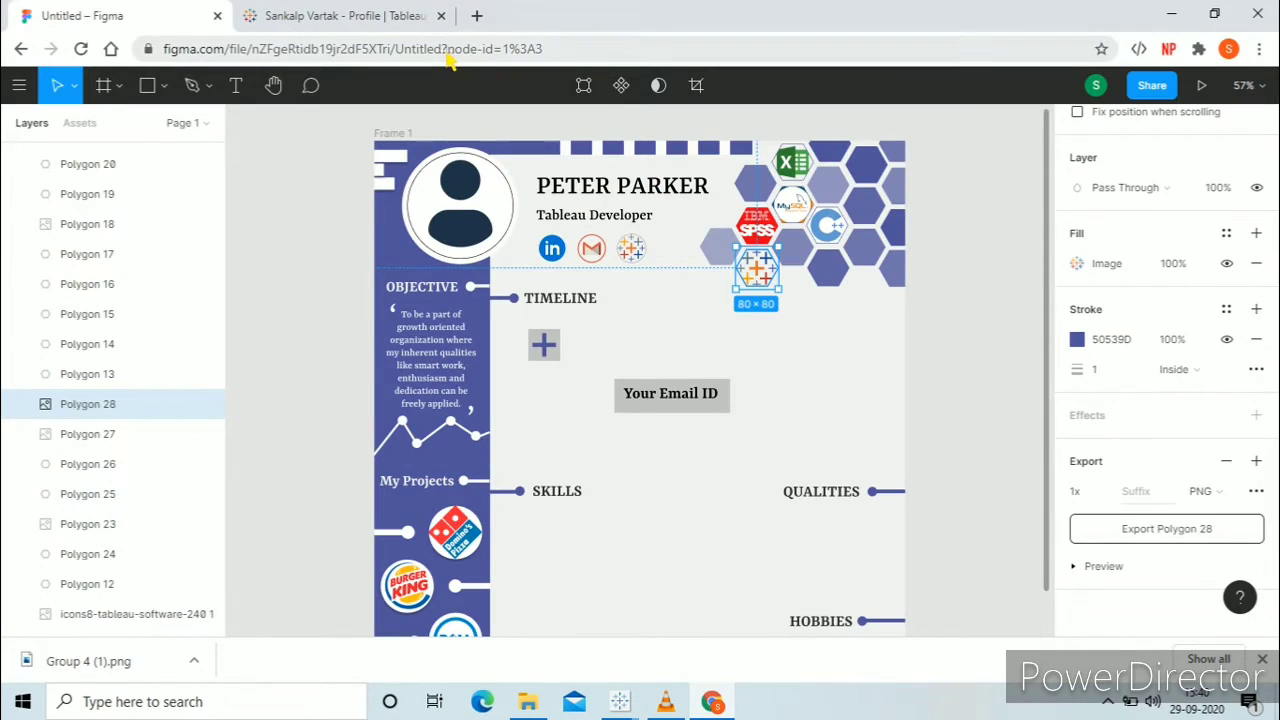
- Copy the Tableau Public profile page's address in Chrome and return to the Figma file
{"action": "left_click", "coordinate": [412, 18]}
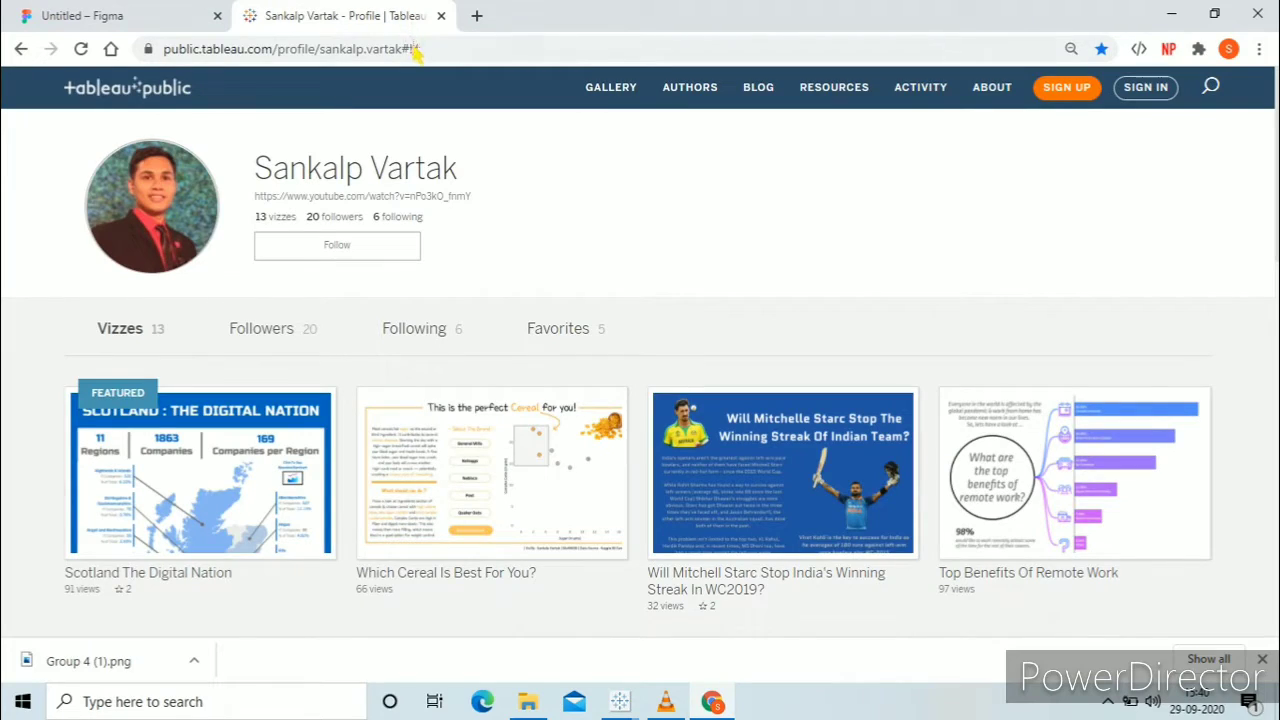
{"action": "left_click", "coordinate": [413, 50]}
{"action": "key", "text": "ctrl+c"}
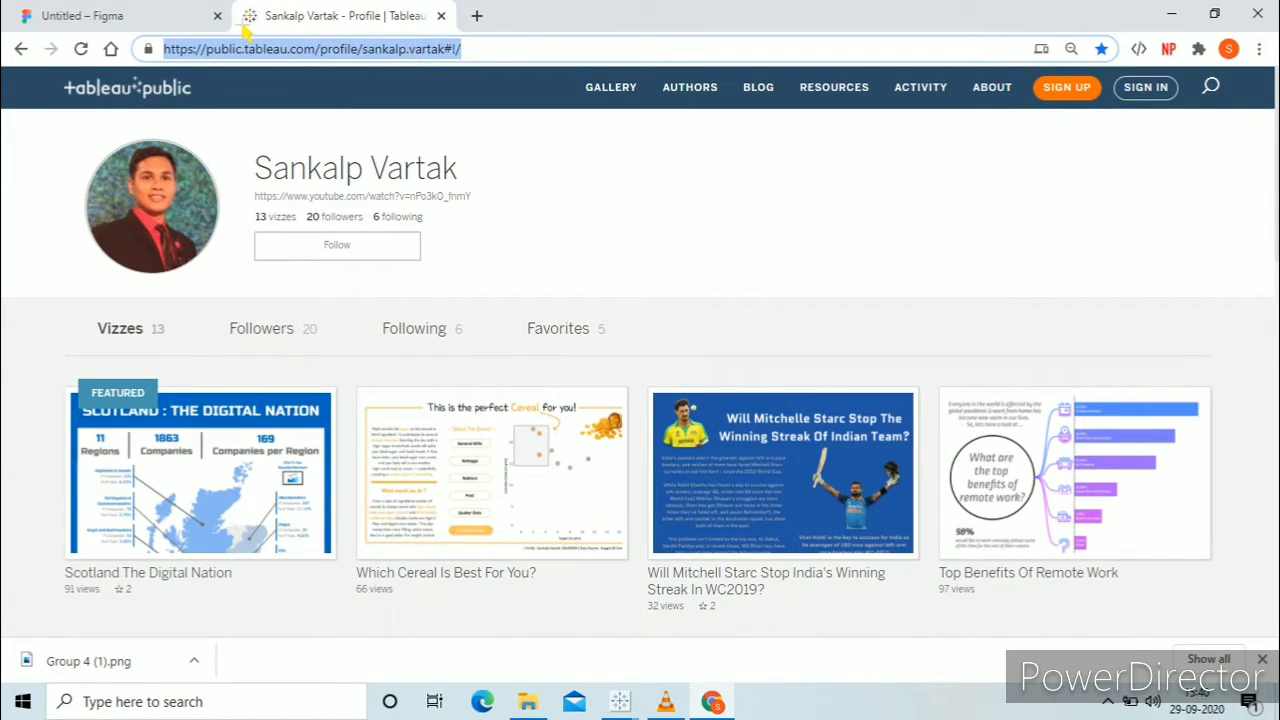
{"action": "left_click", "coordinate": [150, 15]}
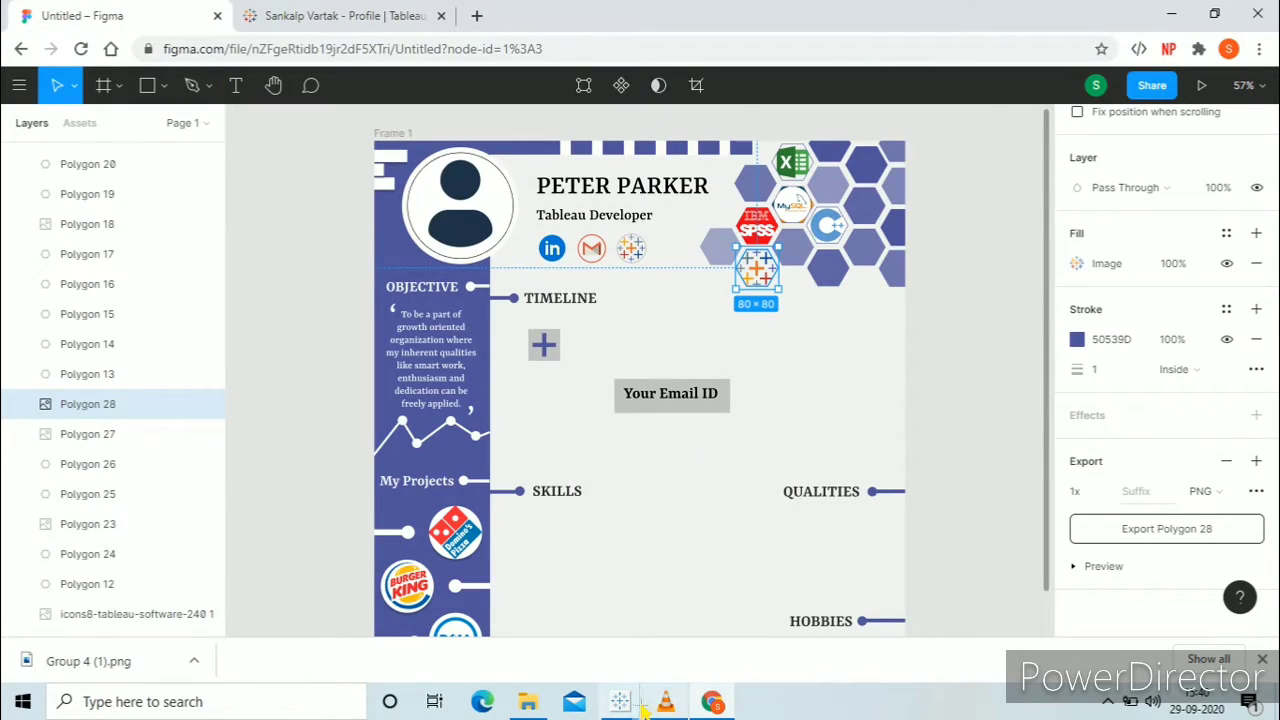
- Switch back to Tableau, paste the Tableau Public profile link as the Tableau logo's target URL, and confirm the image settings
{"action": "mouse_move", "coordinate": [622, 703]}
{"action": "left_click", "coordinate": [709, 625]}
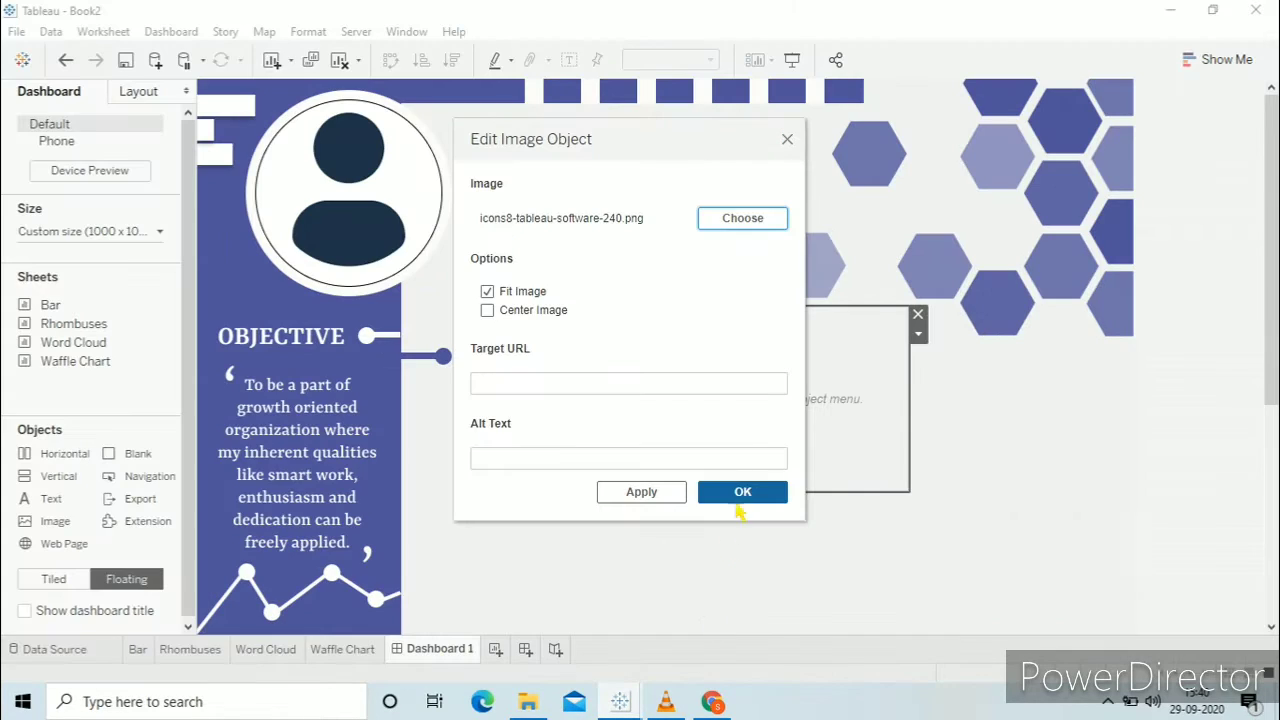
{"action": "left_click", "coordinate": [640, 391]}
{"action": "key", "text": "ctrl+v"}
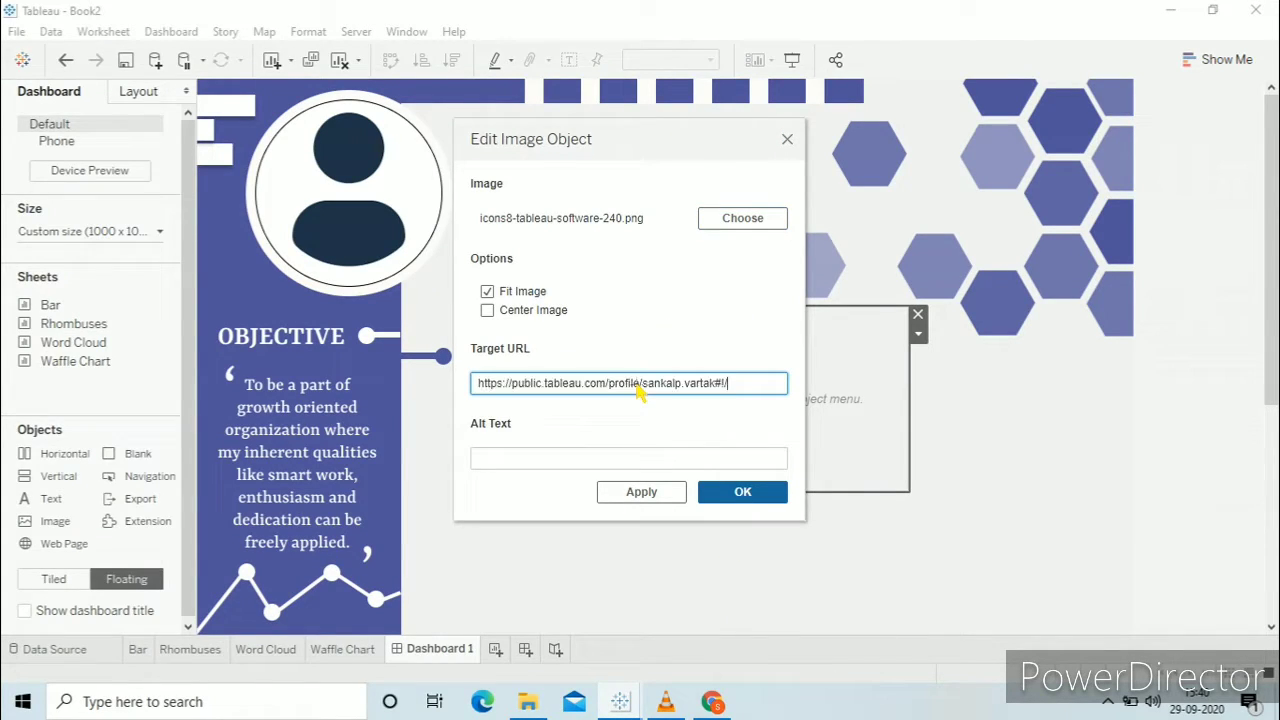
{"action": "left_click", "coordinate": [668, 494]}
{"action": "left_click", "coordinate": [743, 494]}
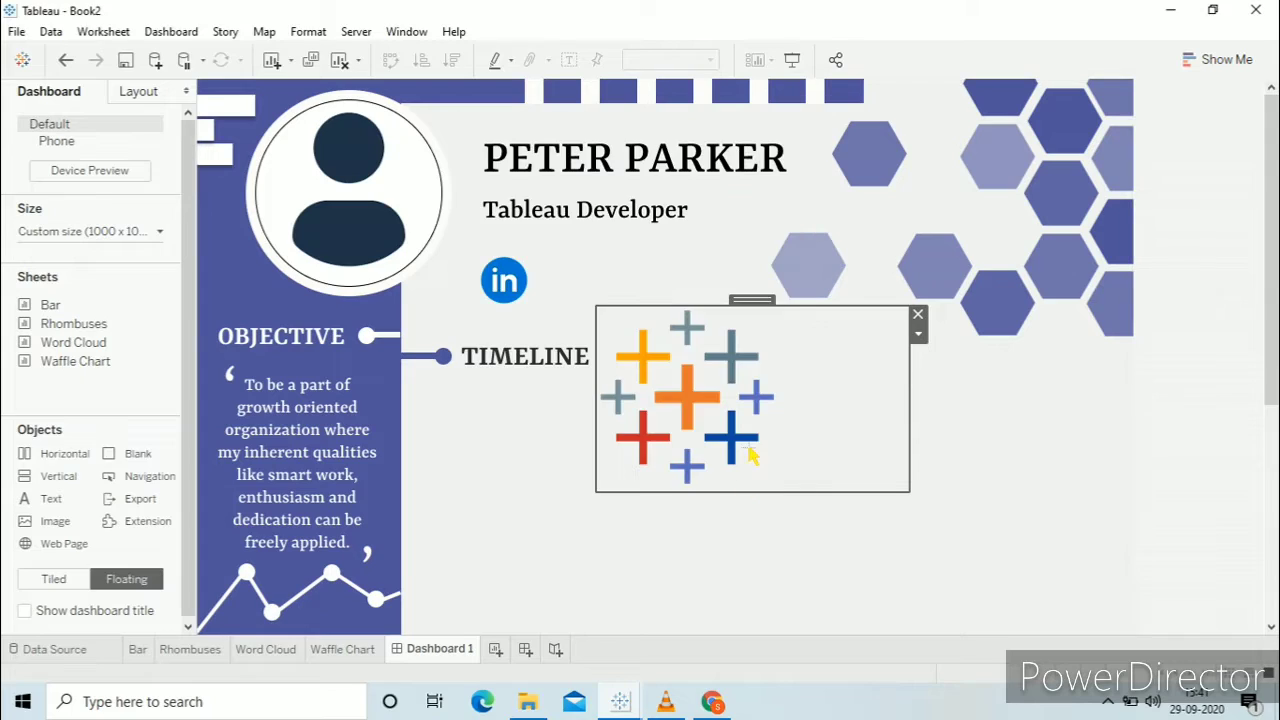
- Shrink the Tableau logo to icon size and place it on the LinkedIn icon's row beneath Tableau Developer
{"action": "left_click_drag", "start_coordinate": [911, 494], "coordinate": [678, 389]}
{"action": "left_click_drag", "start_coordinate": [636, 312], "coordinate": [640, 262]}
{"action": "left_click_drag", "start_coordinate": [678, 335], "coordinate": [655, 314]}
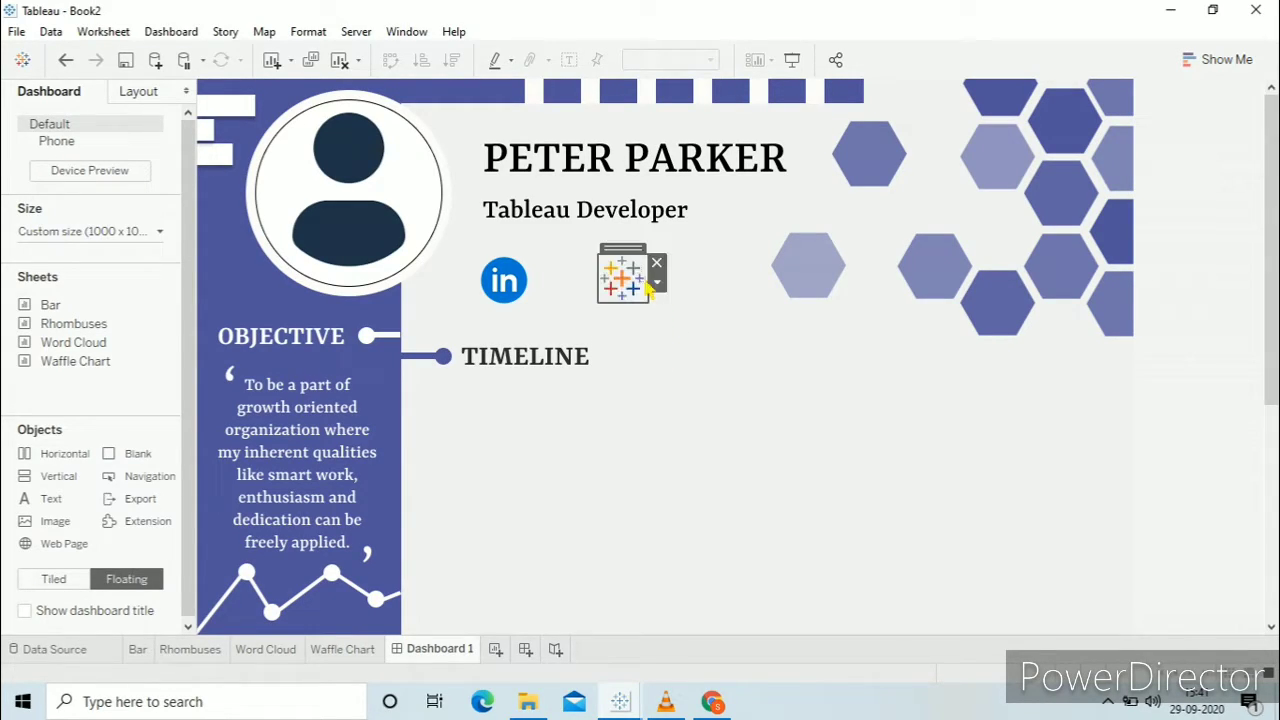
{"action": "left_click_drag", "start_coordinate": [632, 252], "coordinate": [635, 272]}
{"action": "left_click", "coordinate": [618, 383]}
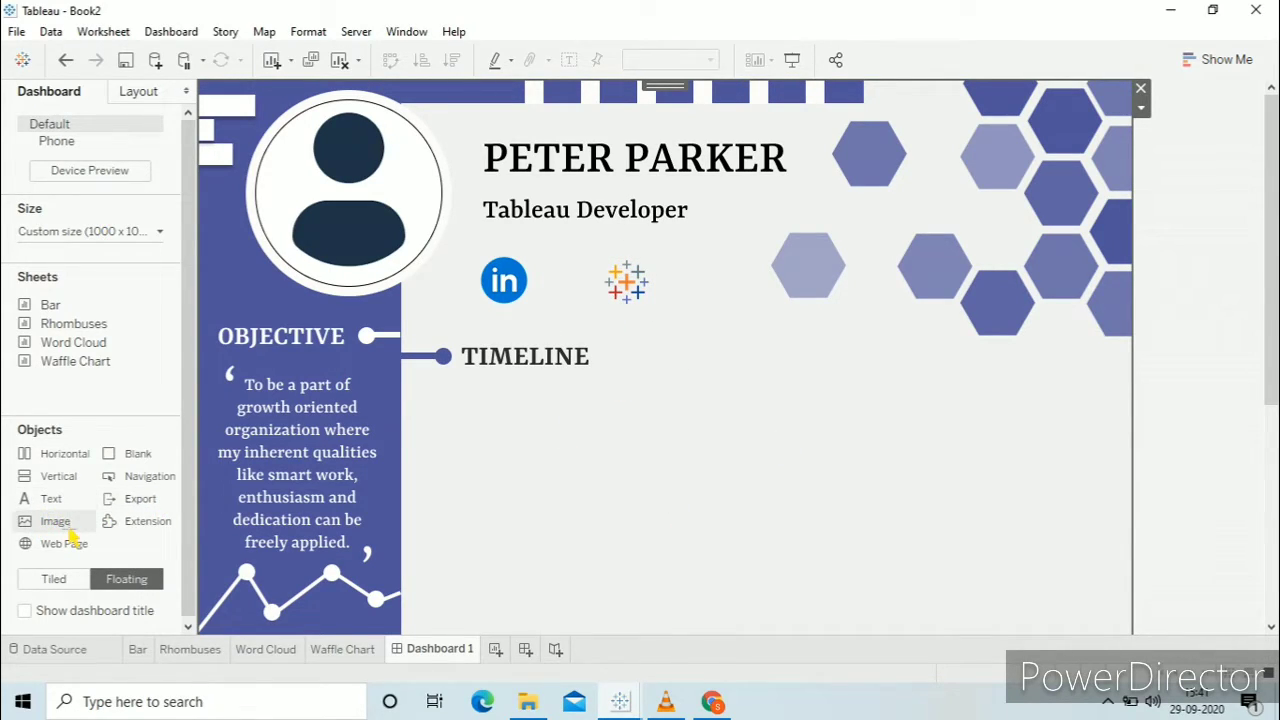
- Add a floating vertical container and shrink it to a narrow strip just below the profile icons, above the Timeline heading
{"action": "left_click_drag", "start_coordinate": [88, 484], "coordinate": [485, 204]}
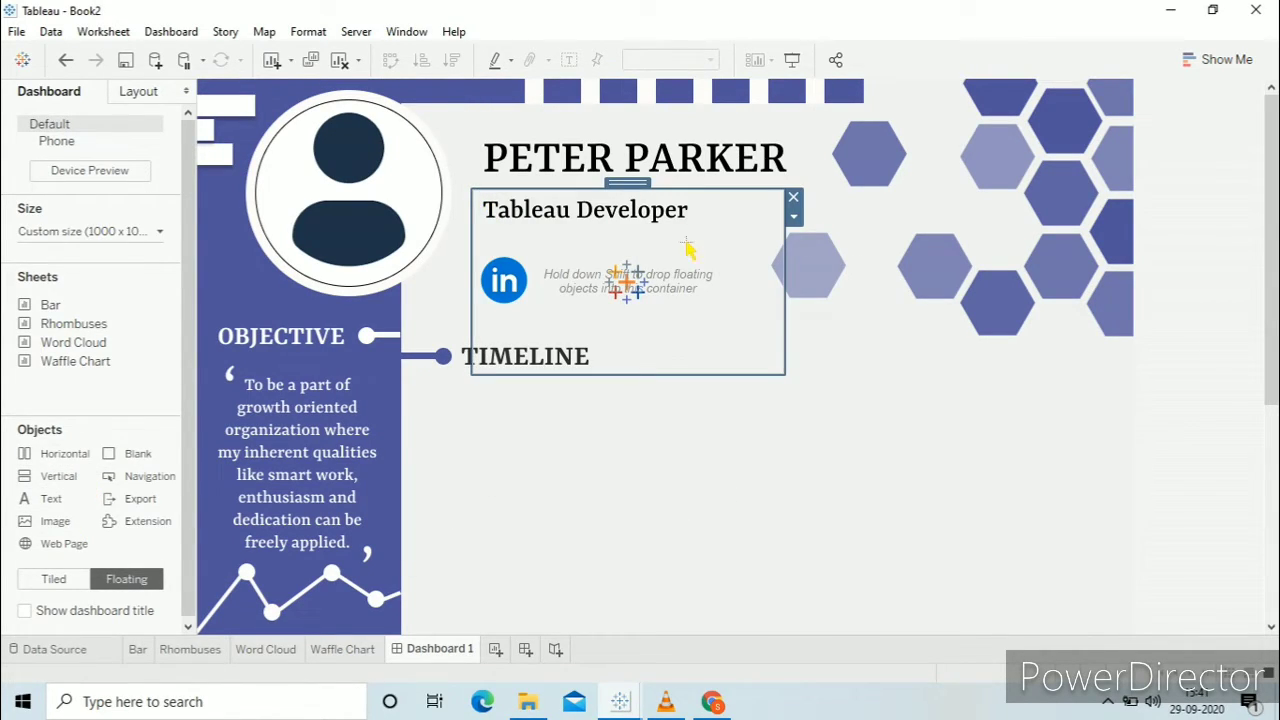
{"action": "left_click", "coordinate": [776, 380]}
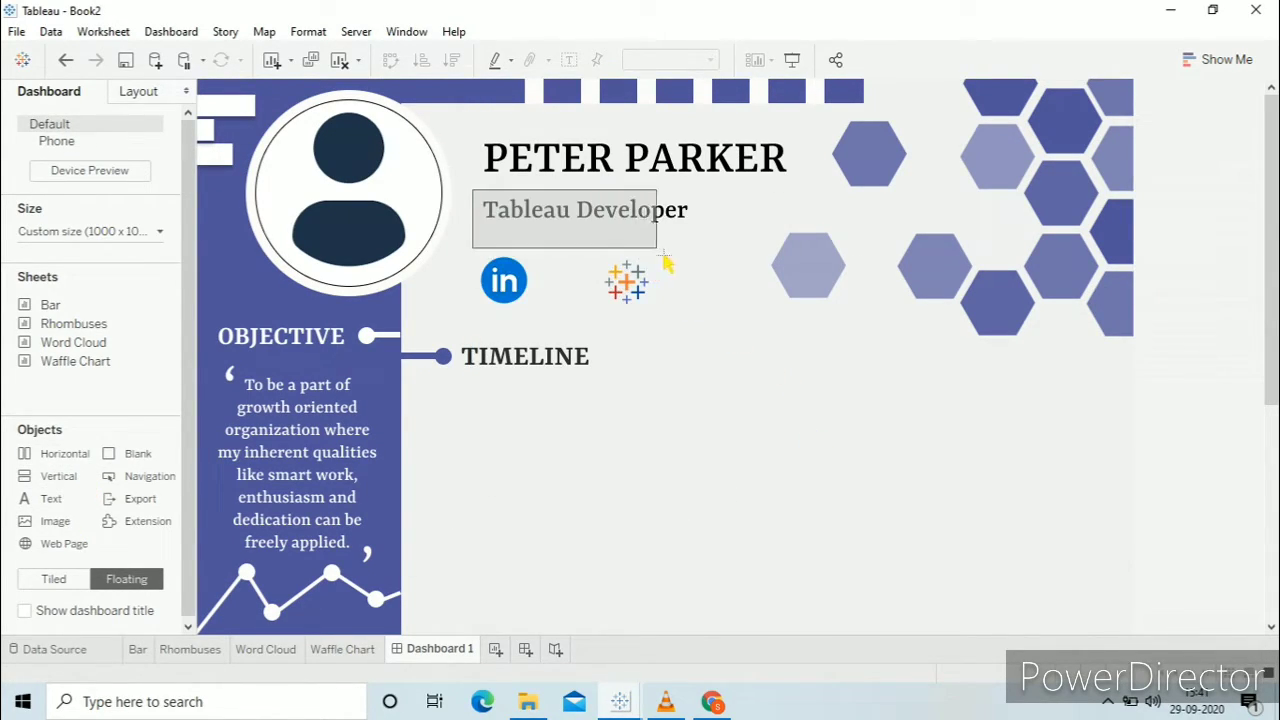
{"action": "left_click", "coordinate": [586, 207]}
{"action": "left_click_drag", "start_coordinate": [588, 207], "coordinate": [593, 330]}
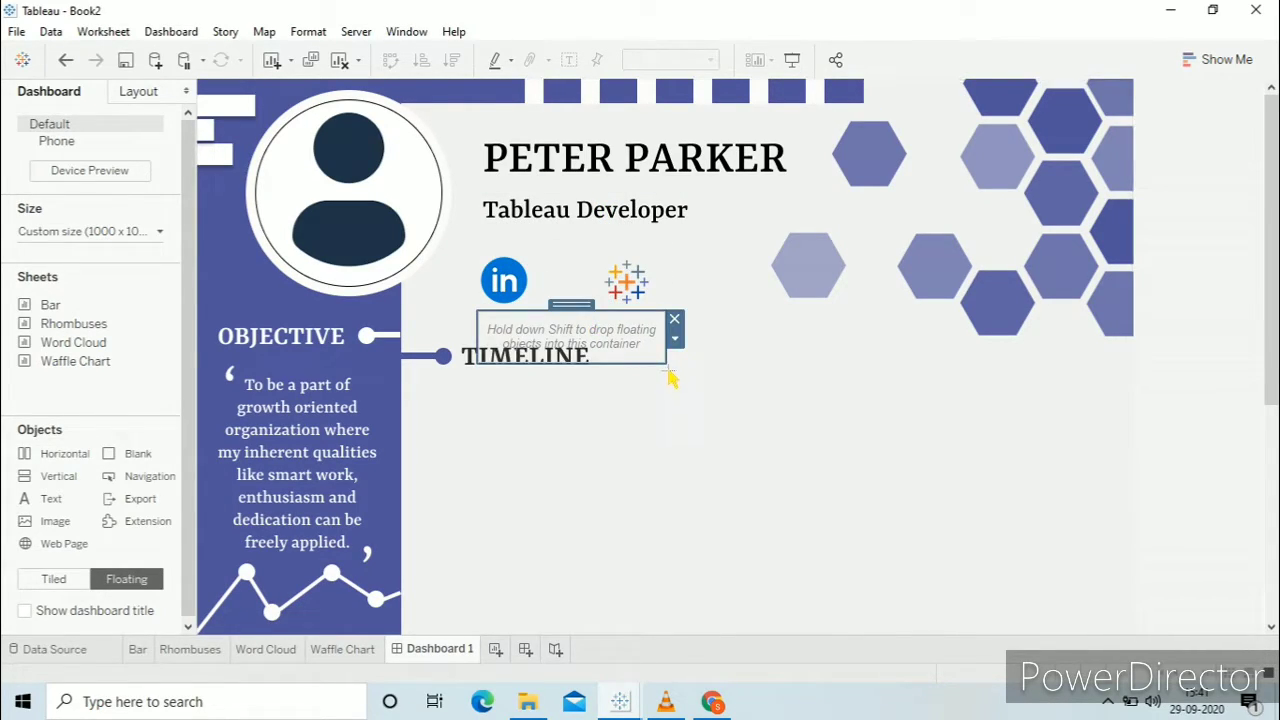
{"action": "left_click_drag", "start_coordinate": [672, 378], "coordinate": [586, 314]}
- Add a show/hide button to the small container and fit it between the LinkedIn and Tableau icons at matching size
{"action": "left_click", "coordinate": [660, 342]}
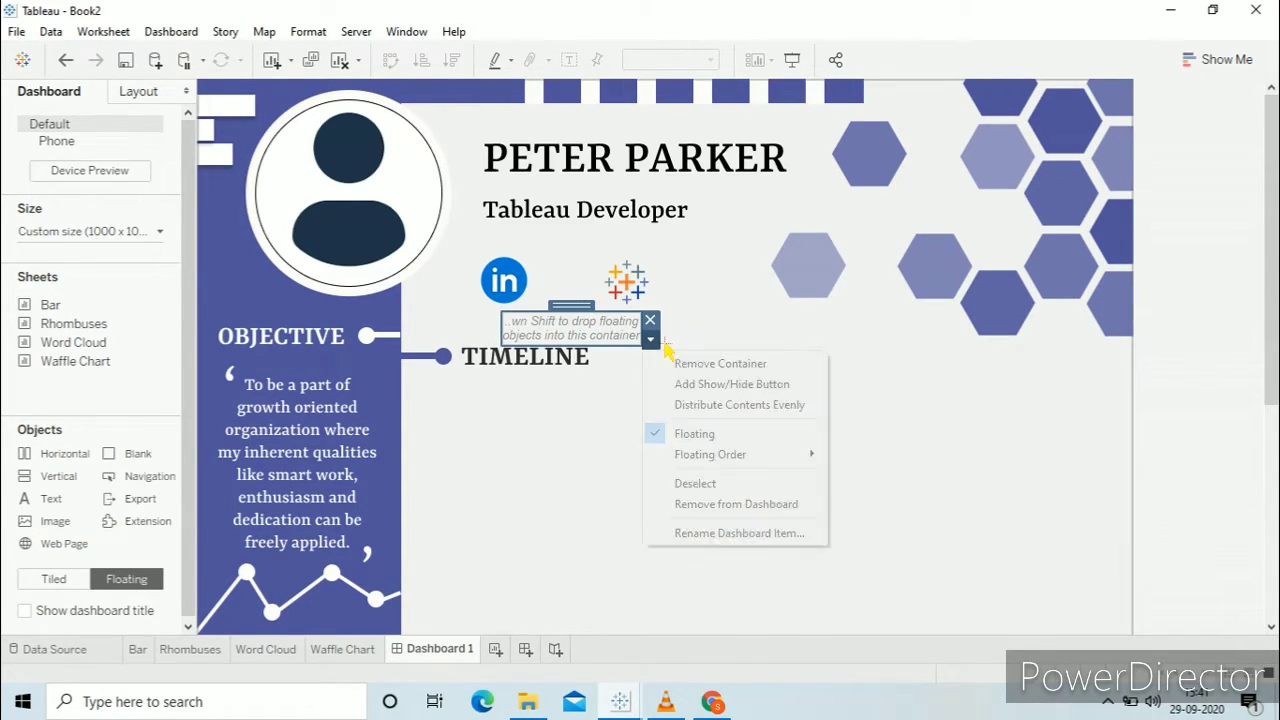
{"action": "left_click", "coordinate": [706, 382]}
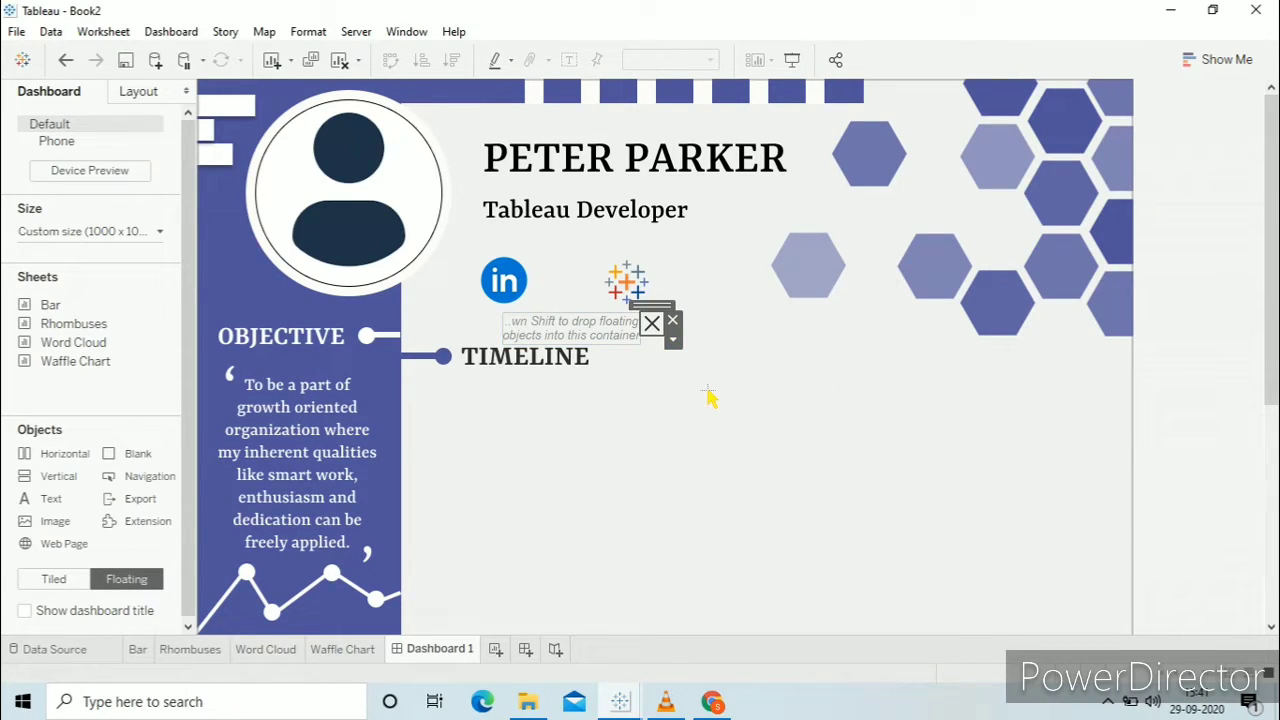
{"action": "left_click_drag", "start_coordinate": [670, 320], "coordinate": [569, 267]}
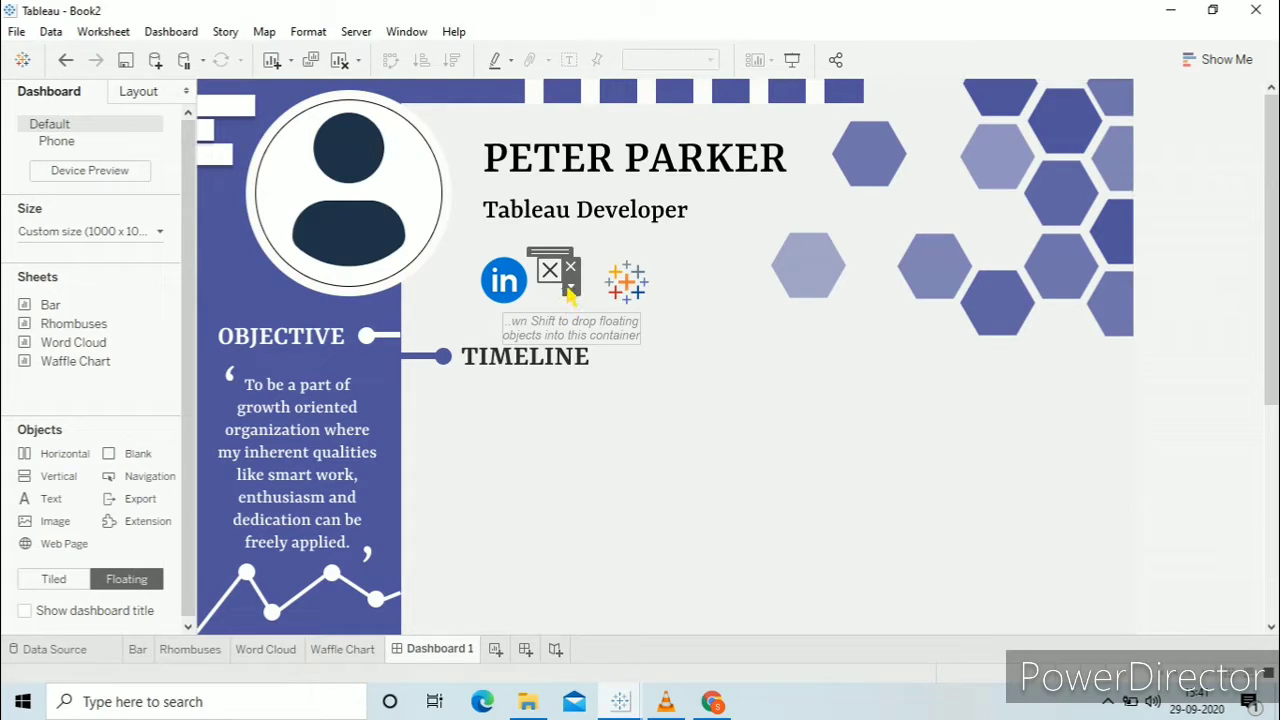
{"action": "left_click", "coordinate": [573, 290]}
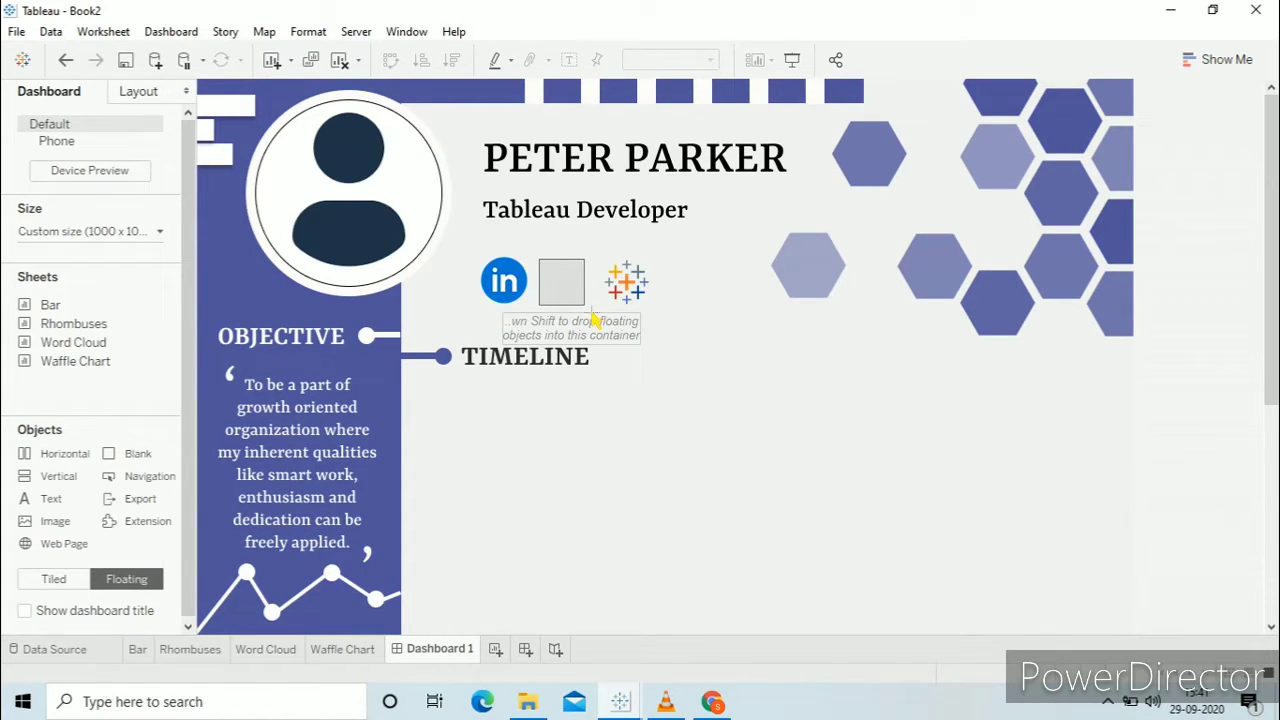
{"action": "left_click", "coordinate": [570, 272]}
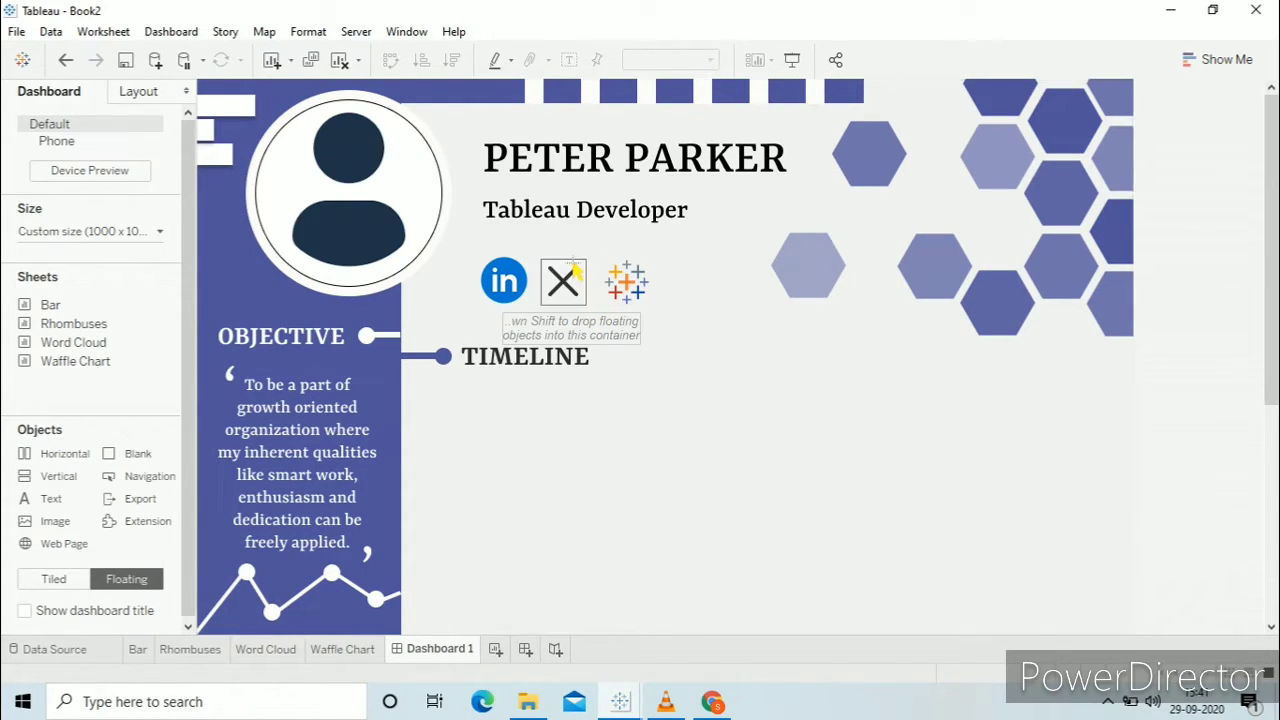
- Use the Gmail picture download__1_-removebg-preview for both the Item Shown and Item Hidden states of the show/hide button
{"action": "left_click", "coordinate": [594, 287]}
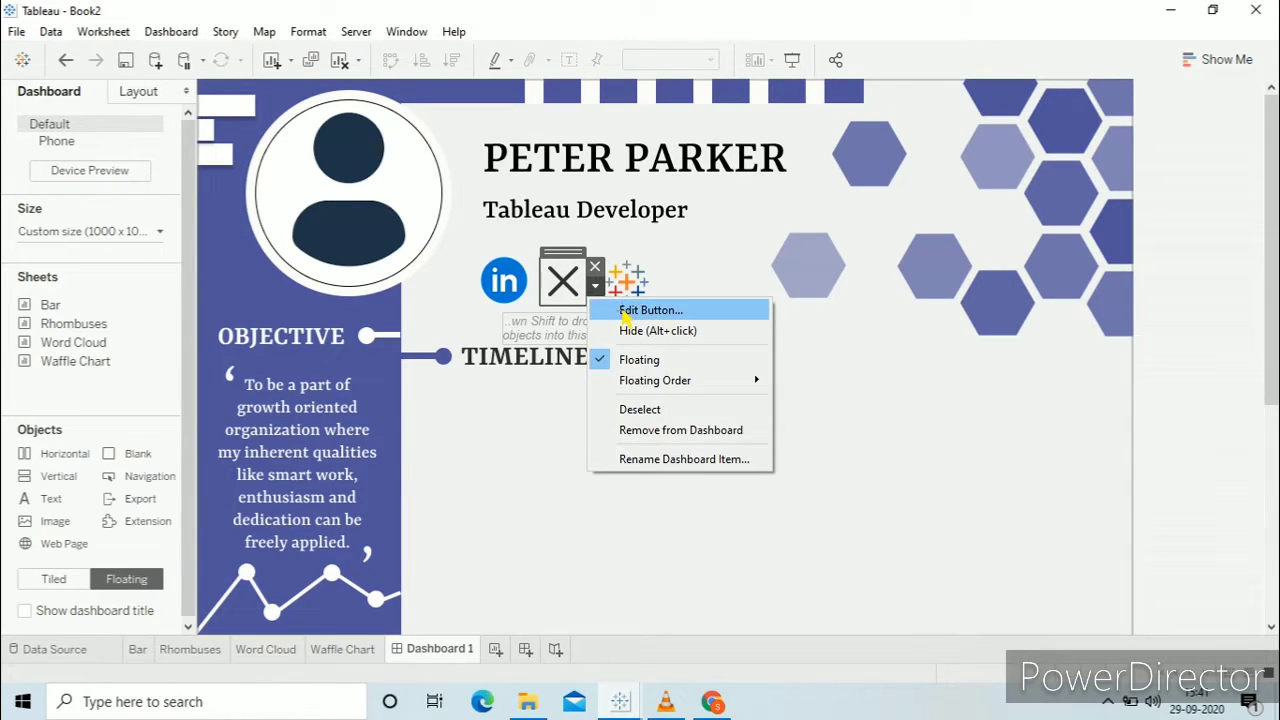
{"action": "left_click", "coordinate": [628, 328]}
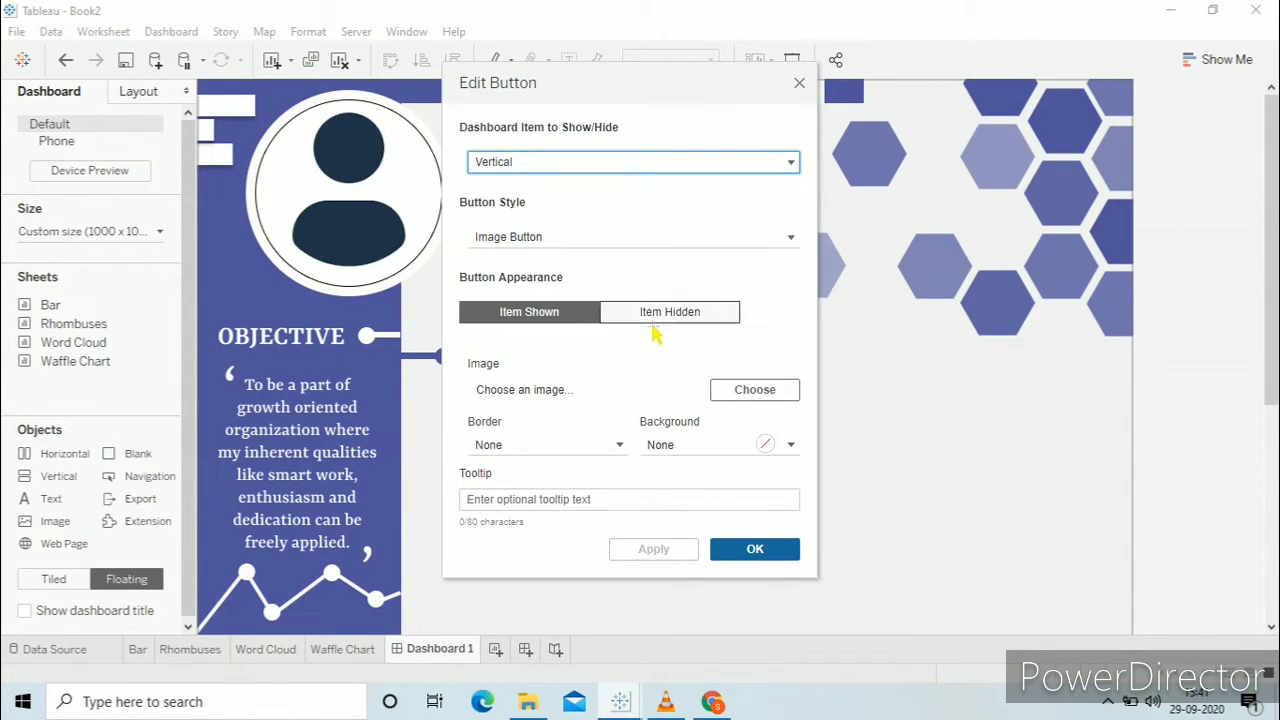
{"action": "left_click", "coordinate": [755, 389]}
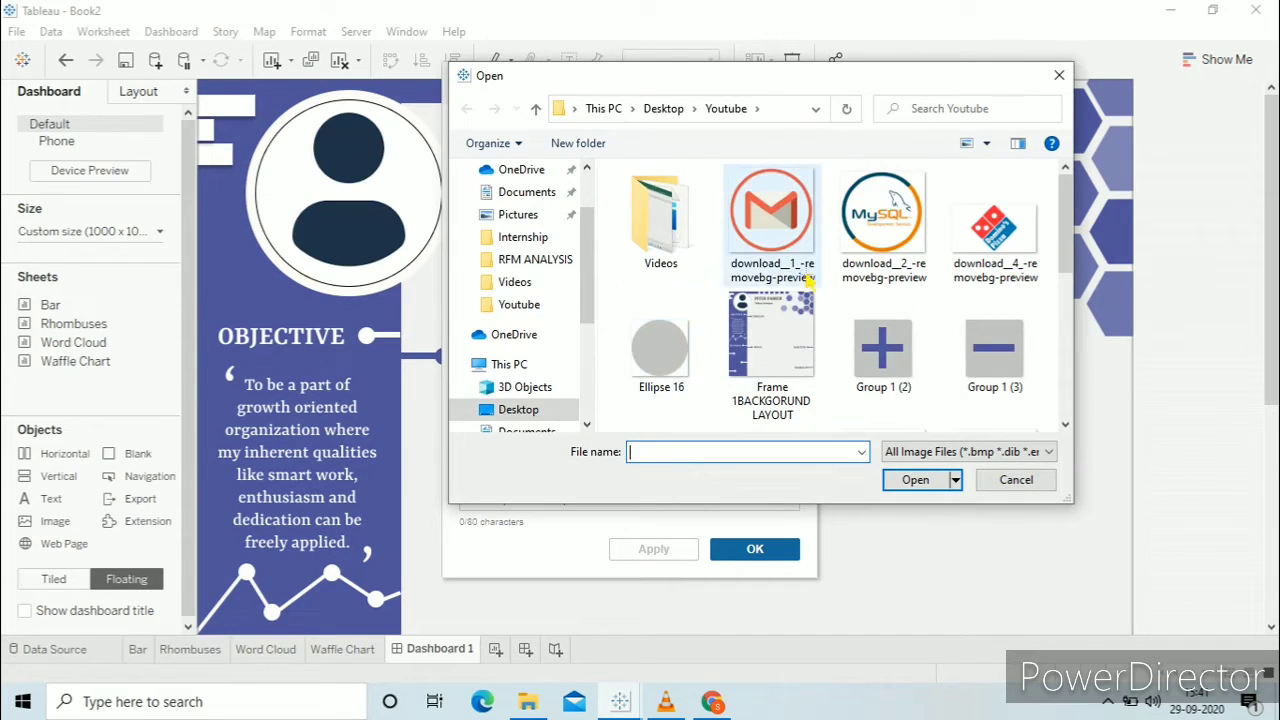
{"action": "left_click", "coordinate": [800, 250]}
{"action": "double_click", "coordinate": [812, 262]}
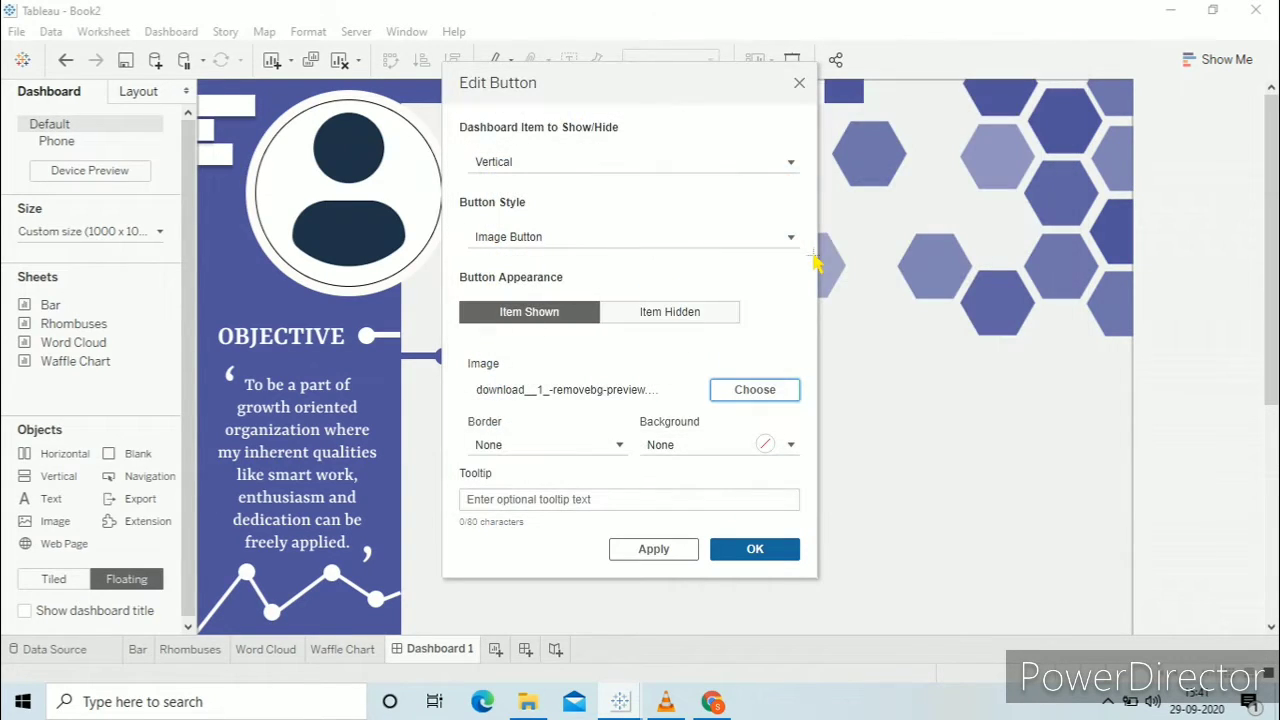
{"action": "left_click", "coordinate": [680, 318]}
{"action": "left_click", "coordinate": [740, 389]}
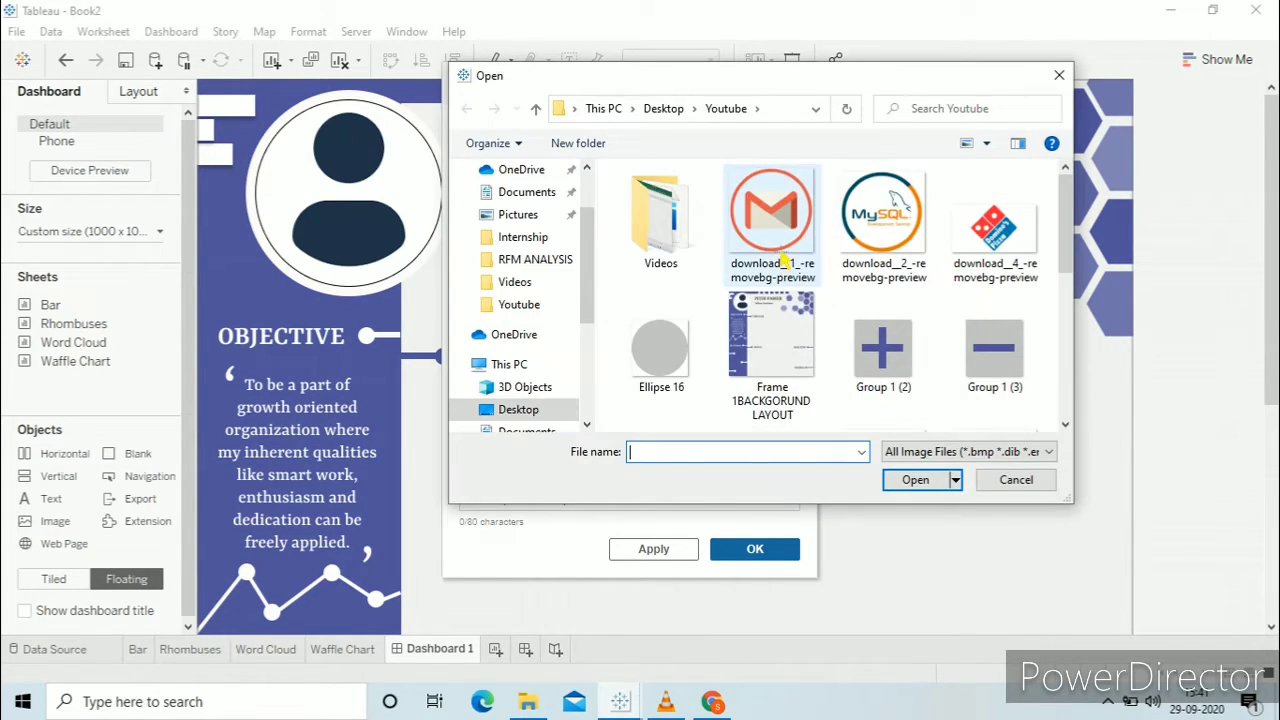
{"action": "double_click", "coordinate": [782, 262]}
{"action": "left_click", "coordinate": [668, 555]}
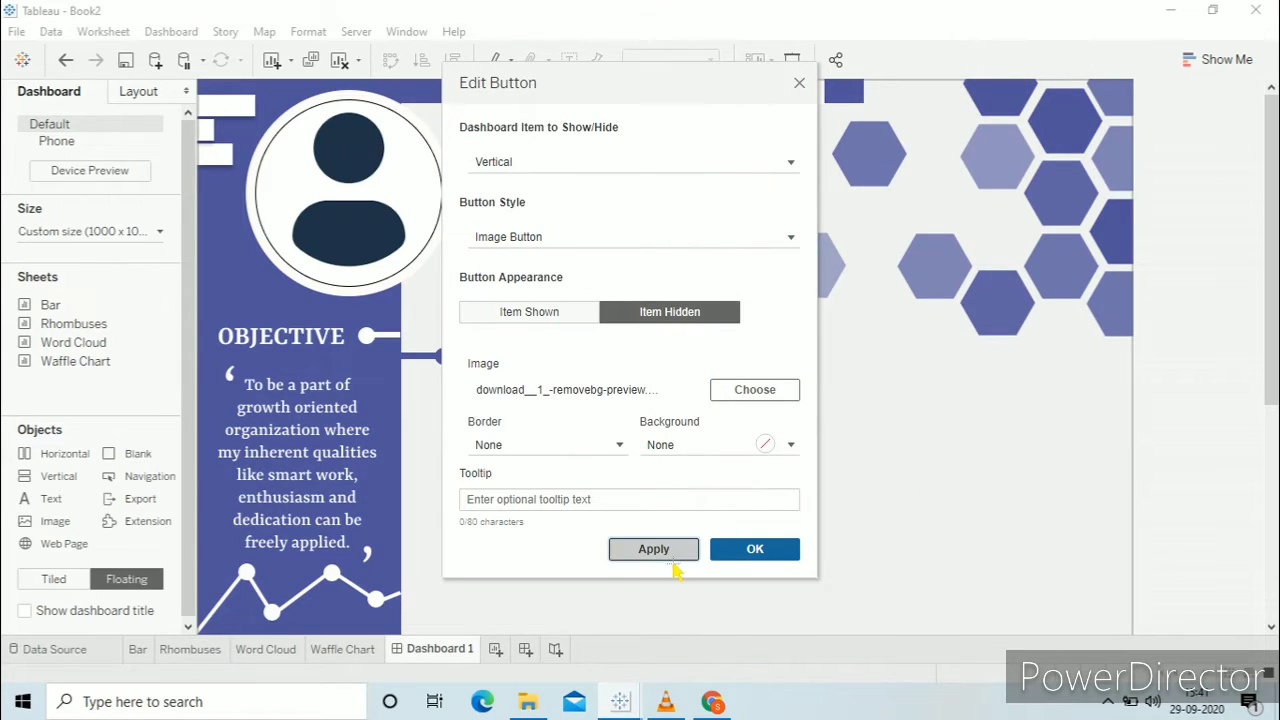
{"action": "left_click", "coordinate": [750, 566]}
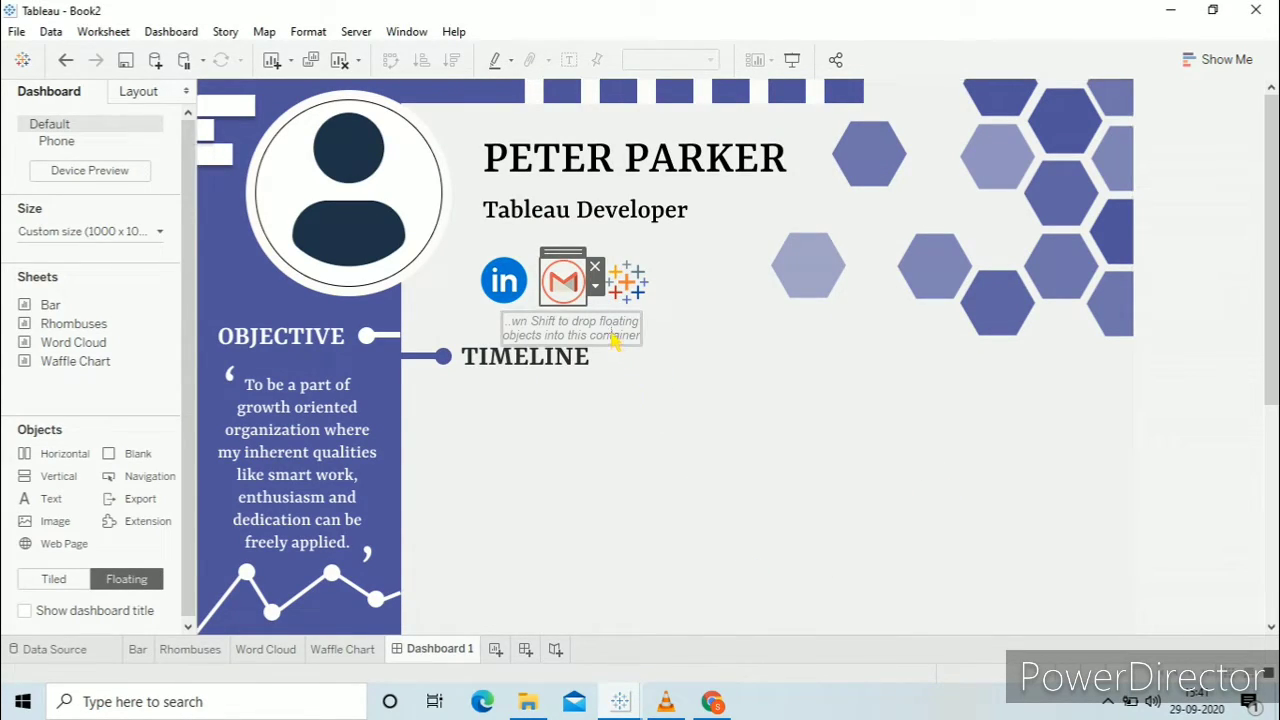
- Insert an image object into the container below the icons using Group 4 (1).png with Fit Image enabled
{"action": "left_click_drag", "start_coordinate": [86, 522], "coordinate": [556, 326]}
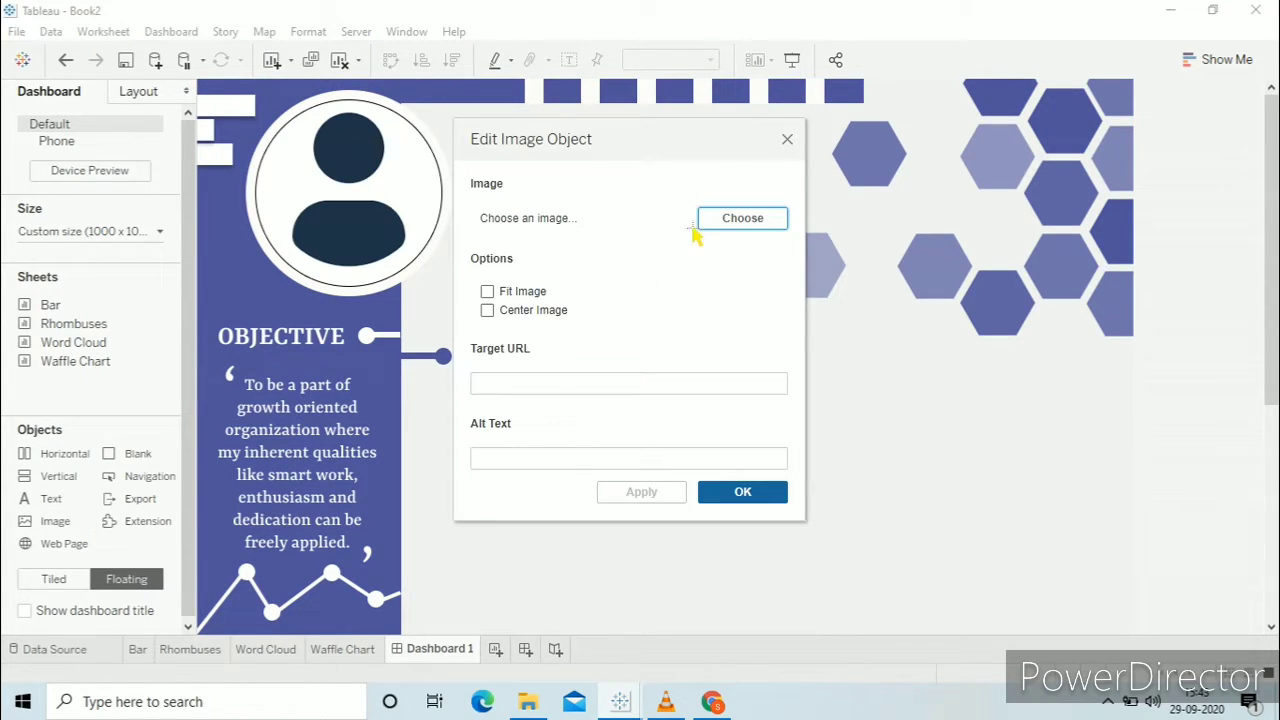
{"action": "left_click", "coordinate": [487, 291]}
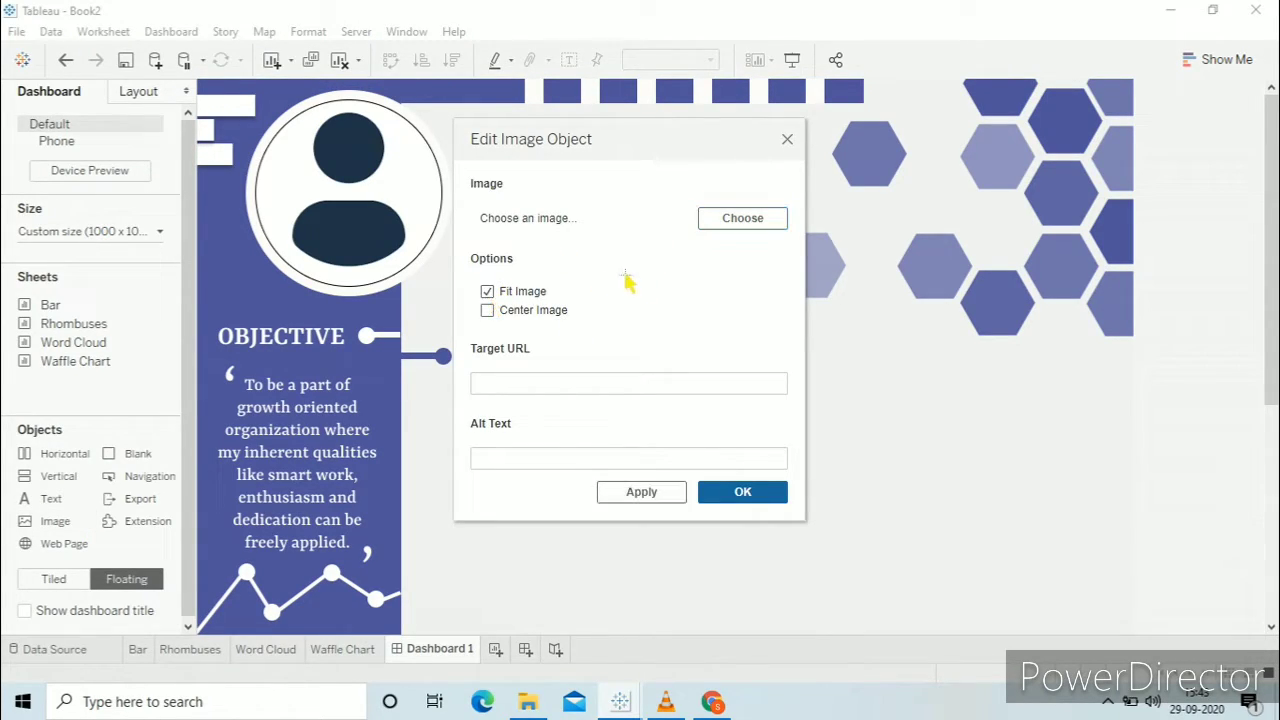
{"action": "left_click", "coordinate": [742, 218]}
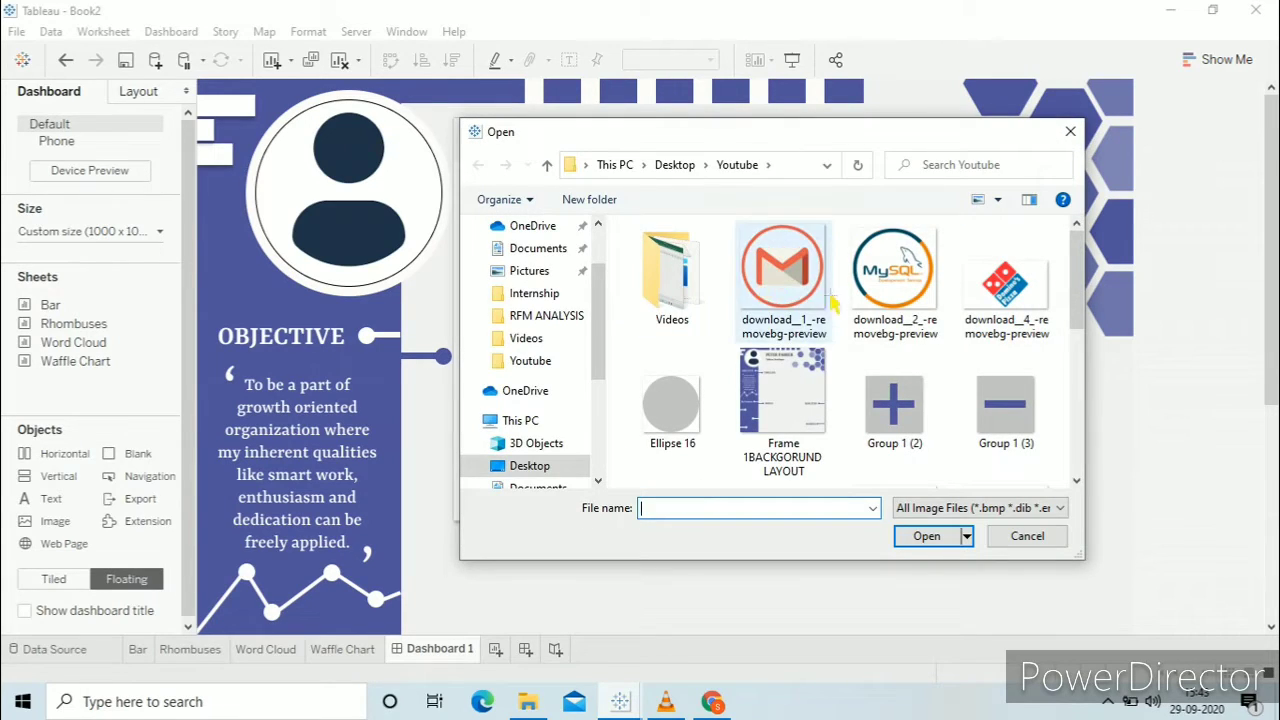
{"action": "scroll", "coordinate": [881, 368], "scroll_direction": "down", "scroll_amount": 2}
{"action": "double_click", "coordinate": [788, 440]}
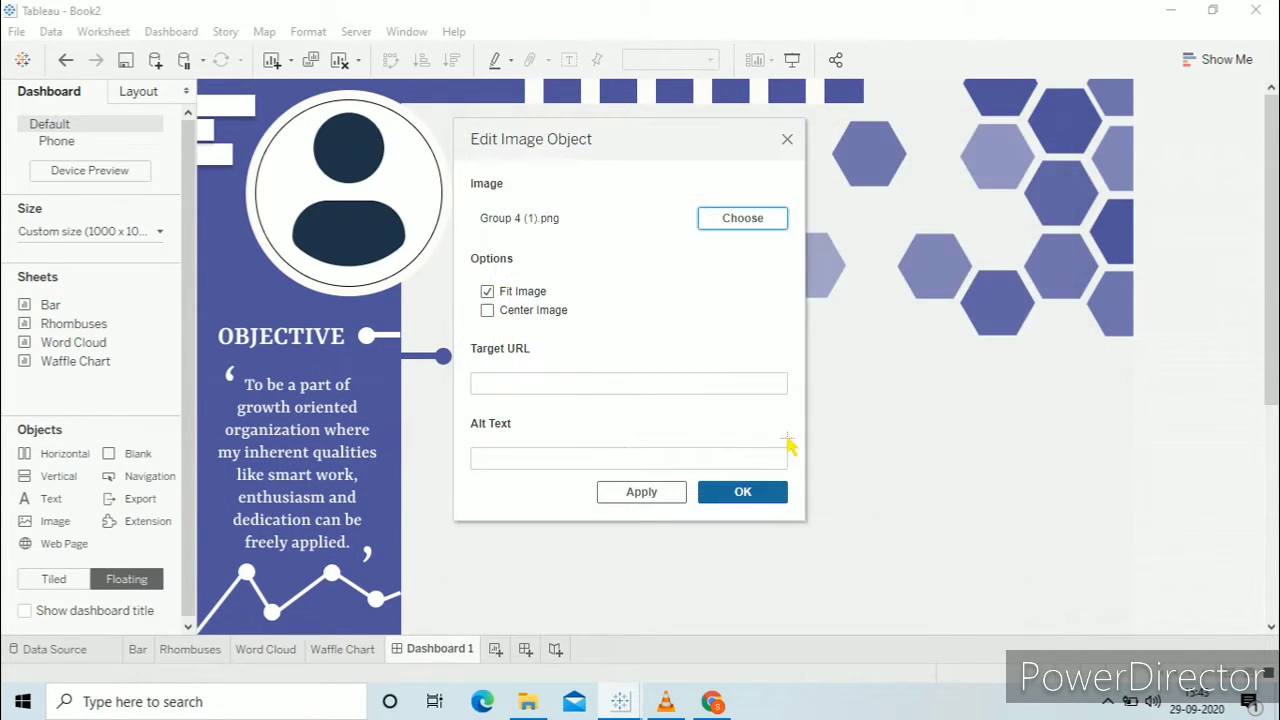
{"action": "left_click", "coordinate": [643, 492]}
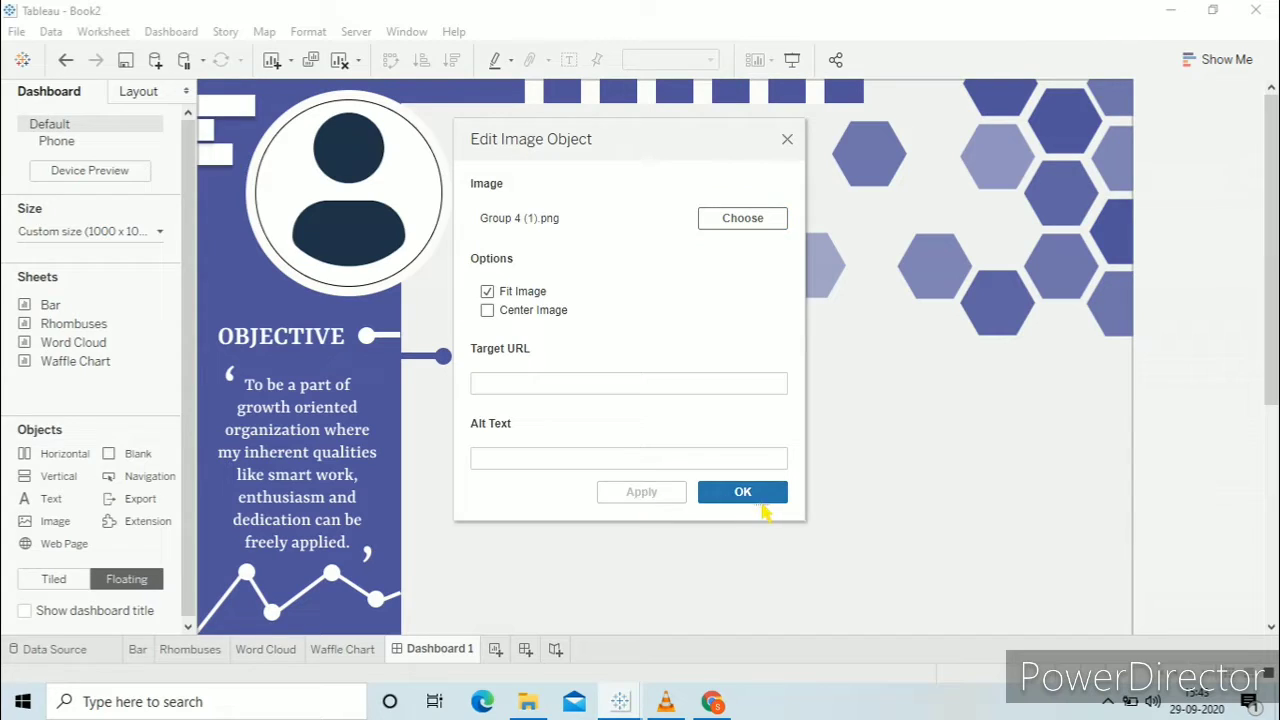
{"action": "left_click", "coordinate": [763, 502]}
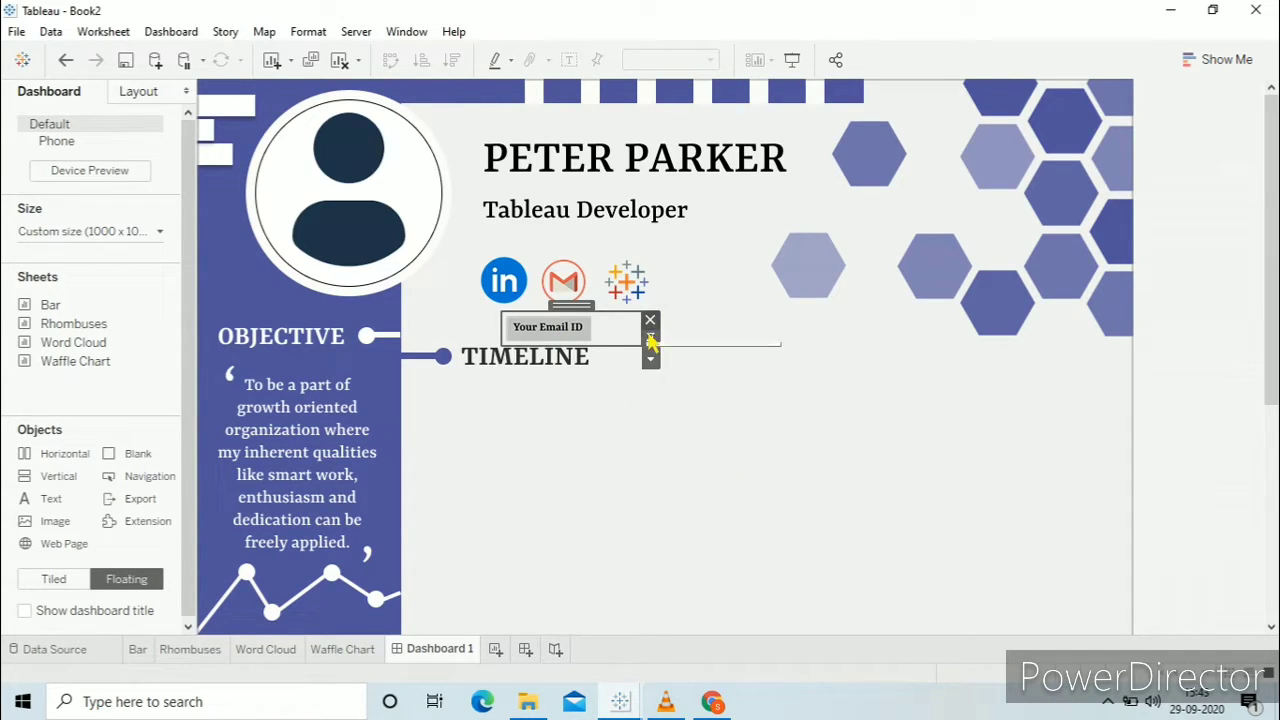
{"action": "mouse_move", "coordinate": [568, 312]}
{"action": "left_mouse_down"}
{"action": "mouse_move", "coordinate": [603, 318]}
{"action": "mouse_move", "coordinate": [576, 315]}
{"action": "left_mouse_up"}
{"action": "key", "text": "ctrl+z"}
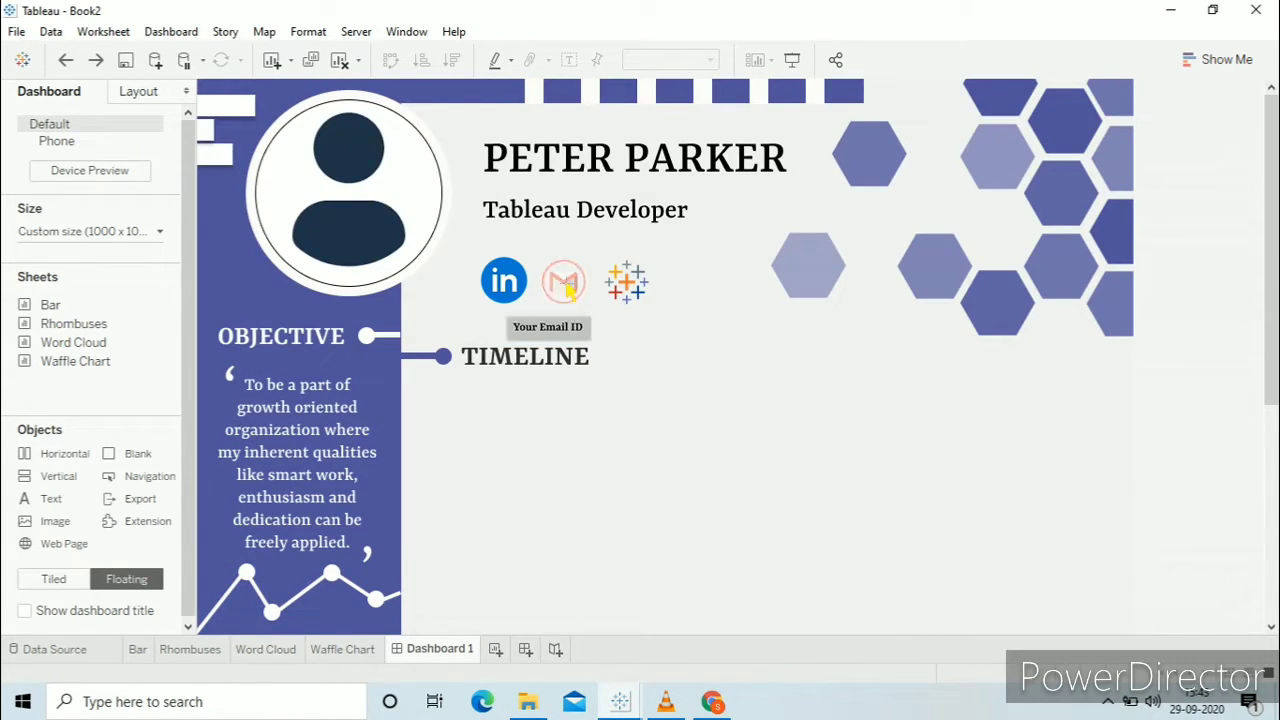
{"action": "left_click", "coordinate": [580, 318]}
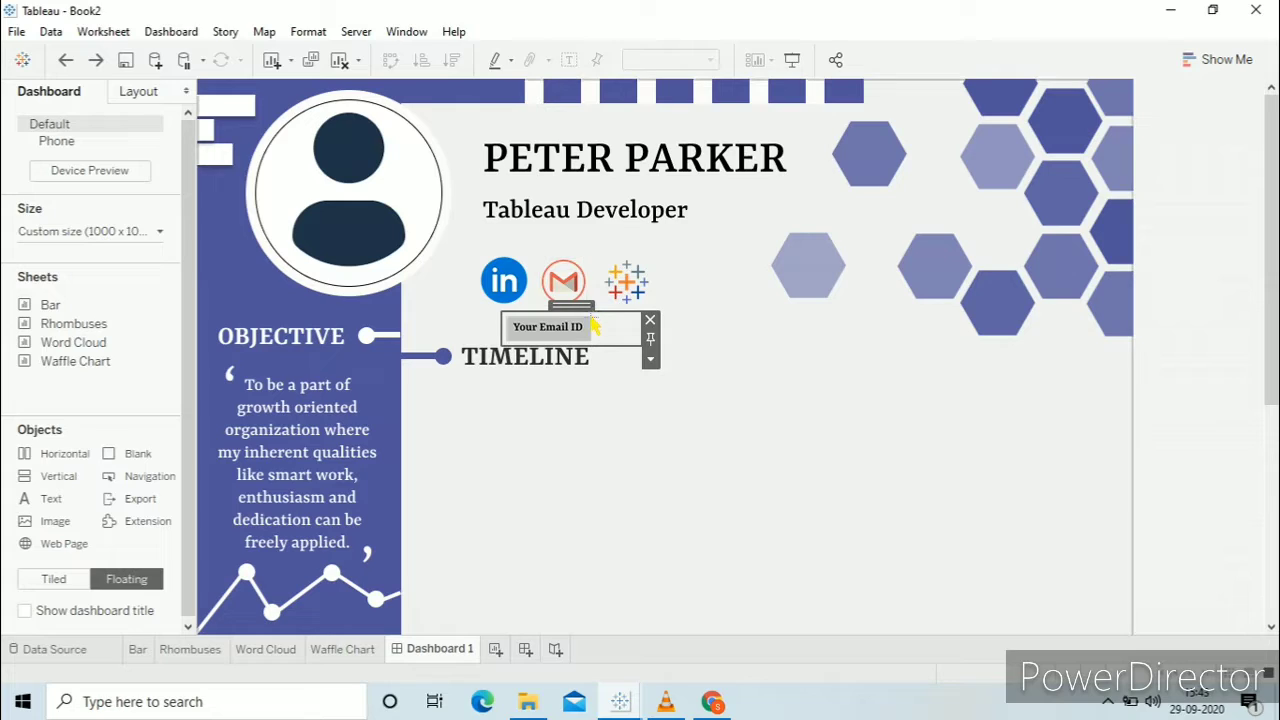
{"action": "left_click_drag", "start_coordinate": [595, 323], "coordinate": [611, 323]}
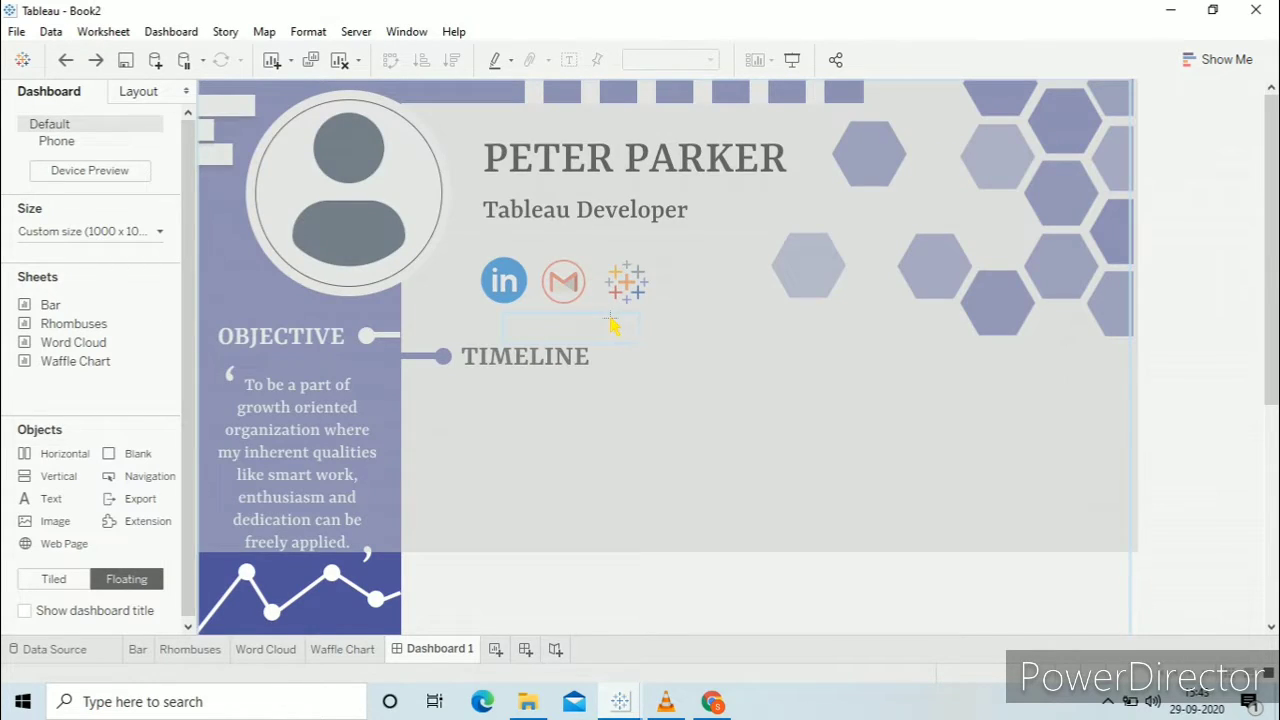
{"action": "key", "text": "ctrl+z"}
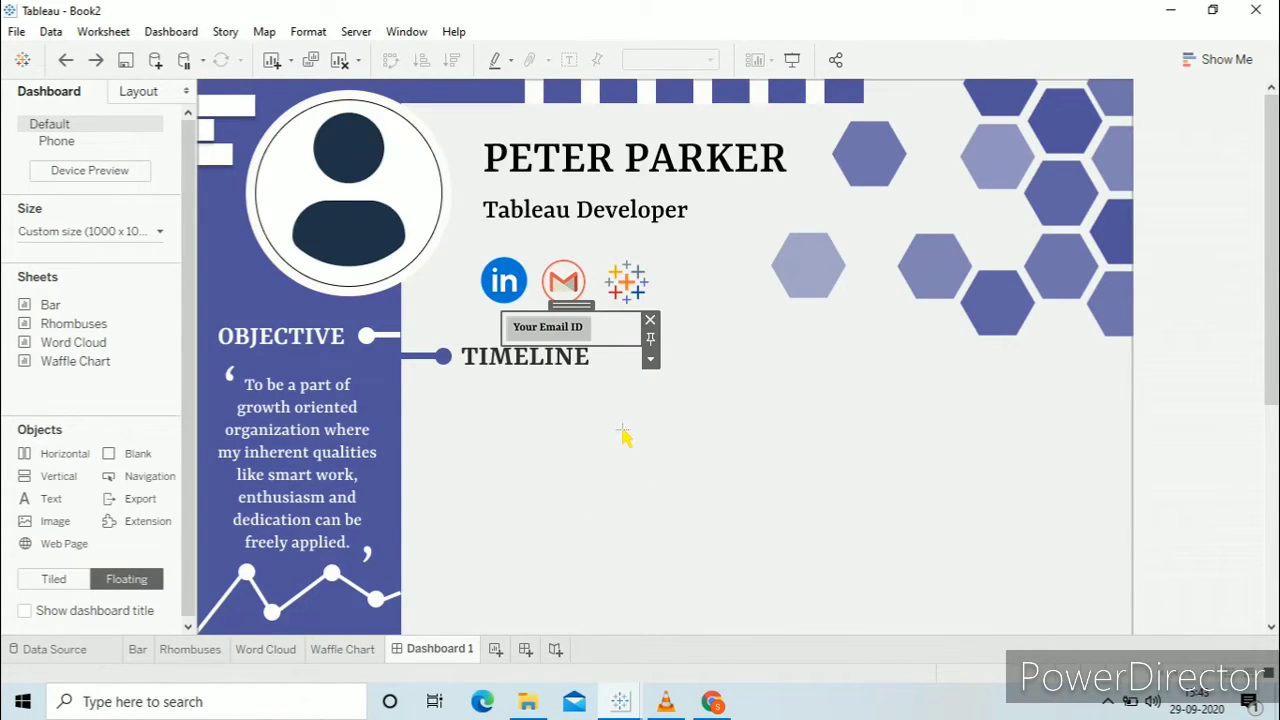
- Check the dashboard and its Gmail show/hide button in presentation mode, and return to editing
{"action": "left_click", "coordinate": [622, 435]}
{"action": "left_click", "coordinate": [792, 59]}
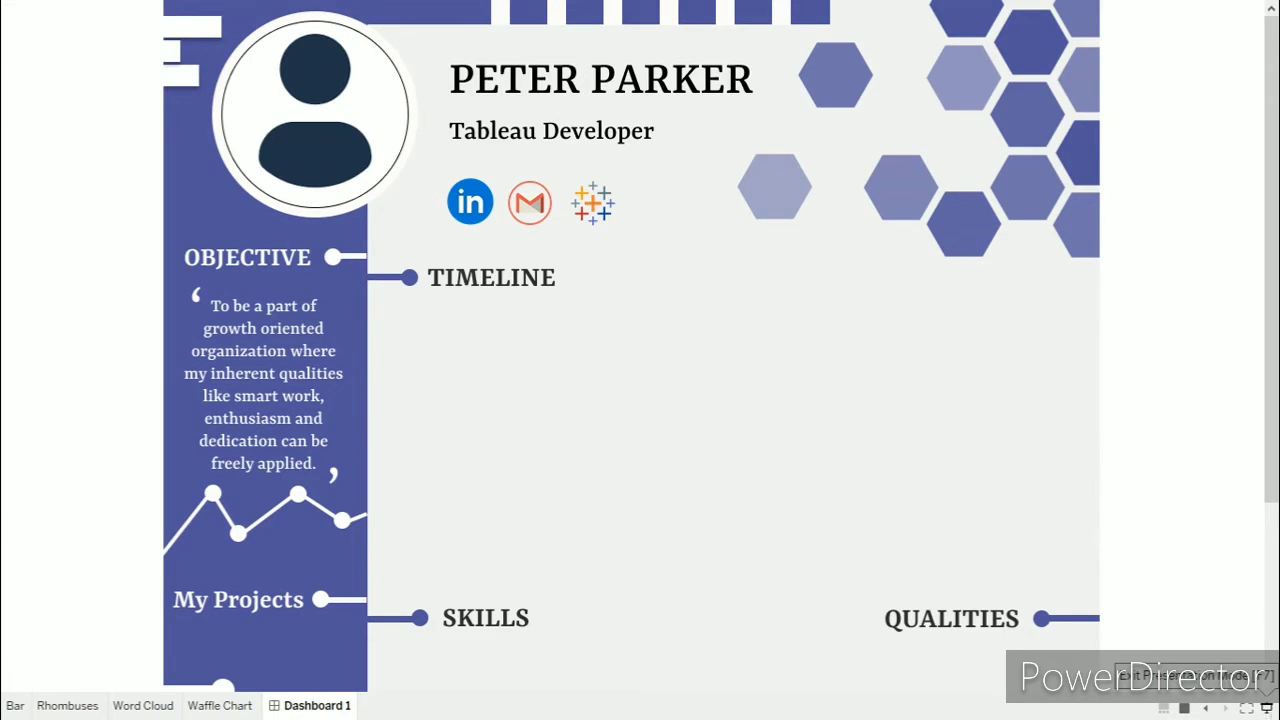
{"action": "key", "text": "Escape"}
{"action": "left_click", "coordinate": [758, 522]}
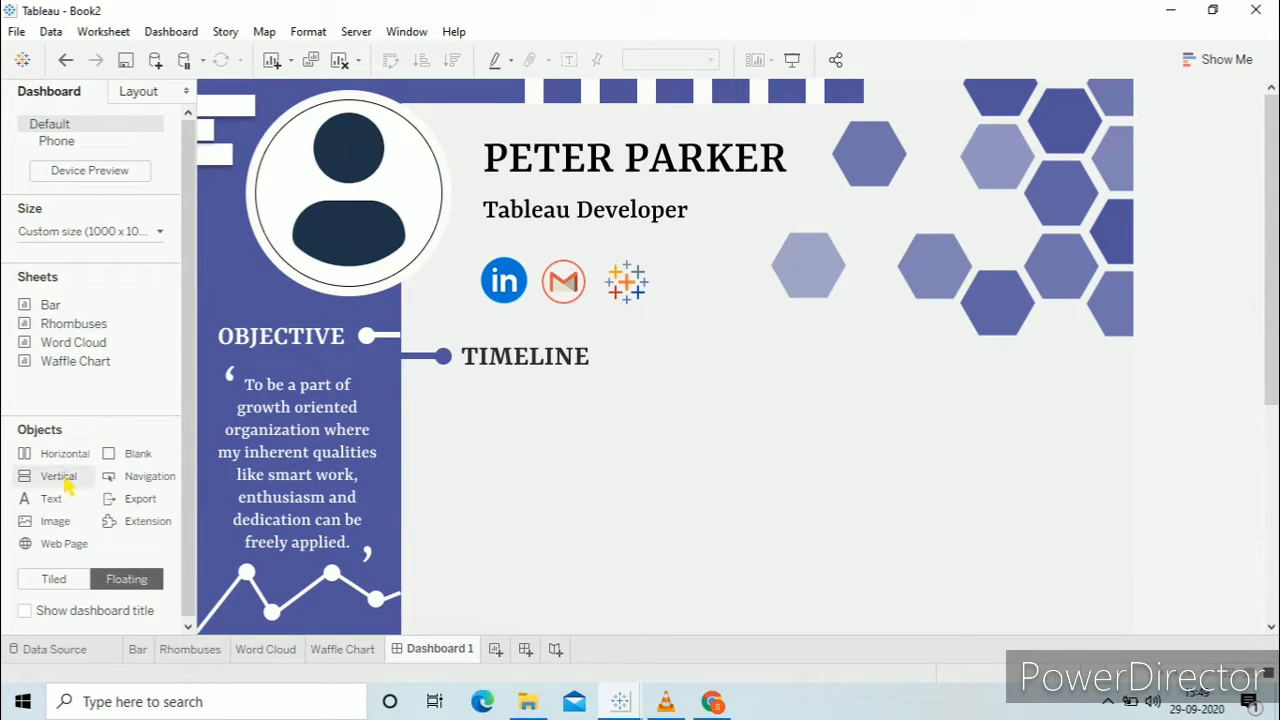
- Add a floating vertical container over the name header with a show/hide button, and move the button up to the hexagons
{"action": "left_click_drag", "start_coordinate": [60, 476], "coordinate": [482, 128]}
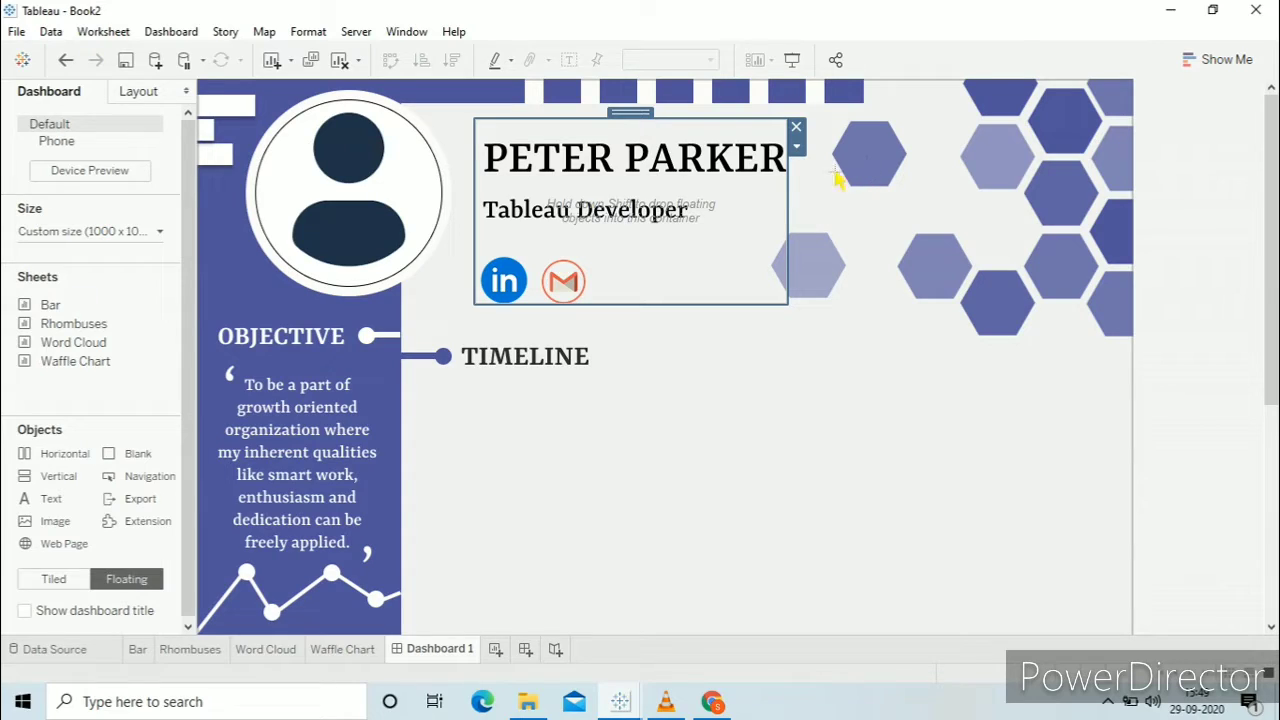
{"action": "left_click", "coordinate": [796, 147]}
{"action": "left_click", "coordinate": [843, 191]}
{"action": "left_click_drag", "start_coordinate": [814, 131], "coordinate": [986, 166]}
- Open the settings of the show/hide button at the hexagons and use the Excel picture Polygon 18 for its Item Shown state
{"action": "left_click", "coordinate": [983, 115]}
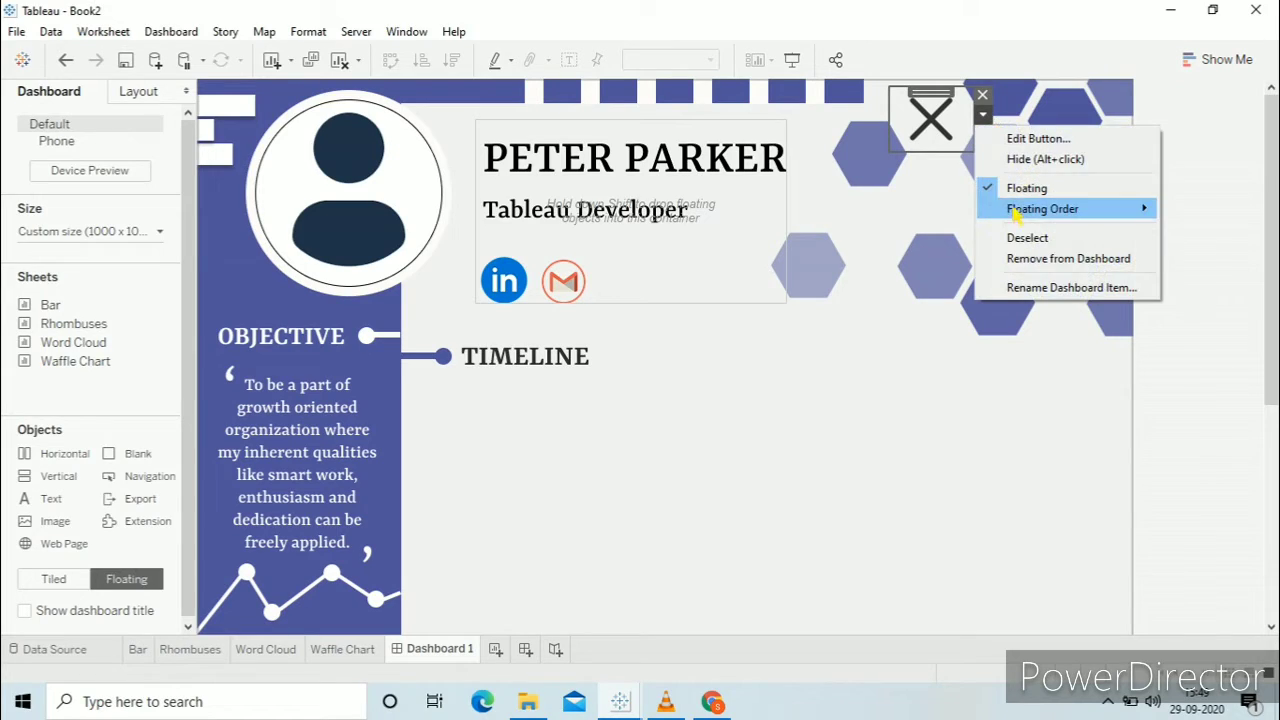
{"action": "left_click", "coordinate": [1036, 140]}
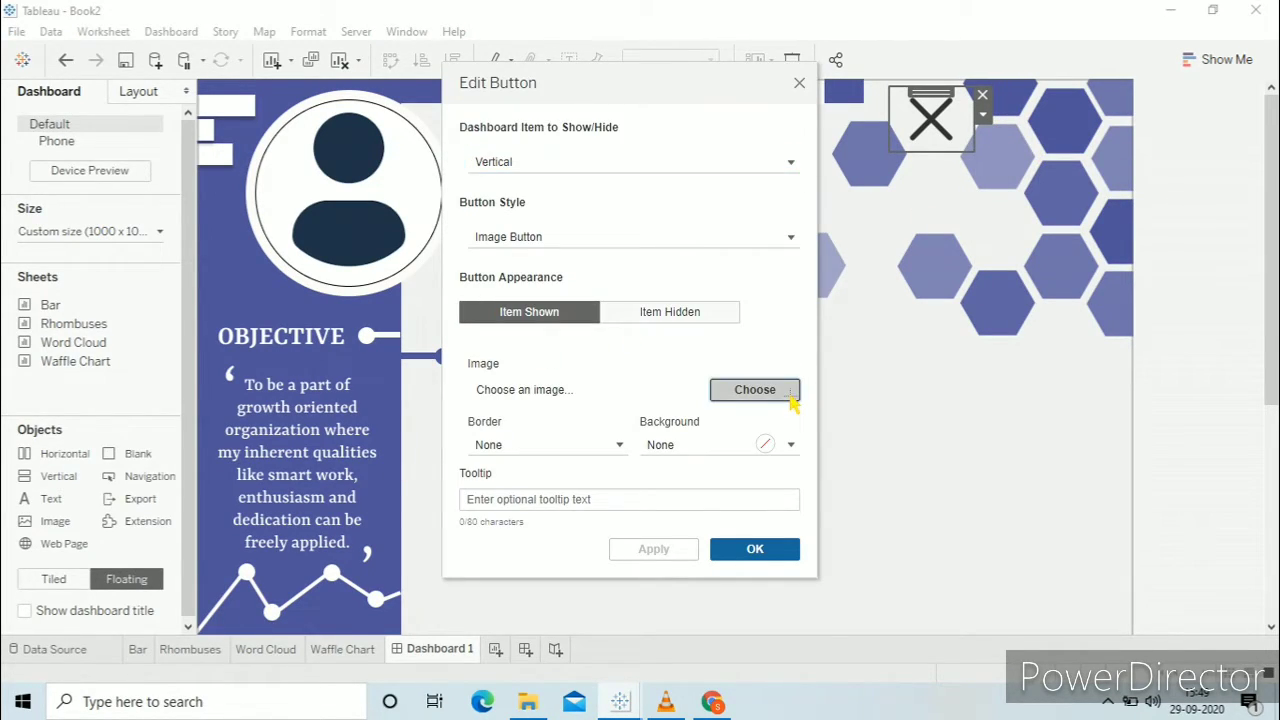
{"action": "left_click", "coordinate": [790, 398]}
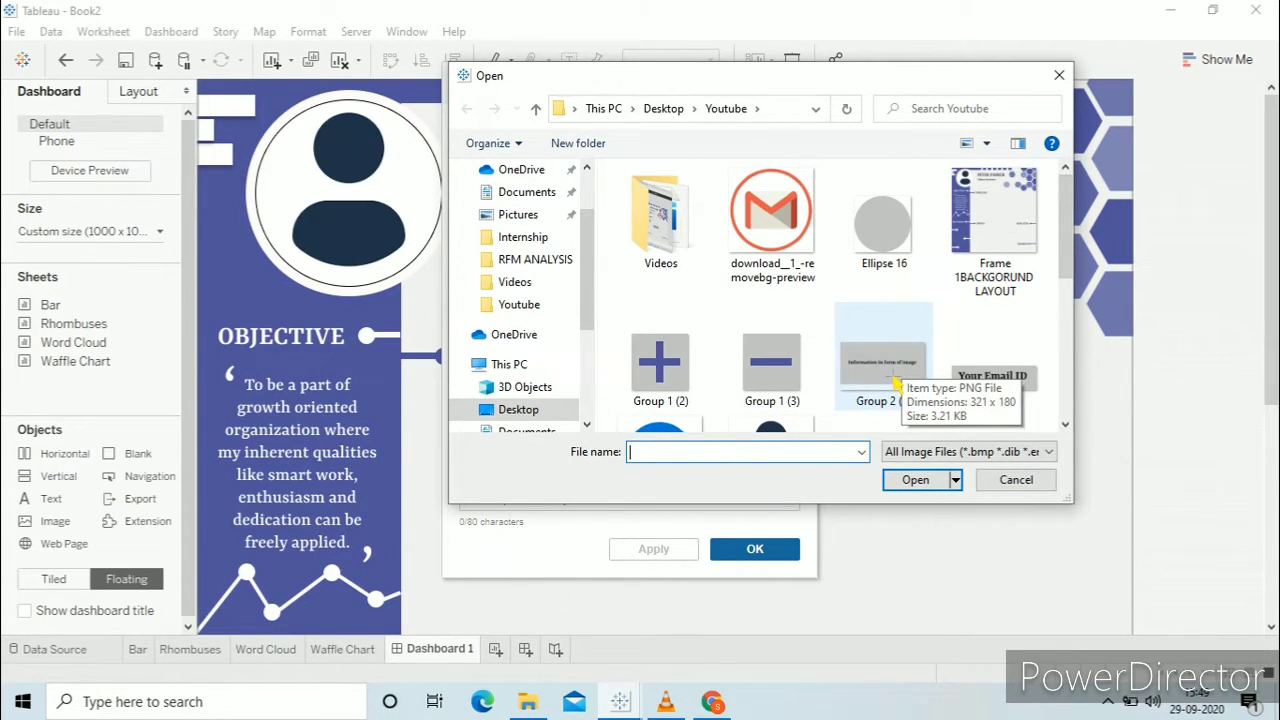
{"action": "scroll", "coordinate": [827, 313], "scroll_direction": "down", "scroll_amount": 5}
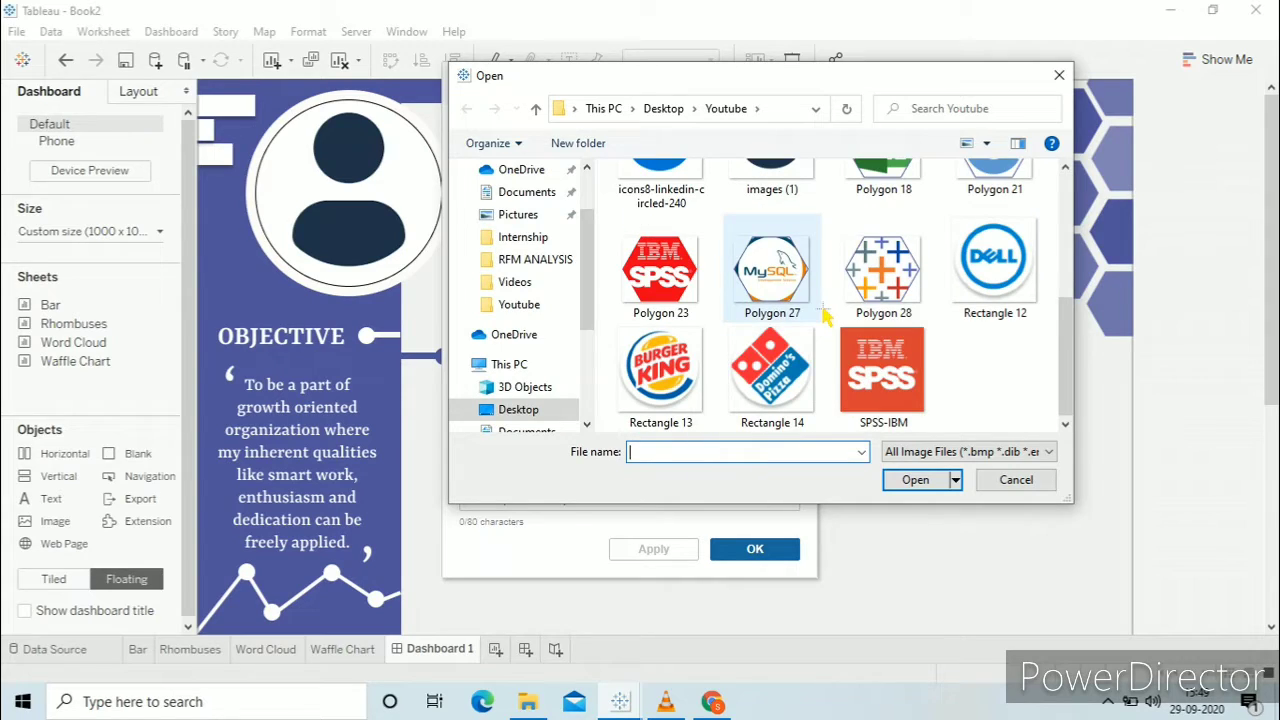
{"action": "scroll", "coordinate": [870, 300], "scroll_direction": "up", "scroll_amount": 4}
{"action": "left_click", "coordinate": [862, 336]}
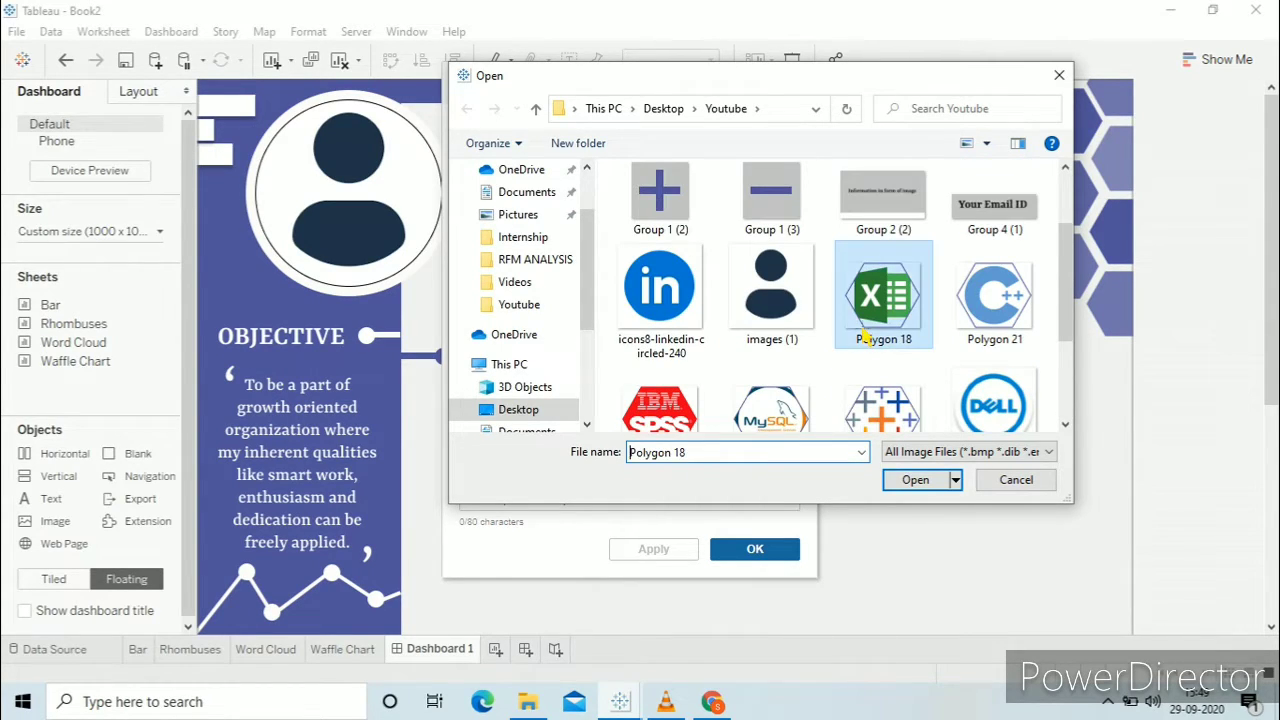
{"action": "double_click", "coordinate": [862, 336]}
- Use Polygon 18.png for the button's Item Hidden state as well, and apply the button settings
{"action": "left_click", "coordinate": [700, 312]}
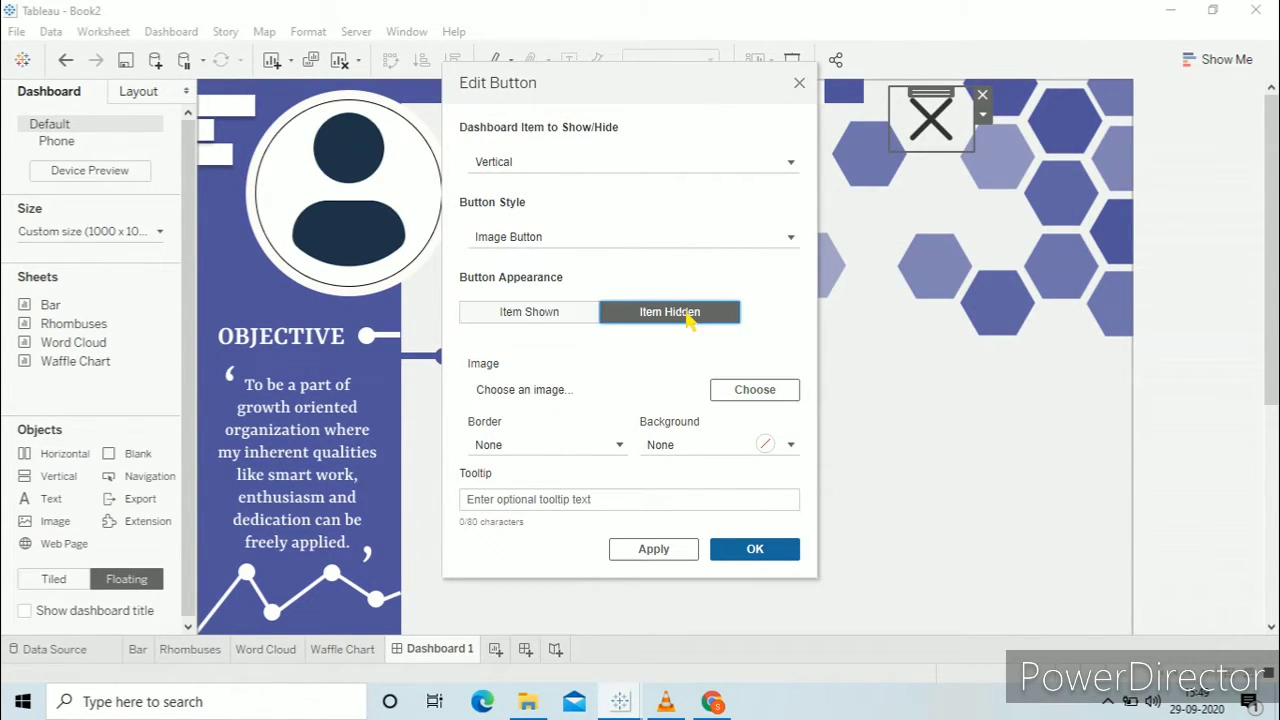
{"action": "left_click", "coordinate": [727, 389]}
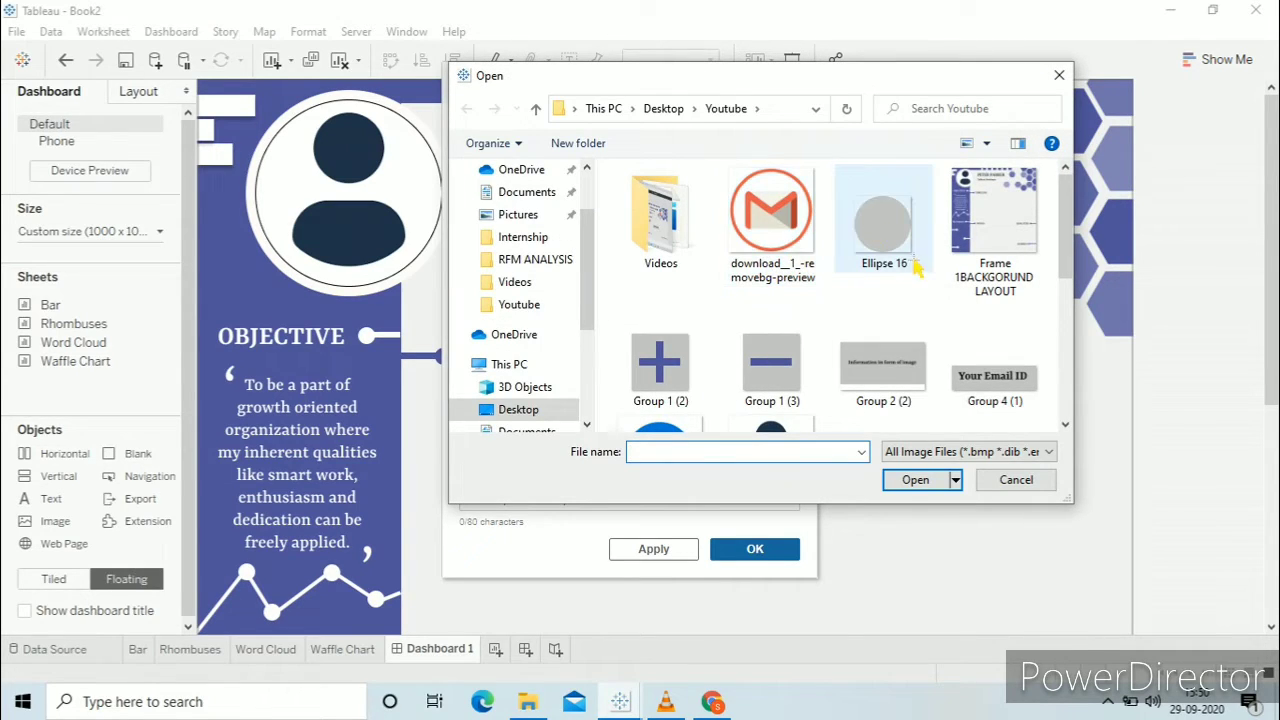
{"action": "scroll", "coordinate": [885, 300], "scroll_direction": "down", "scroll_amount": 5}
{"action": "scroll", "coordinate": [862, 330], "scroll_direction": "up", "scroll_amount": 2}
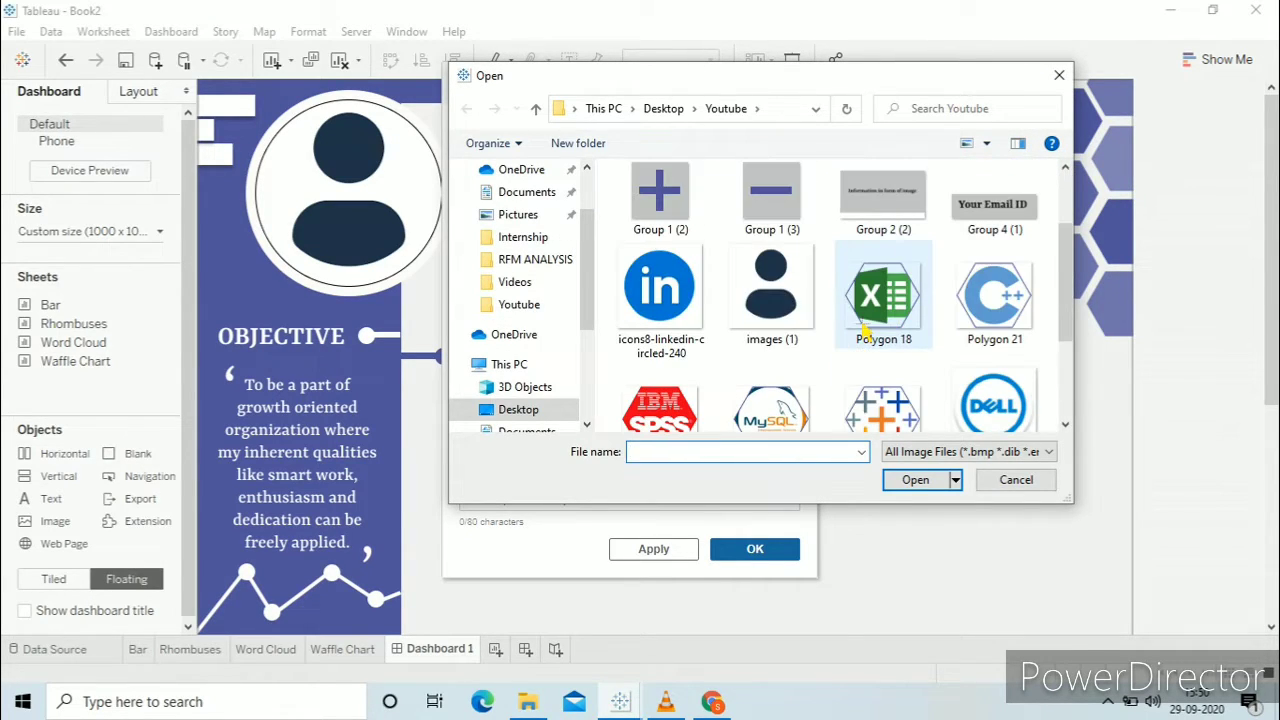
{"action": "double_click", "coordinate": [910, 330]}
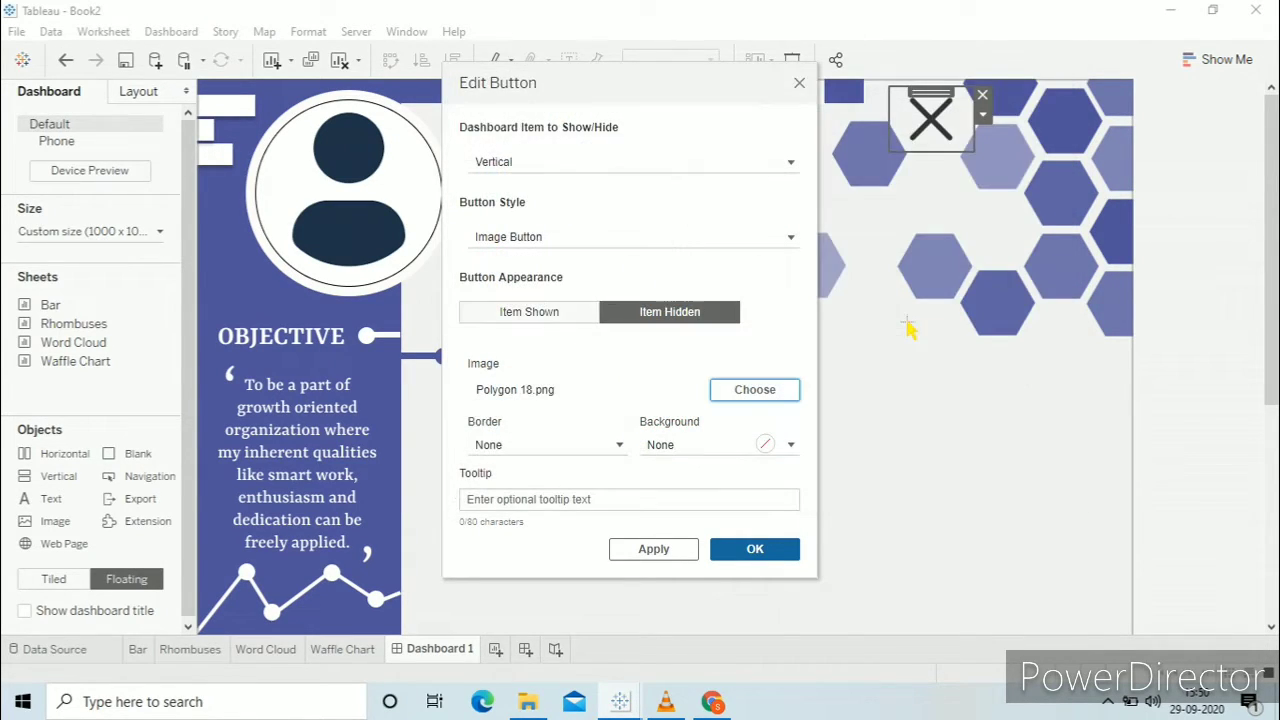
{"action": "left_click", "coordinate": [655, 549]}
{"action": "left_click", "coordinate": [760, 566]}
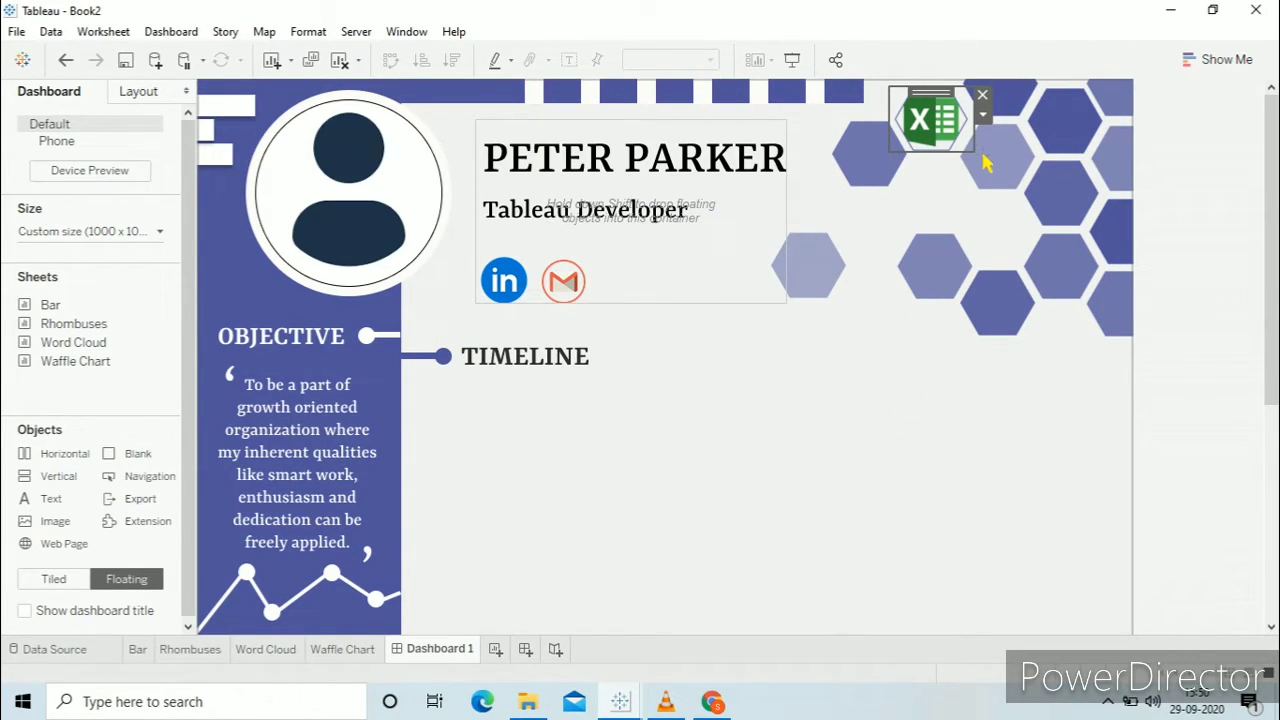
- Resize and nudge the Excel button so it fits the hexagonal gap at the upper edge of the honeycomb pattern
{"action": "left_click_drag", "start_coordinate": [983, 156], "coordinate": [987, 162]}
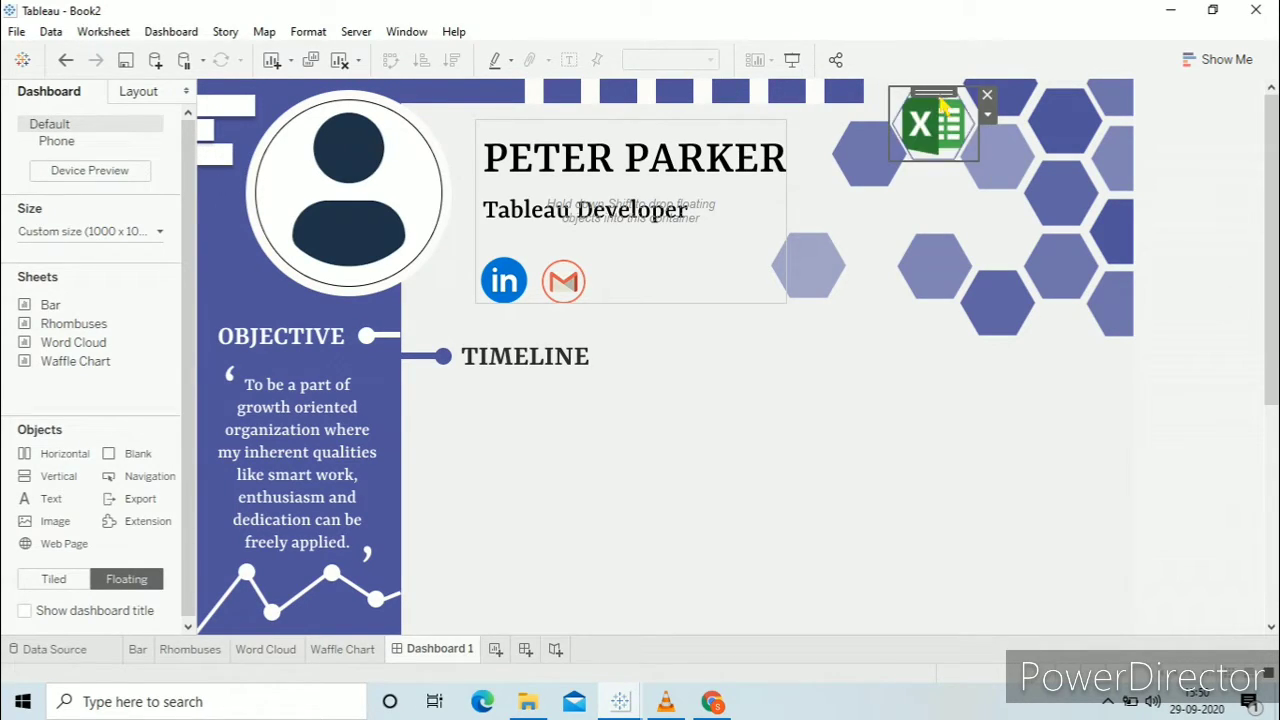
{"action": "left_click", "coordinate": [972, 240]}
{"action": "left_click", "coordinate": [957, 155]}
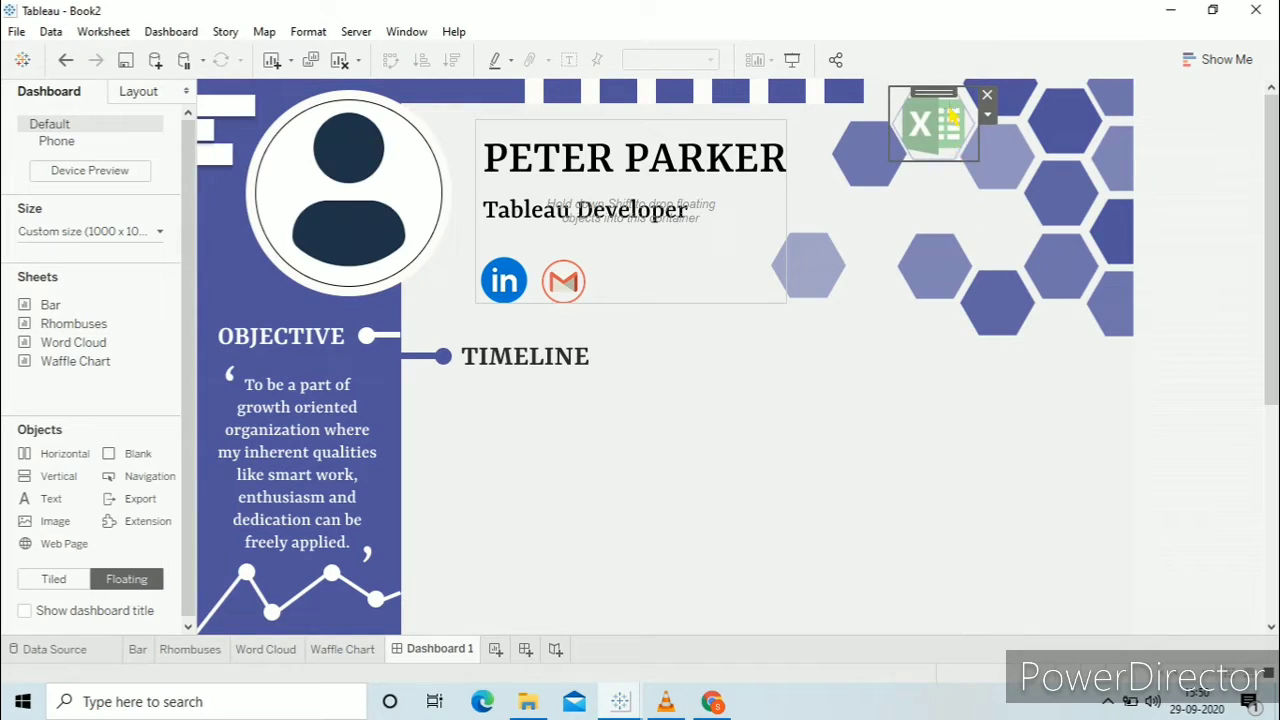
{"action": "left_click_drag", "start_coordinate": [943, 98], "coordinate": [943, 92]}
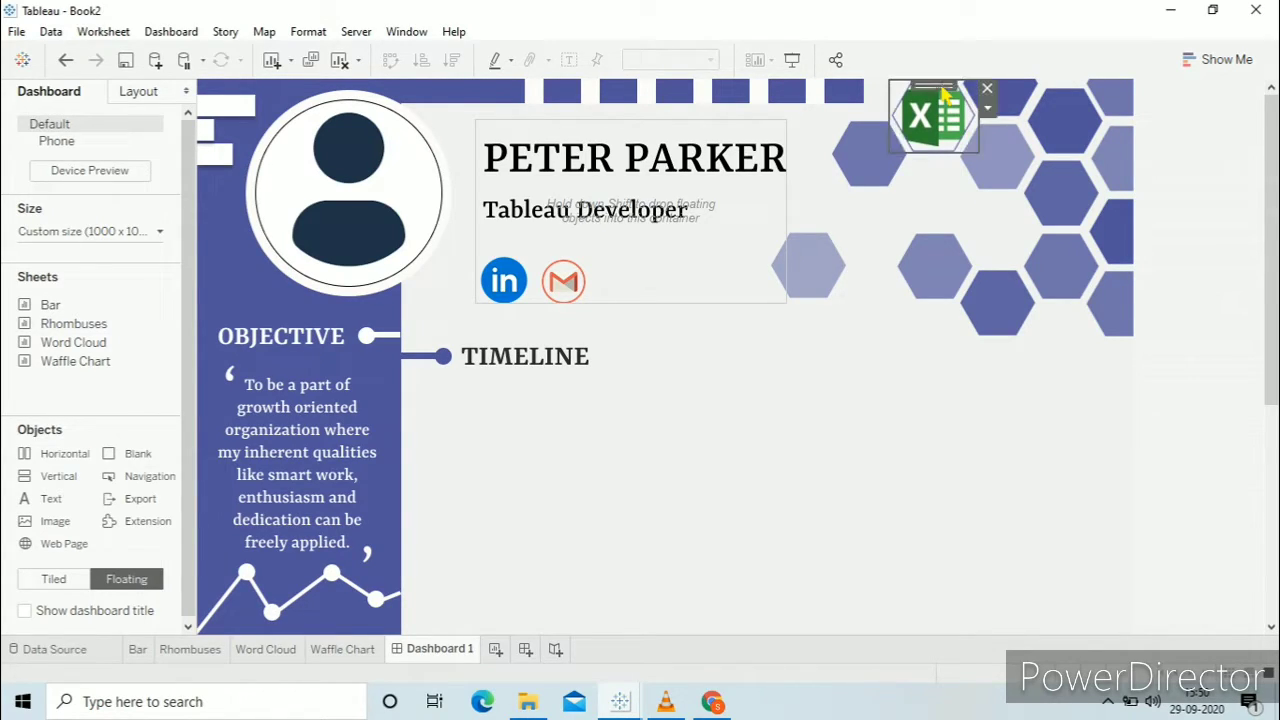
{"action": "left_click", "coordinate": [932, 238]}
{"action": "left_click", "coordinate": [968, 122]}
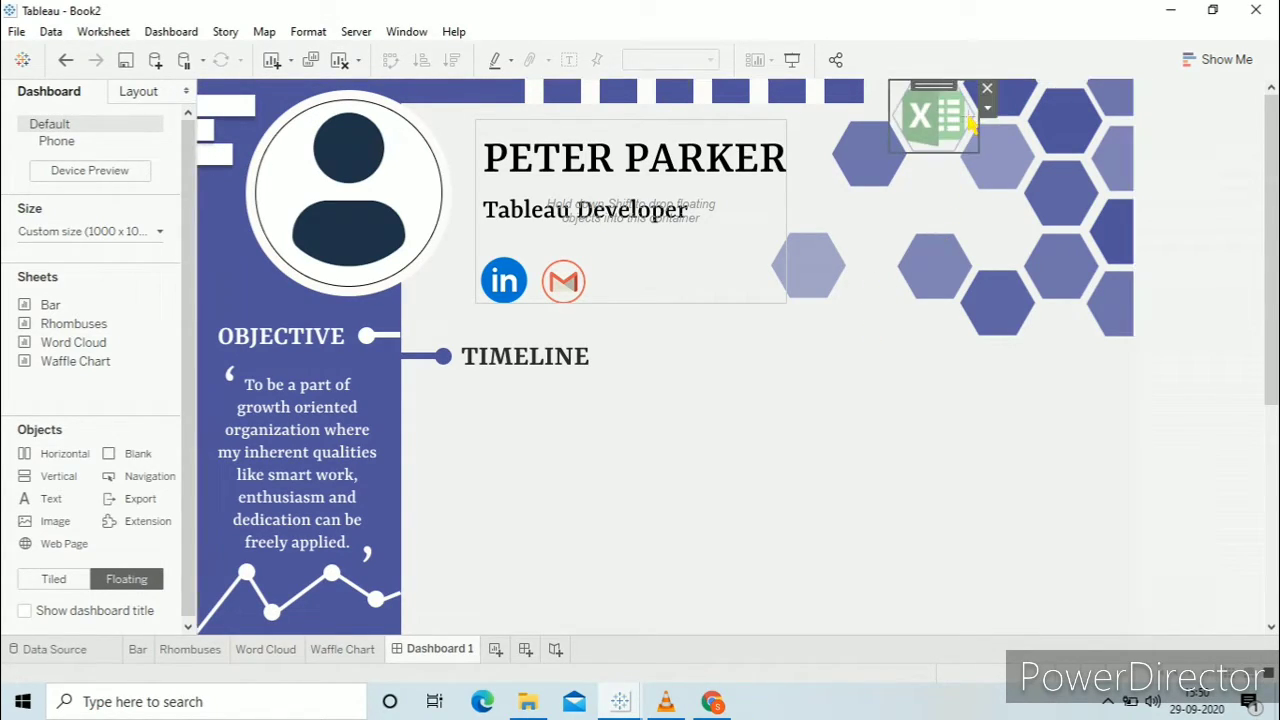
{"action": "left_click_drag", "start_coordinate": [918, 145], "coordinate": [903, 149]}
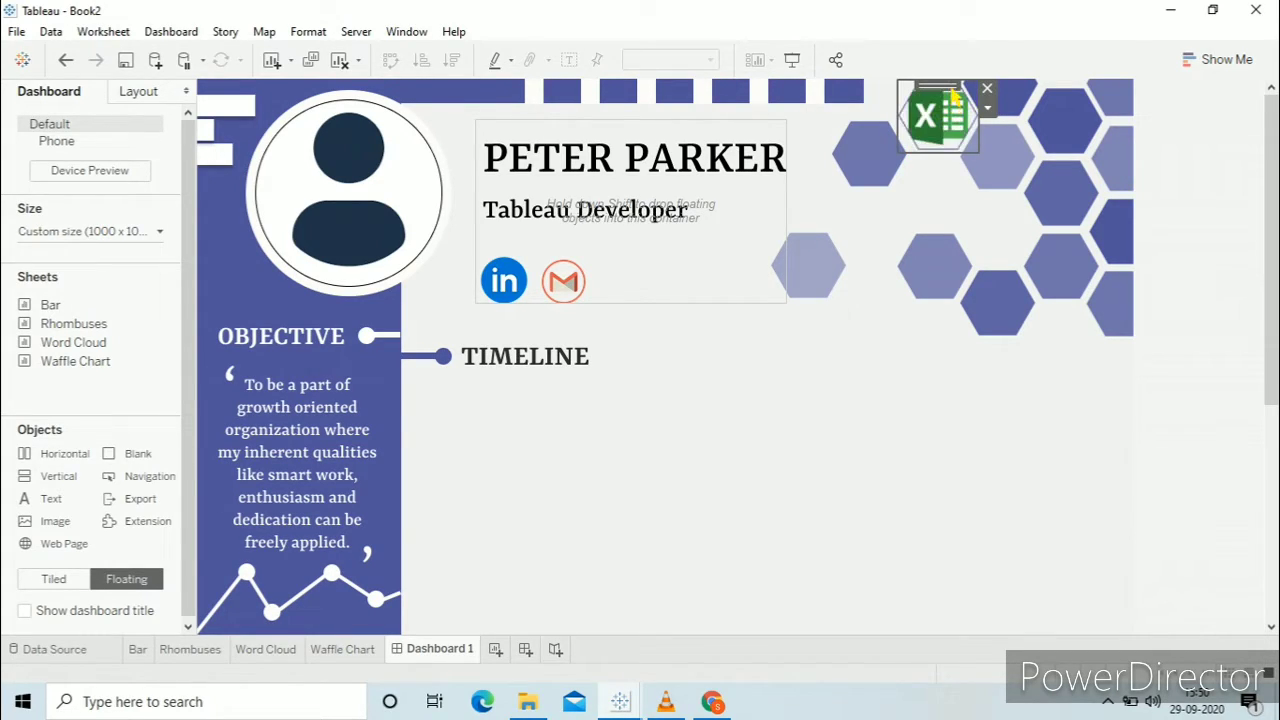
{"action": "left_click_drag", "start_coordinate": [953, 95], "coordinate": [948, 98]}
{"action": "left_click", "coordinate": [925, 290]}
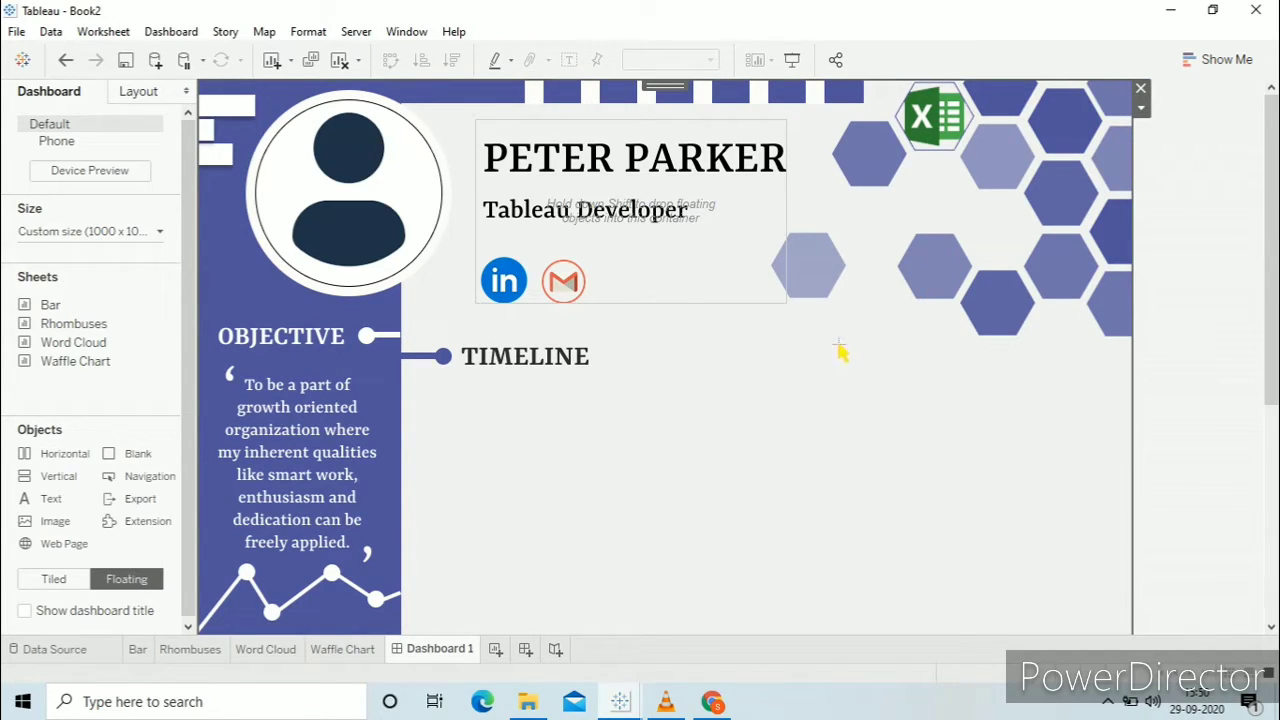
- Insert an image object into the container over the name header using Group 2 (2).png with Fit Image enabled
{"action": "left_click_drag", "start_coordinate": [880, 213], "coordinate": [579, 235]}
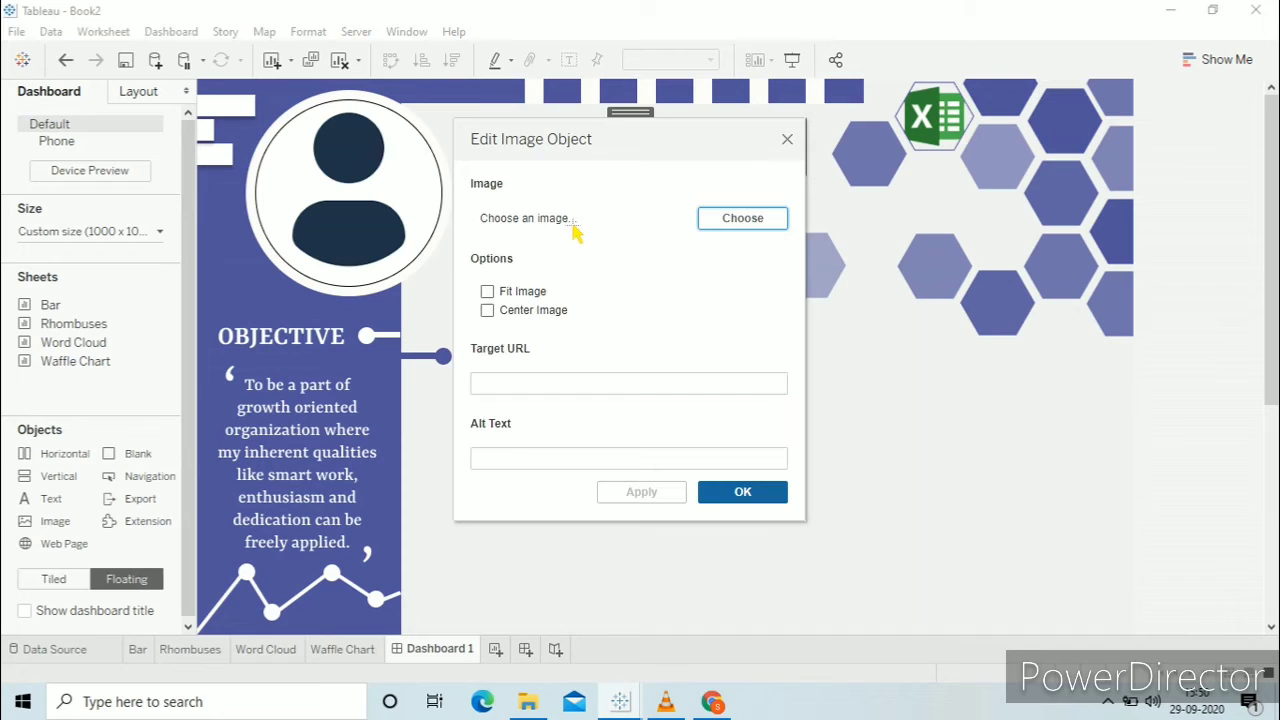
{"action": "left_click", "coordinate": [487, 291]}
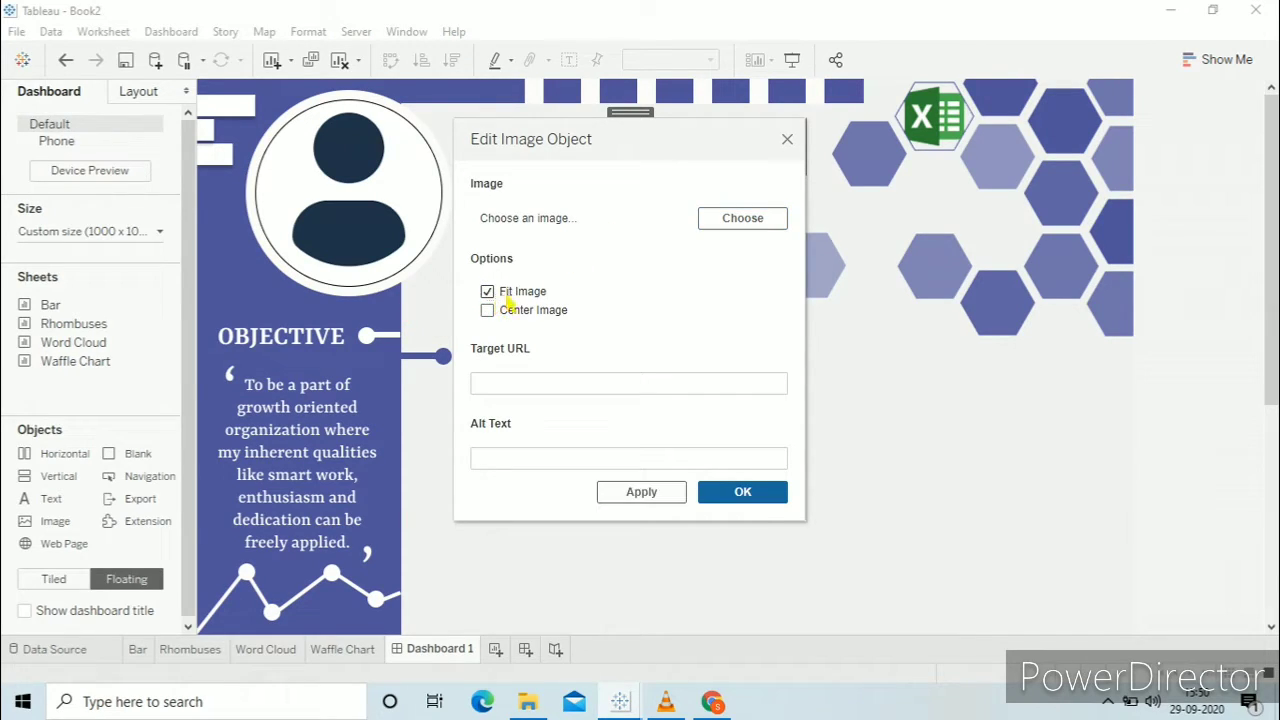
{"action": "left_click", "coordinate": [762, 222]}
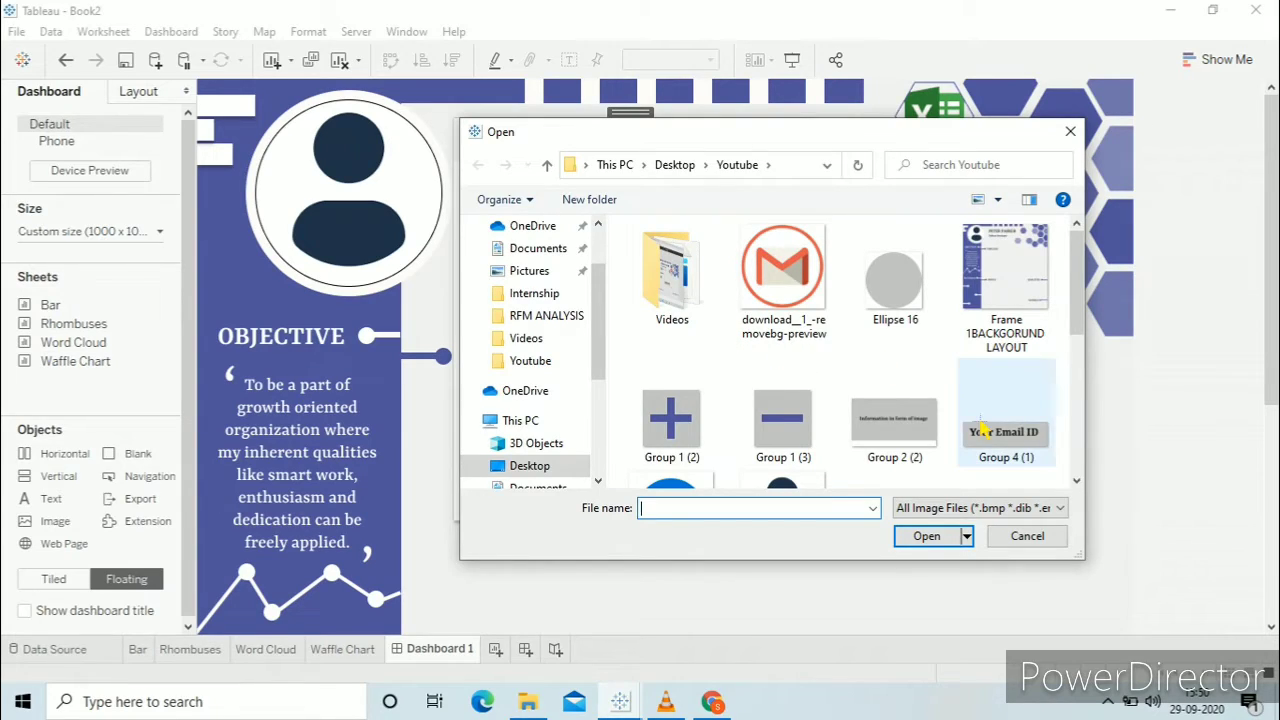
{"action": "scroll", "coordinate": [1000, 420], "scroll_direction": "down", "scroll_amount": 1}
{"action": "double_click", "coordinate": [913, 355]}
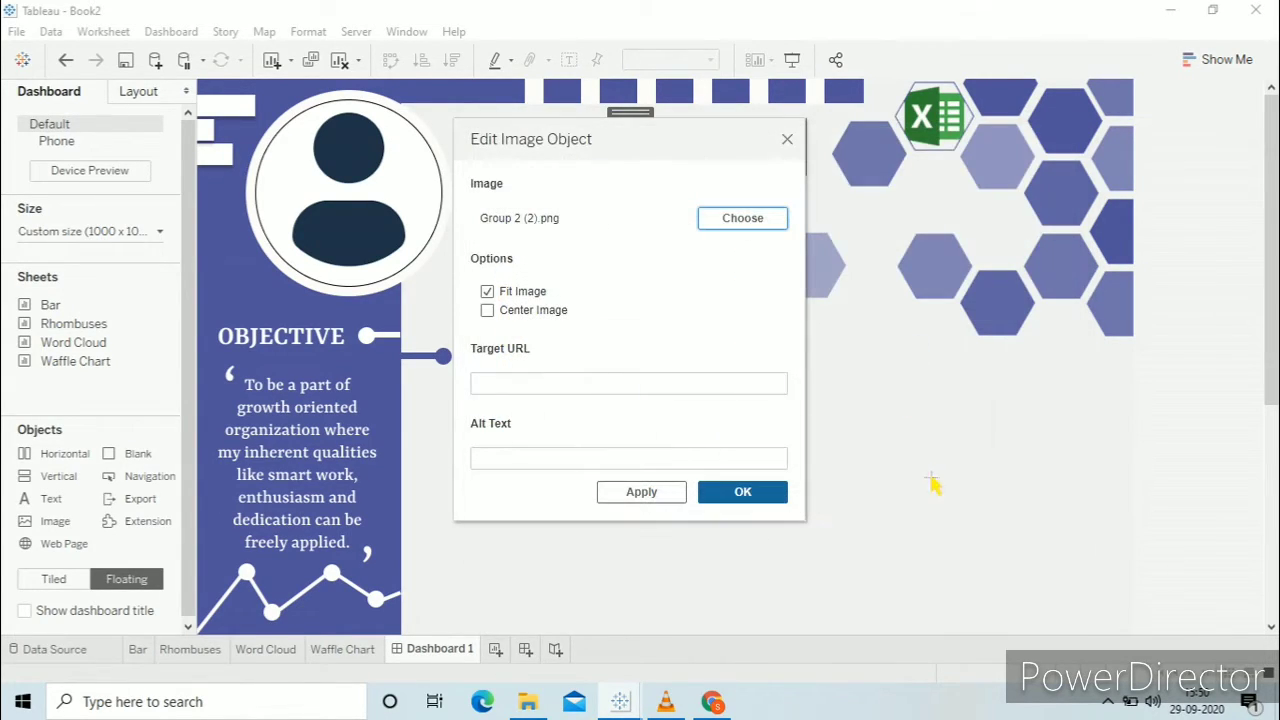
{"action": "left_click", "coordinate": [648, 496]}
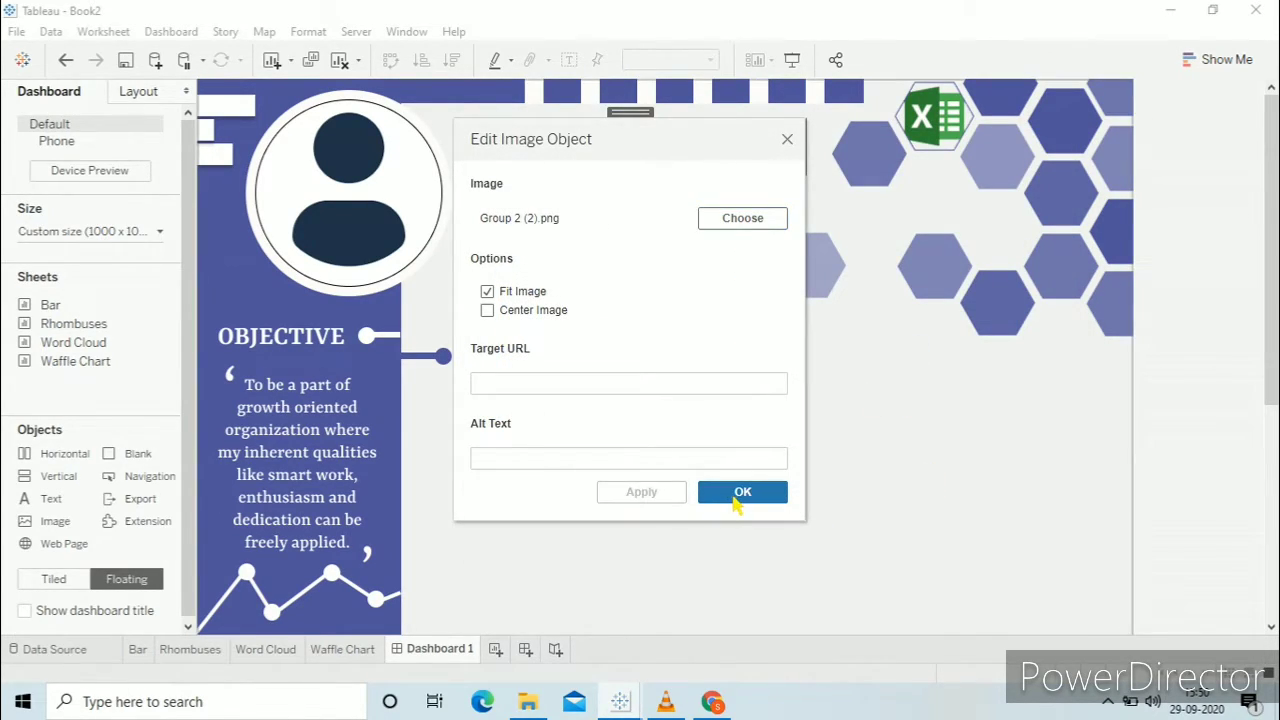
{"action": "left_click", "coordinate": [737, 494]}
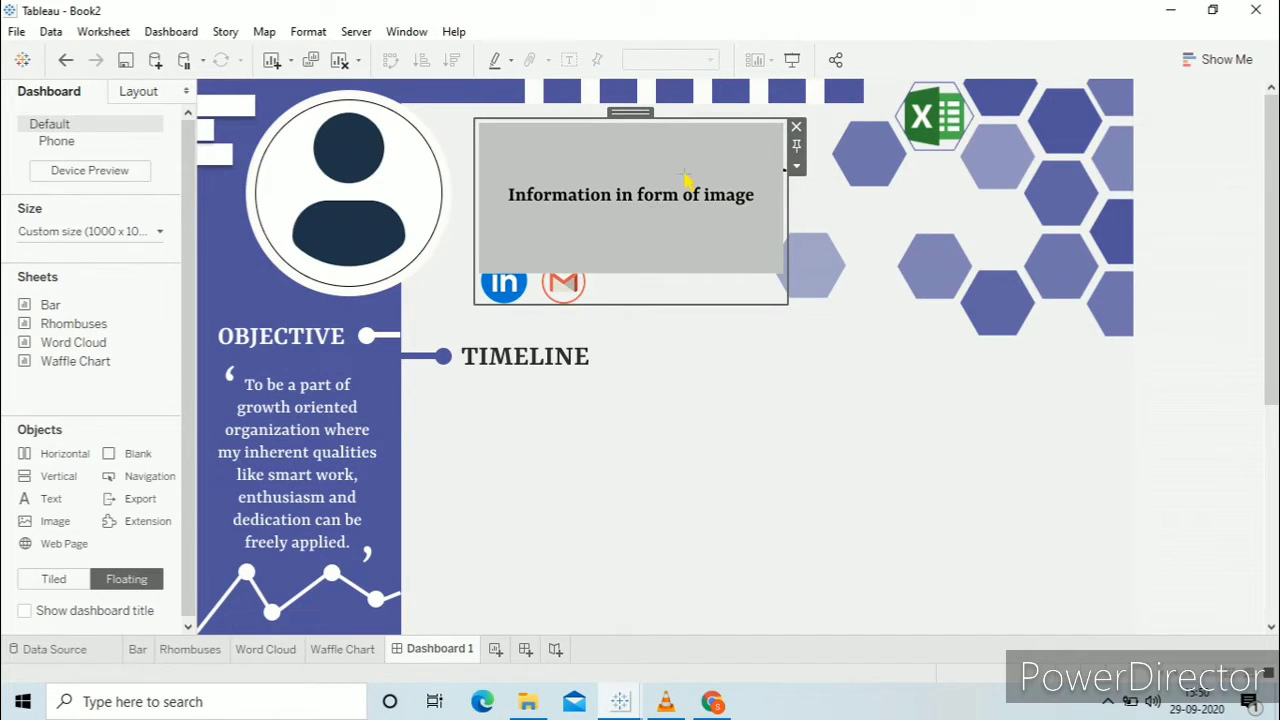
- Test showing and hiding the information image with the Excel button in presentation mode, and return to editing
{"action": "left_click", "coordinate": [792, 60]}
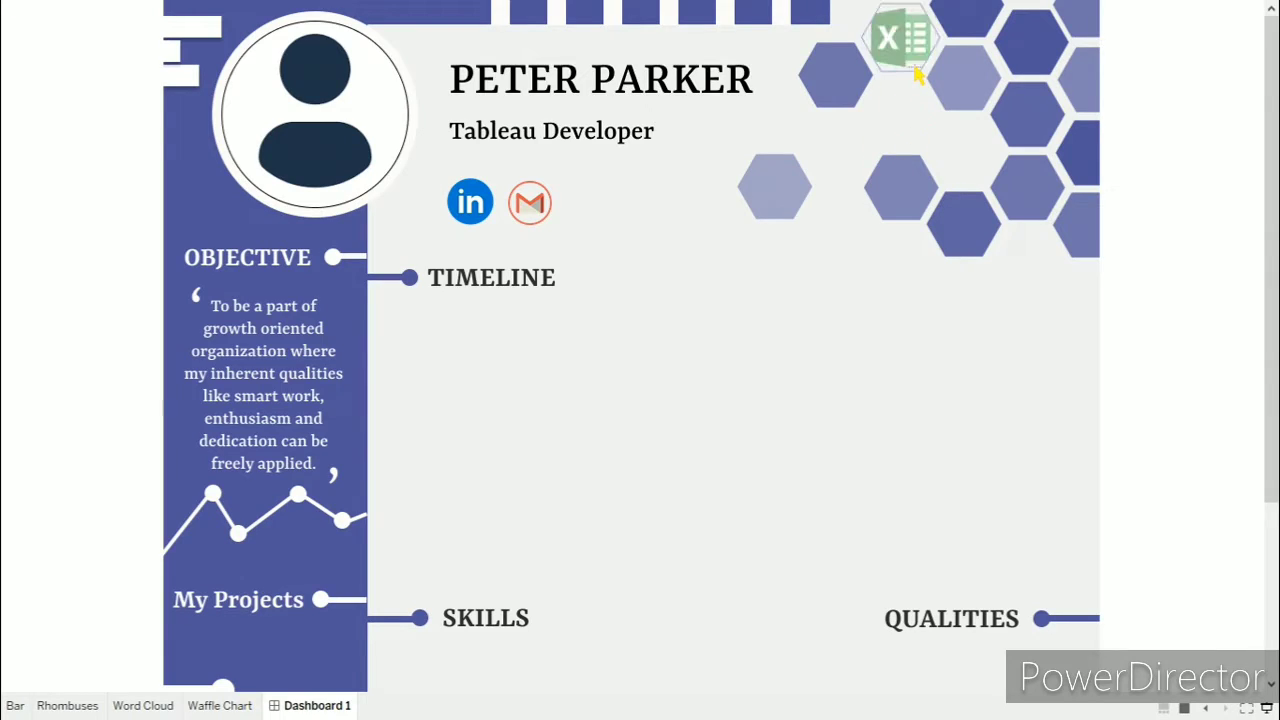
{"action": "left_click", "coordinate": [900, 45]}
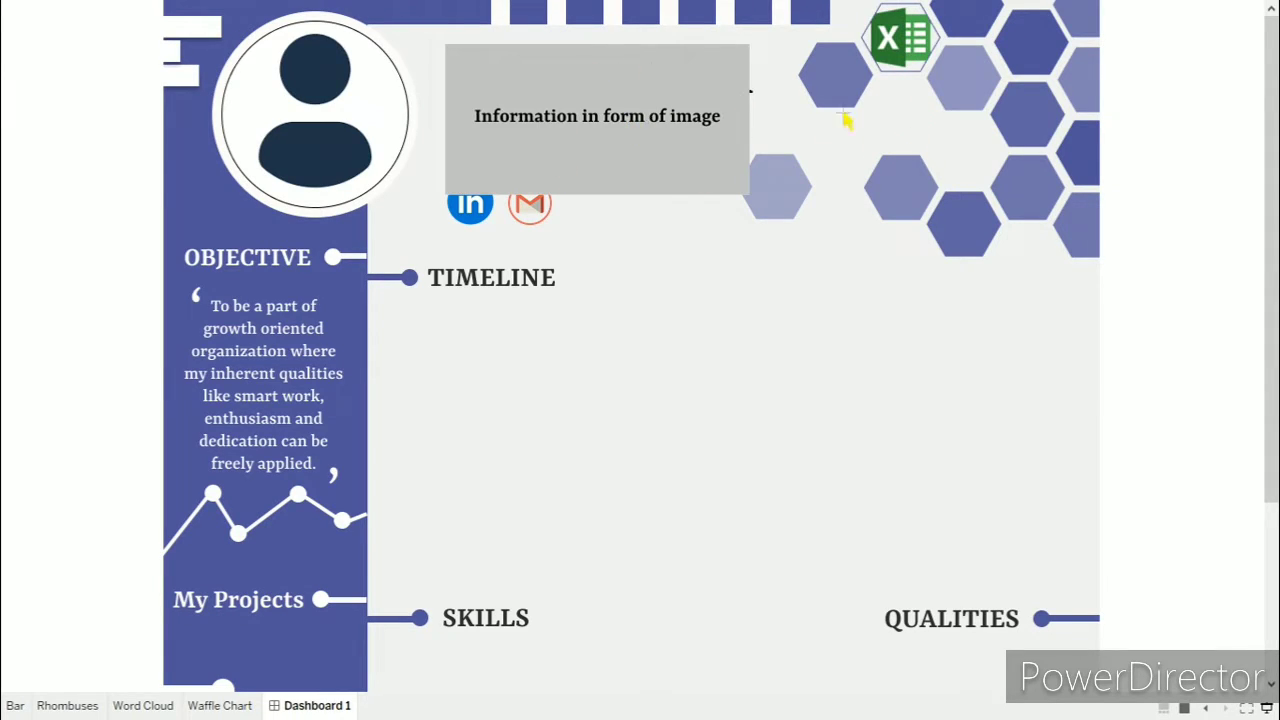
{"action": "left_click", "coordinate": [900, 42]}
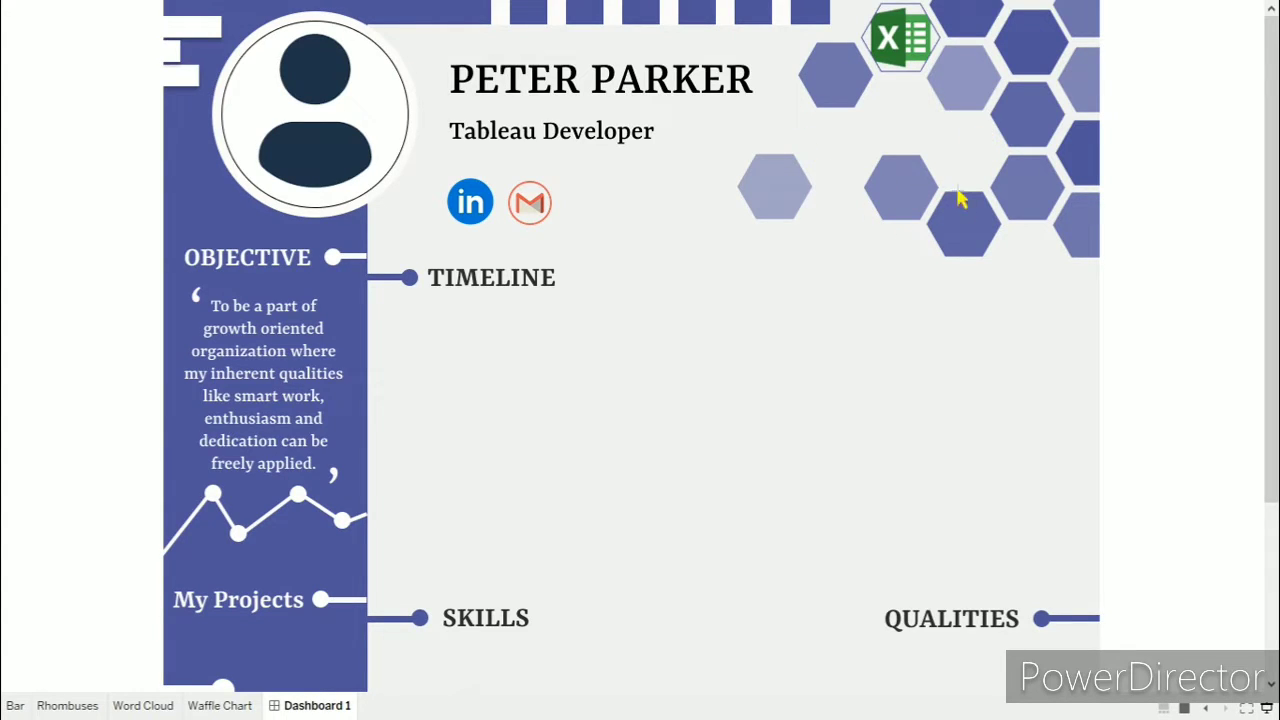
{"action": "key", "text": "Escape"}
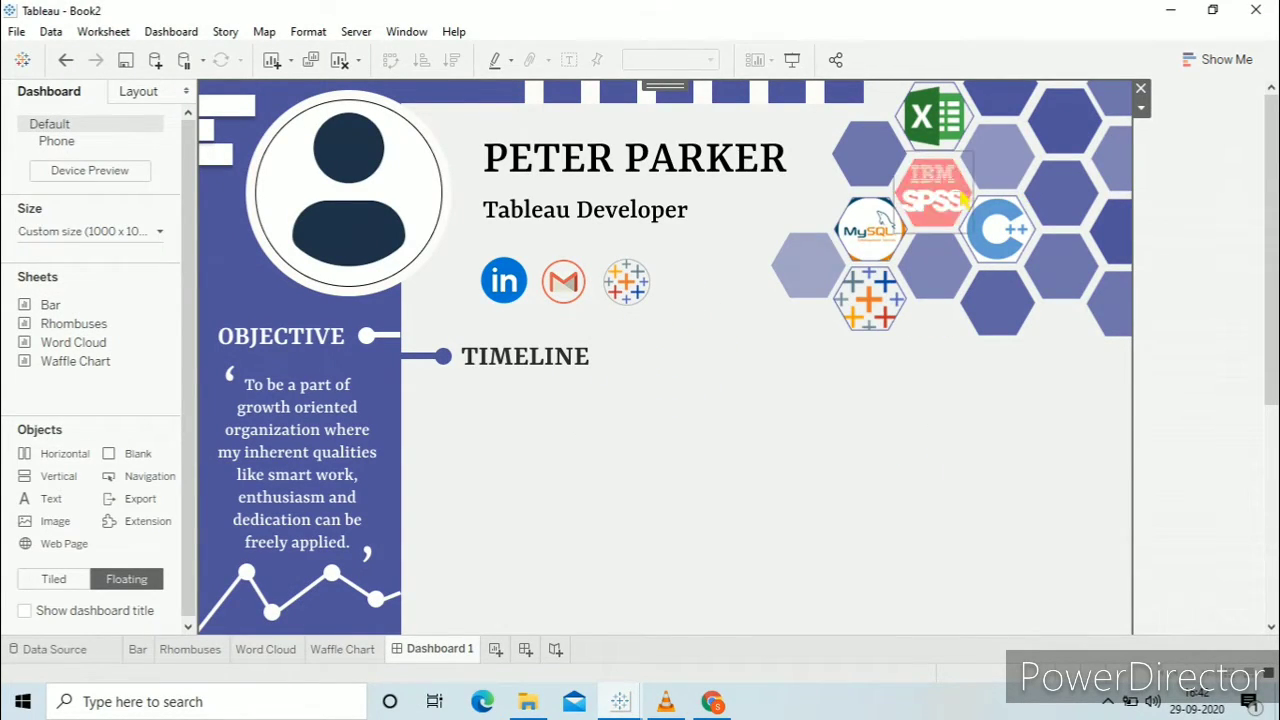
- Test the IBM SPSS show/hide button among the hexagons in presentation mode
{"action": "left_click", "coordinate": [792, 62]}
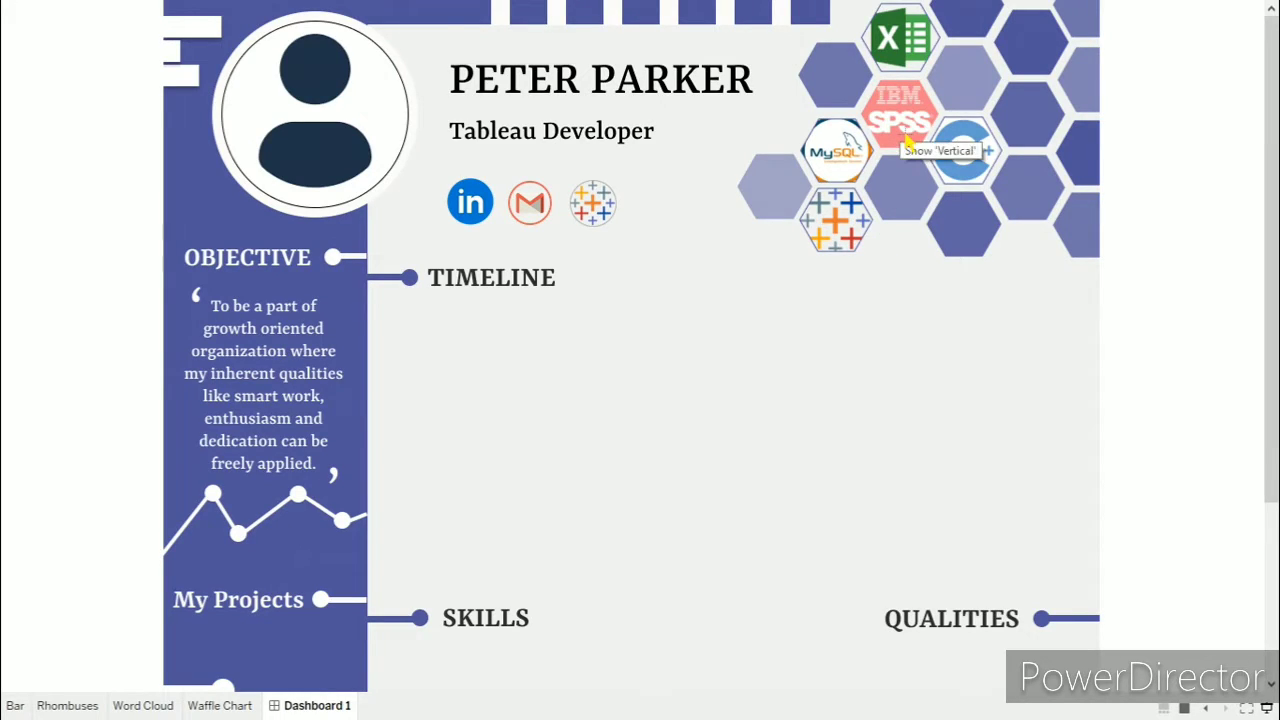
{"action": "mouse_move", "coordinate": [592, 207]}
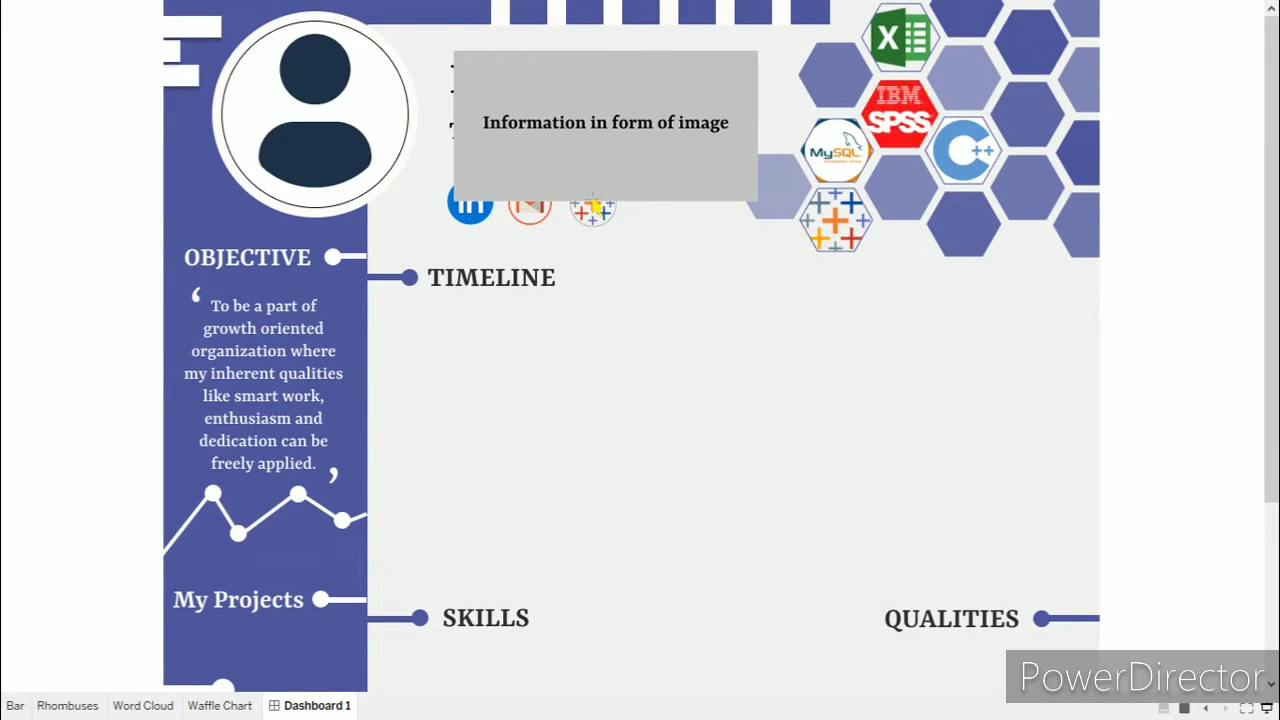